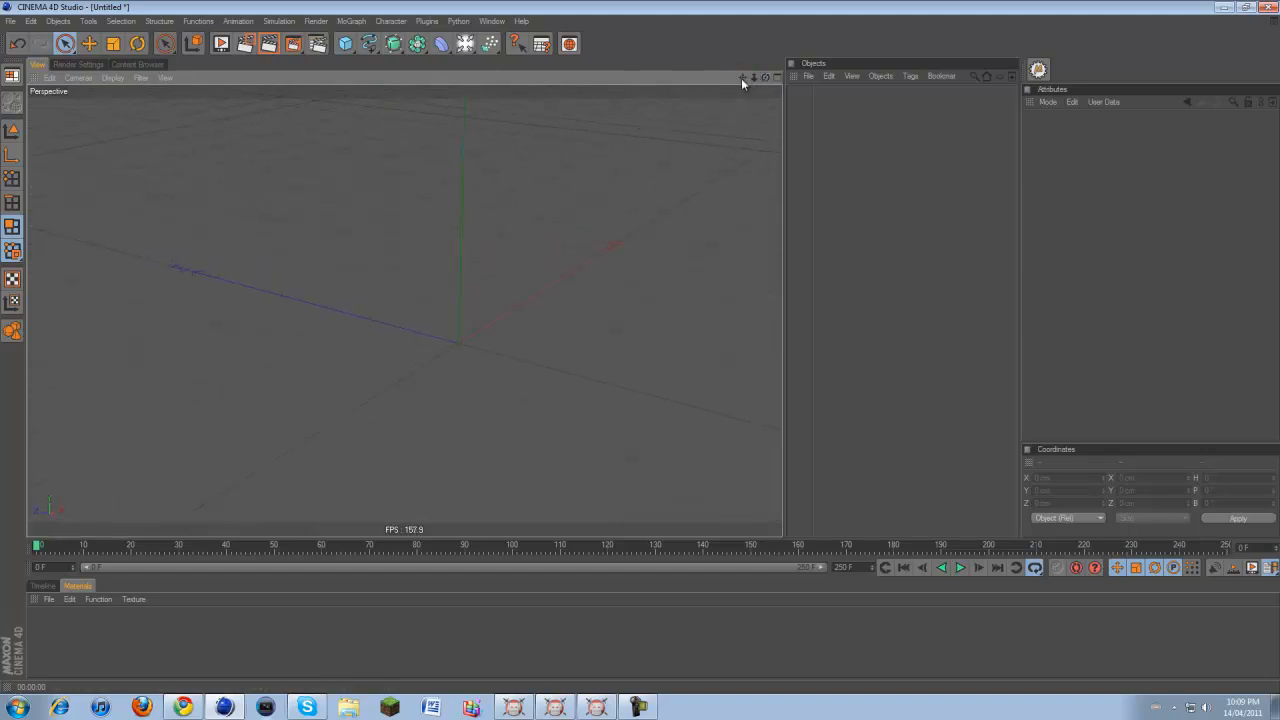
{"action": "left_click_drag", "start_coordinate": [766, 78], "coordinate": [642, 346]}
{"action": "left_click", "coordinate": [343, 47]}
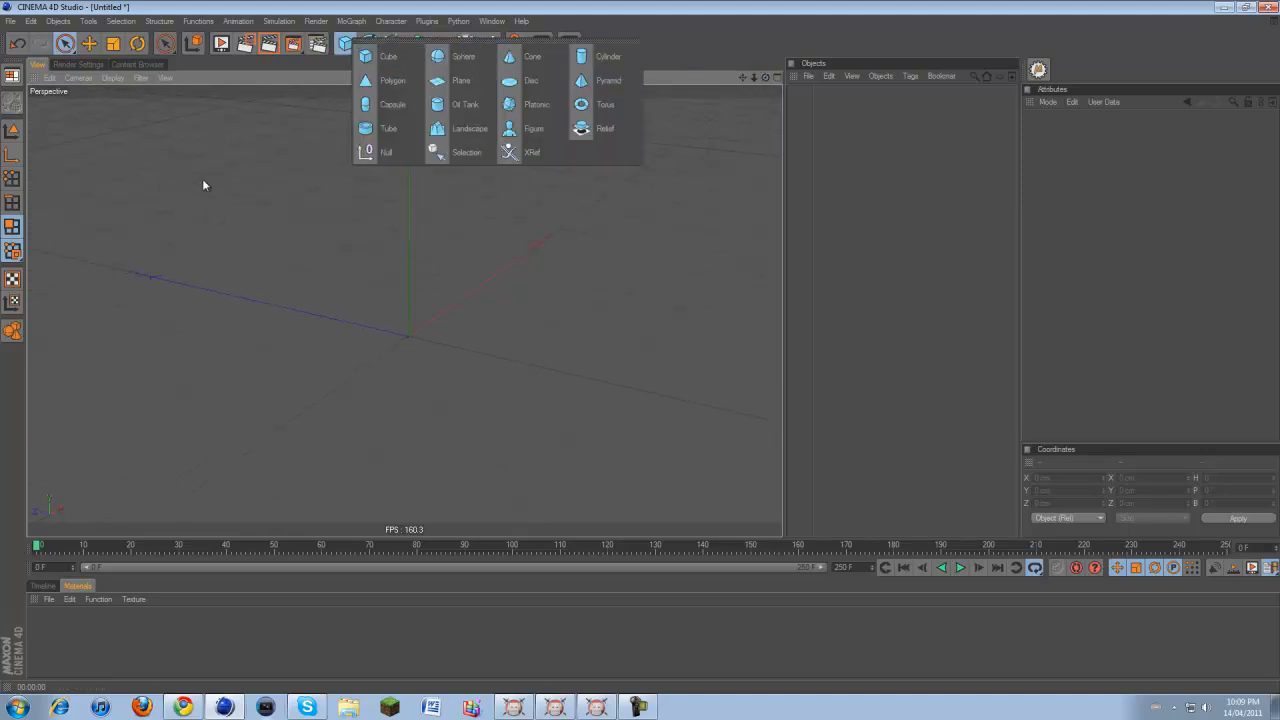
{"action": "left_click", "coordinate": [538, 368]}
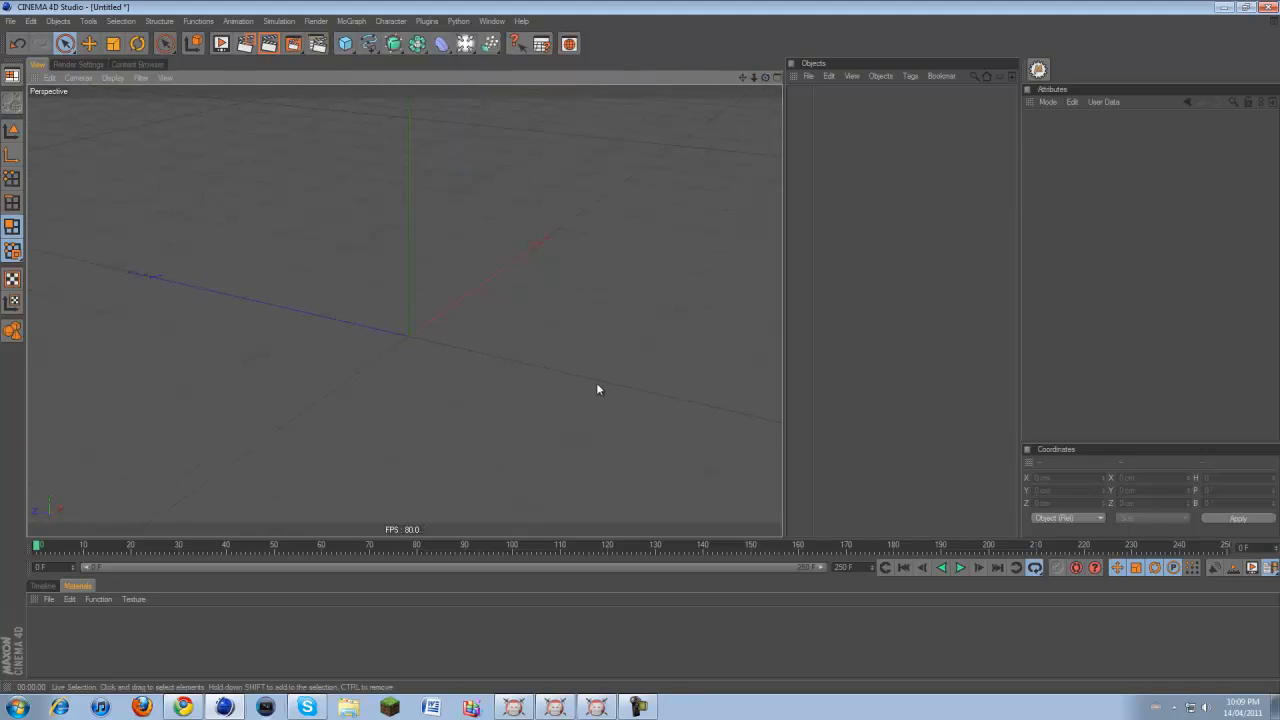
{"action": "left_click_drag", "start_coordinate": [766, 77], "coordinate": [642, 353]}
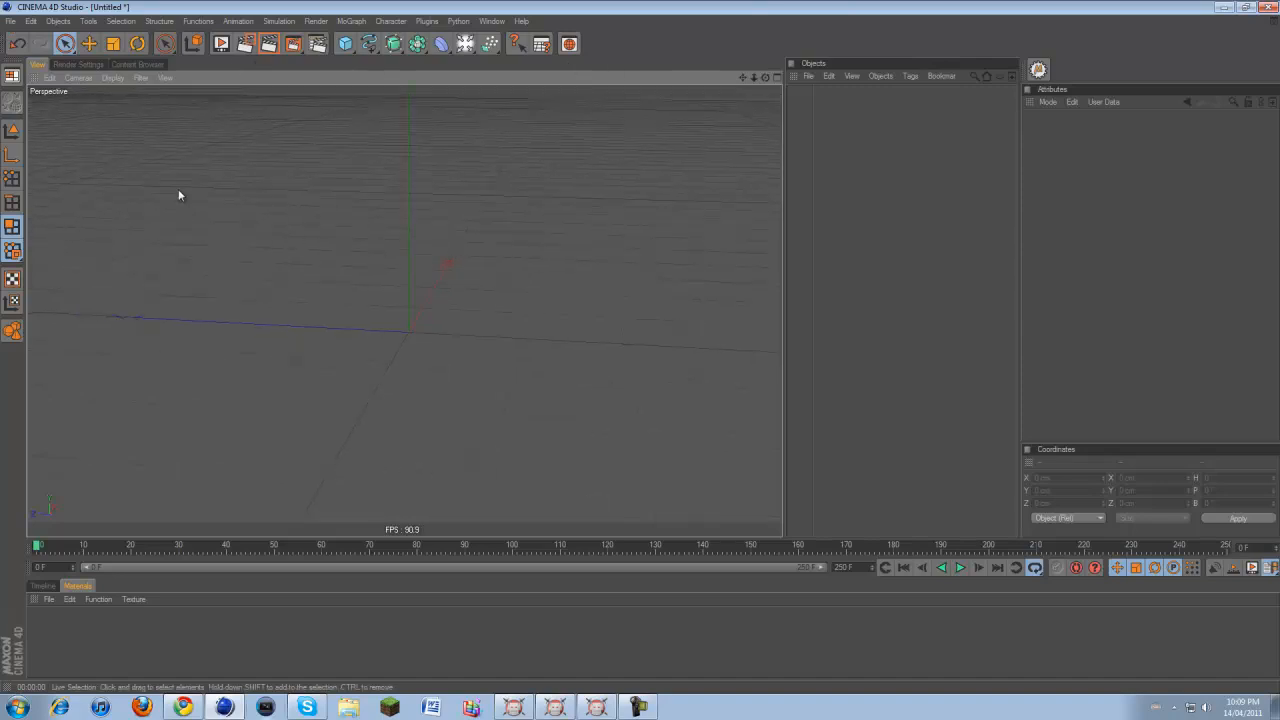
Add a sphere primitive to the empty scene with model mode active
{"action": "left_click", "coordinate": [12, 130]}
{"action": "left_click_drag", "start_coordinate": [345, 43], "coordinate": [457, 83]}
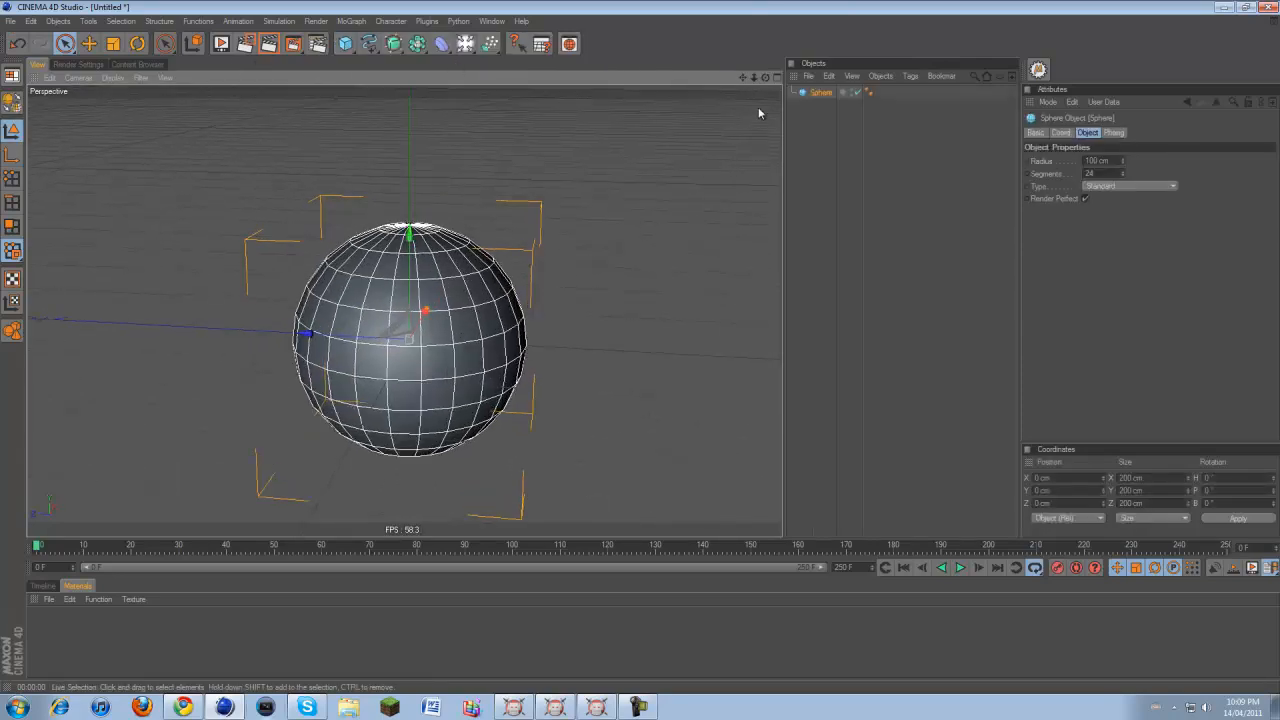
{"action": "mouse_move", "coordinate": [643, 351]}
{"action": "left_mouse_down", "text": "alt"}
{"action": "mouse_move", "coordinate": [629, 357]}
{"action": "mouse_move", "coordinate": [648, 352]}
{"action": "left_mouse_up", "text": "alt"}
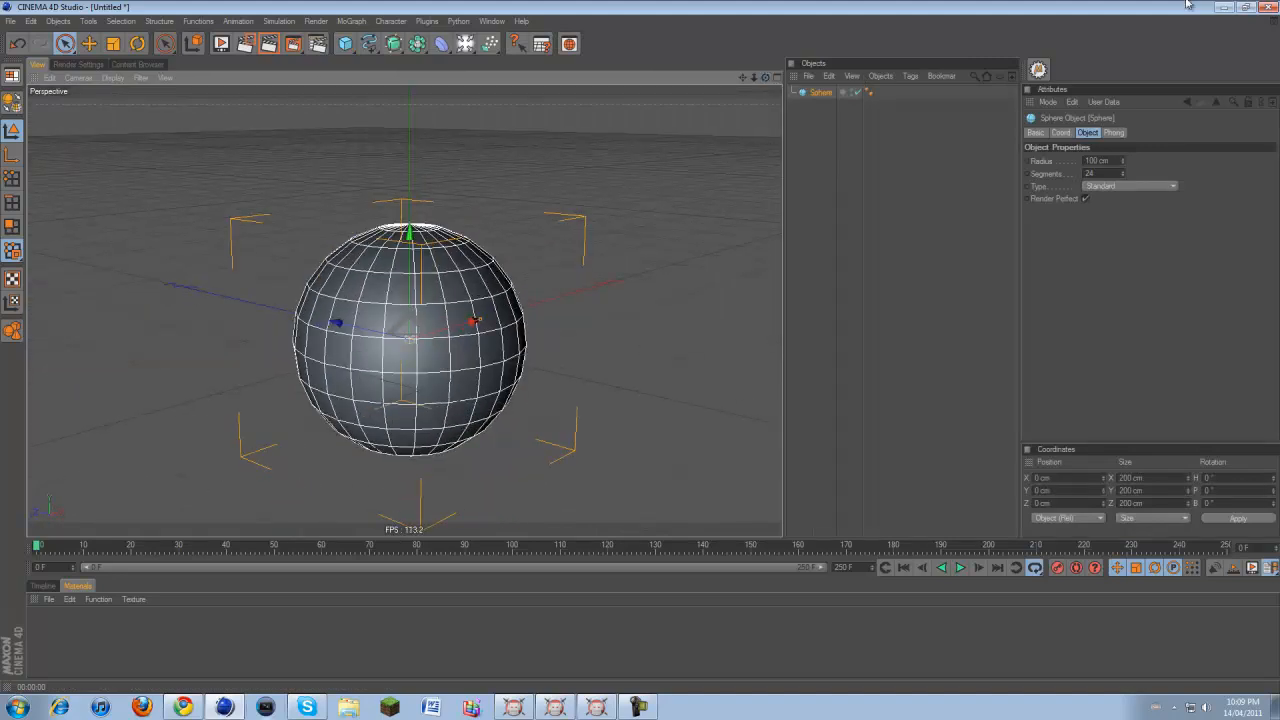
Set the sphere's segments to 10 and its type to Hexahedron
{"action": "double_click", "coordinate": [1101, 174]}
{"action": "type", "text": "10"}
{"action": "key", "text": "Return"}
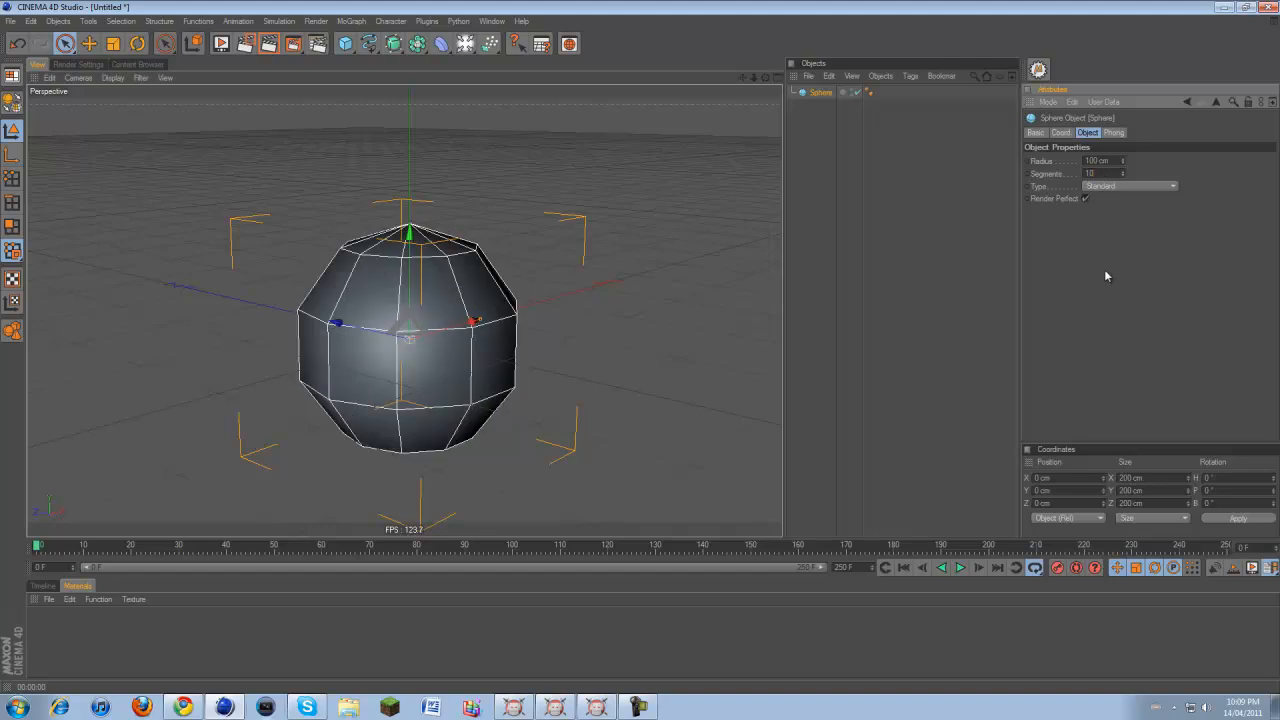
{"action": "left_click_drag", "start_coordinate": [640, 352], "coordinate": [648, 352], "text": "alt"}
{"action": "left_click", "coordinate": [1127, 186]}
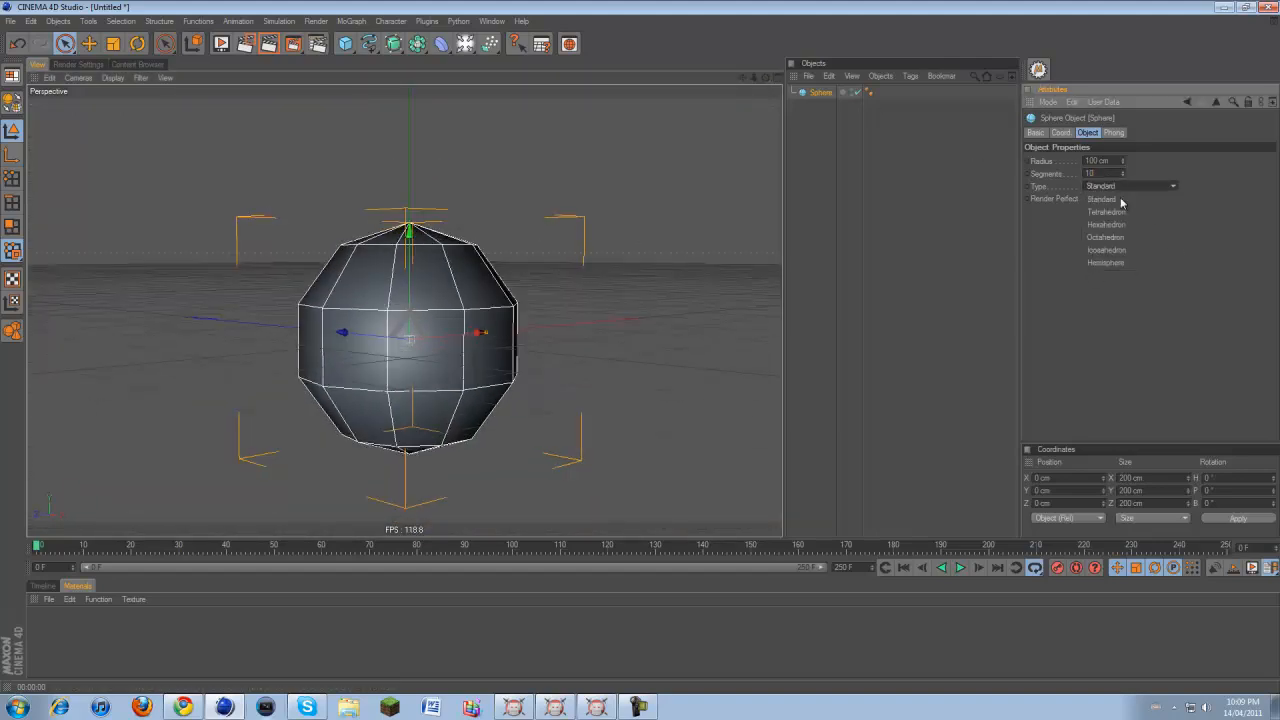
{"action": "left_click", "coordinate": [1112, 224]}
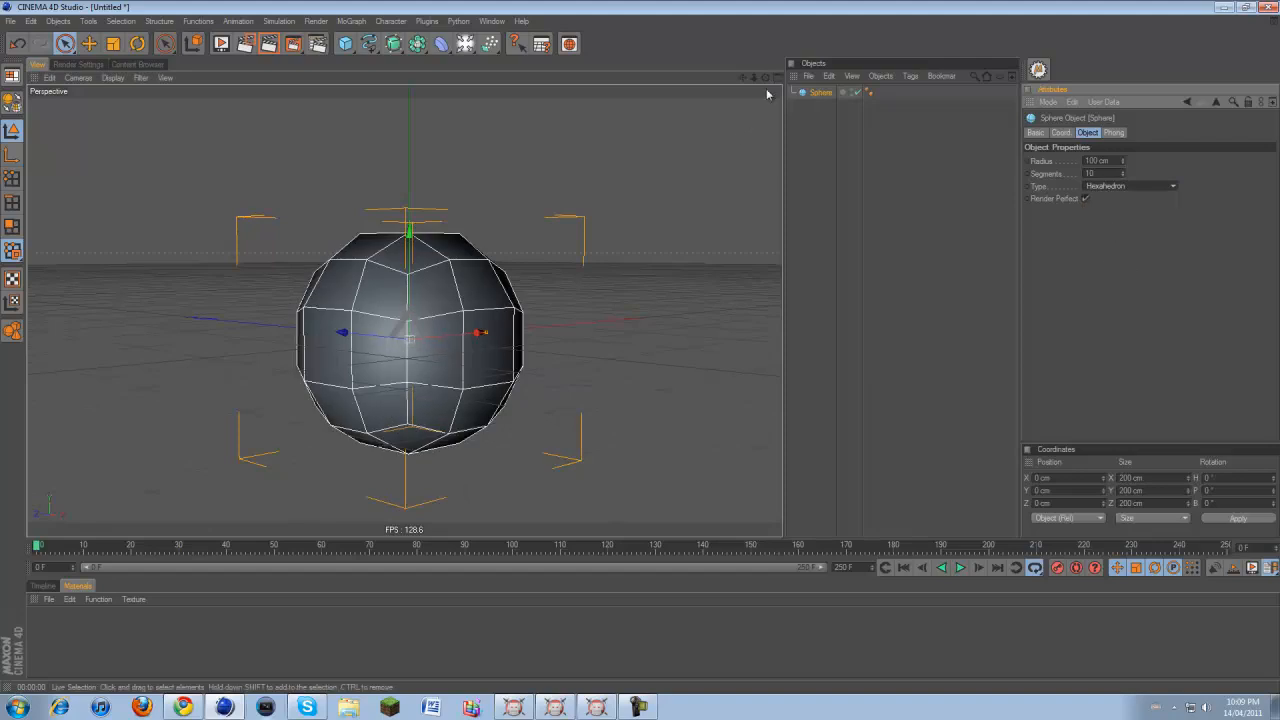
{"action": "left_click_drag", "start_coordinate": [565, 255], "coordinate": [642, 352], "text": "alt"}
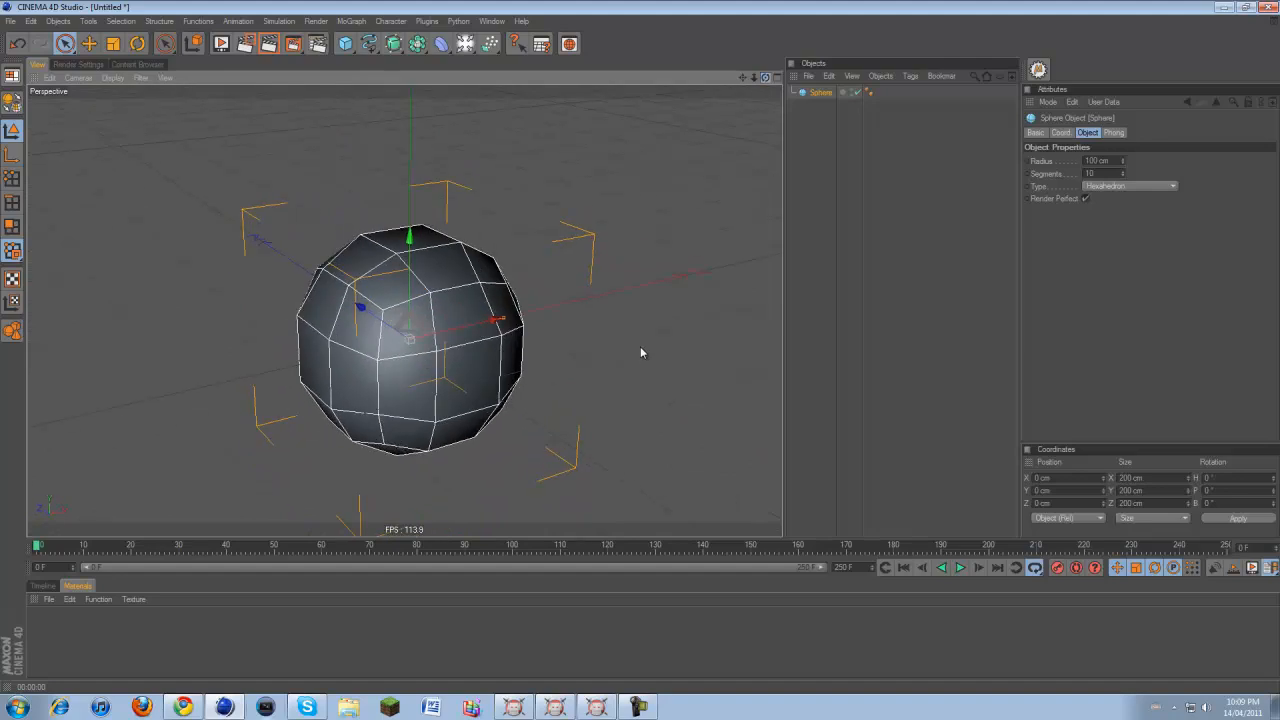
Make the sphere editable and switch to polygon editing with the Live Selection tool
{"action": "left_click", "coordinate": [12, 102]}
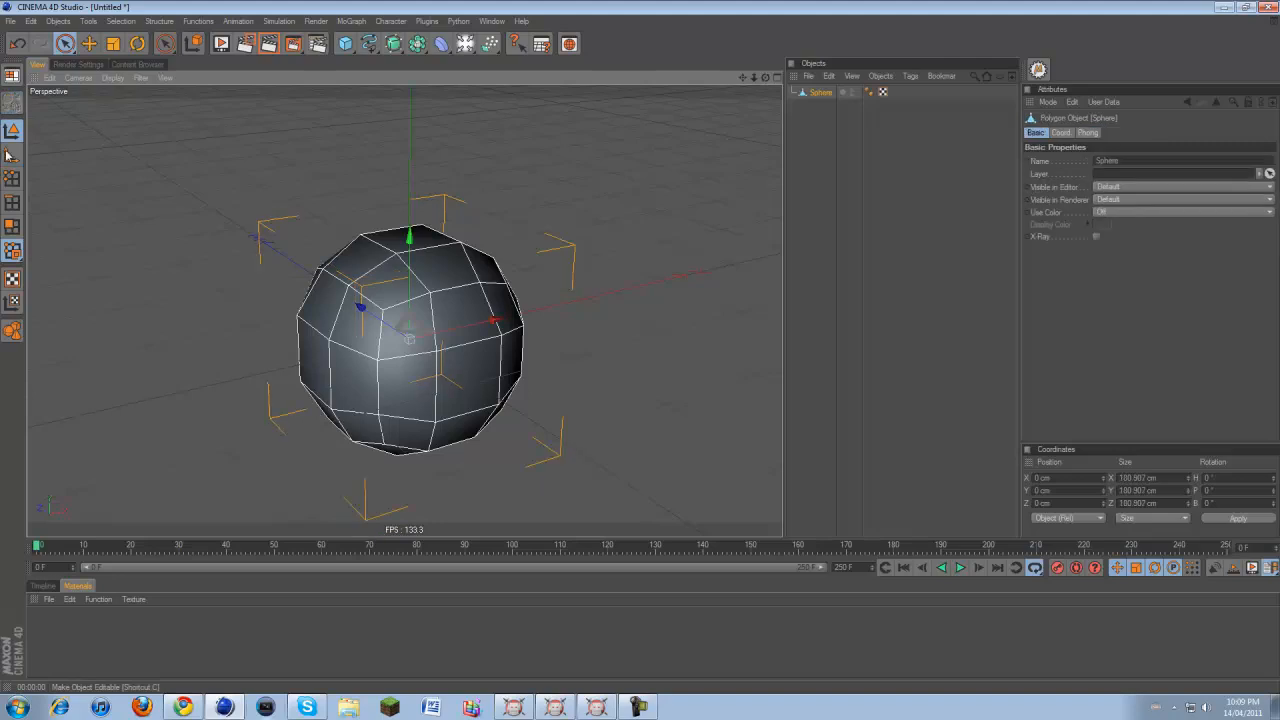
{"action": "left_click", "coordinate": [12, 226]}
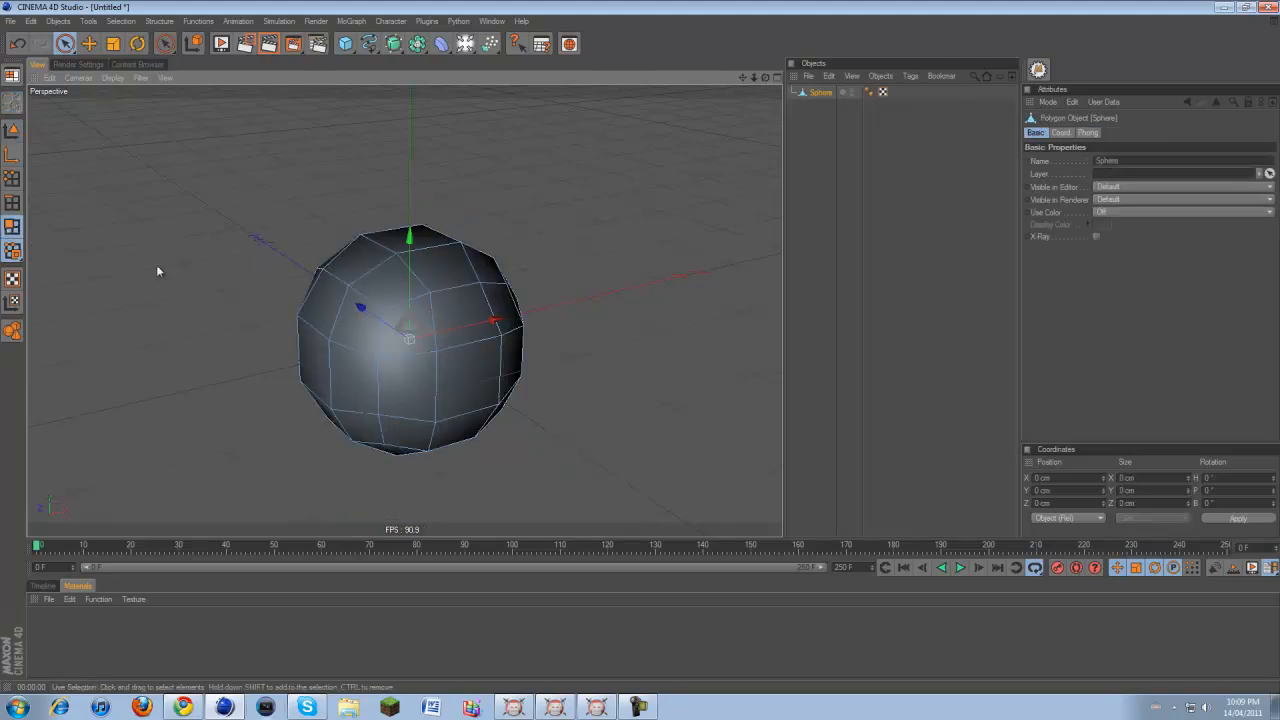
{"action": "left_click", "coordinate": [161, 48]}
{"action": "left_click_drag", "start_coordinate": [68, 54], "coordinate": [86, 62]}
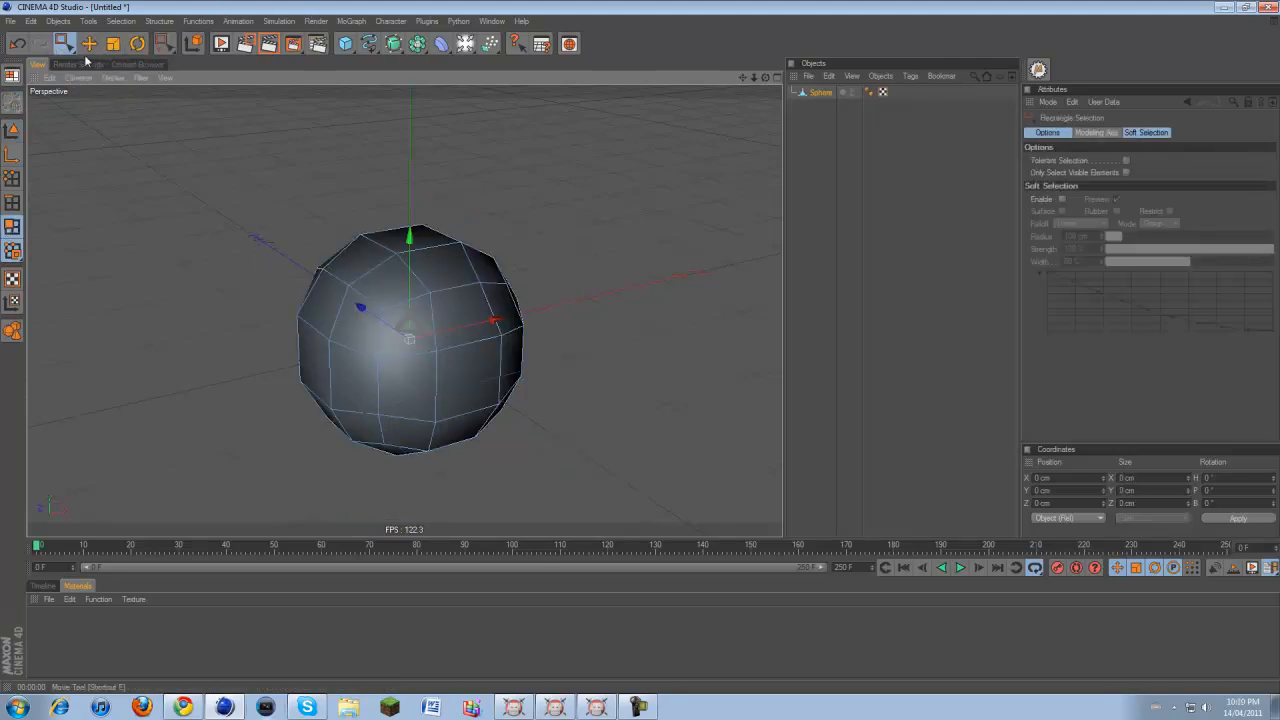
{"action": "left_click", "coordinate": [72, 44]}
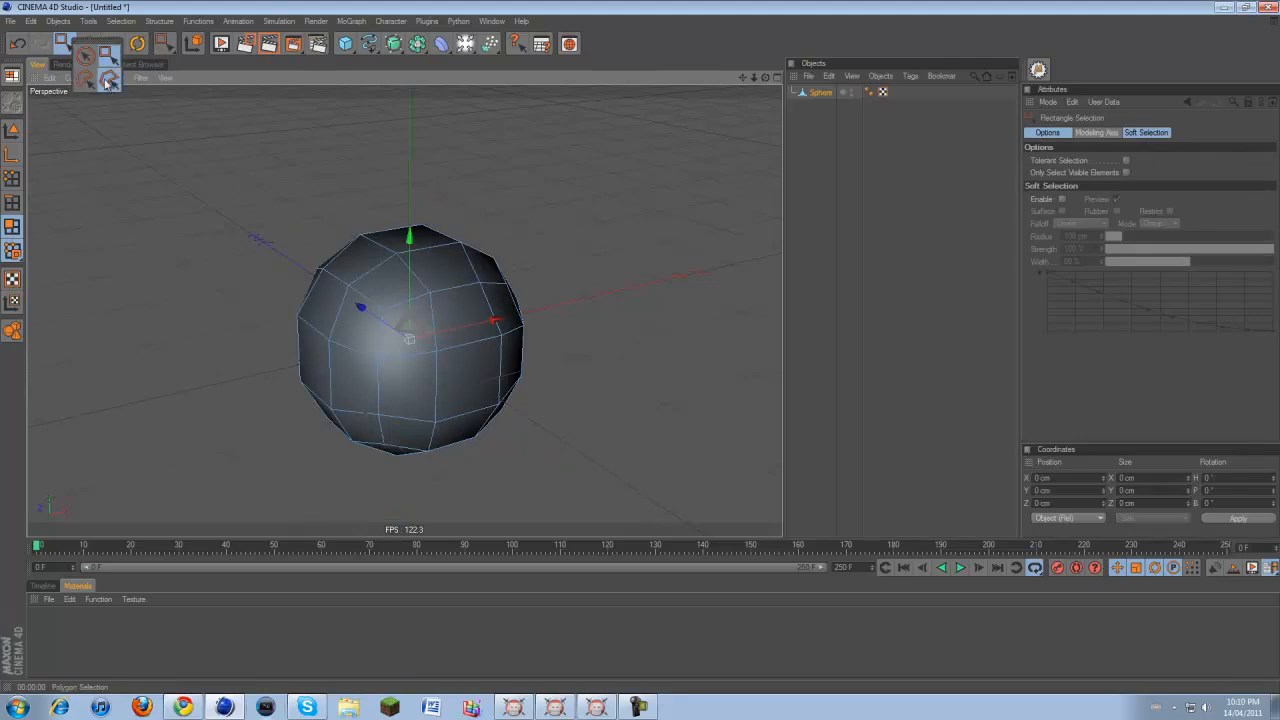
{"action": "left_click", "coordinate": [108, 83]}
Select the three-by-three patch of polygons on the sphere's front and extrude it outward by 13 cm
{"action": "left_click_drag", "start_coordinate": [462, 318], "coordinate": [482, 358]}
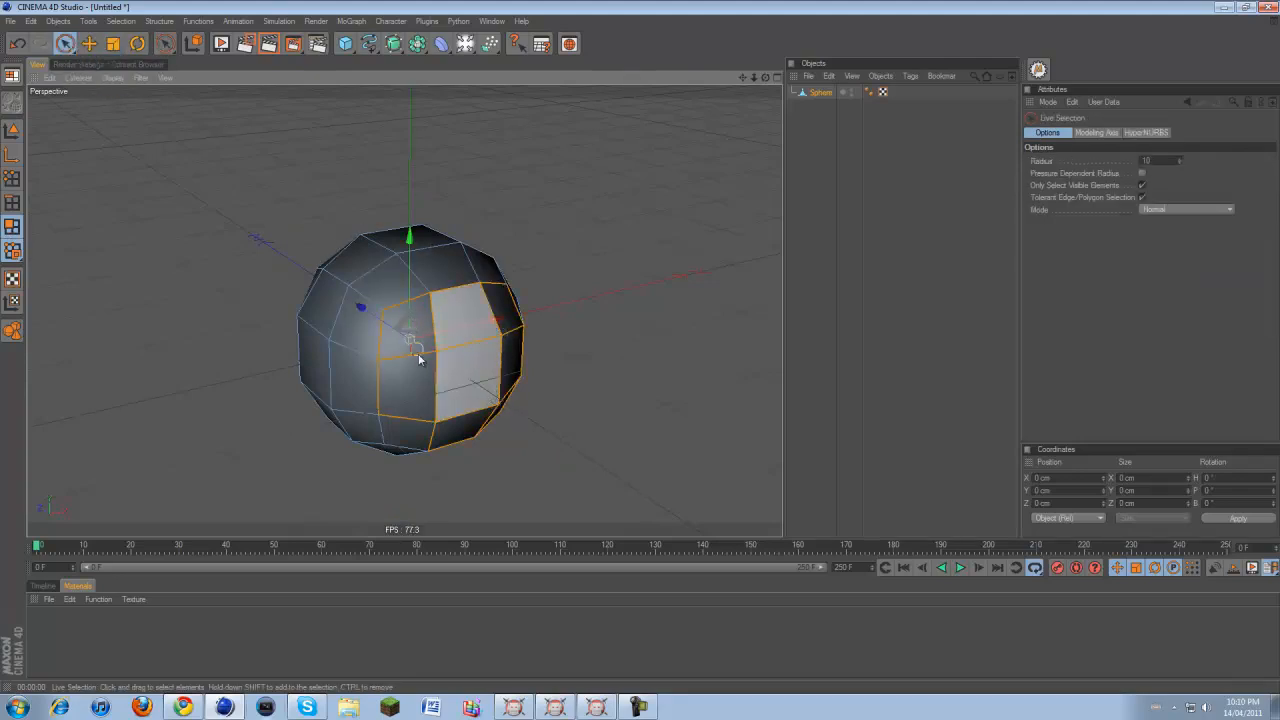
{"action": "left_click_drag", "start_coordinate": [414, 420], "coordinate": [480, 260]}
{"action": "mouse_move", "coordinate": [765, 78]}
{"action": "left_mouse_down"}
{"action": "mouse_move", "coordinate": [643, 354]}
{"action": "mouse_move", "coordinate": [622, 347]}
{"action": "mouse_move", "coordinate": [680, 349]}
{"action": "mouse_move", "coordinate": [623, 343]}
{"action": "mouse_move", "coordinate": [711, 269]}
{"action": "left_mouse_up"}
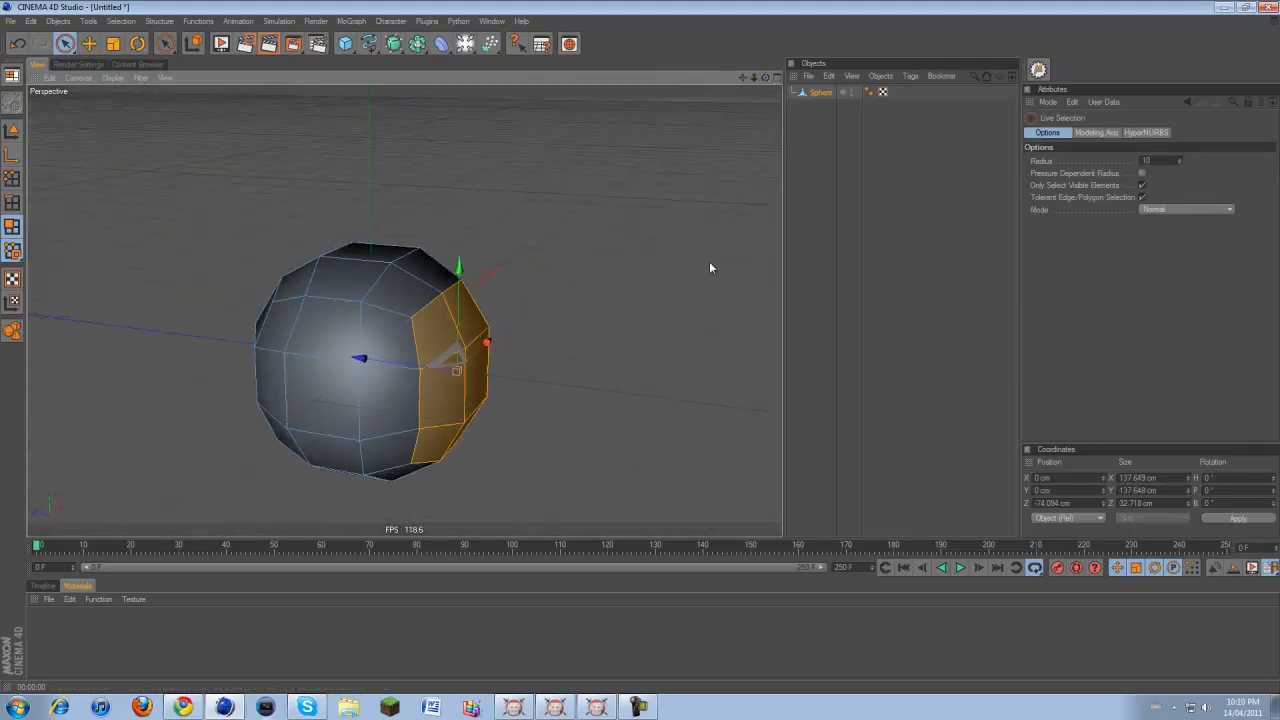
{"action": "right_click", "coordinate": [650, 330]}
{"action": "left_click", "coordinate": [672, 416]}
{"action": "left_click_drag", "start_coordinate": [666, 423], "coordinate": [641, 354]}
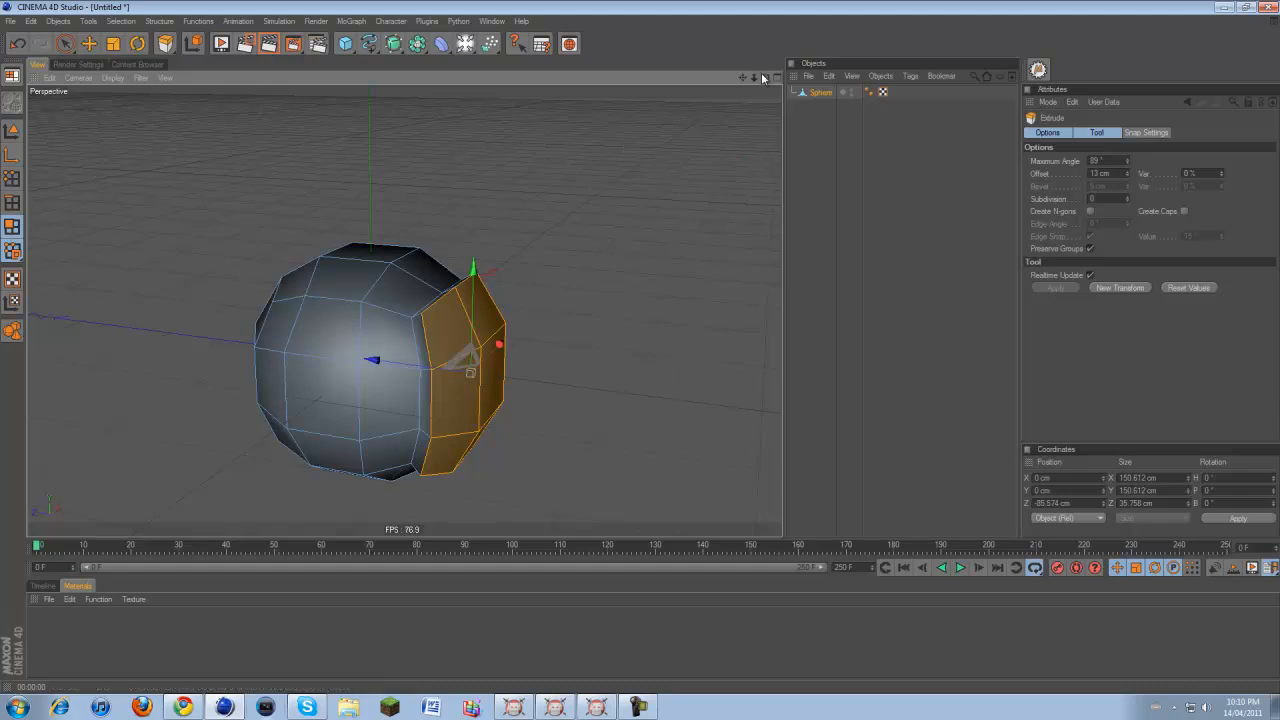
{"action": "left_click_drag", "start_coordinate": [765, 78], "coordinate": [641, 352]}
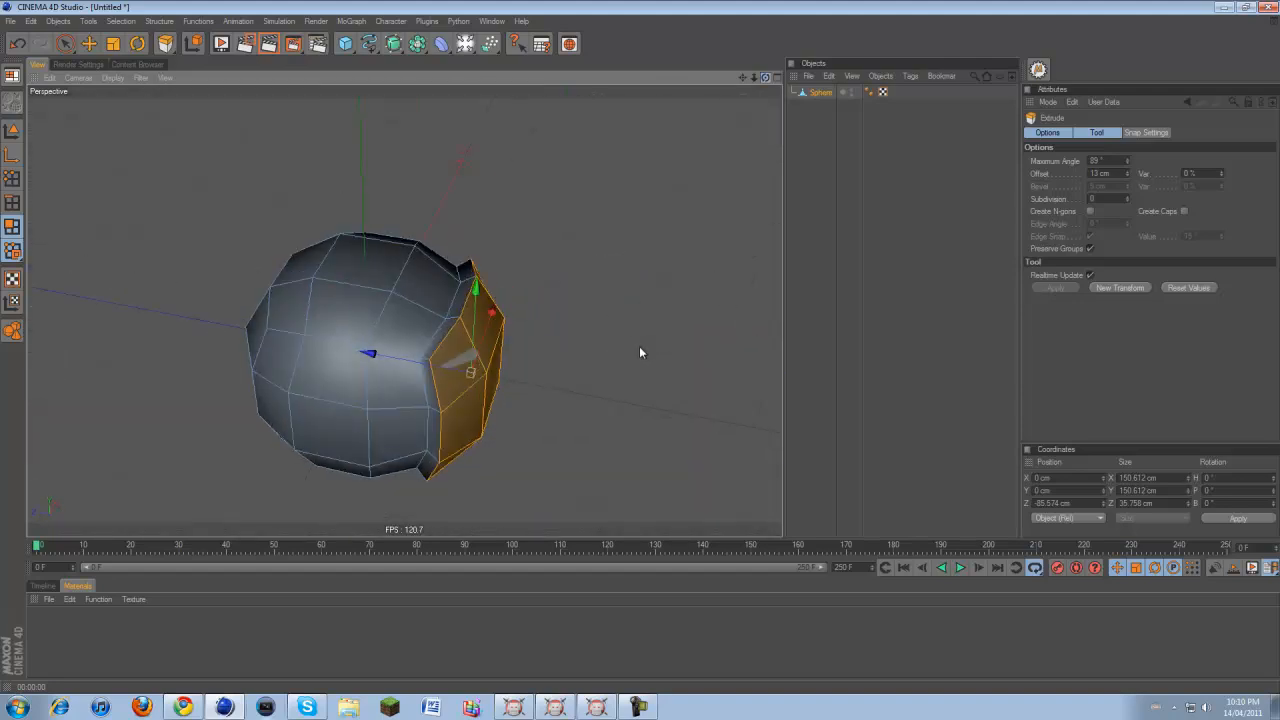
Scale the extruded front patch down uniformly to about 132 cm in width and height
{"action": "left_click", "coordinate": [113, 44]}
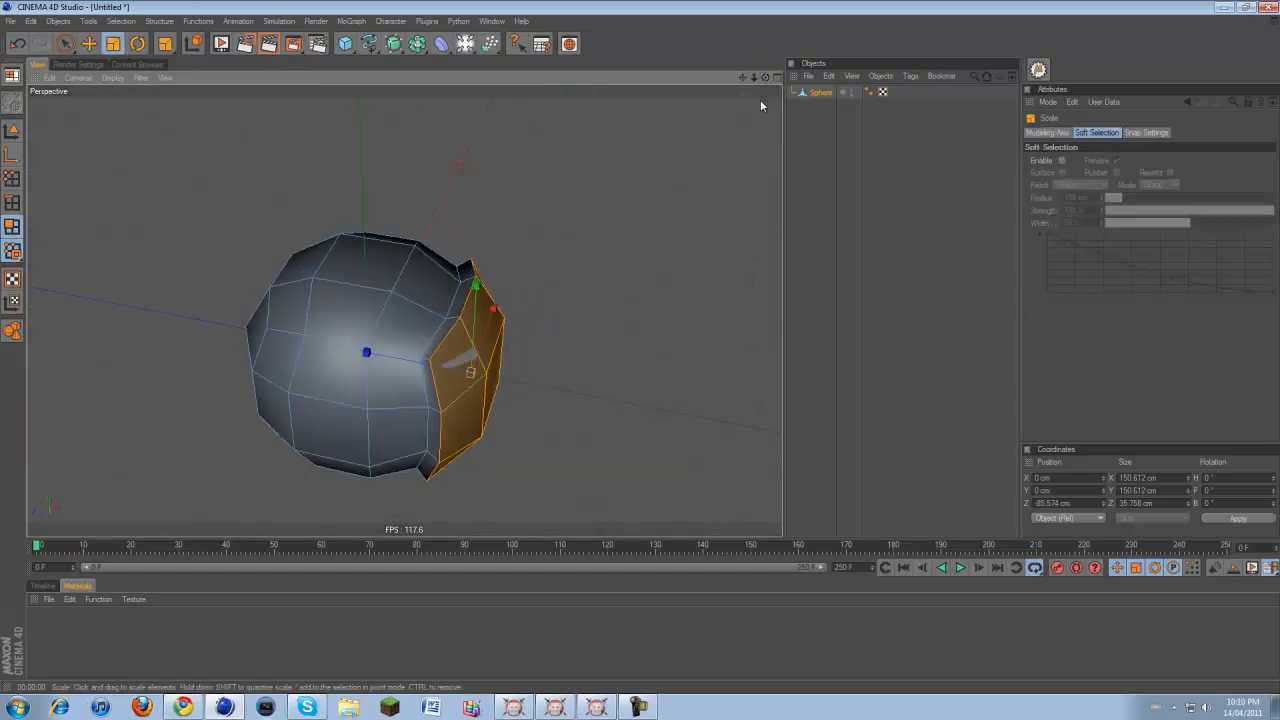
{"action": "left_click_drag", "start_coordinate": [765, 78], "coordinate": [641, 352]}
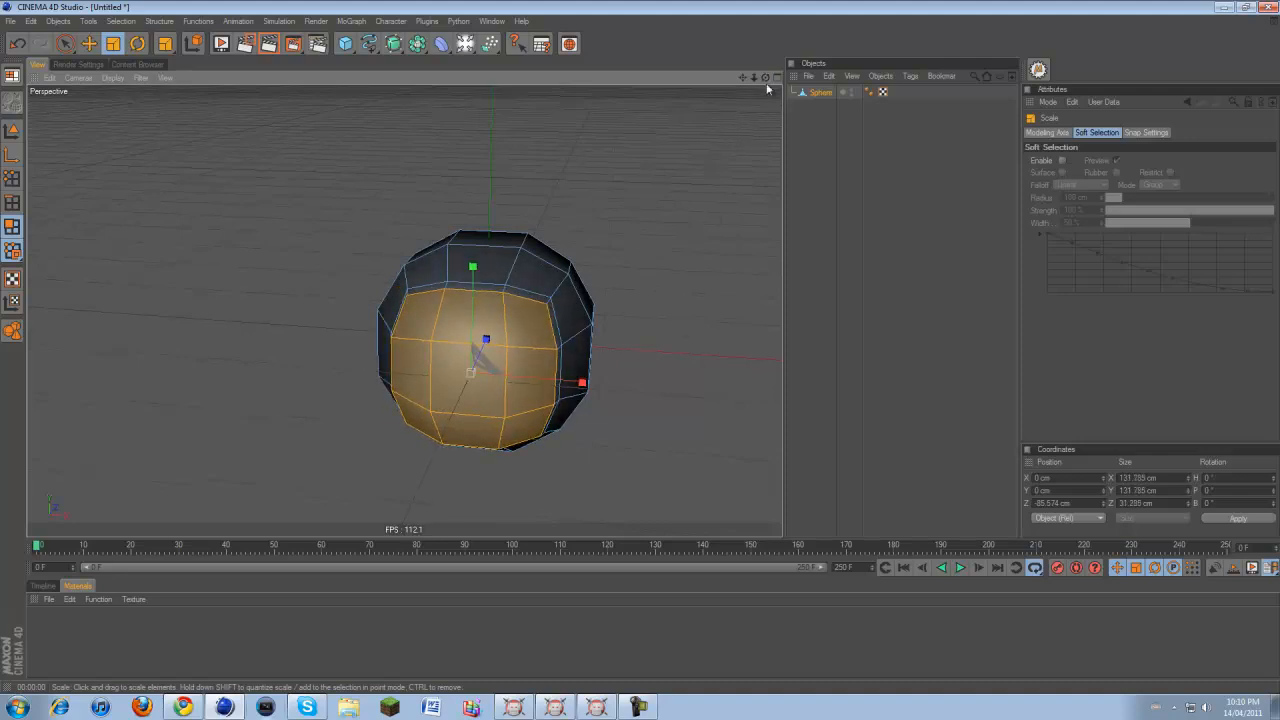
{"action": "left_click_drag", "start_coordinate": [765, 78], "coordinate": [620, 340]}
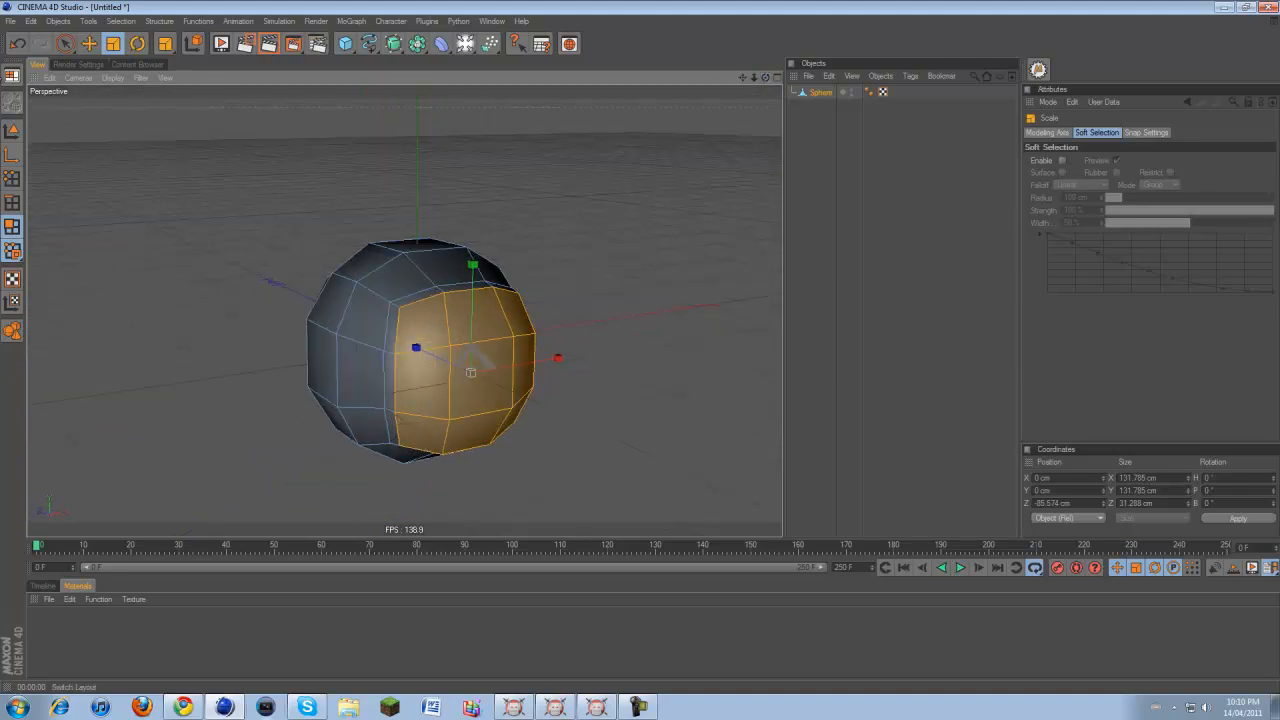
Select the upper and middle polygons in the front patch's centre column and extrude them outward by about 222 cm
{"action": "left_click", "coordinate": [65, 44]}
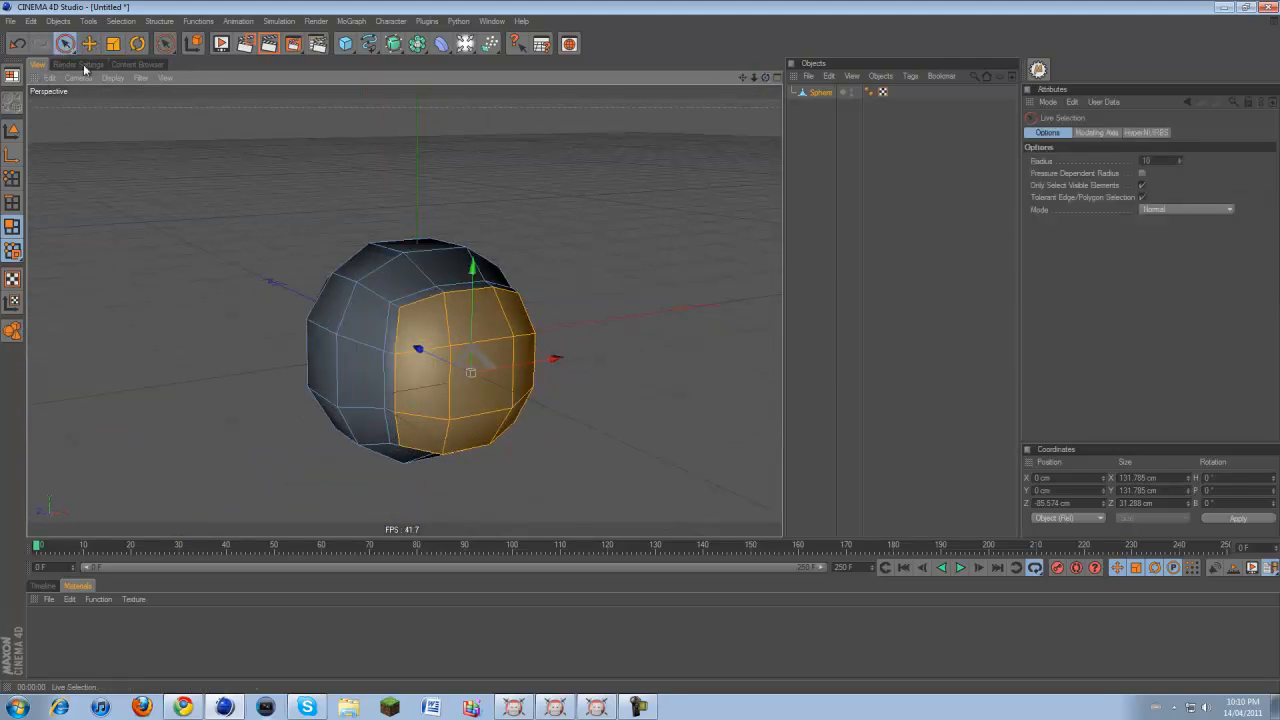
{"action": "left_click", "coordinate": [590, 463]}
{"action": "left_click", "coordinate": [852, 438]}
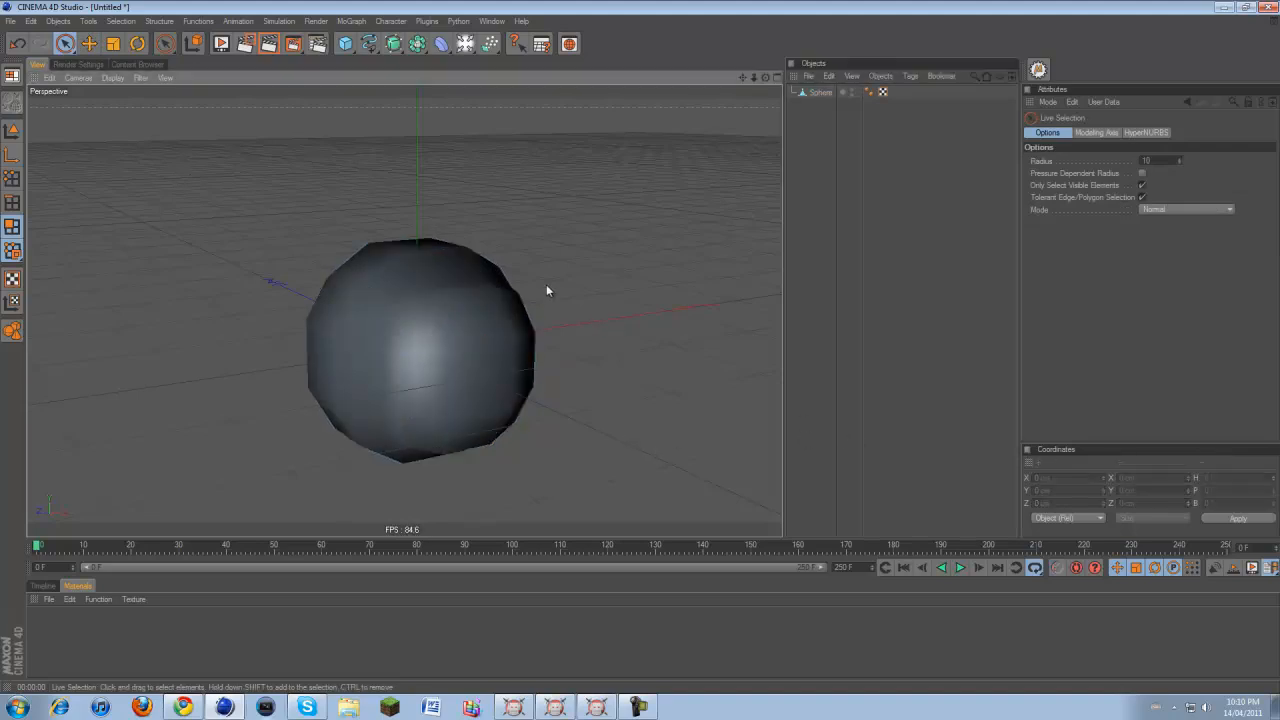
{"action": "left_click", "coordinate": [812, 93]}
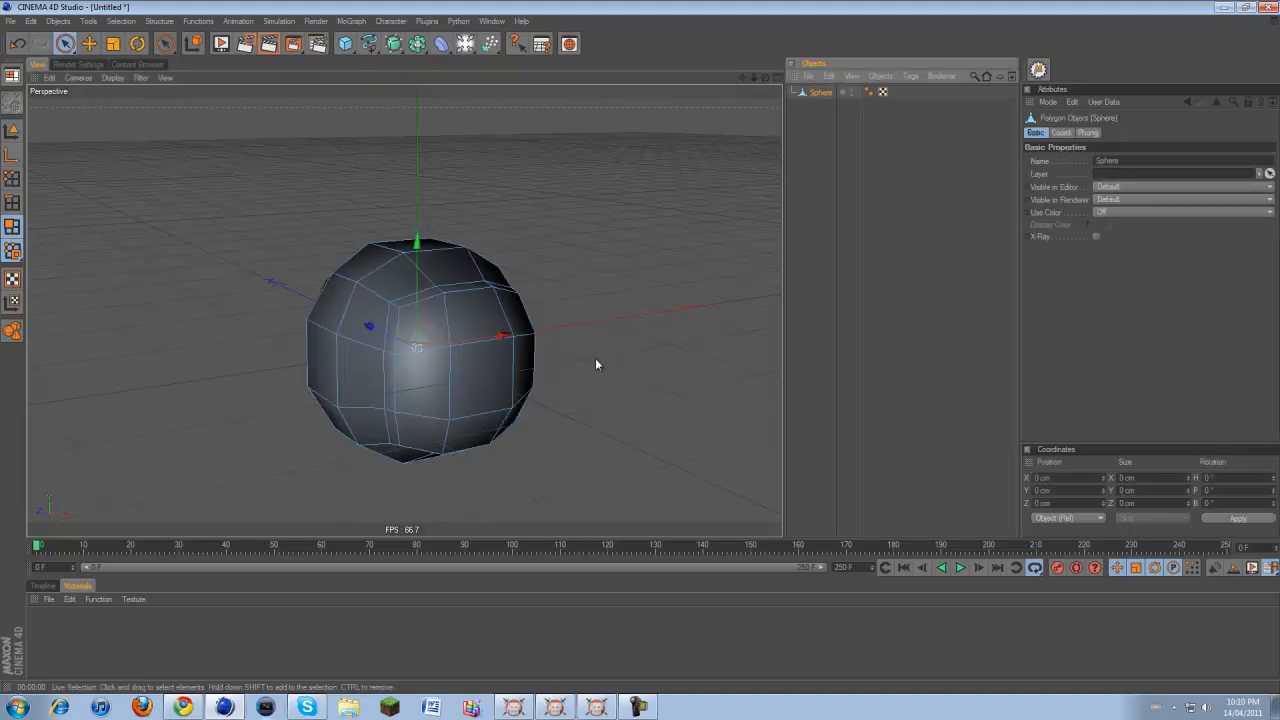
{"action": "left_click_drag", "start_coordinate": [486, 357], "coordinate": [484, 325]}
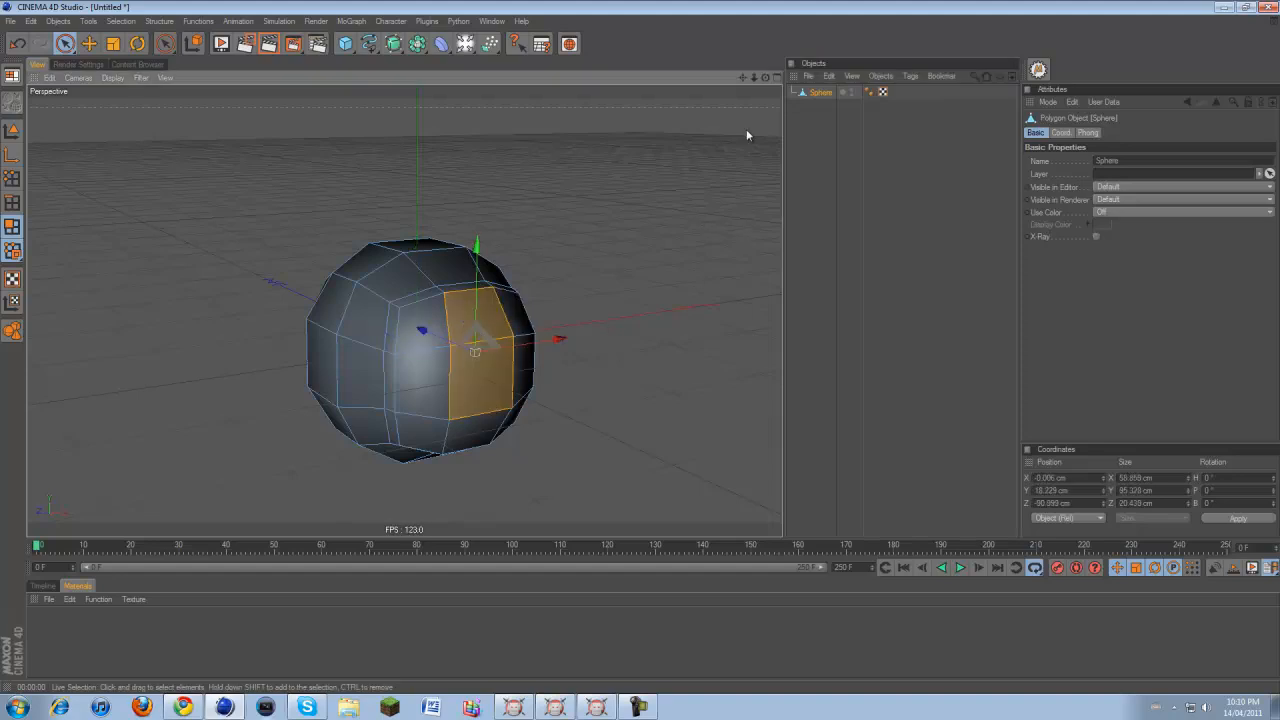
{"action": "left_click_drag", "start_coordinate": [765, 77], "coordinate": [640, 351]}
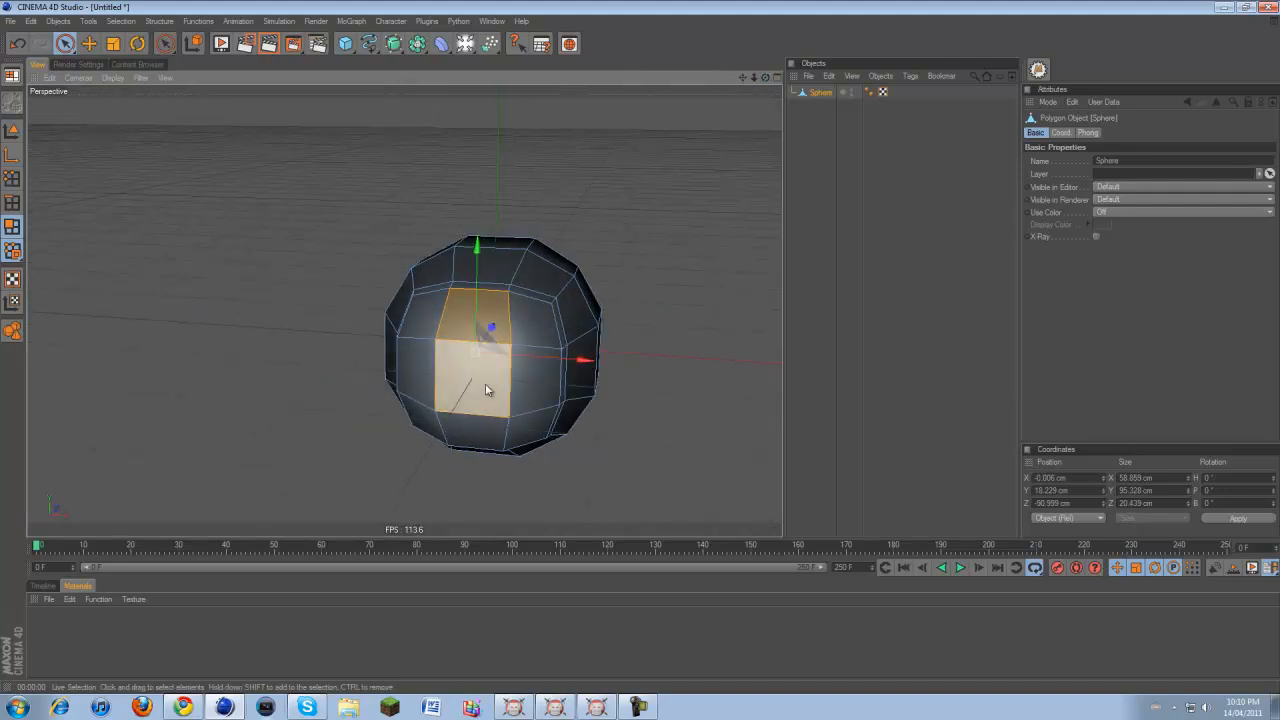
{"action": "left_click_drag", "start_coordinate": [765, 76], "coordinate": [642, 352]}
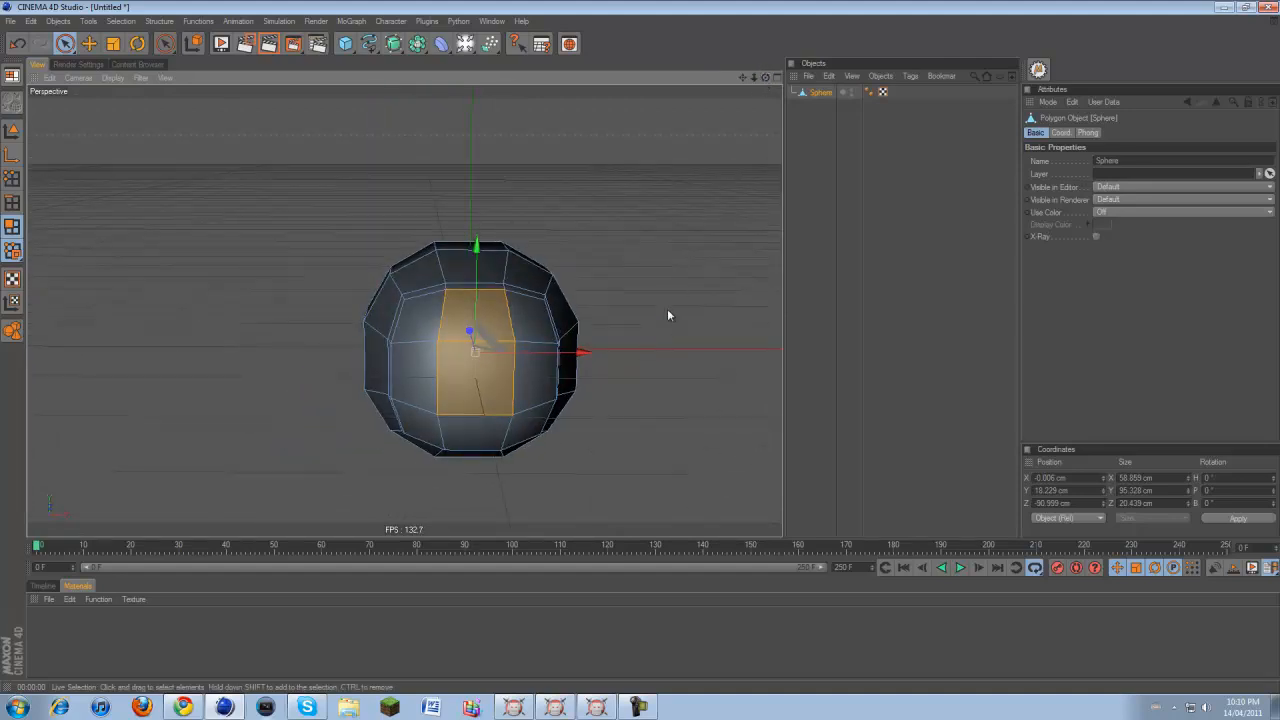
{"action": "right_click", "coordinate": [667, 310]}
{"action": "left_click", "coordinate": [667, 413]}
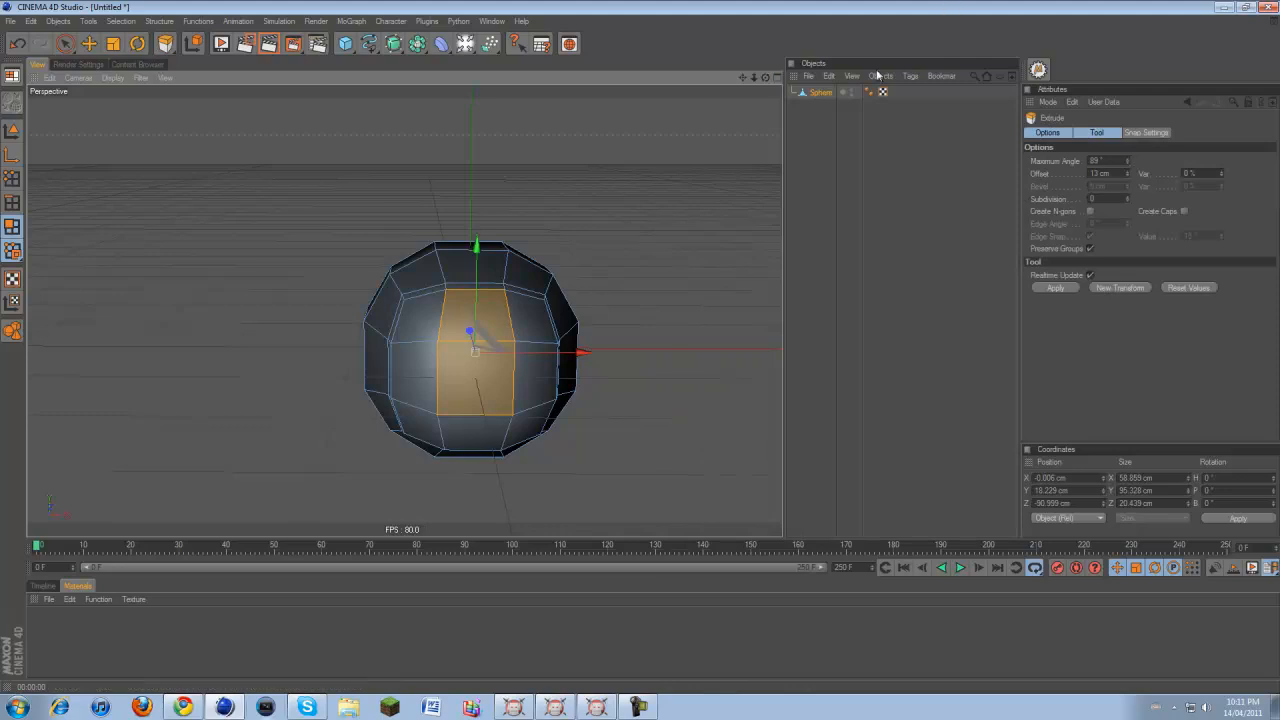
{"action": "left_click_drag", "start_coordinate": [766, 81], "coordinate": [640, 351]}
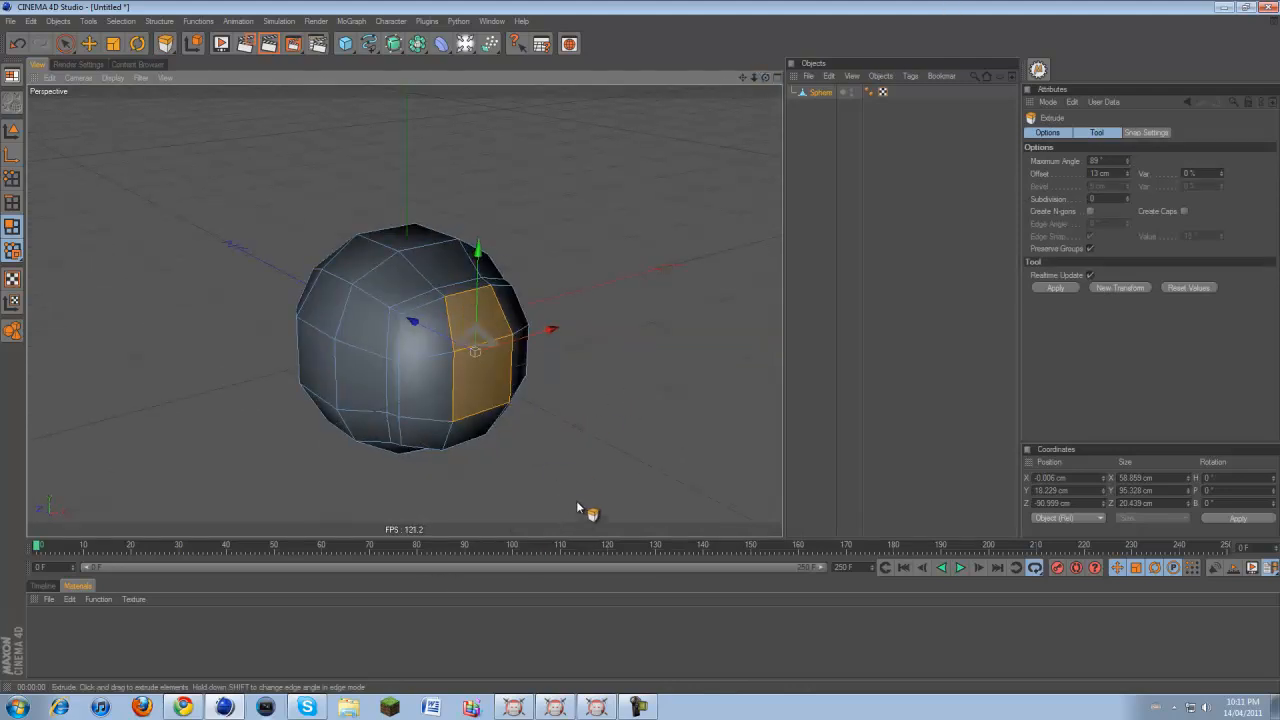
{"action": "left_click_drag", "start_coordinate": [640, 390], "coordinate": [588, 339]}
{"action": "scroll", "coordinate": [564, 325], "scroll_direction": "down", "scroll_amount": 4}
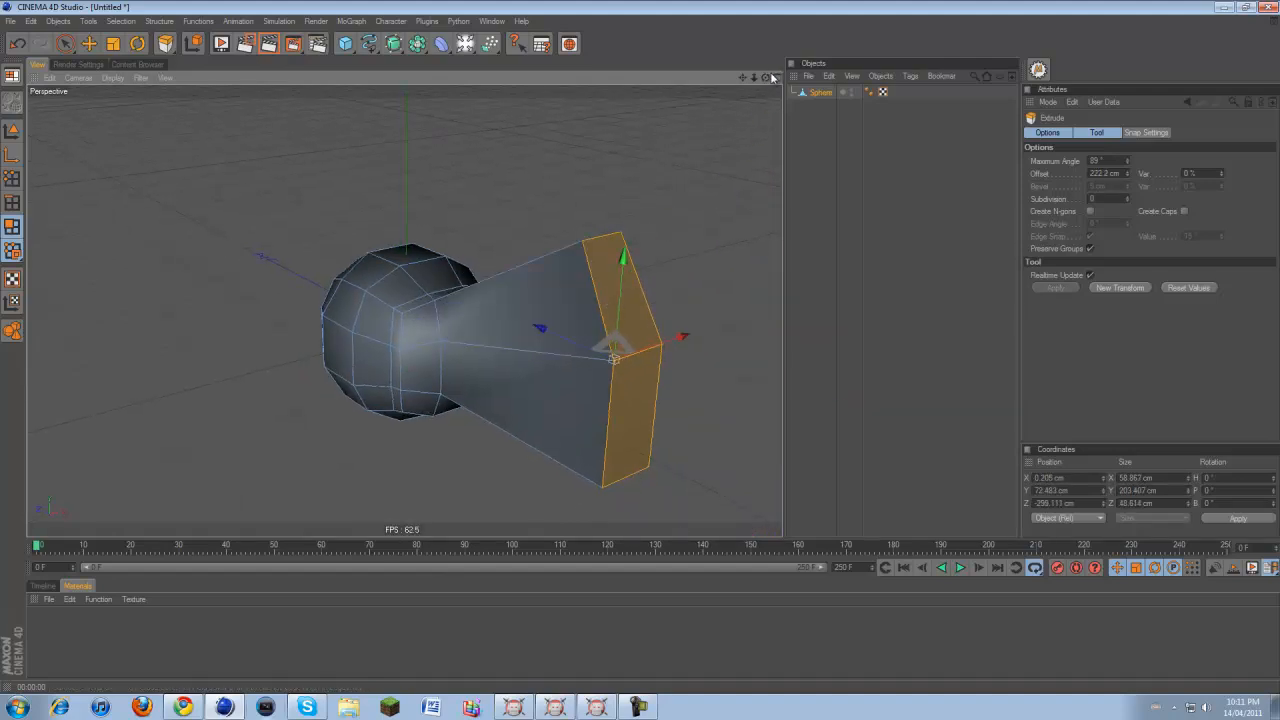
Scale the extrusion's end face down to about 97 cm high and lower it to Y about 18 cm
{"action": "left_click_drag", "start_coordinate": [766, 78], "coordinate": [642, 353]}
{"action": "left_click", "coordinate": [113, 43]}
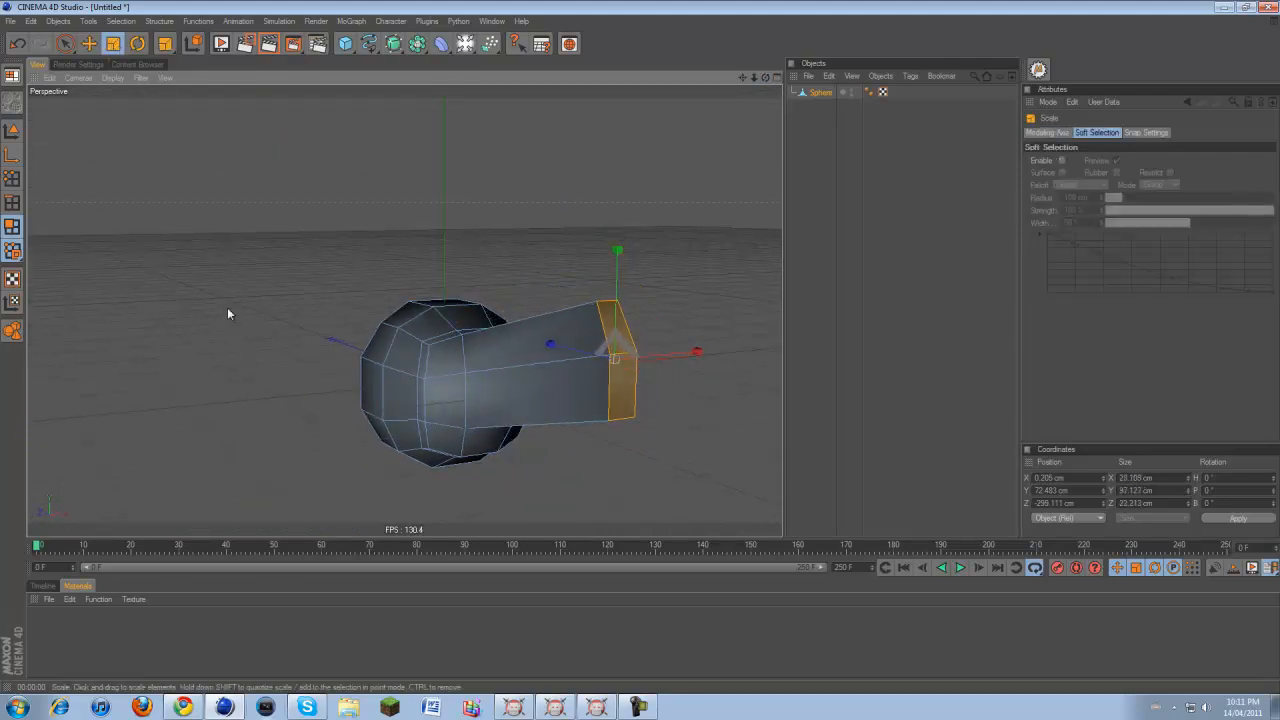
{"action": "left_click", "coordinate": [89, 43]}
{"action": "left_click_drag", "start_coordinate": [766, 78], "coordinate": [642, 182]}
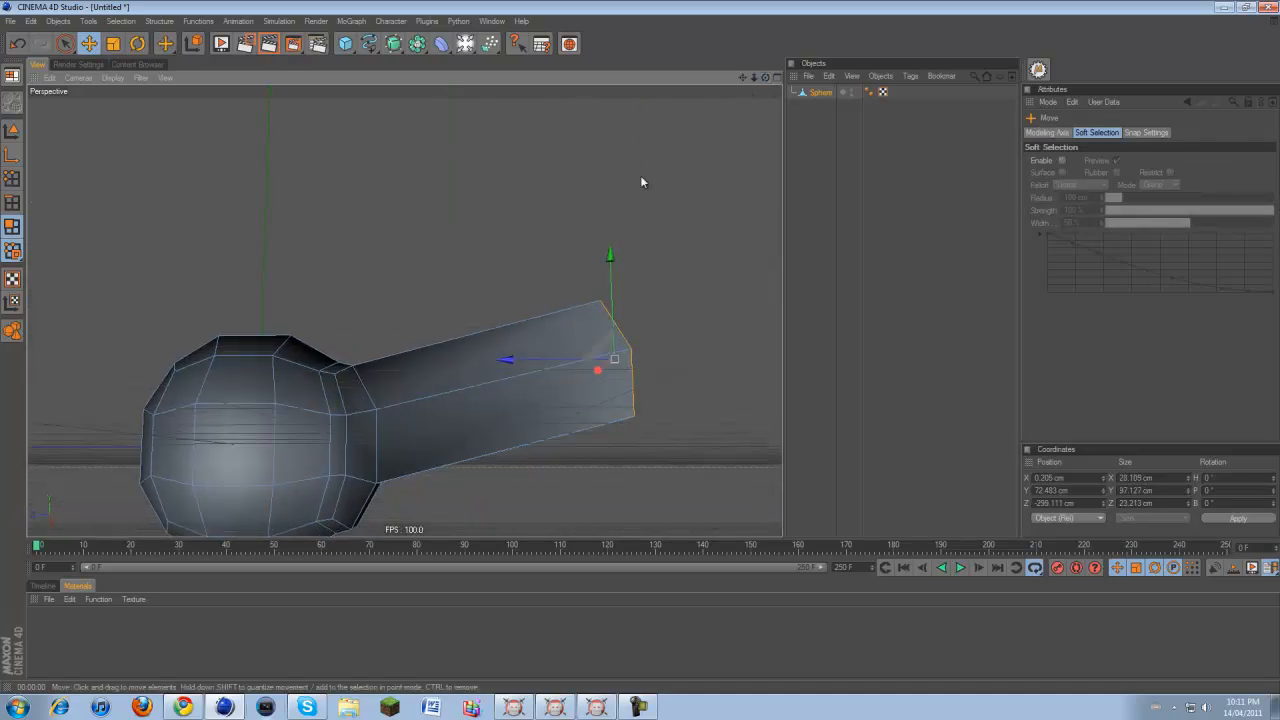
{"action": "left_click_drag", "start_coordinate": [594, 251], "coordinate": [629, 219]}
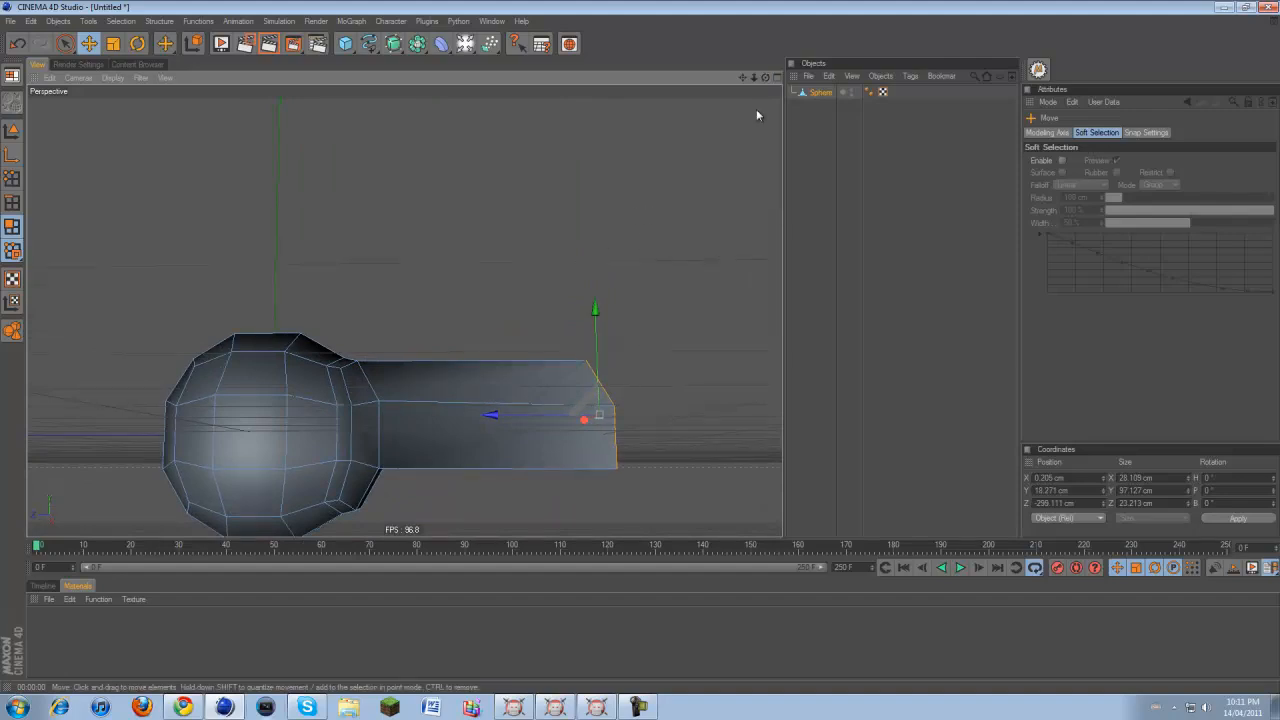
Widen the extrusion's end face along the X axis to about 54 cm
{"action": "left_click_drag", "start_coordinate": [765, 77], "coordinate": [630, 352]}
{"action": "left_click", "coordinate": [113, 43]}
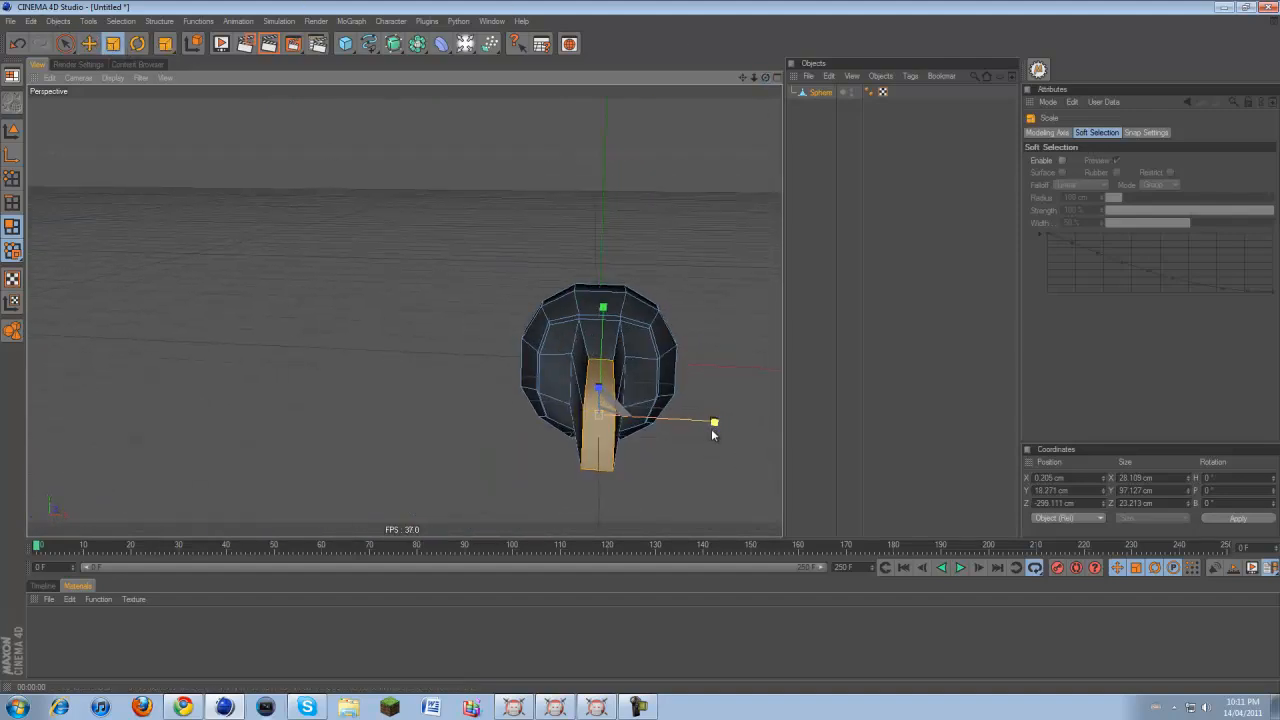
{"action": "left_click_drag", "start_coordinate": [713, 422], "coordinate": [638, 348]}
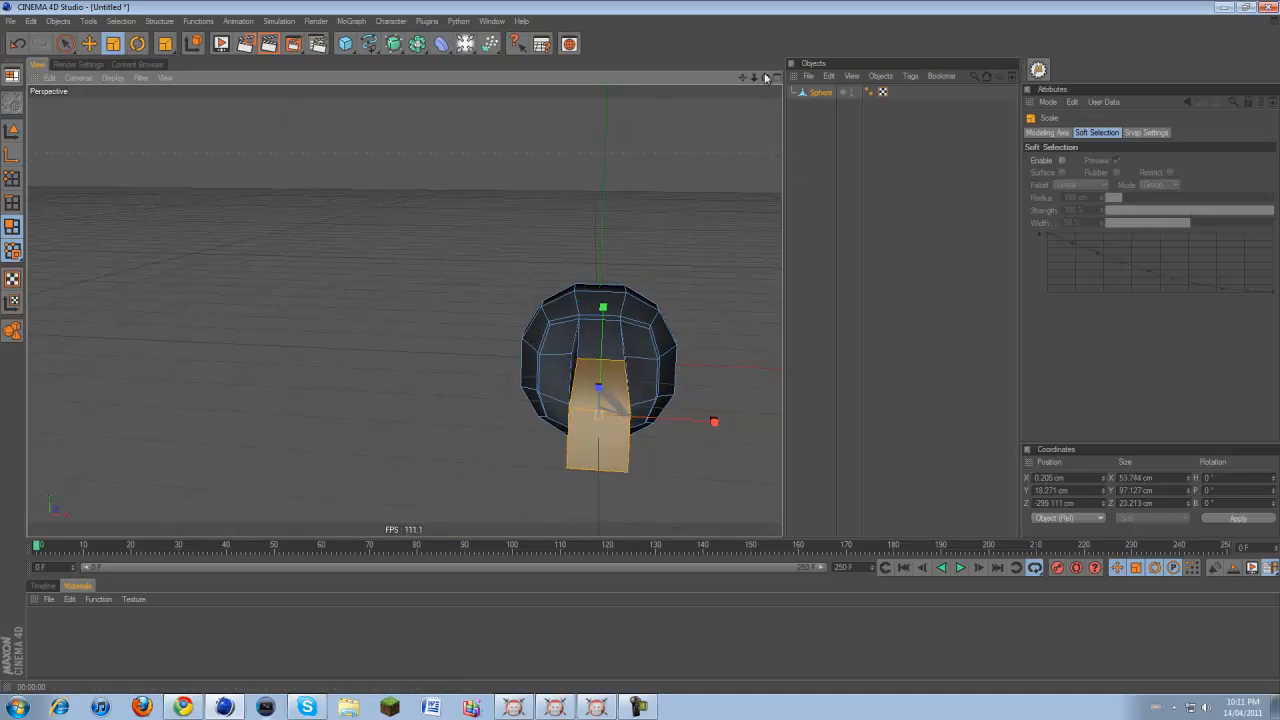
{"action": "left_click_drag", "start_coordinate": [766, 78], "coordinate": [606, 217]}
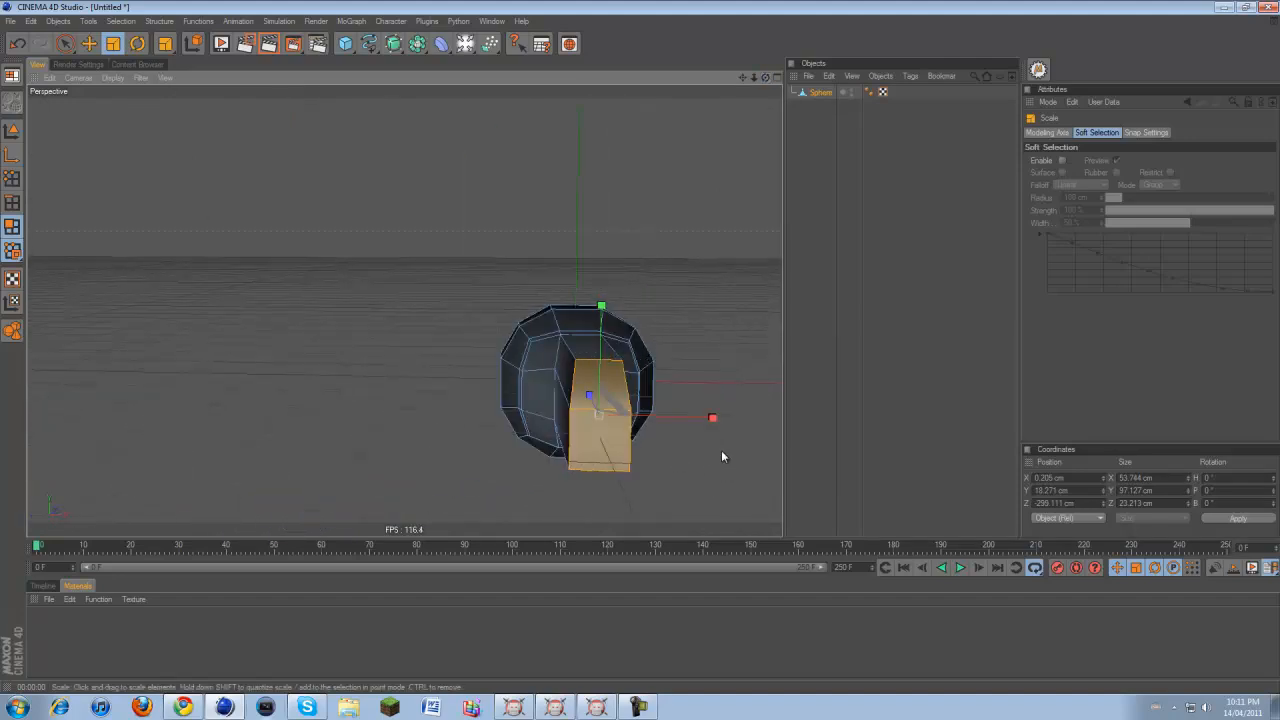
Narrow the extrusion's end face along the X axis to about 53 cm
{"action": "left_click_drag", "start_coordinate": [640, 352], "coordinate": [639, 352]}
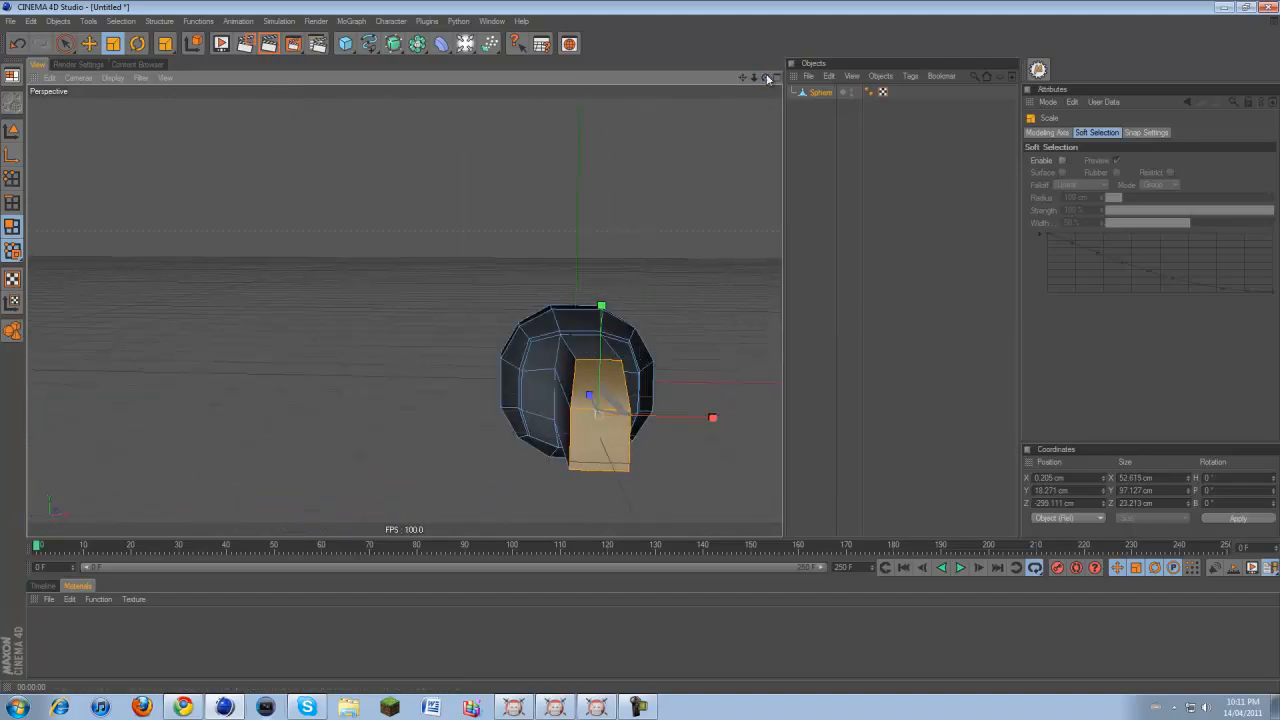
{"action": "left_click_drag", "start_coordinate": [766, 78], "coordinate": [653, 380]}
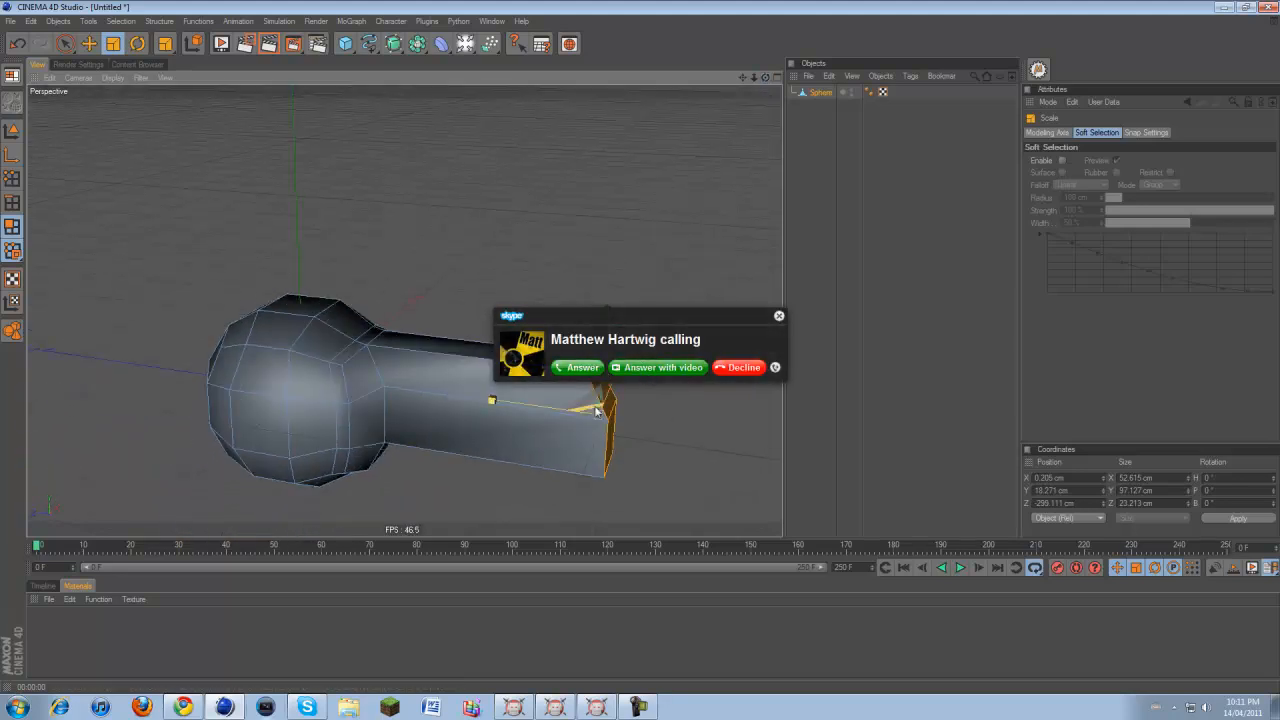
{"action": "left_click", "coordinate": [651, 713]}
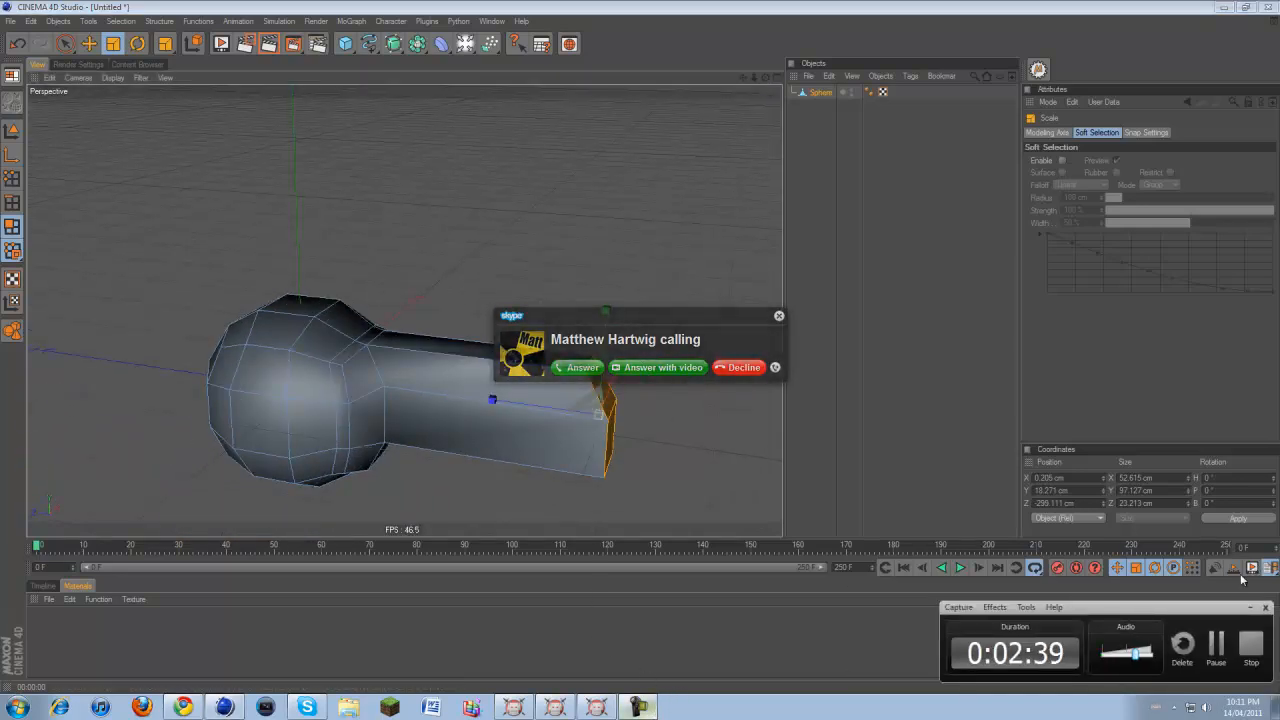
{"action": "left_click", "coordinate": [1216, 650]}
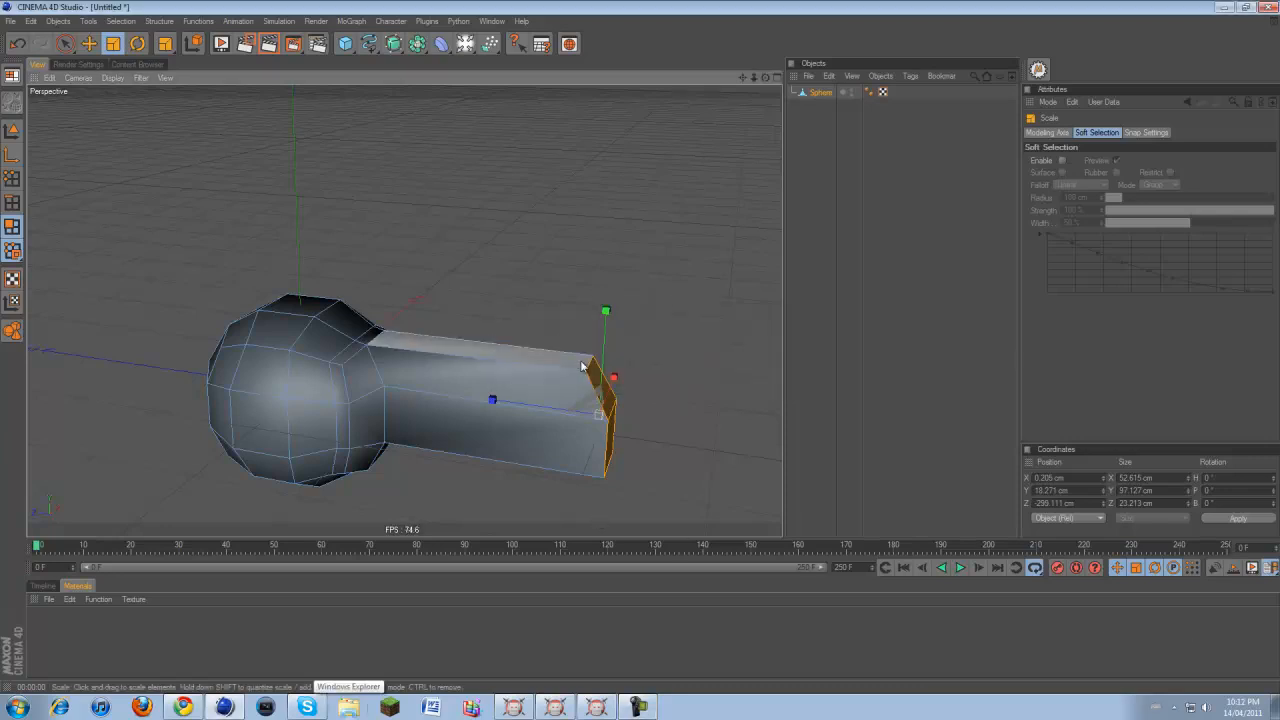
{"action": "left_click_drag", "start_coordinate": [646, 354], "coordinate": [643, 352], "text": "alt"}
{"action": "left_click_drag", "start_coordinate": [742, 78], "coordinate": [651, 353]}
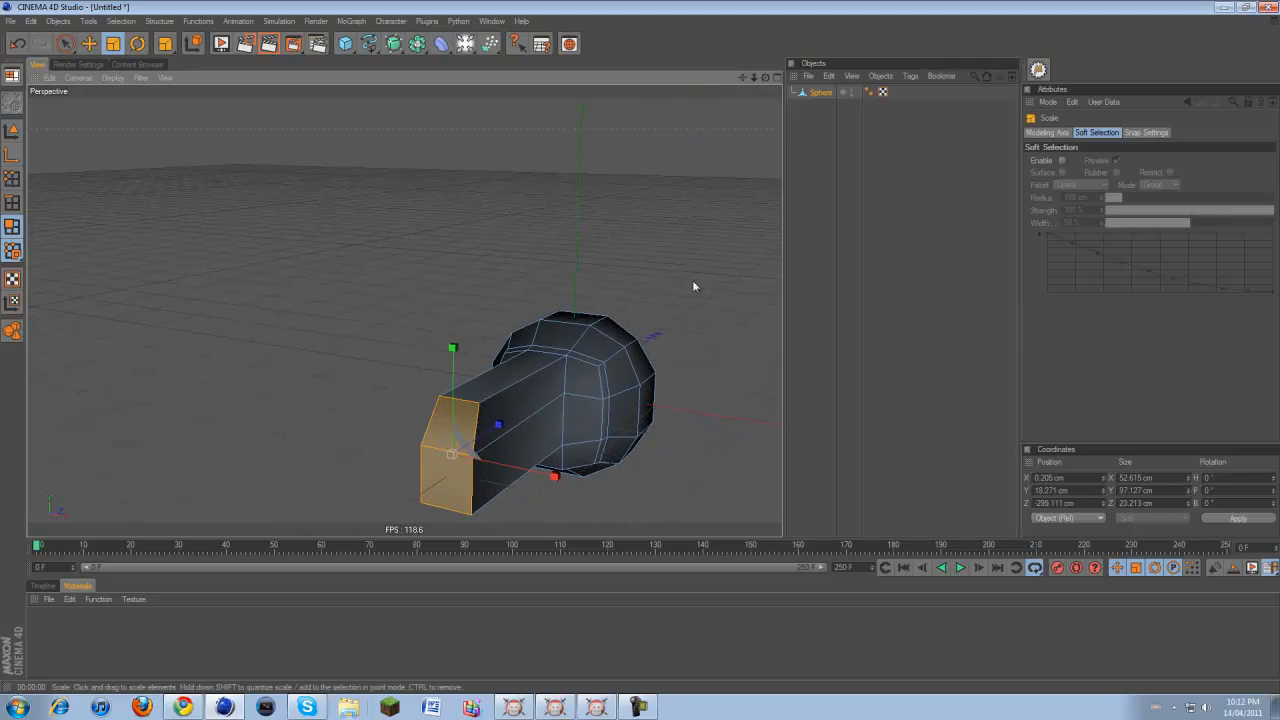
{"action": "left_click_drag", "start_coordinate": [761, 79], "coordinate": [640, 352]}
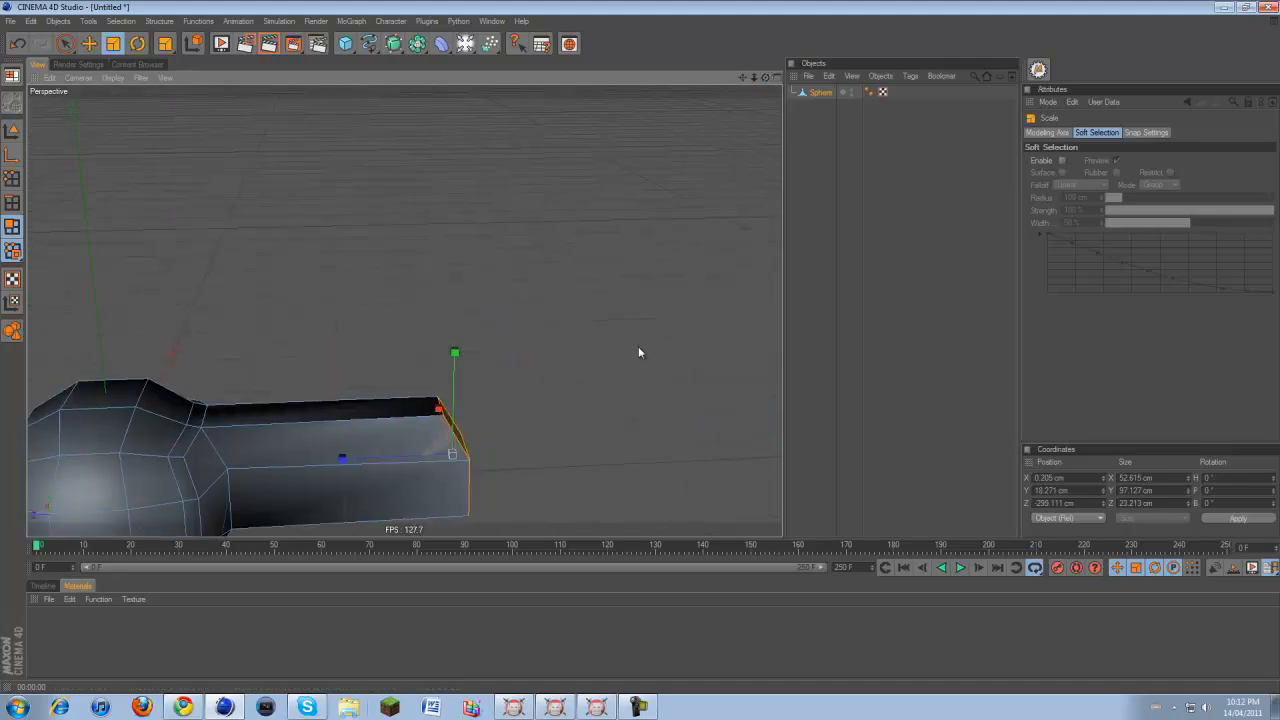
{"action": "left_click_drag", "start_coordinate": [751, 79], "coordinate": [643, 349]}
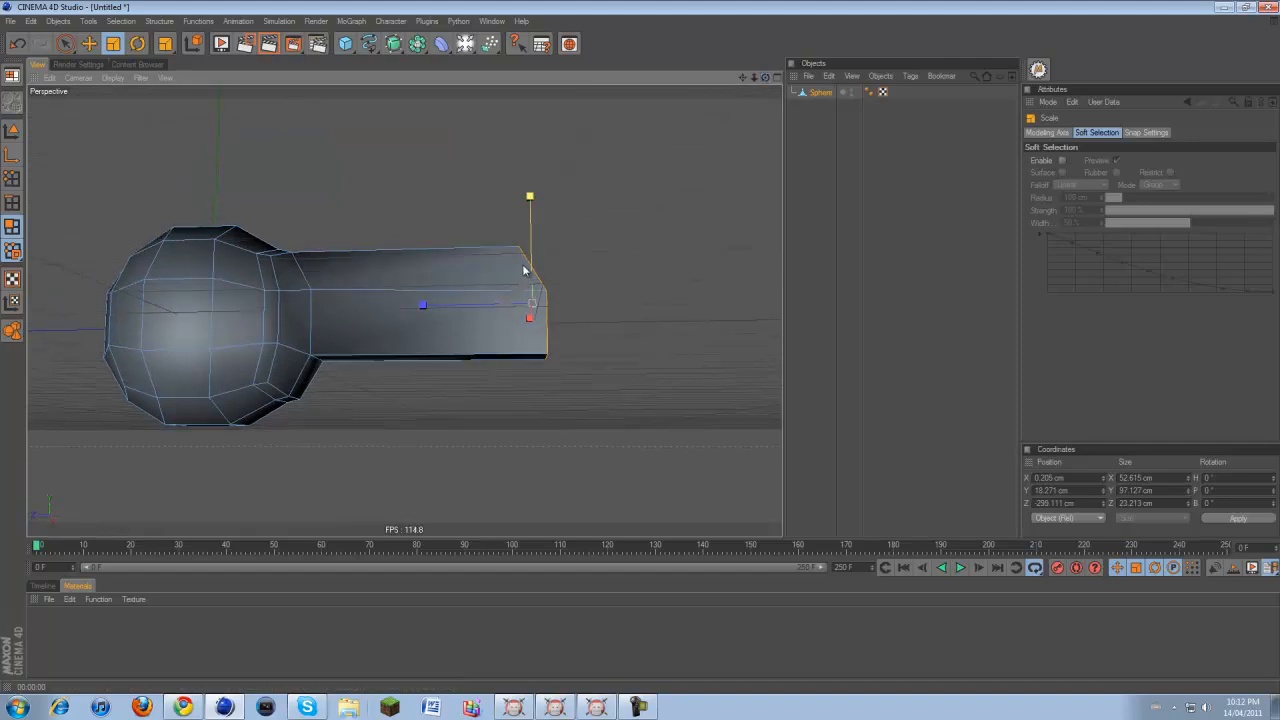
{"action": "left_click_drag", "start_coordinate": [767, 78], "coordinate": [630, 330]}
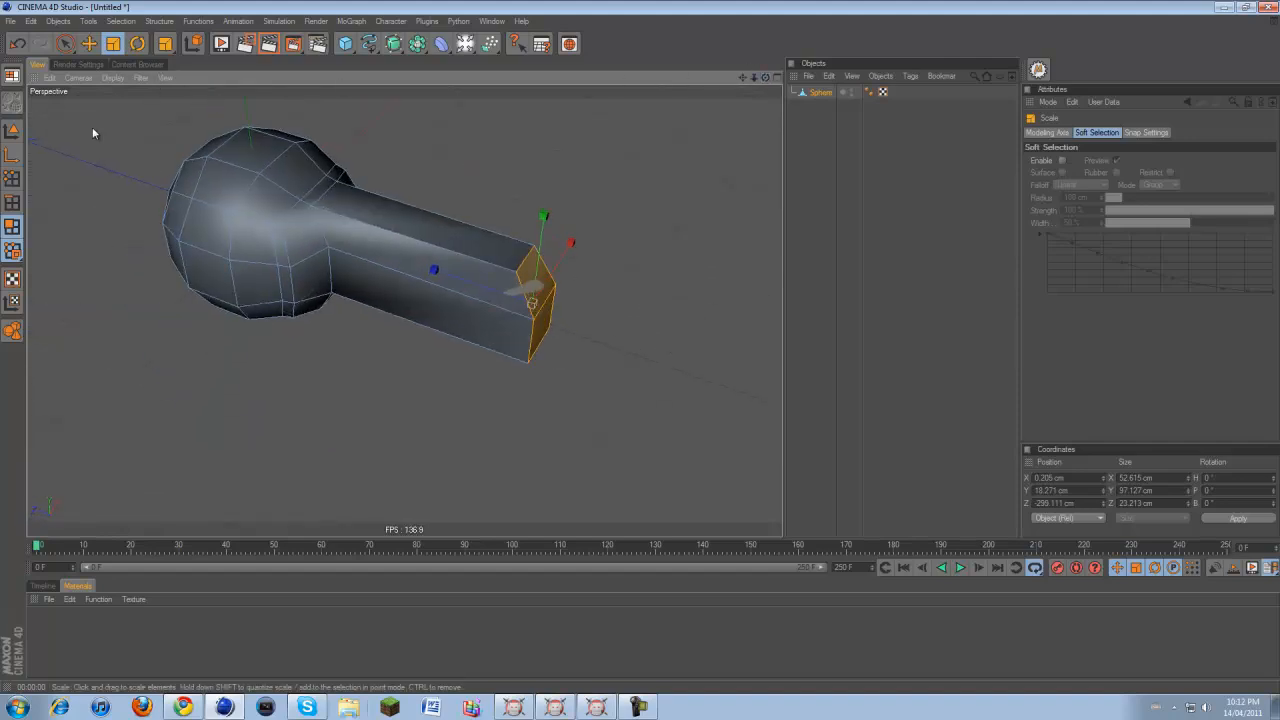
Select the top edge of the arm's end face and move it outward to about Y 65 cm, Z -311 cm
{"action": "left_click", "coordinate": [10, 203]}
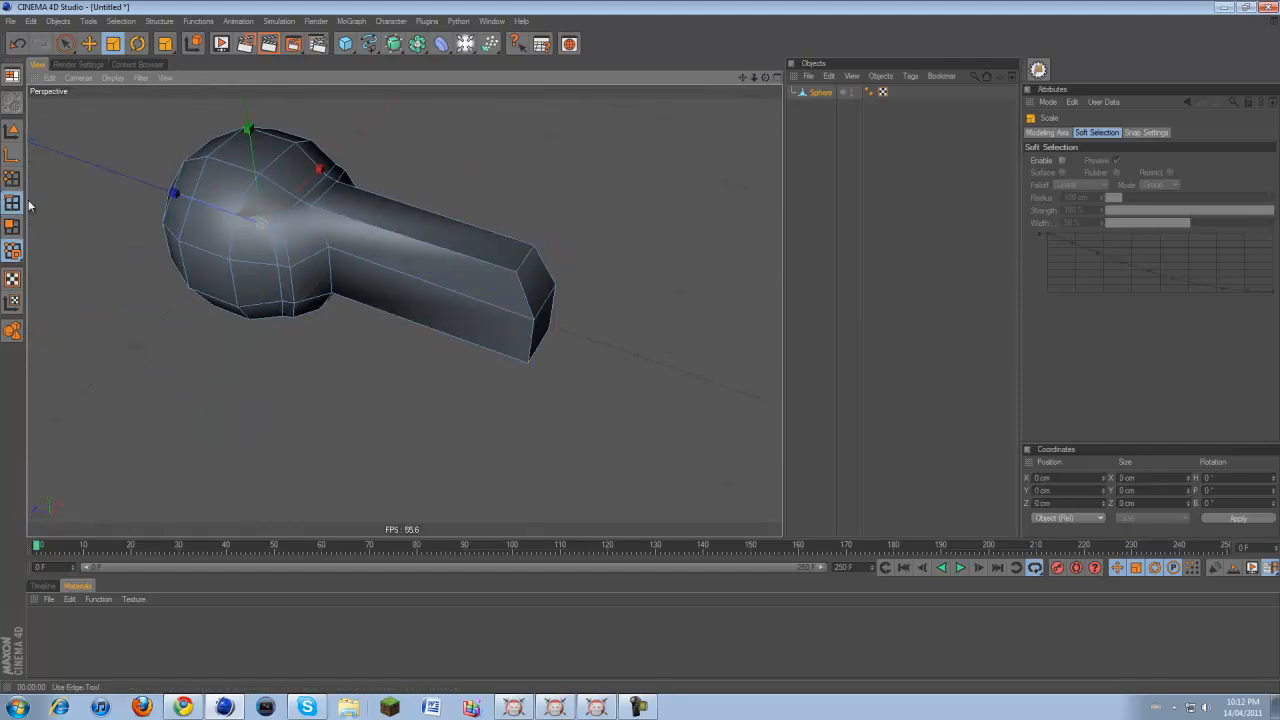
{"action": "left_click", "coordinate": [531, 265]}
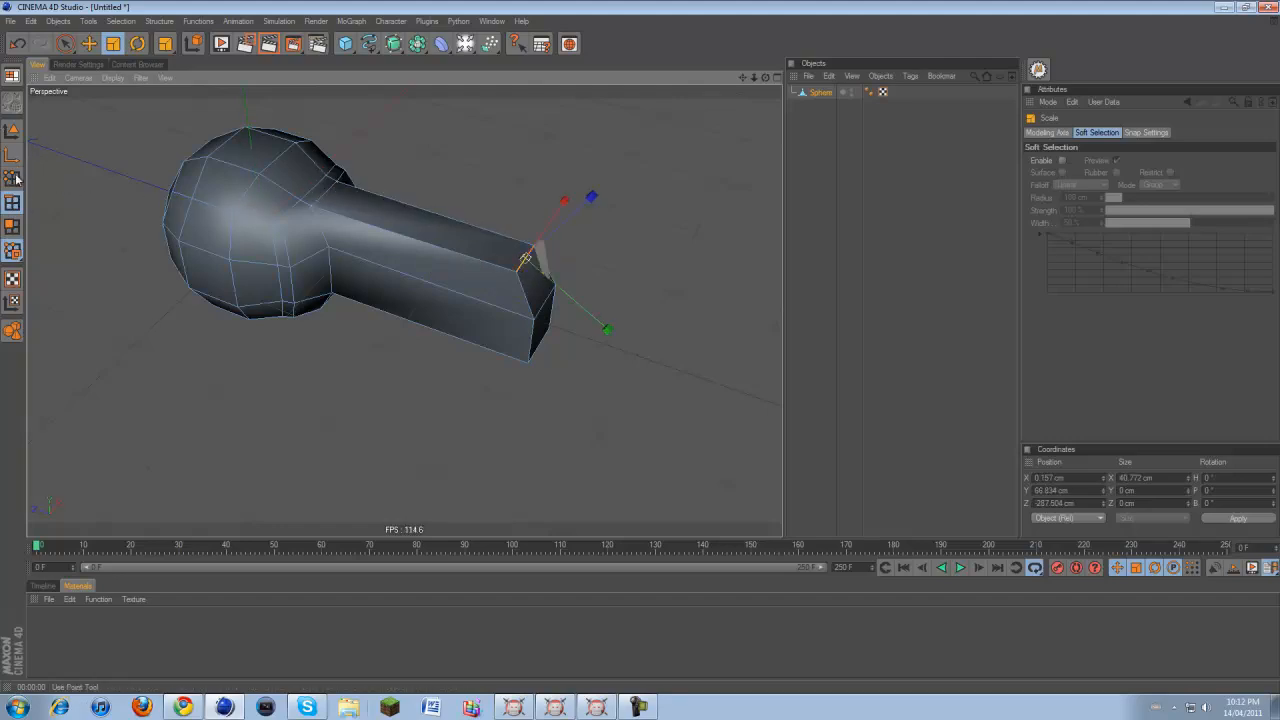
{"action": "key", "text": "e"}
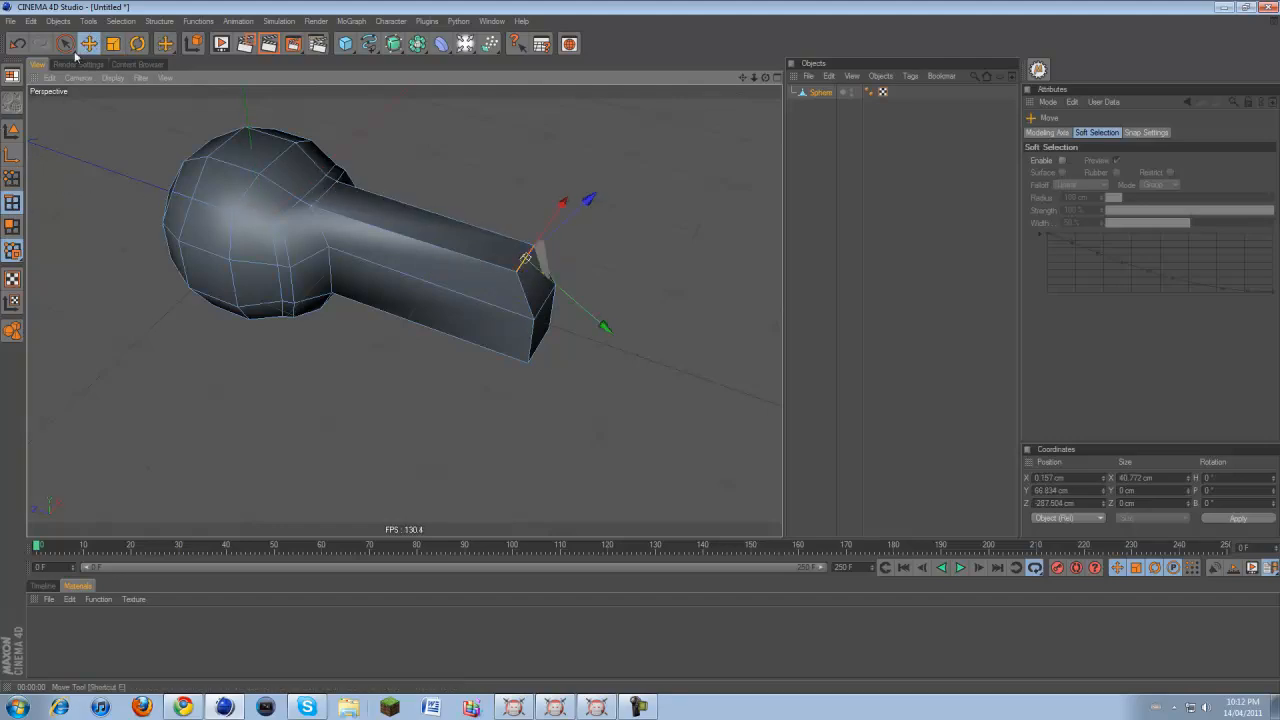
{"action": "middle_click", "coordinate": [631, 231]}
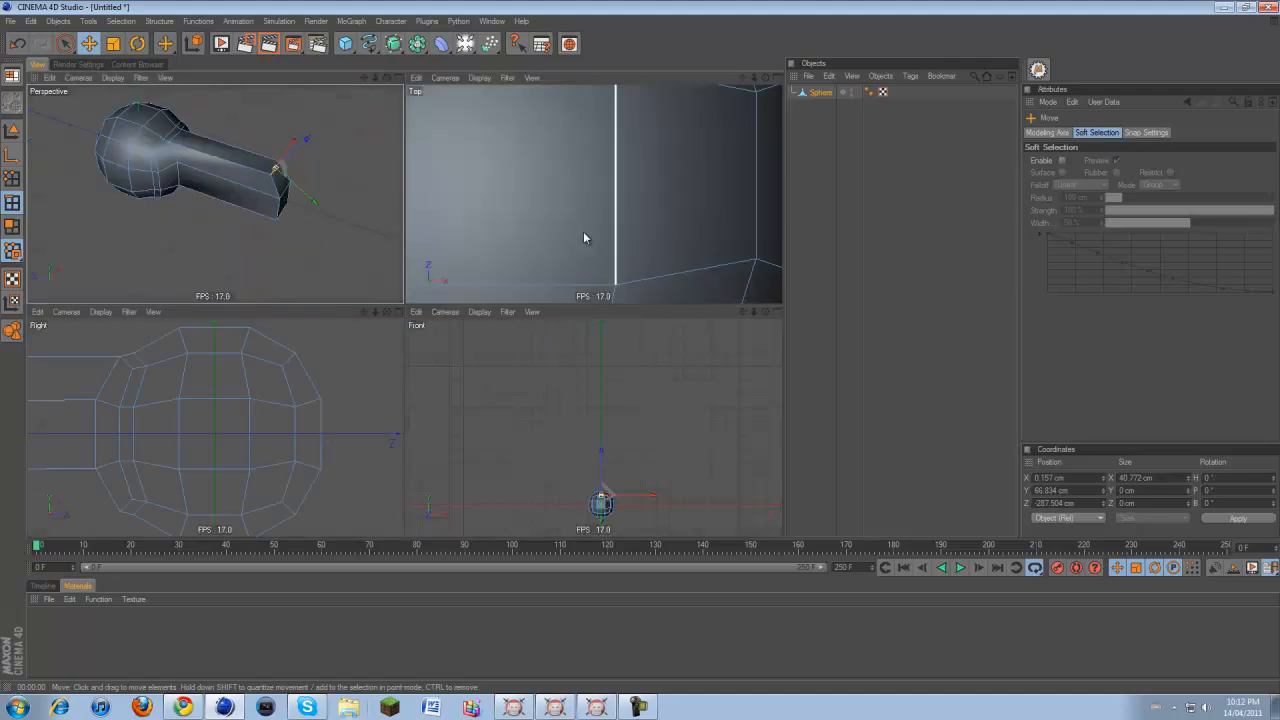
{"action": "scroll", "coordinate": [584, 233], "scroll_direction": "down", "scroll_amount": 3}
{"action": "scroll", "coordinate": [317, 390], "scroll_direction": "down", "scroll_amount": 3}
{"action": "left_click_drag", "start_coordinate": [363, 313], "coordinate": [406, 352]}
{"action": "scroll", "coordinate": [515, 216], "scroll_direction": "down", "scroll_amount": 3}
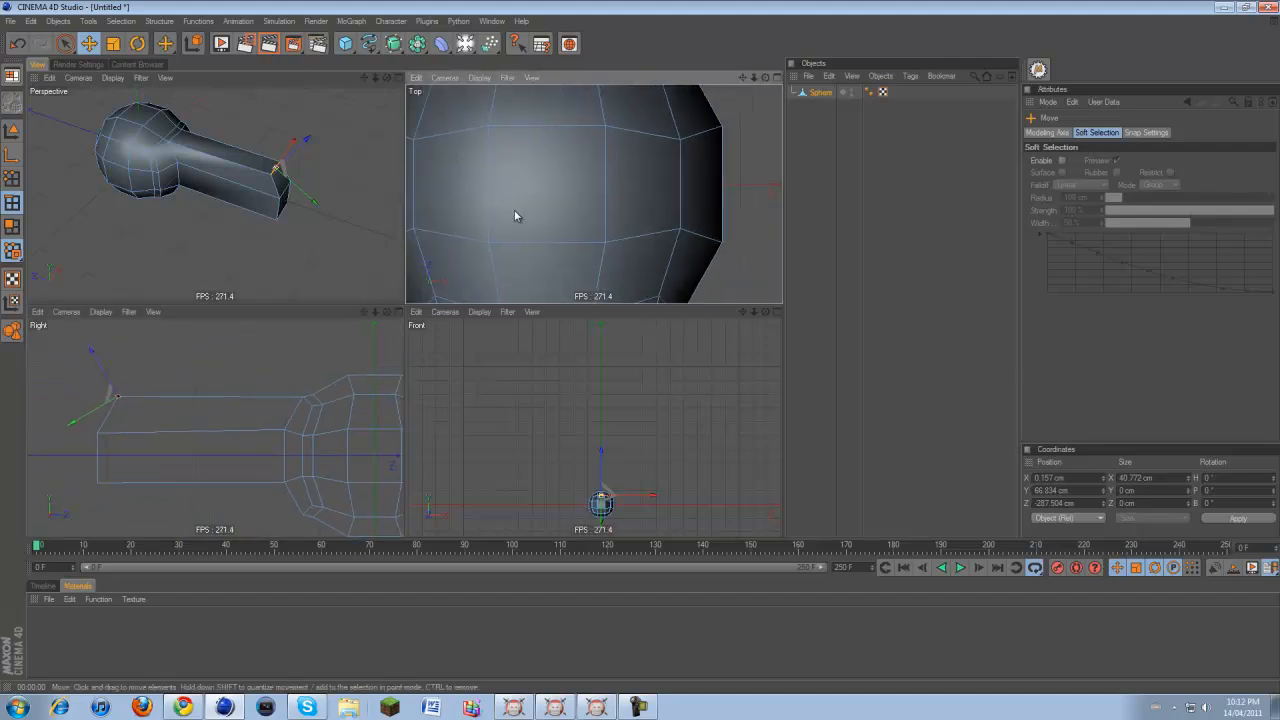
{"action": "left_click_drag", "start_coordinate": [742, 77], "coordinate": [640, 309]}
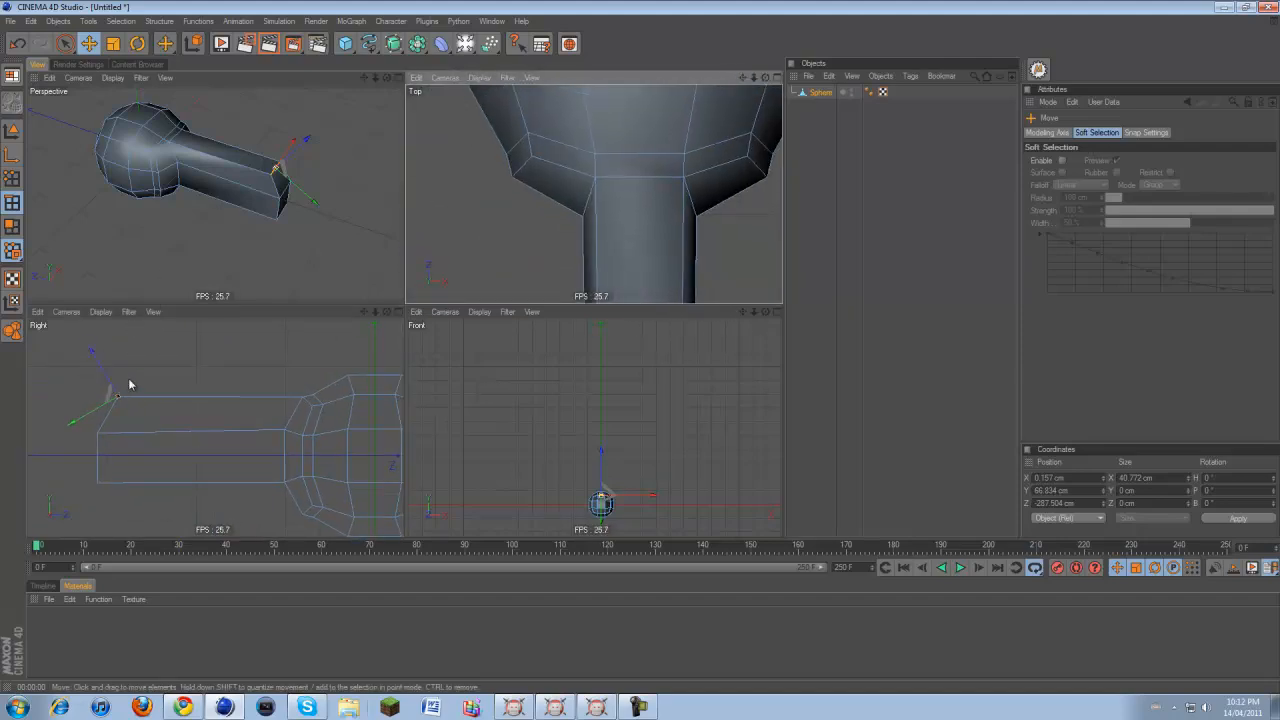
{"action": "left_click_drag", "start_coordinate": [130, 376], "coordinate": [404, 351]}
{"action": "middle_click", "coordinate": [295, 266]}
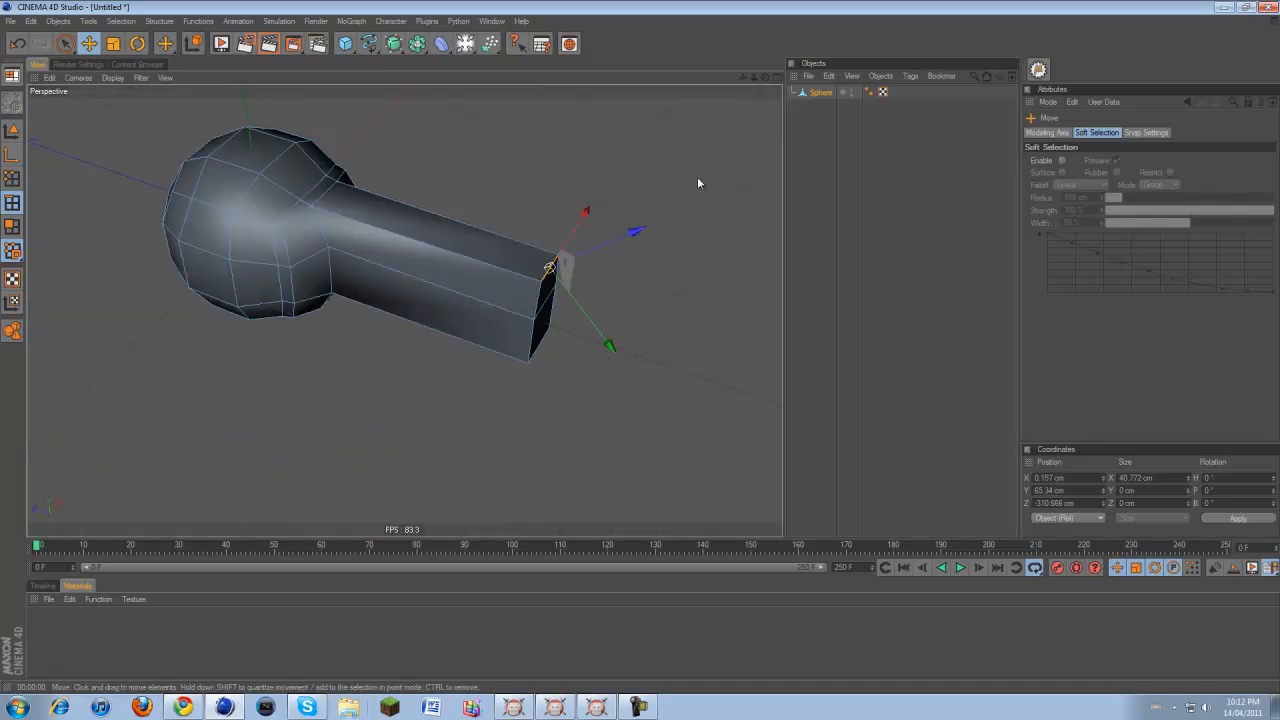
{"action": "middle_click", "coordinate": [658, 218]}
{"action": "middle_click", "coordinate": [264, 310]}
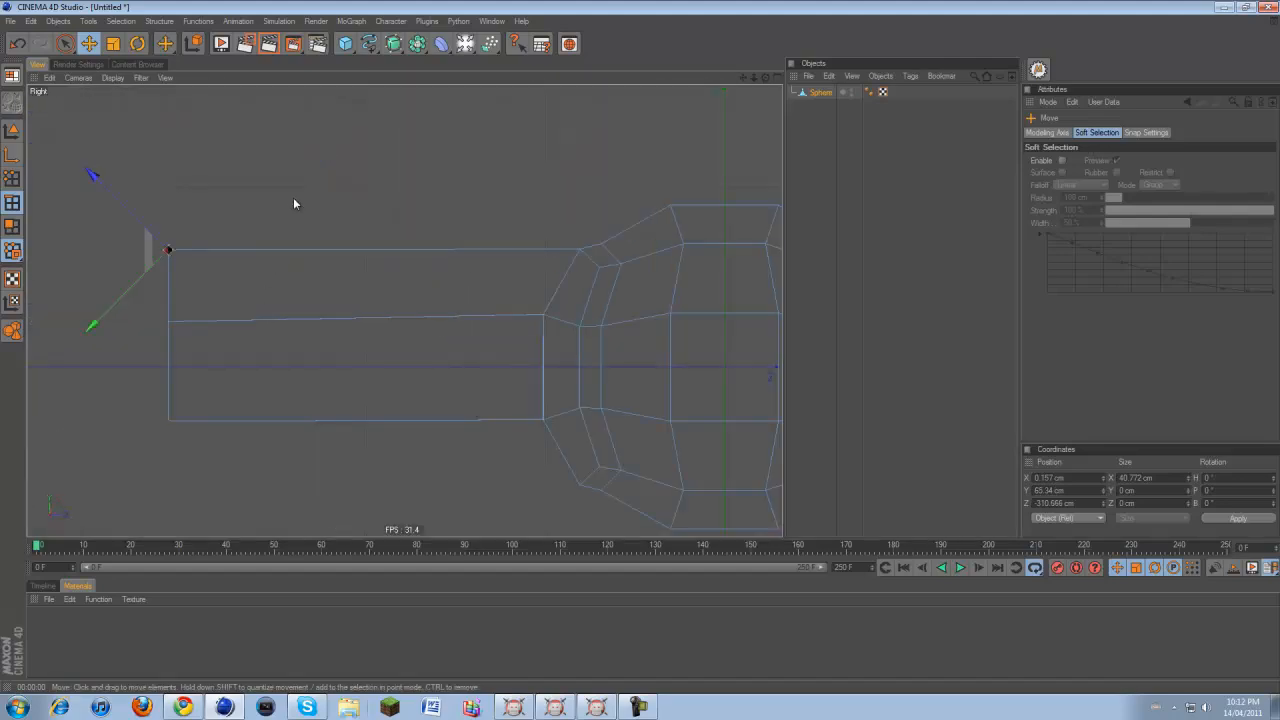
{"action": "middle_click", "coordinate": [330, 200]}
{"action": "middle_click", "coordinate": [382, 206]}
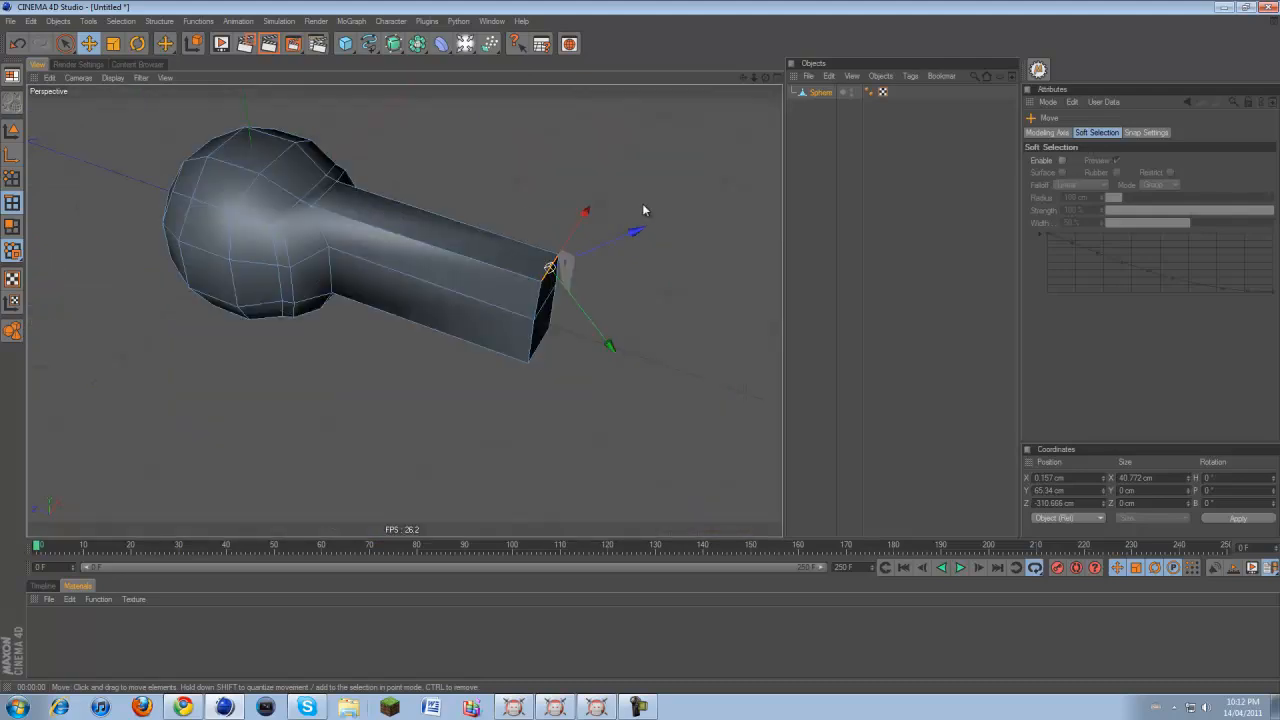
{"action": "middle_click", "coordinate": [559, 198]}
{"action": "middle_click", "coordinate": [366, 189]}
{"action": "middle_click", "coordinate": [632, 112]}
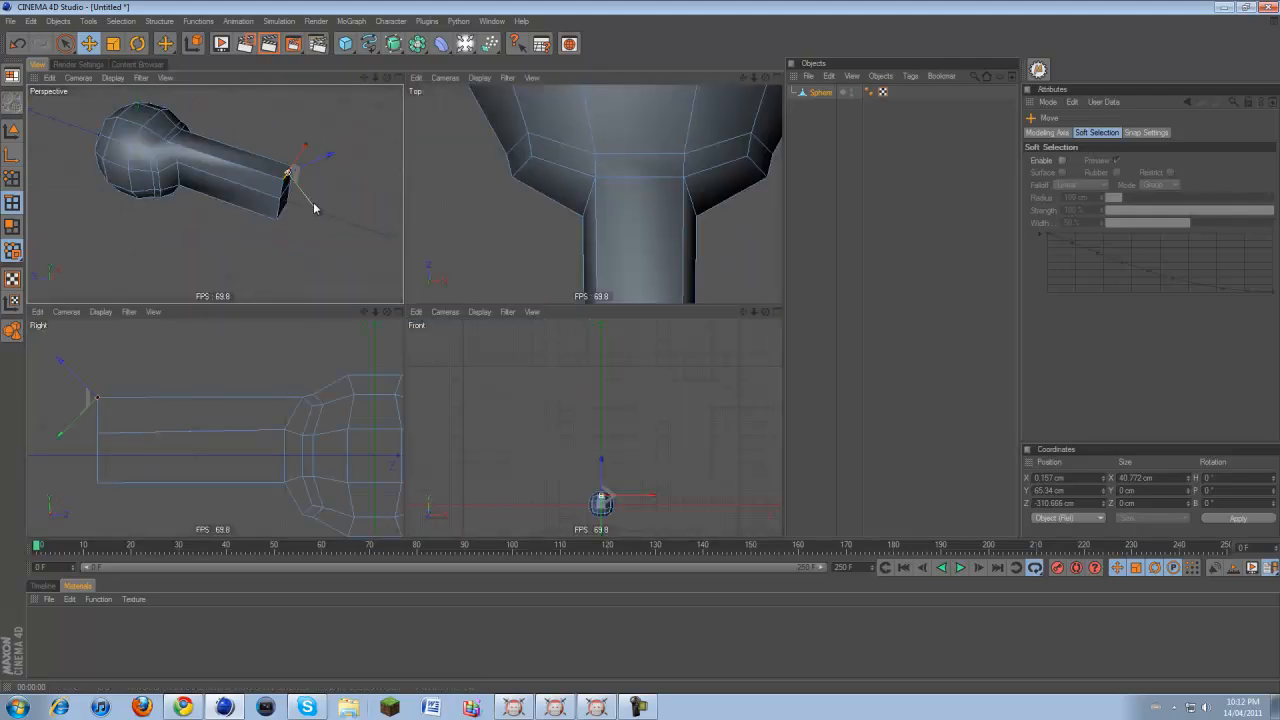
{"action": "middle_click", "coordinate": [377, 218]}
{"action": "middle_click", "coordinate": [377, 218]}
{"action": "middle_click", "coordinate": [606, 213]}
{"action": "middle_click", "coordinate": [588, 209]}
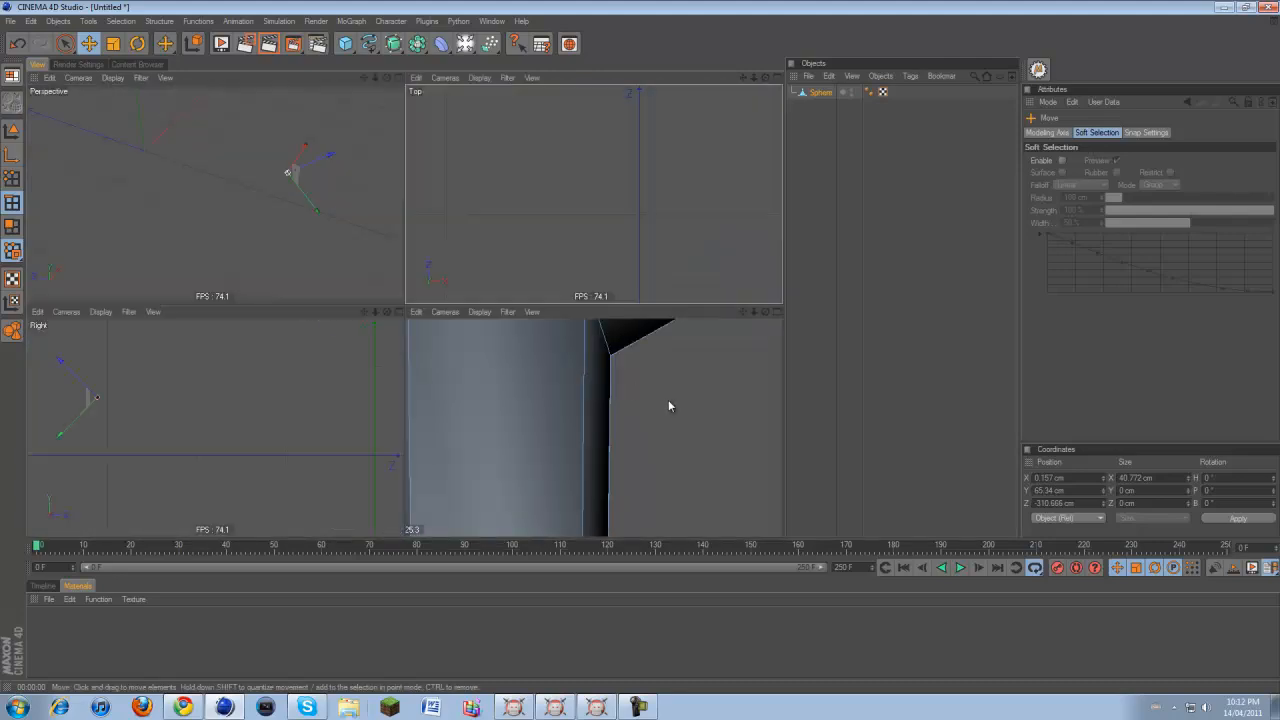
{"action": "middle_click", "coordinate": [668, 401]}
{"action": "middle_click", "coordinate": [597, 401]}
{"action": "middle_click", "coordinate": [306, 233]}
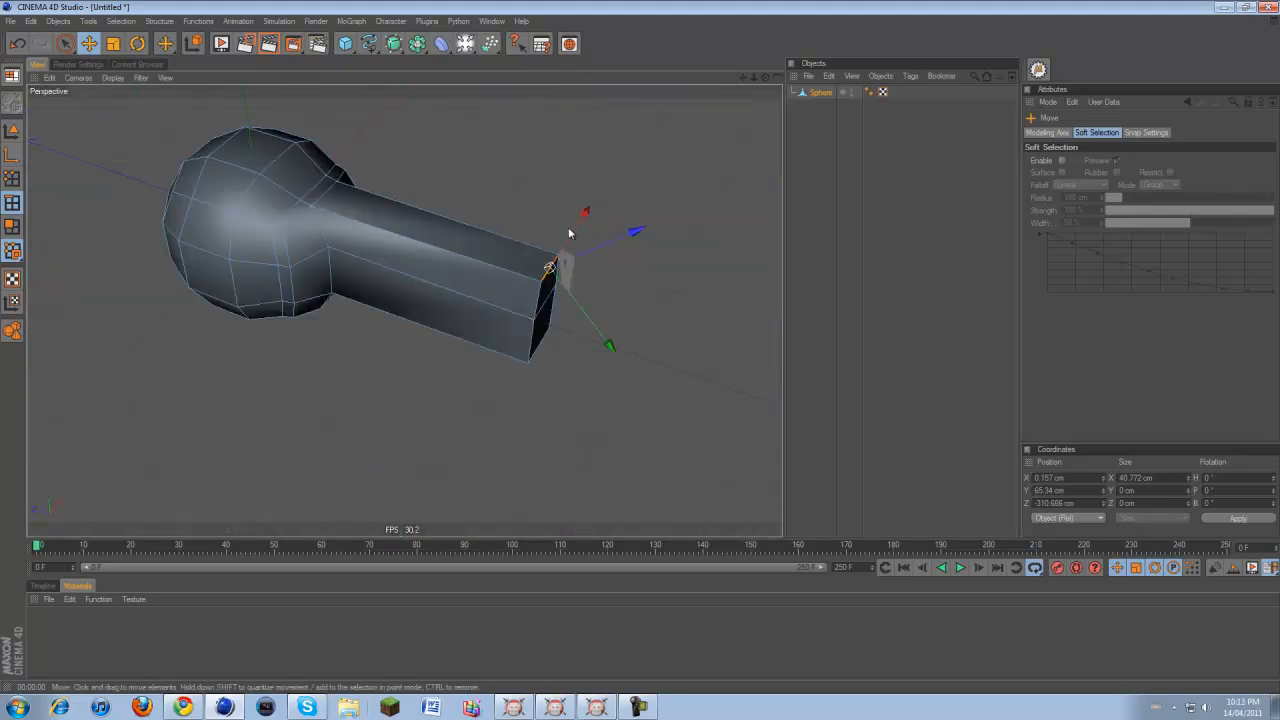
Cut two edge loops around the arm, one nearer the sphere and one near the tip, using Knife in Loop mode with Restrict To Selection off
{"action": "left_click_drag", "start_coordinate": [743, 78], "coordinate": [642, 352]}
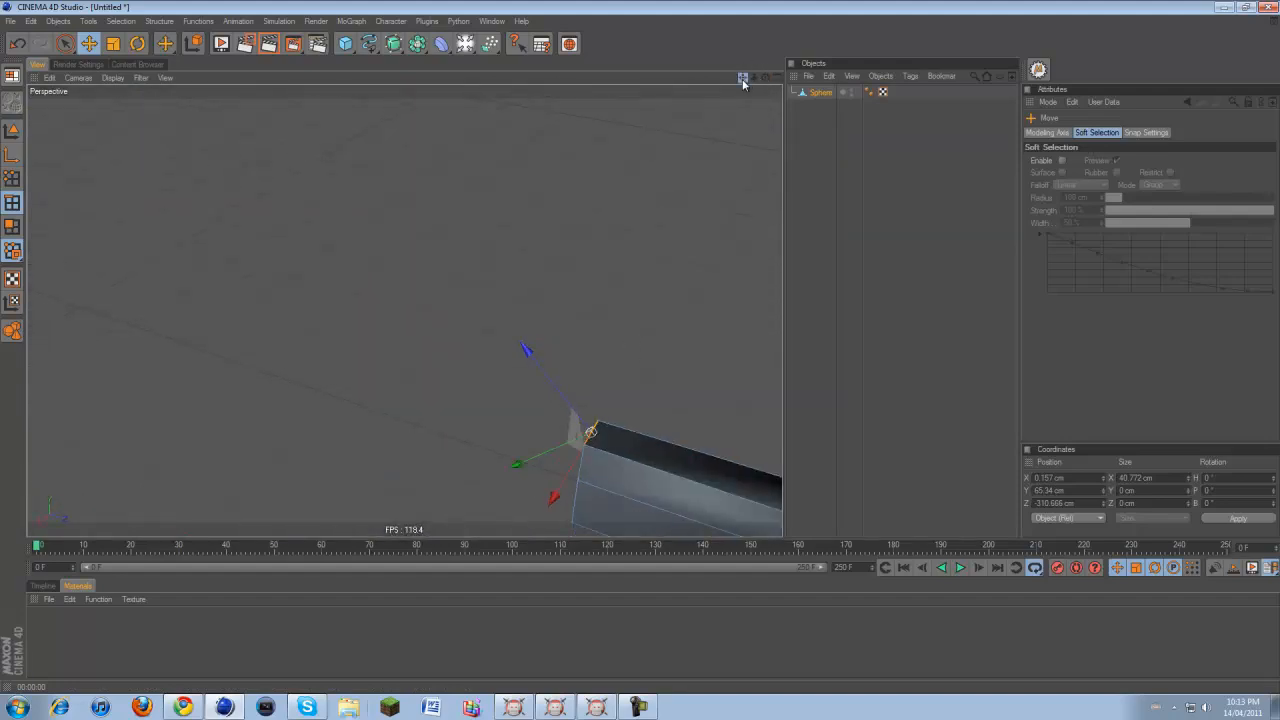
{"action": "left_click_drag", "start_coordinate": [743, 79], "coordinate": [654, 357]}
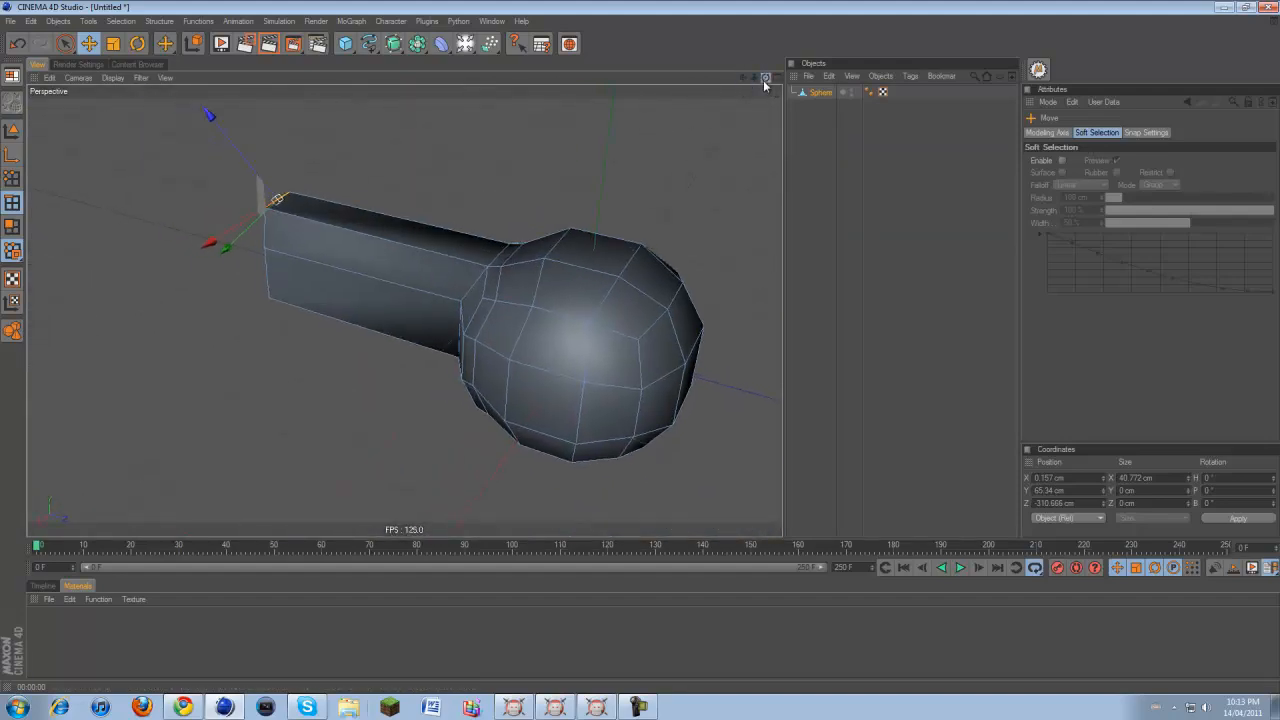
{"action": "left_click_drag", "start_coordinate": [765, 79], "coordinate": [643, 352]}
{"action": "left_click_drag", "start_coordinate": [745, 79], "coordinate": [640, 349]}
{"action": "right_click", "coordinate": [470, 151]}
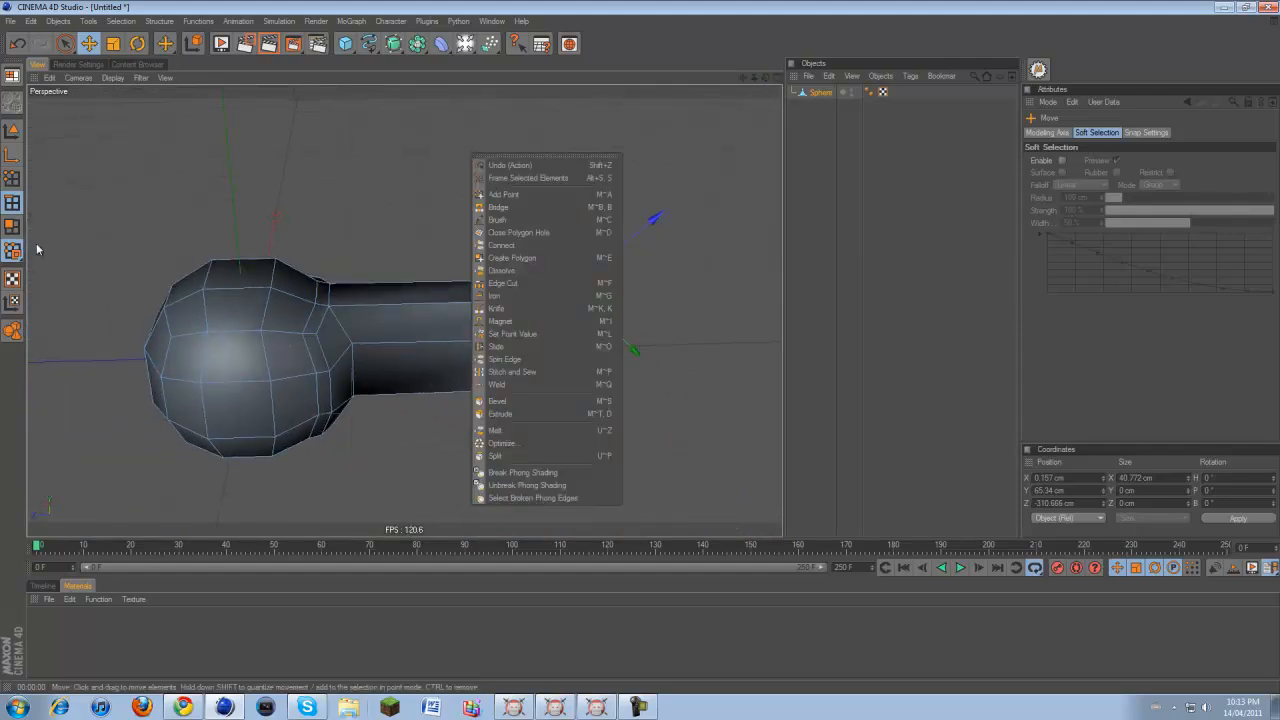
{"action": "left_click", "coordinate": [510, 309]}
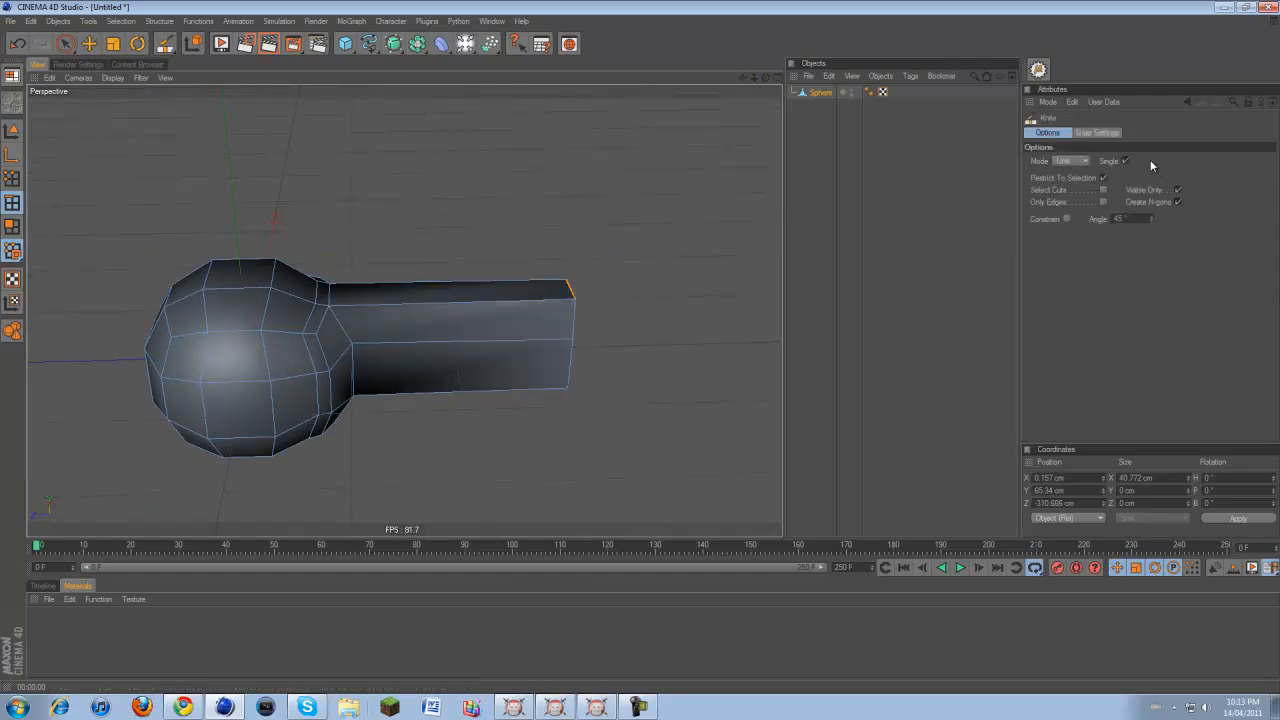
{"action": "left_click", "coordinate": [1177, 200]}
{"action": "left_click", "coordinate": [1082, 162]}
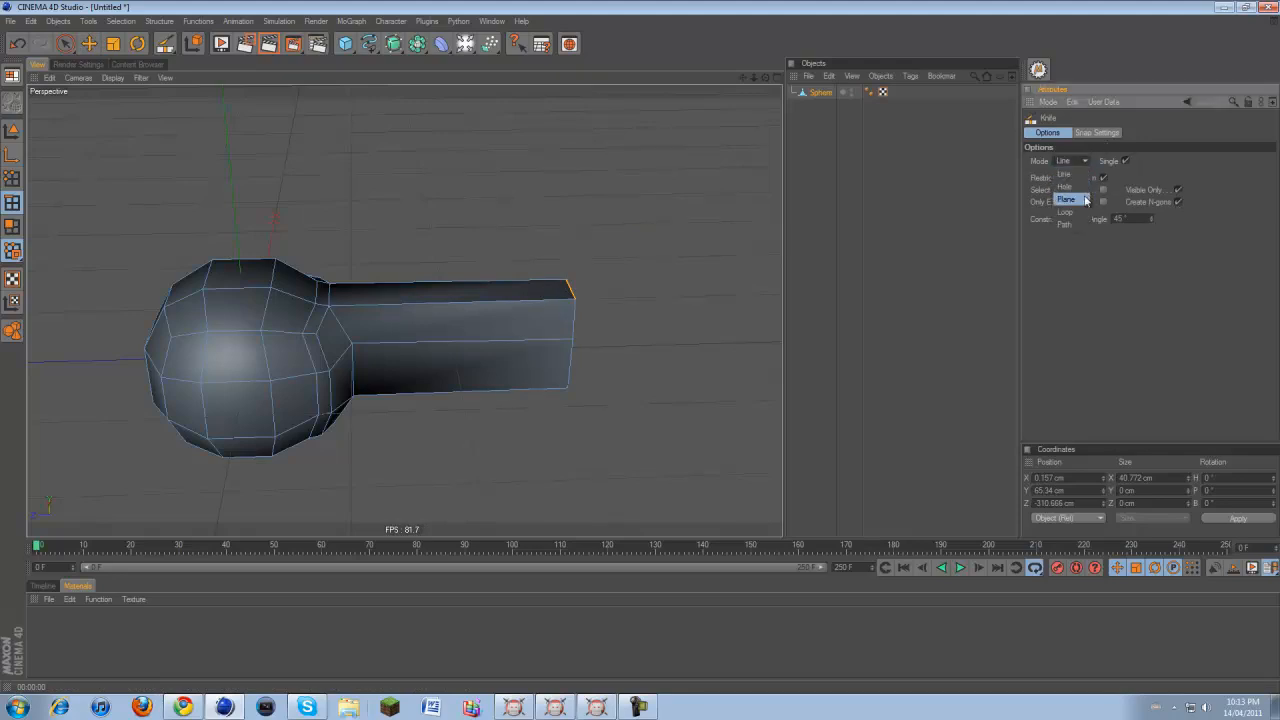
{"action": "left_click", "coordinate": [1066, 212]}
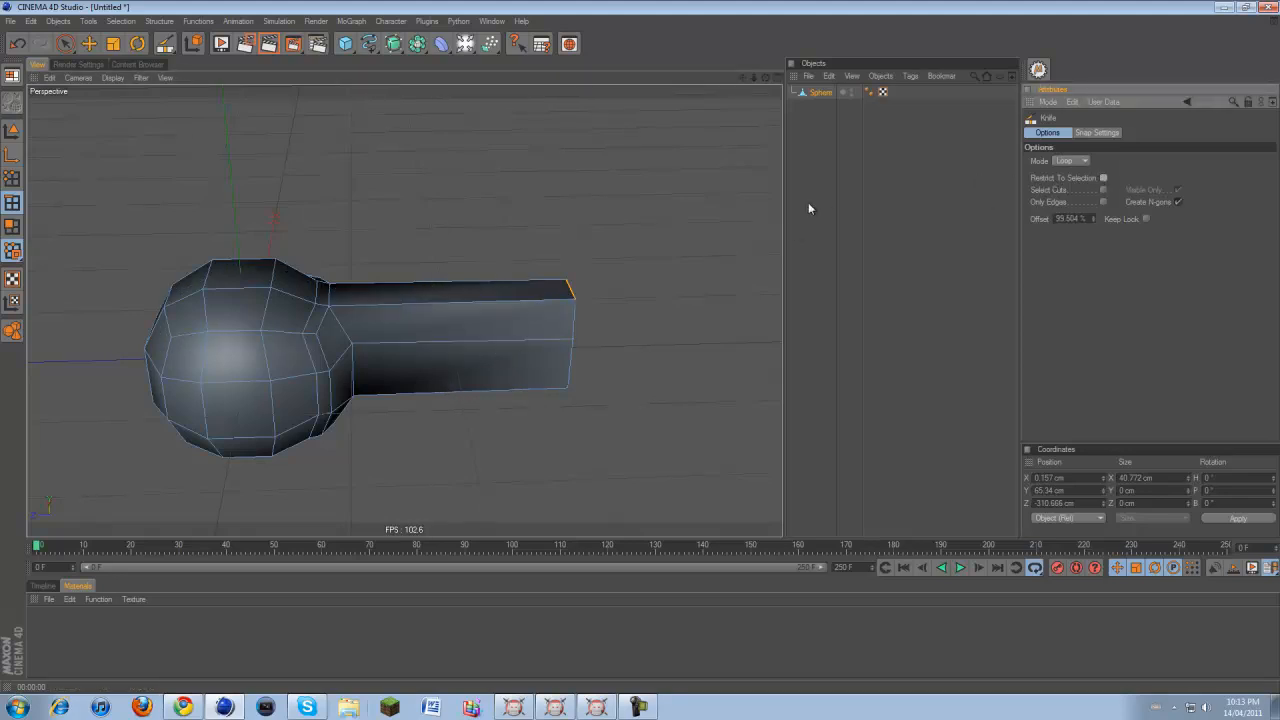
{"action": "left_click", "coordinate": [414, 335]}
{"action": "left_click", "coordinate": [521, 338]}
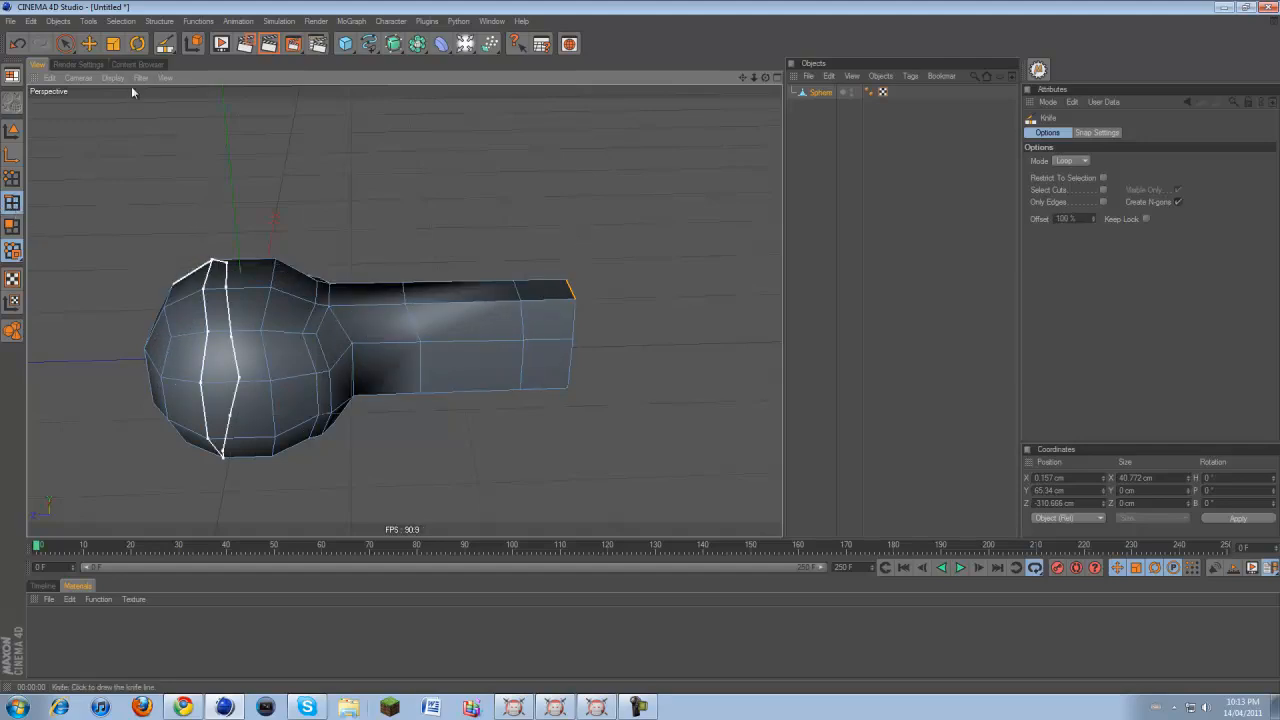
Select the six crosswise edges along the top of the arm and sphere and move them up and forward to about Y 106 cm, Z -147 cm
{"action": "key", "text": "e"}
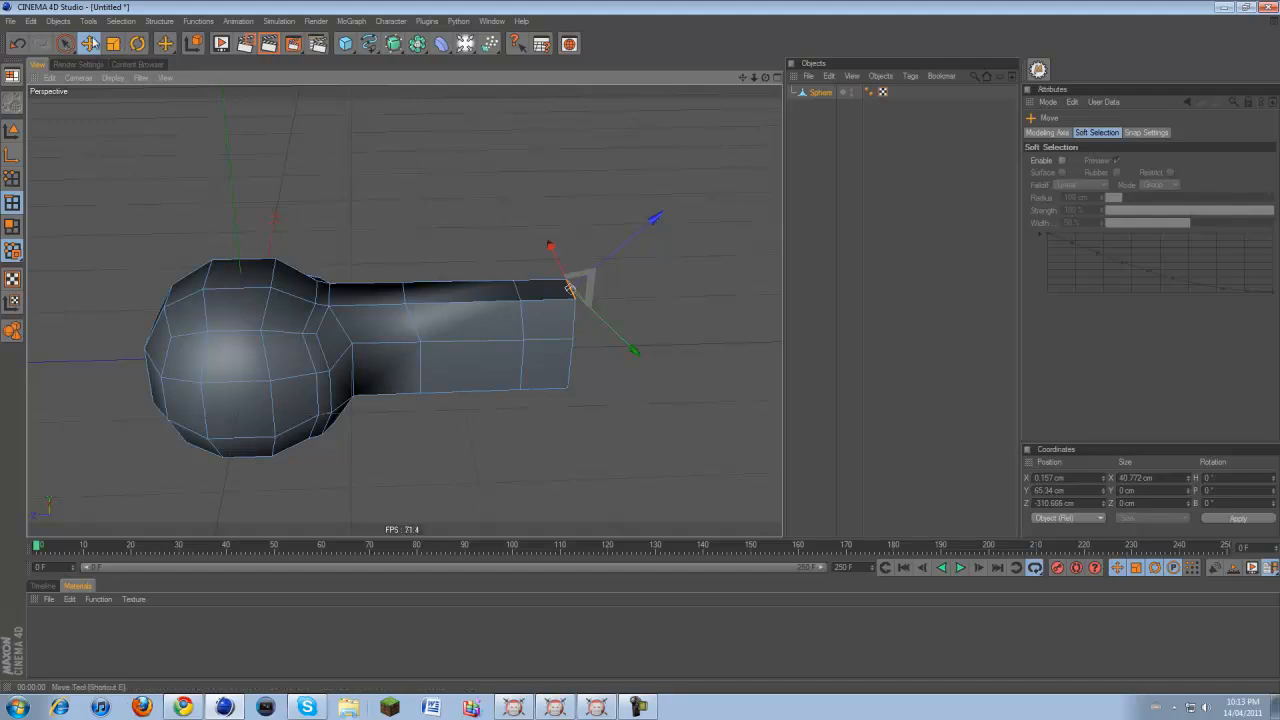
{"action": "left_click", "coordinate": [518, 291]}
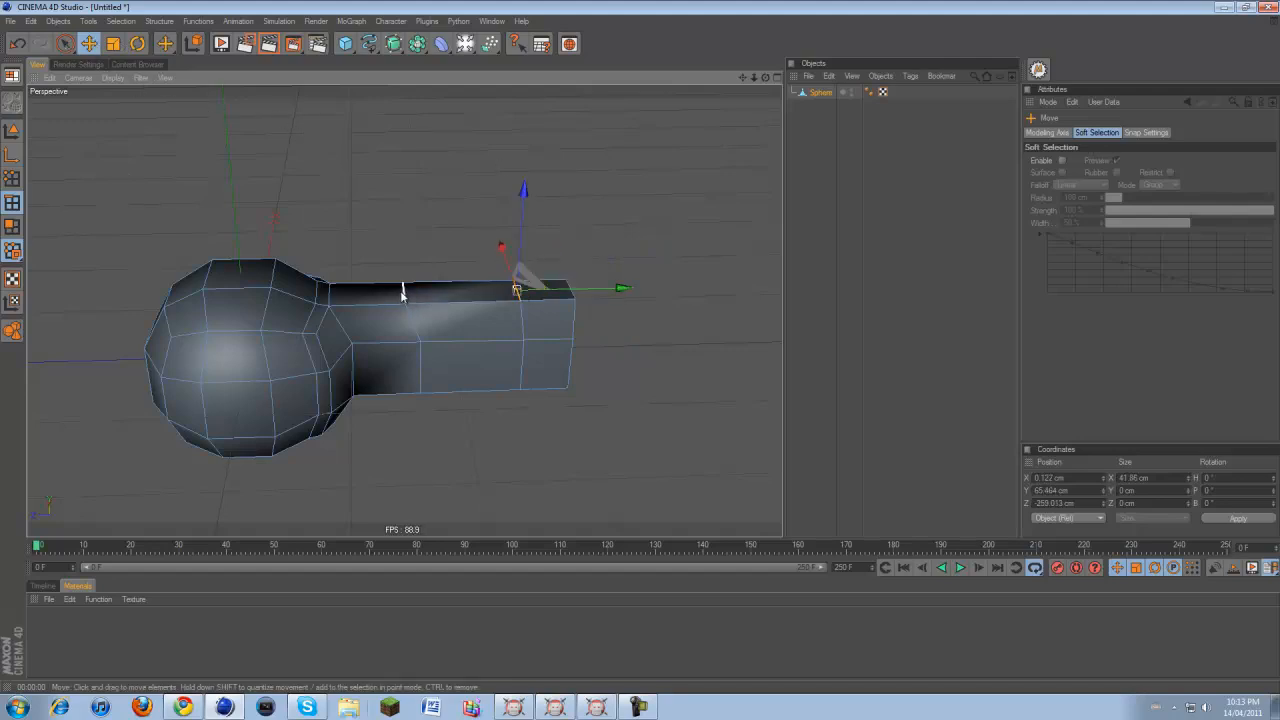
{"action": "left_click", "coordinate": [403, 293], "text": "shift"}
{"action": "left_click", "coordinate": [318, 296], "text": "shift"}
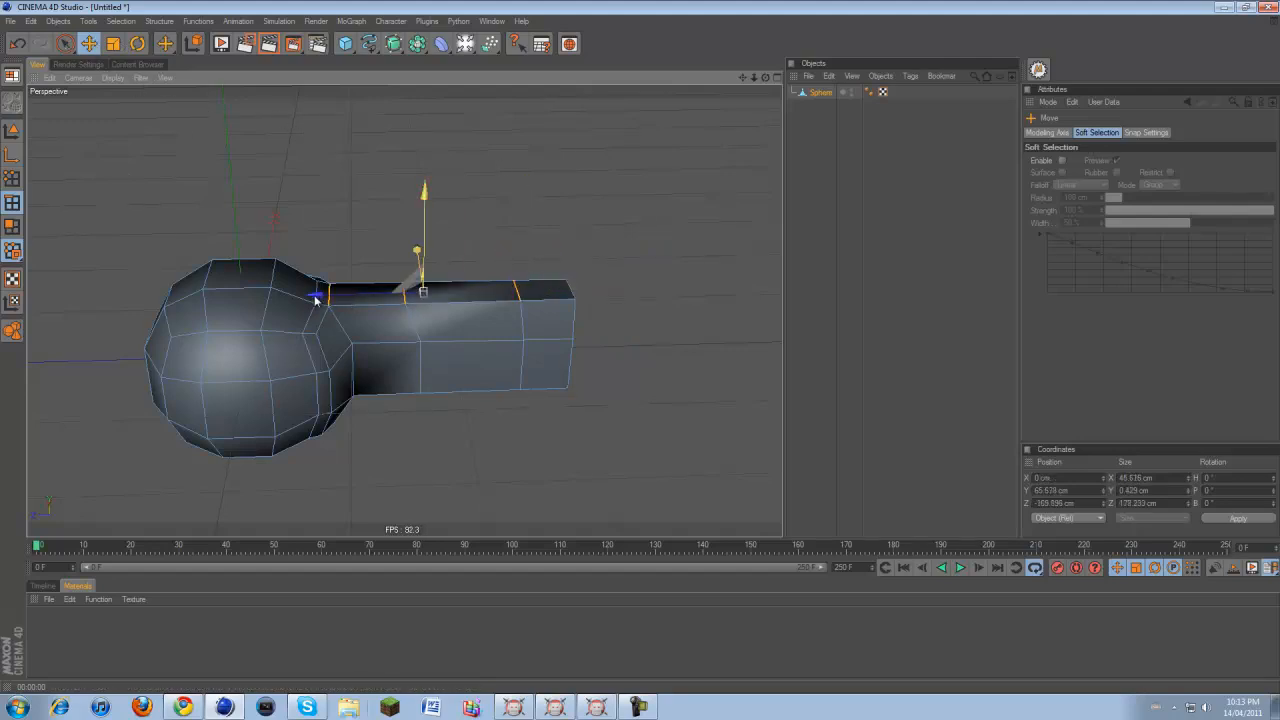
{"action": "left_click", "coordinate": [272, 272], "text": "shift"}
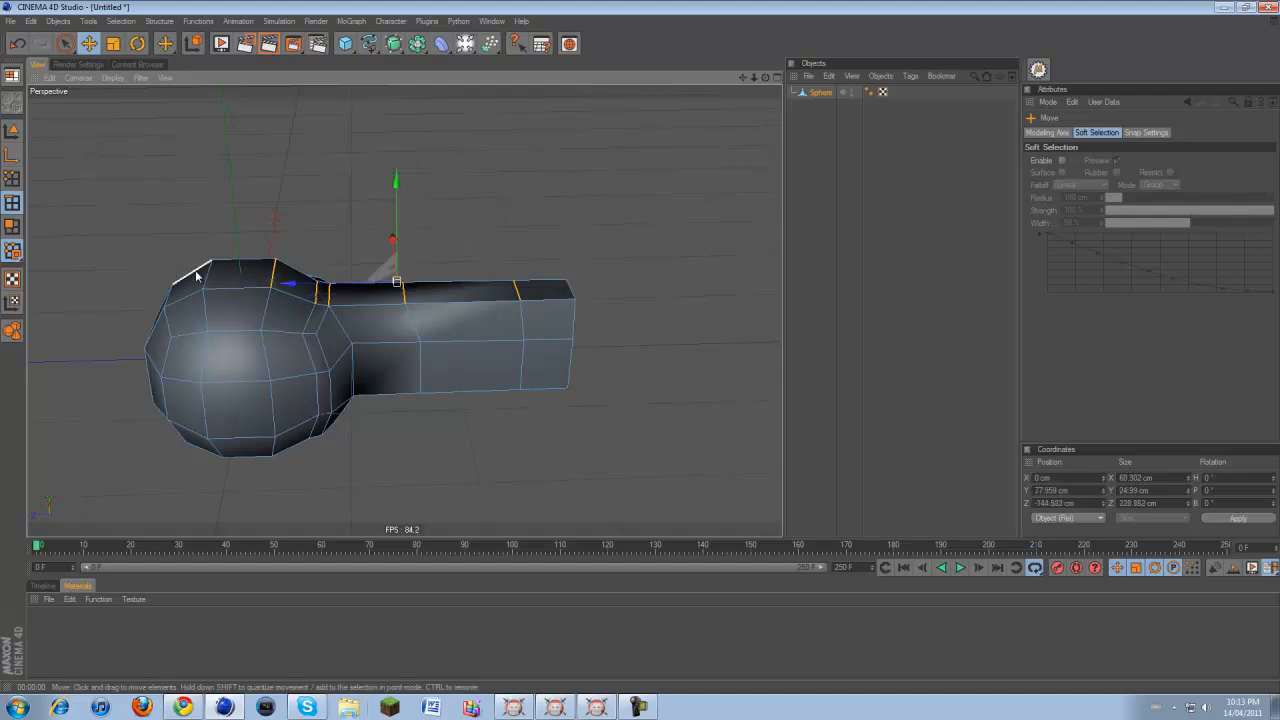
{"action": "left_click", "coordinate": [207, 274], "text": "shift"}
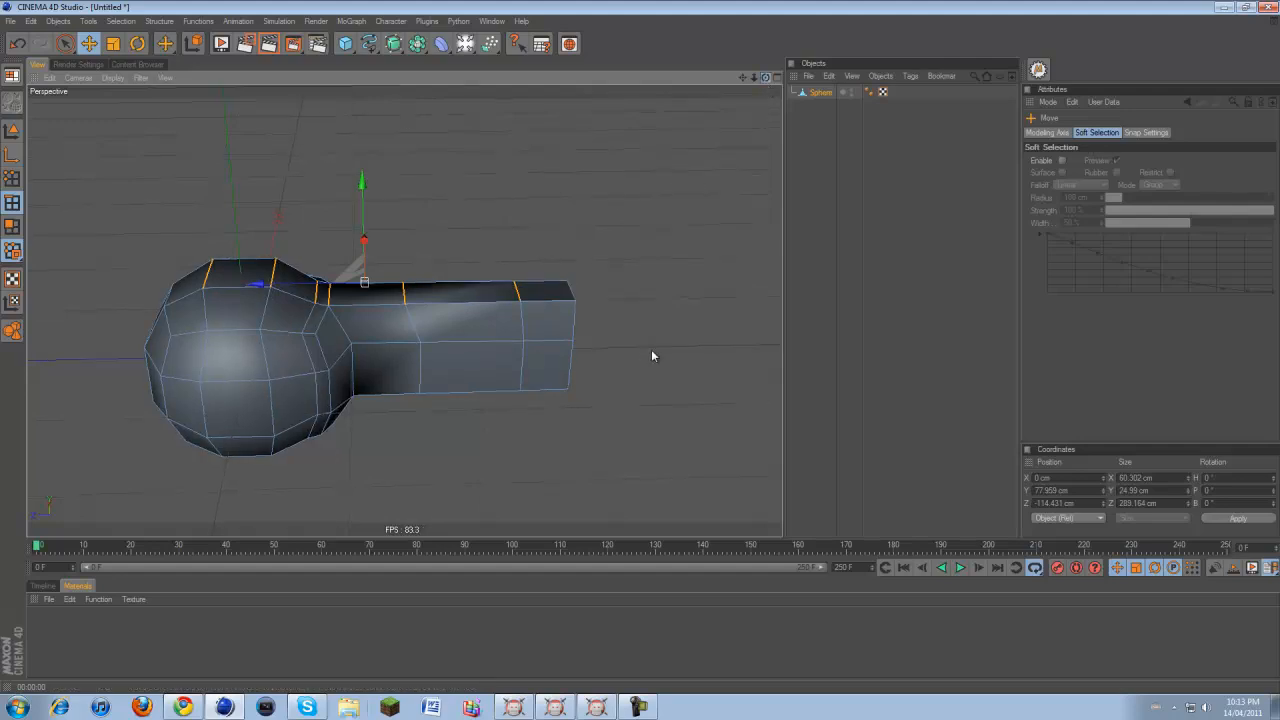
{"action": "mouse_move", "coordinate": [651, 349]}
{"action": "left_mouse_down", "text": "alt"}
{"action": "mouse_move", "coordinate": [559, 312]}
{"action": "mouse_move", "coordinate": [640, 349]}
{"action": "left_mouse_up", "text": "alt"}
{"action": "middle_click", "coordinate": [546, 230]}
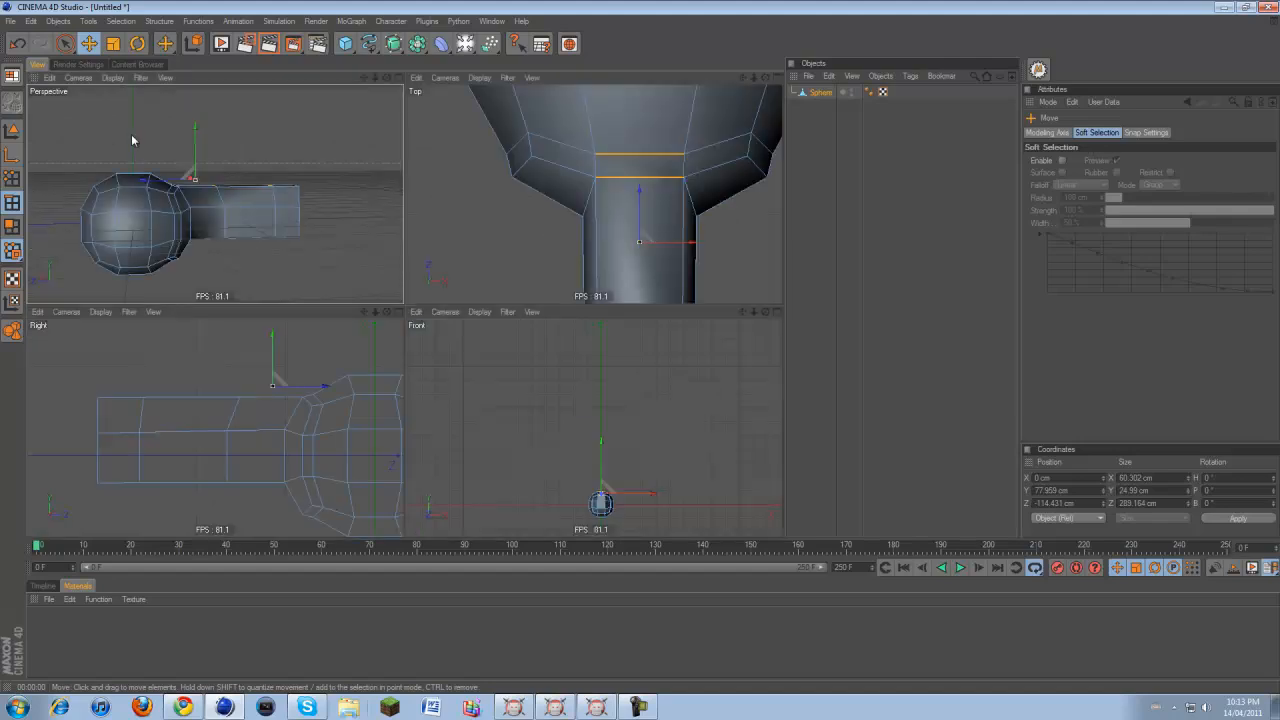
{"action": "left_click_drag", "start_coordinate": [297, 363], "coordinate": [404, 352]}
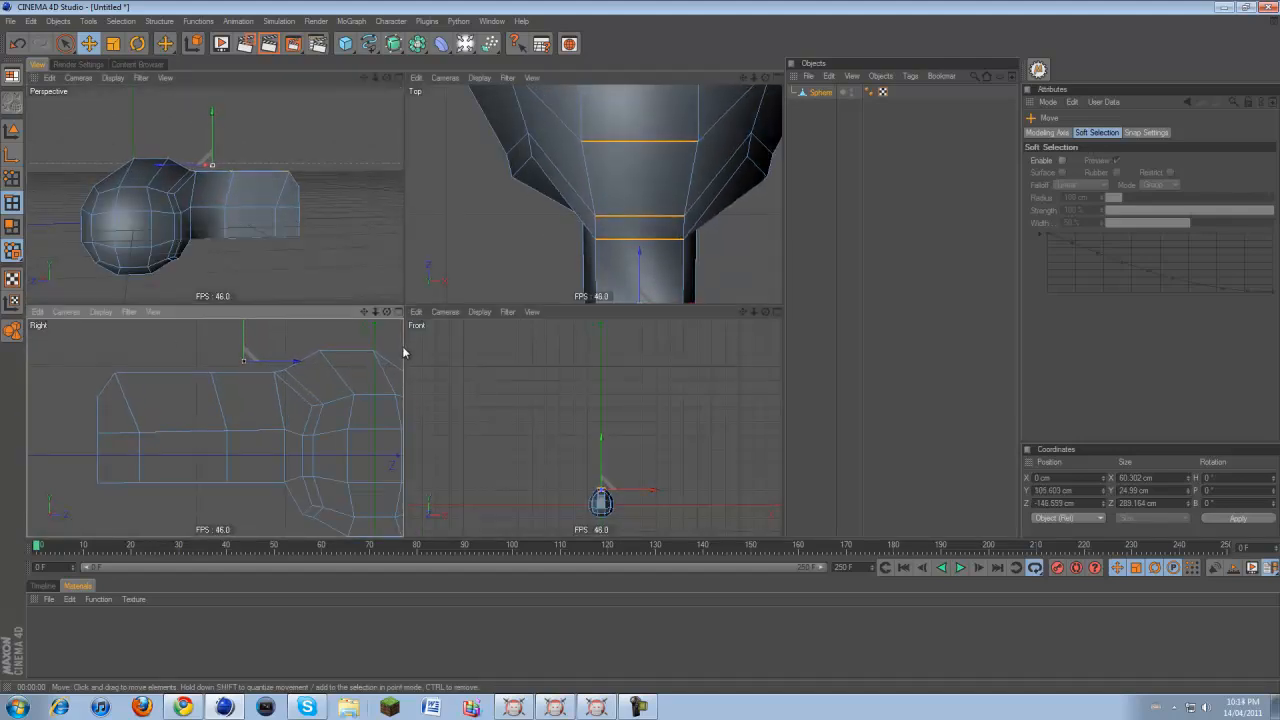
{"action": "left_click_drag", "start_coordinate": [364, 312], "coordinate": [404, 348]}
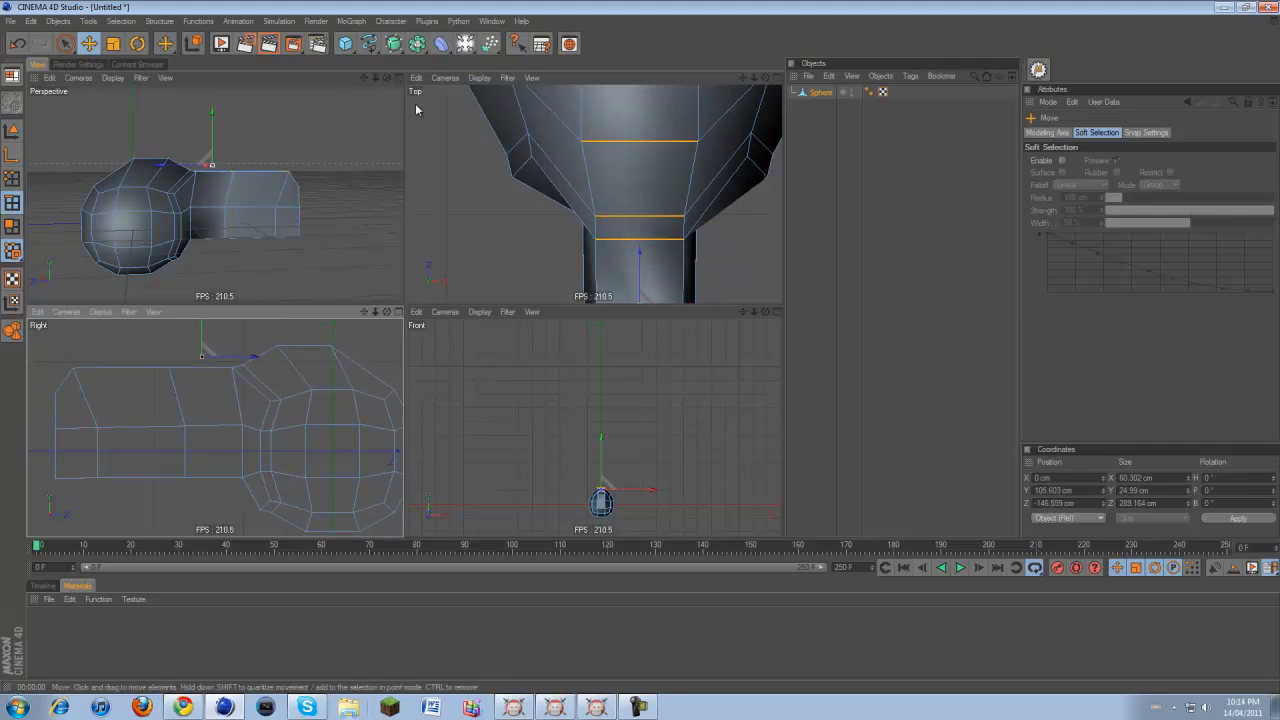
Select the bottom edge where the arm meets the sphere and move it down and forward to about Y -41 cm, Z -111 cm
{"action": "left_click_drag", "start_coordinate": [387, 77], "coordinate": [404, 302]}
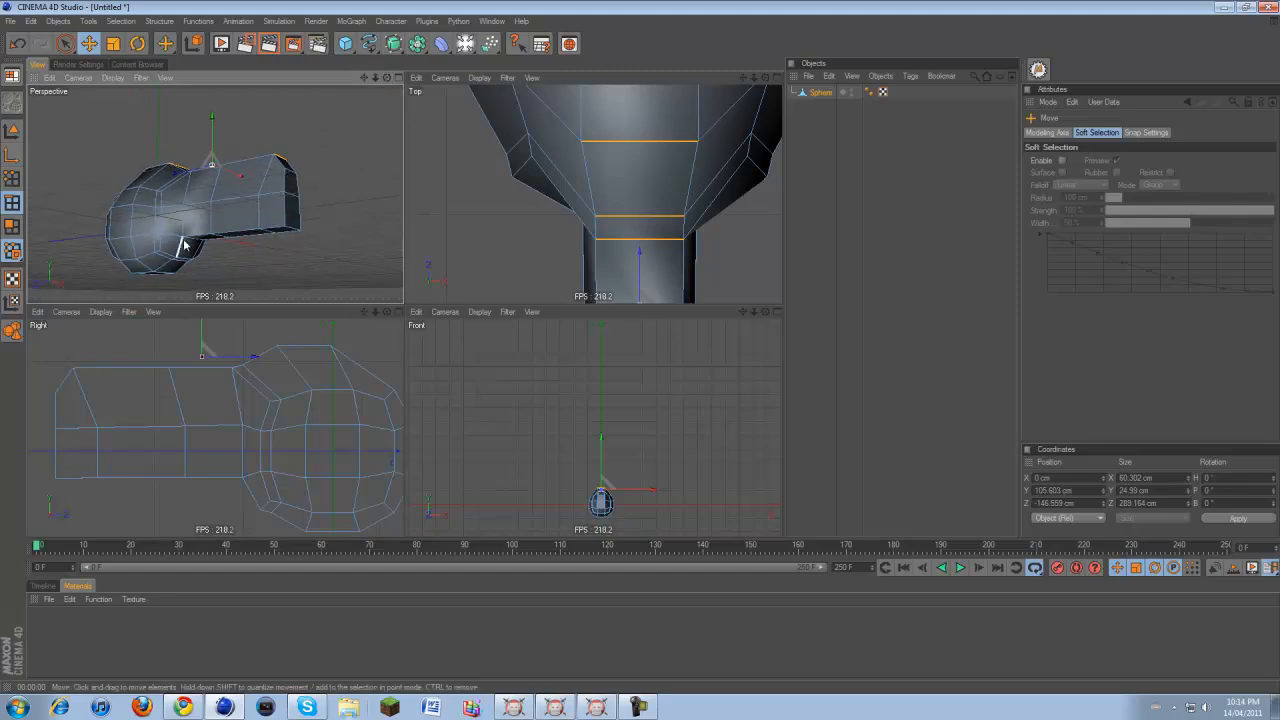
{"action": "scroll", "coordinate": [186, 245], "scroll_direction": "up", "scroll_amount": 3}
{"action": "left_click_drag", "start_coordinate": [365, 80], "coordinate": [404, 302]}
{"action": "left_click", "coordinate": [255, 157]}
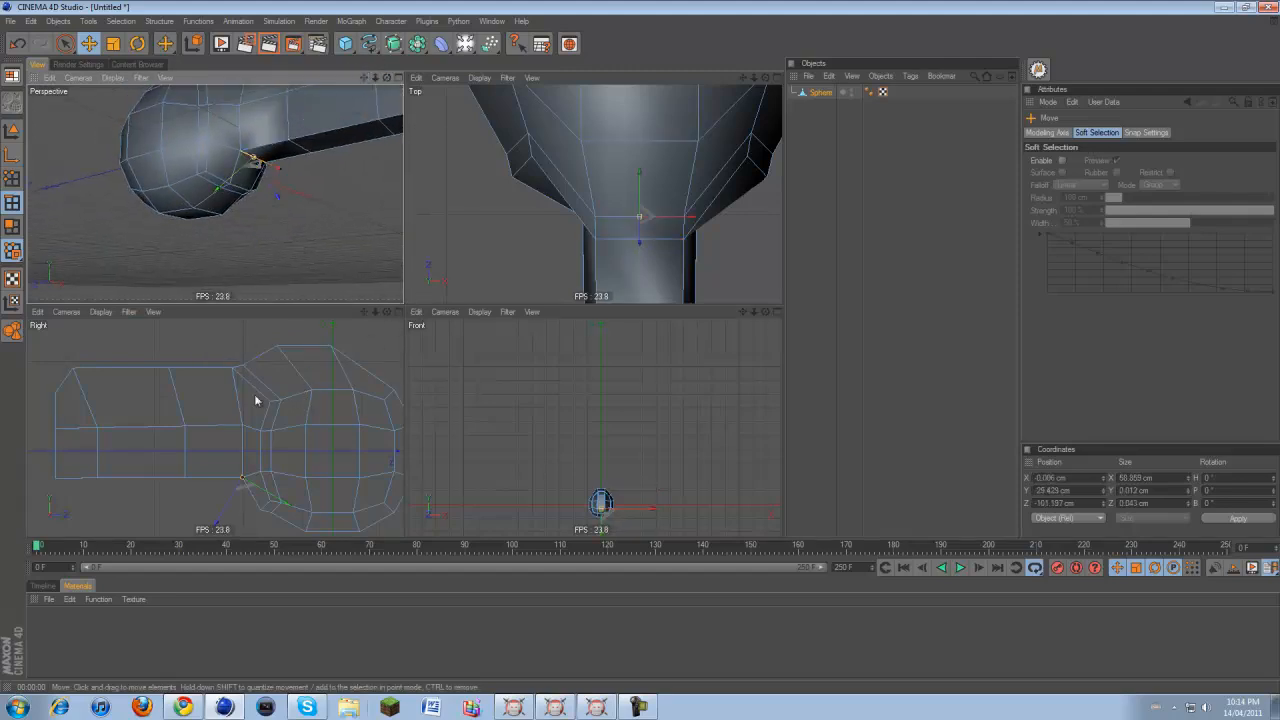
{"action": "left_click_drag", "start_coordinate": [260, 516], "coordinate": [252, 526]}
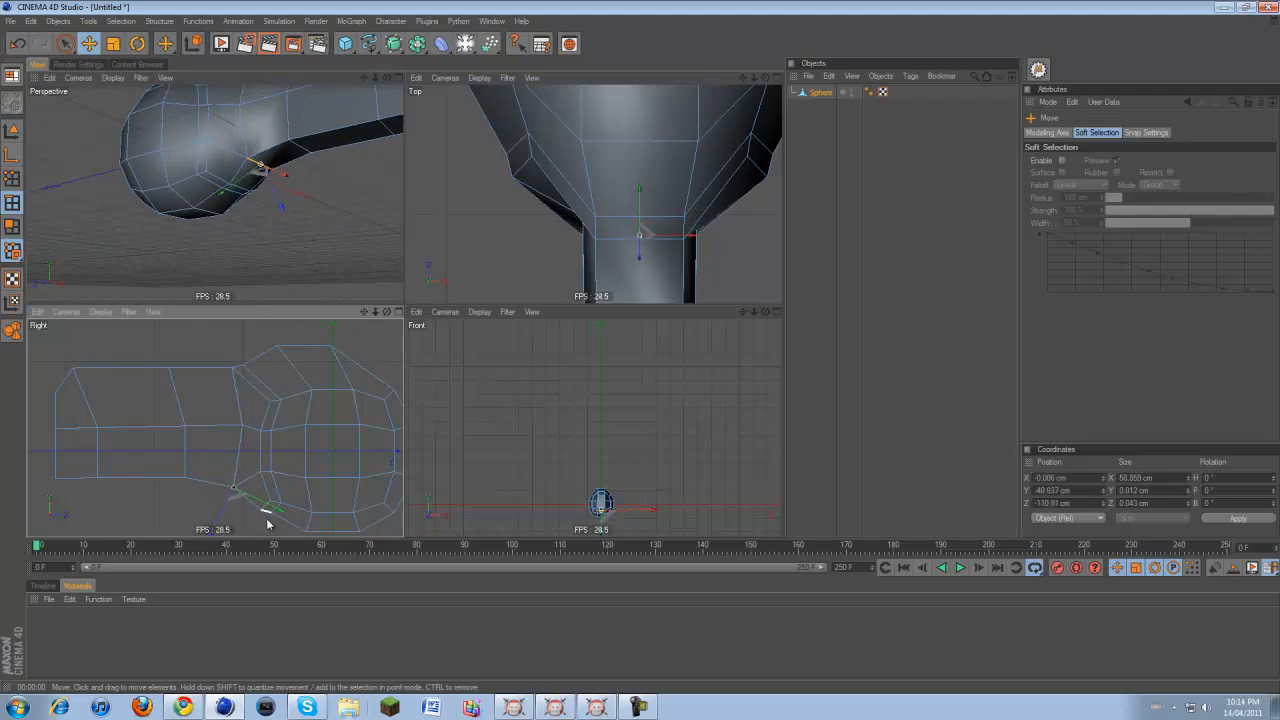
Select the next crosswise bottom edge toward the sphere, lower it to about Y -73 cm, and clear the selection
{"action": "left_click", "coordinate": [238, 192]}
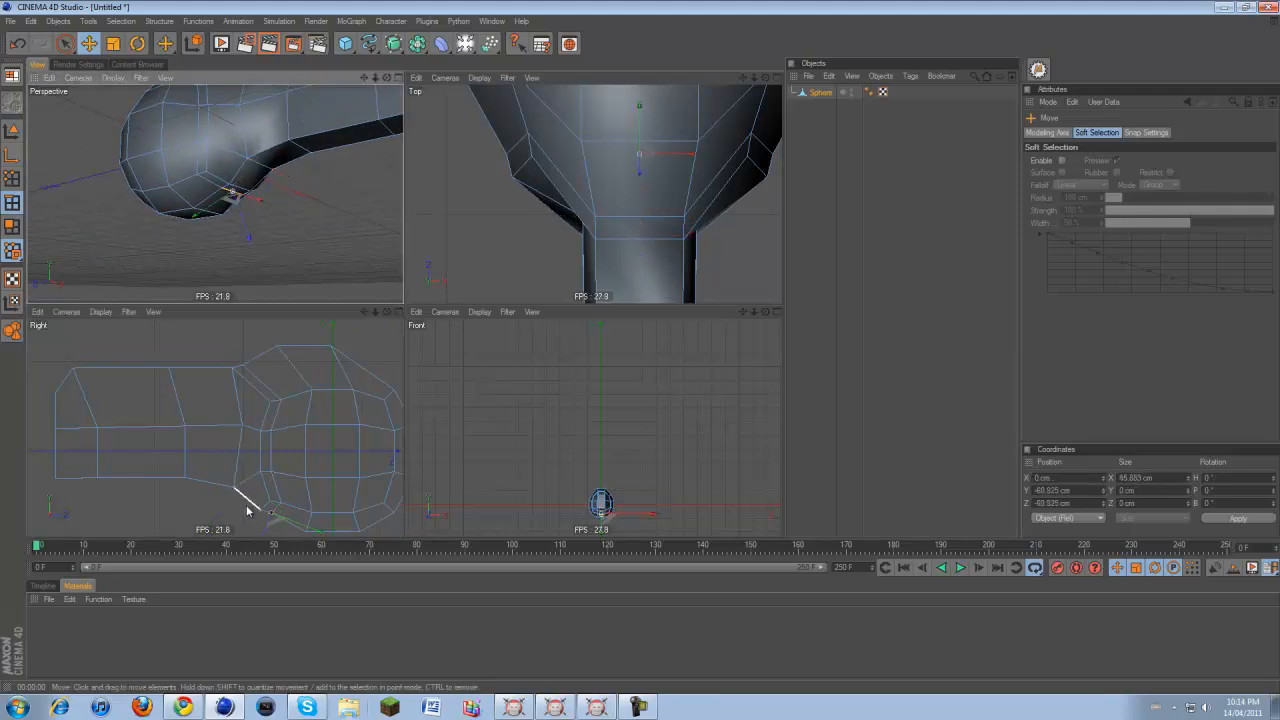
{"action": "left_click_drag", "start_coordinate": [247, 522], "coordinate": [247, 528]}
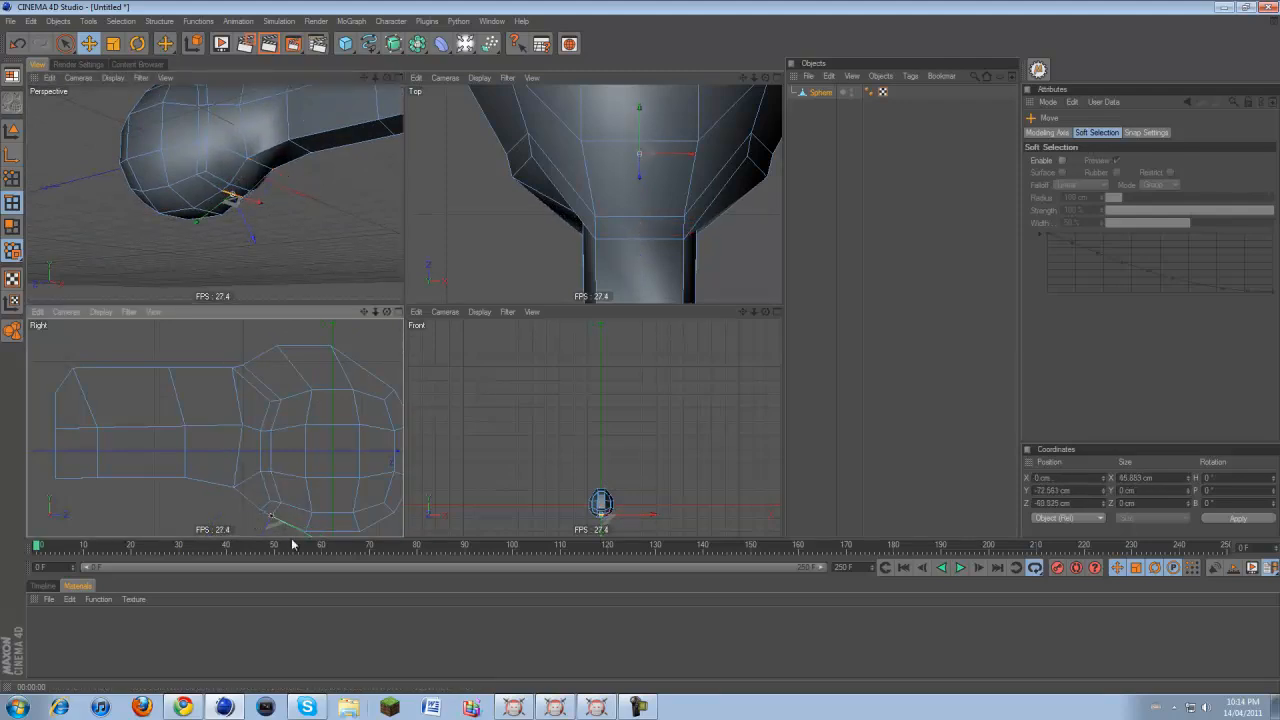
{"action": "left_click", "coordinate": [306, 212]}
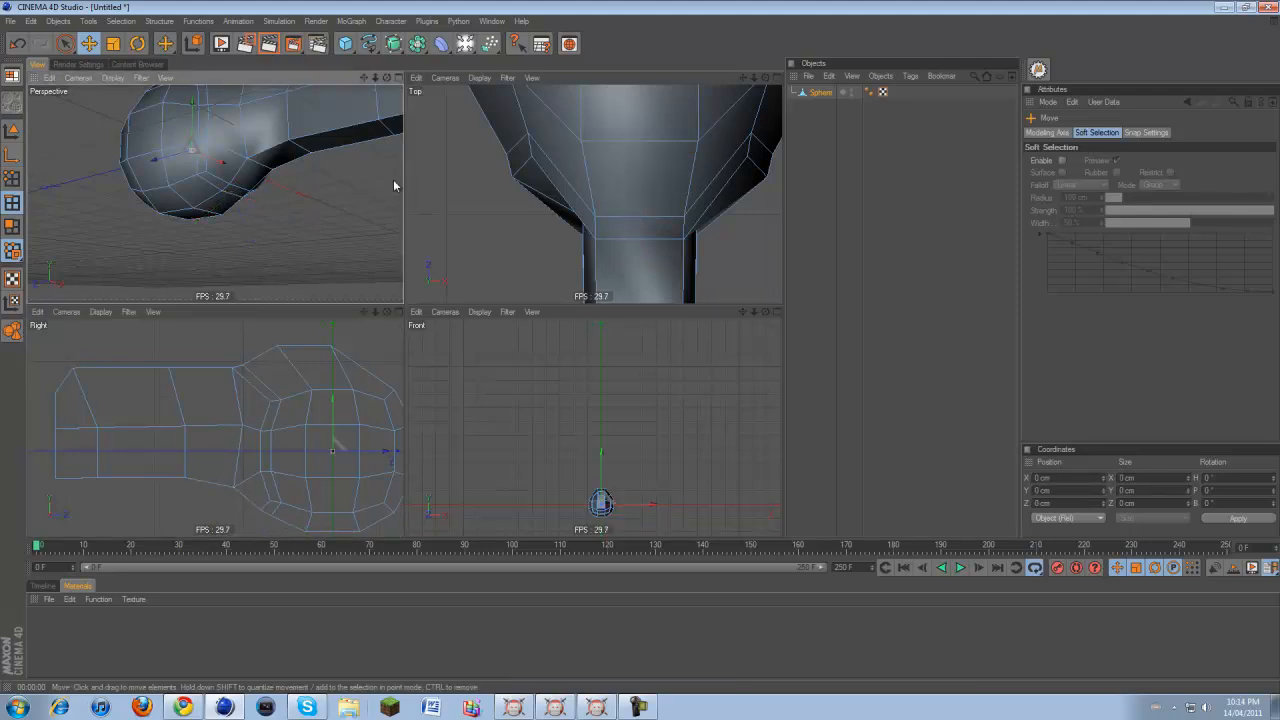
Live-select the six polygons on the sphere's underside and raise them to about Y -60 cm to flatten the bottom
{"action": "middle_click", "coordinate": [394, 181]}
{"action": "scroll", "coordinate": [534, 210], "scroll_direction": "up", "scroll_amount": 1}
{"action": "scroll", "coordinate": [534, 210], "scroll_direction": "down", "scroll_amount": 2}
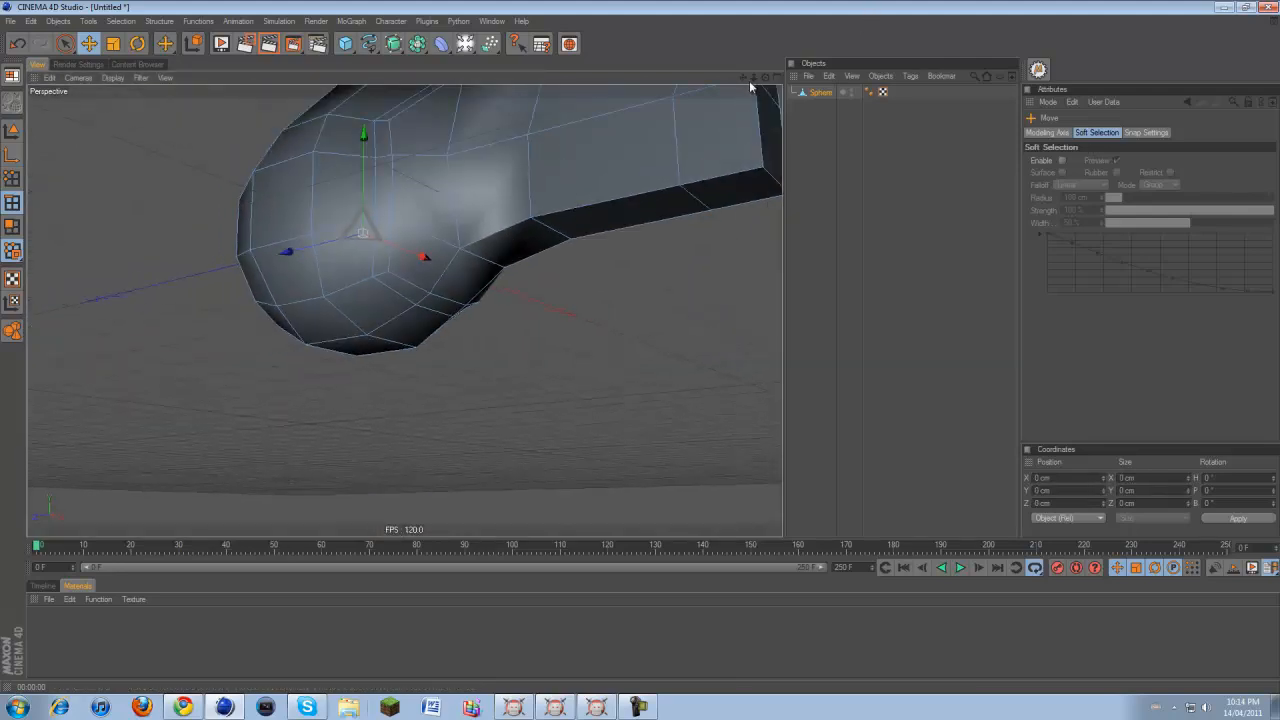
{"action": "left_click_drag", "start_coordinate": [743, 78], "coordinate": [642, 352]}
{"action": "left_click_drag", "start_coordinate": [764, 76], "coordinate": [641, 352]}
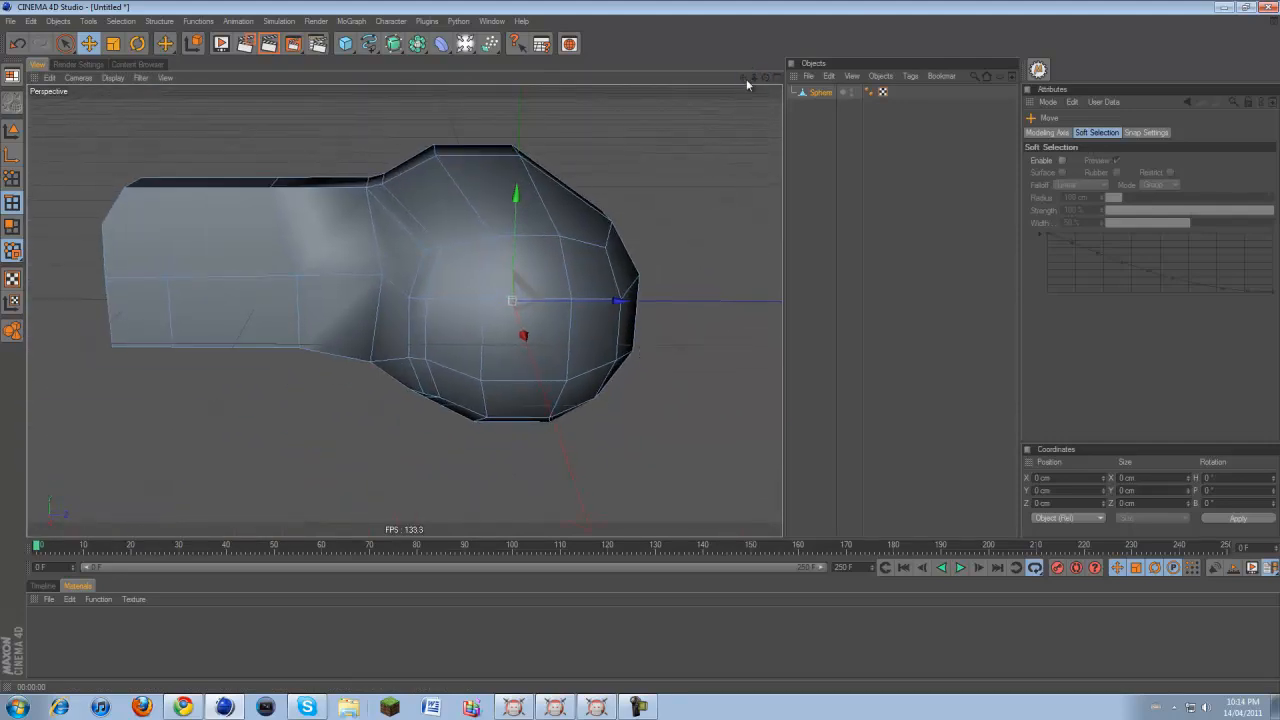
{"action": "left_click_drag", "start_coordinate": [764, 77], "coordinate": [648, 362]}
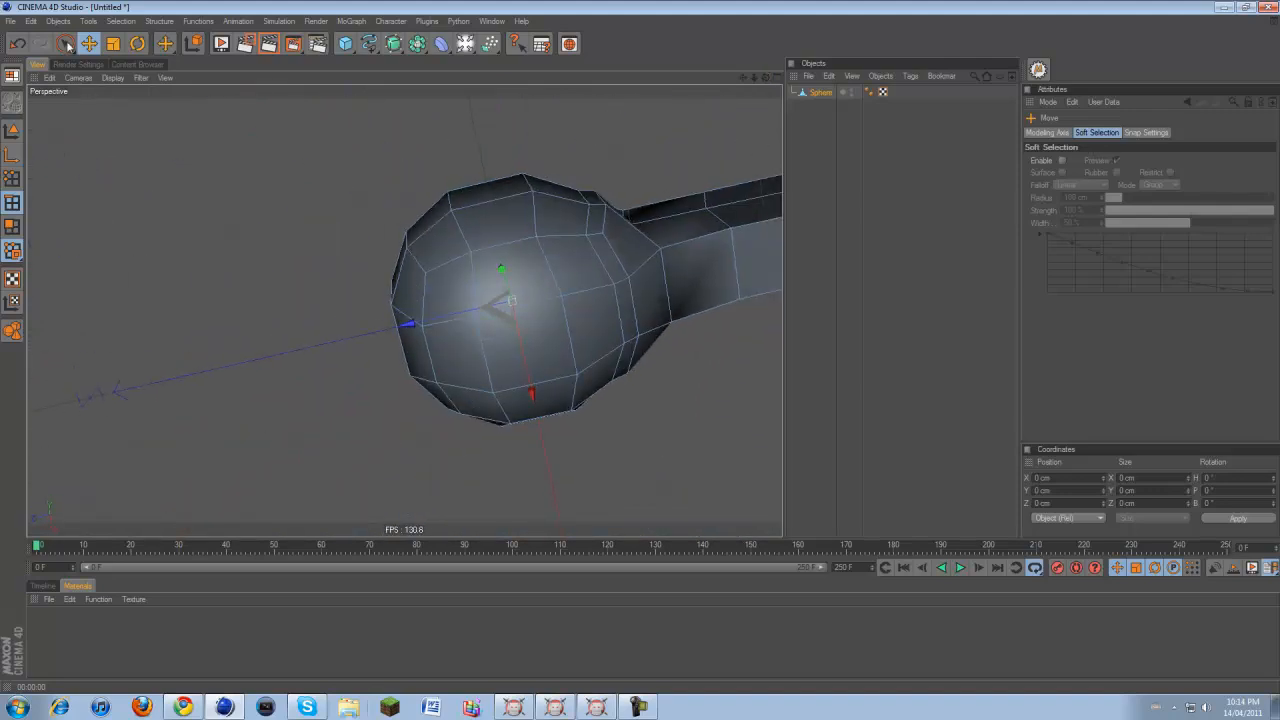
{"action": "left_click", "coordinate": [66, 44]}
{"action": "left_click", "coordinate": [12, 226]}
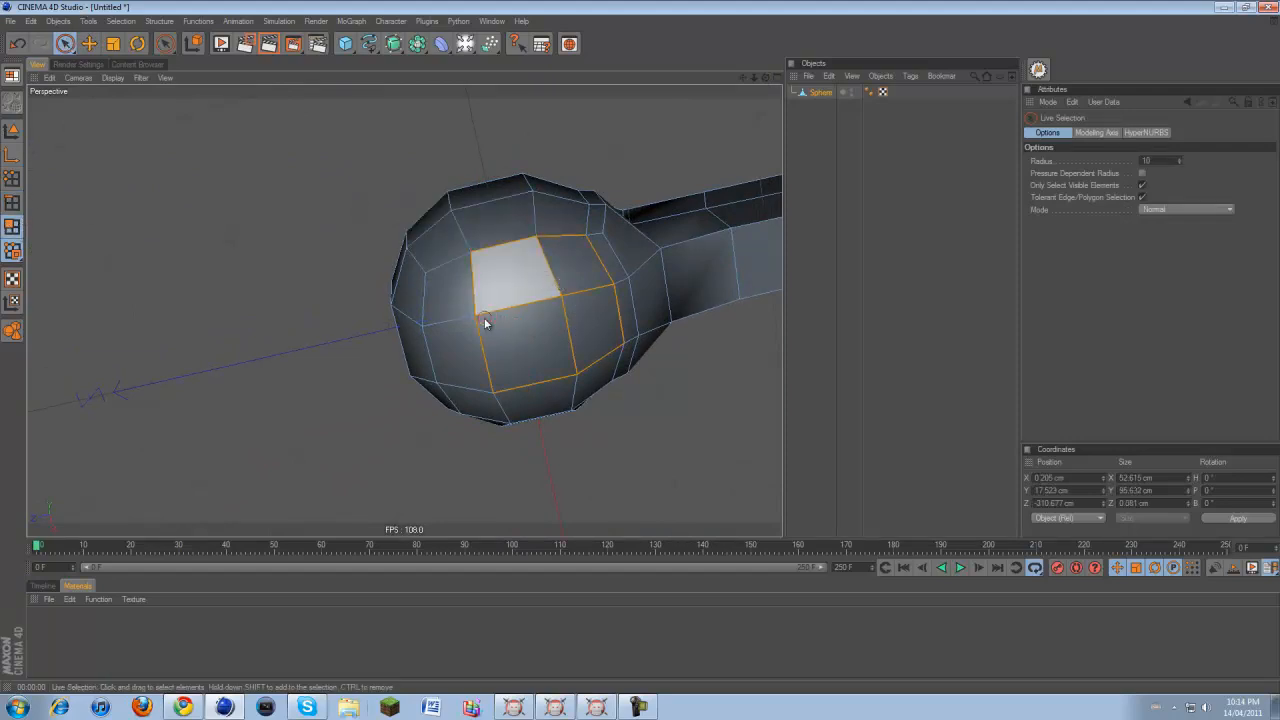
{"action": "left_click_drag", "start_coordinate": [485, 319], "coordinate": [450, 312]}
{"action": "left_click_drag", "start_coordinate": [765, 77], "coordinate": [767, 154]}
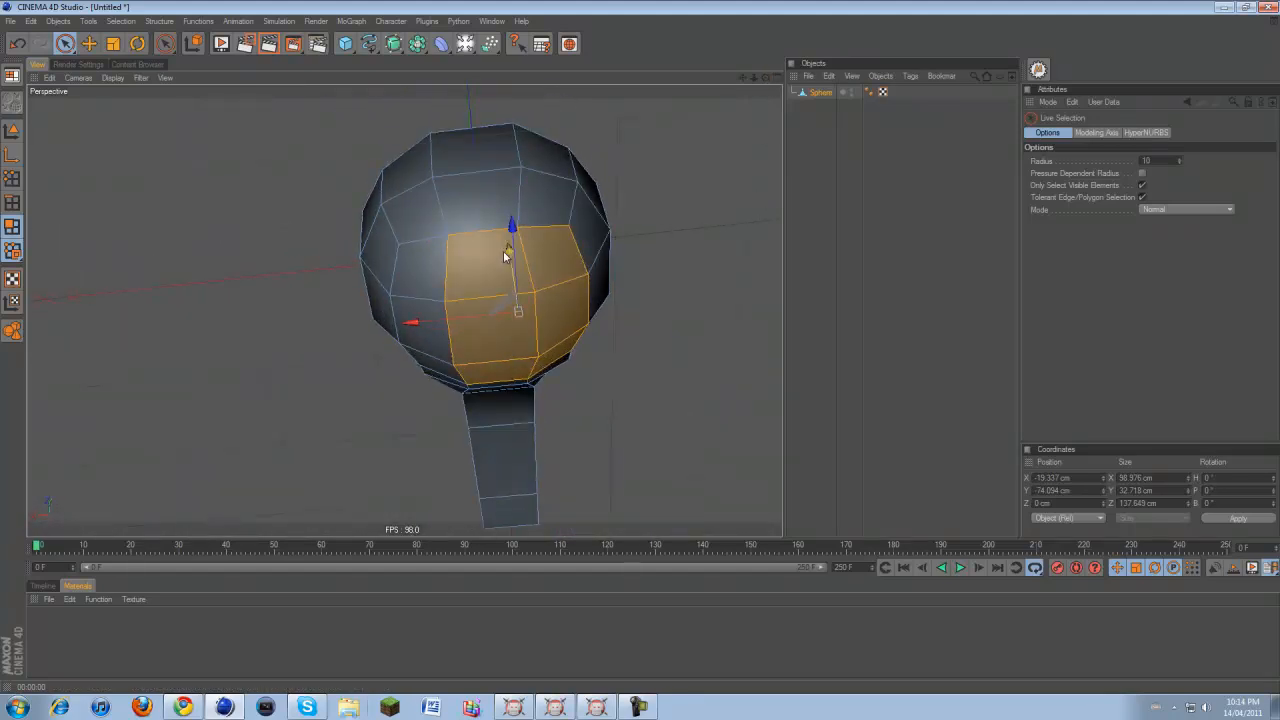
{"action": "left_click_drag", "start_coordinate": [505, 255], "coordinate": [505, 241]}
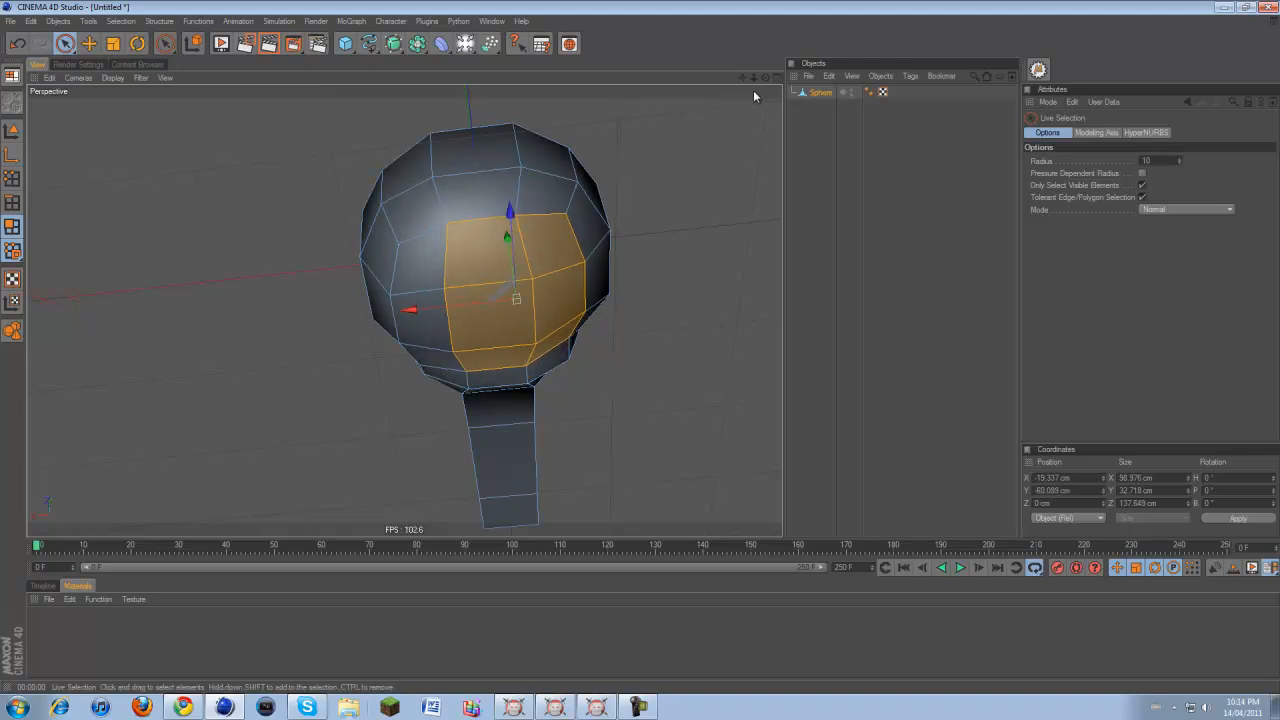
Select the crosswise edge at the front of the flattened underside and lower it to about Y -72 cm, then deselect it
{"action": "left_click_drag", "start_coordinate": [643, 346], "coordinate": [640, 353], "text": "alt"}
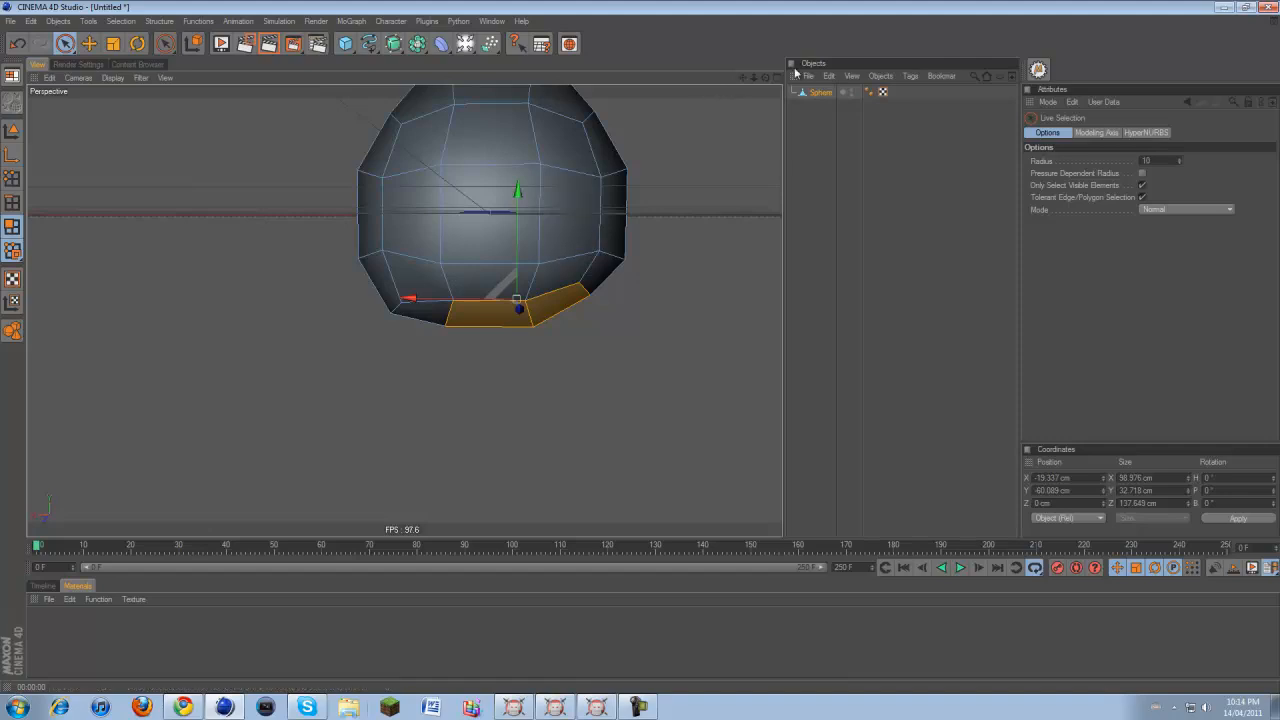
{"action": "left_click_drag", "start_coordinate": [766, 78], "coordinate": [636, 350]}
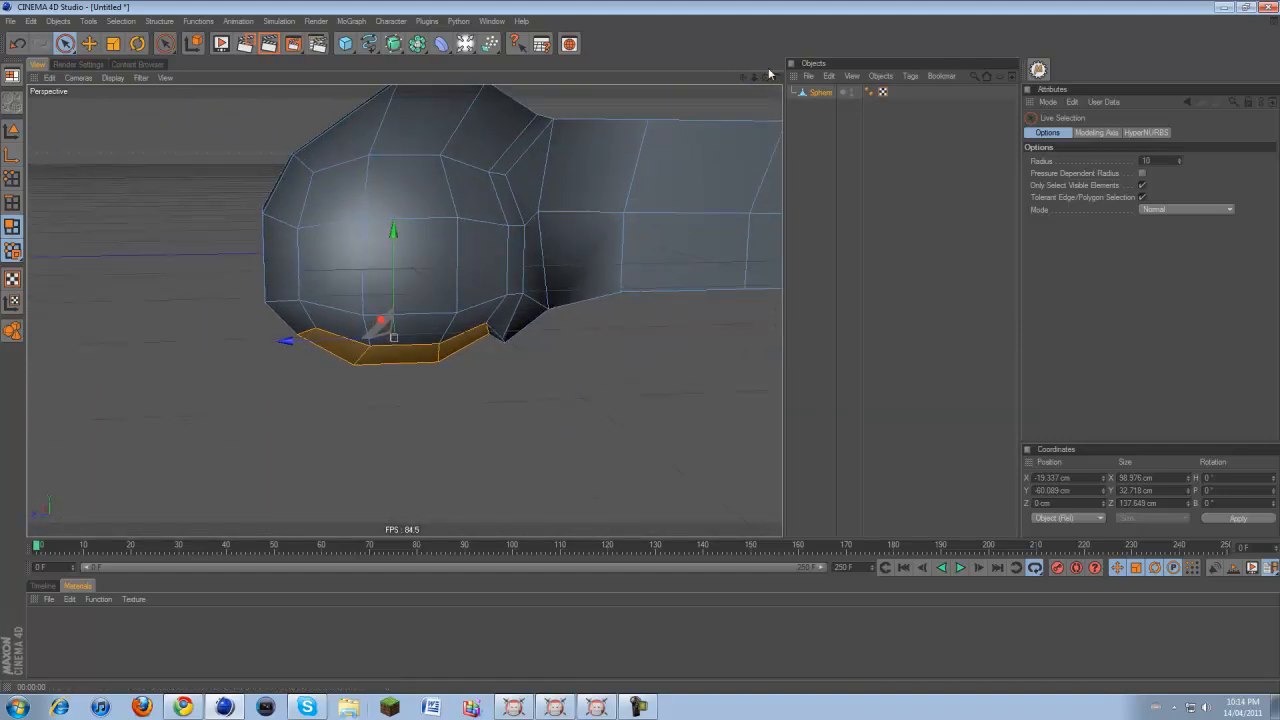
{"action": "left_click_drag", "start_coordinate": [766, 77], "coordinate": [641, 352]}
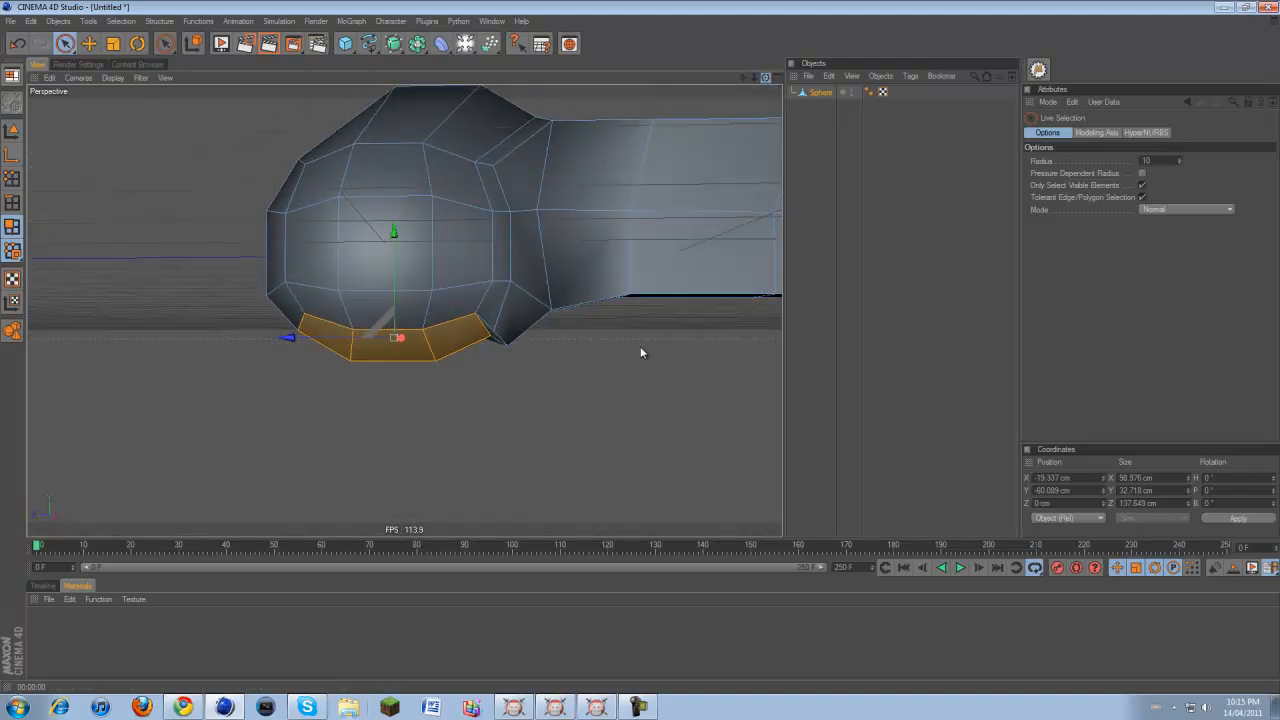
{"action": "middle_click", "coordinate": [457, 280]}
{"action": "left_click", "coordinate": [12, 202]}
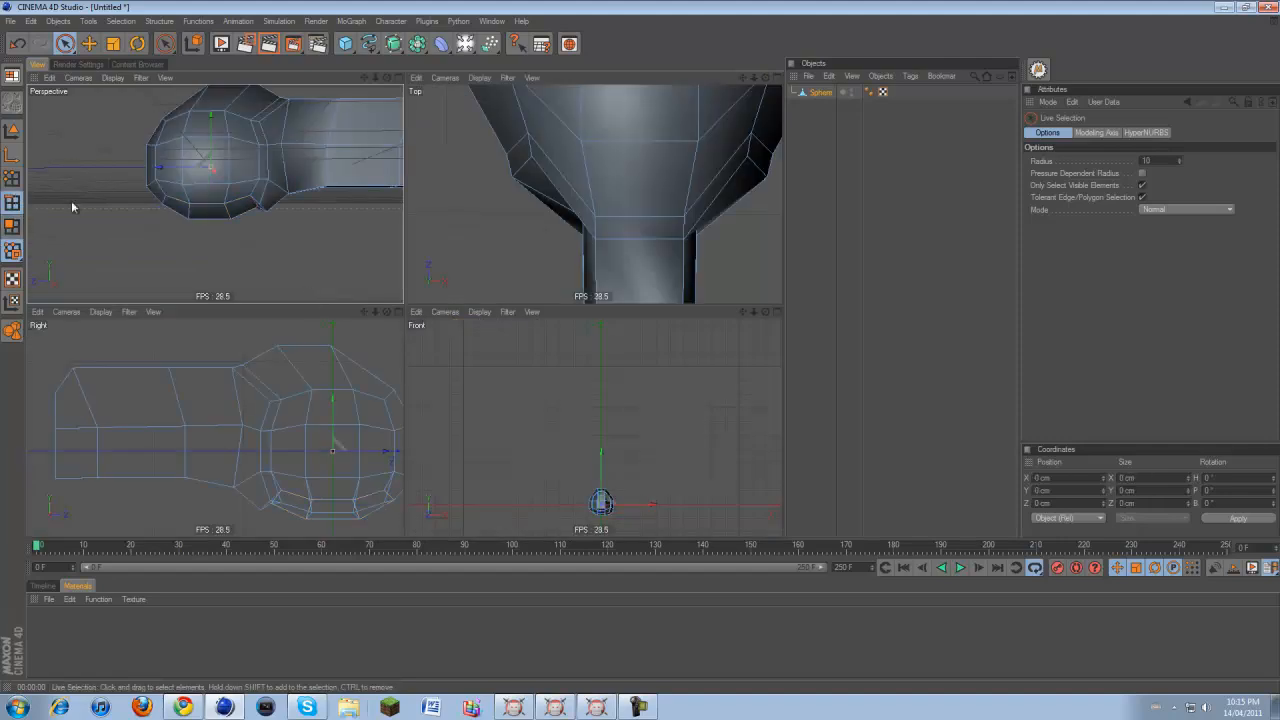
{"action": "left_click_drag", "start_coordinate": [388, 77], "coordinate": [402, 304]}
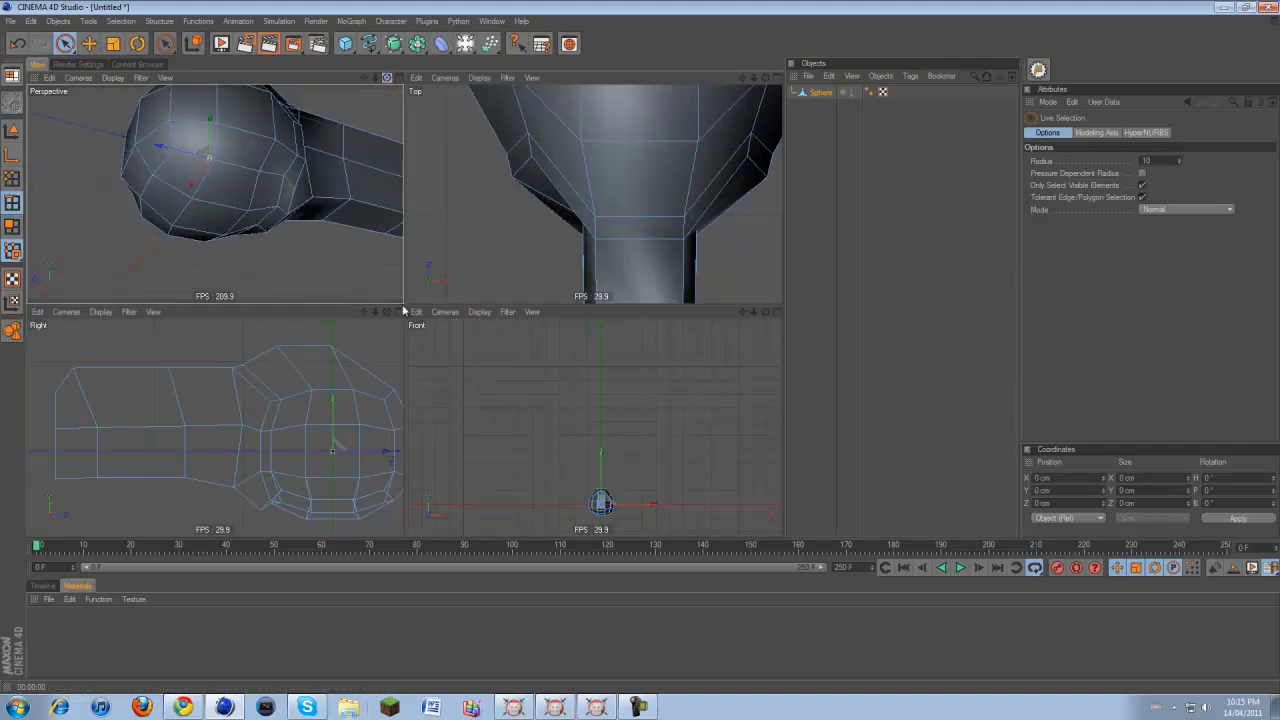
{"action": "left_click", "coordinate": [268, 224]}
{"action": "key", "text": "e"}
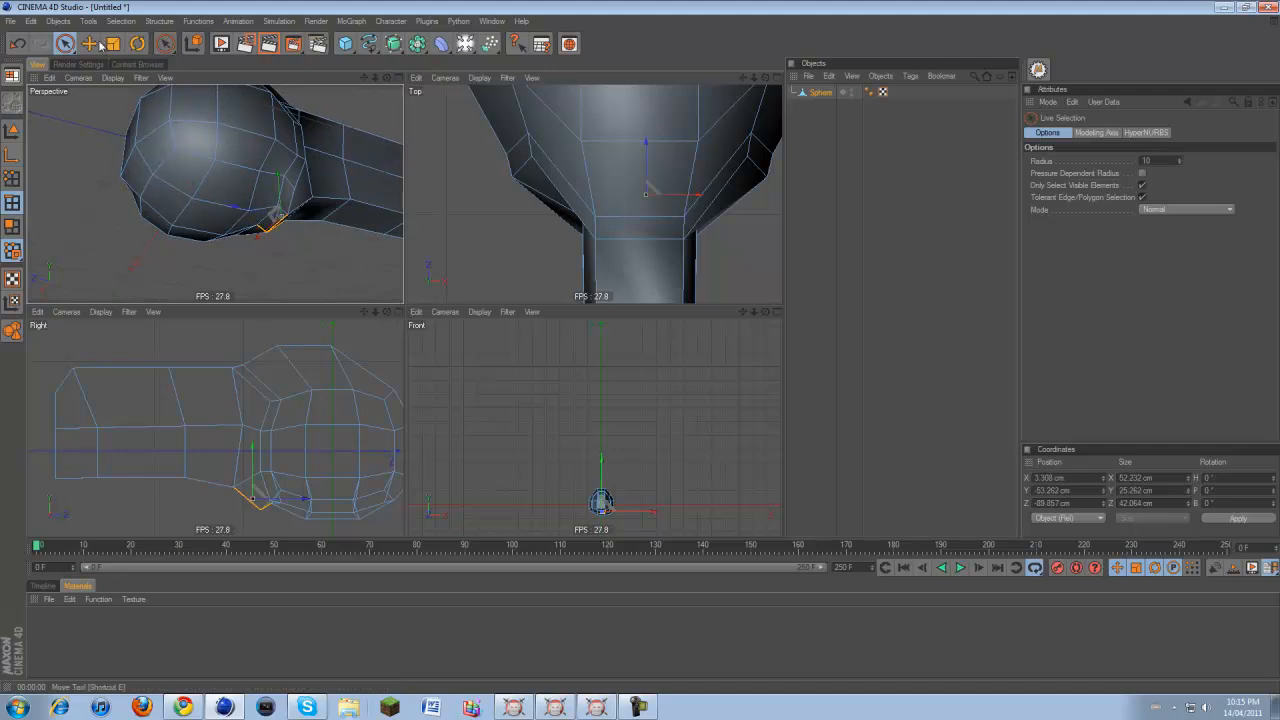
{"action": "left_click", "coordinate": [244, 270]}
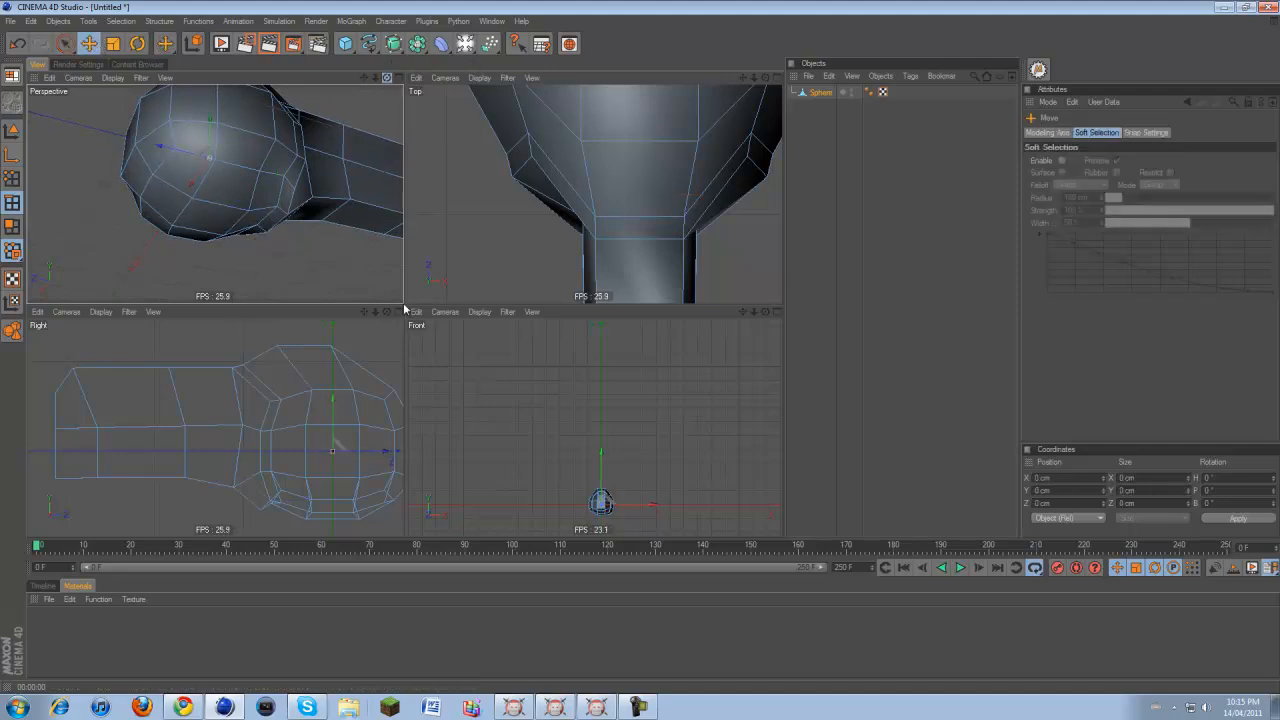
{"action": "left_click", "coordinate": [271, 195]}
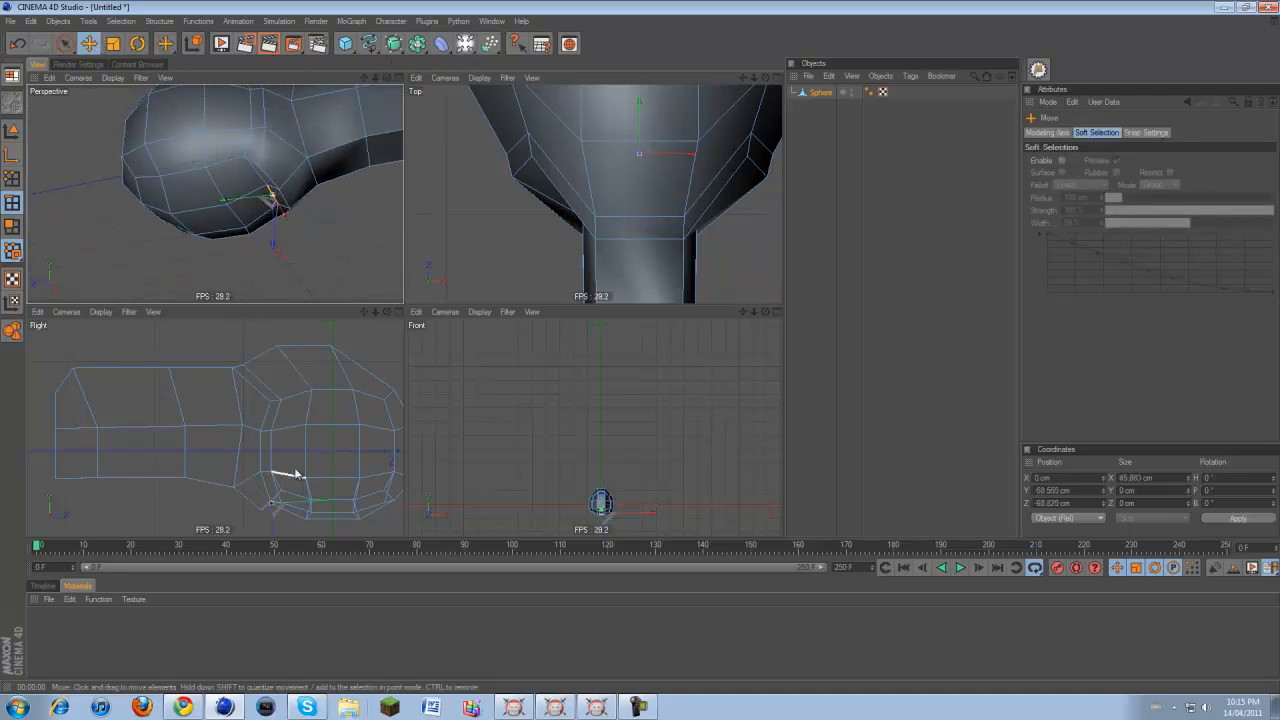
{"action": "left_click_drag", "start_coordinate": [297, 474], "coordinate": [297, 529]}
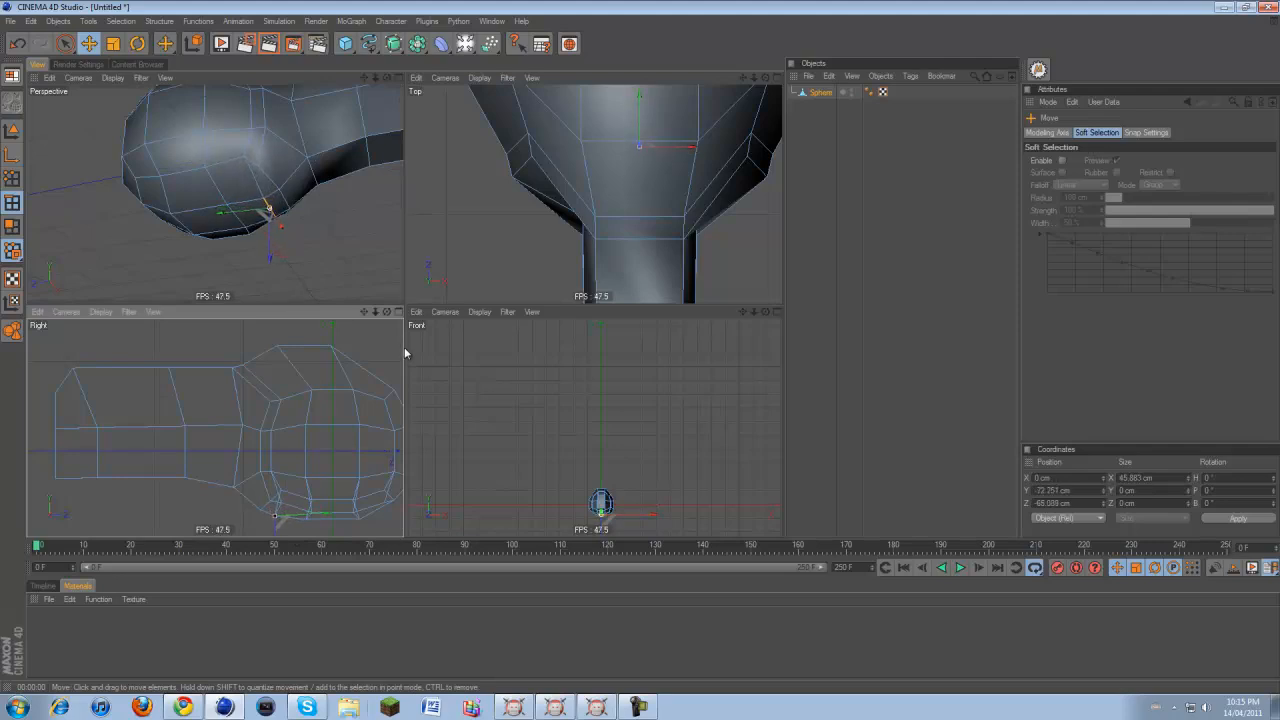
{"action": "left_click", "coordinate": [332, 192]}
Move the point on the lower side of the sphere near the neck to about X -49 cm, Y -51 cm, Z -75 cm
{"action": "left_click_drag", "start_coordinate": [387, 78], "coordinate": [368, 308]}
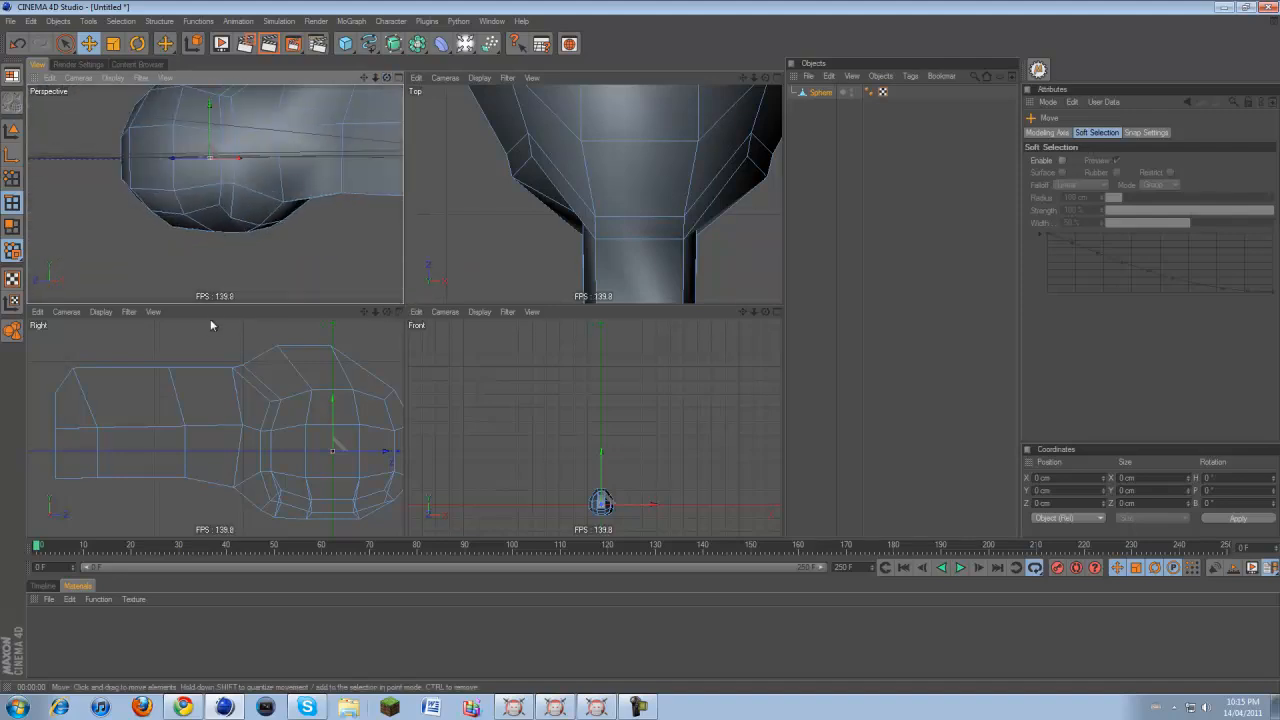
{"action": "left_click", "coordinate": [12, 179]}
{"action": "left_click", "coordinate": [234, 222]}
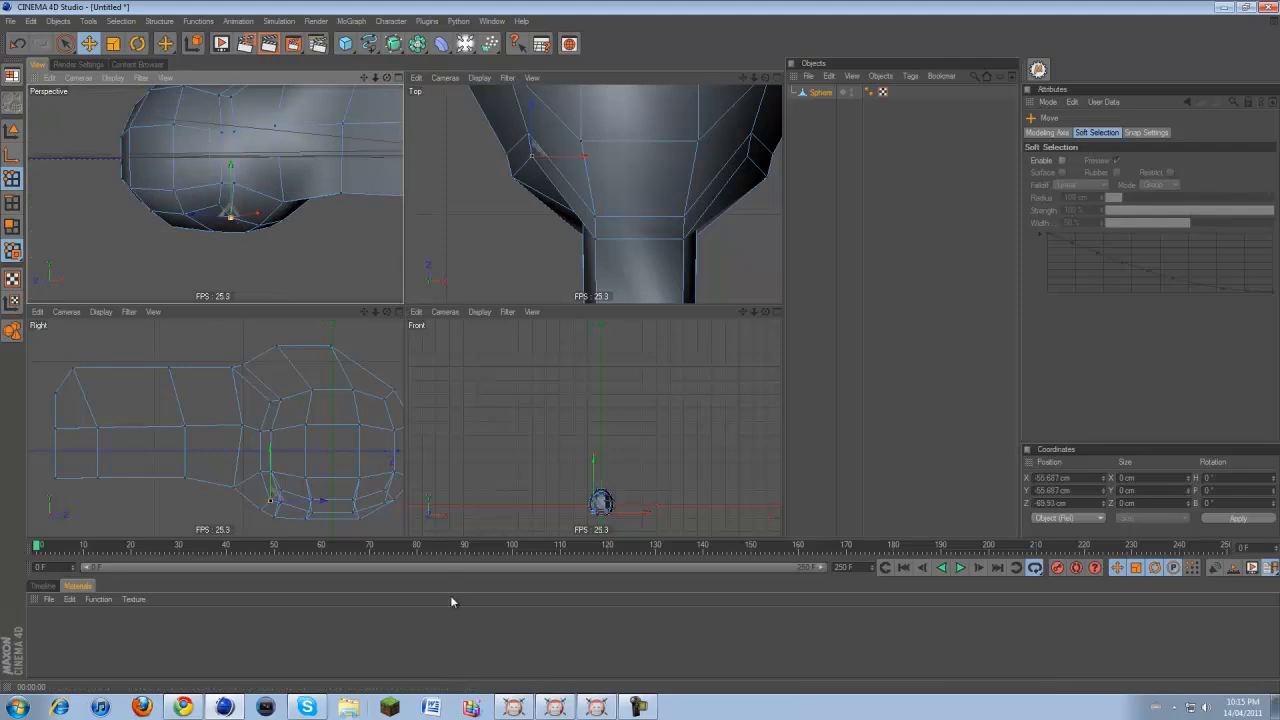
{"action": "scroll", "coordinate": [284, 185], "scroll_direction": "up", "scroll_amount": 2}
{"action": "left_click_drag", "start_coordinate": [387, 78], "coordinate": [402, 304]}
{"action": "left_click_drag", "start_coordinate": [238, 228], "coordinate": [251, 219]}
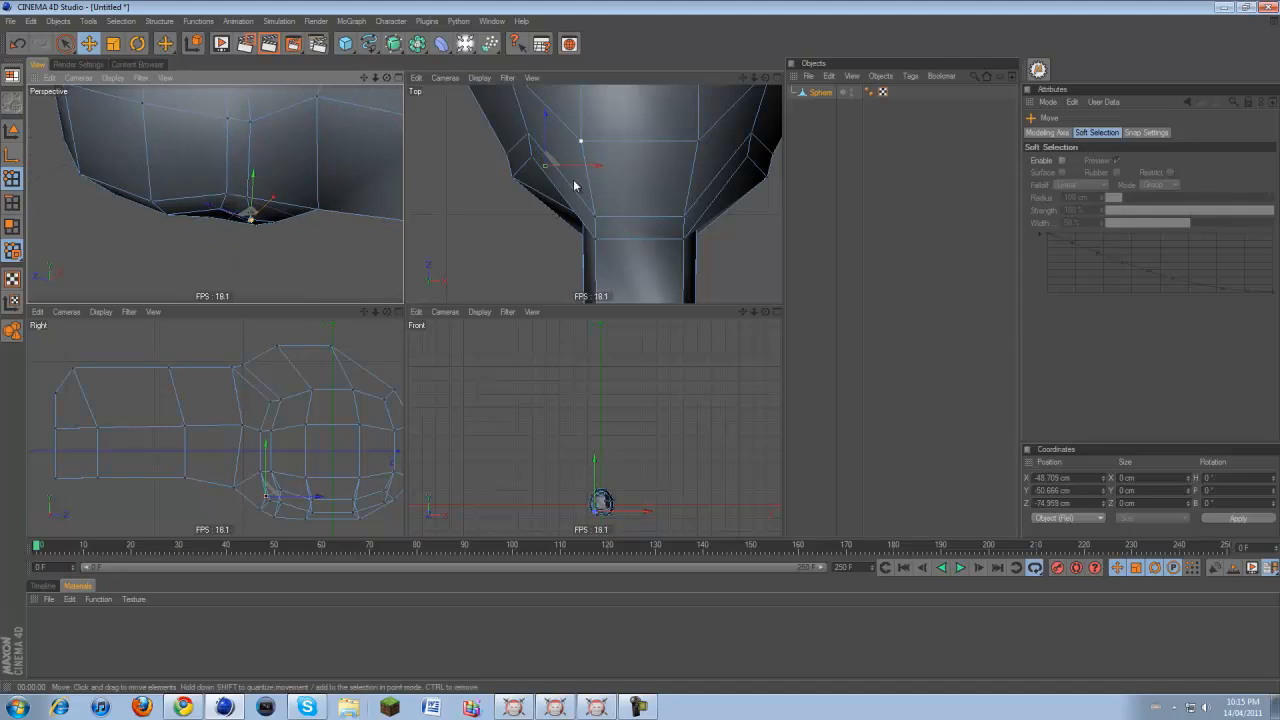
{"action": "left_click", "coordinate": [512, 178]}
{"action": "left_click", "coordinate": [491, 222]}
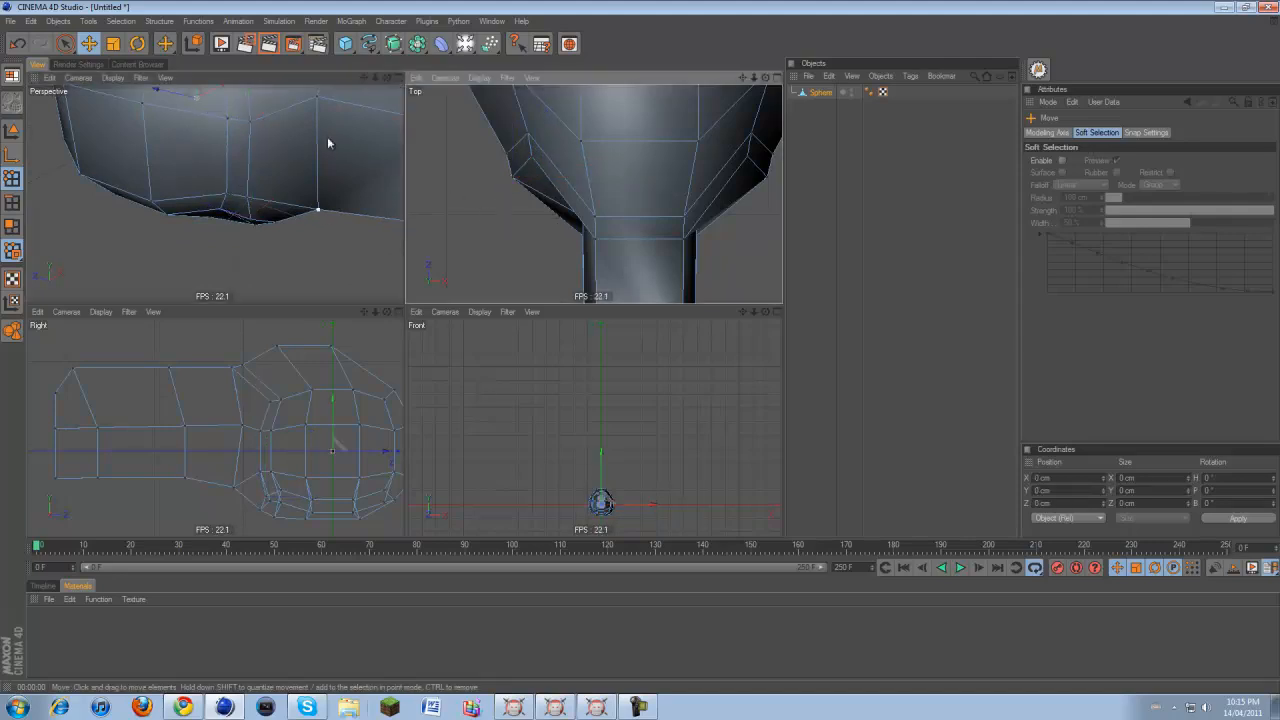
Add a HyperNURBS object and make the Sphere its child to smooth the mesh
{"action": "left_click", "coordinate": [12, 227]}
{"action": "left_click", "coordinate": [220, 237]}
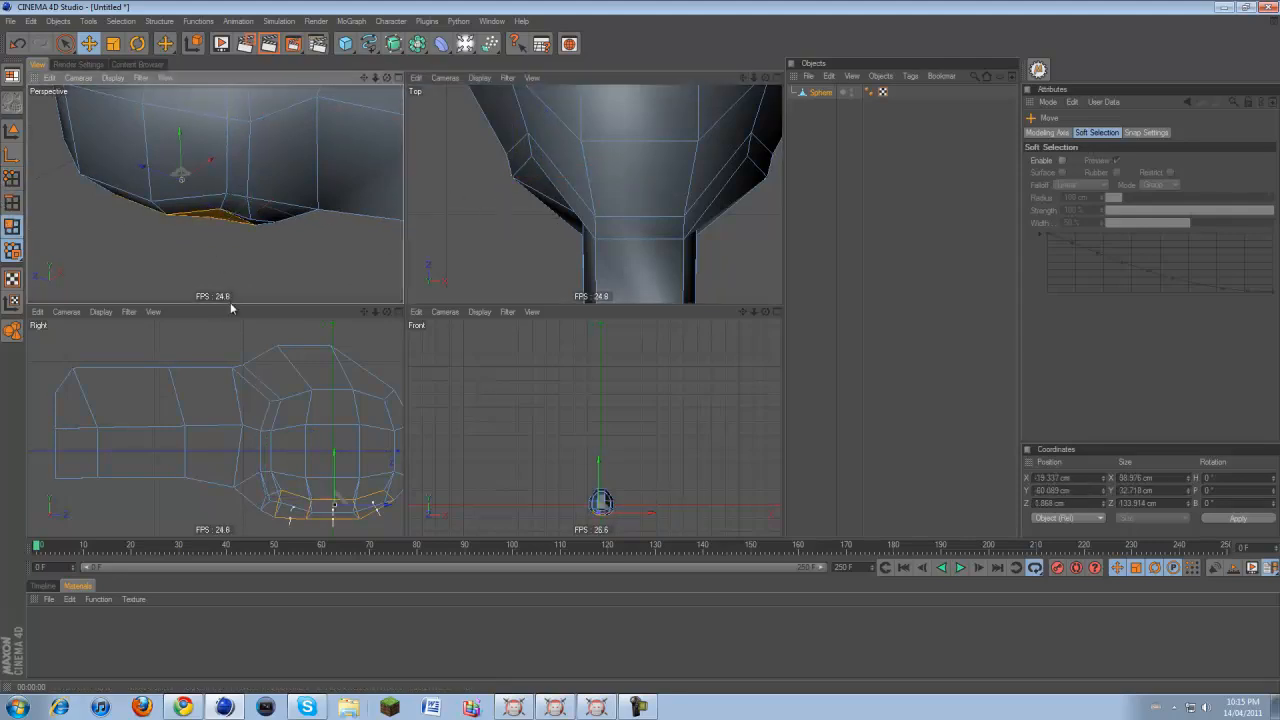
{"action": "middle_click", "coordinate": [294, 234]}
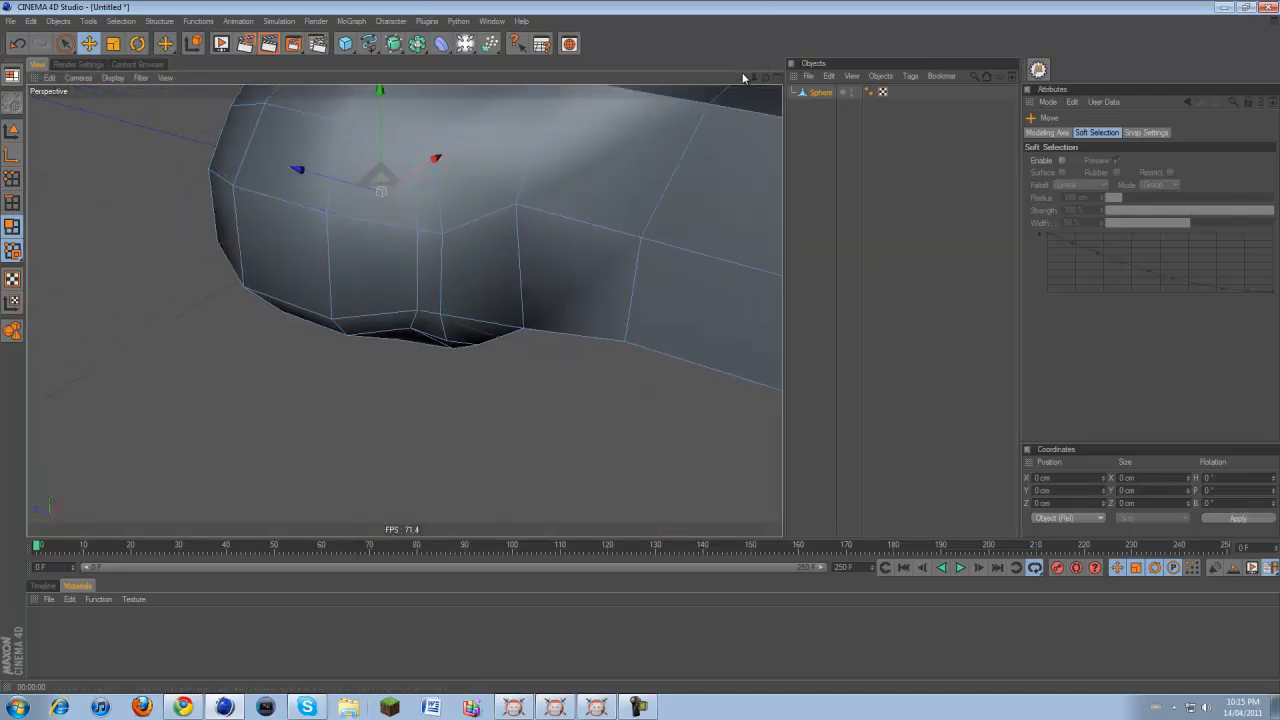
{"action": "left_click_drag", "start_coordinate": [743, 78], "coordinate": [637, 324]}
{"action": "scroll", "coordinate": [614, 260], "scroll_direction": "down", "scroll_amount": 2}
{"action": "left_click", "coordinate": [393, 44], "text": "alt"}
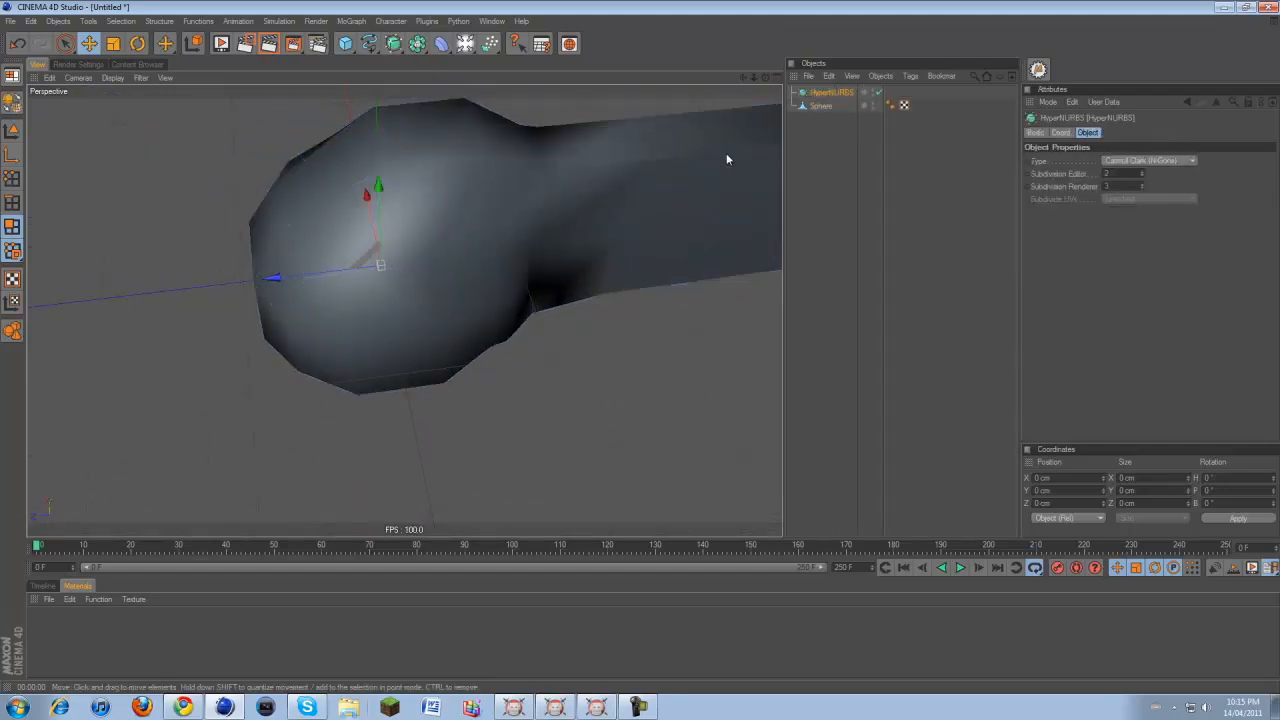
{"action": "left_click", "coordinate": [820, 106]}
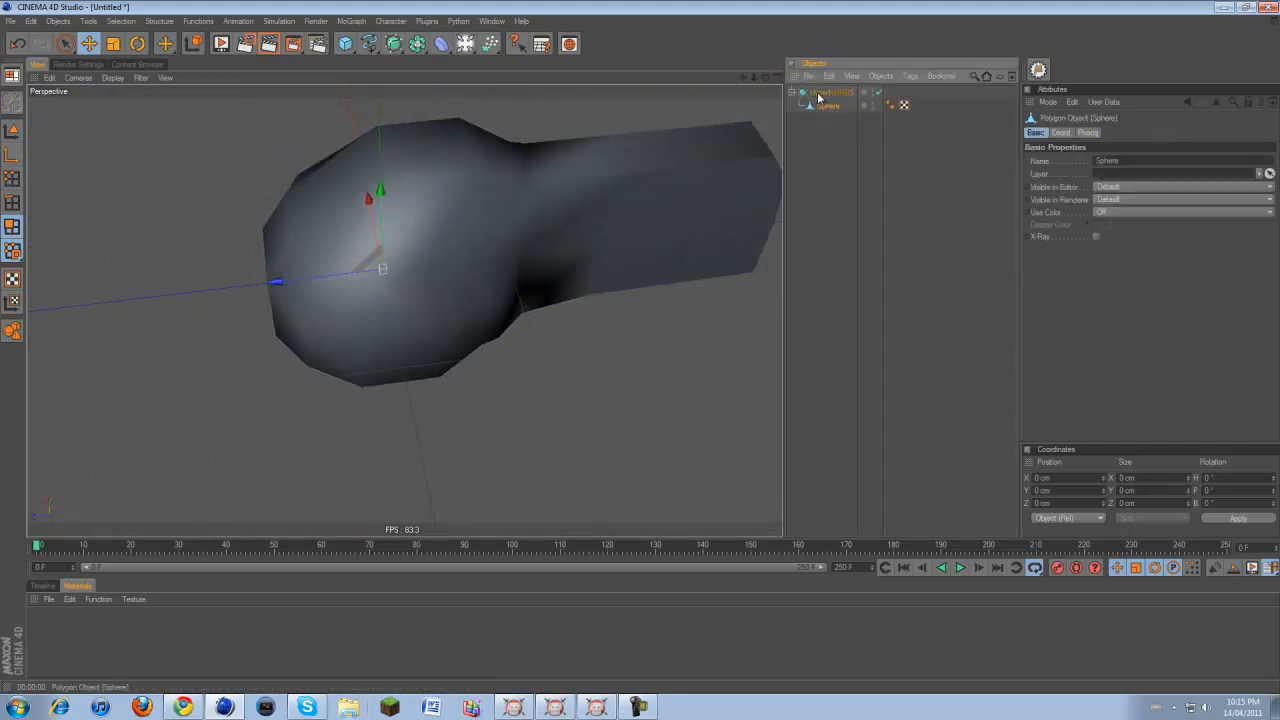
{"action": "scroll", "coordinate": [682, 118], "scroll_direction": "down", "scroll_amount": 1}
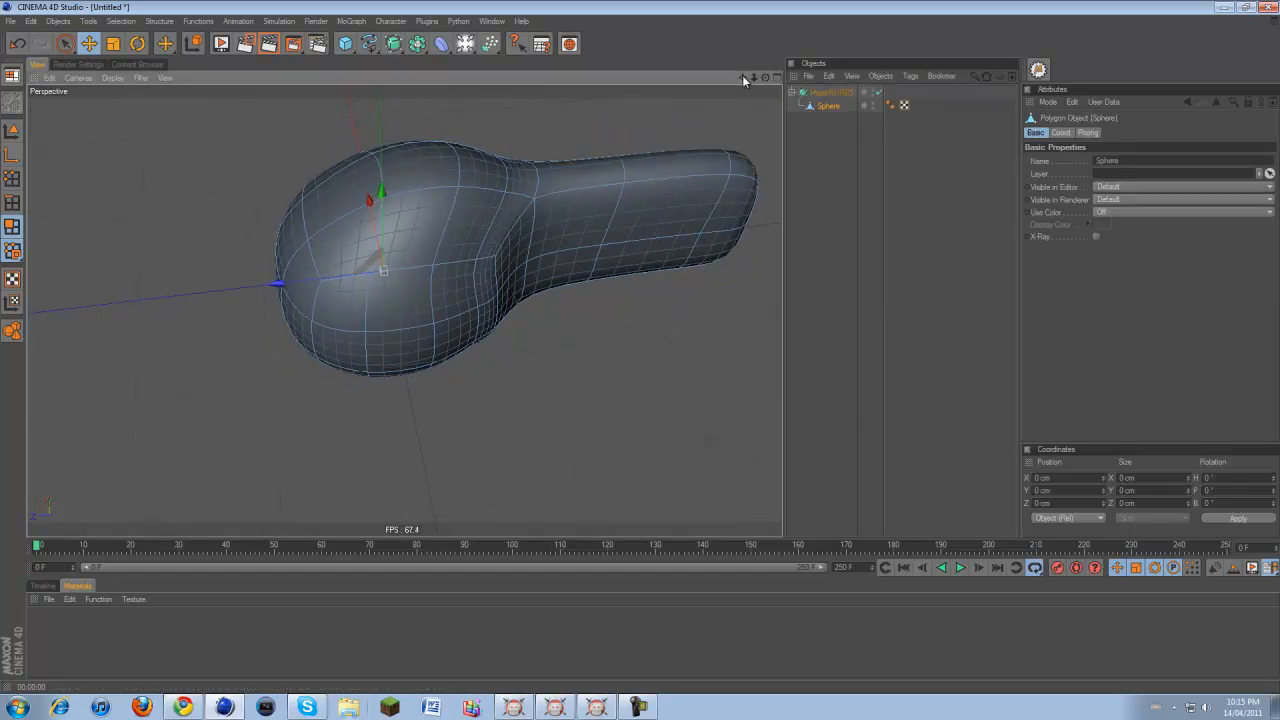
Collapse the hierarchy, select the HyperNURBS object and set its Subdivision Editor value to 3
{"action": "left_click_drag", "start_coordinate": [742, 77], "coordinate": [630, 345]}
{"action": "left_click", "coordinate": [791, 92]}
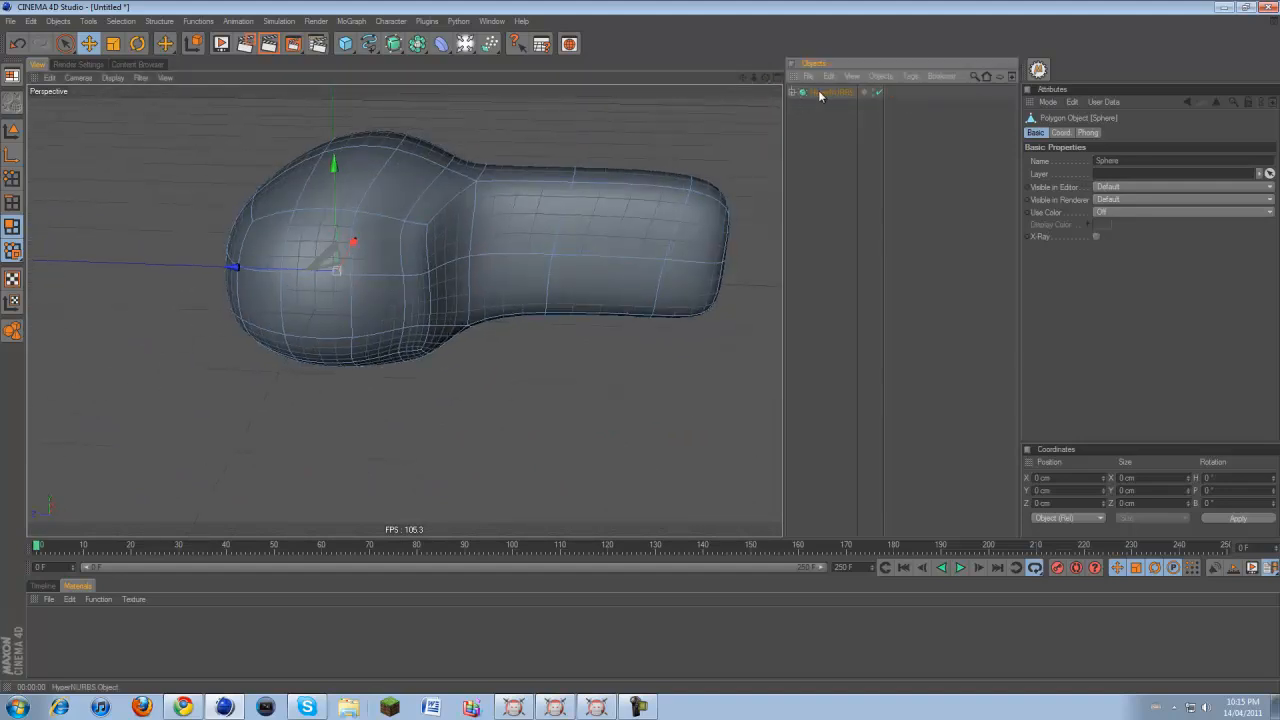
{"action": "left_click", "coordinate": [828, 92]}
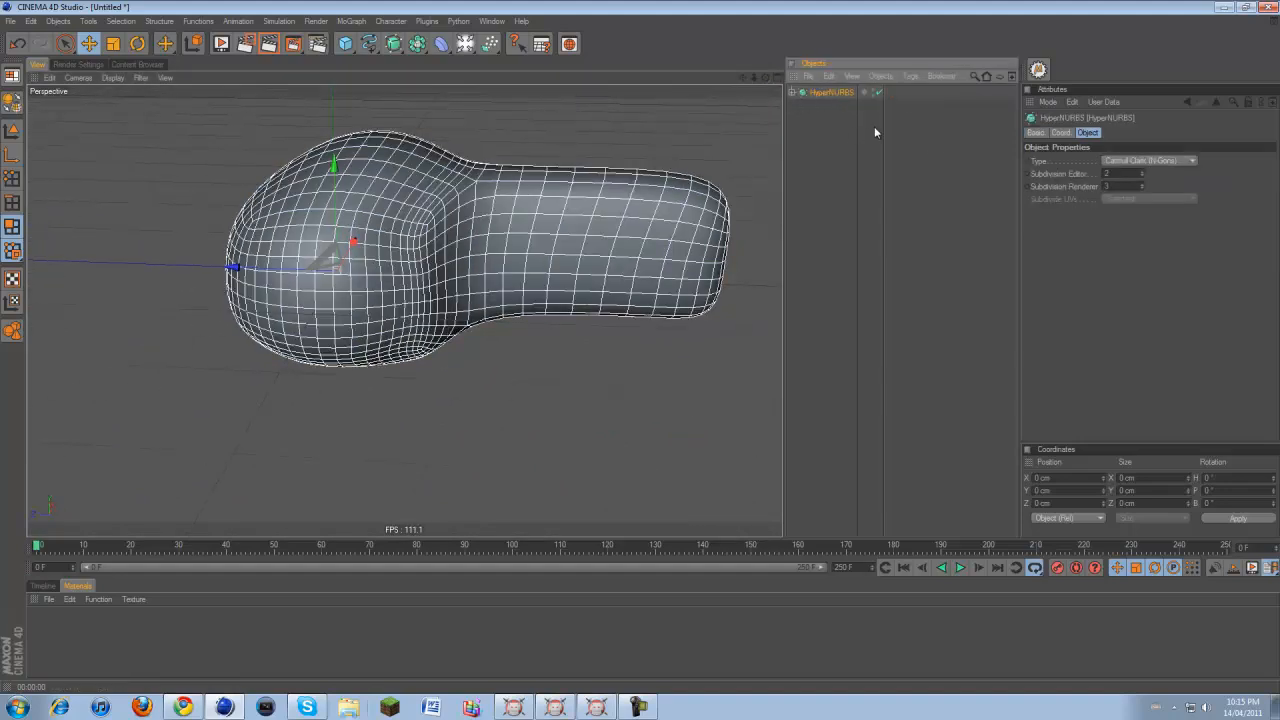
{"action": "left_click", "coordinate": [1142, 172]}
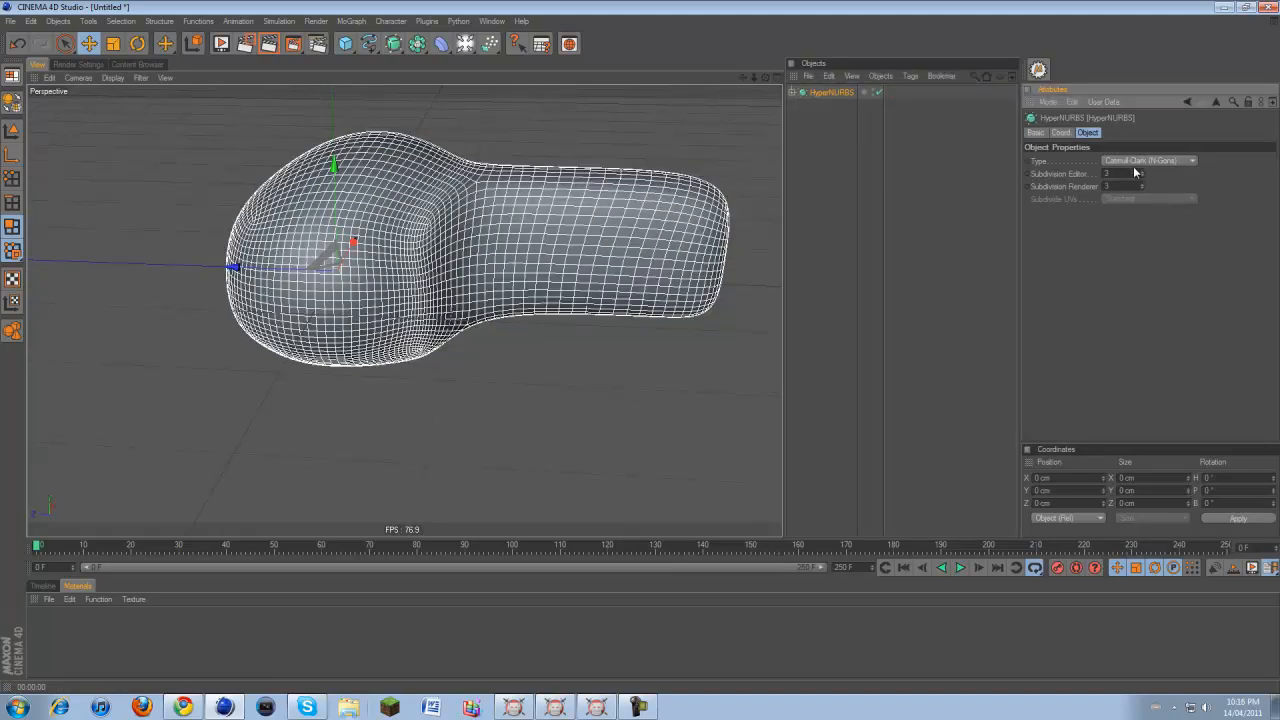
{"action": "left_click", "coordinate": [1141, 176]}
{"action": "type", "text": "3"}
{"action": "key", "text": "Return"}
{"action": "left_click", "coordinate": [1142, 177]}
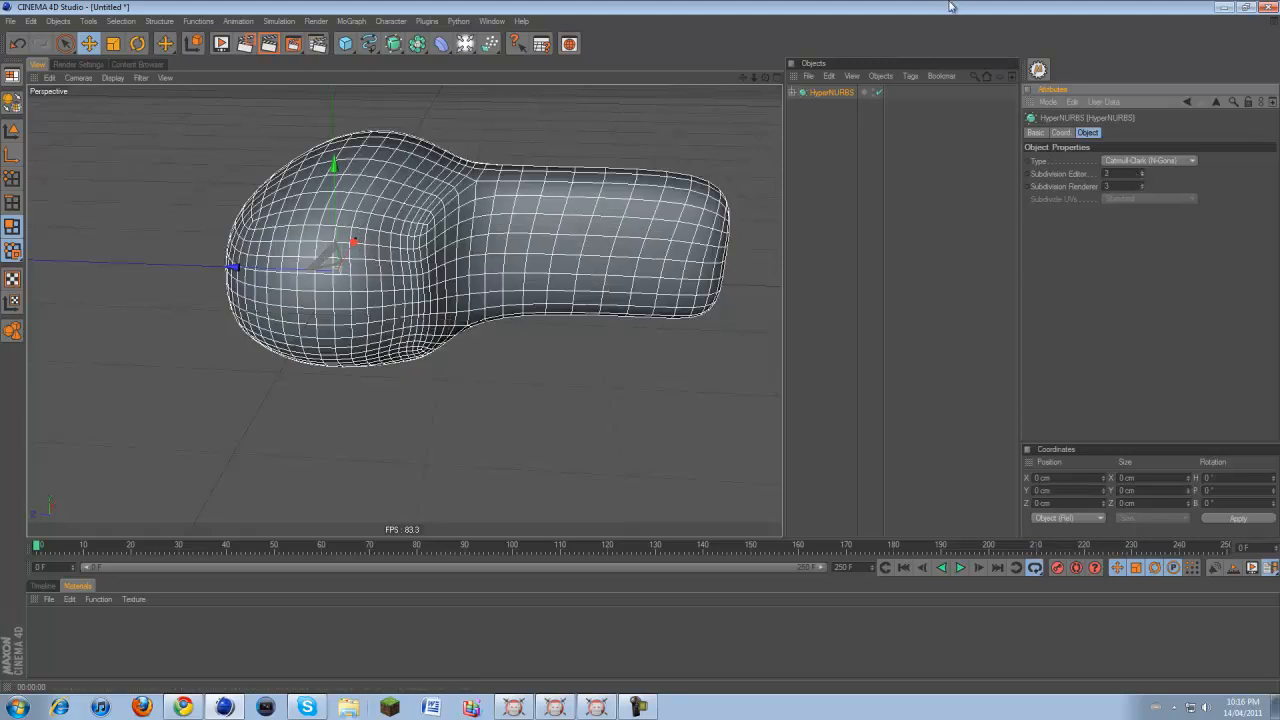
{"action": "left_click", "coordinate": [1141, 171]}
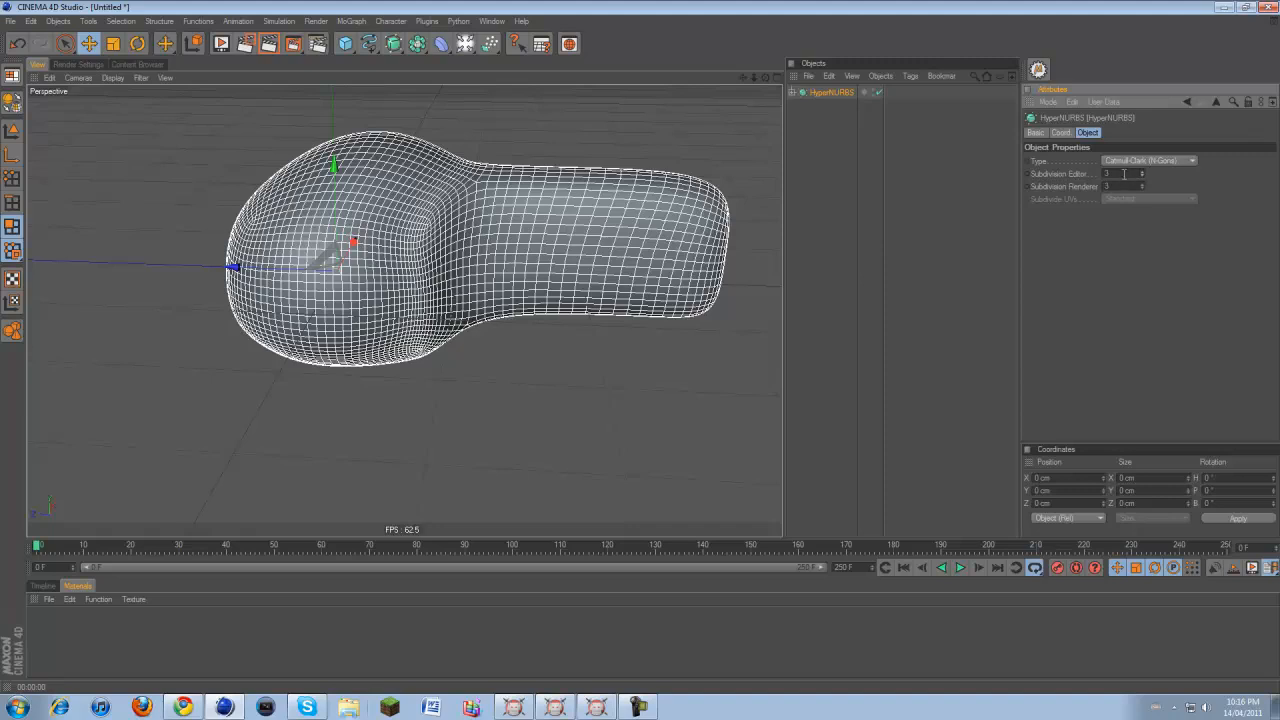
Select the Sphere's central underside polygons with Live Selection, covering the head and a strip along the arm, without the corners beside the neck
{"action": "left_click_drag", "start_coordinate": [1037, 178], "coordinate": [1081, 175]}
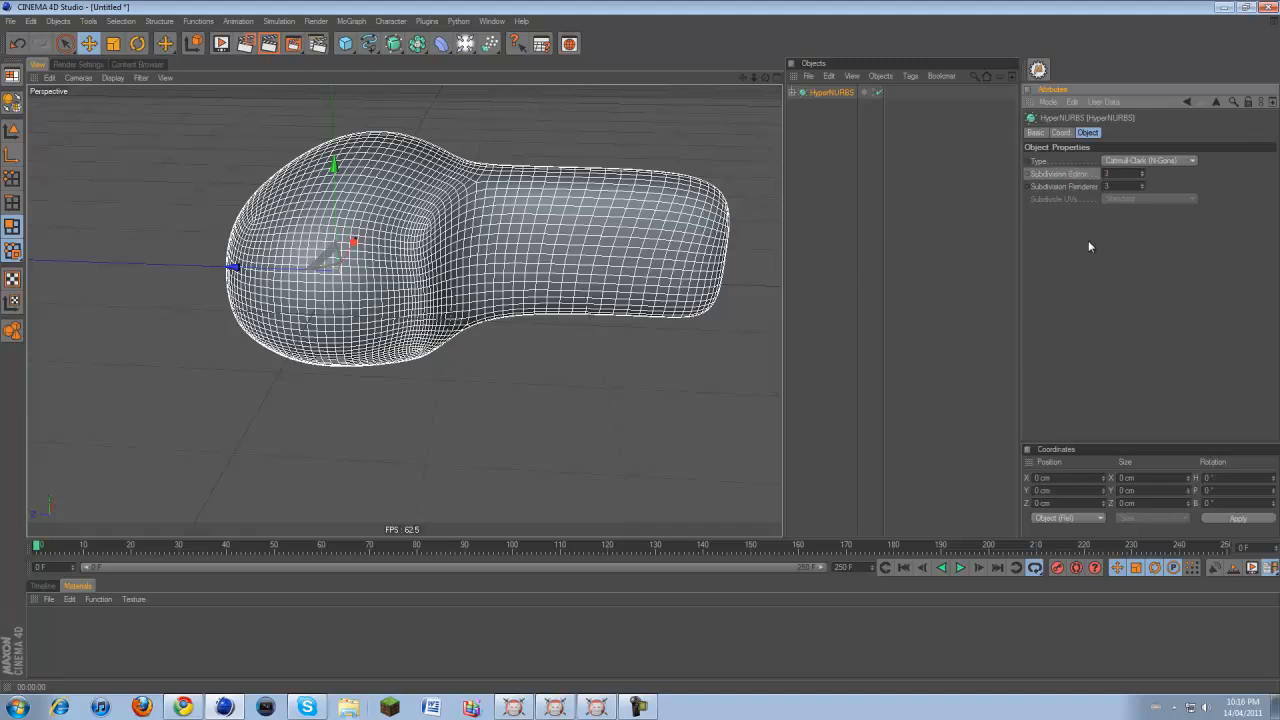
{"action": "left_click", "coordinate": [792, 92]}
{"action": "left_click", "coordinate": [823, 106]}
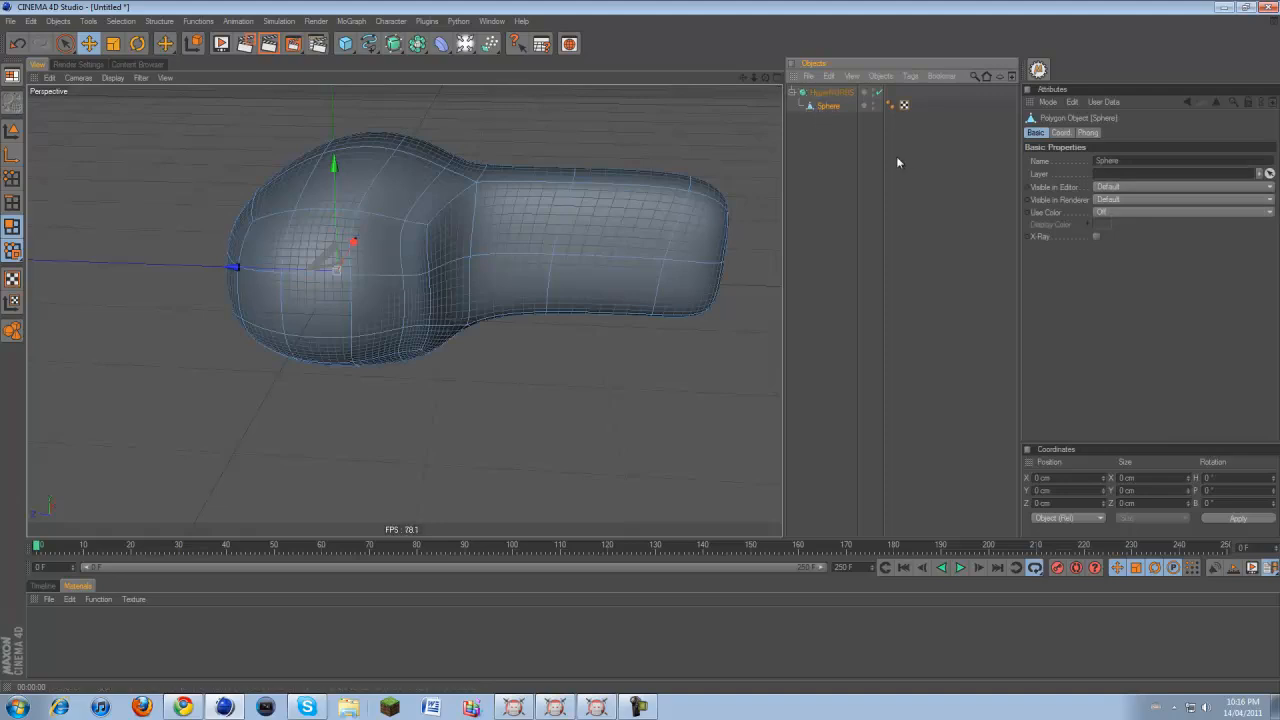
{"action": "left_click", "coordinate": [11, 224]}
{"action": "left_click_drag", "start_coordinate": [766, 77], "coordinate": [640, 347]}
{"action": "left_click_drag", "start_coordinate": [741, 82], "coordinate": [639, 344]}
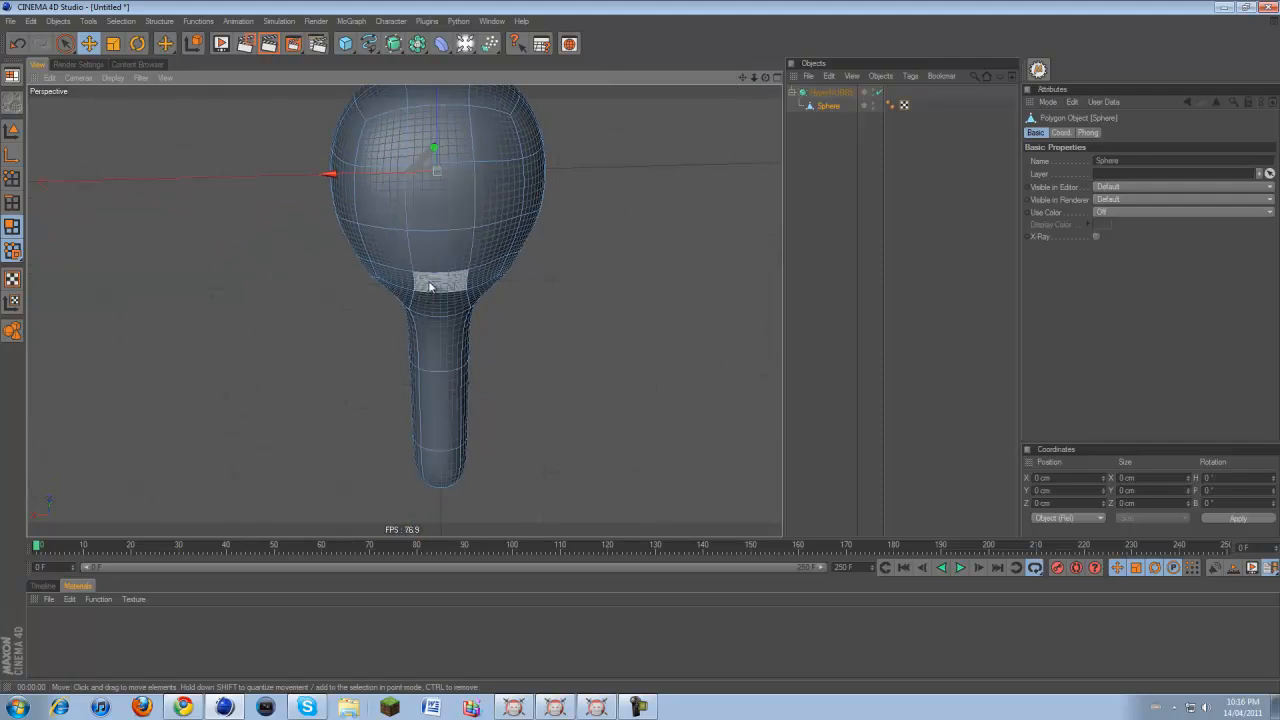
{"action": "left_click", "coordinate": [64, 45]}
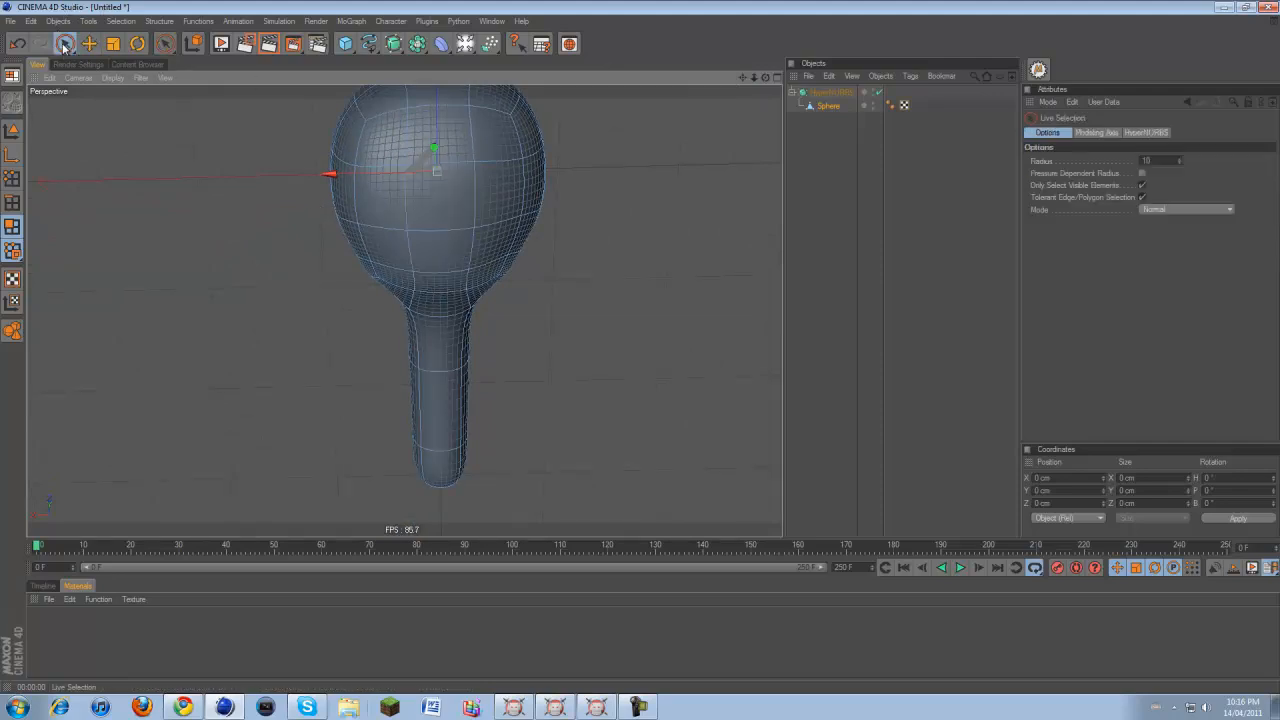
{"action": "mouse_move", "coordinate": [479, 148]}
{"action": "left_mouse_down"}
{"action": "mouse_move", "coordinate": [444, 133]}
{"action": "mouse_move", "coordinate": [405, 150]}
{"action": "mouse_move", "coordinate": [404, 176]}
{"action": "mouse_move", "coordinate": [478, 164]}
{"action": "mouse_move", "coordinate": [470, 236]}
{"action": "mouse_move", "coordinate": [414, 243]}
{"action": "mouse_move", "coordinate": [414, 170]}
{"action": "left_mouse_up"}
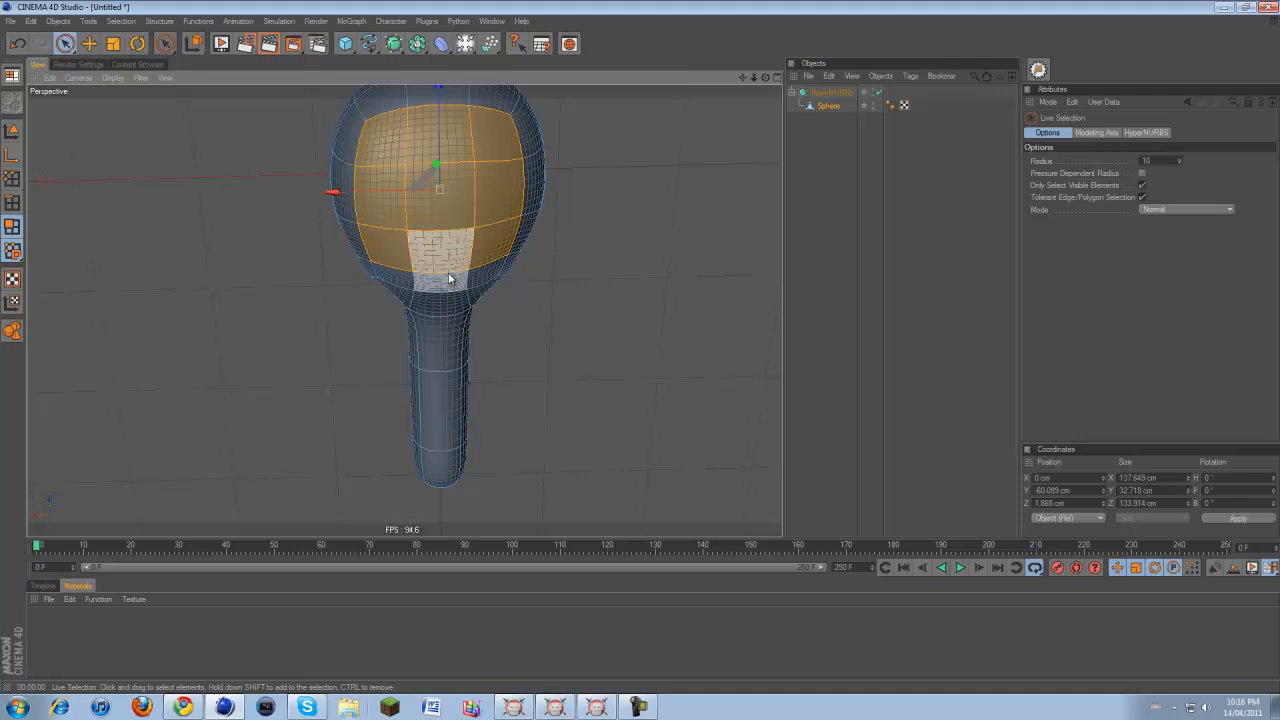
{"action": "left_click_drag", "start_coordinate": [446, 272], "coordinate": [441, 382]}
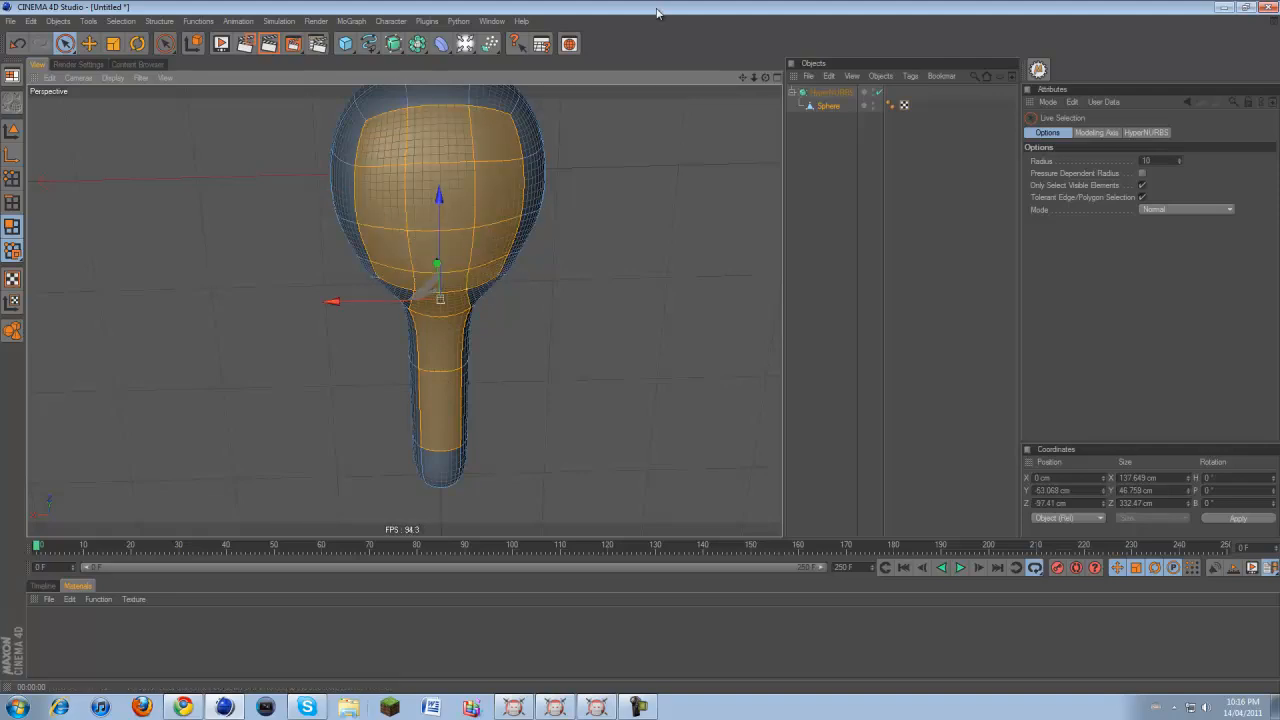
{"action": "left_click_drag", "start_coordinate": [690, 320], "coordinate": [640, 346], "text": "alt"}
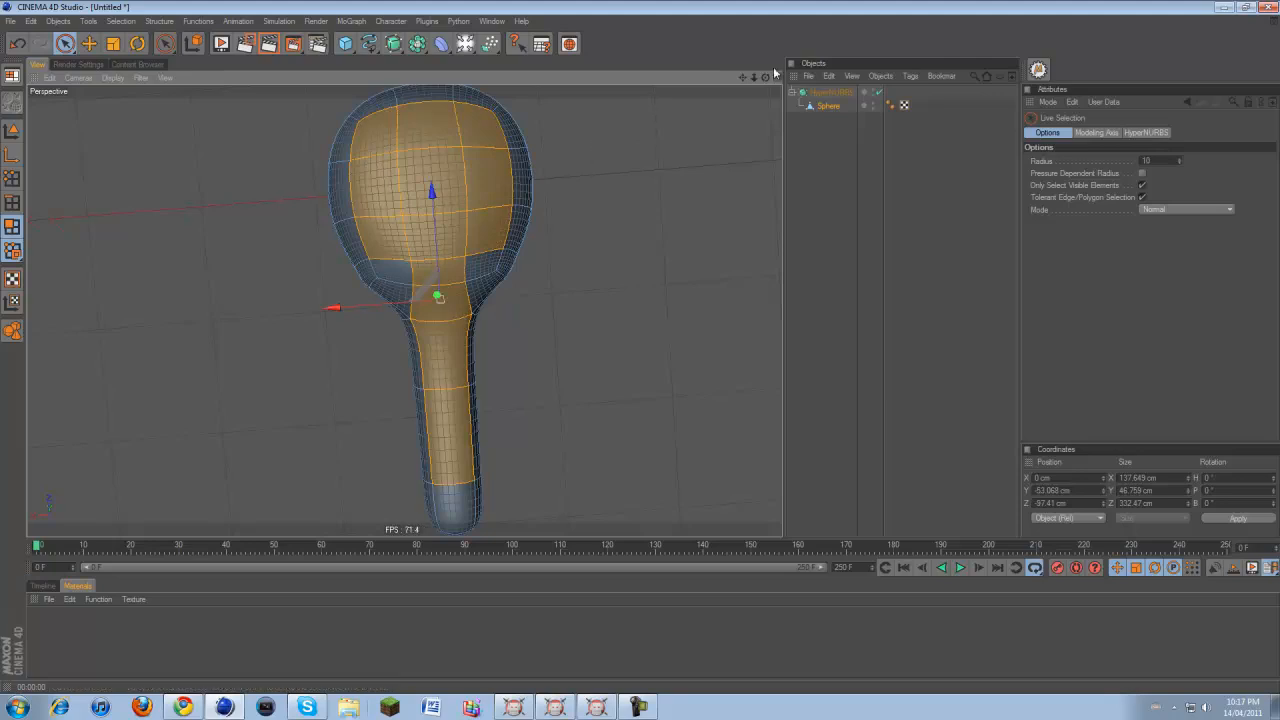
Inset the selected underside polygons by about 4.3 cm with Extrude Inner
{"action": "right_click", "coordinate": [570, 194]}
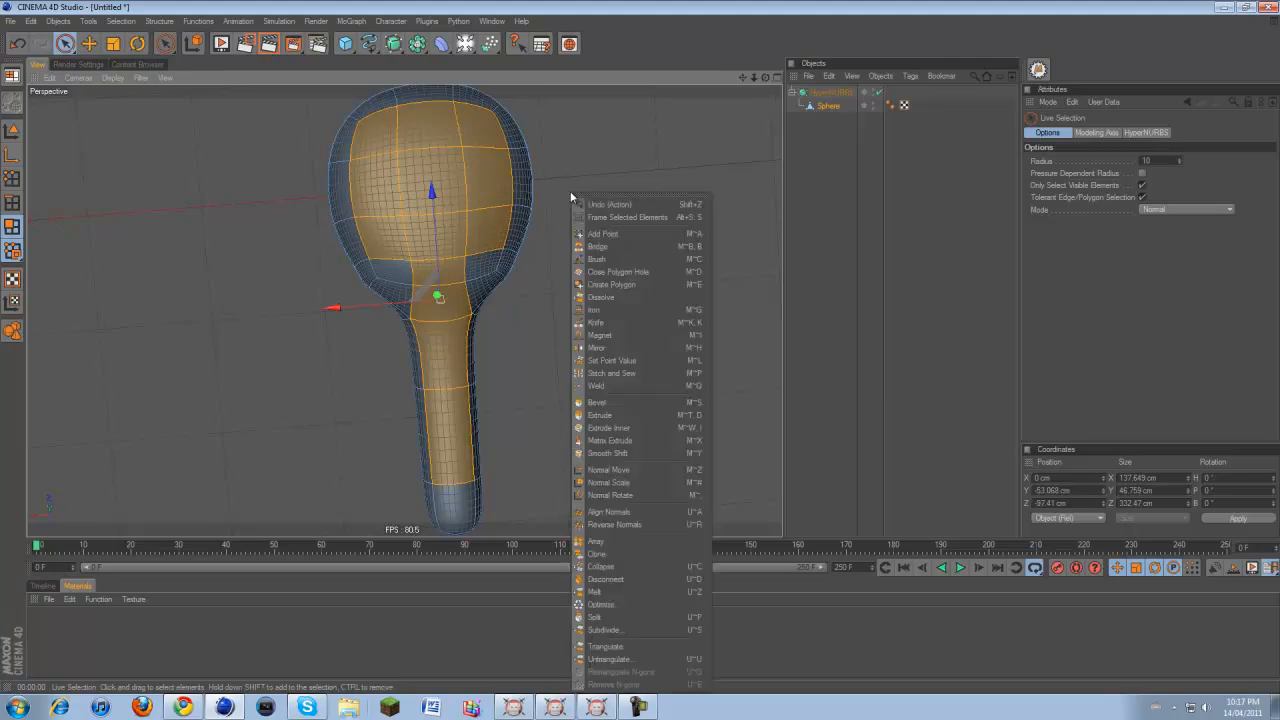
{"action": "left_click", "coordinate": [616, 428]}
{"action": "left_click_drag", "start_coordinate": [638, 326], "coordinate": [640, 354]}
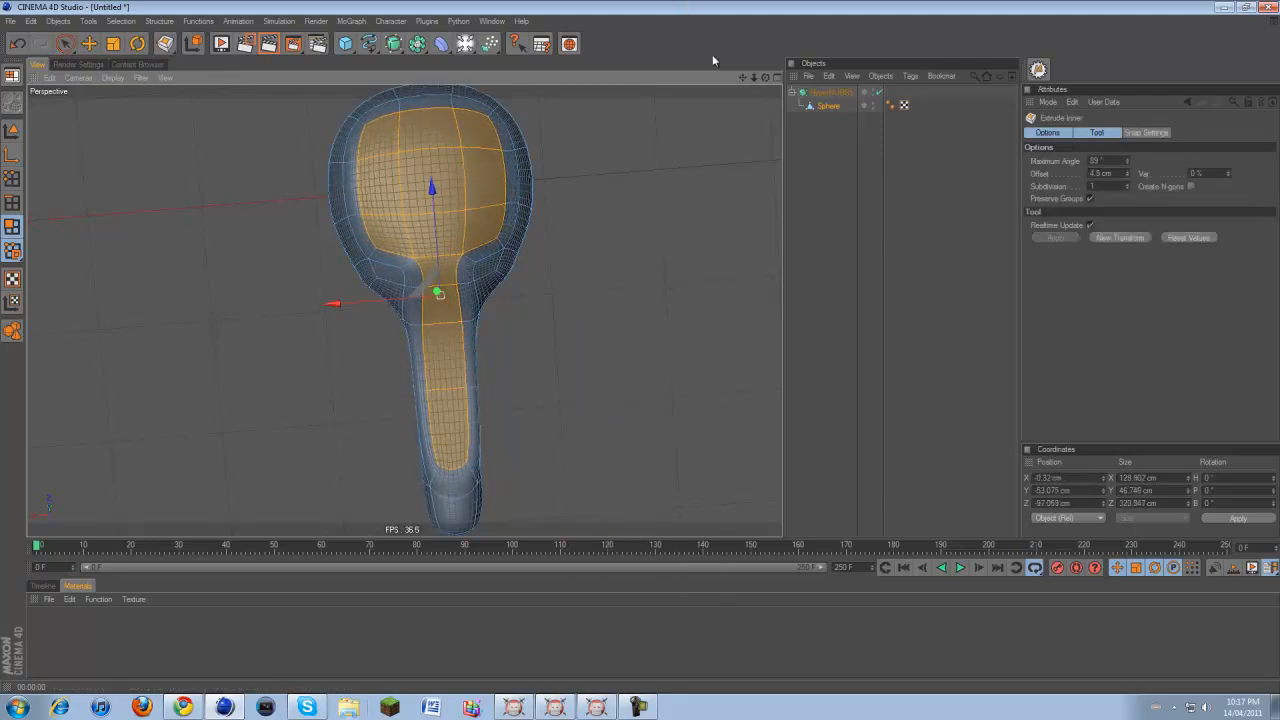
Recess the inset underside polygons into the body to about Y -24 cm and inset them again by about 5.4 cm
{"action": "left_click_drag", "start_coordinate": [765, 78], "coordinate": [640, 340]}
{"action": "left_click_drag", "start_coordinate": [431, 172], "coordinate": [640, 346]}
{"action": "left_click_drag", "start_coordinate": [765, 78], "coordinate": [640, 347]}
{"action": "left_click_drag", "start_coordinate": [650, 200], "coordinate": [639, 348]}
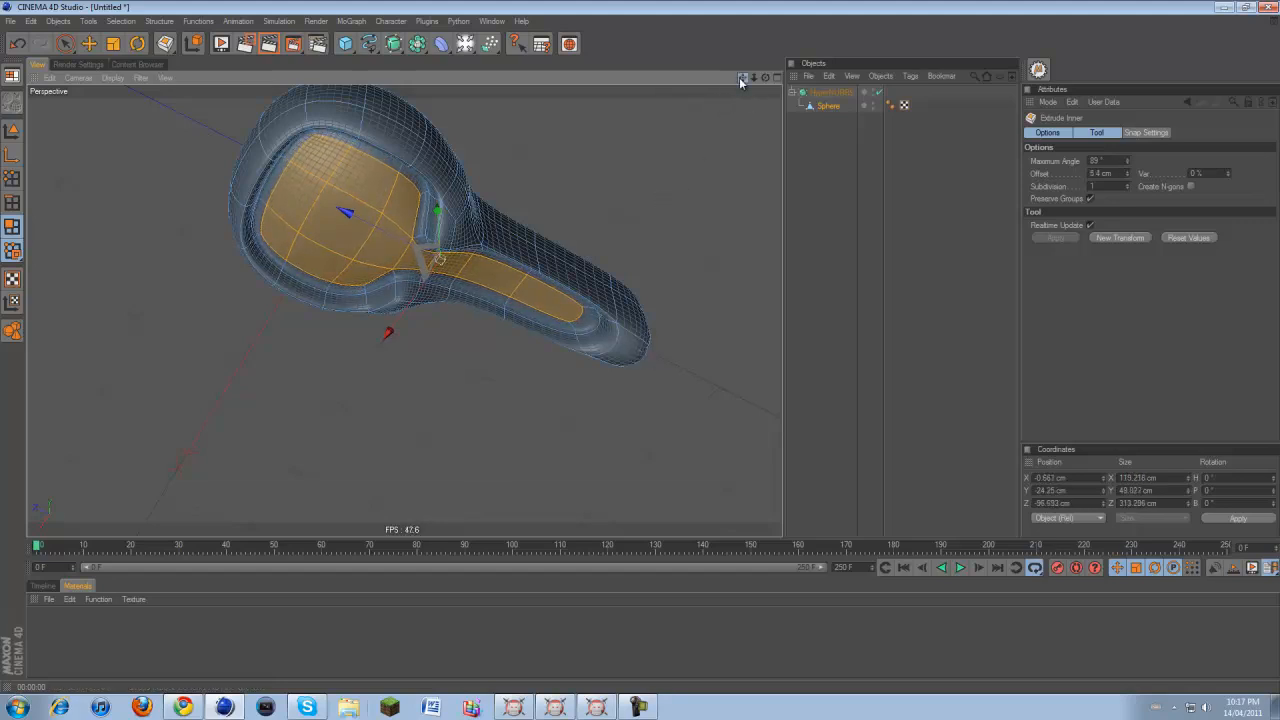
{"action": "left_click_drag", "start_coordinate": [743, 78], "coordinate": [801, 56]}
{"action": "scroll", "coordinate": [685, 158], "scroll_direction": "up", "scroll_amount": 4}
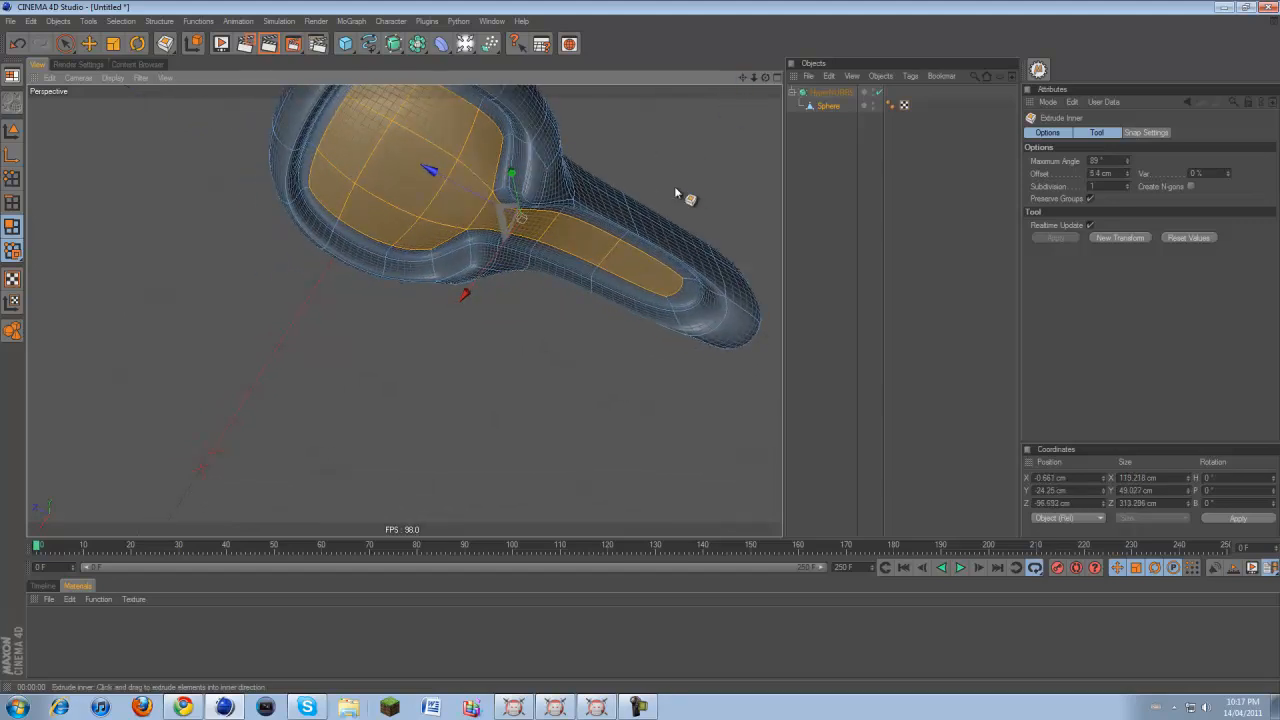
{"action": "left_click_drag", "start_coordinate": [744, 79], "coordinate": [642, 351]}
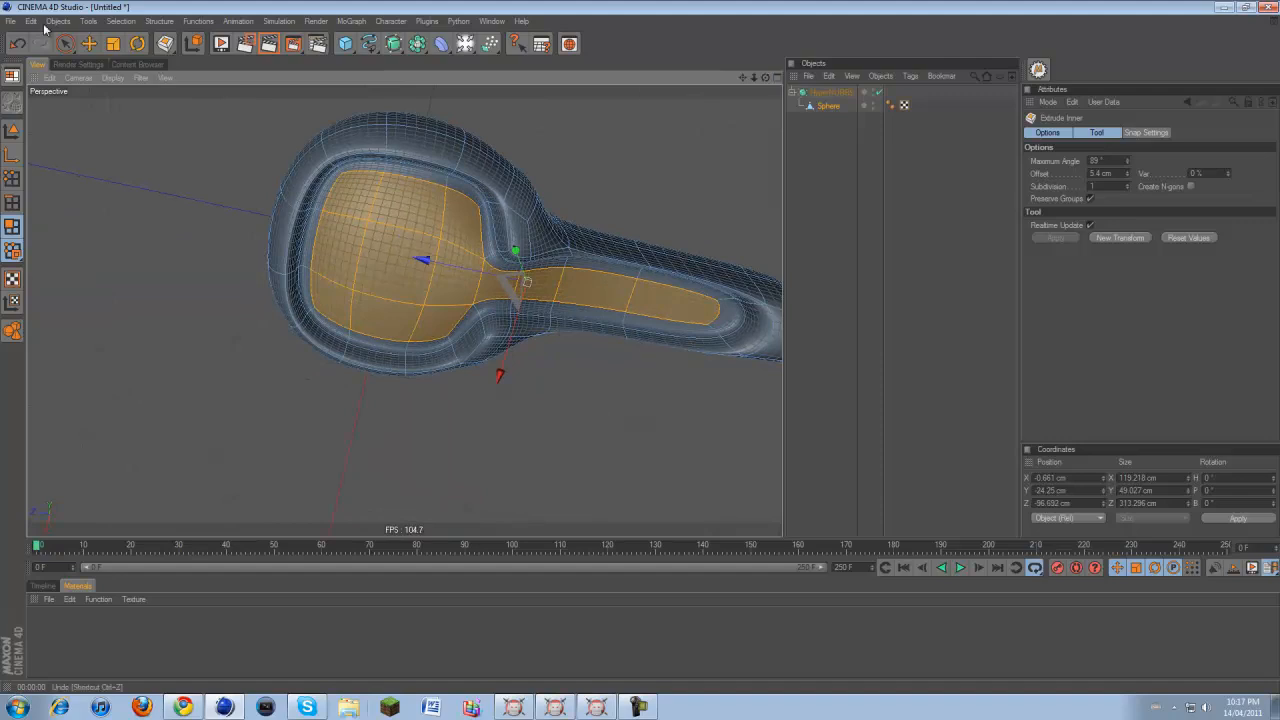
Store the recessed underside polygons in a Polygon Selection tag on the Sphere
{"action": "left_click", "coordinate": [120, 21]}
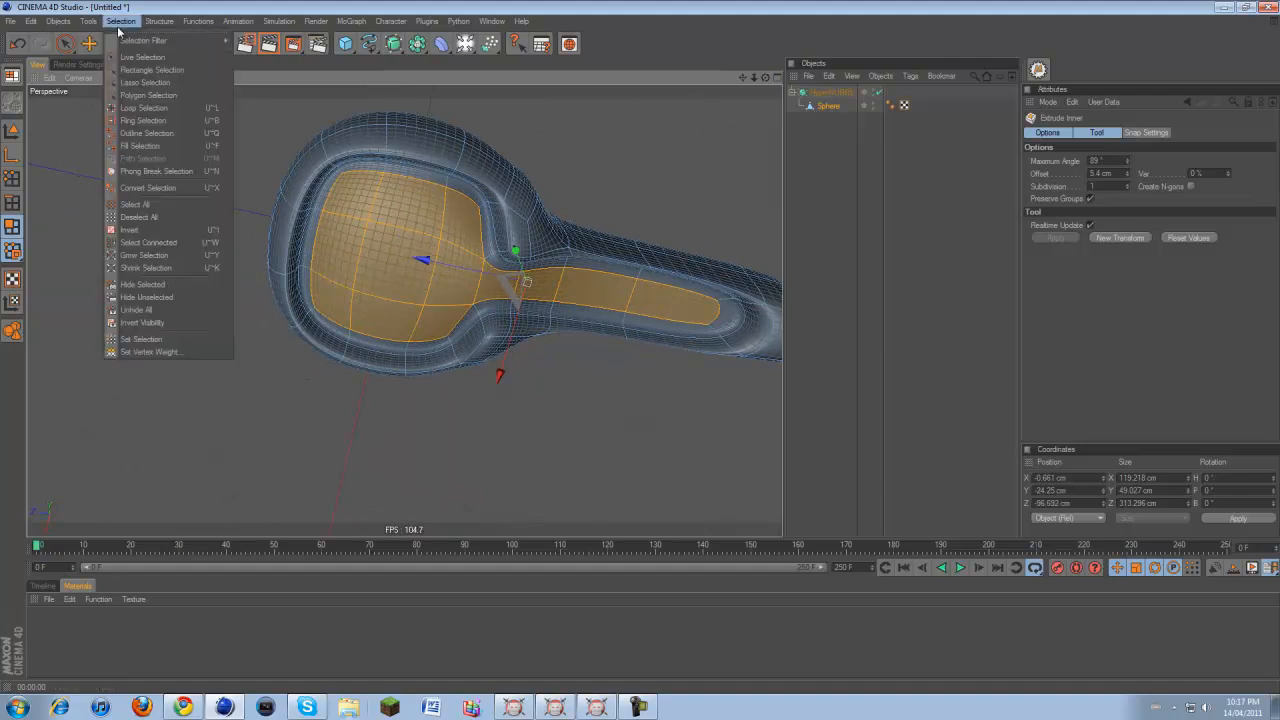
{"action": "left_click", "coordinate": [129, 340]}
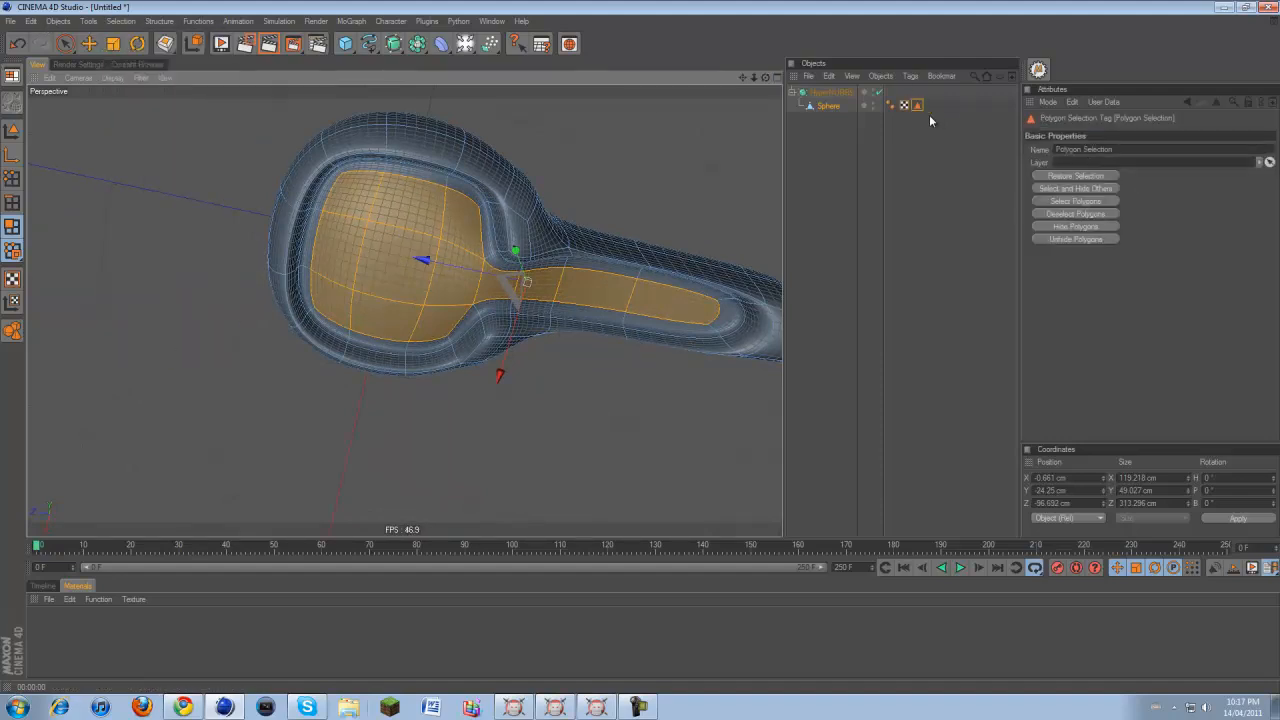
{"action": "left_click", "coordinate": [1079, 204]}
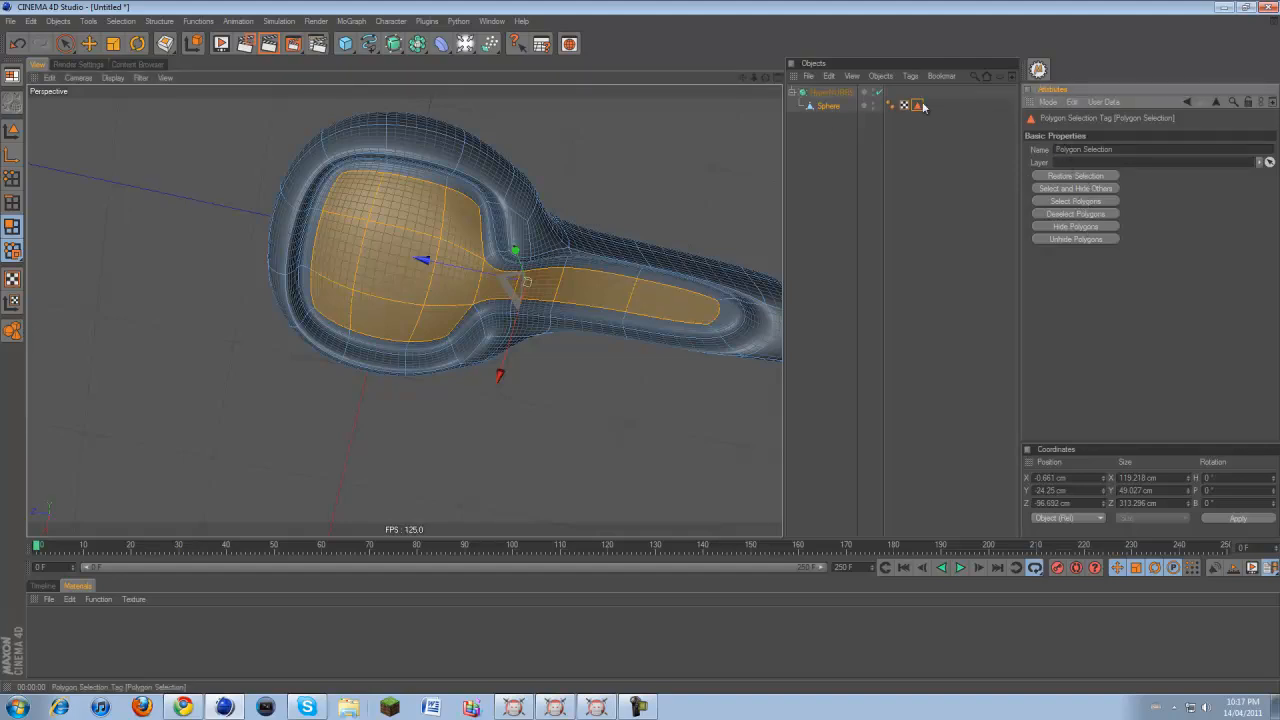
{"action": "left_click", "coordinate": [990, 105]}
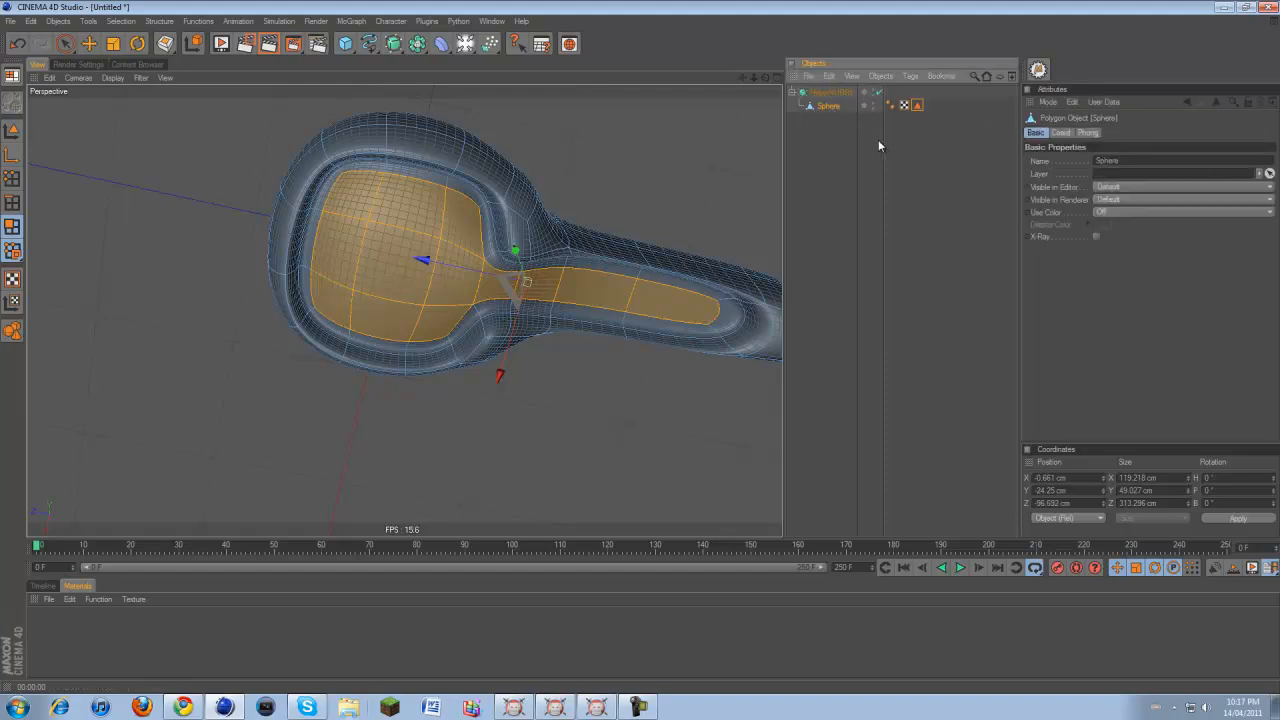
Switch to the Move tool on the Sphere and clear the polygon selection
{"action": "left_click_drag", "start_coordinate": [763, 78], "coordinate": [639, 320]}
{"action": "left_click", "coordinate": [836, 94]}
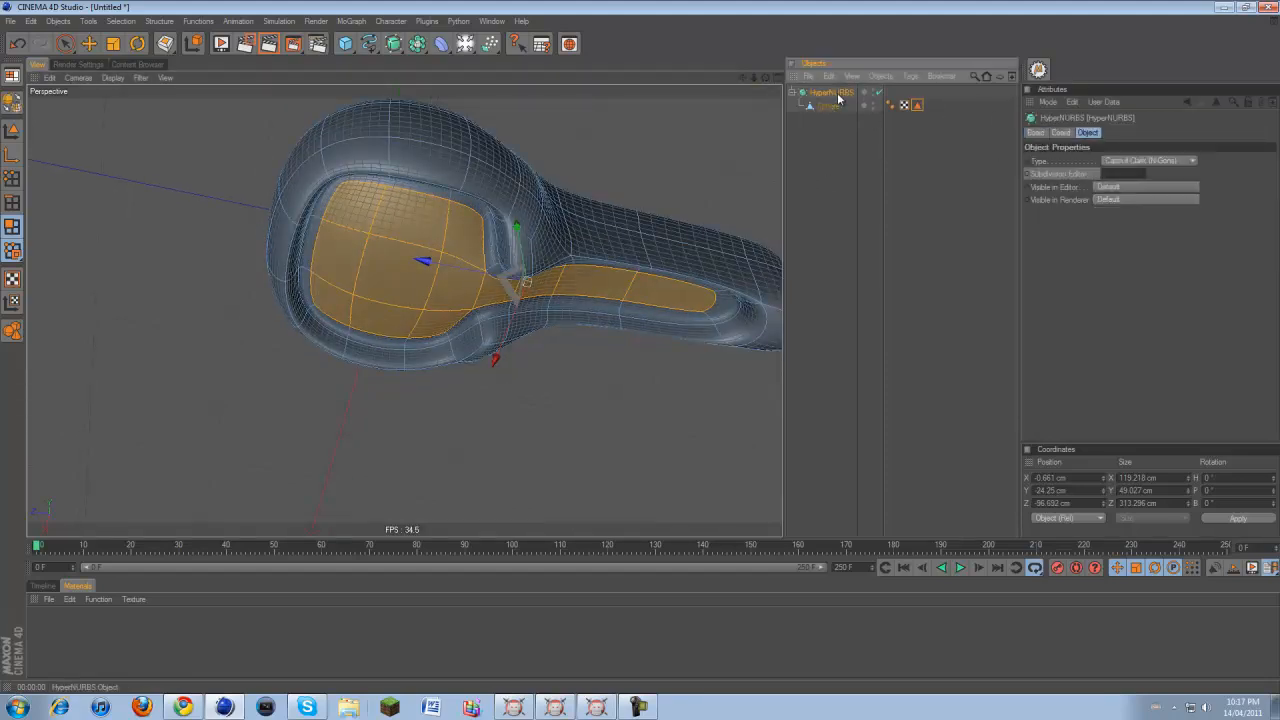
{"action": "left_click", "coordinate": [829, 106]}
{"action": "key", "text": "e"}
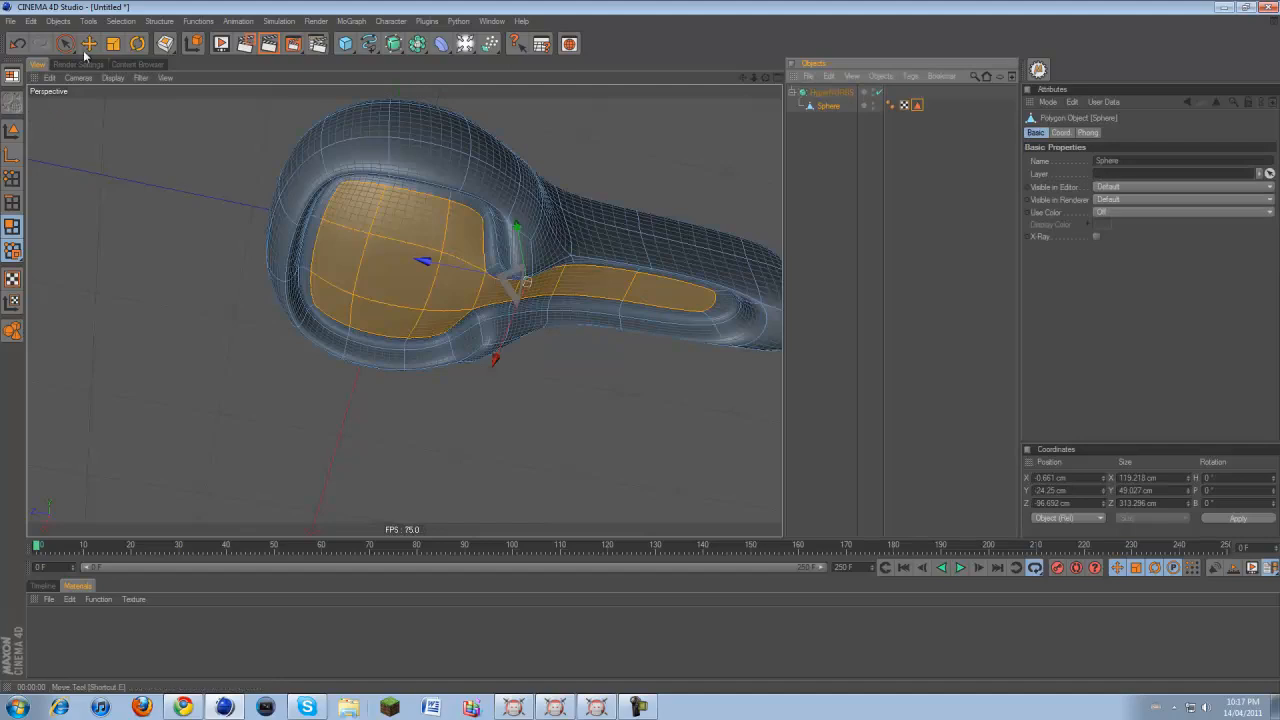
{"action": "left_click", "coordinate": [100, 120]}
Restore the stored underside polygons from the Sphere's Polygon Selection tag
{"action": "left_click", "coordinate": [917, 104]}
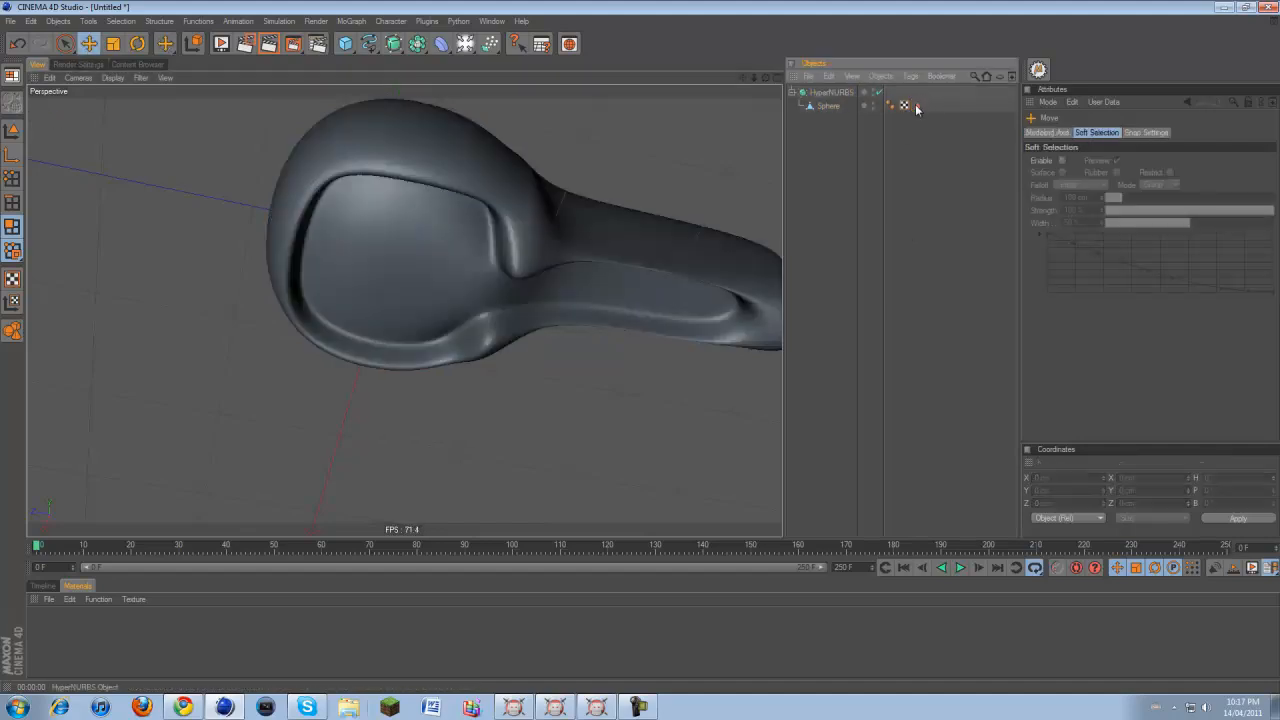
{"action": "left_click", "coordinate": [832, 93]}
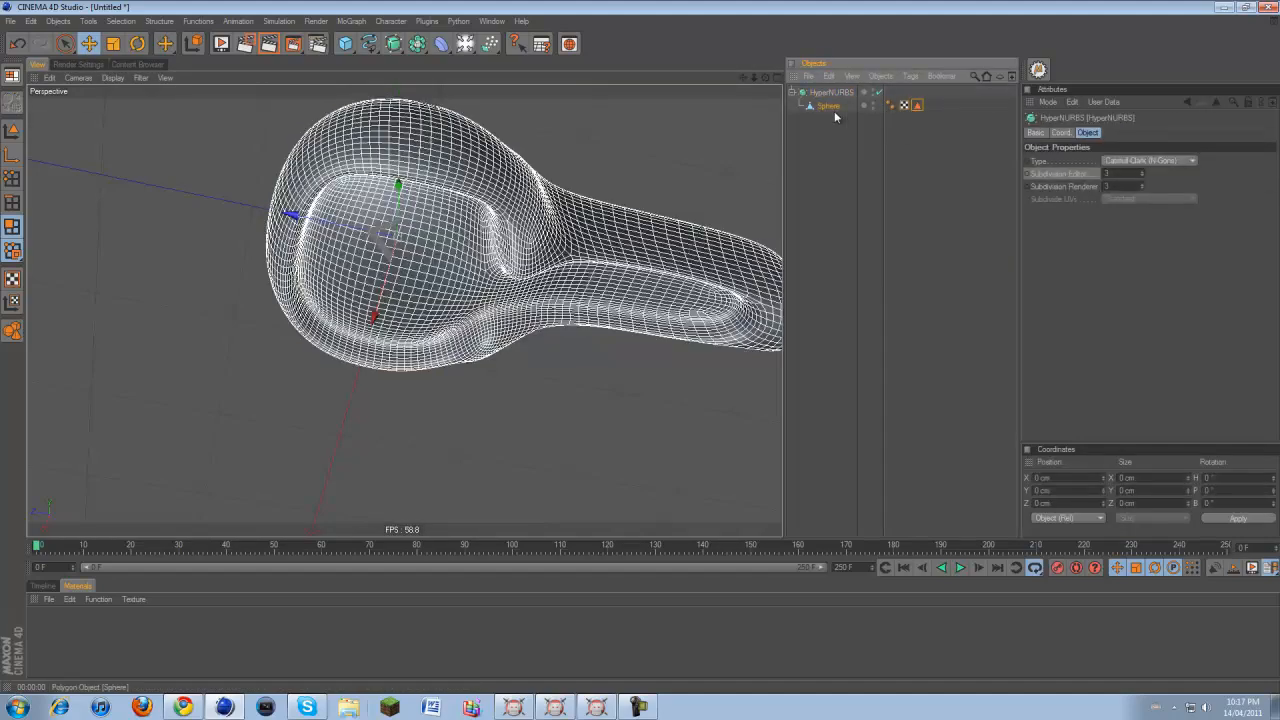
{"action": "left_click", "coordinate": [830, 106]}
{"action": "left_click", "coordinate": [916, 105]}
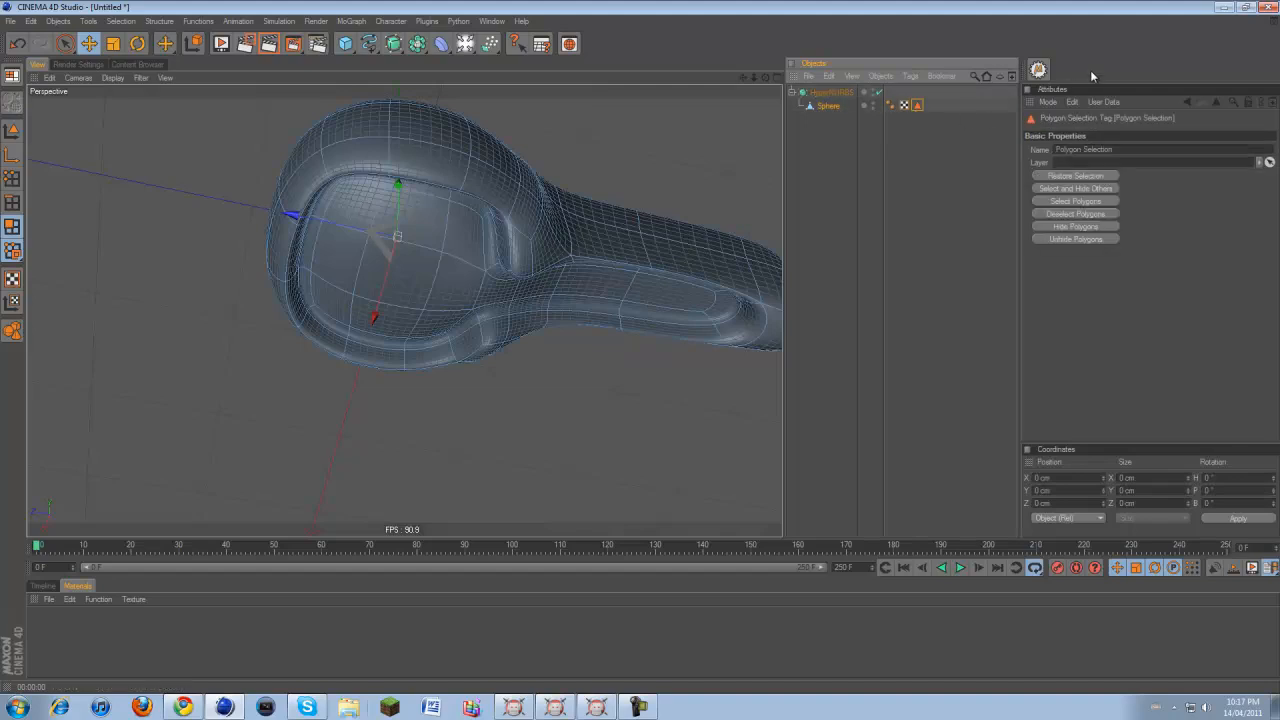
{"action": "left_click", "coordinate": [1098, 177]}
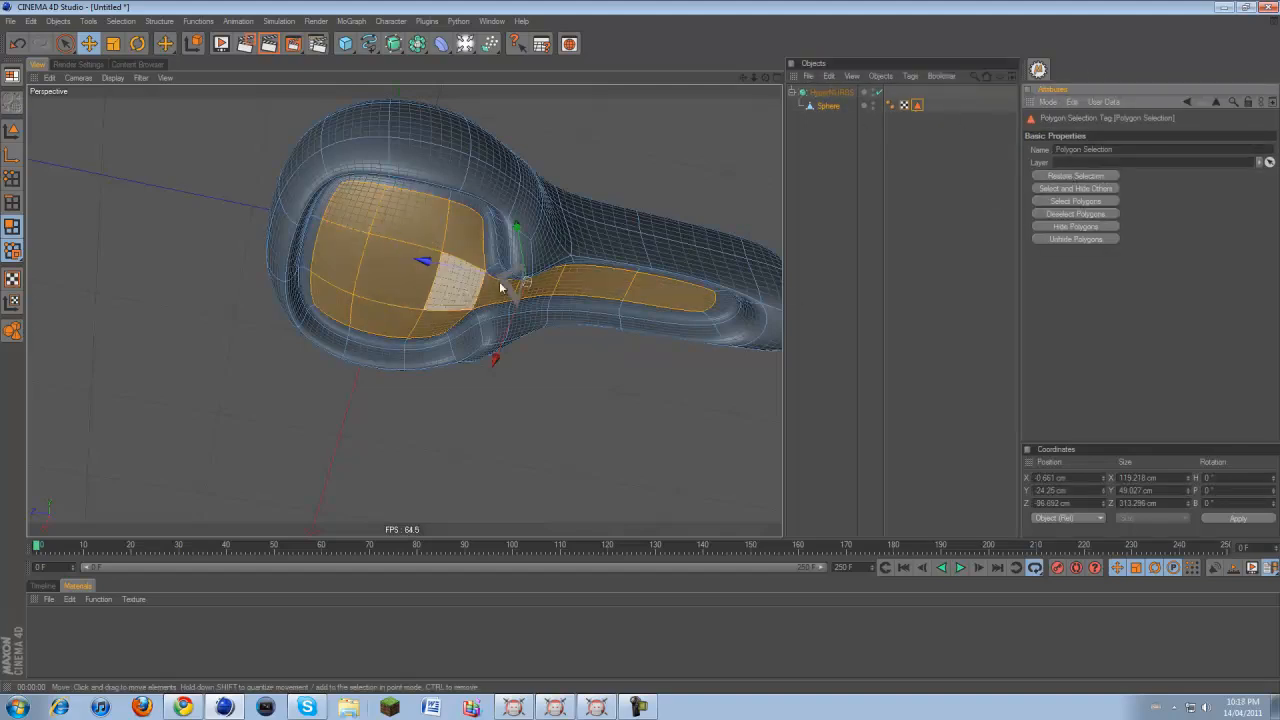
Deselect all objects and examine the smoothed recess on the underside
{"action": "left_click", "coordinate": [848, 160]}
{"action": "left_click", "coordinate": [829, 95]}
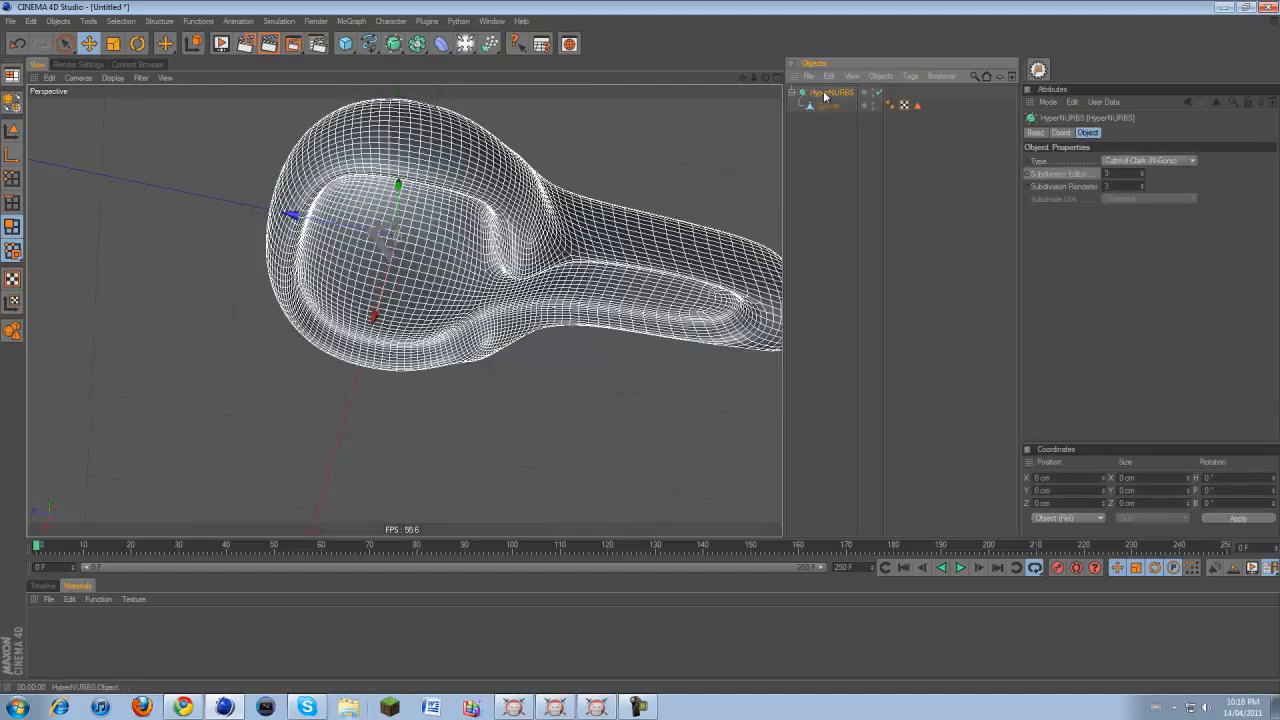
{"action": "left_click", "coordinate": [815, 176]}
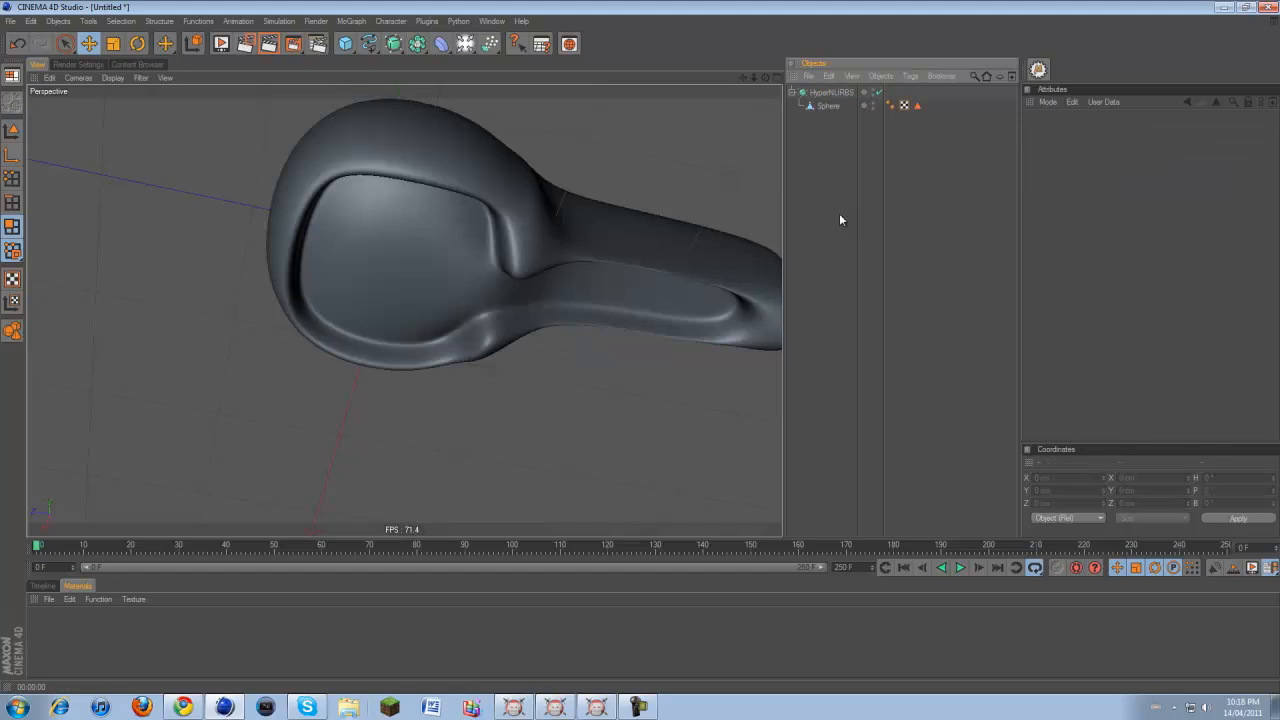
{"action": "left_click_drag", "start_coordinate": [766, 77], "coordinate": [637, 364]}
Select the two polygons on the flat end of the Sphere's arm
{"action": "left_click", "coordinate": [828, 105]}
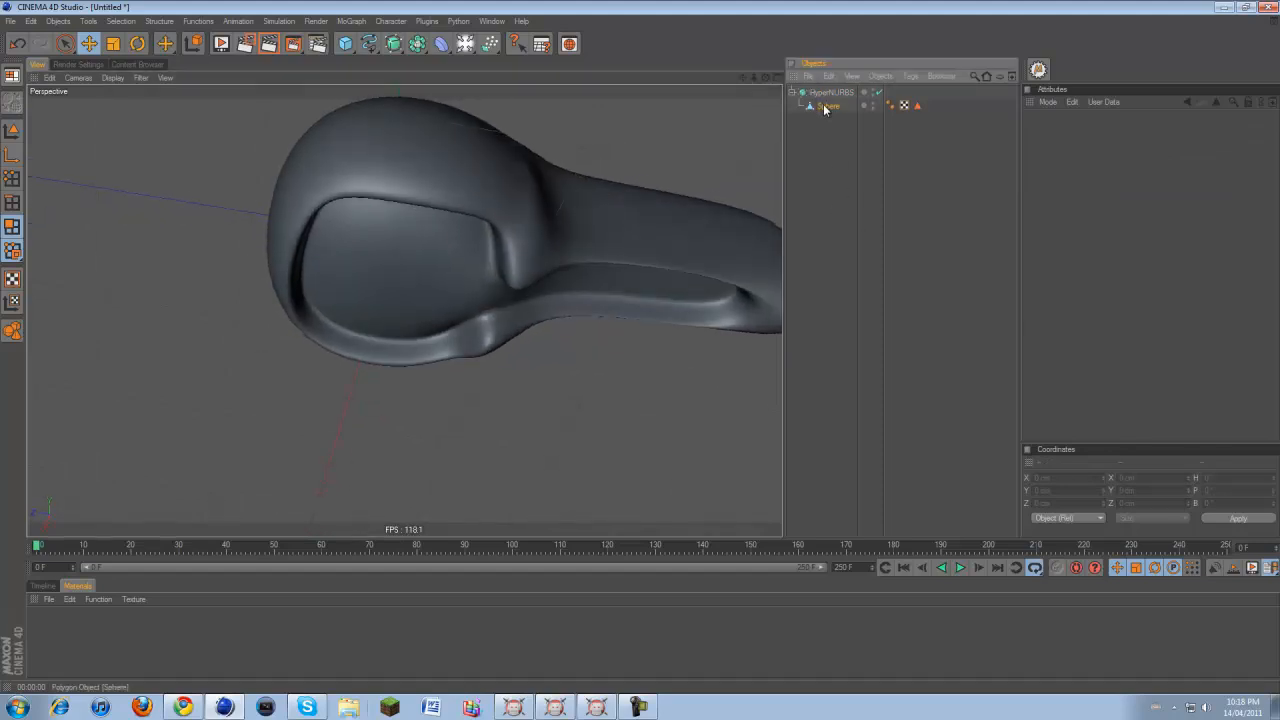
{"action": "left_click_drag", "start_coordinate": [766, 77], "coordinate": [475, 198]}
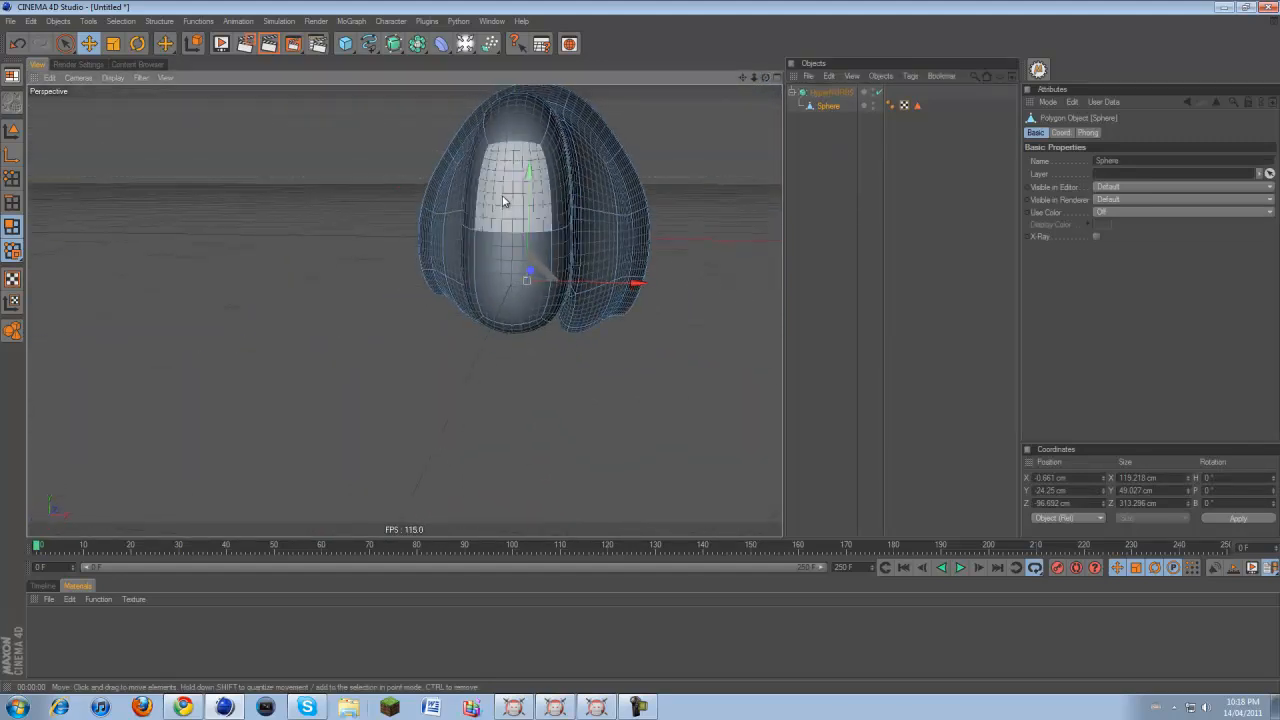
{"action": "left_click", "coordinate": [507, 188]}
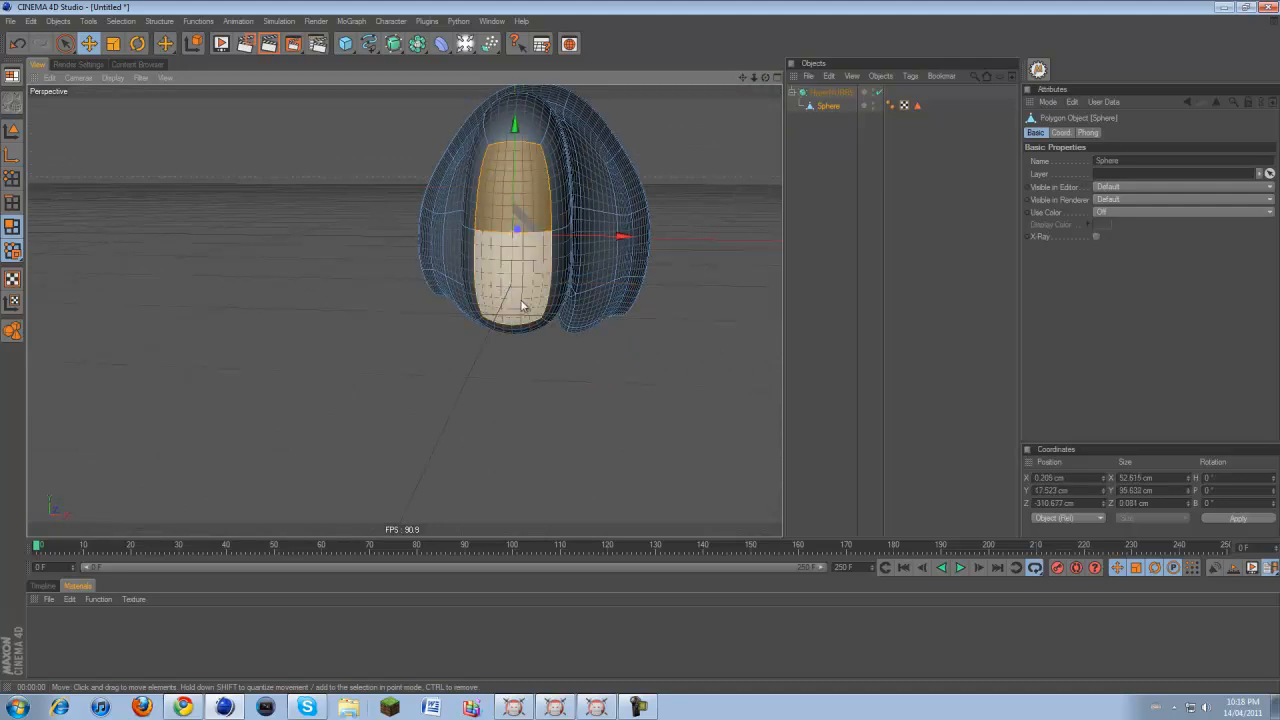
{"action": "left_click", "coordinate": [499, 285], "text": "shift"}
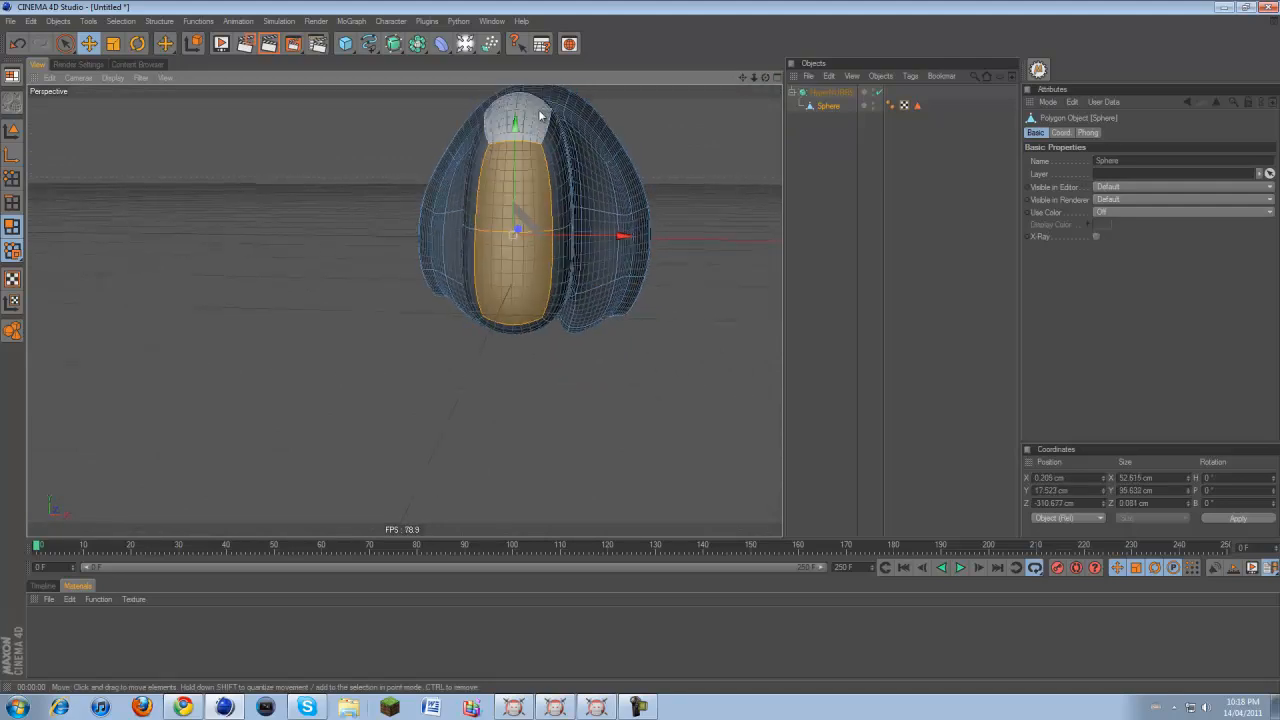
Try to extrude the arm's end polygons inward with an offset of -33.1 cm, and undo the extrusion
{"action": "right_click", "coordinate": [628, 378]}
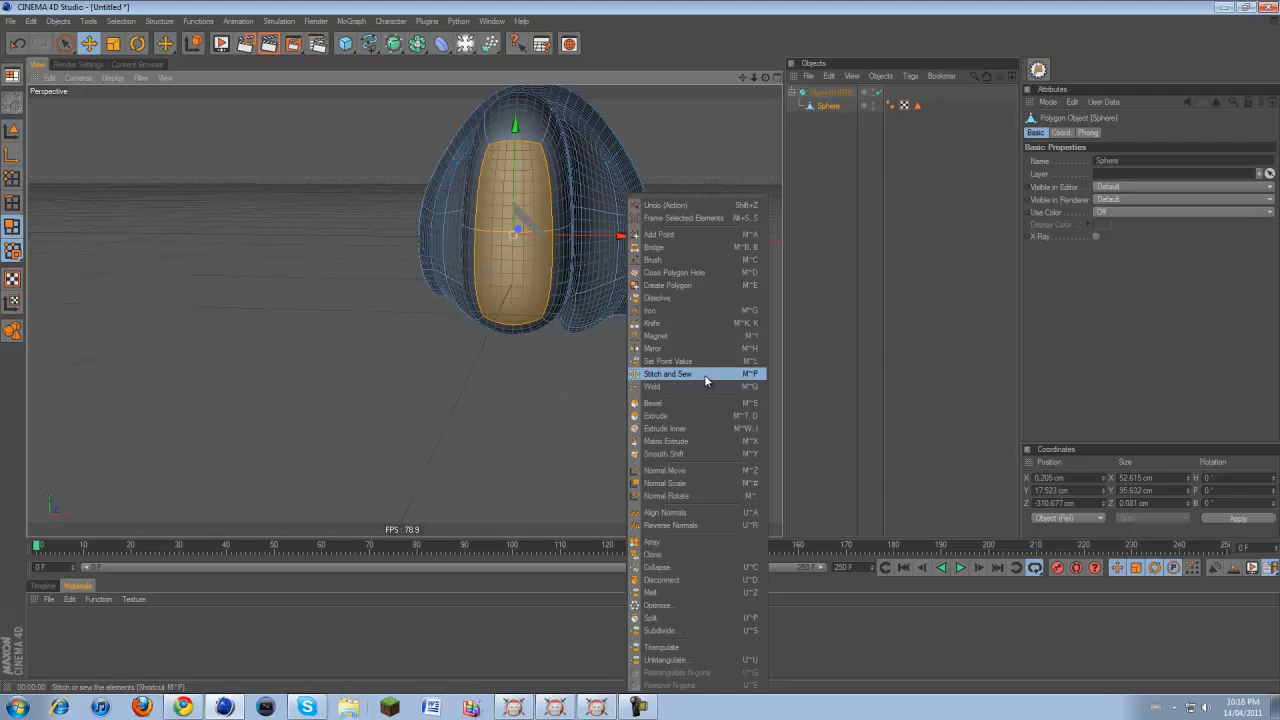
{"action": "left_click", "coordinate": [697, 427]}
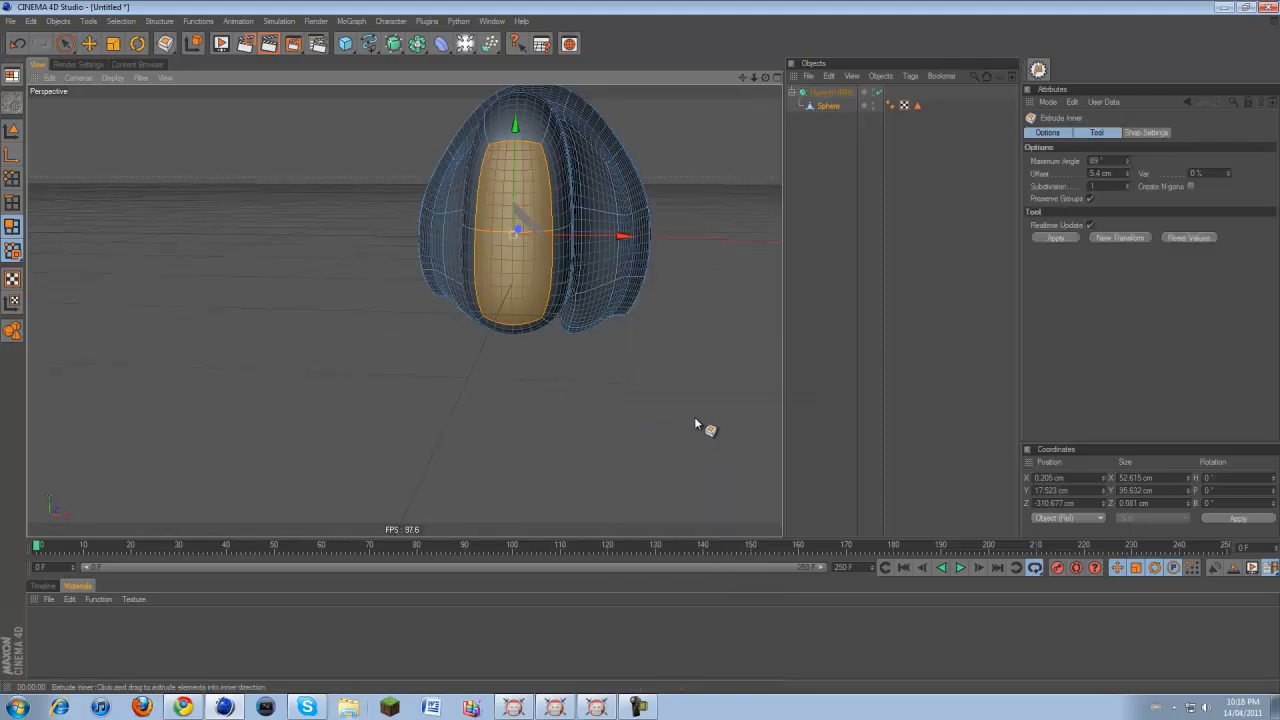
{"action": "right_click", "coordinate": [694, 416]}
{"action": "left_click", "coordinate": [729, 418]}
{"action": "left_click_drag", "start_coordinate": [729, 422], "coordinate": [761, 421]}
{"action": "key", "text": "ctrl+z"}
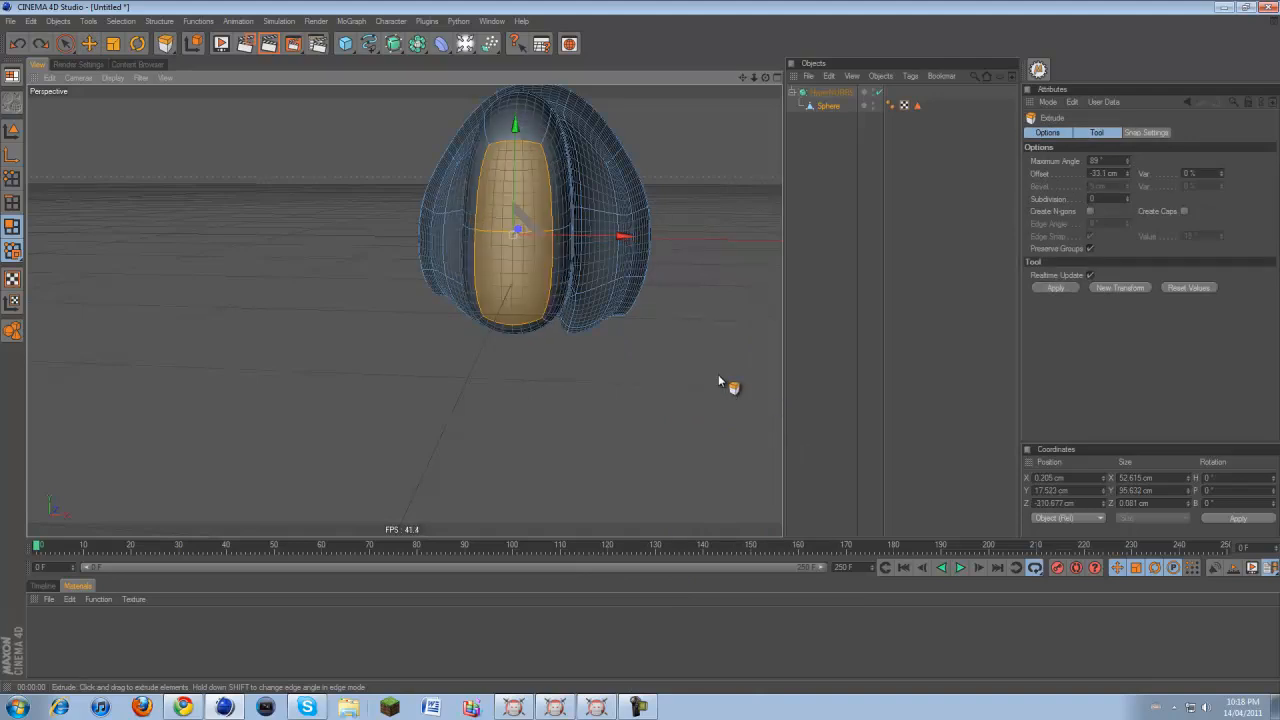
Inset the arm's end polygons to about 42 cm wide and extrude them inward with an offset of about -37.3 cm
{"action": "right_click", "coordinate": [690, 370]}
{"action": "left_click", "coordinate": [700, 423]}
{"action": "left_click_drag", "start_coordinate": [686, 415], "coordinate": [638, 347]}
{"action": "right_click", "coordinate": [705, 428]}
{"action": "left_click", "coordinate": [712, 415]}
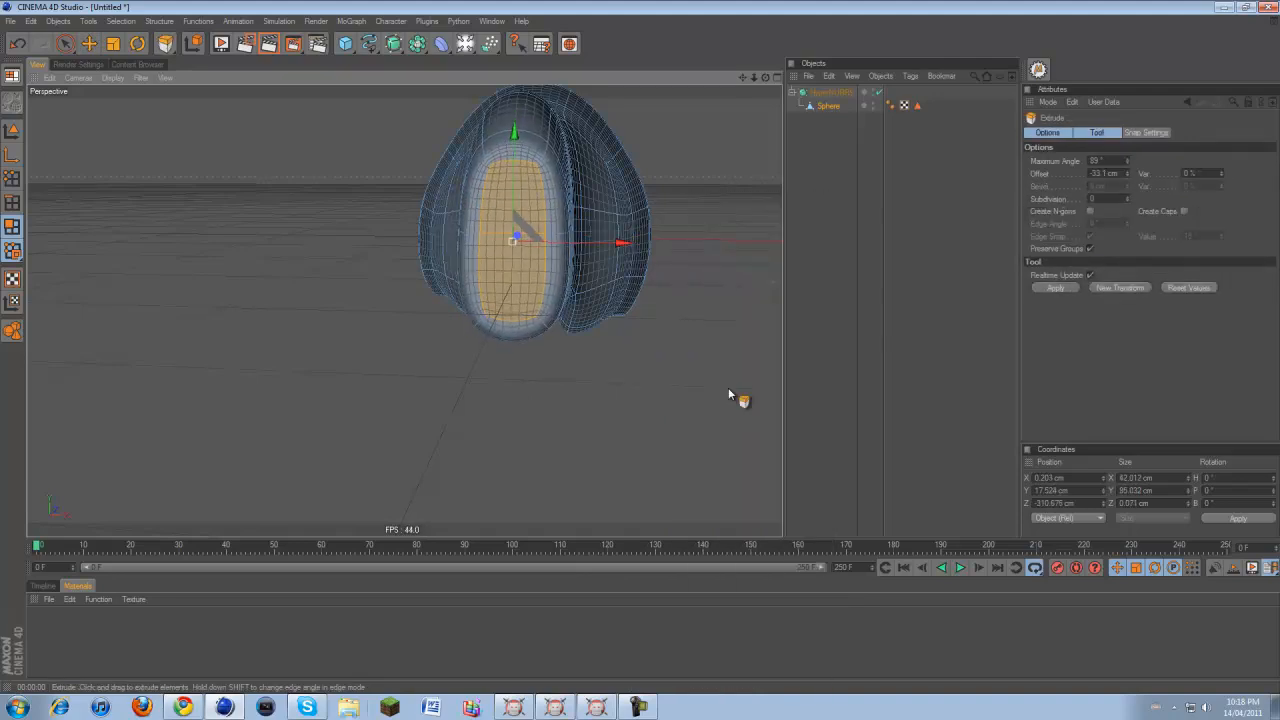
{"action": "left_click_drag", "start_coordinate": [744, 384], "coordinate": [646, 357]}
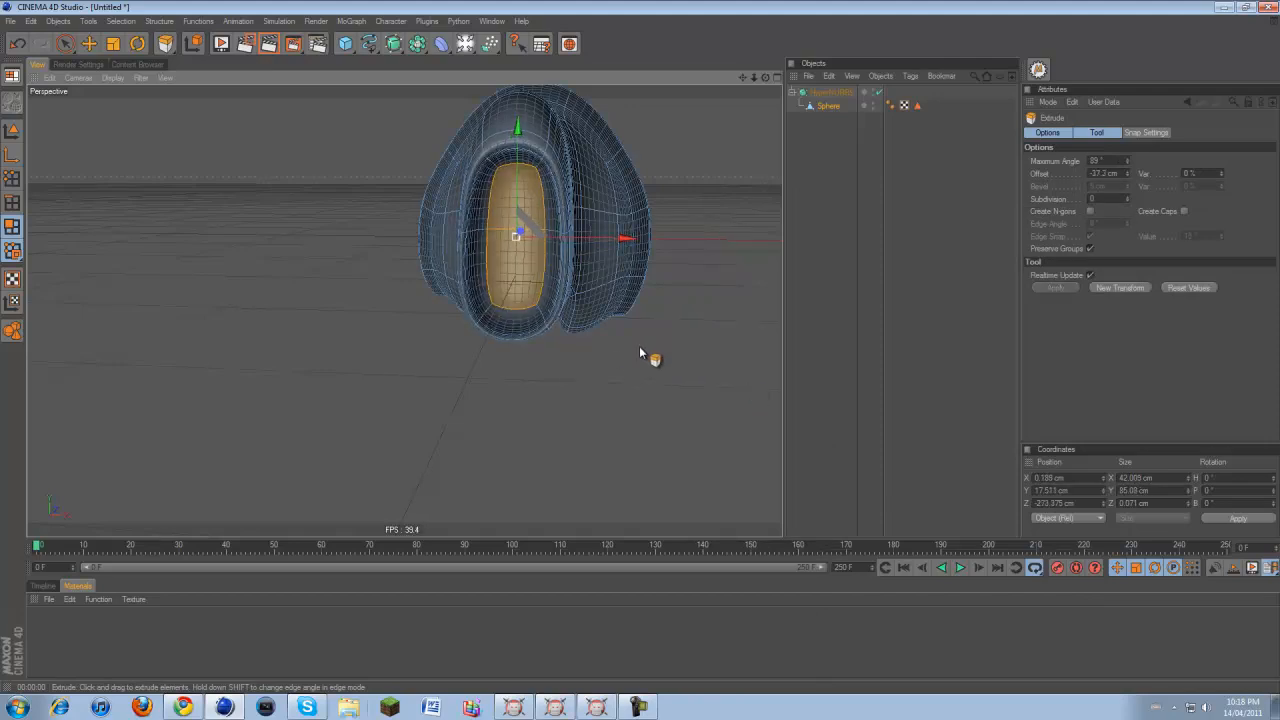
Inset the polygons at the bottom of the arm's end recess by about 2.5 cm with Extrude Inner
{"action": "right_click", "coordinate": [752, 387]}
{"action": "left_click", "coordinate": [782, 428]}
{"action": "left_click_drag", "start_coordinate": [700, 400], "coordinate": [638, 346]}
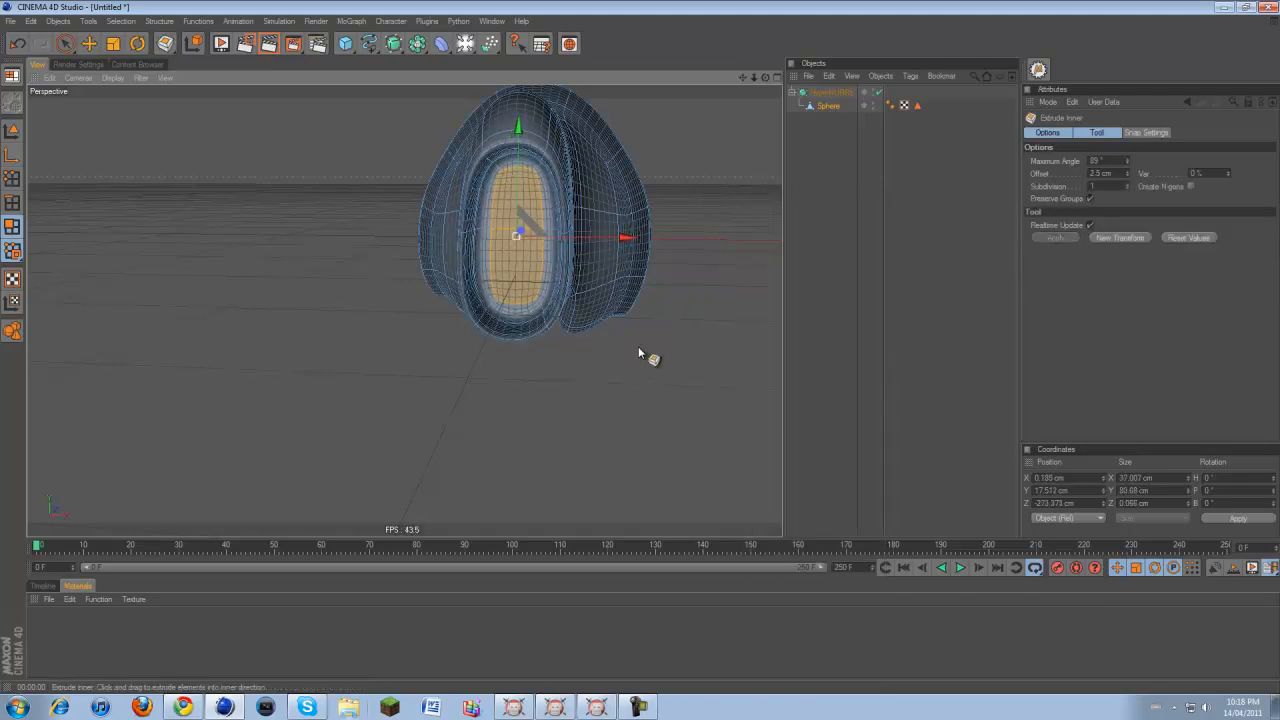
{"action": "left_click_drag", "start_coordinate": [766, 78], "coordinate": [614, 306]}
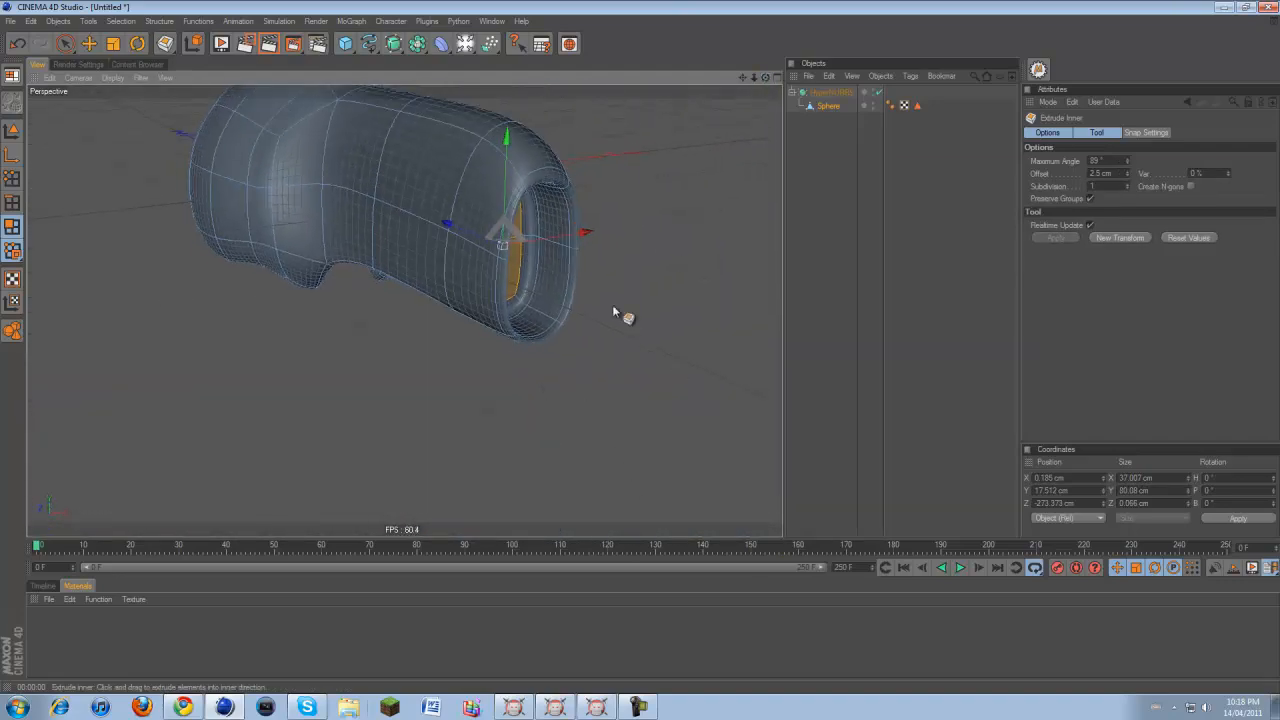
Store the selected polygons at the bottom of the arm's end recess as a new polygon selection tag on the Sphere
{"action": "right_click", "coordinate": [607, 320]}
{"action": "left_click", "coordinate": [155, 21]}
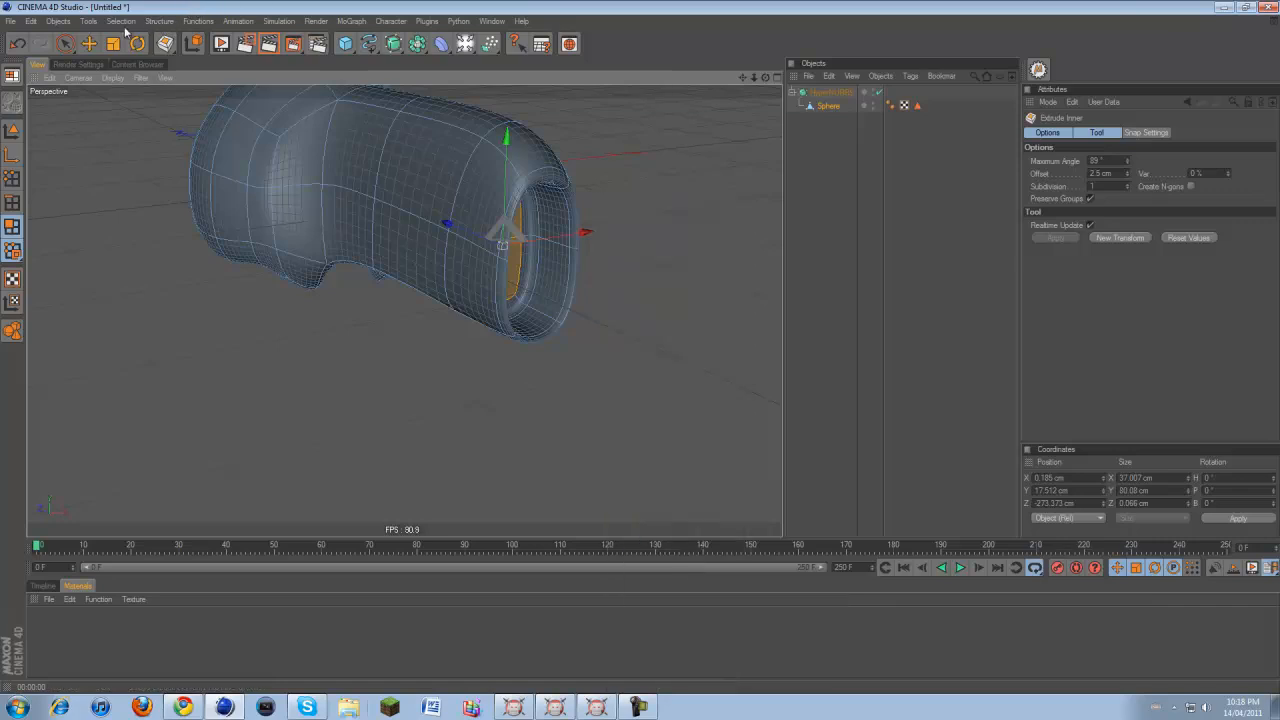
{"action": "left_click", "coordinate": [121, 21]}
{"action": "left_click", "coordinate": [135, 337]}
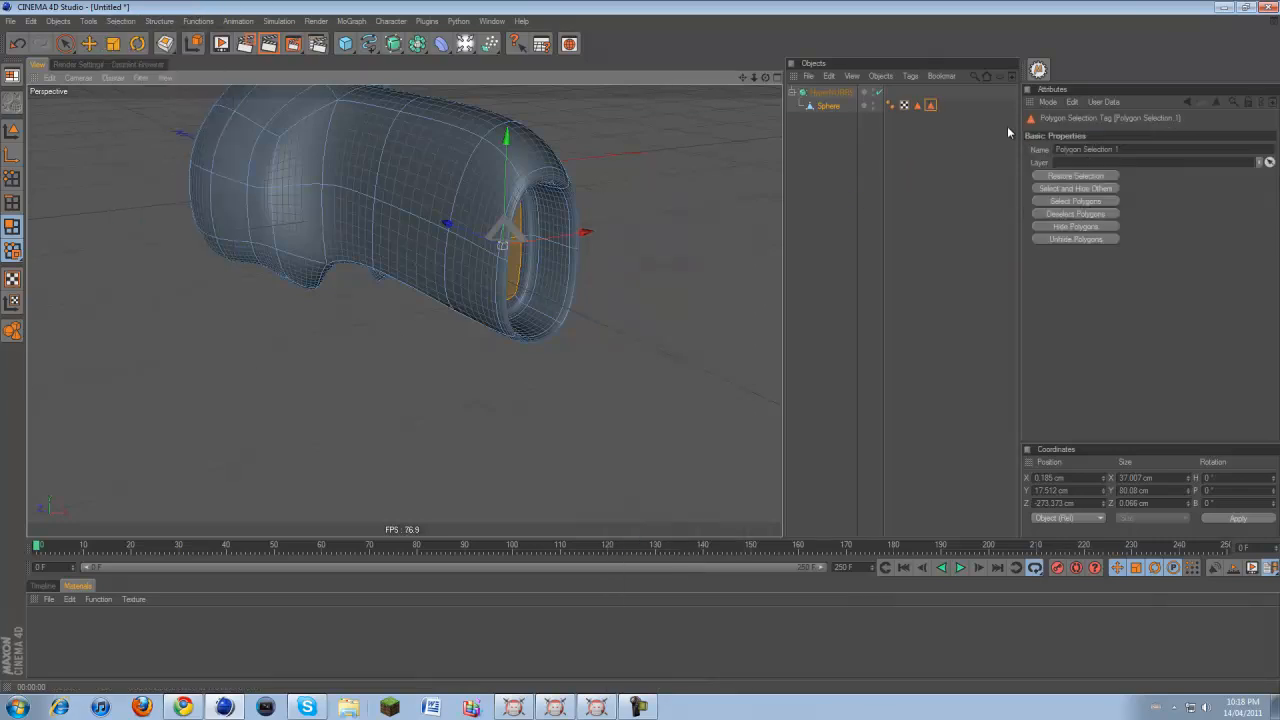
{"action": "left_click", "coordinate": [812, 105]}
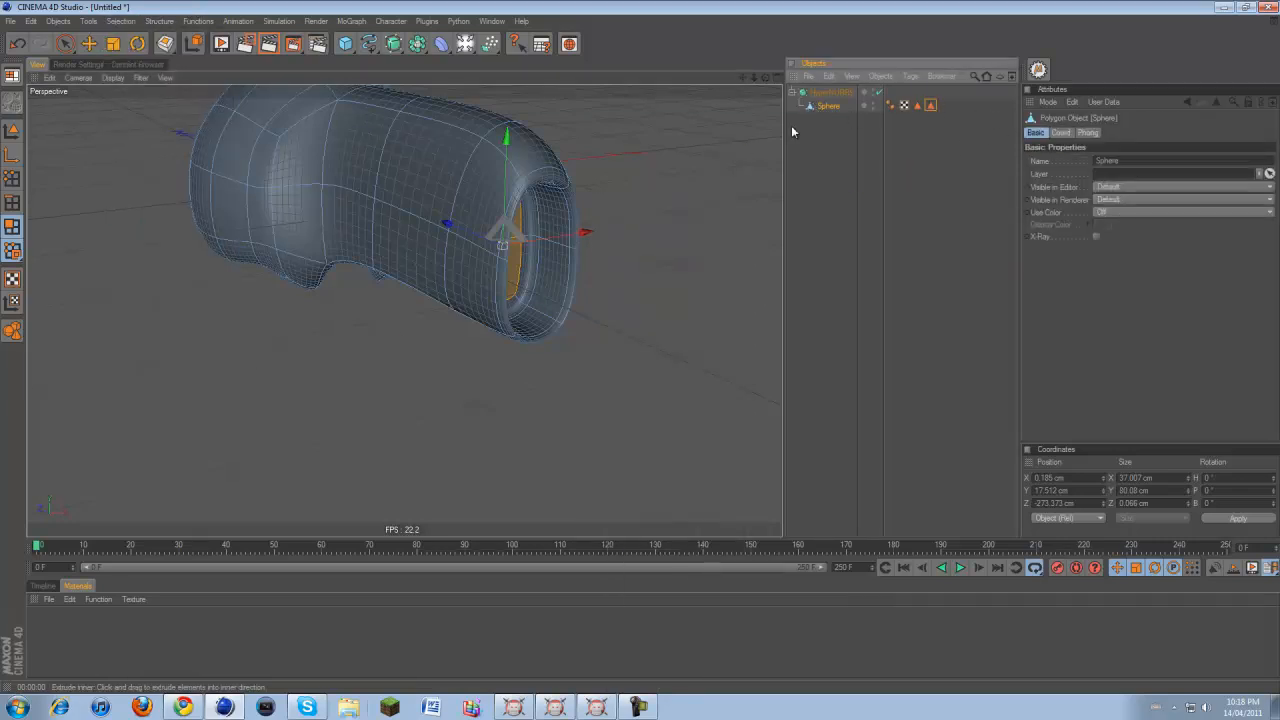
Convert the HyperNURBS with its Sphere child into a single editable polygon object
{"action": "left_click_drag", "start_coordinate": [764, 79], "coordinate": [647, 353]}
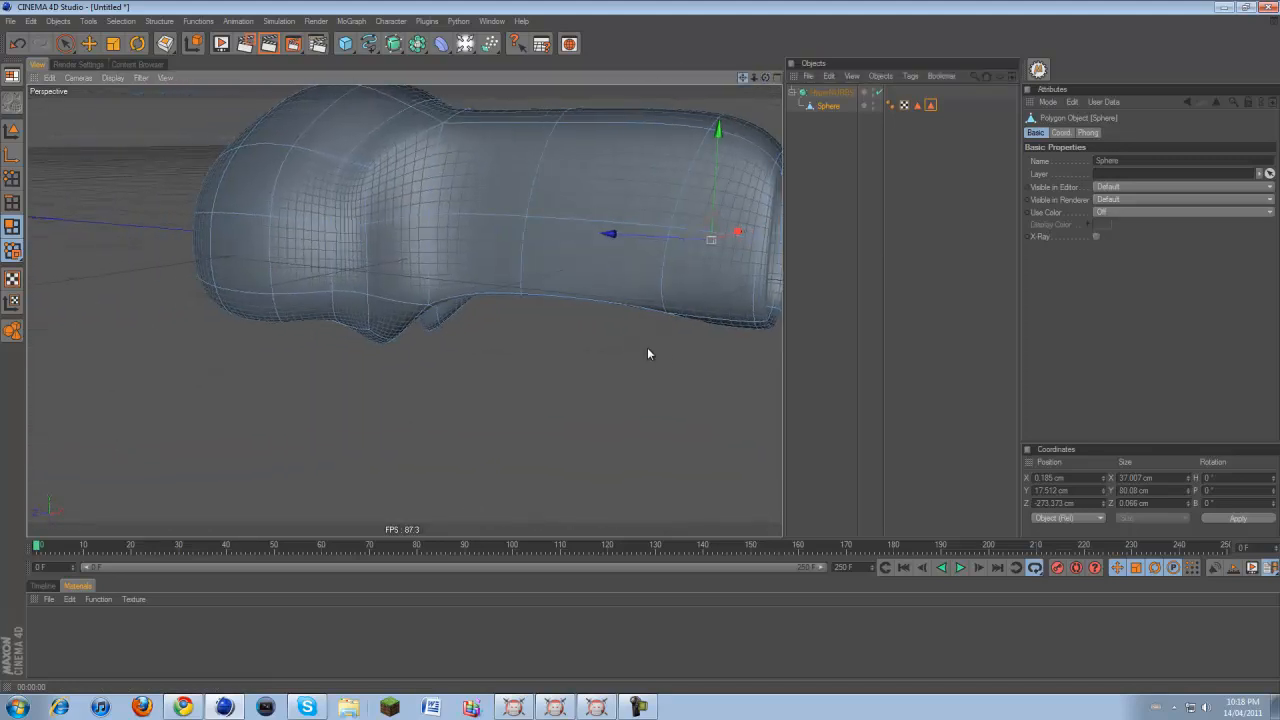
{"action": "left_click_drag", "start_coordinate": [766, 77], "coordinate": [638, 351]}
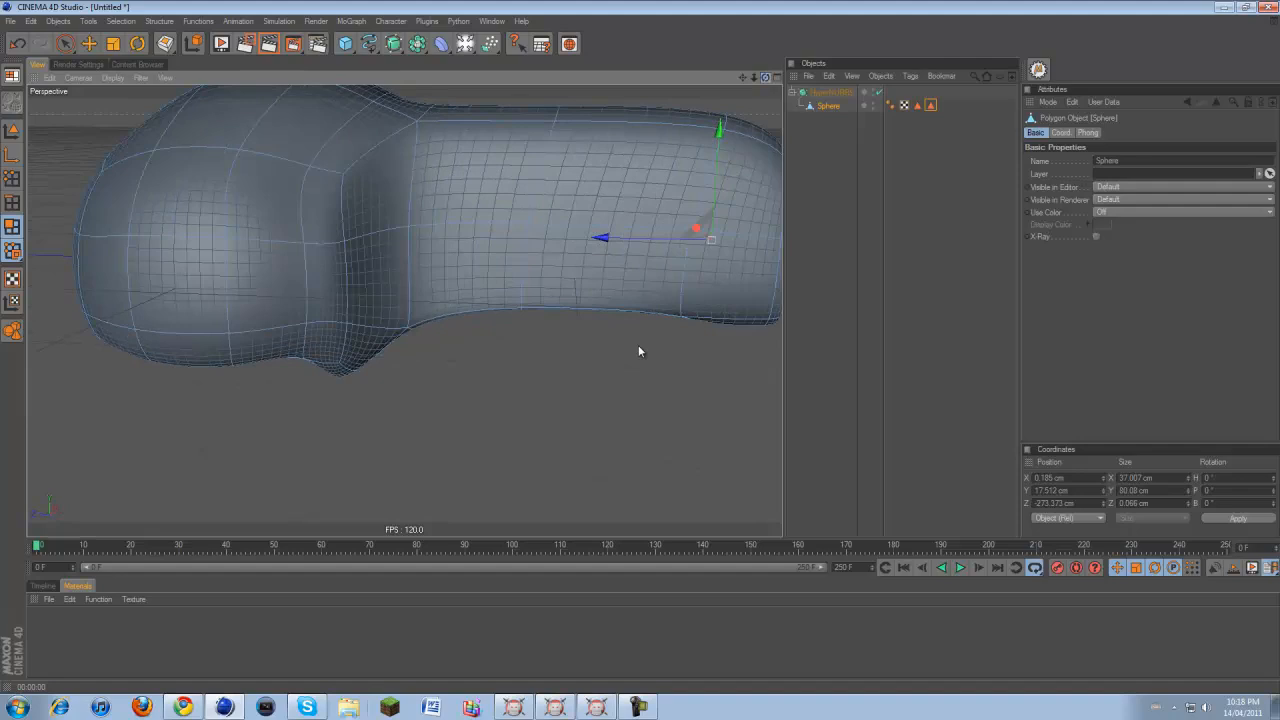
{"action": "left_click", "coordinate": [806, 93]}
{"action": "left_click", "coordinate": [791, 93]}
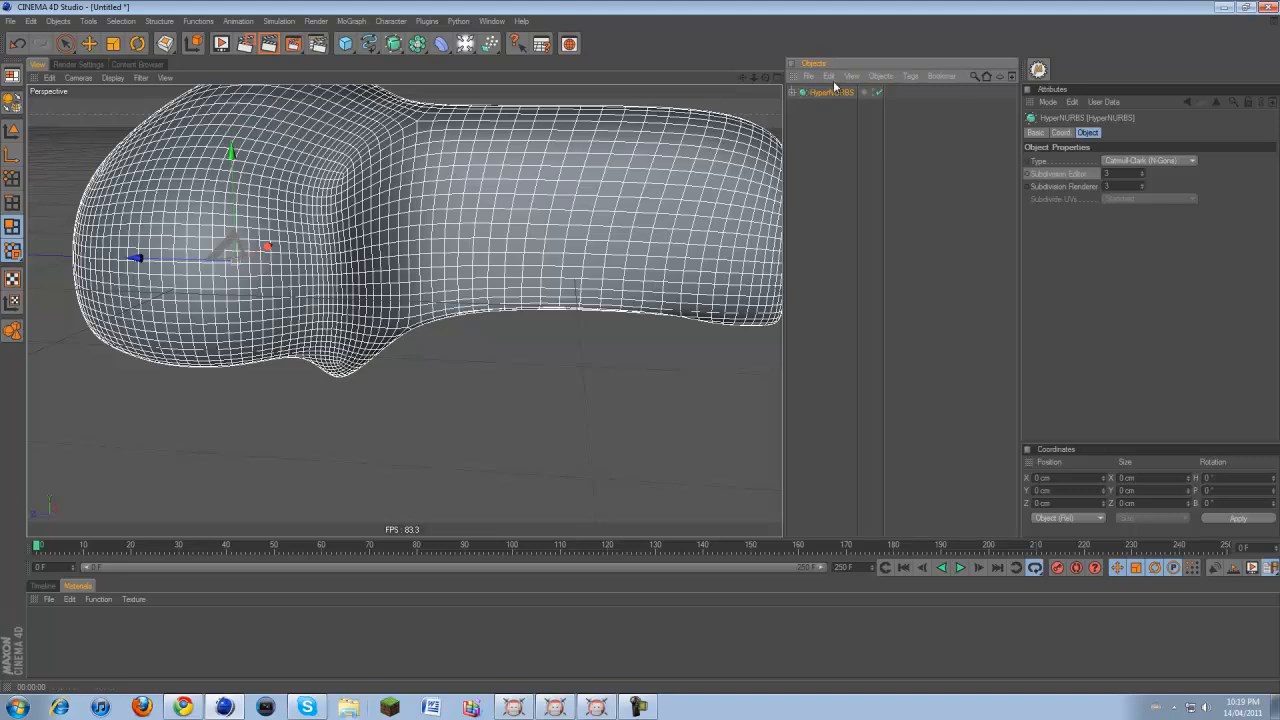
{"action": "left_click", "coordinate": [17, 104]}
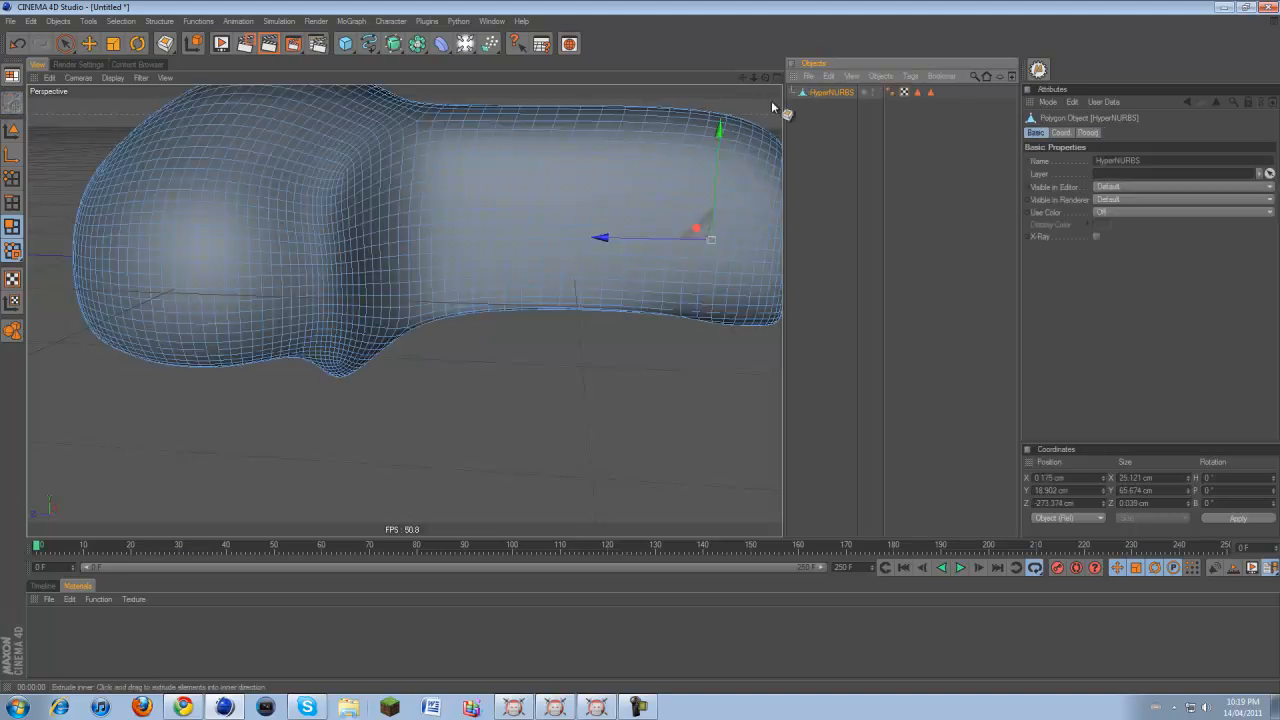
{"action": "scroll", "coordinate": [636, 172], "scroll_direction": "down", "scroll_amount": 3}
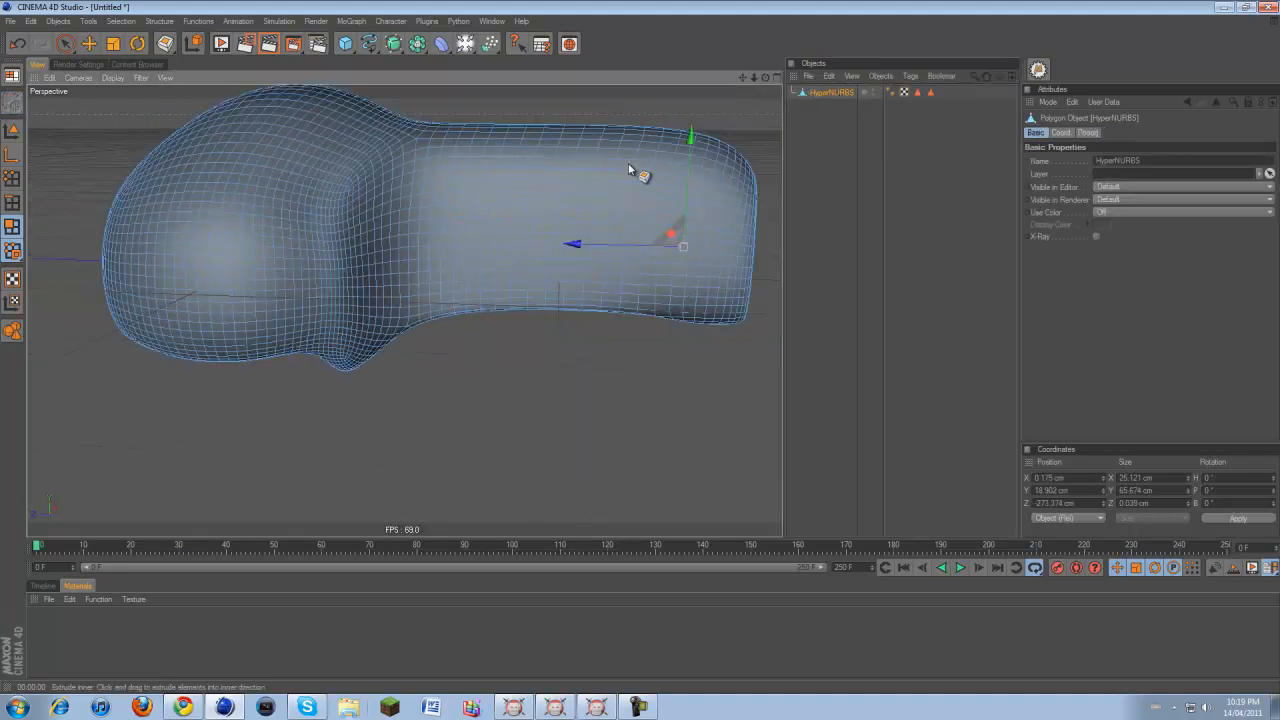
{"action": "left_click", "coordinate": [822, 95]}
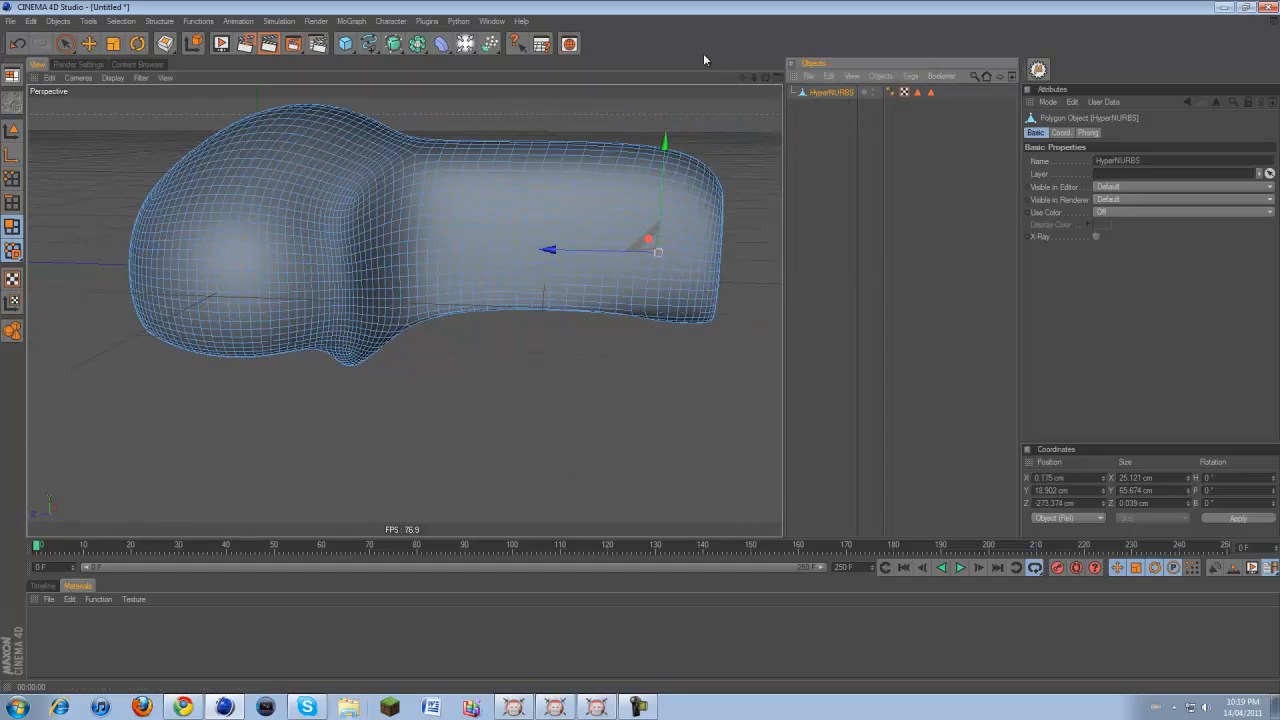
Select one vertical polygon loop near the rounded head's outer end with Loop Selection
{"action": "left_click_drag", "start_coordinate": [765, 77], "coordinate": [641, 352]}
{"action": "left_click", "coordinate": [121, 21]}
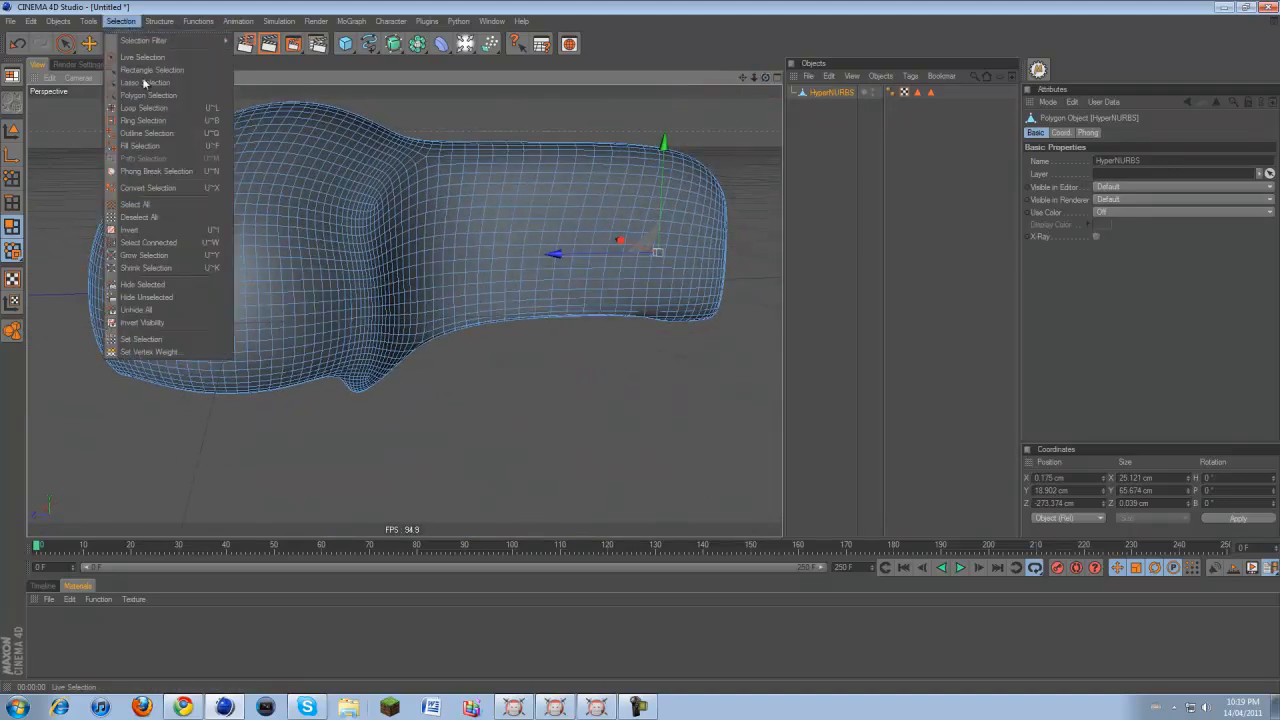
{"action": "left_click", "coordinate": [142, 107]}
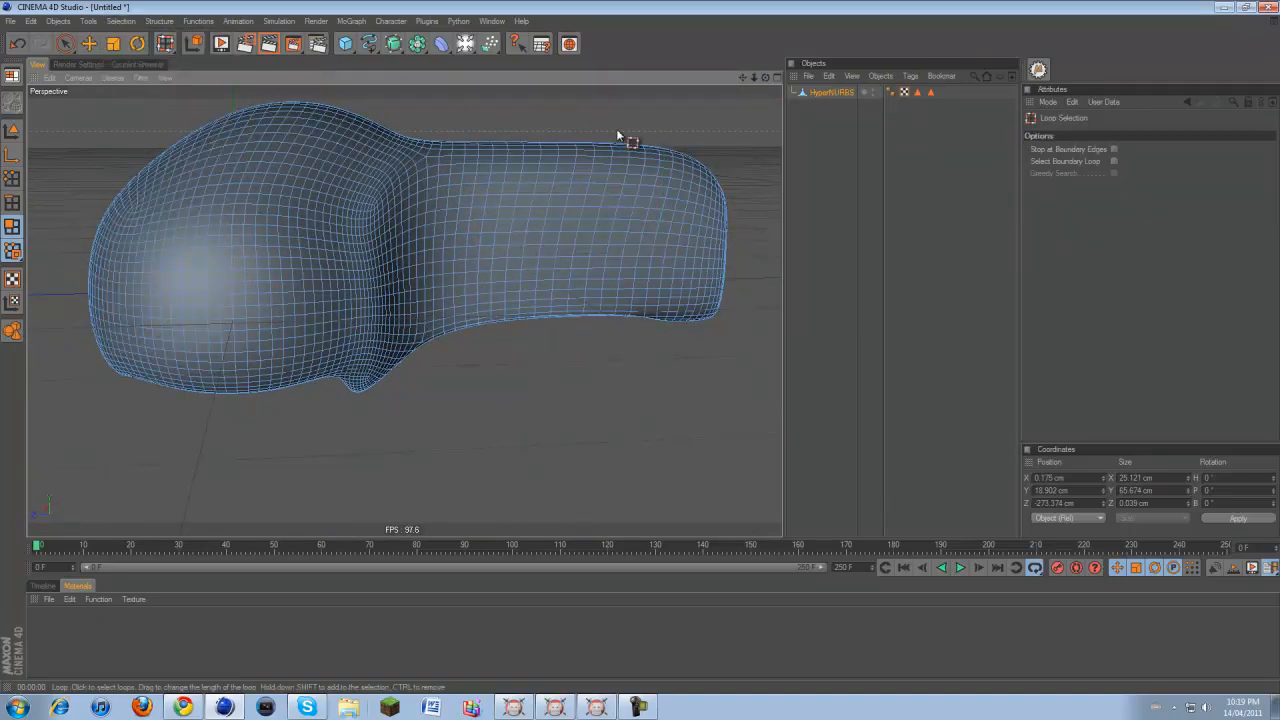
{"action": "left_click_drag", "start_coordinate": [743, 78], "coordinate": [641, 353]}
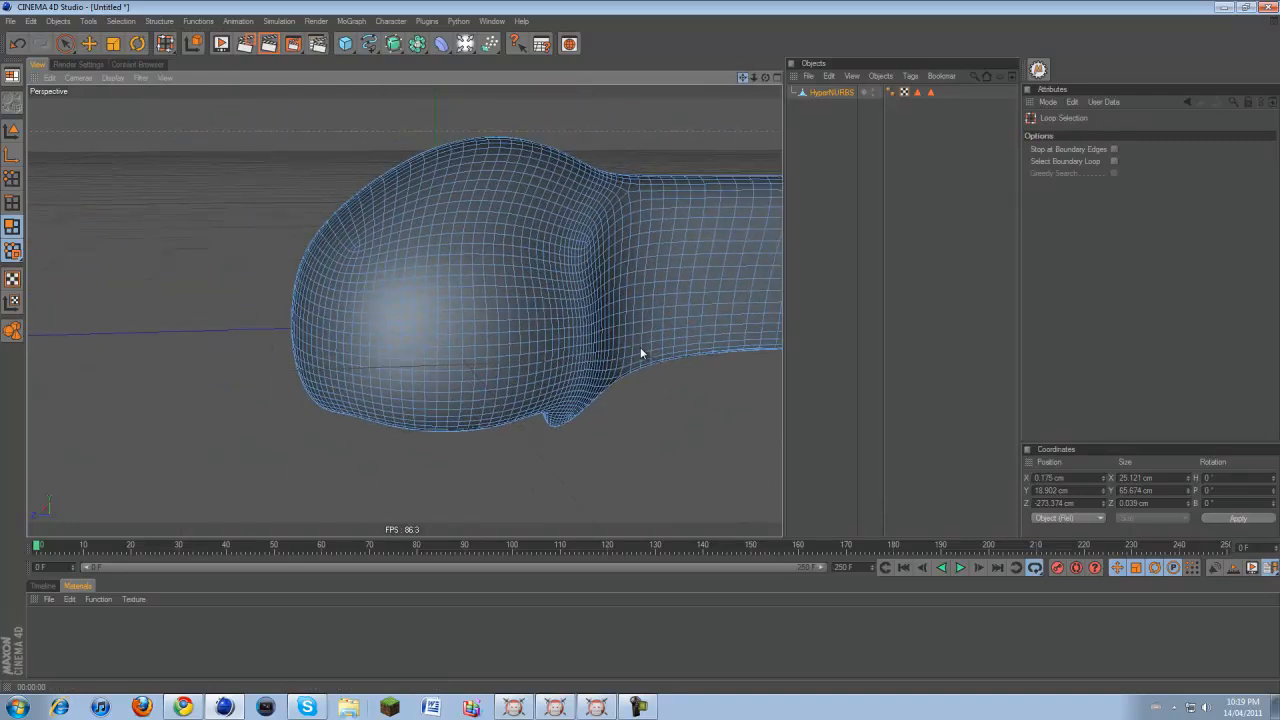
{"action": "left_click", "coordinate": [362, 247]}
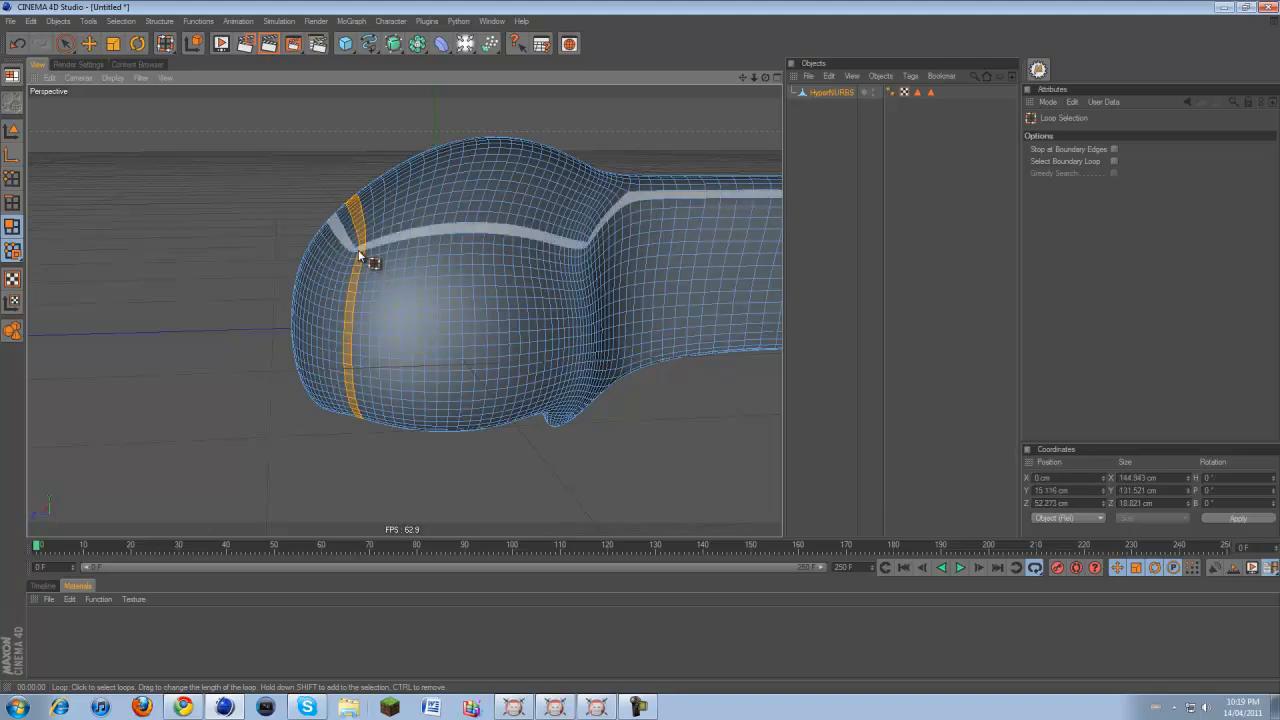
{"action": "left_click", "coordinate": [358, 255]}
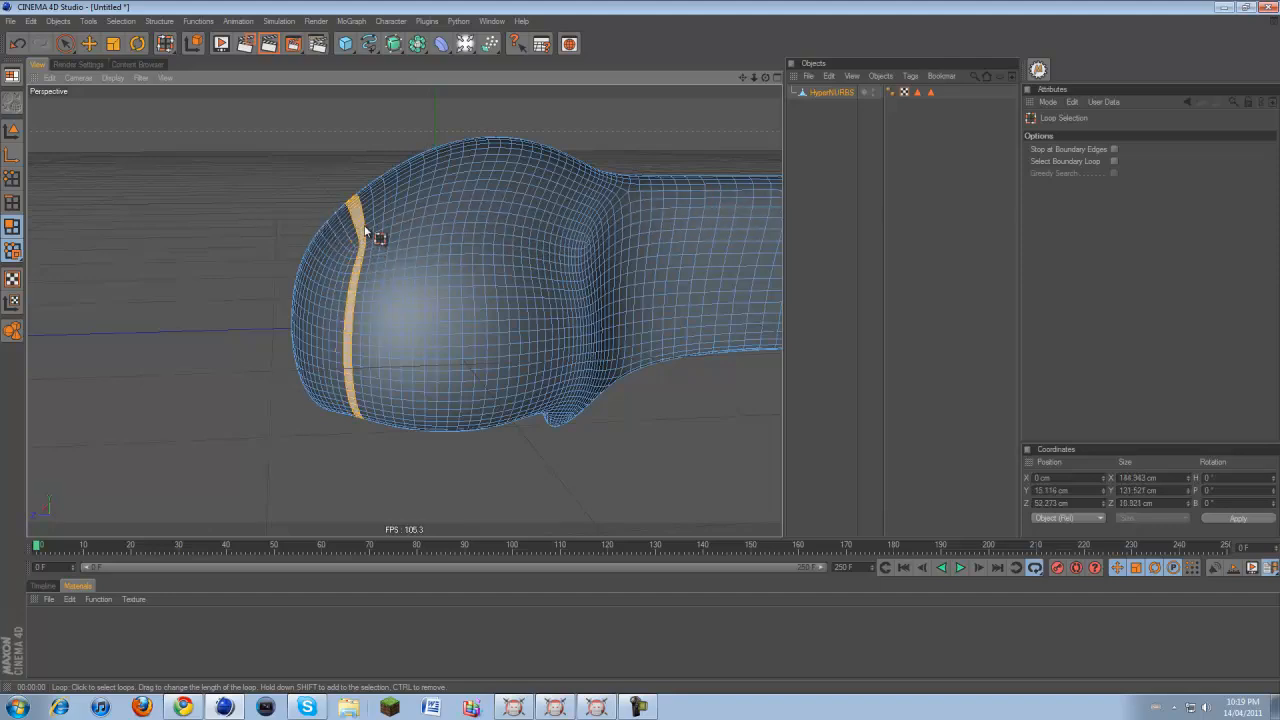
{"action": "left_click", "coordinate": [351, 261]}
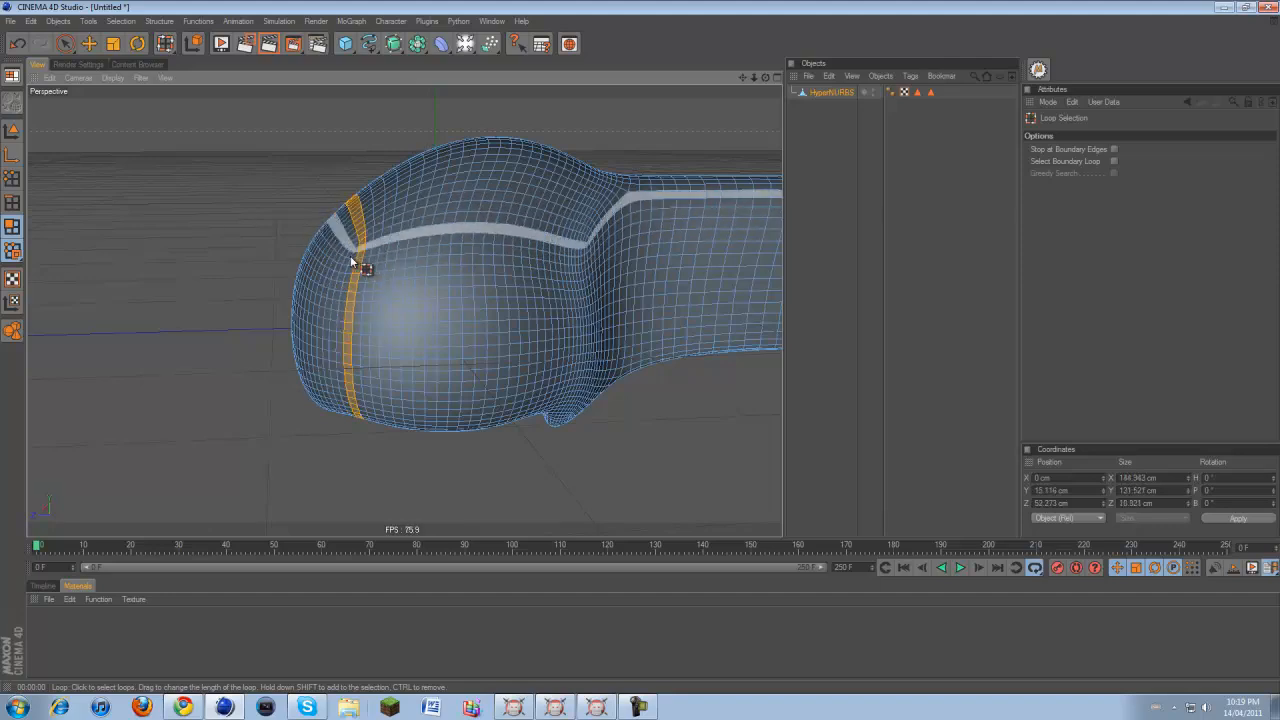
Add every second vertical polygon loop to the selection, from the head's outer end to its middle
{"action": "left_click", "coordinate": [377, 212], "text": "shift"}
{"action": "left_click", "coordinate": [392, 214], "text": "shift"}
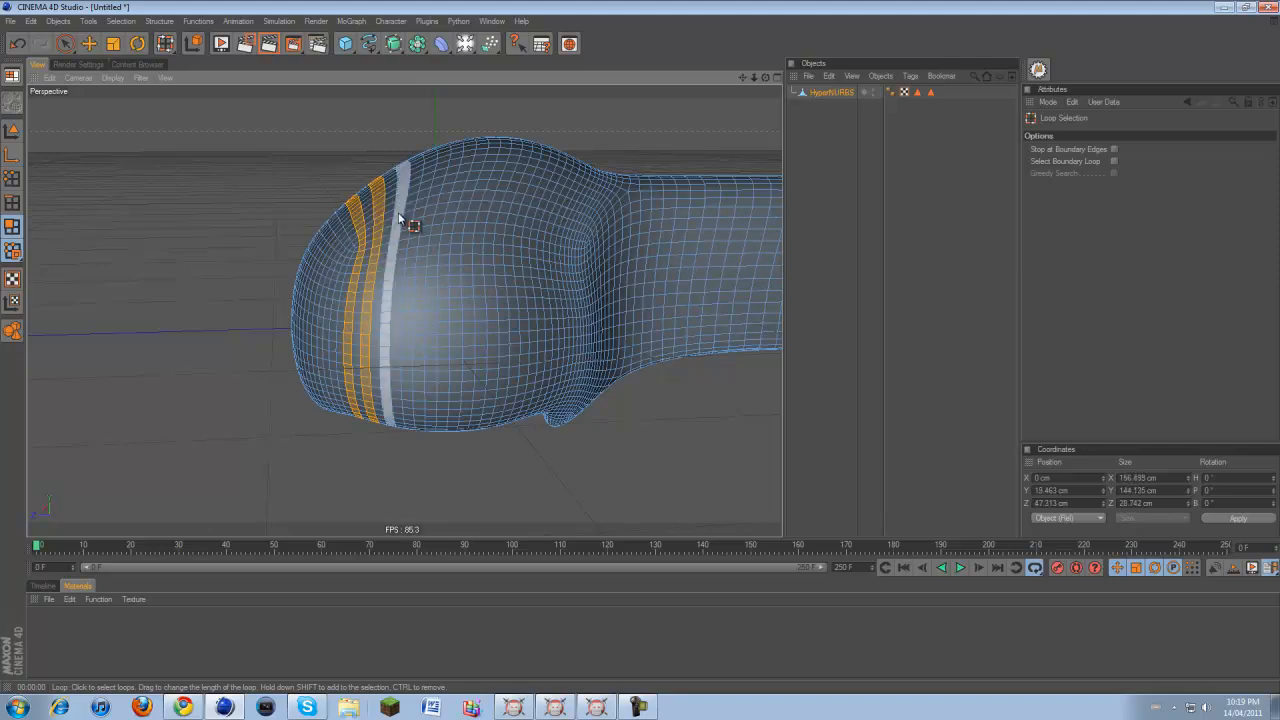
{"action": "left_click", "coordinate": [407, 215], "text": "shift"}
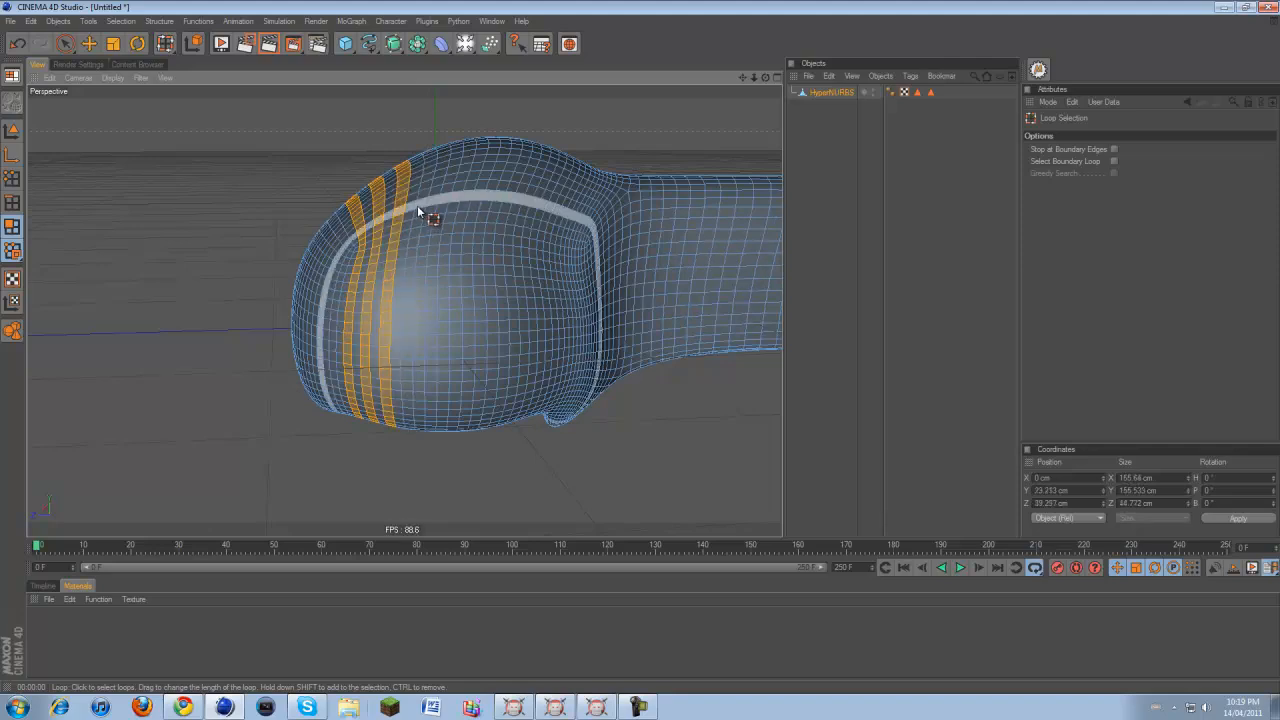
{"action": "left_click", "coordinate": [421, 208], "text": "shift"}
{"action": "left_click", "coordinate": [444, 217], "text": "shift"}
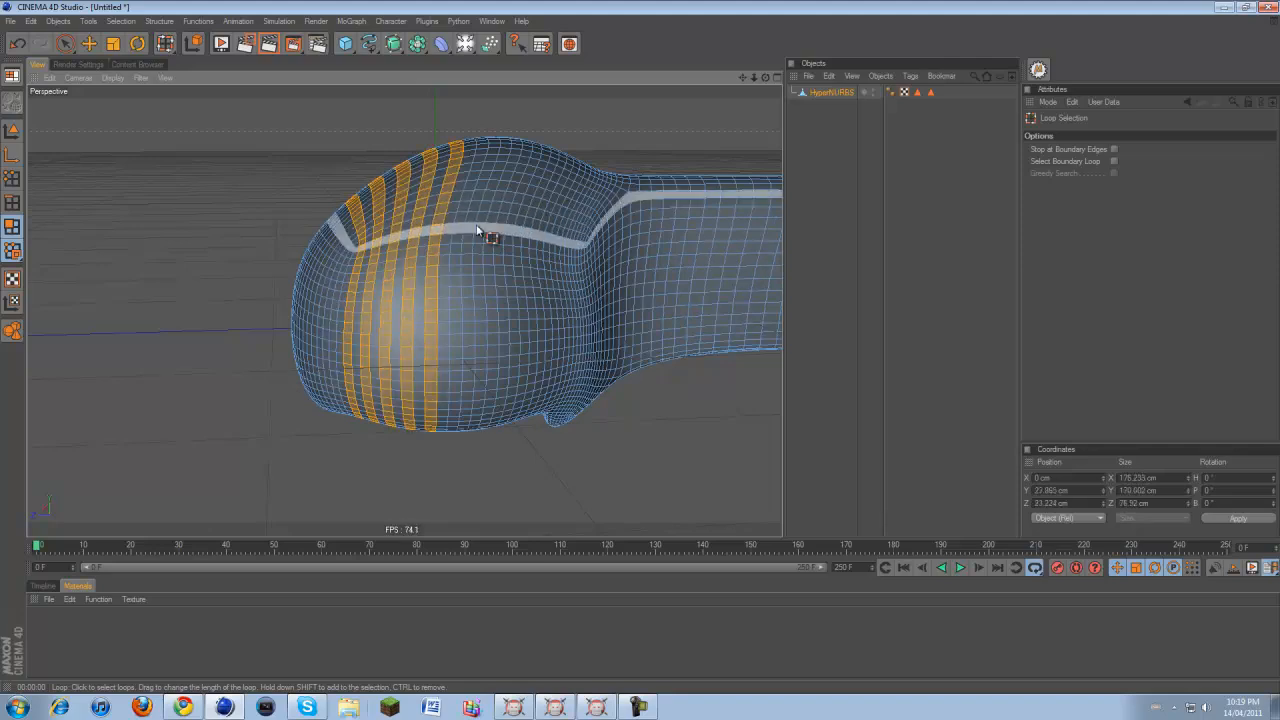
{"action": "left_click", "coordinate": [471, 214], "text": "shift"}
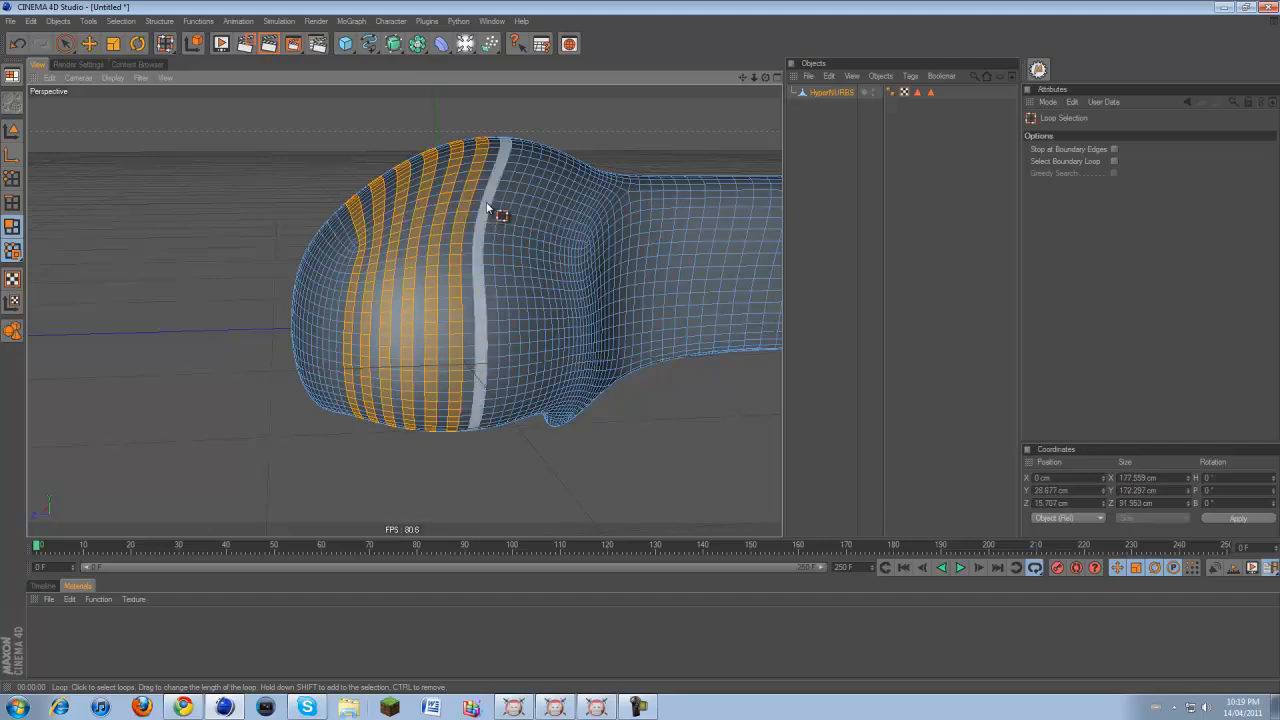
Continue adding alternate vertical polygon loops from the middle of the head towards the arm
{"action": "left_click", "coordinate": [487, 203], "text": "shift"}
{"action": "left_click", "coordinate": [511, 192], "text": "shift"}
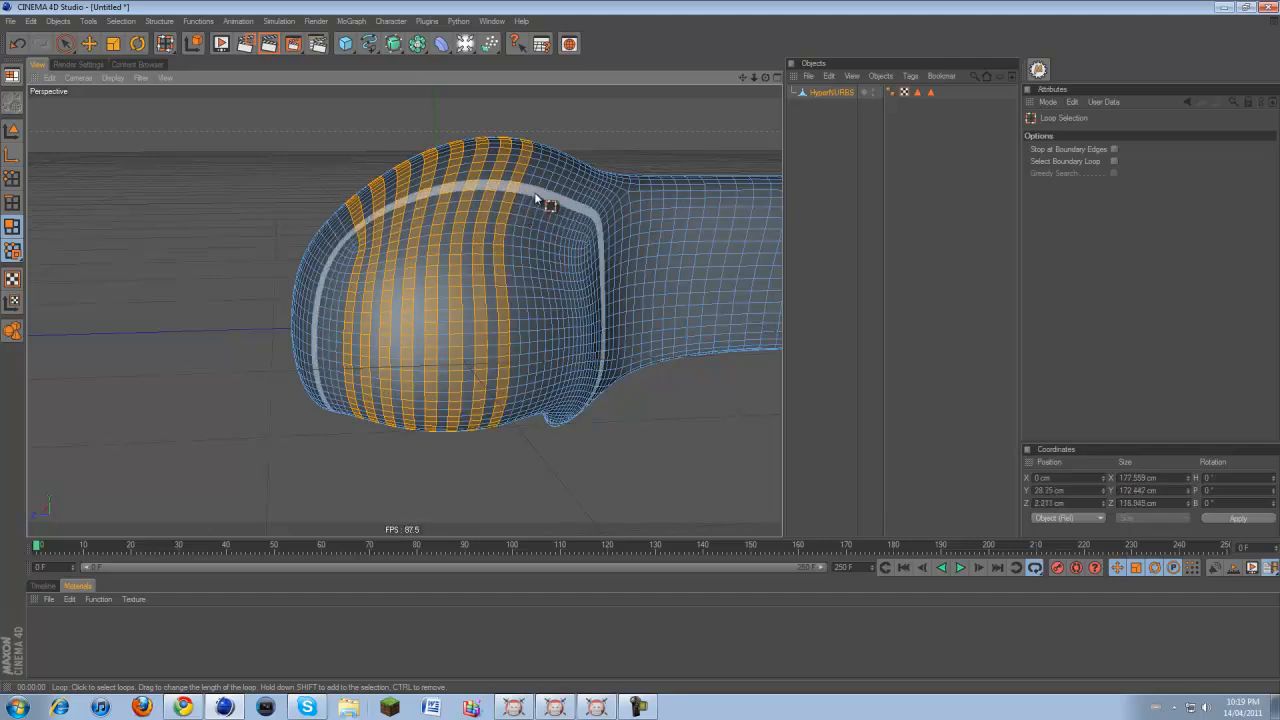
{"action": "left_click", "coordinate": [529, 194], "text": "shift"}
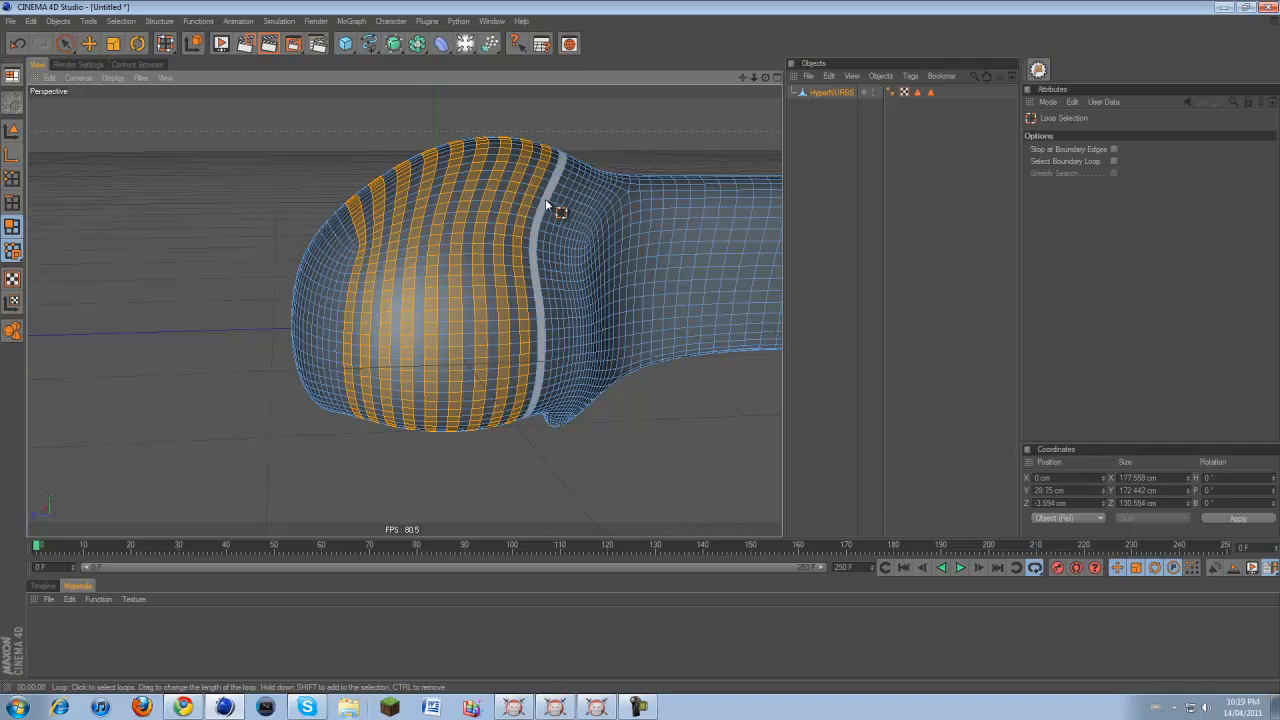
{"action": "left_click", "coordinate": [546, 200], "text": "shift"}
{"action": "left_click", "coordinate": [564, 206], "text": "shift"}
{"action": "left_click", "coordinate": [577, 213], "text": "shift"}
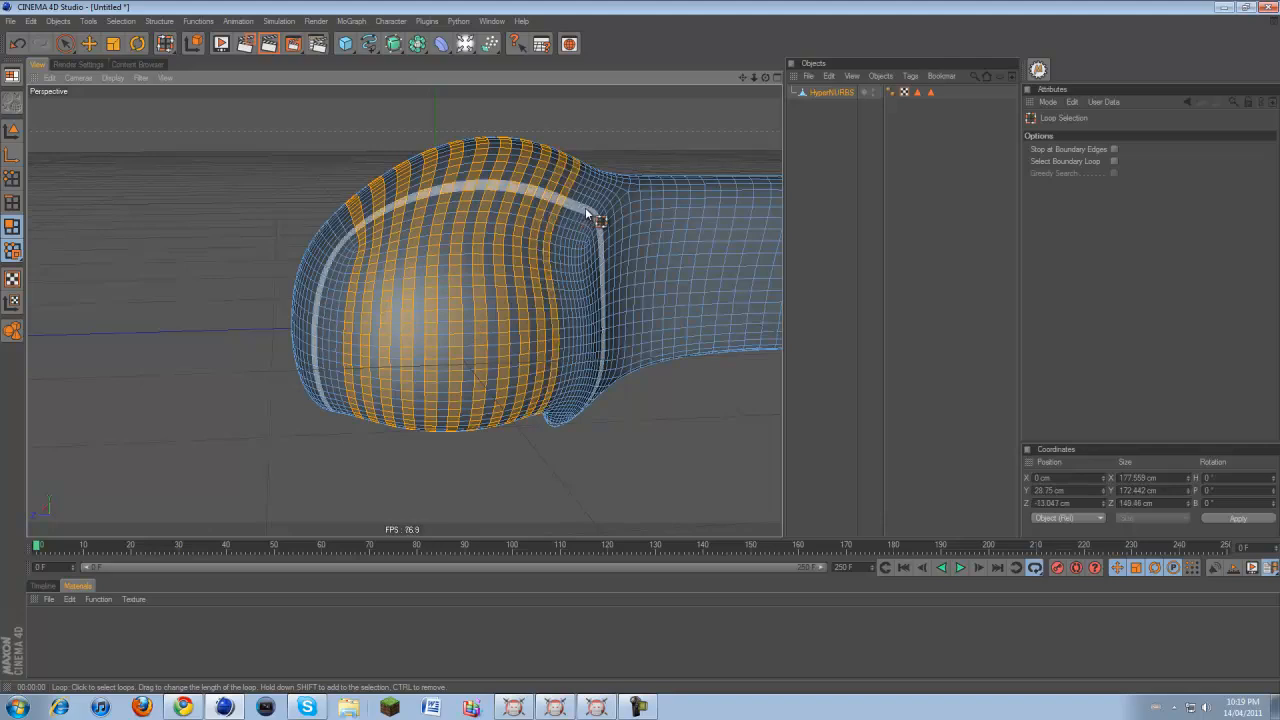
Extend the striped selection with further alternate polygon loops in the concave transition where the head narrows towards the arm
{"action": "left_click_drag", "start_coordinate": [766, 80], "coordinate": [640, 345]}
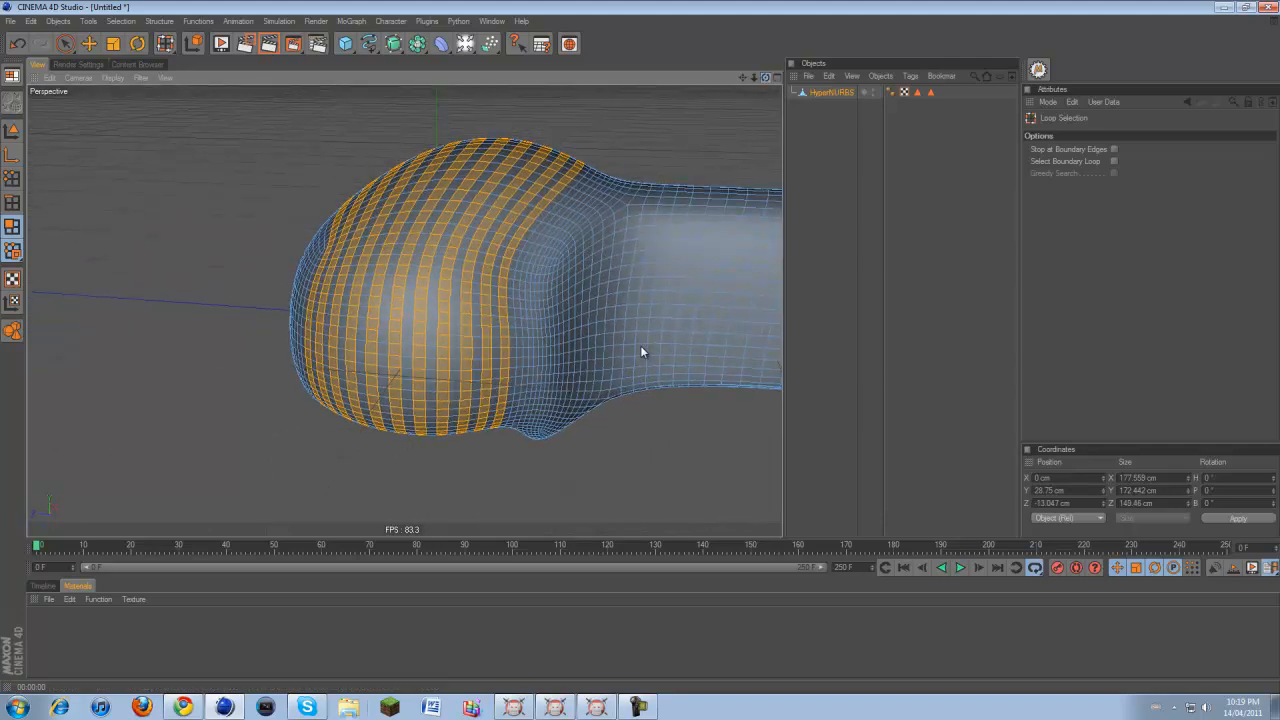
{"action": "left_click", "coordinate": [548, 225]}
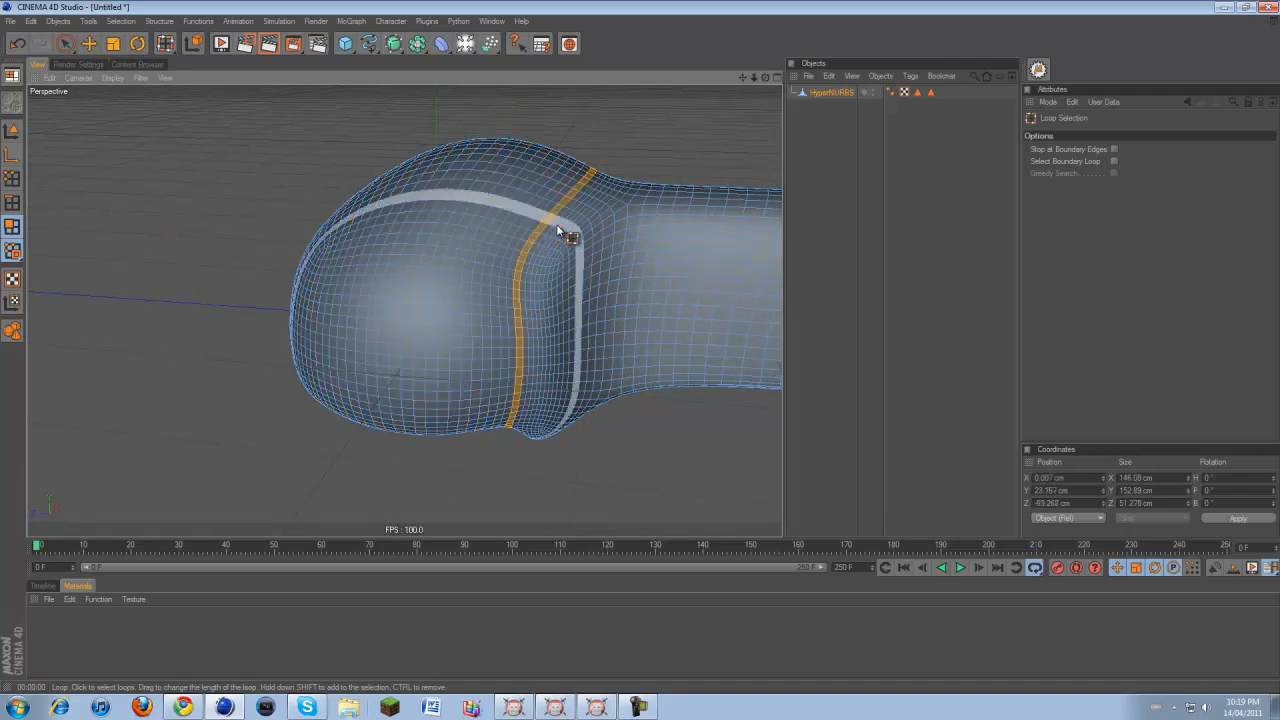
{"action": "mouse_move", "coordinate": [554, 226]}
{"action": "left_mouse_down"}
{"action": "mouse_move", "coordinate": [543, 223]}
{"action": "mouse_move", "coordinate": [564, 228]}
{"action": "left_mouse_up"}
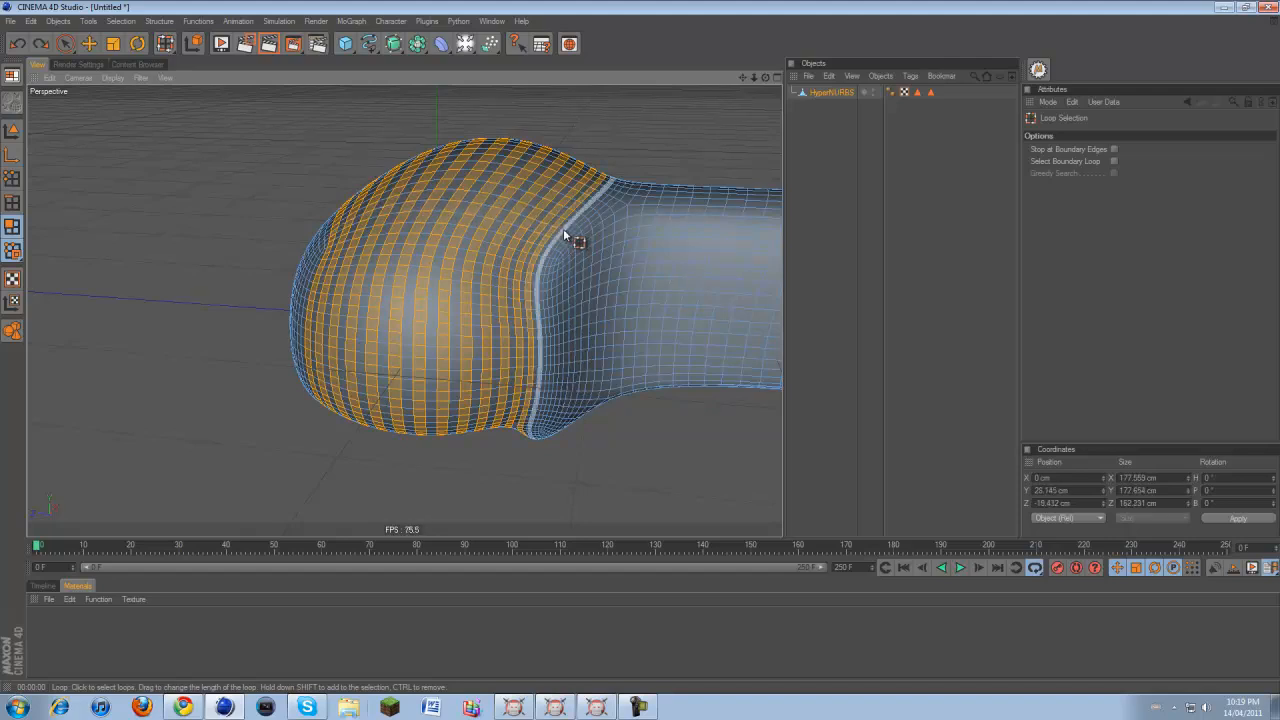
{"action": "left_click", "coordinate": [563, 230], "text": "shift"}
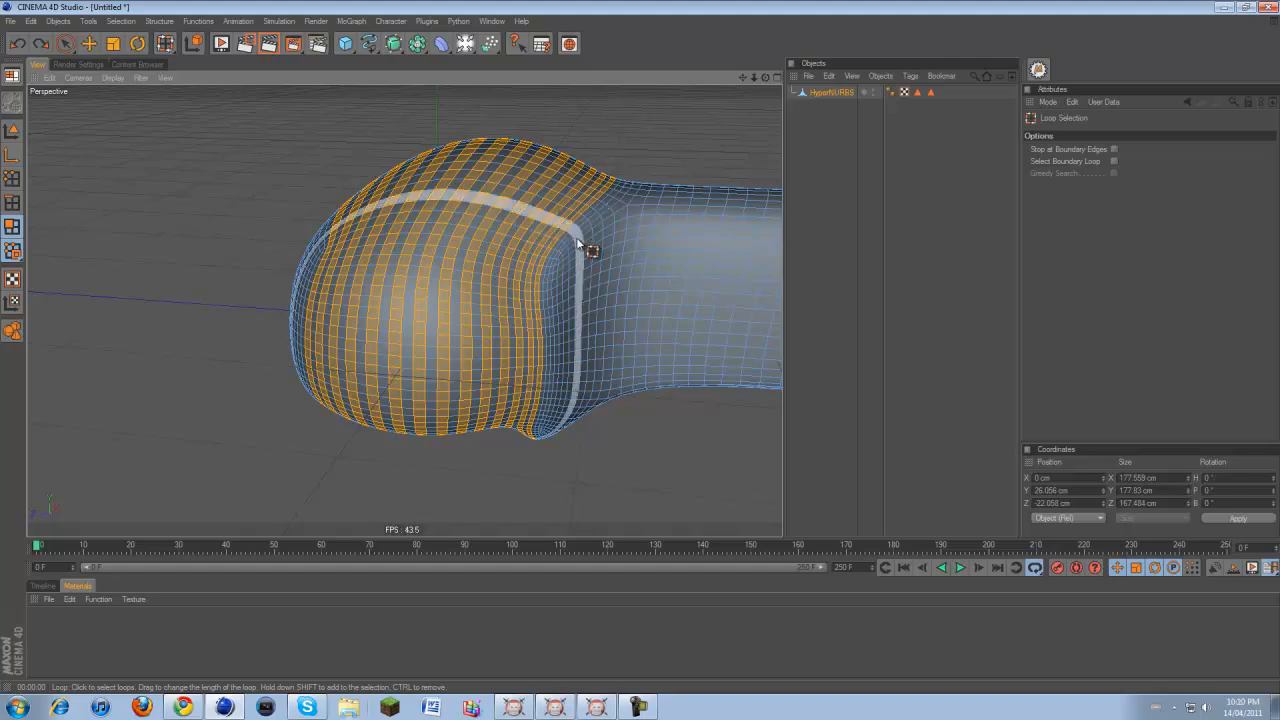
{"action": "left_click", "coordinate": [578, 243], "text": "shift"}
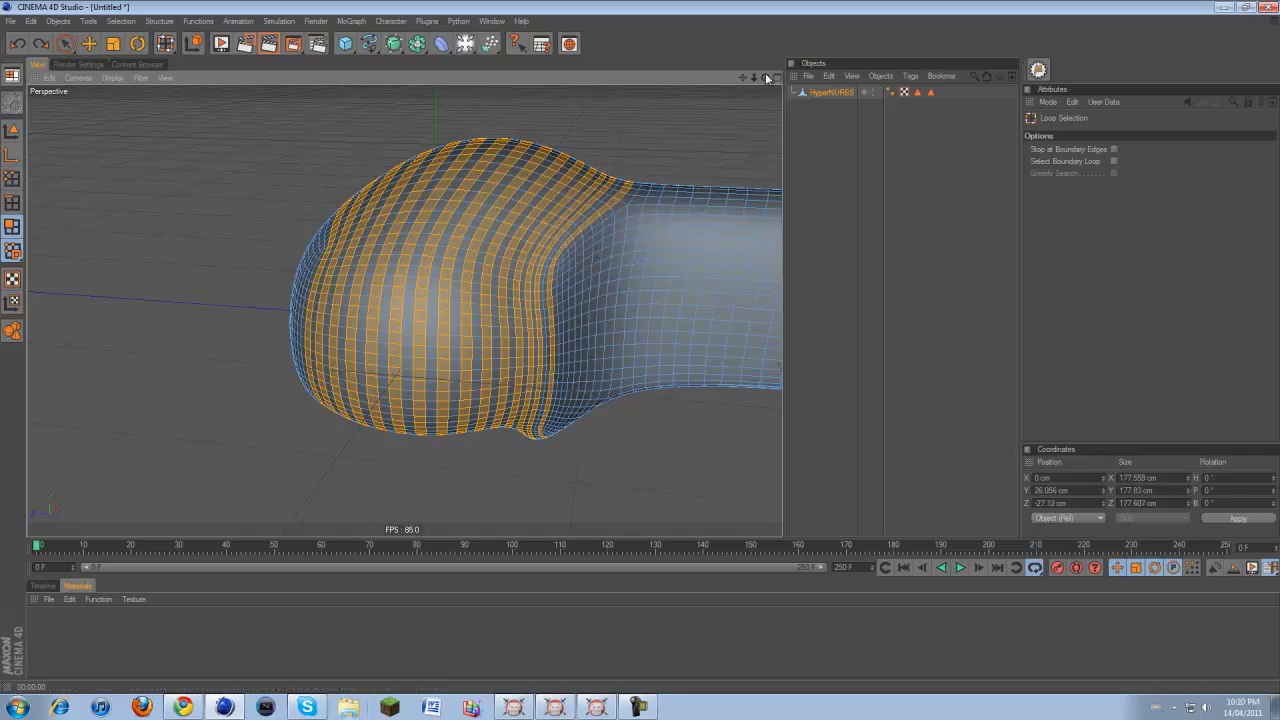
Add the two polygon loops that run over the head and down along both sides of the arm's base
{"action": "left_click_drag", "start_coordinate": [766, 78], "coordinate": [640, 346]}
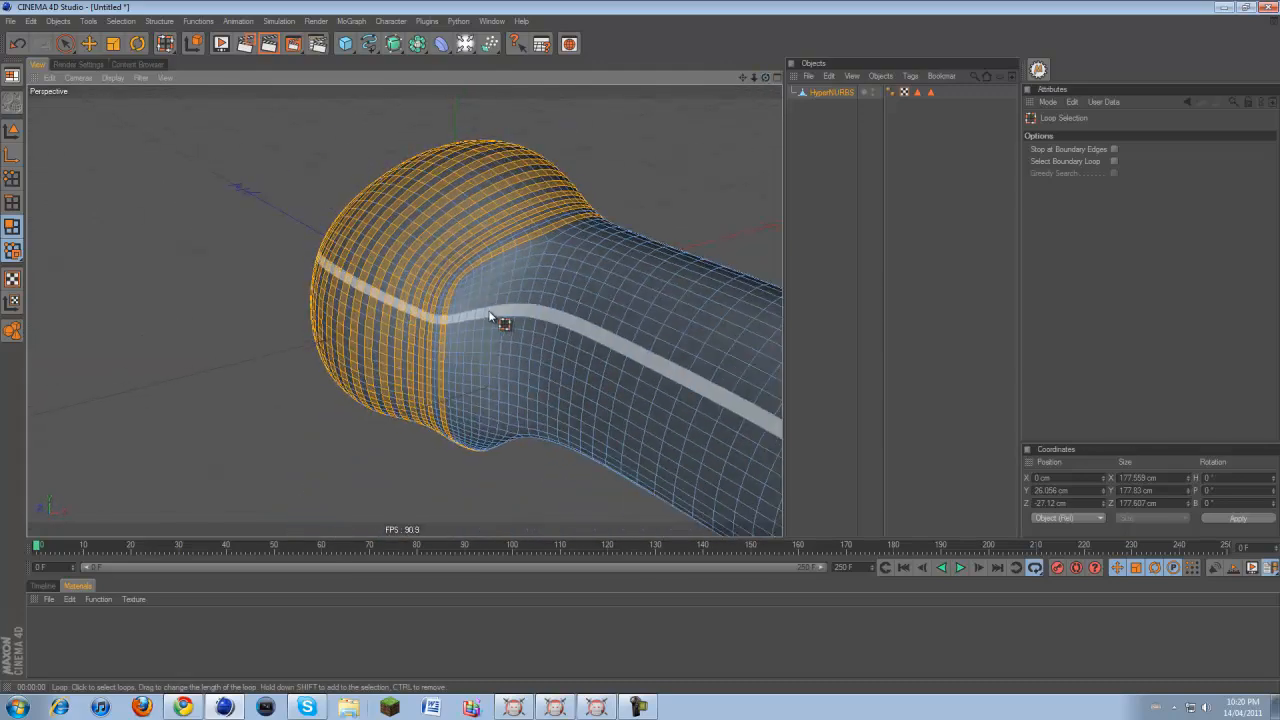
{"action": "left_click", "coordinate": [529, 265]}
{"action": "key", "text": "ctrl+z"}
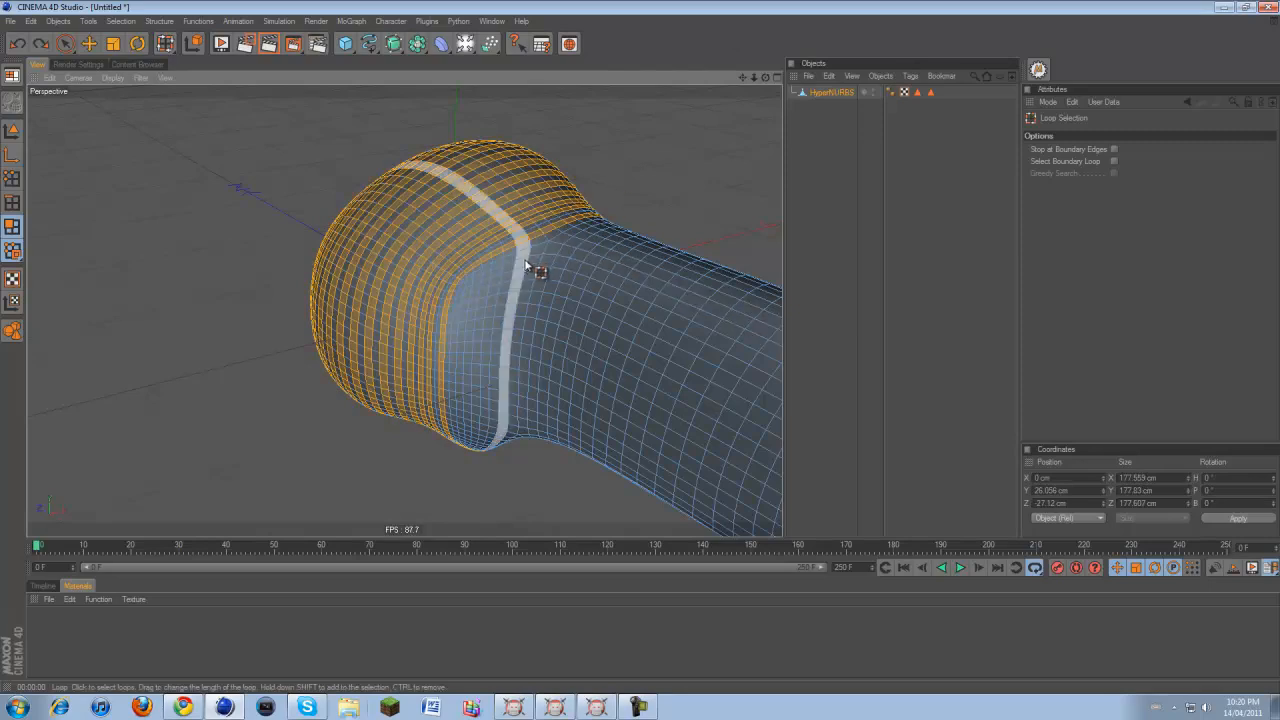
{"action": "left_click", "coordinate": [529, 266], "text": "shift"}
{"action": "left_click_drag", "start_coordinate": [764, 78], "coordinate": [674, 114]}
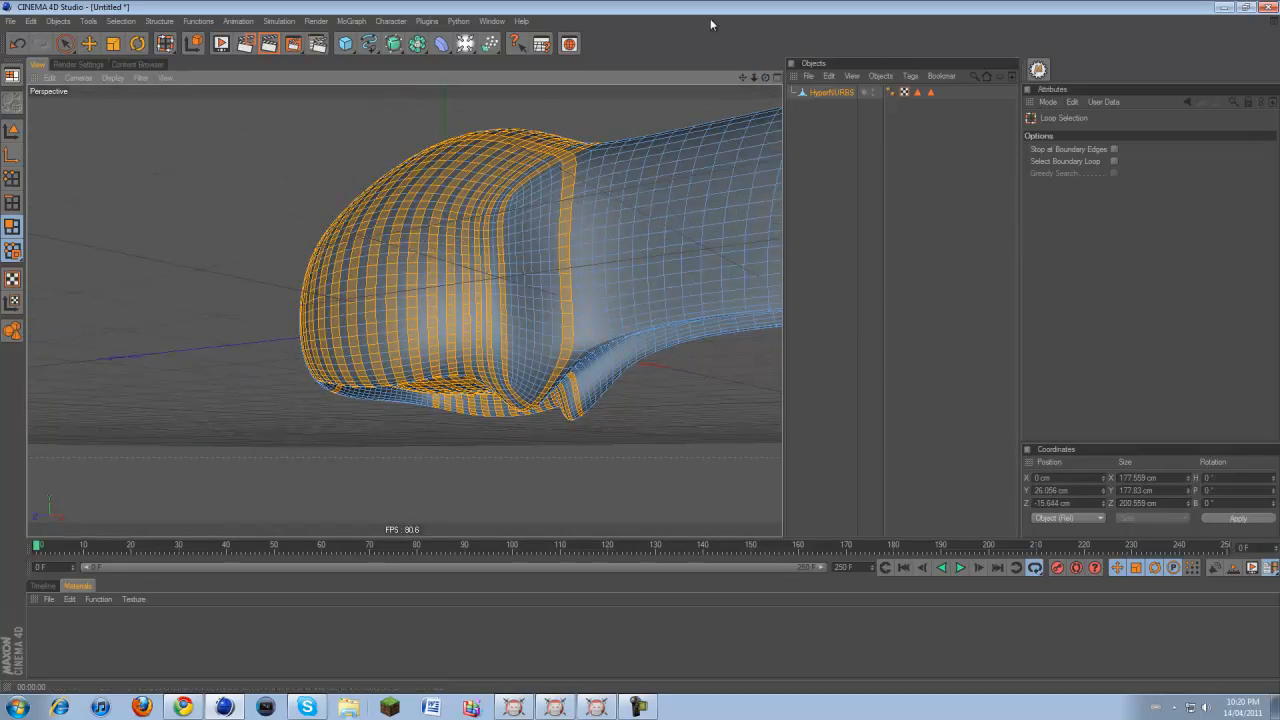
{"action": "left_click_drag", "start_coordinate": [765, 78], "coordinate": [643, 351]}
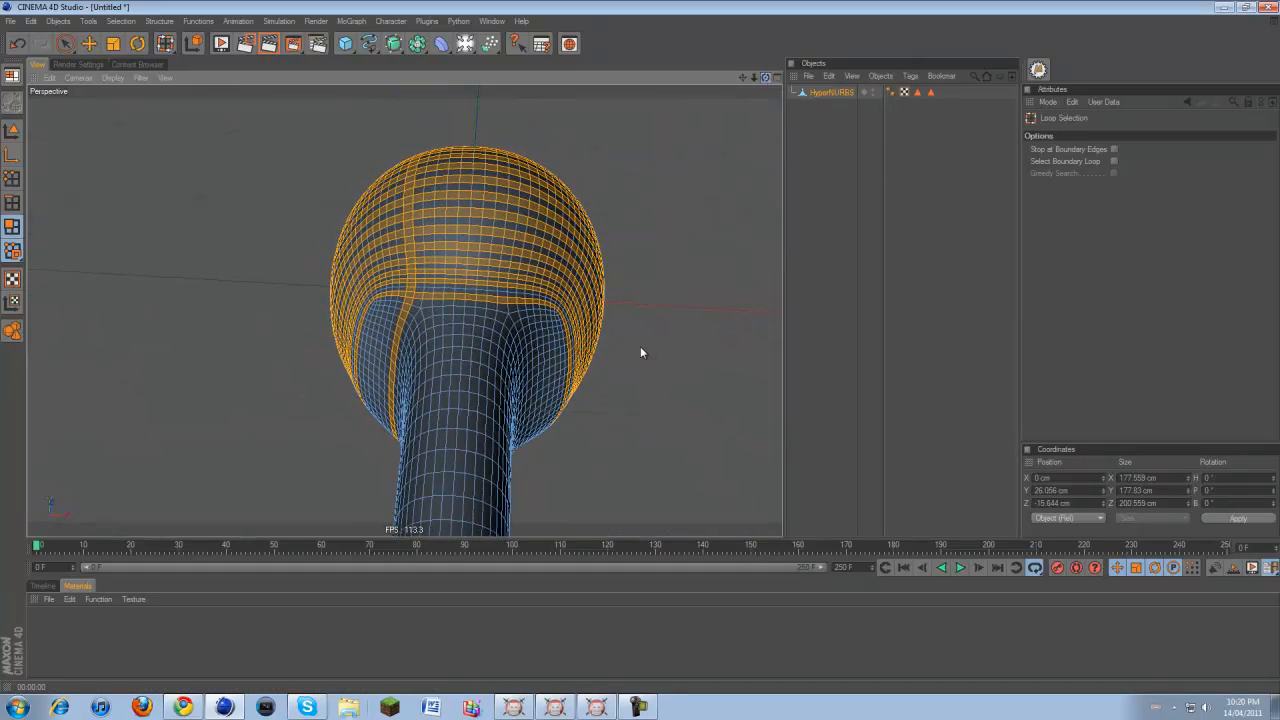
{"action": "left_click", "coordinate": [523, 318], "text": "shift"}
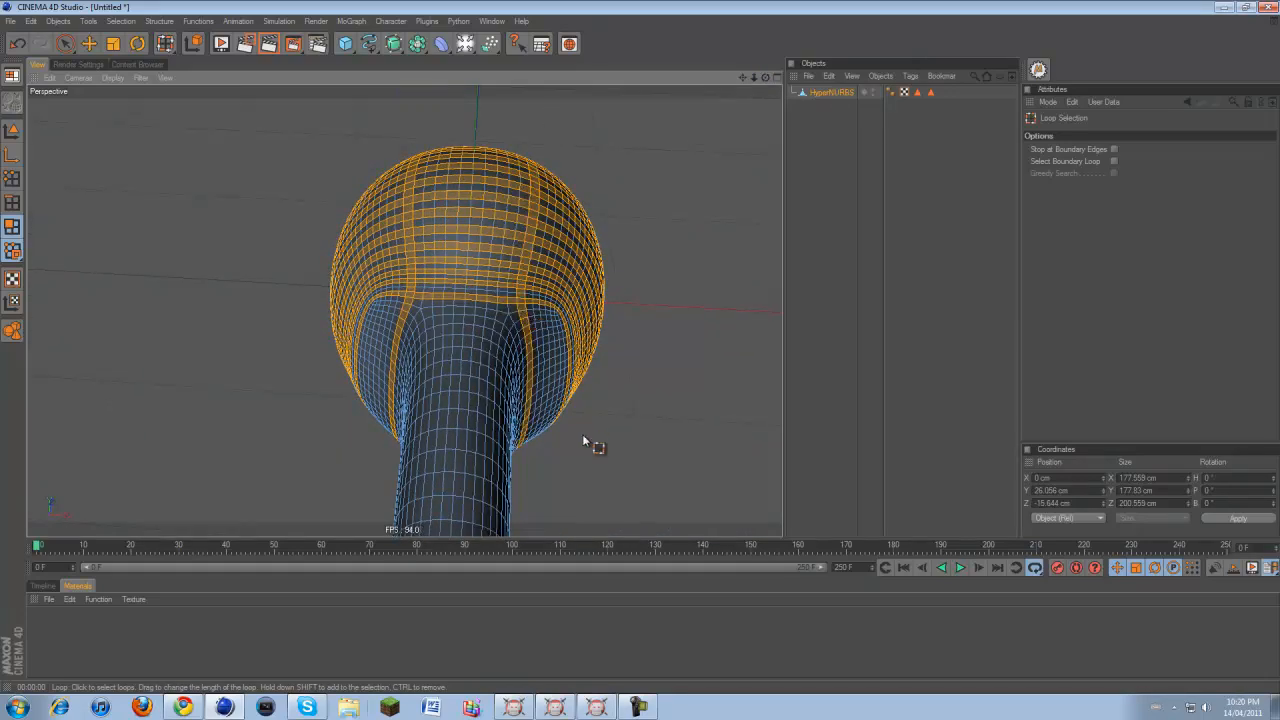
Add every second ring-shaped polygon loop around the first part of the arm, starting next to the head
{"action": "left_click_drag", "start_coordinate": [766, 78], "coordinate": [637, 350]}
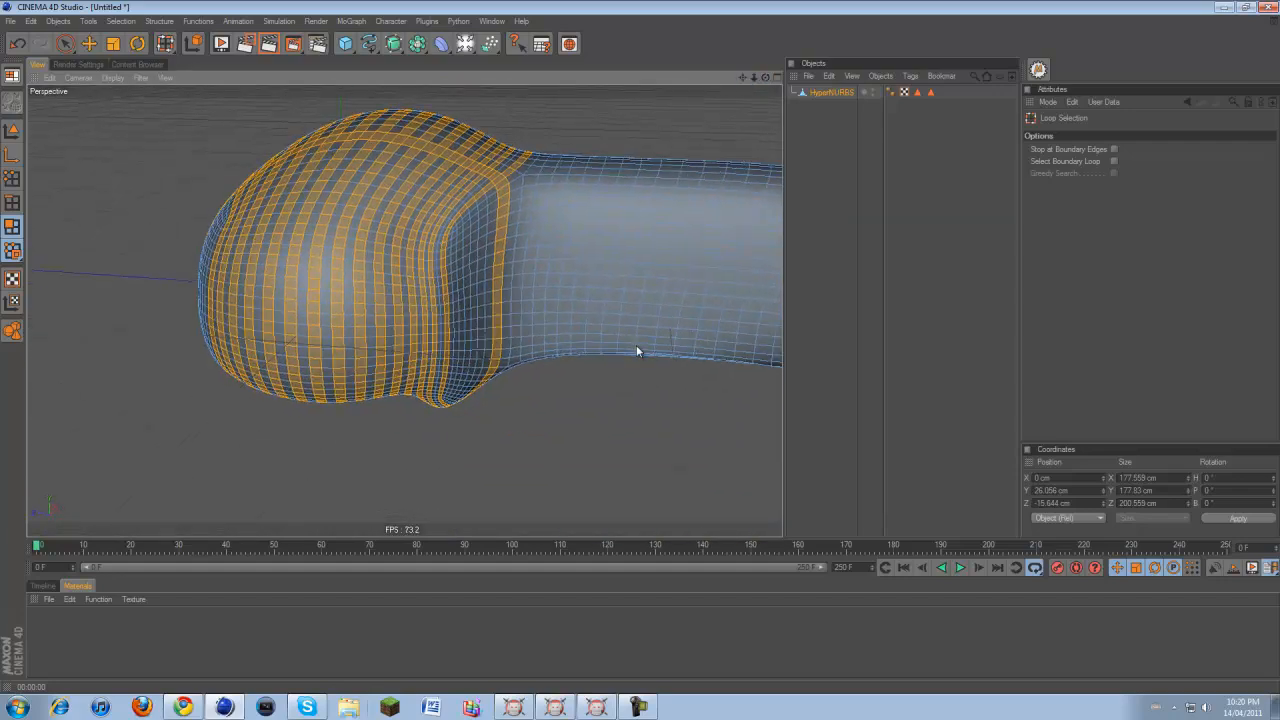
{"action": "left_click", "coordinate": [546, 180], "text": "shift"}
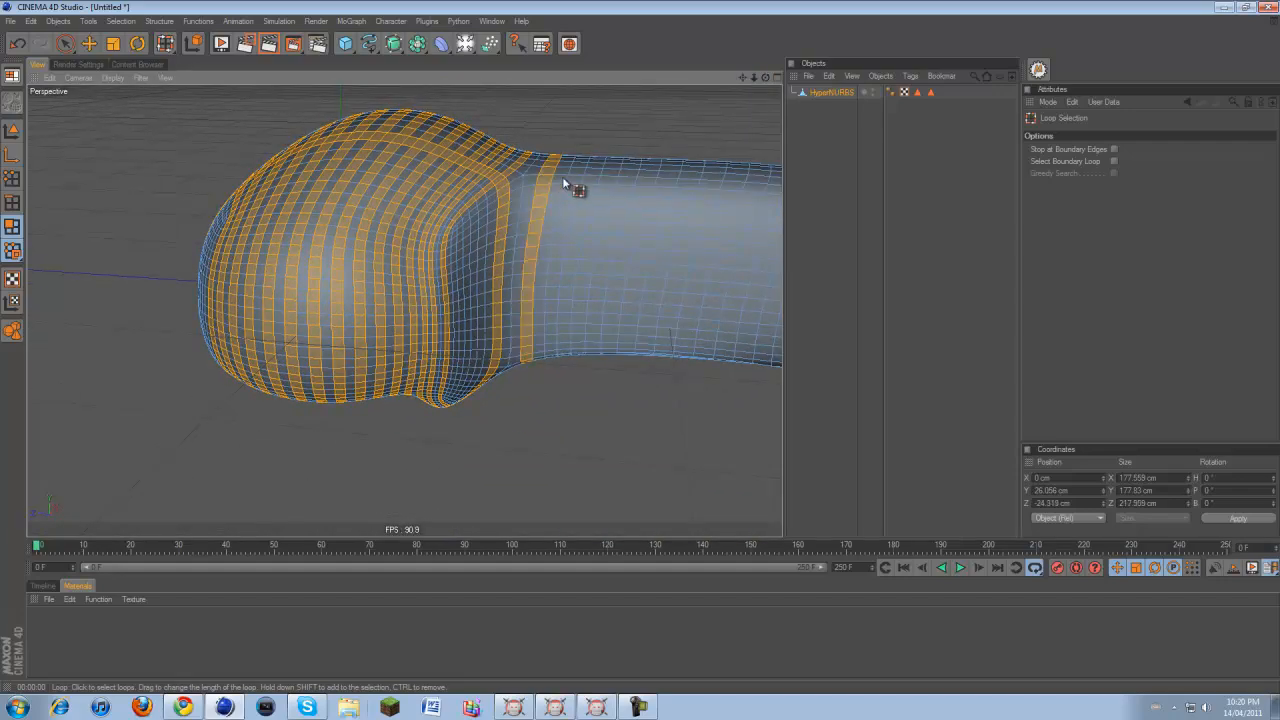
{"action": "left_click", "coordinate": [582, 187], "text": "shift"}
{"action": "left_click", "coordinate": [609, 186], "text": "shift"}
{"action": "left_click", "coordinate": [654, 200], "text": "shift"}
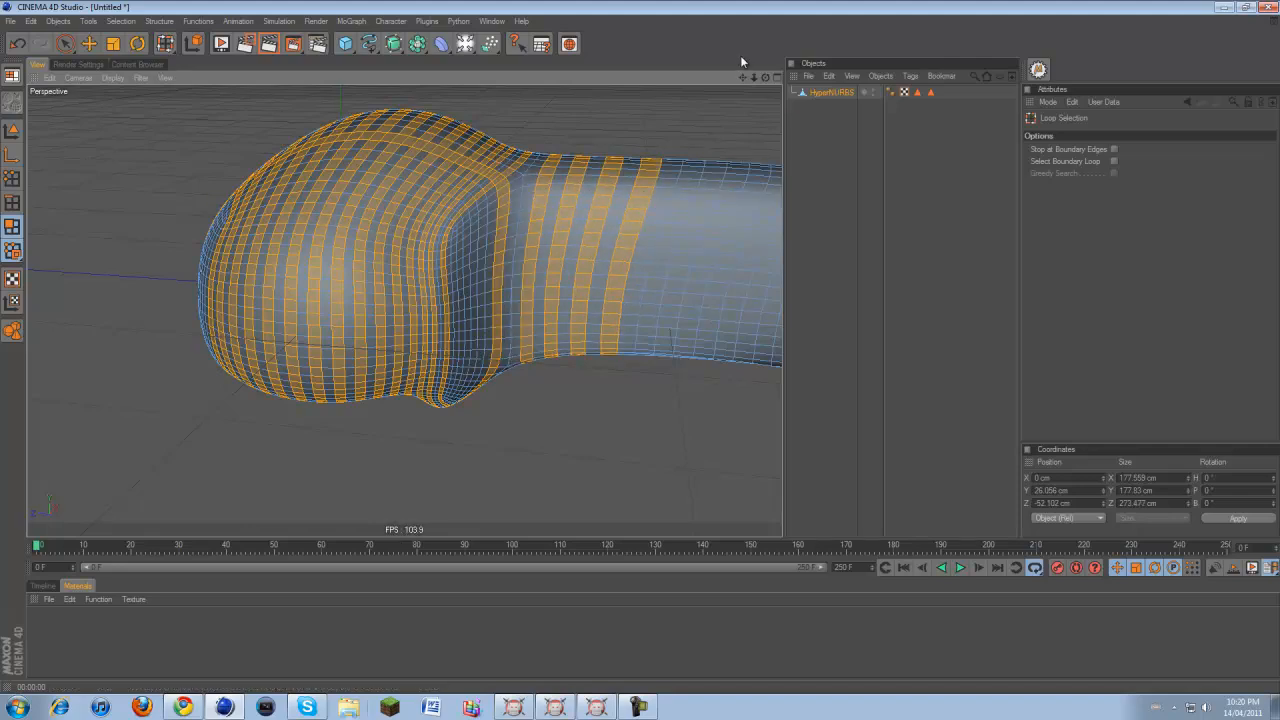
Continue adding alternate polygon loops around the arm up to its rounded tip
{"action": "left_click_drag", "start_coordinate": [743, 77], "coordinate": [637, 345]}
{"action": "left_click", "coordinate": [607, 180], "text": "shift"}
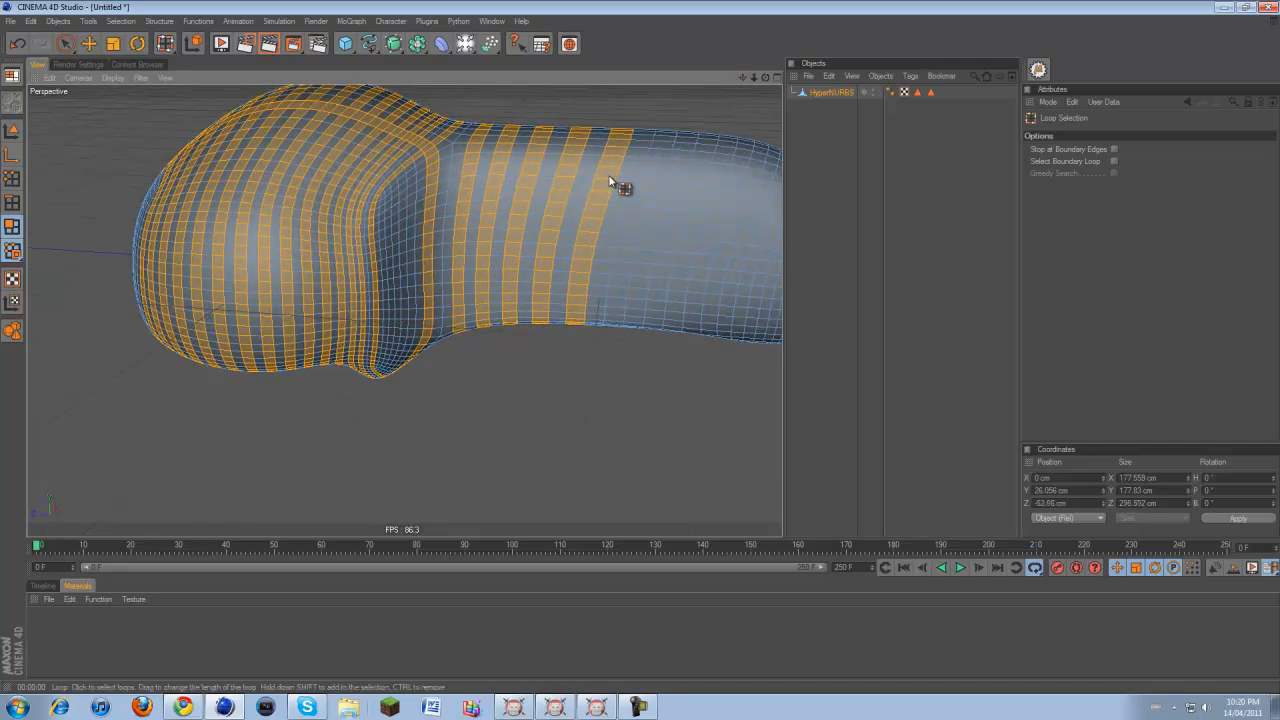
{"action": "left_click", "coordinate": [655, 179], "text": "shift"}
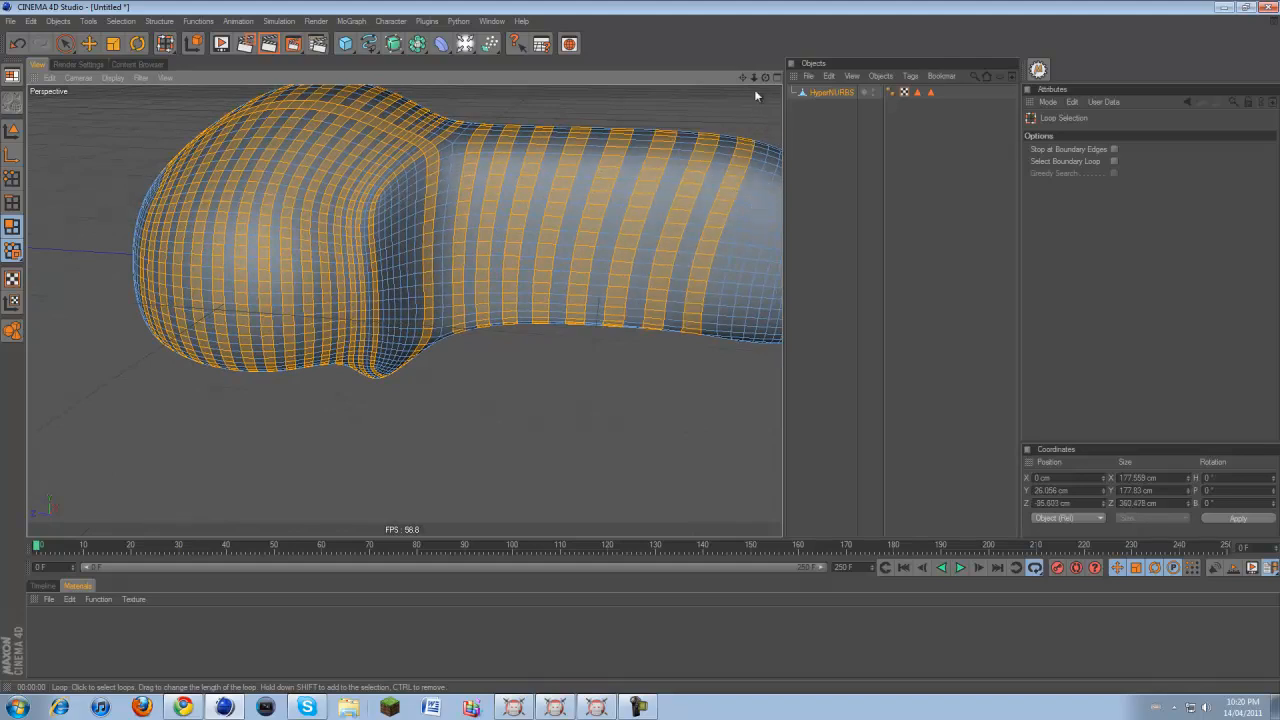
{"action": "left_click_drag", "start_coordinate": [743, 77], "coordinate": [639, 345]}
{"action": "left_click", "coordinate": [647, 153], "text": "shift"}
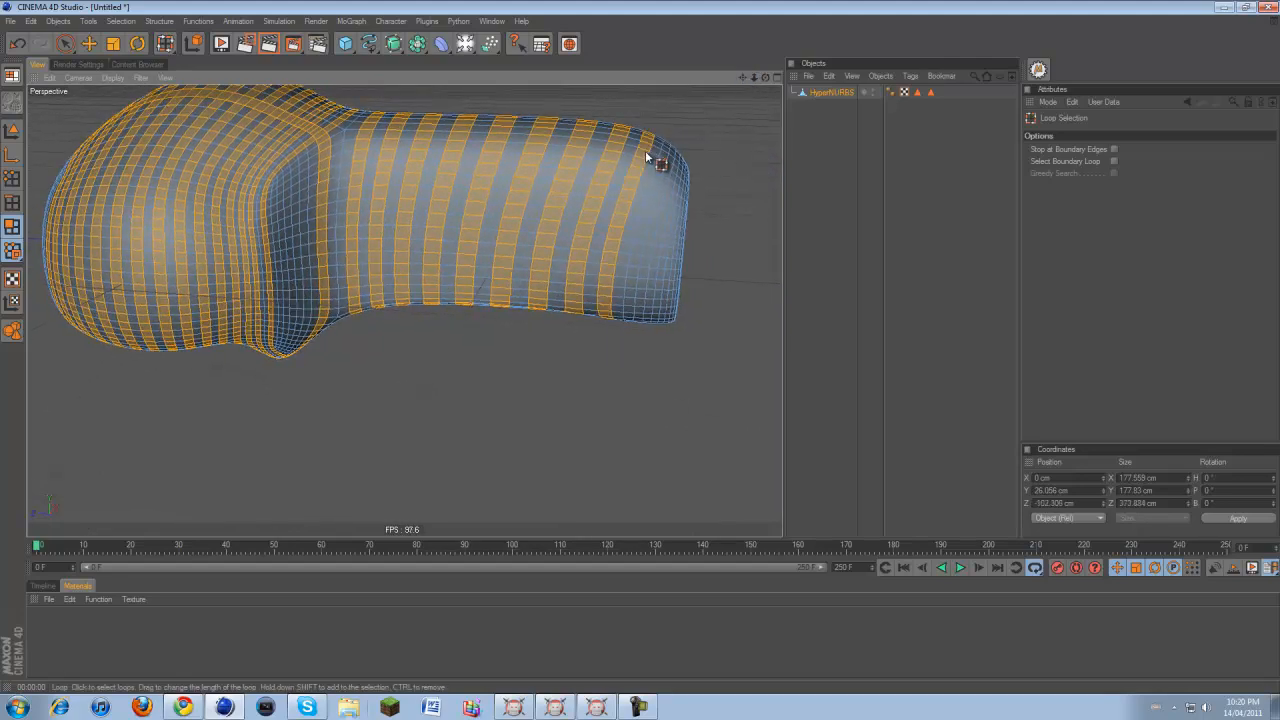
{"action": "left_click", "coordinate": [664, 227], "text": "shift"}
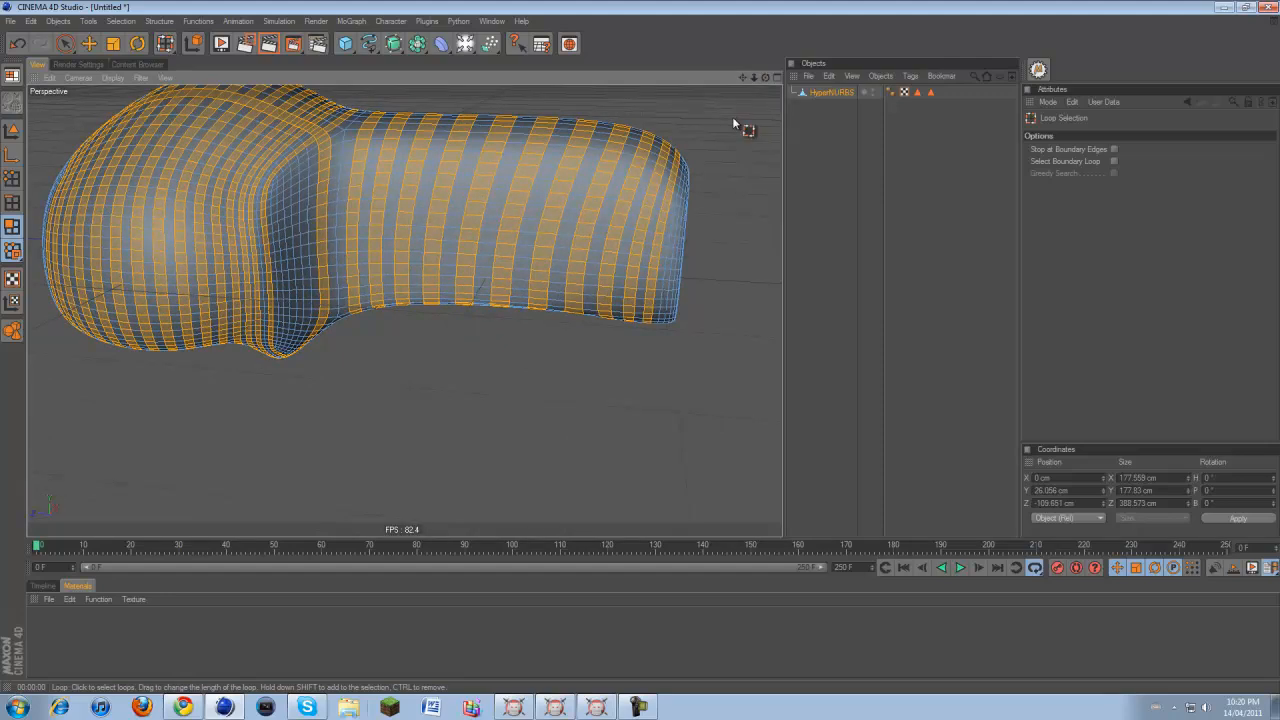
Try extruding the selected polygon stripes outwards with a 5 cm offset
{"action": "right_click", "coordinate": [759, 219]}
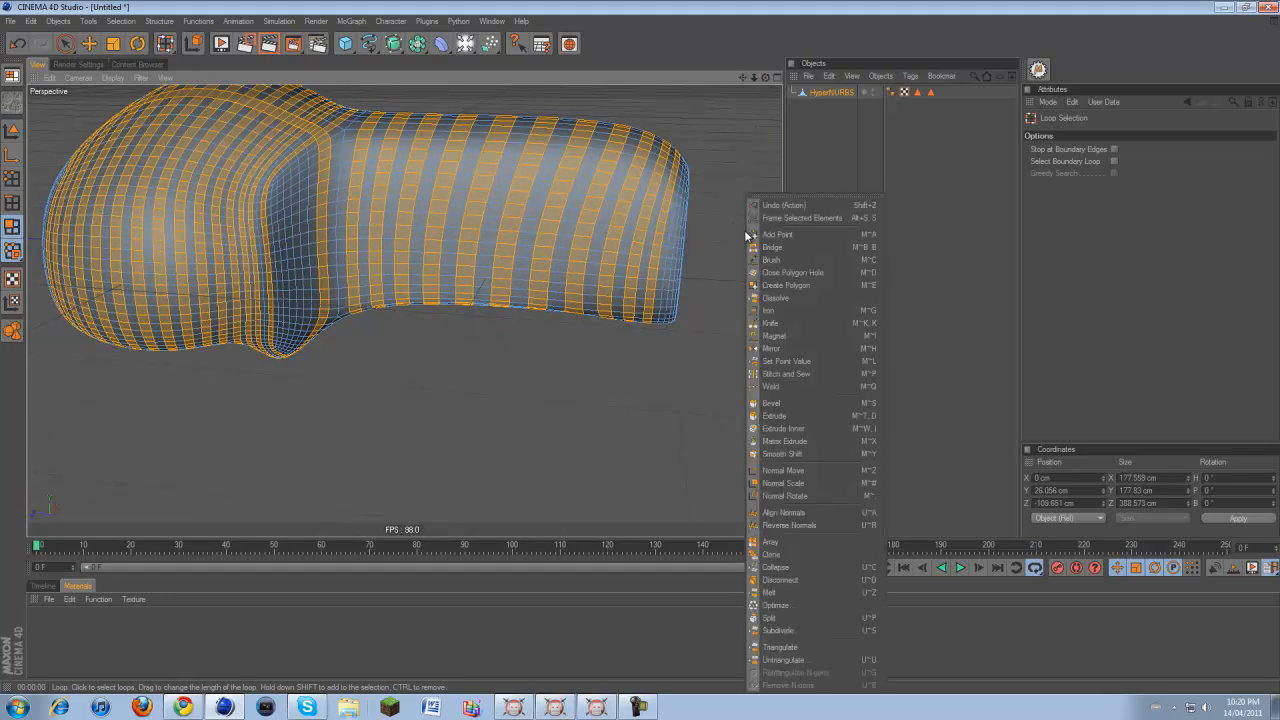
{"action": "left_click", "coordinate": [776, 415]}
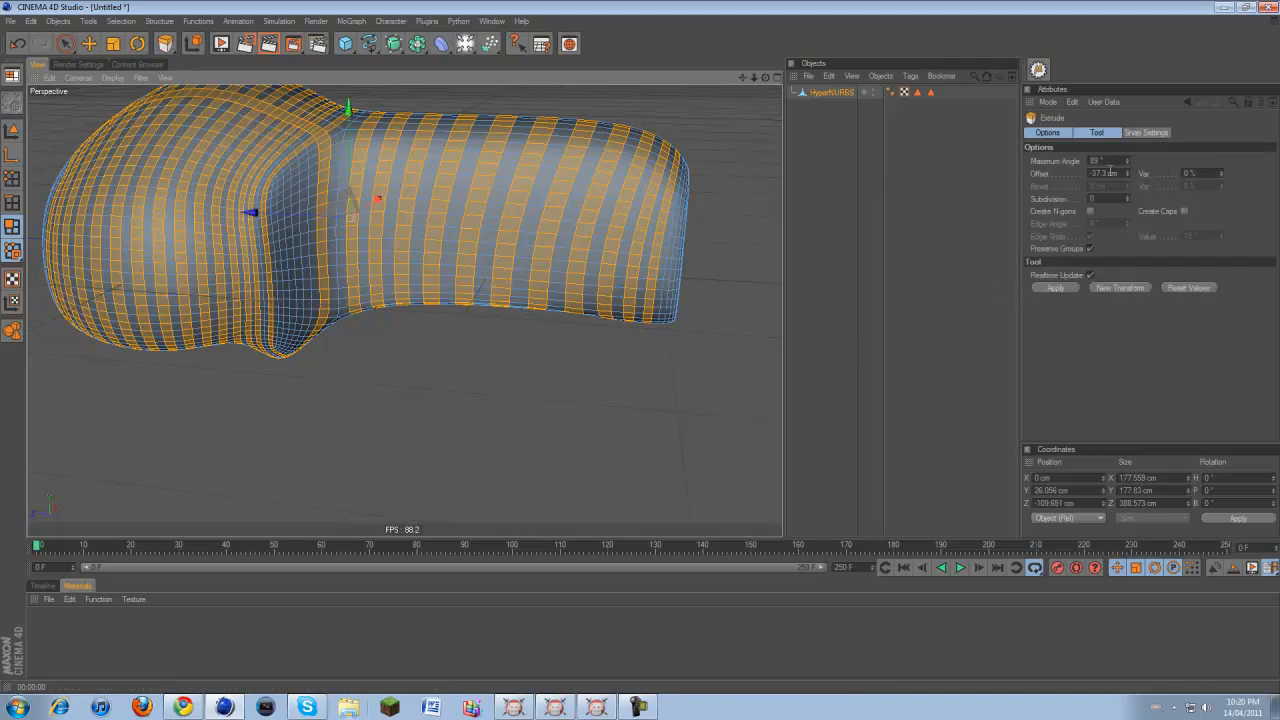
{"action": "left_click_drag", "start_coordinate": [1124, 172], "coordinate": [949, 246]}
{"action": "type", "text": "5"}
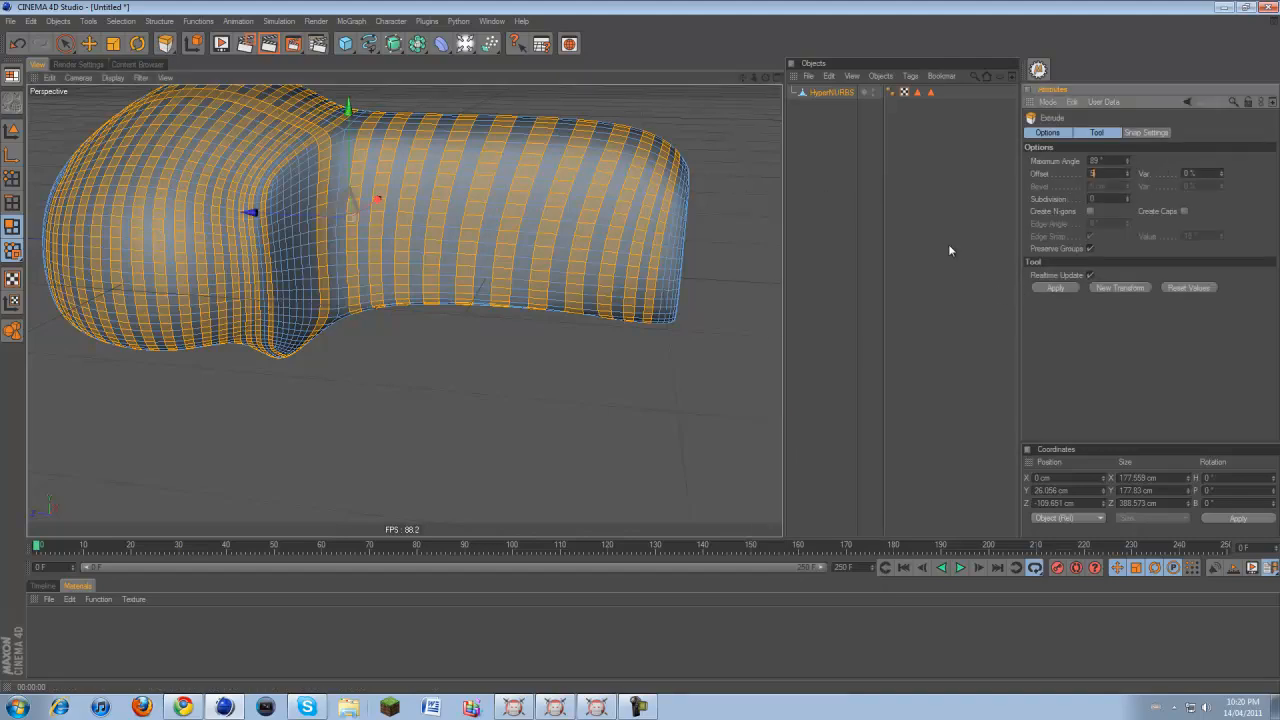
{"action": "left_click", "coordinate": [1040, 283]}
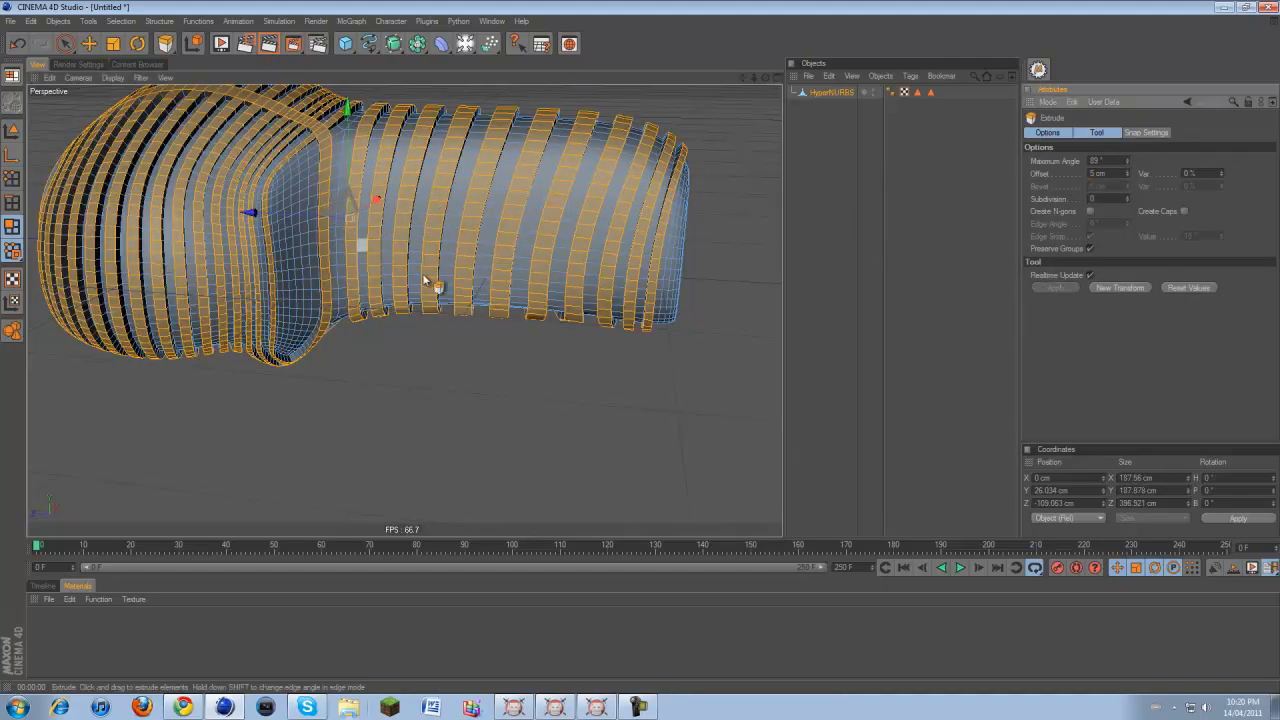
Try an Extrude Inner on the raised stripes with a 1 cm offset, and increase that offset to 1.5 cm
{"action": "right_click", "coordinate": [523, 474]}
{"action": "left_click", "coordinate": [570, 430]}
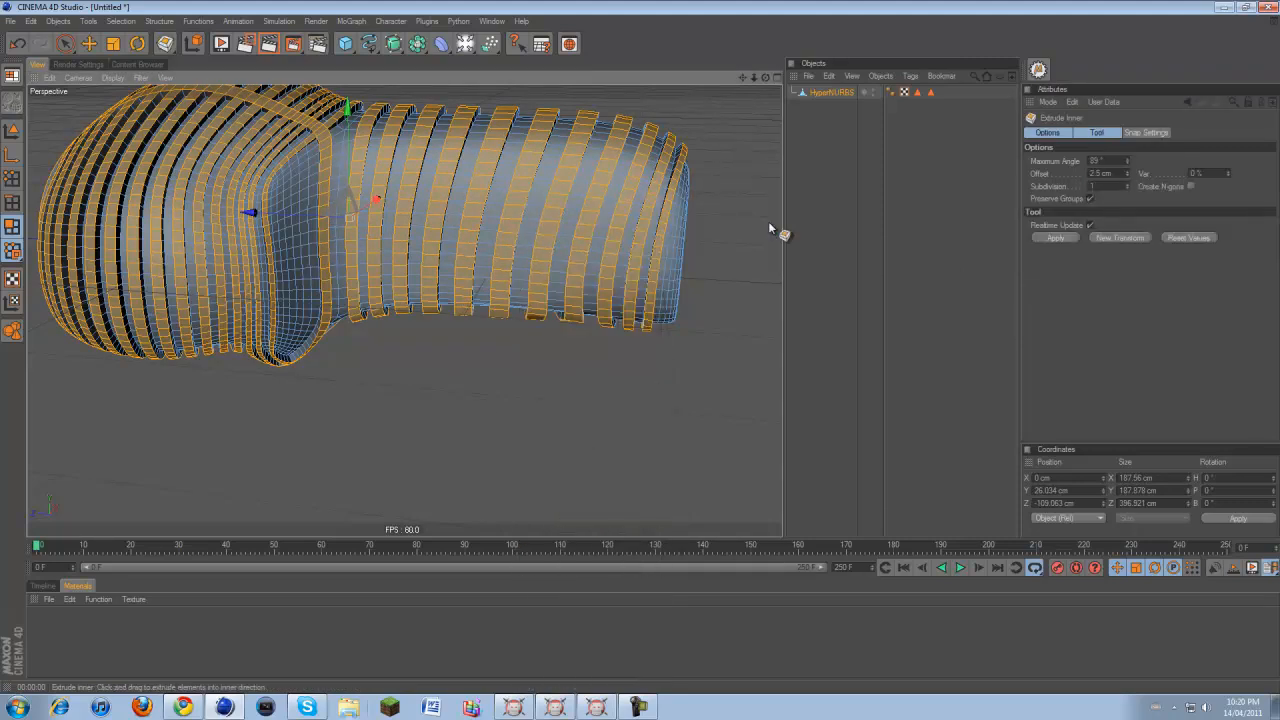
{"action": "left_click", "coordinate": [1117, 177]}
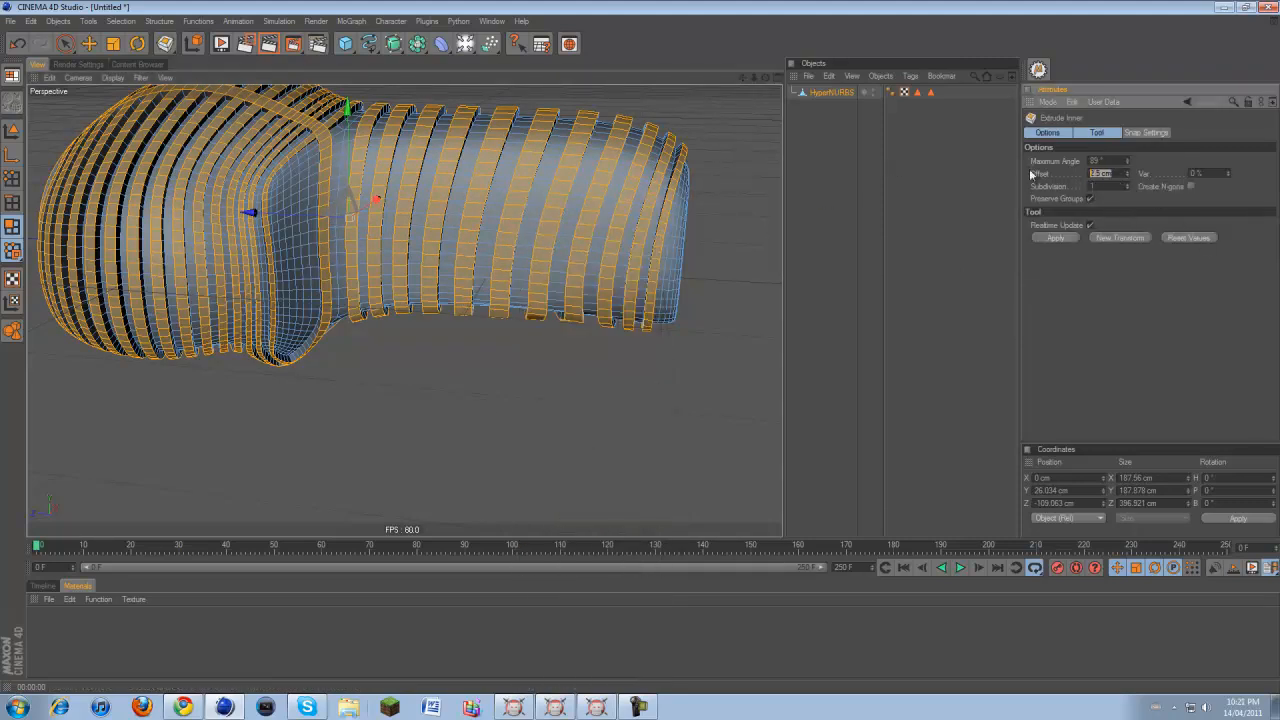
{"action": "type", "text": "1"}
{"action": "left_click", "coordinate": [1056, 238]}
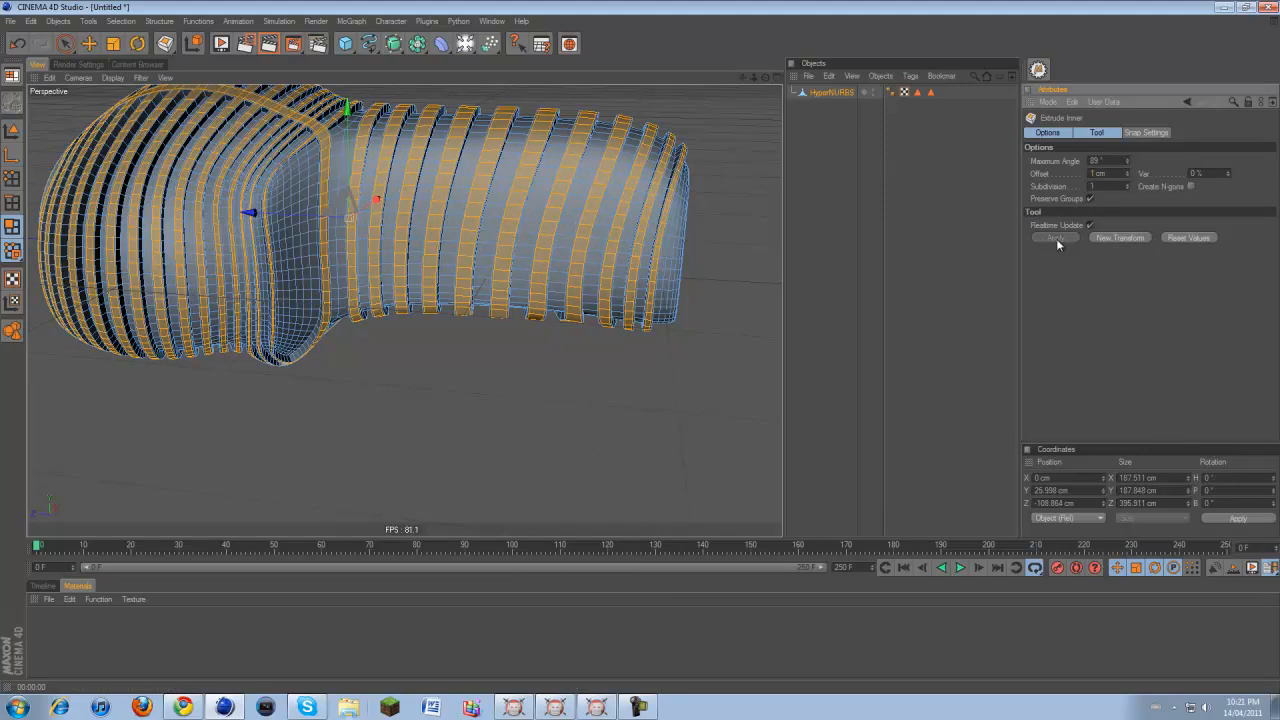
{"action": "left_click", "coordinate": [1052, 291]}
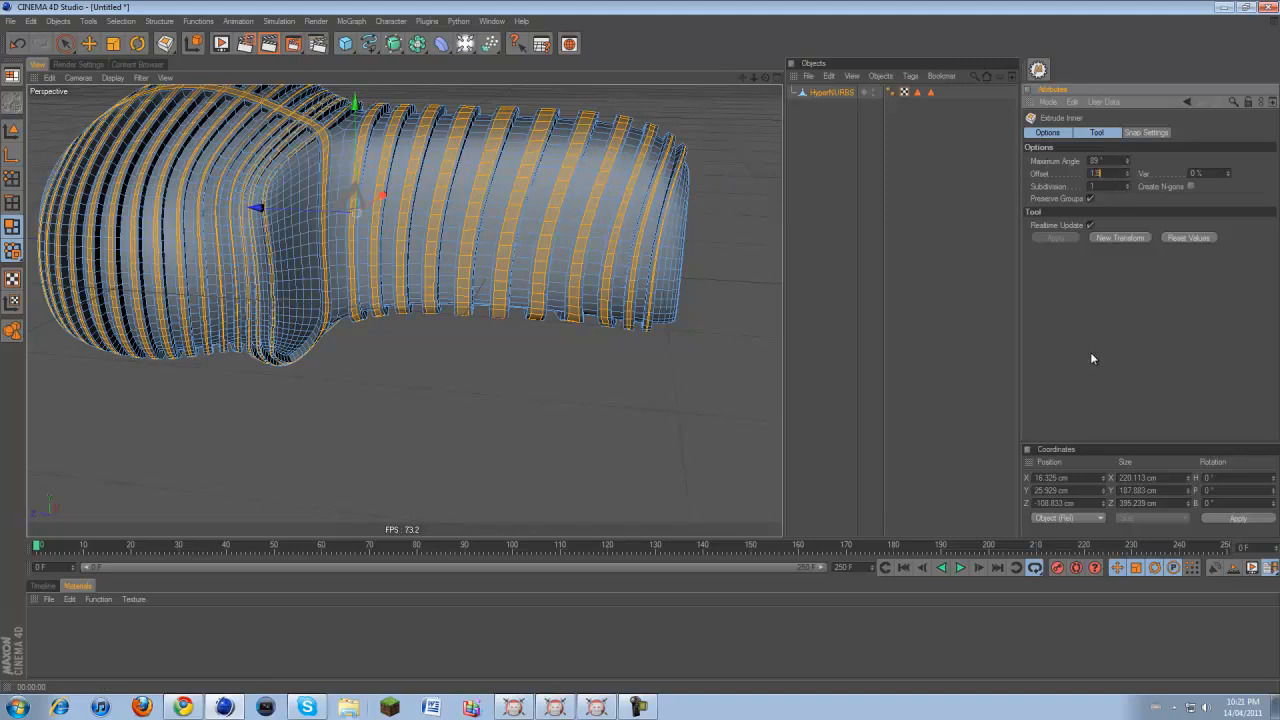
{"action": "key", "text": "Return"}
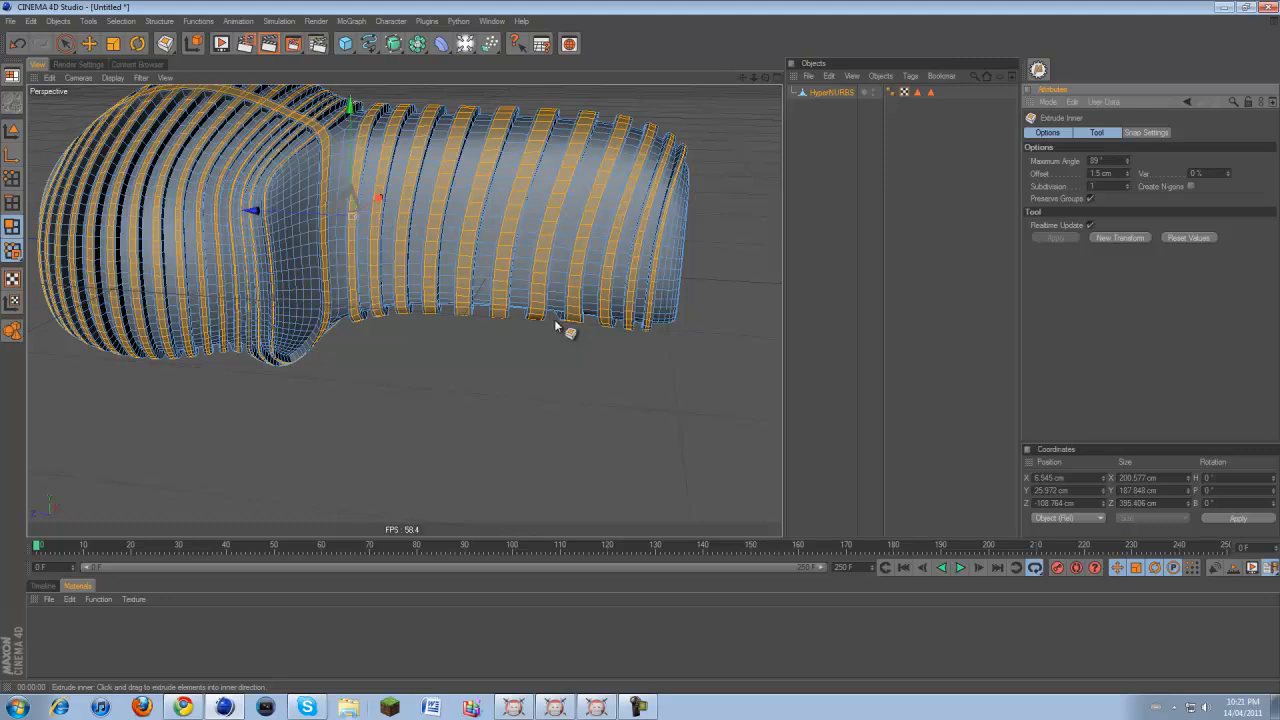
Try extruding the inset stripe faces inwards with an offset of -6 cm
{"action": "right_click", "coordinate": [700, 268]}
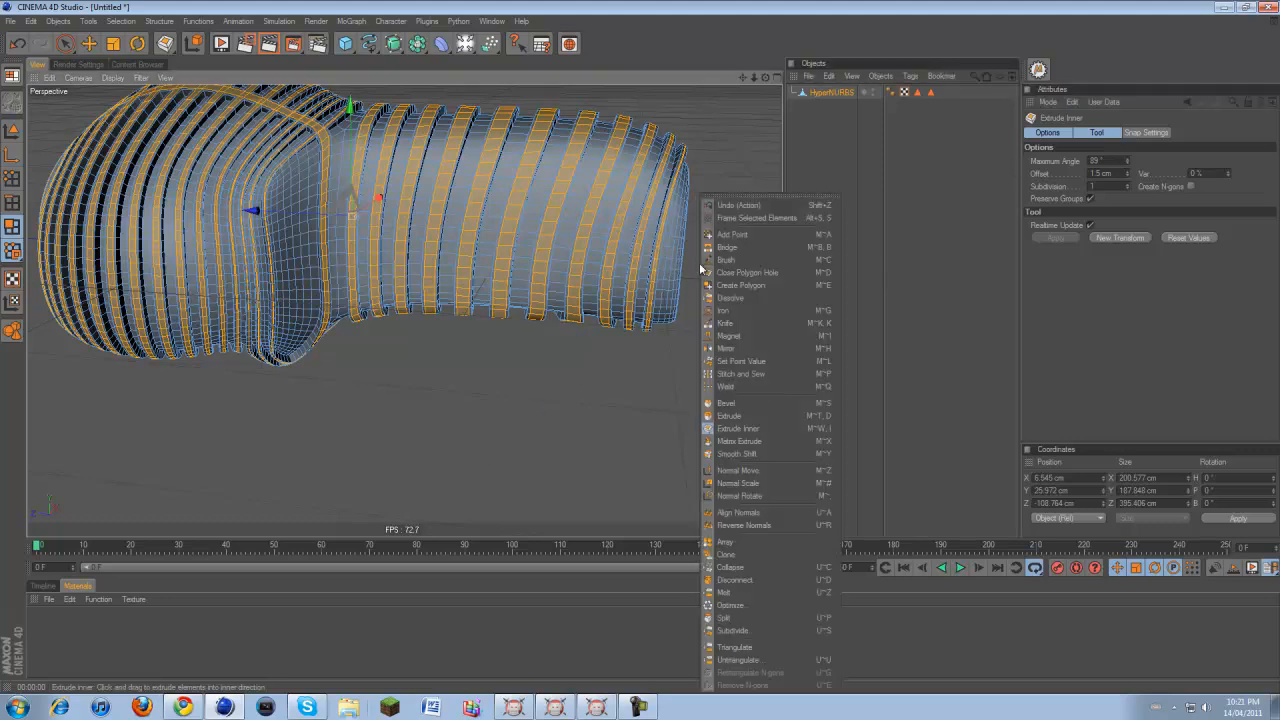
{"action": "left_click", "coordinate": [729, 415]}
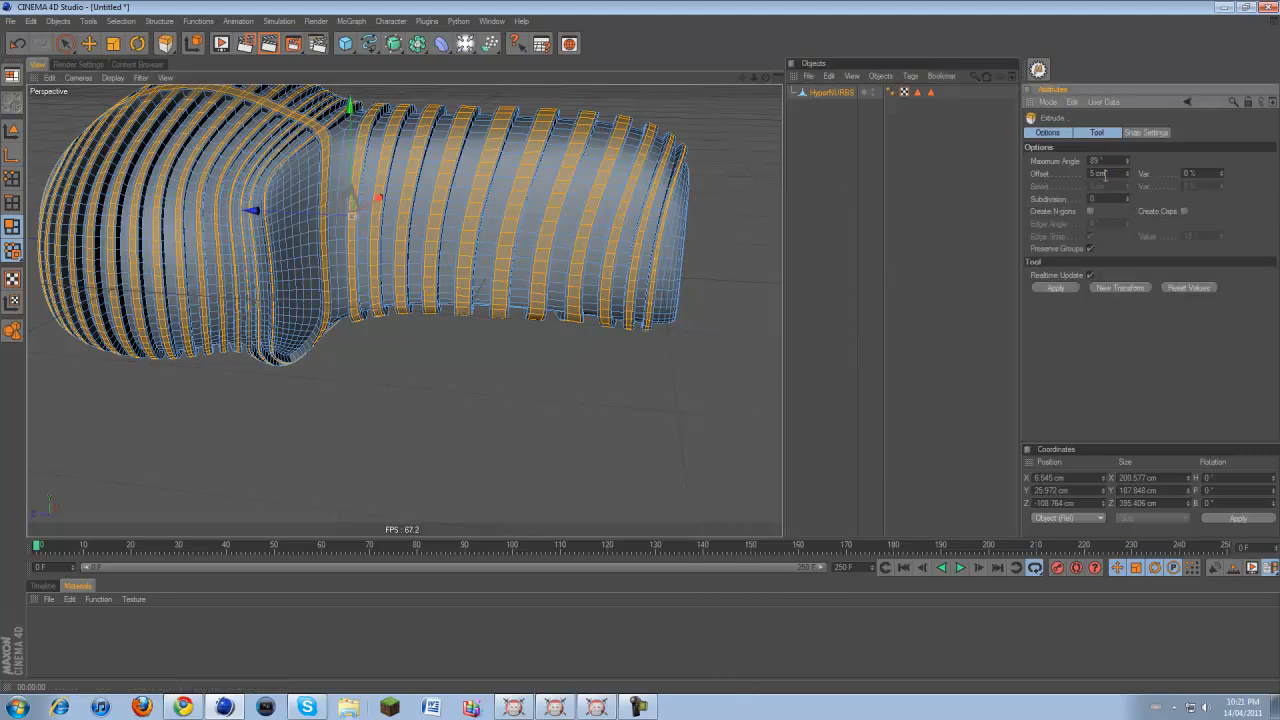
{"action": "left_click", "coordinate": [1046, 288]}
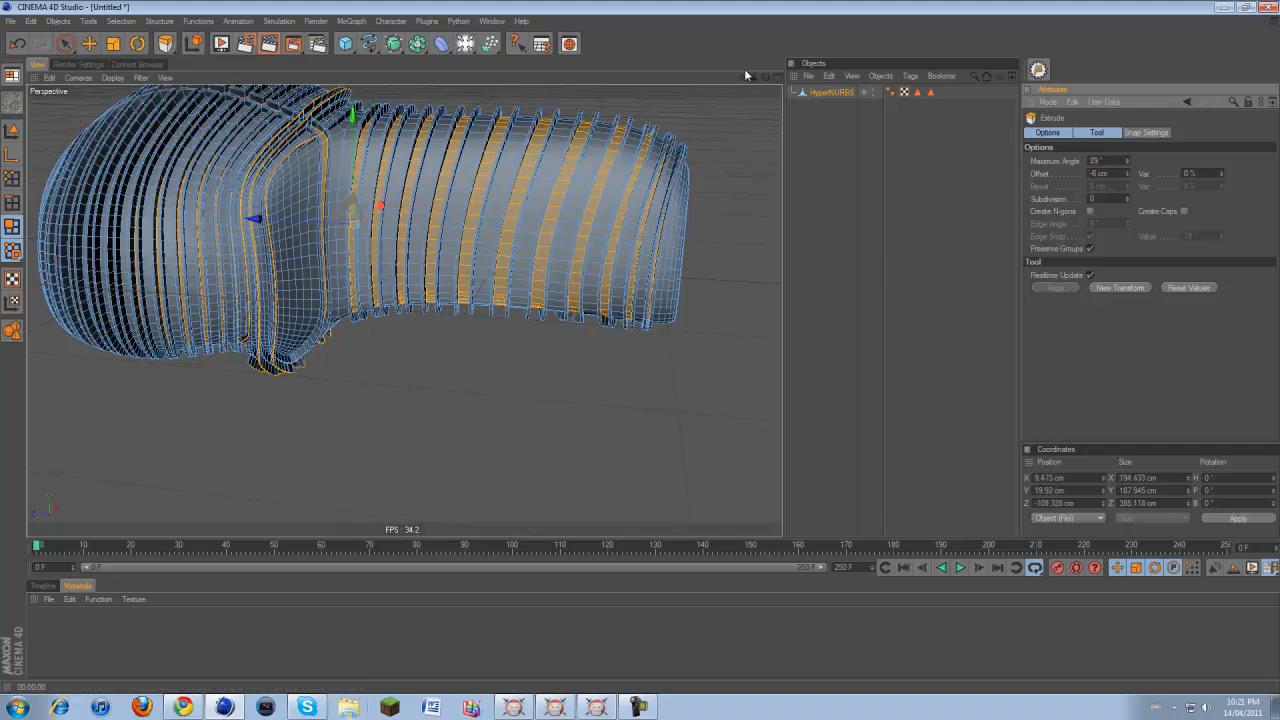
Undo the inward extrusion, the inset and the outward extrusion of the stripes, back to the plain loop selection
{"action": "left_click_drag", "start_coordinate": [743, 76], "coordinate": [643, 353]}
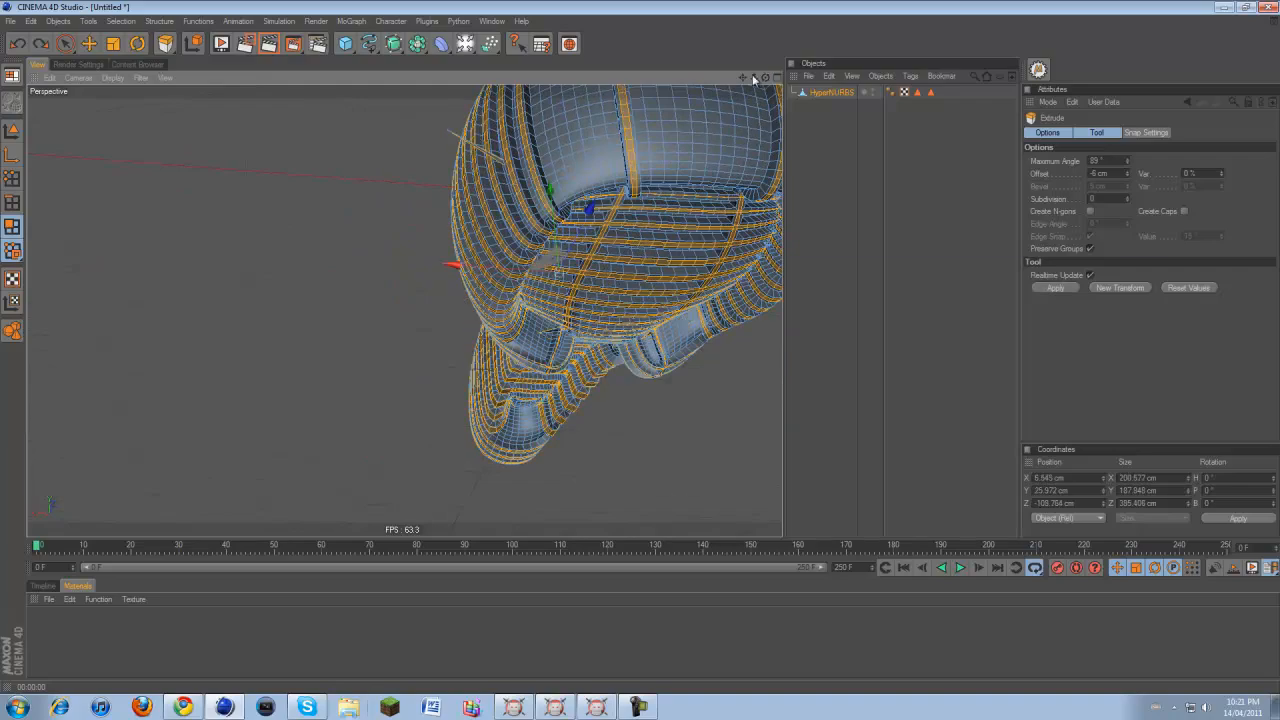
{"action": "left_click_drag", "start_coordinate": [766, 83], "coordinate": [641, 353]}
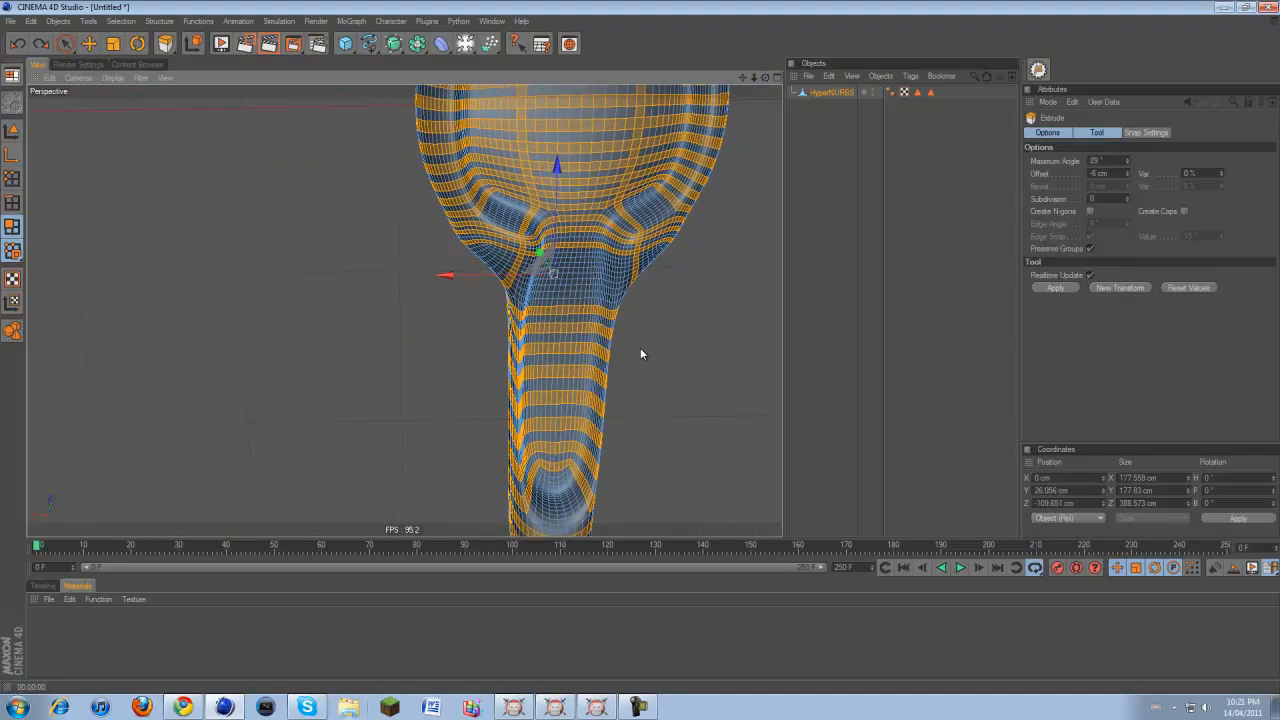
{"action": "left_click_drag", "start_coordinate": [742, 79], "coordinate": [638, 348]}
{"action": "scroll", "coordinate": [495, 252], "scroll_direction": "down", "scroll_amount": 4}
{"action": "scroll", "coordinate": [490, 248], "scroll_direction": "up", "scroll_amount": 1}
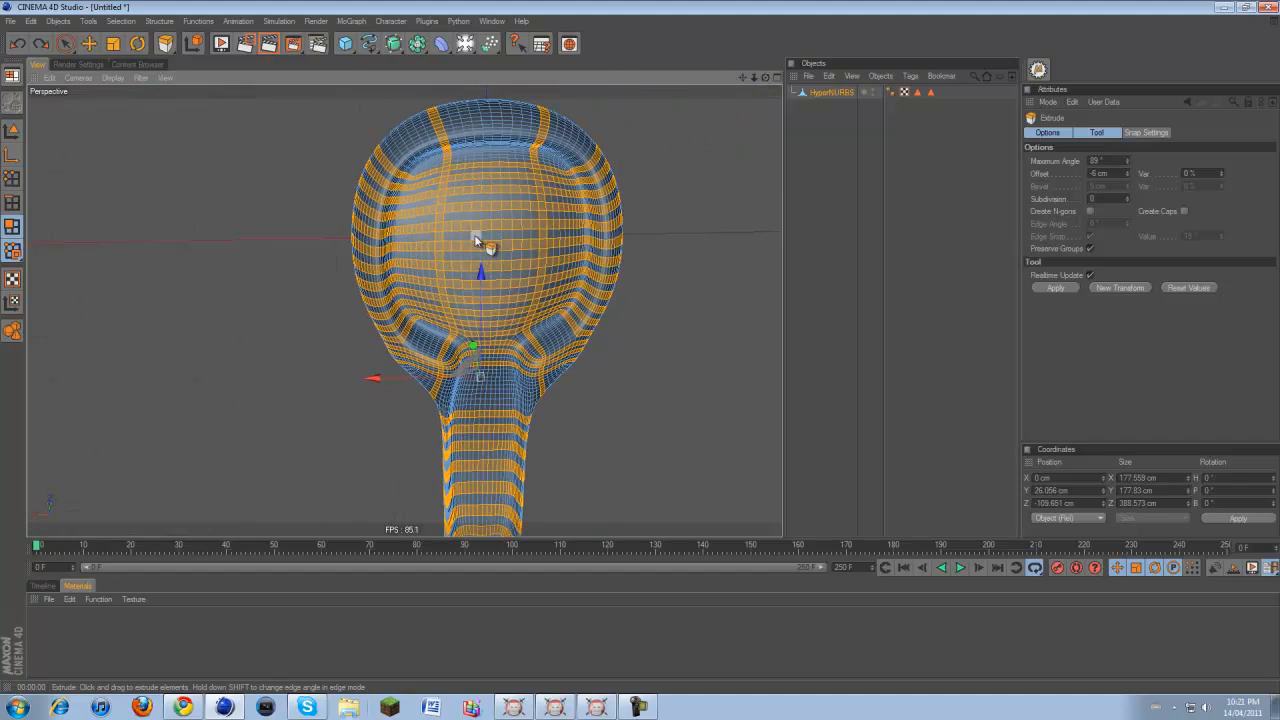
{"action": "scroll", "coordinate": [484, 244], "scroll_direction": "down", "scroll_amount": 2}
Use Live Selection to deselect the striped polygons along one side of the inner rim of the head's hollow
{"action": "left_click", "coordinate": [65, 43]}
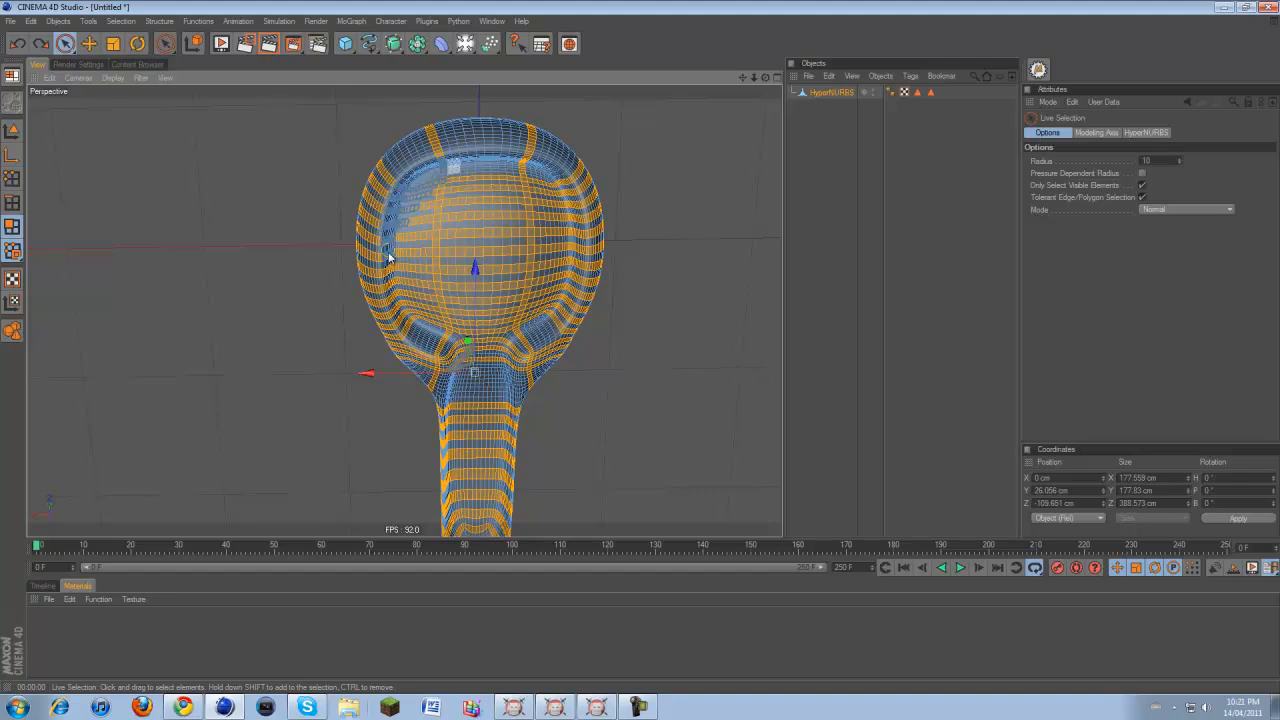
{"action": "mouse_move", "coordinate": [388, 253]}
{"action": "left_mouse_down", "text": "ctrl"}
{"action": "mouse_move", "coordinate": [418, 315]}
{"action": "mouse_move", "coordinate": [467, 343]}
{"action": "mouse_move", "coordinate": [449, 350]}
{"action": "mouse_move", "coordinate": [447, 376]}
{"action": "left_mouse_up", "text": "ctrl"}
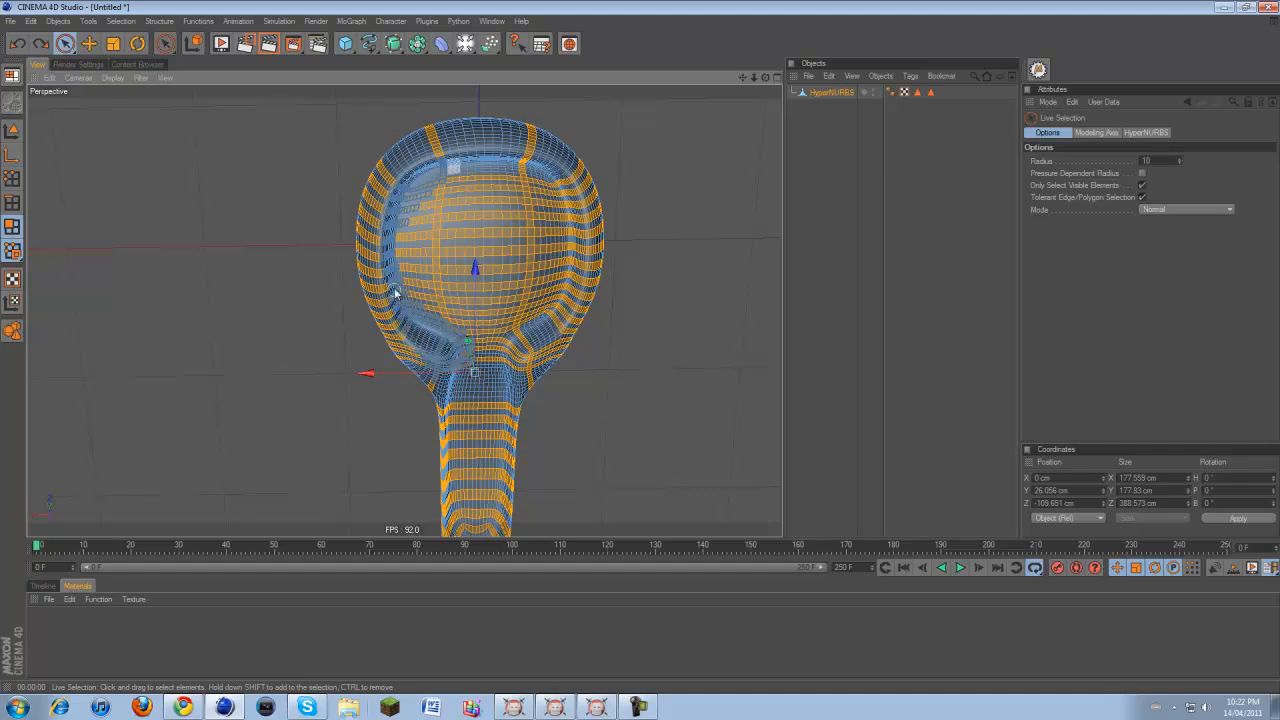
{"action": "left_click_drag", "start_coordinate": [395, 290], "coordinate": [401, 252], "text": "ctrl"}
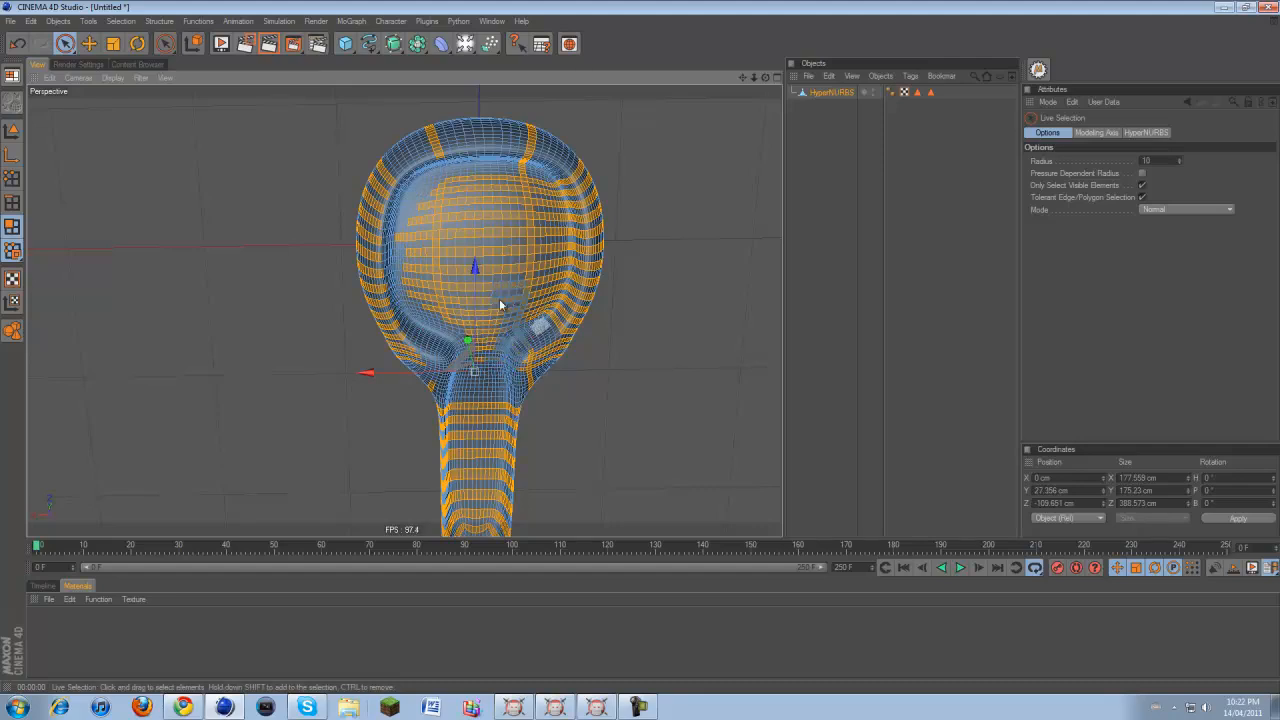
Deselect the striped polygons across the rest of the head's hollow interior, including its other inner side
{"action": "mouse_move", "coordinate": [472, 318]}
{"action": "left_mouse_down", "text": "ctrl"}
{"action": "mouse_move", "coordinate": [452, 300]}
{"action": "mouse_move", "coordinate": [429, 309]}
{"action": "mouse_move", "coordinate": [420, 214]}
{"action": "mouse_move", "coordinate": [404, 268]}
{"action": "mouse_move", "coordinate": [449, 206]}
{"action": "mouse_move", "coordinate": [423, 167]}
{"action": "left_mouse_up", "text": "ctrl"}
{"action": "mouse_move", "coordinate": [421, 259]}
{"action": "left_mouse_down", "text": "ctrl"}
{"action": "mouse_move", "coordinate": [451, 186]}
{"action": "mouse_move", "coordinate": [514, 191]}
{"action": "mouse_move", "coordinate": [523, 166]}
{"action": "mouse_move", "coordinate": [584, 239]}
{"action": "left_mouse_up", "text": "ctrl"}
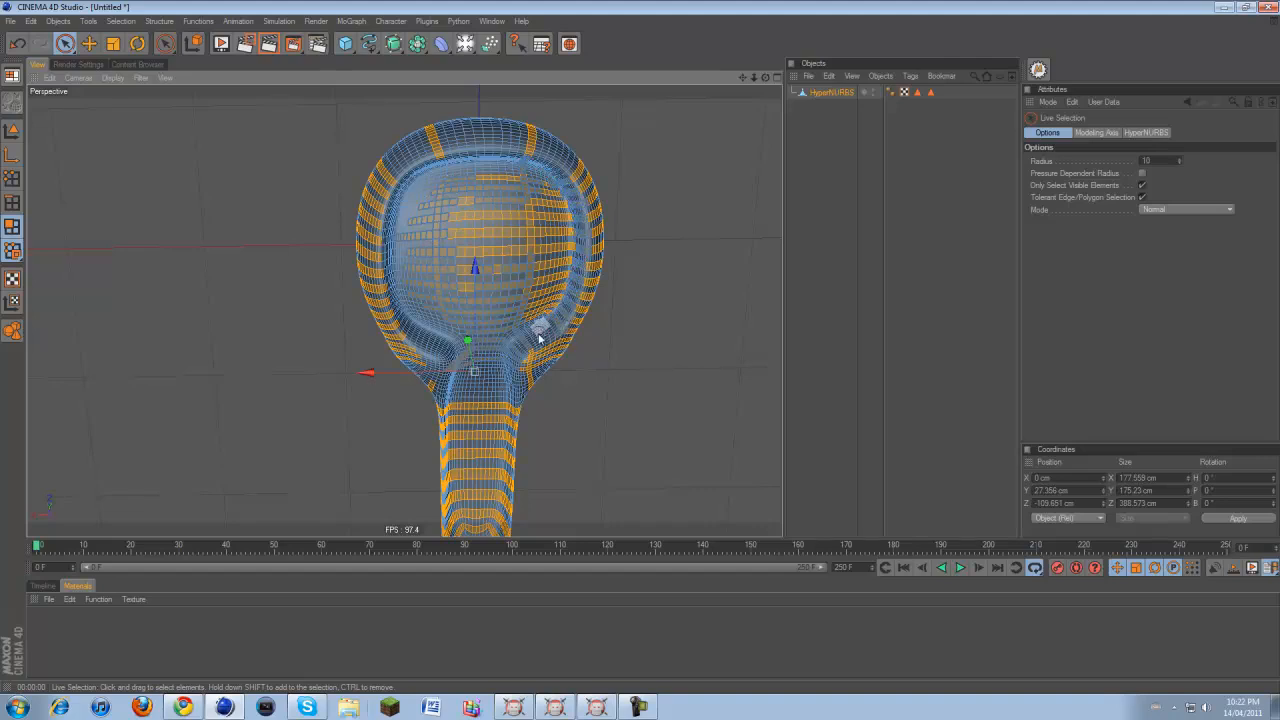
{"action": "mouse_move", "coordinate": [533, 317]}
{"action": "left_mouse_down", "text": "ctrl"}
{"action": "mouse_move", "coordinate": [564, 273]}
{"action": "mouse_move", "coordinate": [563, 289]}
{"action": "left_mouse_up", "text": "ctrl"}
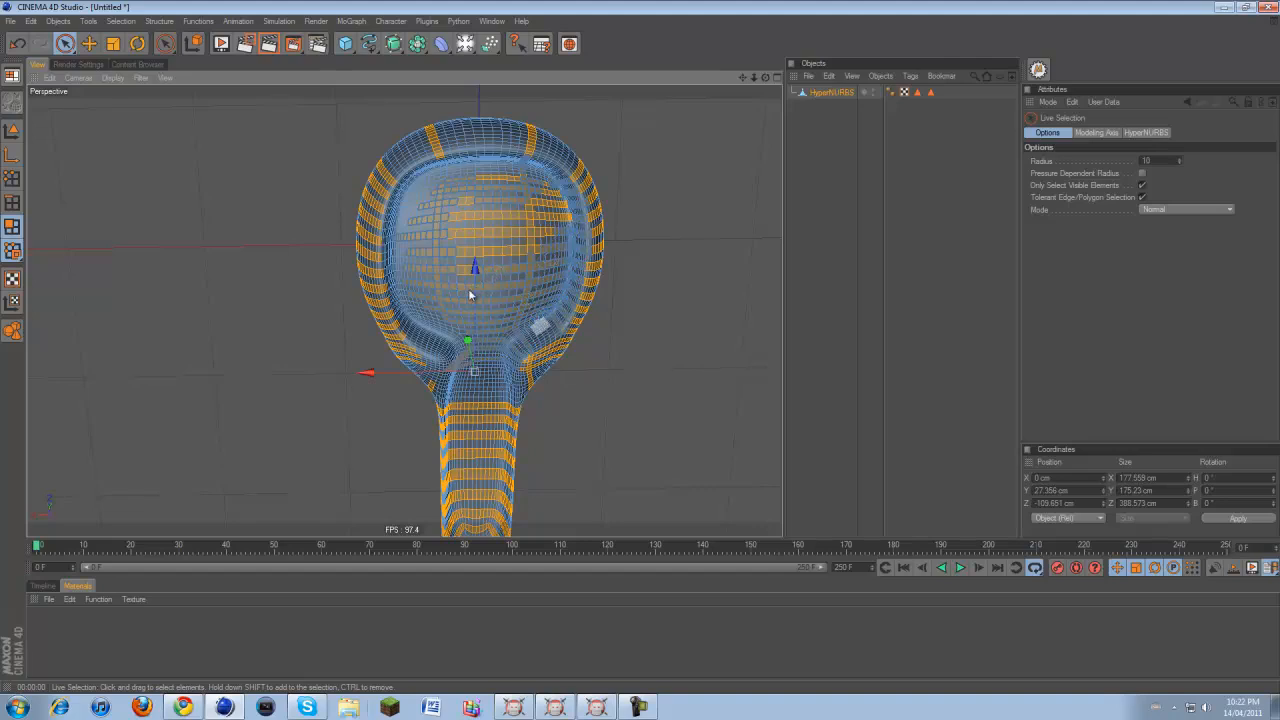
{"action": "mouse_move", "coordinate": [544, 232]}
{"action": "left_mouse_down", "text": "ctrl"}
{"action": "mouse_move", "coordinate": [502, 226]}
{"action": "mouse_move", "coordinate": [540, 203]}
{"action": "left_mouse_up", "text": "ctrl"}
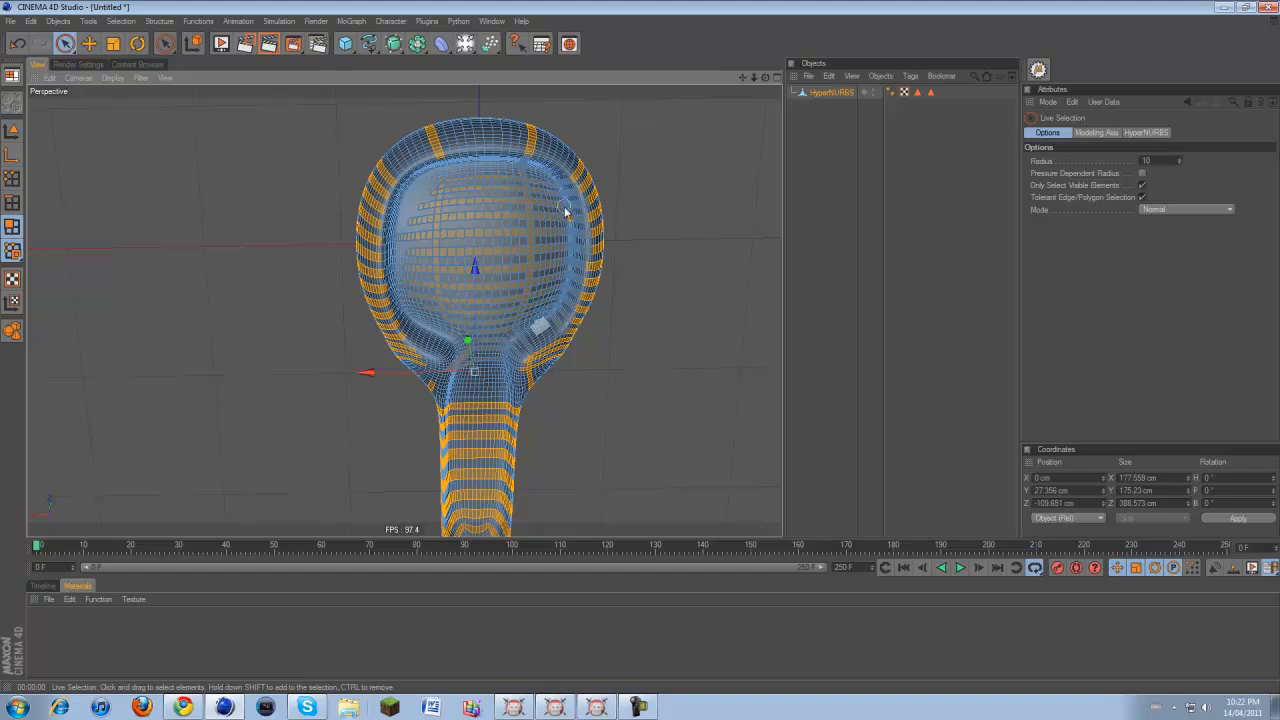
Deselect the striped polygons inside the narrow transition and along the arm's hollow, keeping the outer stripes selected
{"action": "mouse_move", "coordinate": [743, 78]}
{"action": "left_mouse_down"}
{"action": "mouse_move", "coordinate": [642, 341]}
{"action": "mouse_move", "coordinate": [645, 316]}
{"action": "left_mouse_up"}
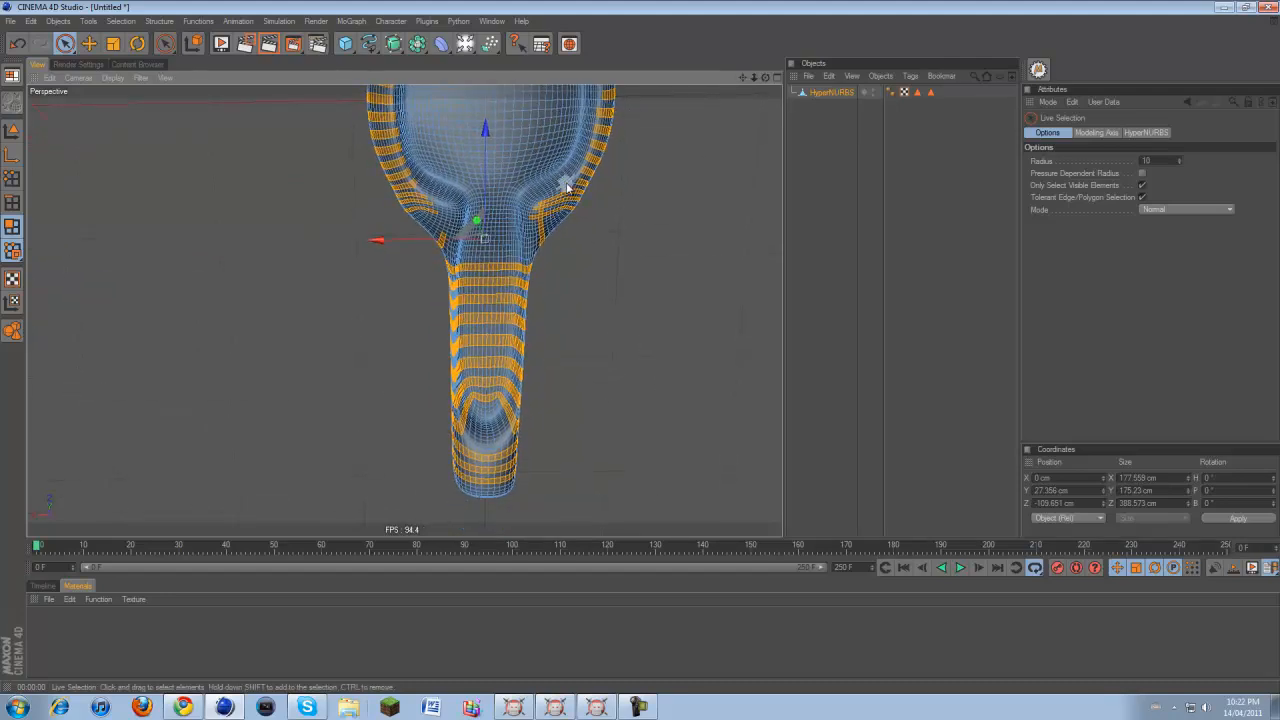
{"action": "left_click", "coordinate": [523, 232], "text": "ctrl"}
{"action": "left_click_drag", "start_coordinate": [527, 236], "coordinate": [551, 212], "text": "ctrl"}
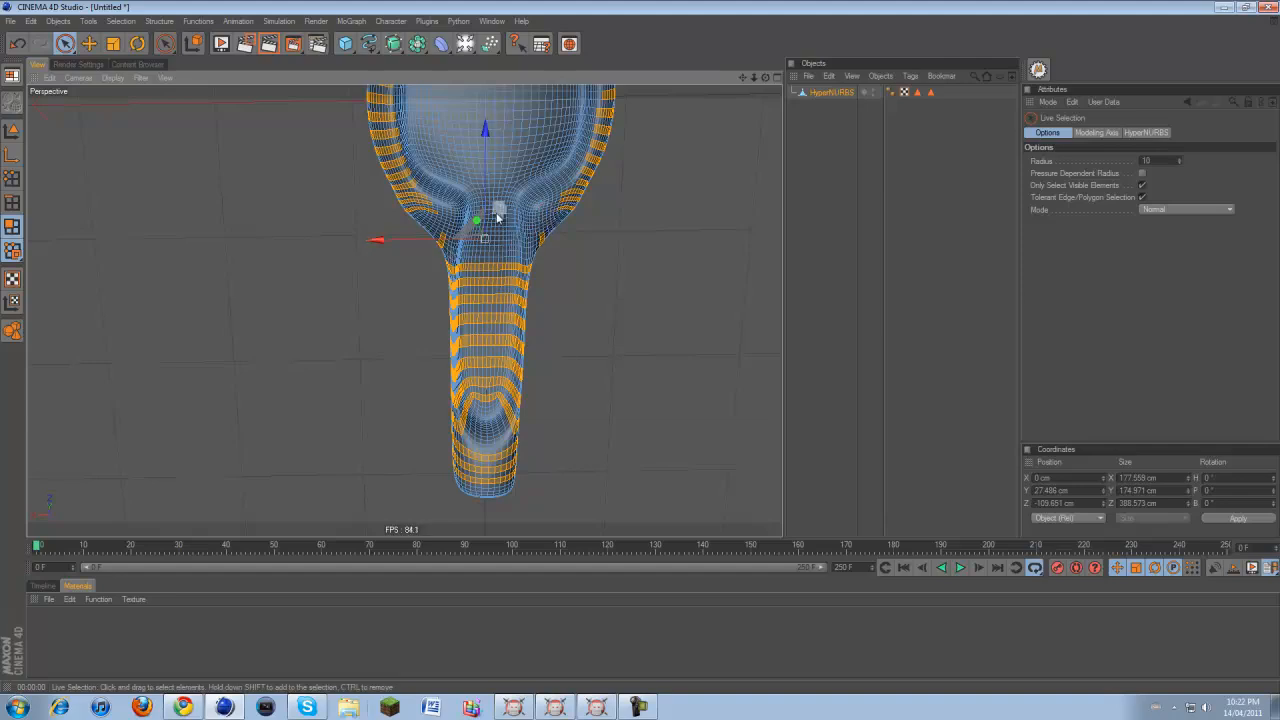
{"action": "mouse_move", "coordinate": [469, 279]}
{"action": "left_mouse_down", "text": "ctrl"}
{"action": "mouse_move", "coordinate": [475, 399]}
{"action": "mouse_move", "coordinate": [505, 362]}
{"action": "mouse_move", "coordinate": [512, 280]}
{"action": "mouse_move", "coordinate": [490, 385]}
{"action": "mouse_move", "coordinate": [480, 314]}
{"action": "left_mouse_up", "text": "ctrl"}
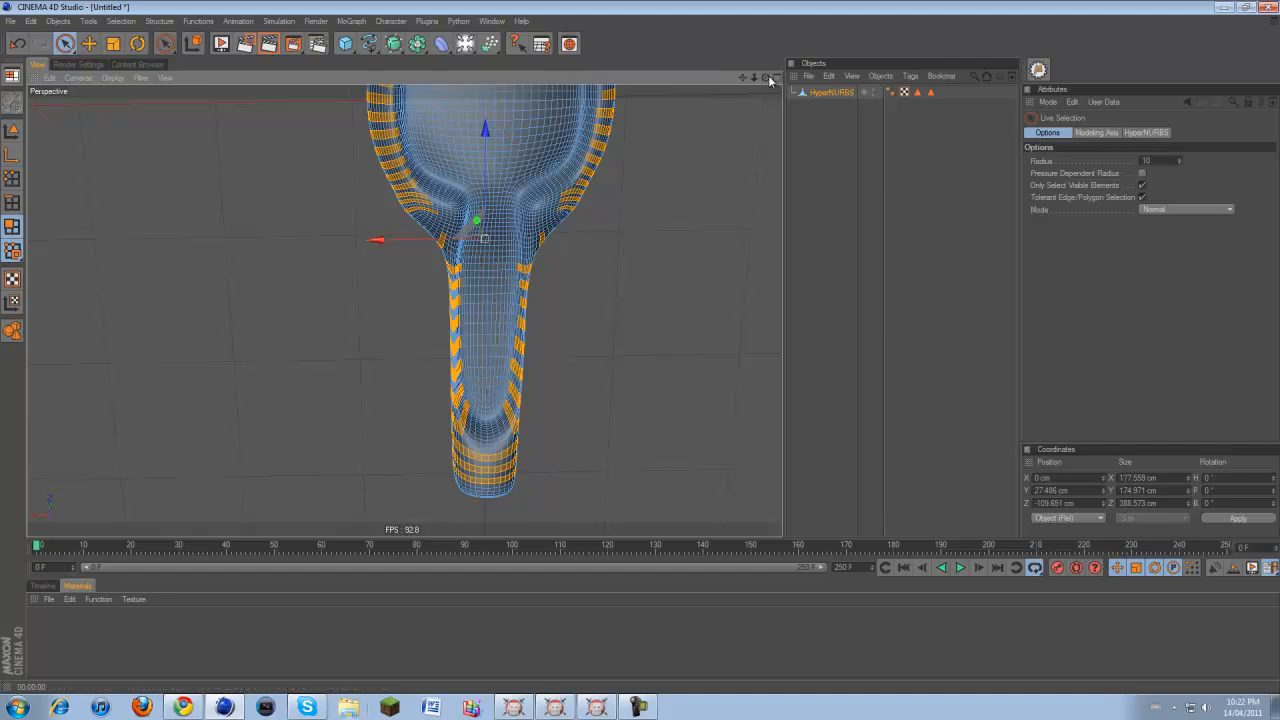
Extrude the remaining selected outer stripes with a 5 cm offset
{"action": "left_click_drag", "start_coordinate": [765, 77], "coordinate": [628, 343]}
{"action": "left_click_drag", "start_coordinate": [642, 345], "coordinate": [641, 342]}
{"action": "right_click", "coordinate": [654, 460]}
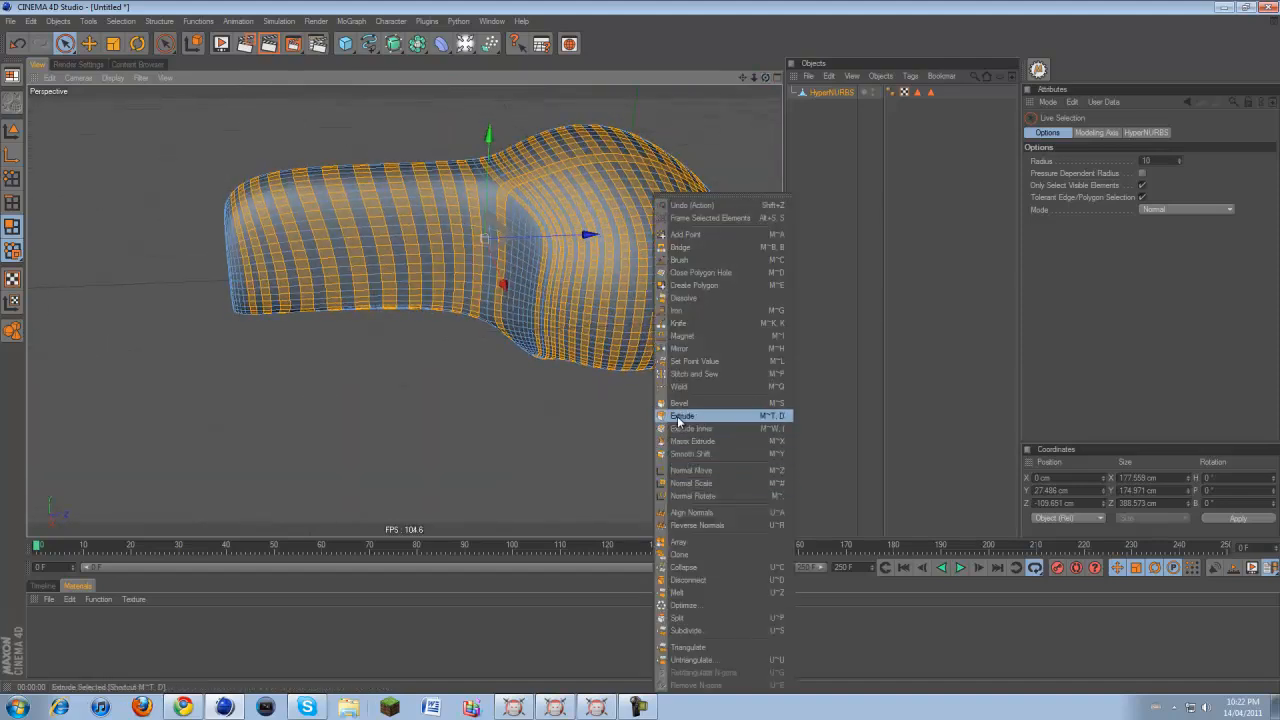
{"action": "left_click", "coordinate": [665, 415]}
{"action": "left_click", "coordinate": [1121, 173]}
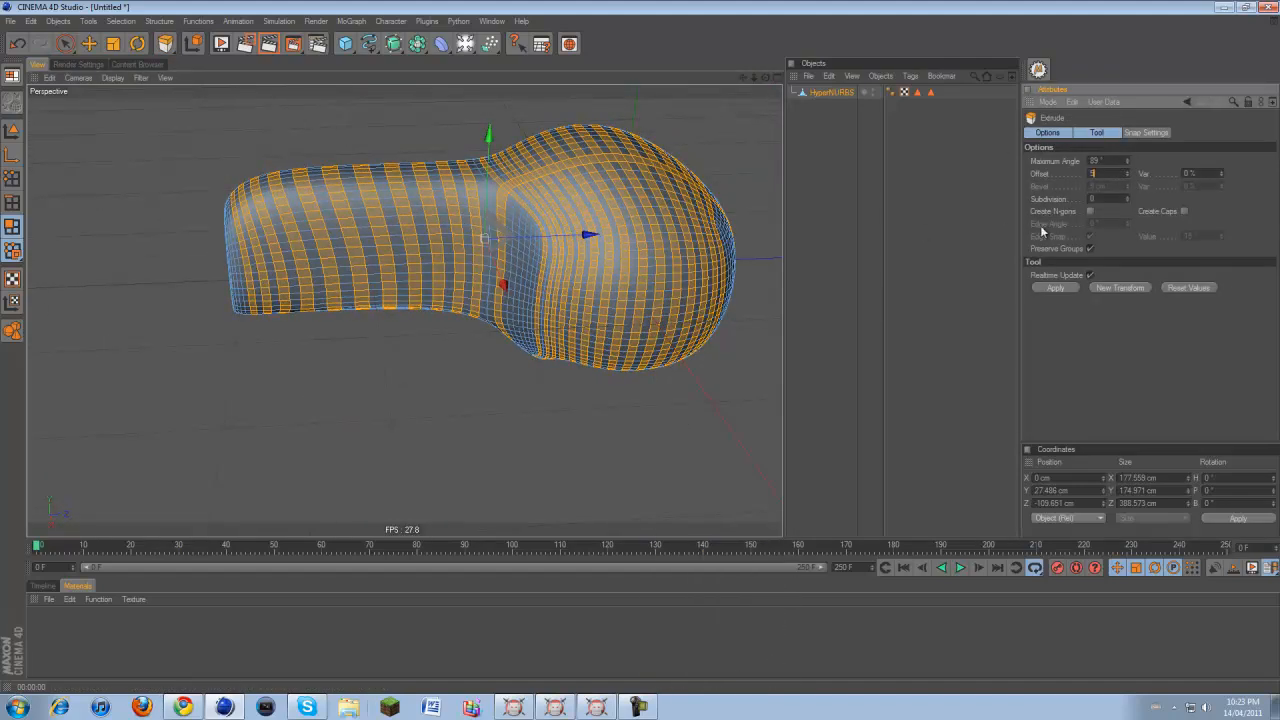
{"action": "left_click", "coordinate": [1056, 288]}
Inset the raised stripe faces using Extrude Inner with a 1.5 cm offset
{"action": "right_click", "coordinate": [671, 401]}
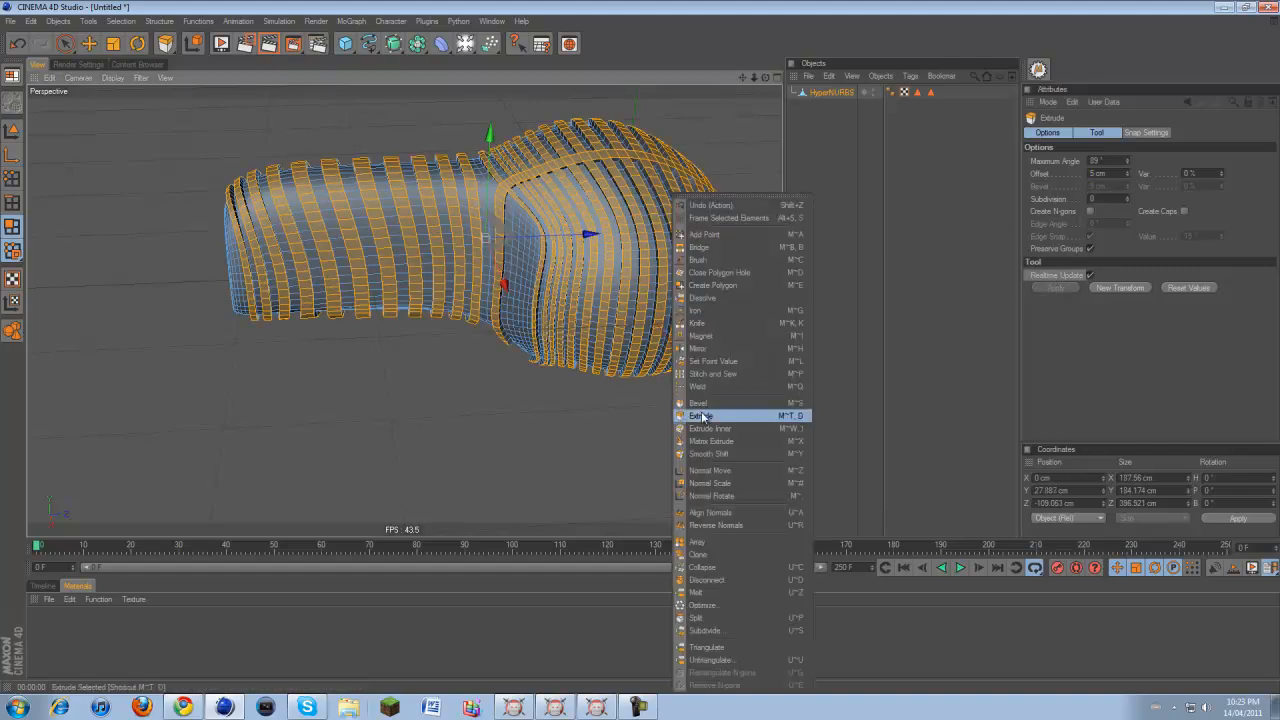
{"action": "left_click", "coordinate": [710, 428]}
{"action": "left_click", "coordinate": [1058, 238]}
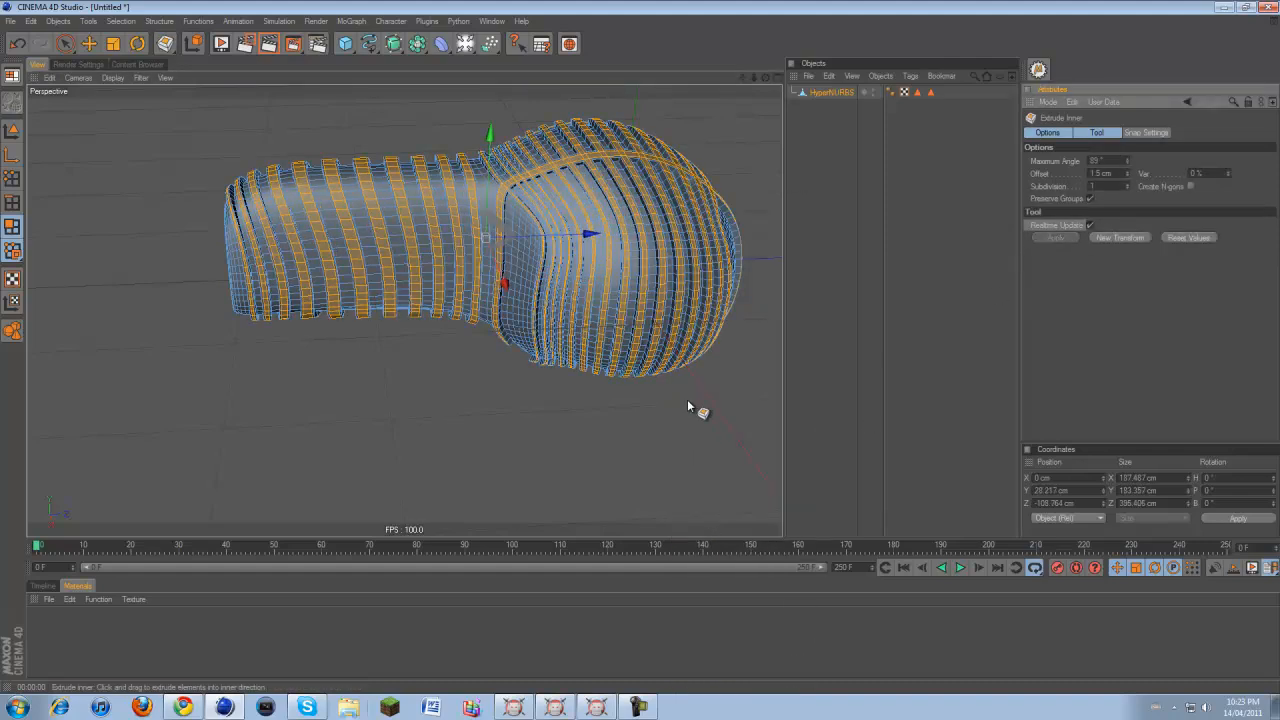
Extrude the inset stripe faces inward with a -6 cm offset
{"action": "right_click", "coordinate": [694, 409]}
{"action": "left_click", "coordinate": [712, 412]}
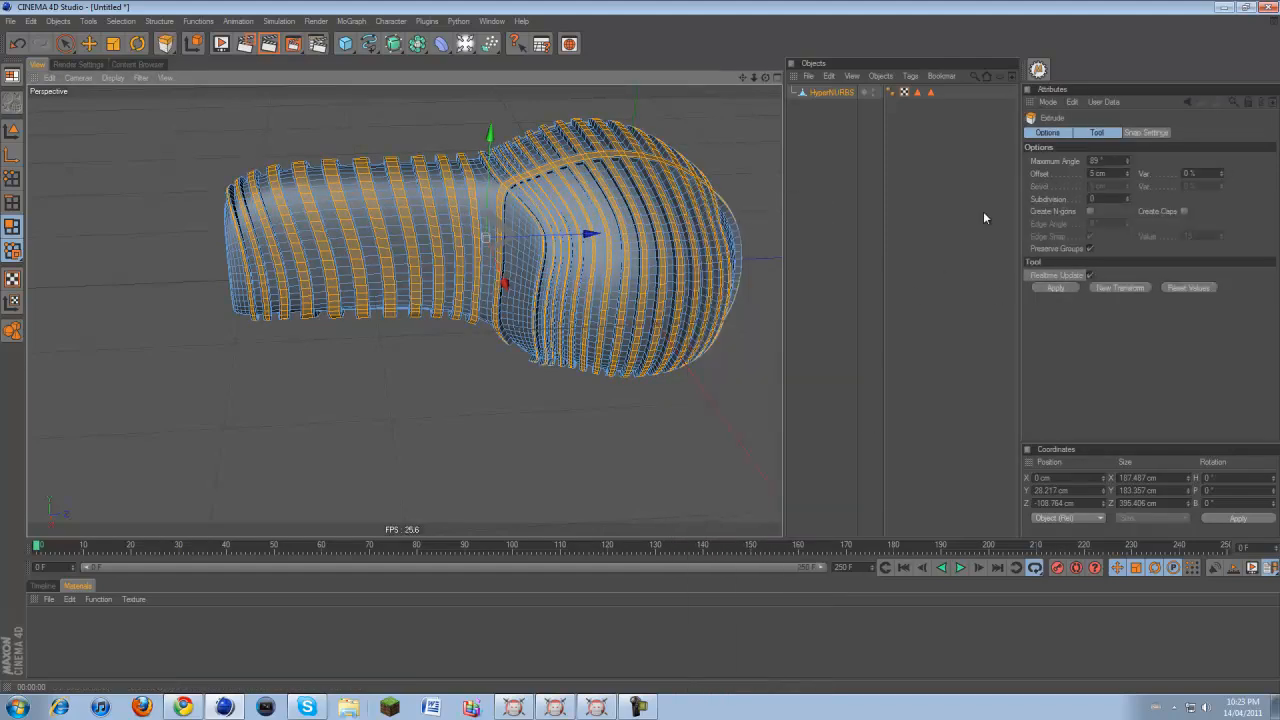
{"action": "double_click", "coordinate": [1112, 174]}
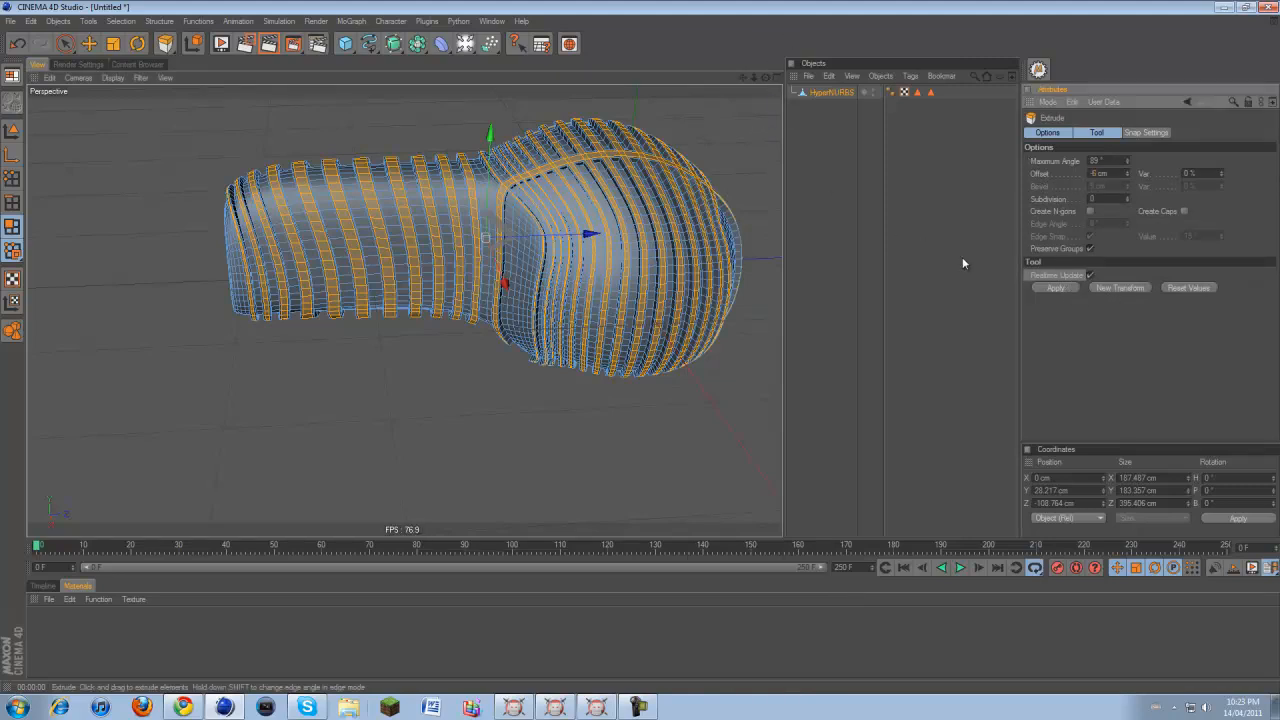
{"action": "left_click", "coordinate": [1066, 289]}
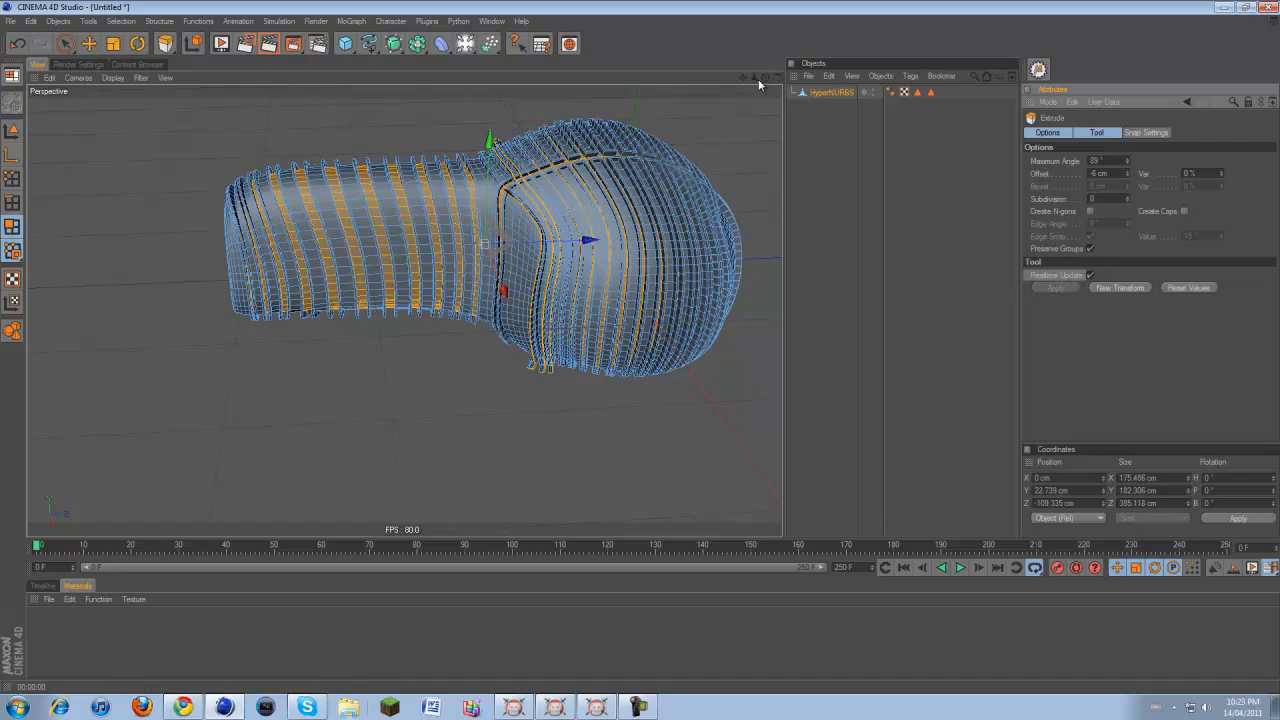
Examine the inward-extruded stripes around the transition, the head's lower edge and the front of the head
{"action": "left_click_drag", "start_coordinate": [615, 372], "coordinate": [539, 104], "text": "alt"}
{"action": "scroll", "coordinate": [502, 148], "scroll_direction": "up", "scroll_amount": 3}
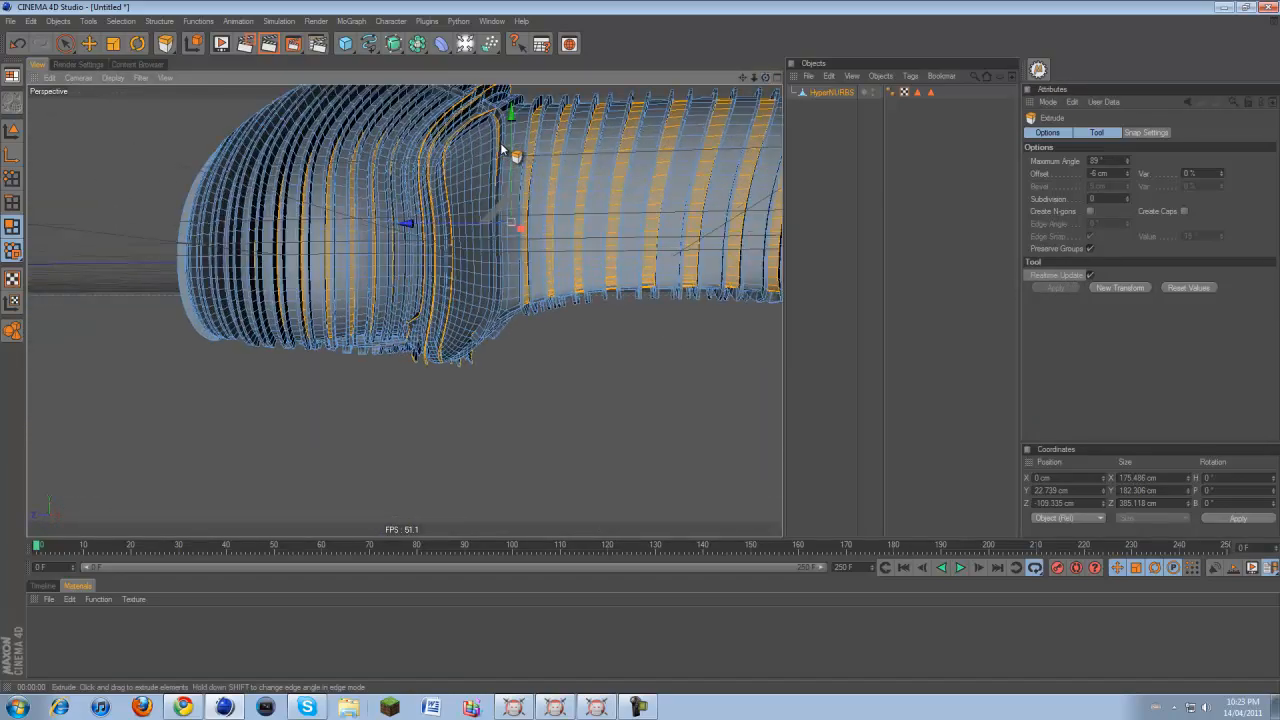
{"action": "scroll", "coordinate": [502, 148], "scroll_direction": "up", "scroll_amount": 10}
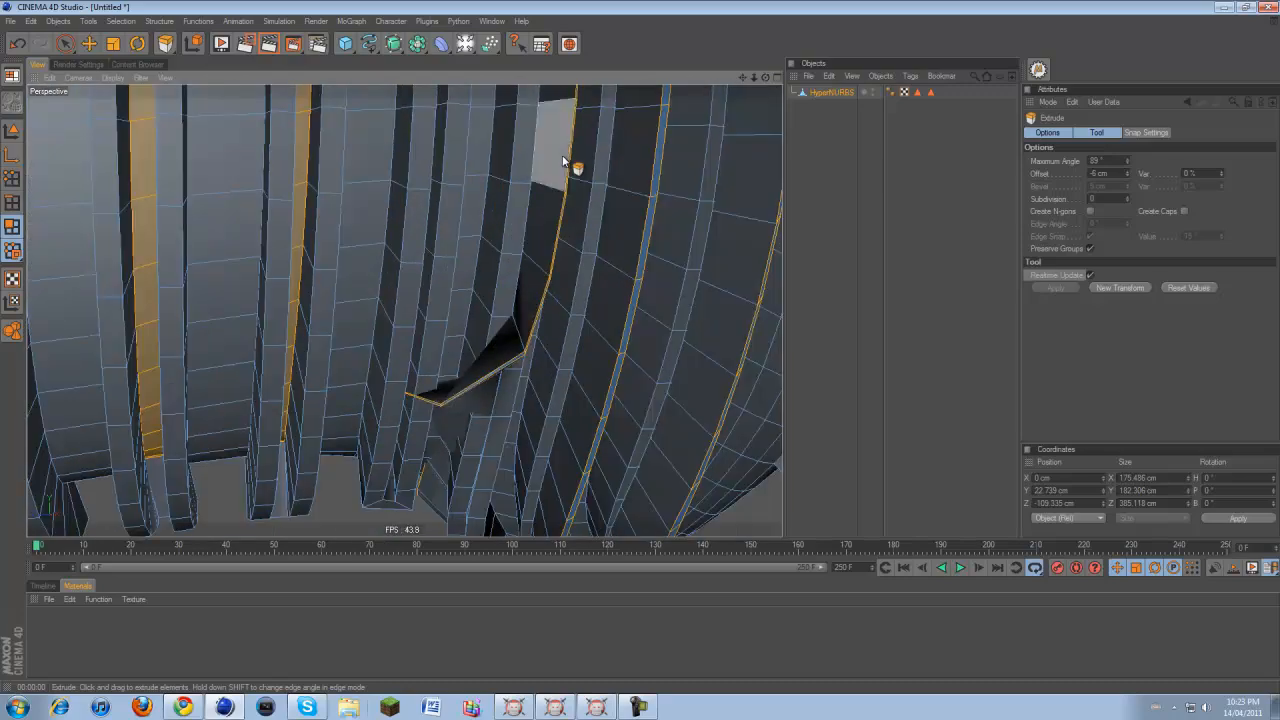
{"action": "scroll", "coordinate": [563, 160], "scroll_direction": "down", "scroll_amount": 10}
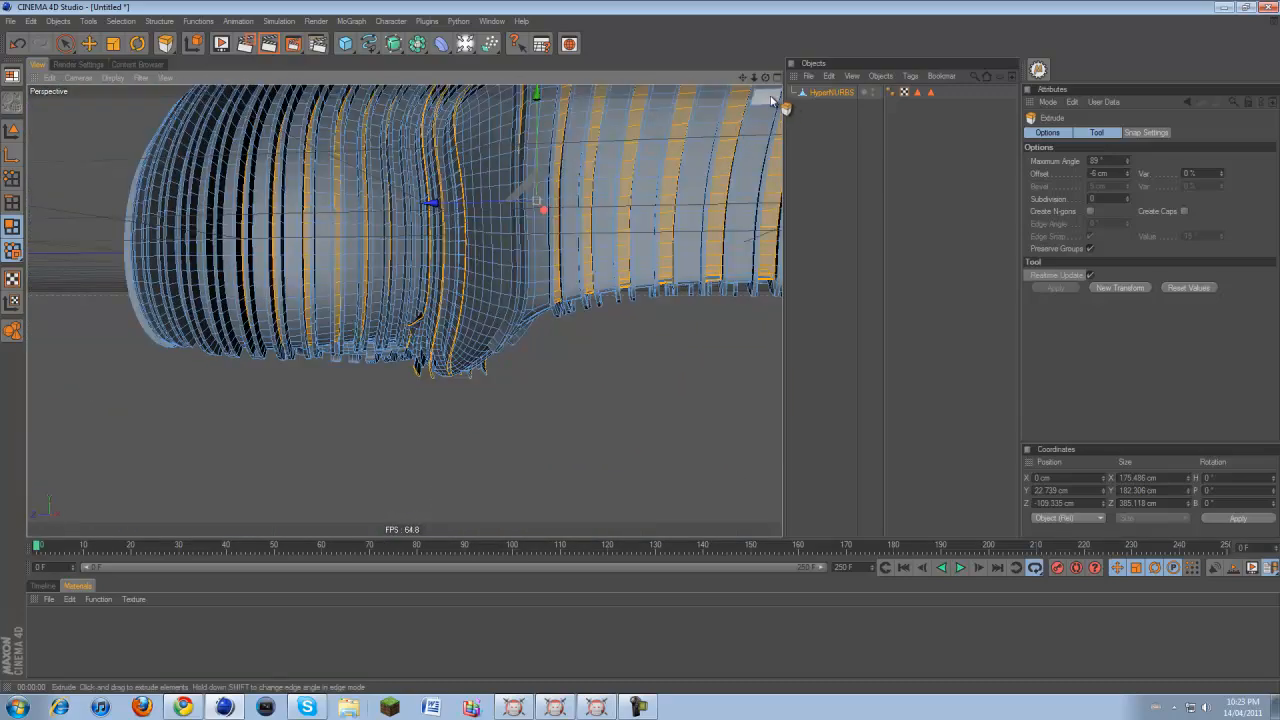
{"action": "left_click_drag", "start_coordinate": [773, 100], "coordinate": [690, 158], "text": "alt"}
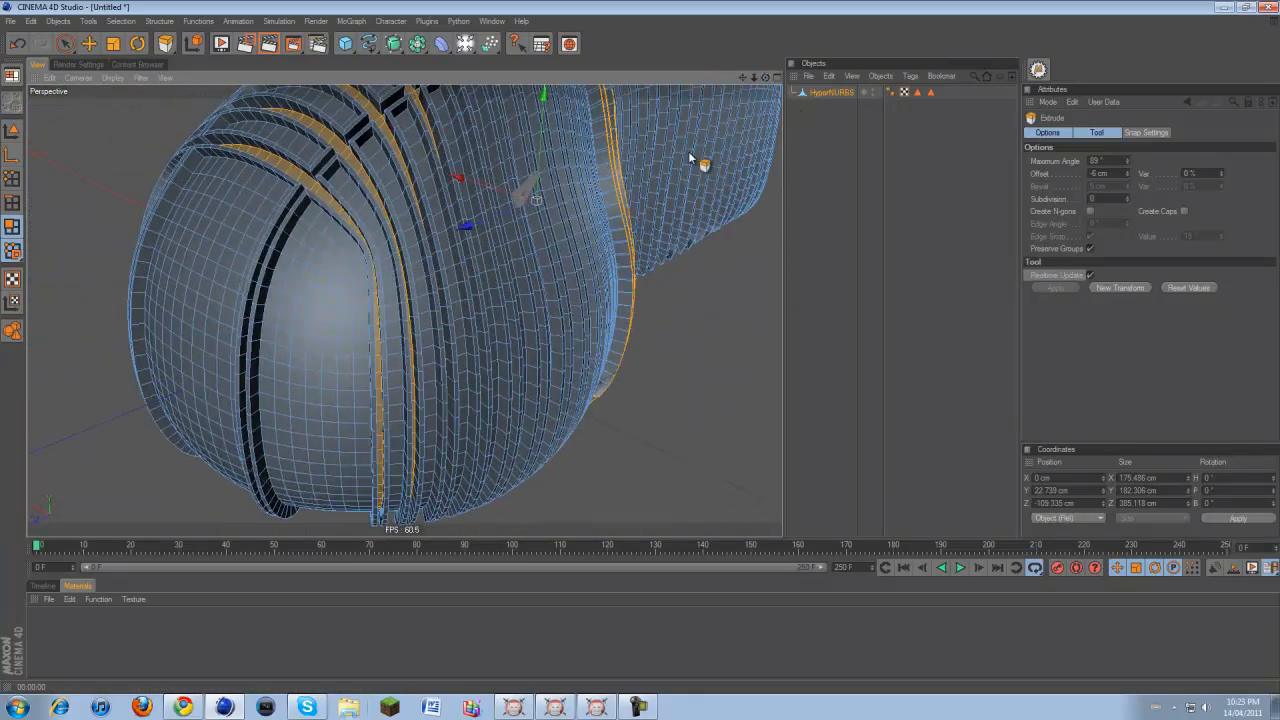
{"action": "scroll", "coordinate": [688, 155], "scroll_direction": "down", "scroll_amount": 5}
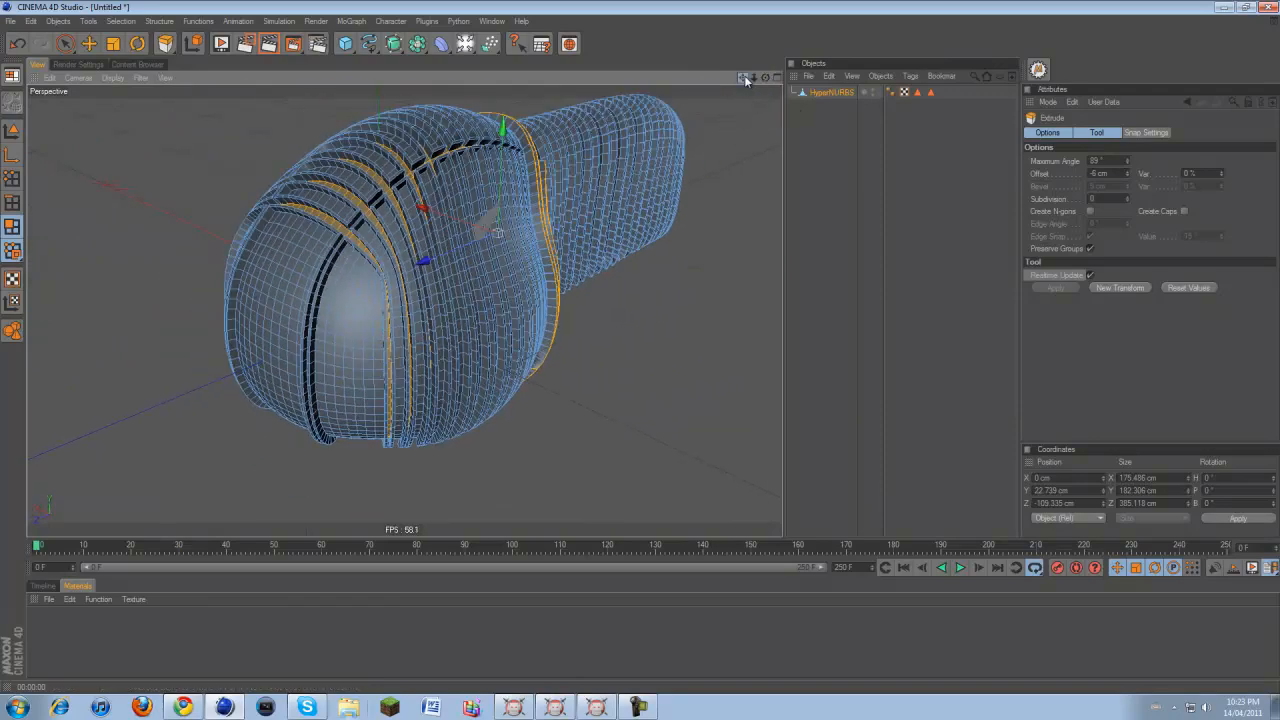
{"action": "mouse_move", "coordinate": [744, 75]}
{"action": "left_mouse_down"}
{"action": "mouse_move", "coordinate": [639, 346]}
{"action": "mouse_move", "coordinate": [772, 74]}
{"action": "mouse_move", "coordinate": [643, 349]}
{"action": "mouse_move", "coordinate": [766, 78]}
{"action": "left_mouse_up"}
{"action": "scroll", "coordinate": [580, 106], "scroll_direction": "up", "scroll_amount": 5}
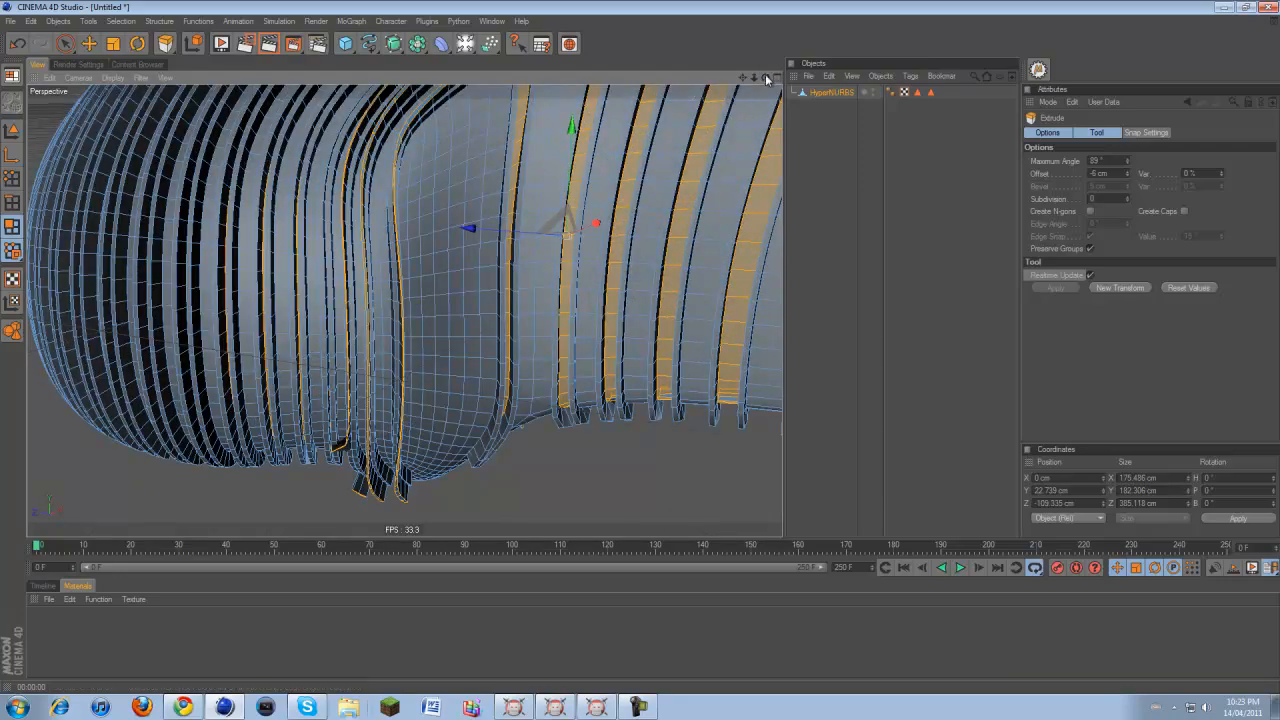
Undo the inward extrusion and inset, and repeat Extrude Inner on the raised stripe faces with a 1.5 cm offset
{"action": "left_click_drag", "start_coordinate": [766, 78], "coordinate": [640, 346]}
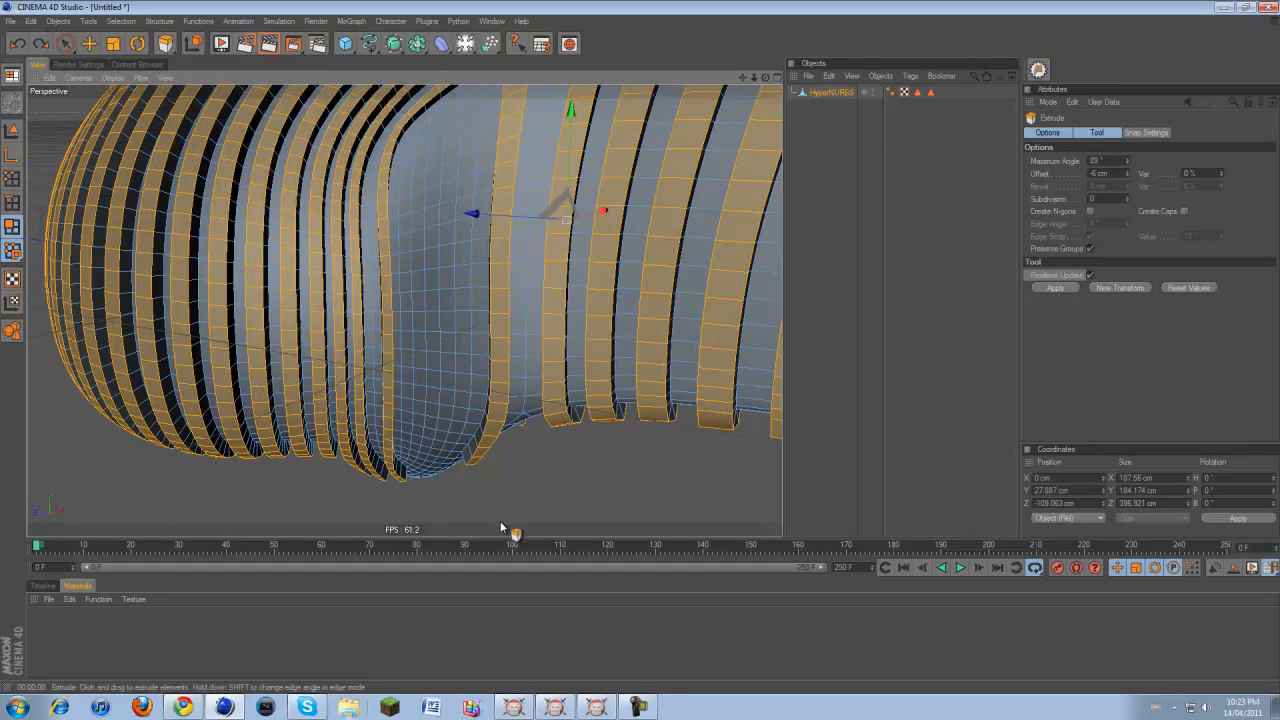
{"action": "right_click", "coordinate": [512, 528]}
{"action": "left_click", "coordinate": [560, 430]}
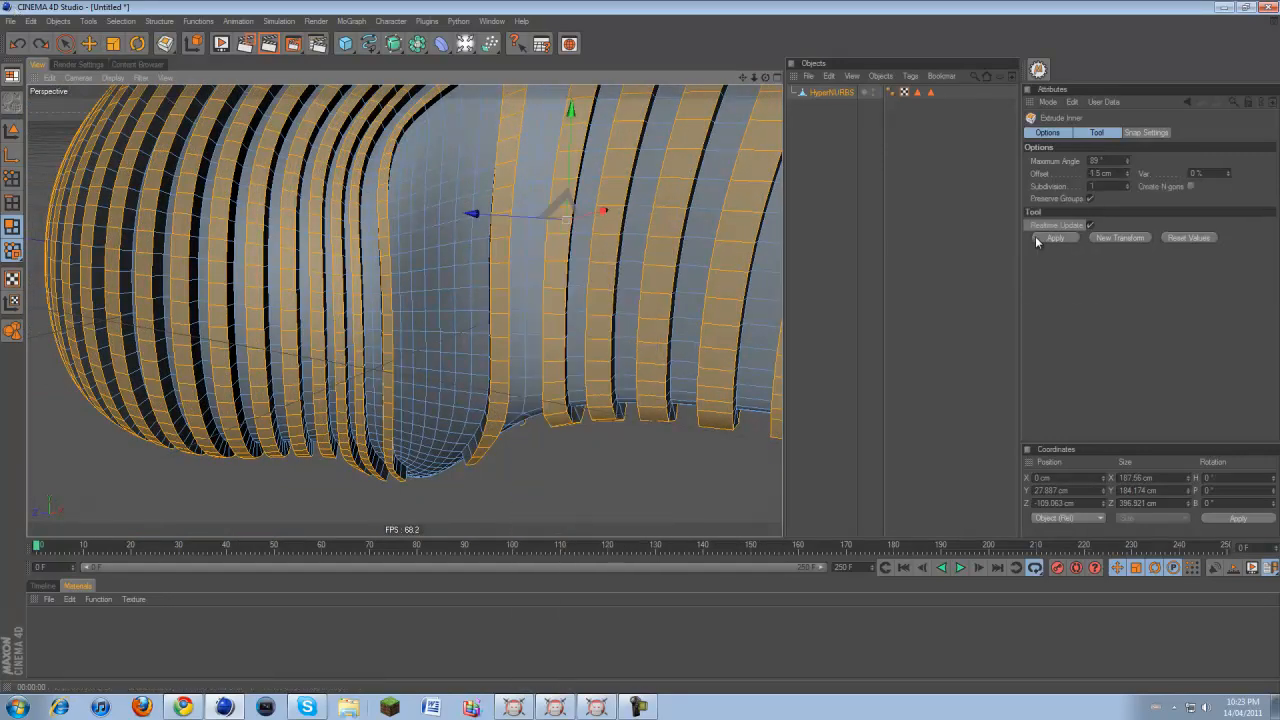
{"action": "left_click", "coordinate": [1036, 237]}
Try a freehand inward extrusion of the inset stripe faces, about -6.8 cm, and undo back to the flat stripe selection
{"action": "right_click", "coordinate": [580, 494]}
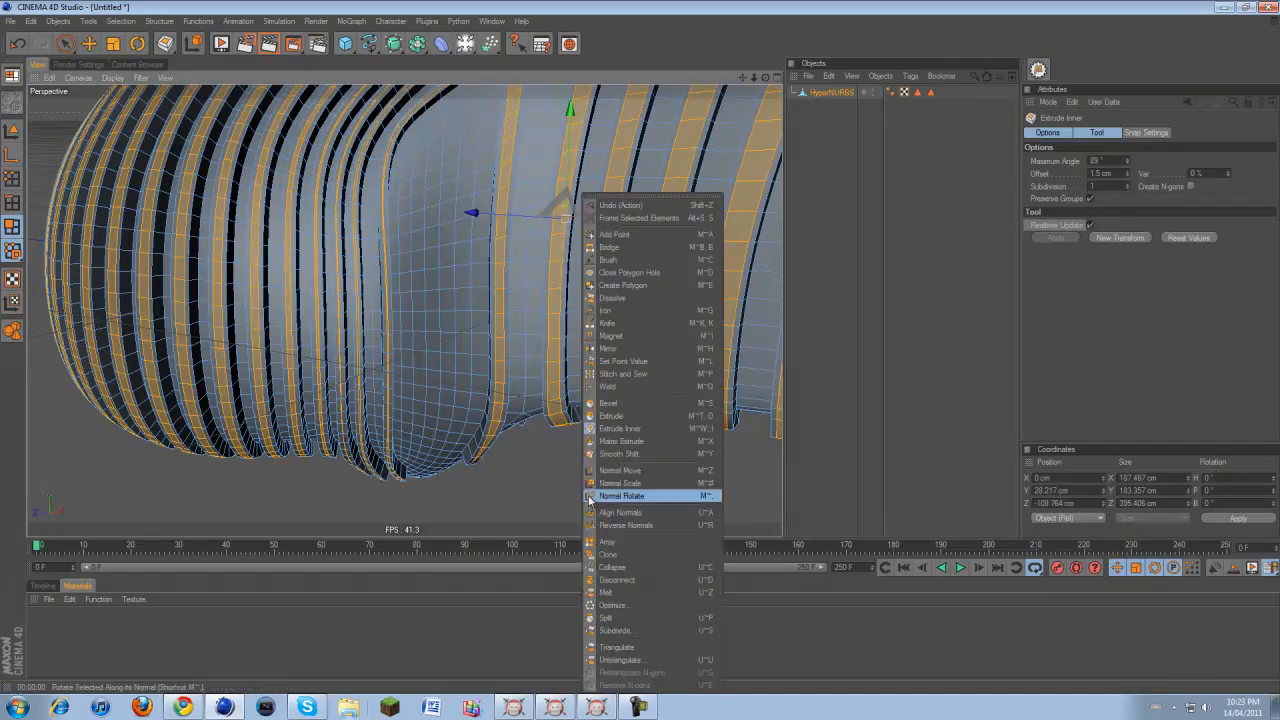
{"action": "left_click", "coordinate": [584, 417]}
{"action": "scroll", "coordinate": [580, 417], "scroll_direction": "down", "scroll_amount": 2}
{"action": "mouse_move", "coordinate": [639, 346]}
{"action": "left_mouse_down"}
{"action": "mouse_move", "coordinate": [705, 362]}
{"action": "mouse_move", "coordinate": [623, 359]}
{"action": "mouse_move", "coordinate": [702, 344]}
{"action": "mouse_move", "coordinate": [642, 352]}
{"action": "left_mouse_up"}
{"action": "key", "text": "ctrl+z"}
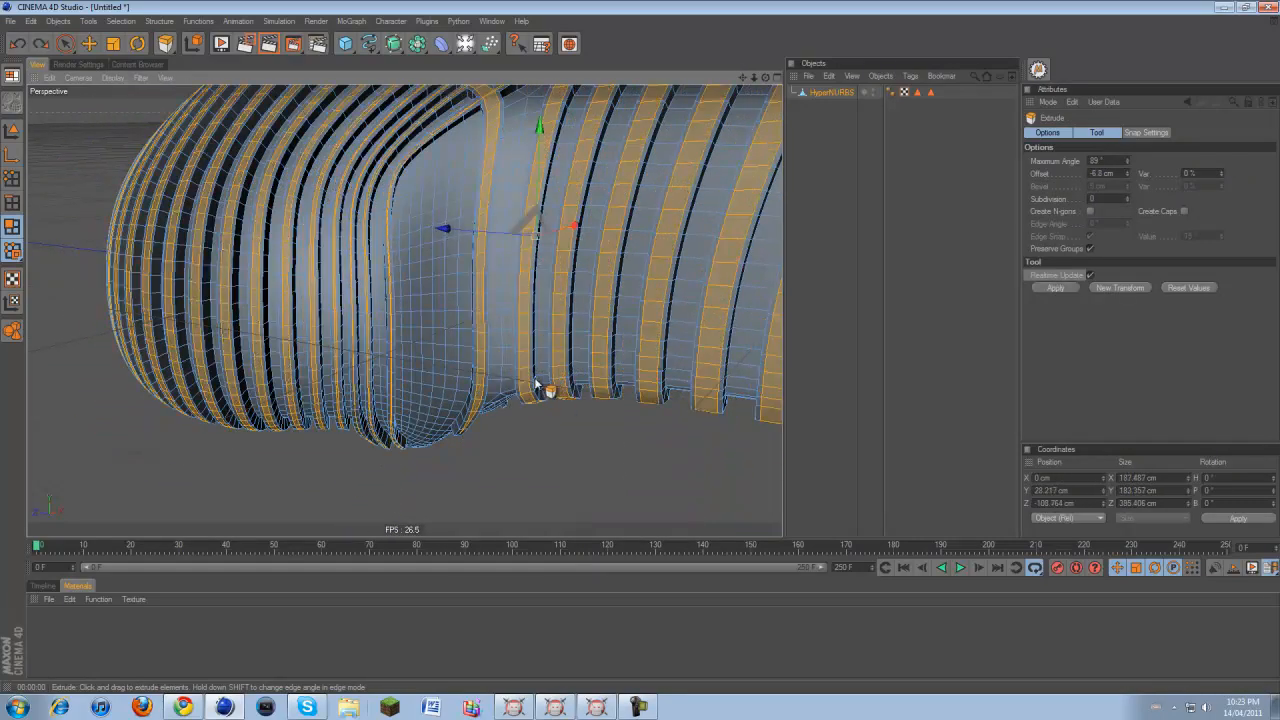
{"action": "left_click_drag", "start_coordinate": [339, 197], "coordinate": [407, 236], "text": "alt"}
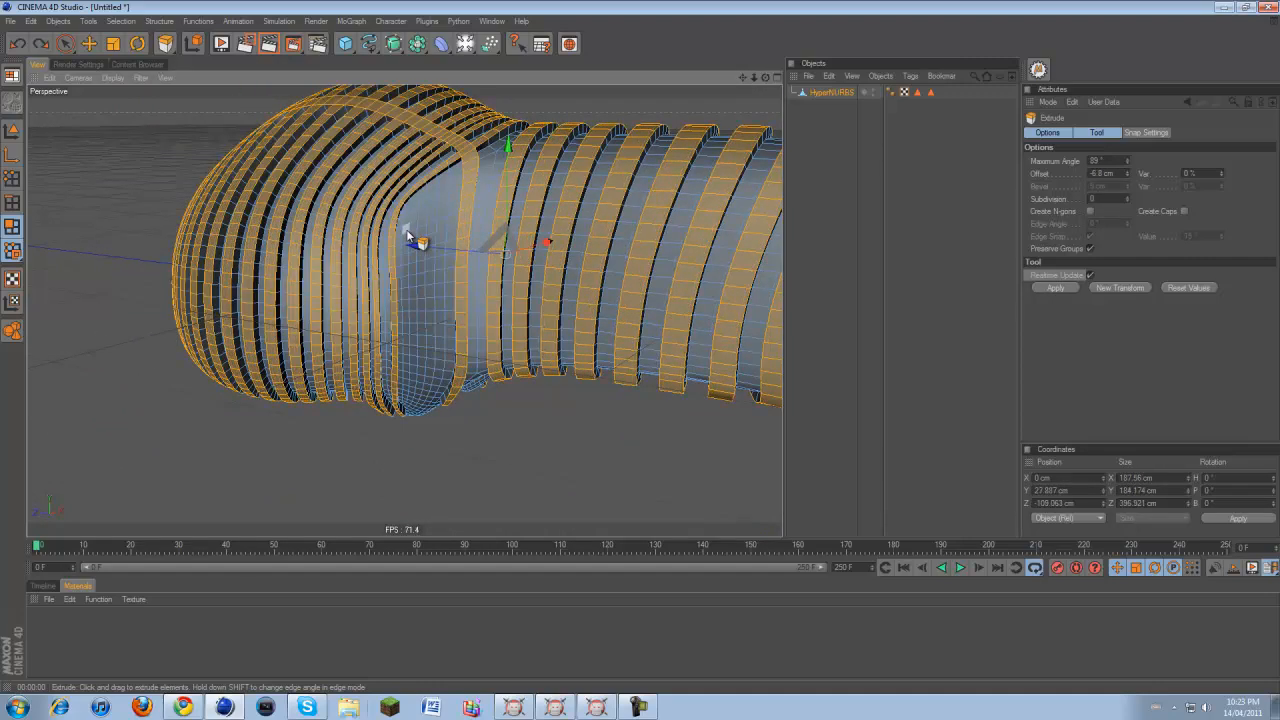
{"action": "key", "text": "ctrl+z"}
With Loop Selection, deselect the head stripe loops bordering the transition and select the complete loop running around the transition
{"action": "right_click", "coordinate": [474, 482]}
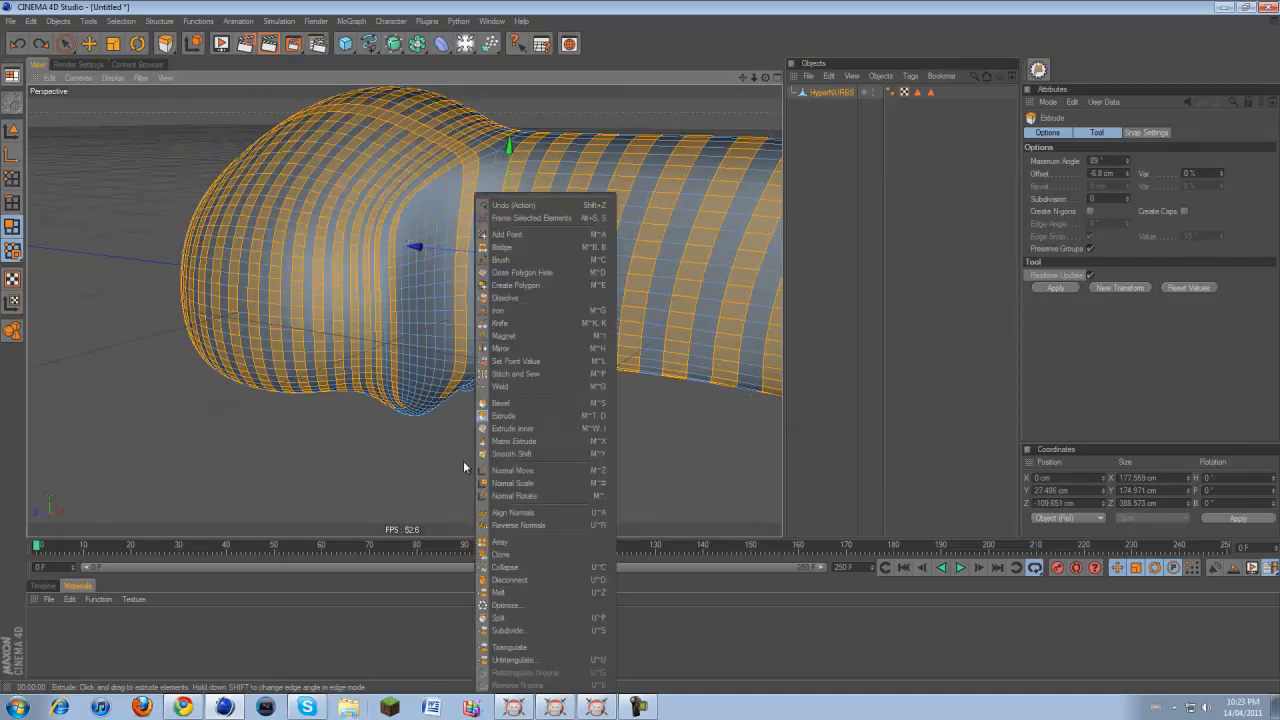
{"action": "left_click", "coordinate": [121, 21]}
{"action": "left_click", "coordinate": [121, 21]}
{"action": "left_click", "coordinate": [142, 108]}
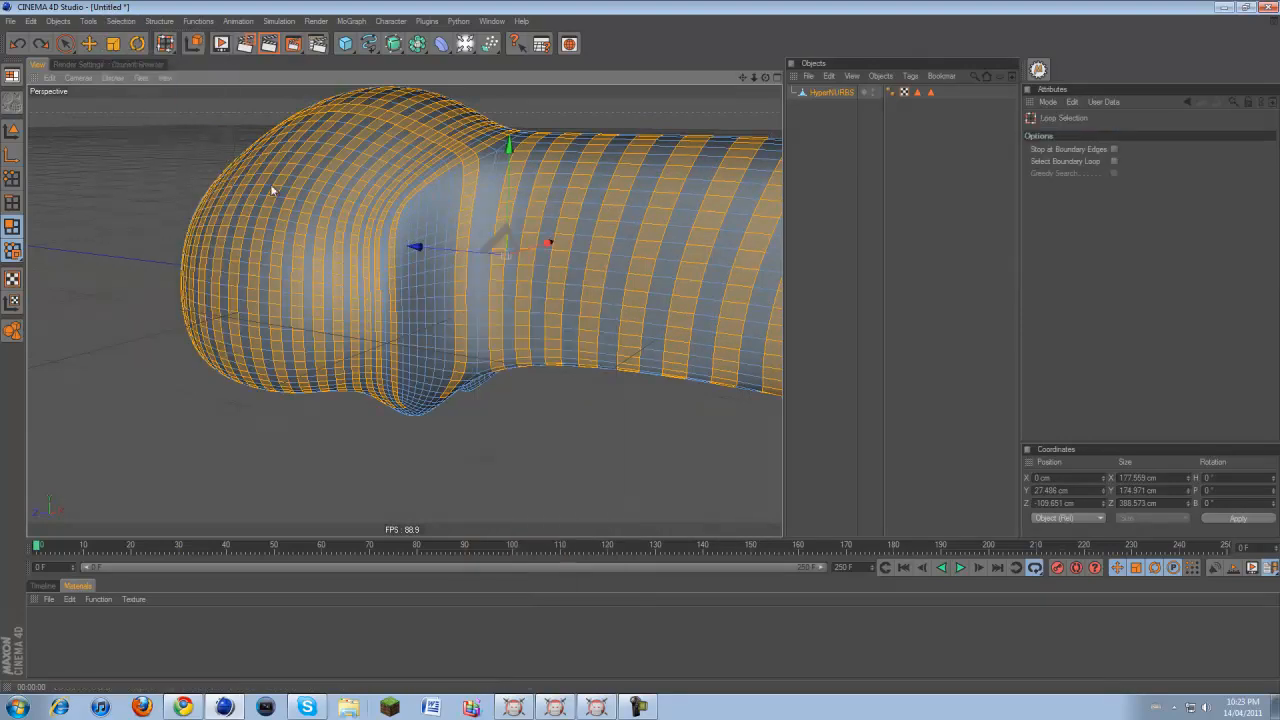
{"action": "left_click", "coordinate": [378, 219], "text": "ctrl"}
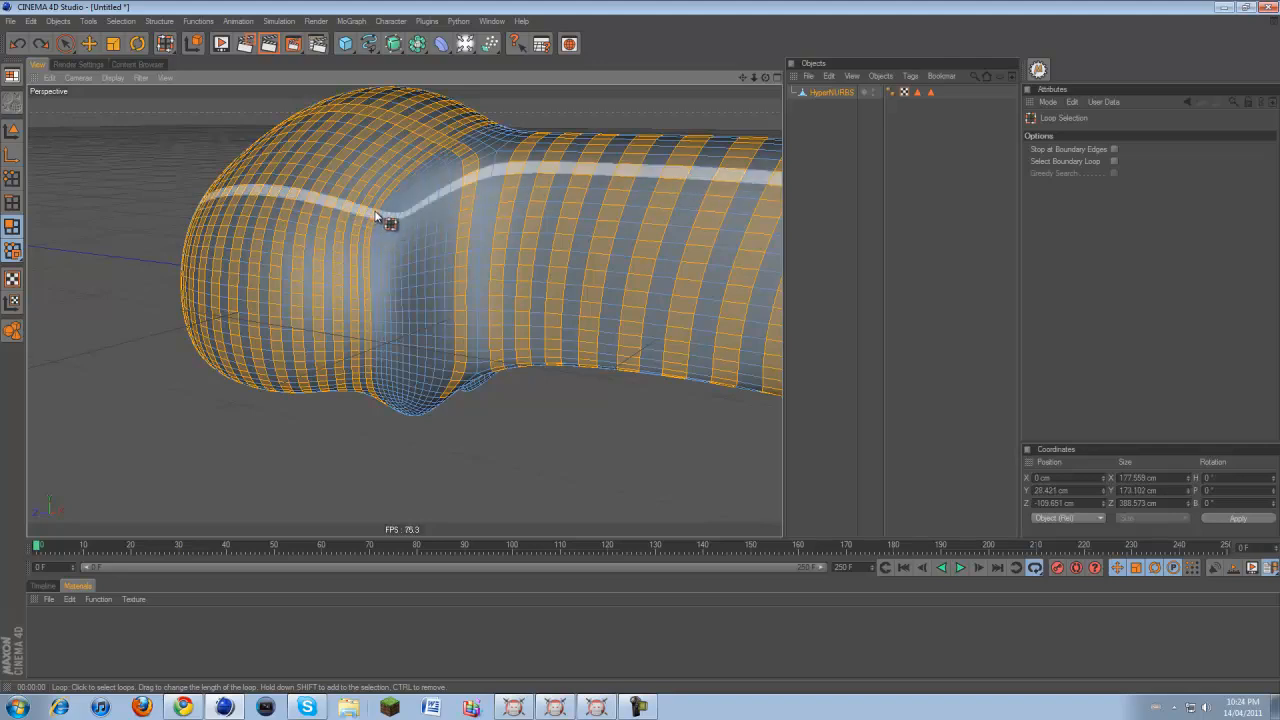
{"action": "left_click", "coordinate": [376, 207], "text": "ctrl"}
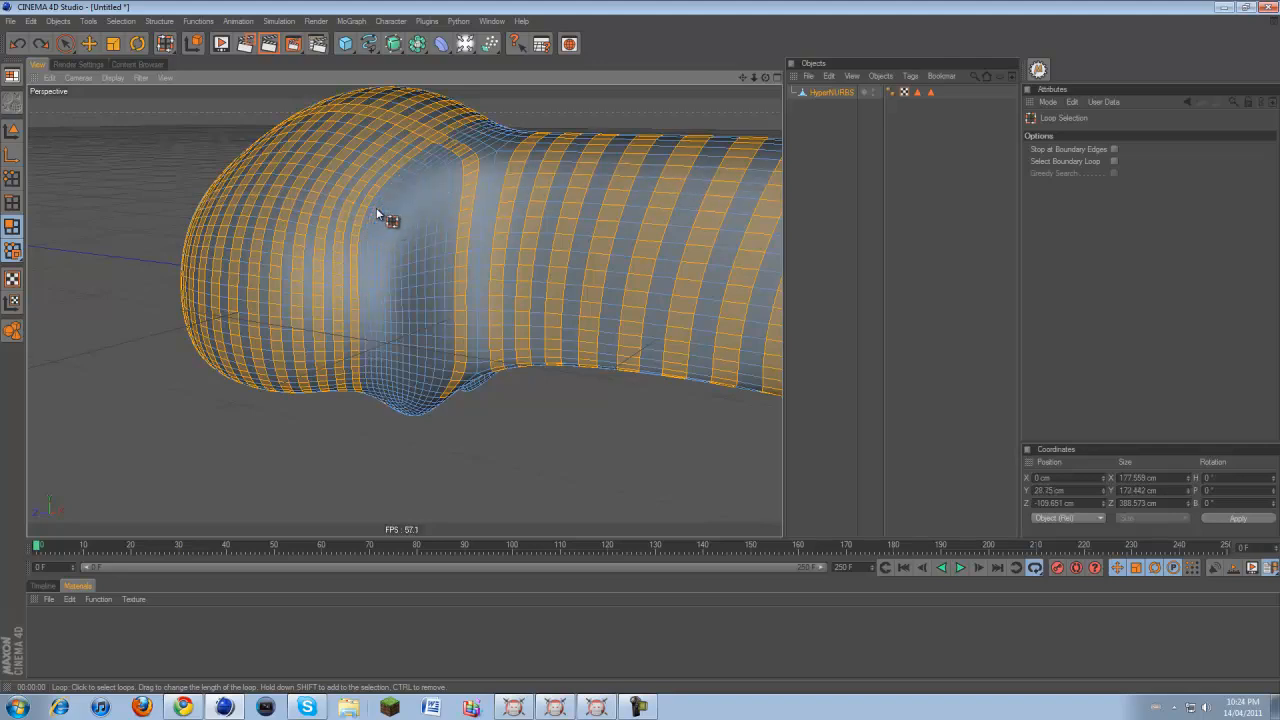
{"action": "left_click", "coordinate": [461, 152], "text": "ctrl"}
{"action": "left_click_drag", "start_coordinate": [765, 77], "coordinate": [625, 342]}
{"action": "left_click", "coordinate": [585, 175], "text": "shift"}
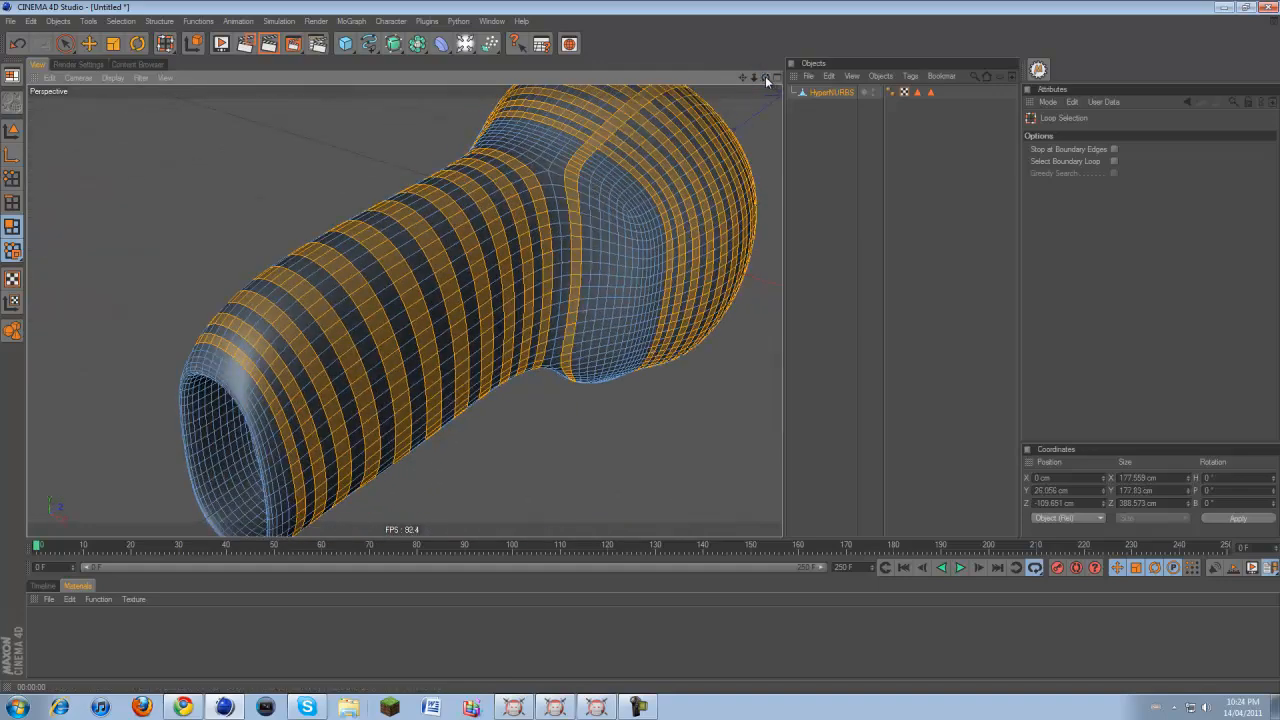
{"action": "left_click_drag", "start_coordinate": [765, 77], "coordinate": [641, 351]}
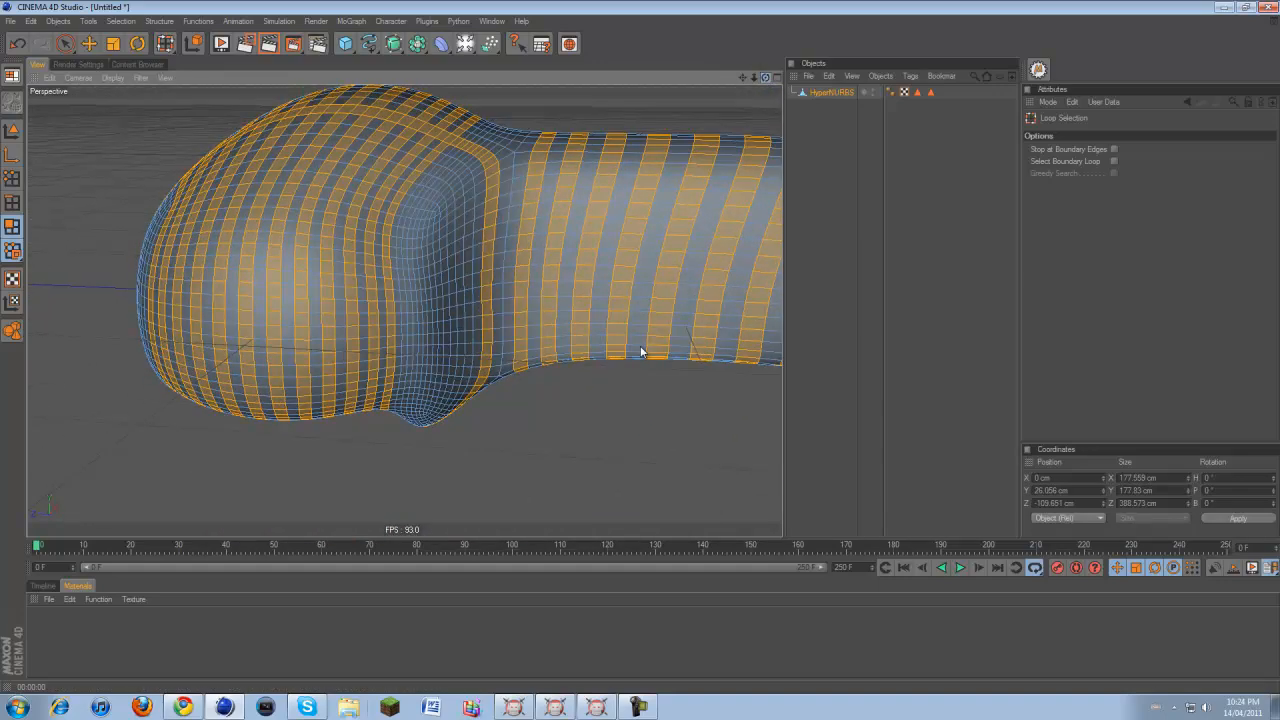
Extrude the selected stripe loops outward with a 5 cm offset
{"action": "right_click", "coordinate": [500, 430]}
{"action": "left_click", "coordinate": [520, 417]}
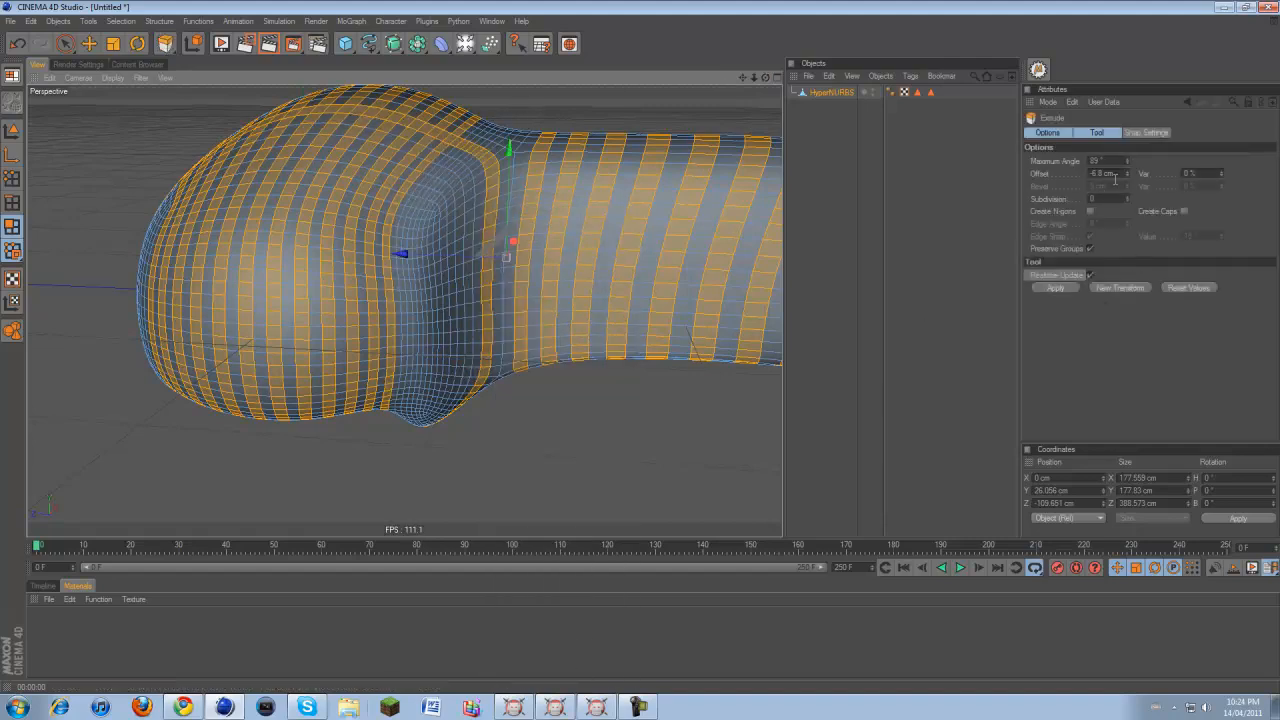
{"action": "left_click", "coordinate": [1108, 174]}
{"action": "key", "text": "Return"}
Inset the raised stripe faces using Extrude Inner with a 1.5 cm offset
{"action": "right_click", "coordinate": [596, 392]}
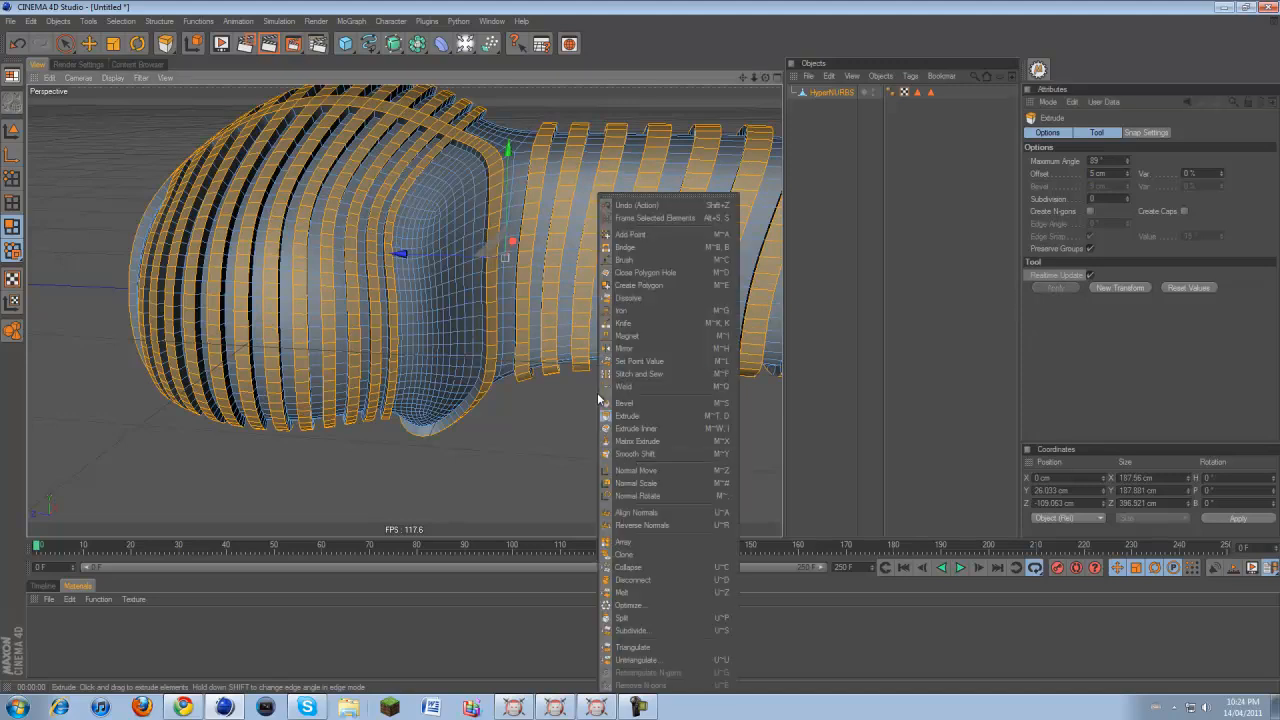
{"action": "left_click", "coordinate": [625, 427]}
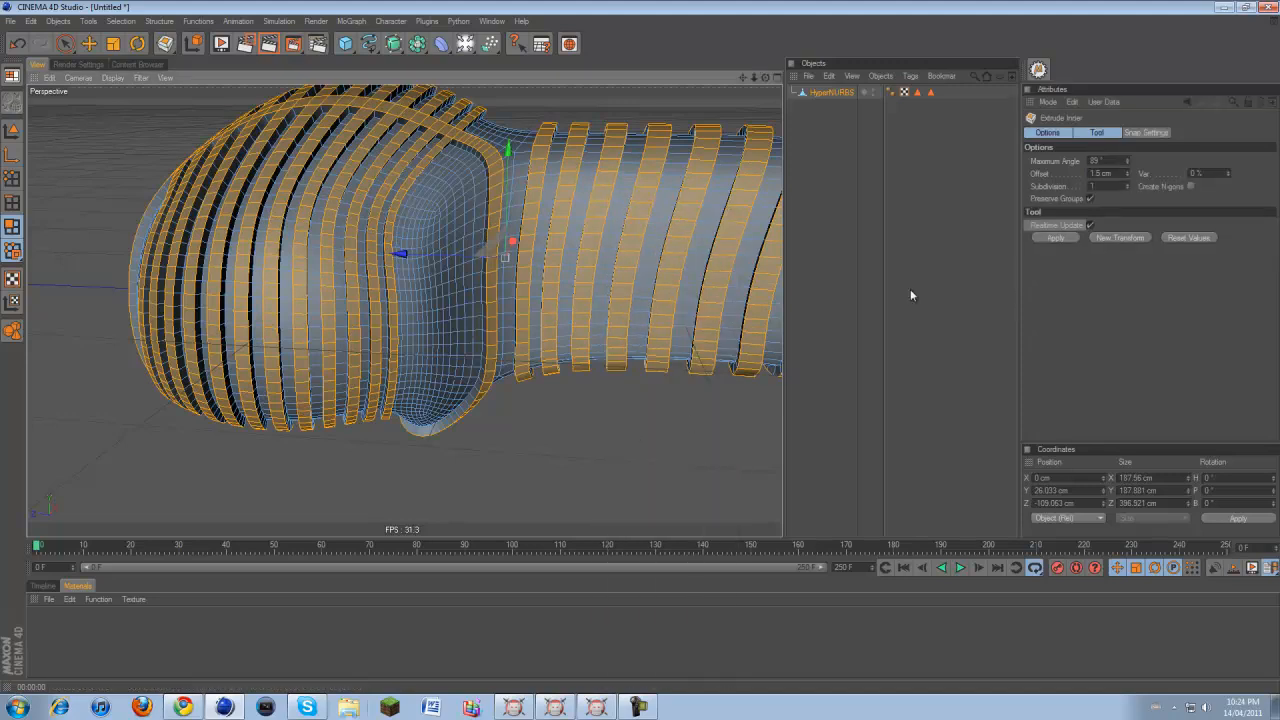
{"action": "left_click", "coordinate": [1056, 238]}
Extrude the inset faces of the raised stripes inward with a -6 cm offset
{"action": "right_click", "coordinate": [556, 407]}
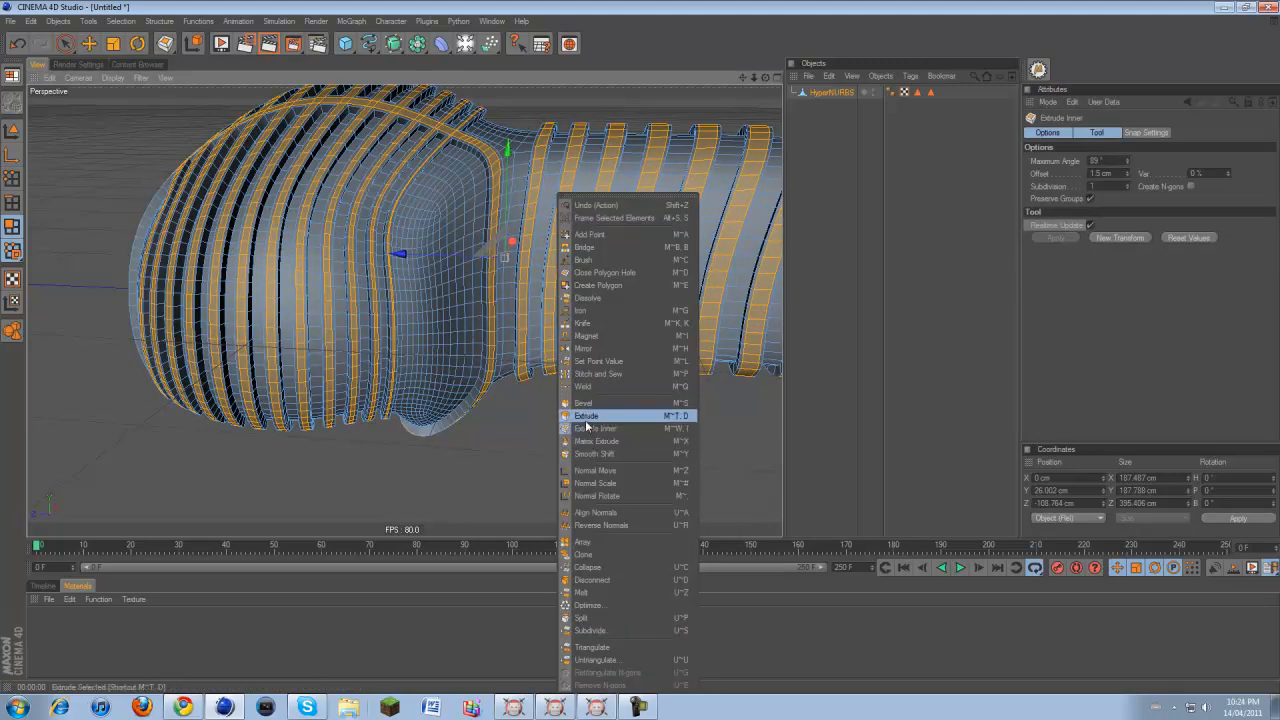
{"action": "left_click", "coordinate": [586, 416]}
{"action": "left_click_drag", "start_coordinate": [1117, 175], "coordinate": [1010, 165]}
{"action": "left_click", "coordinate": [1001, 143]}
{"action": "left_click", "coordinate": [1010, 165]}
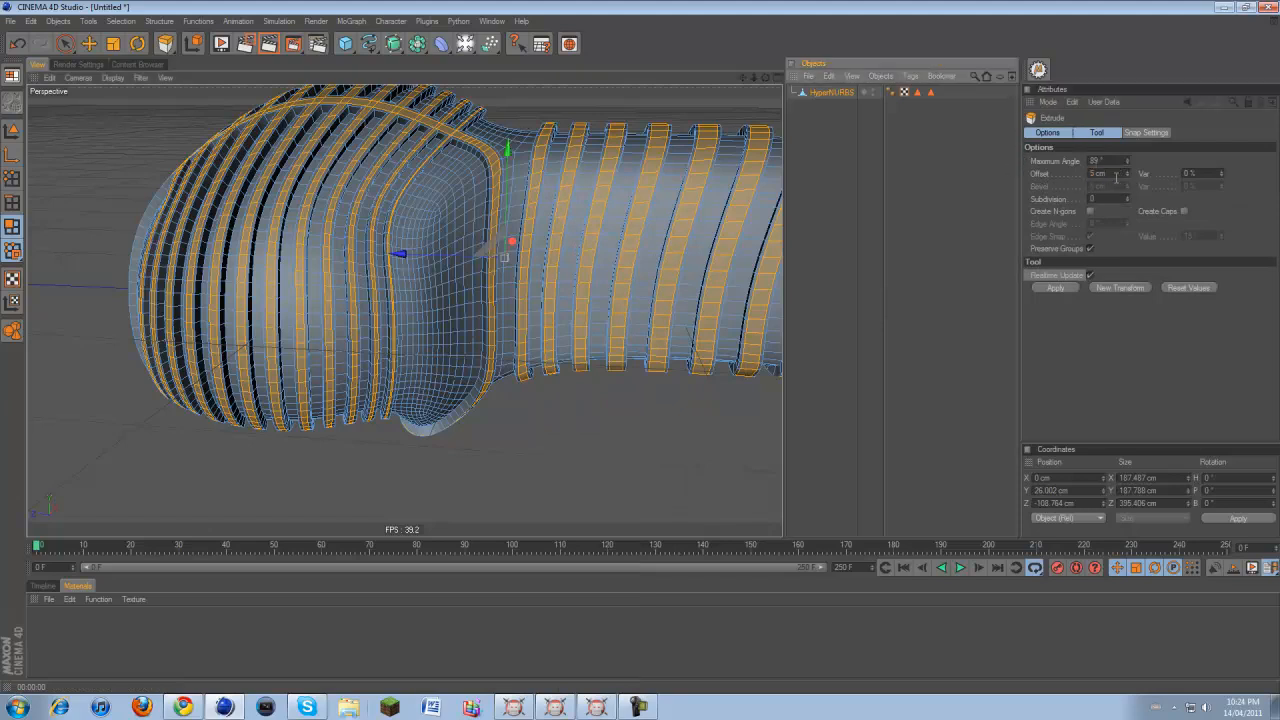
{"action": "left_click_drag", "start_coordinate": [1104, 172], "coordinate": [1052, 177]}
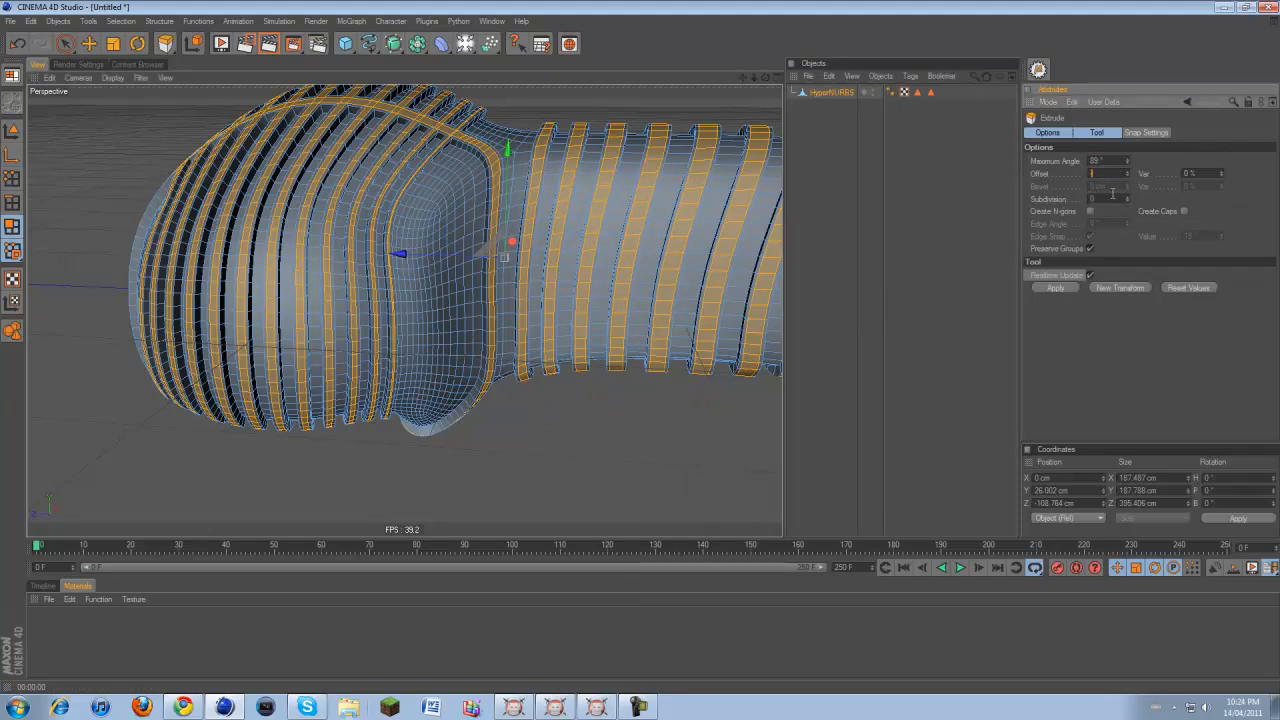
{"action": "left_click", "coordinate": [1062, 289]}
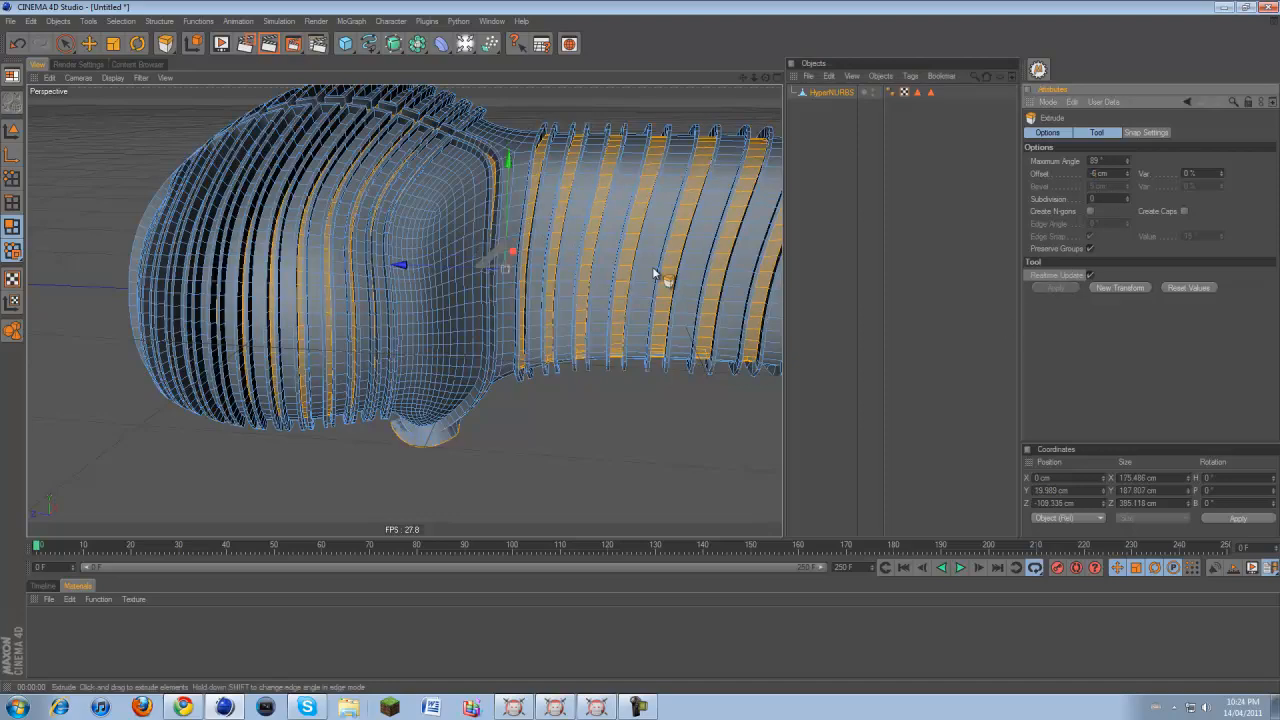
Check the underside of the model and undo the extrusions and inset back to the flat stripe selection
{"action": "left_click_drag", "start_coordinate": [766, 80], "coordinate": [648, 342]}
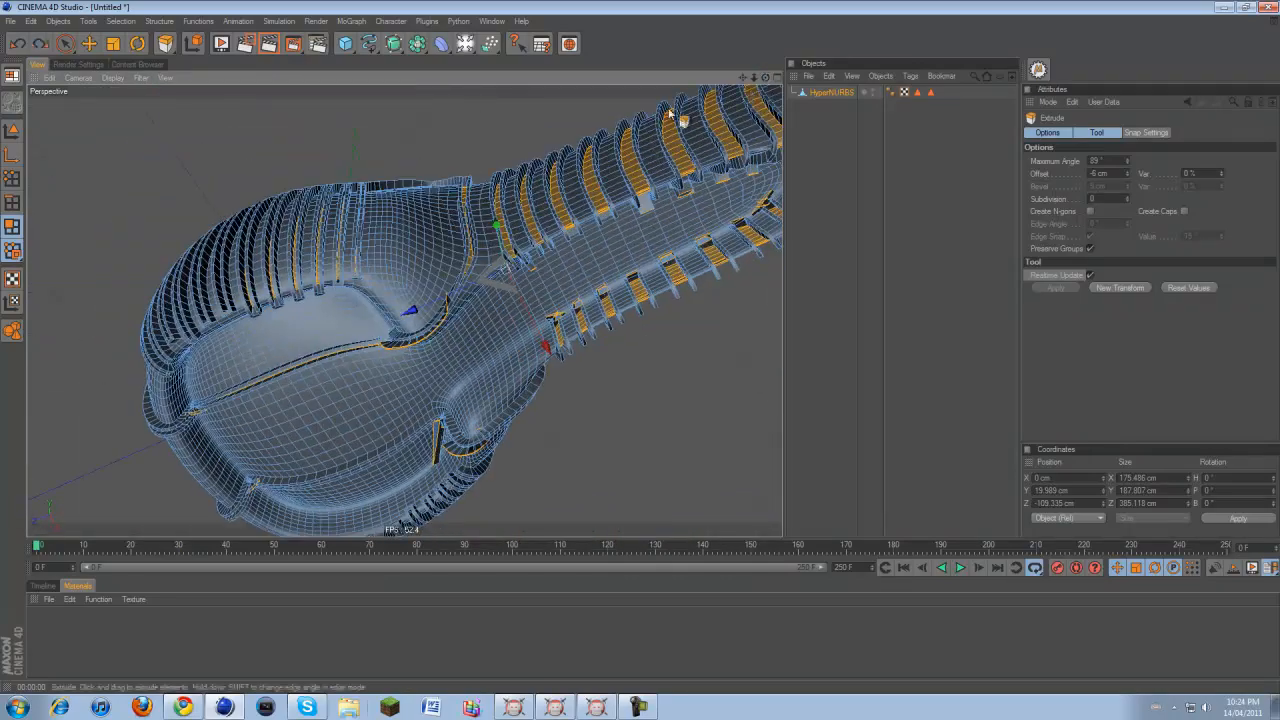
{"action": "key", "text": "ctrl+z"}
{"action": "key", "text": "ctrl+z"}
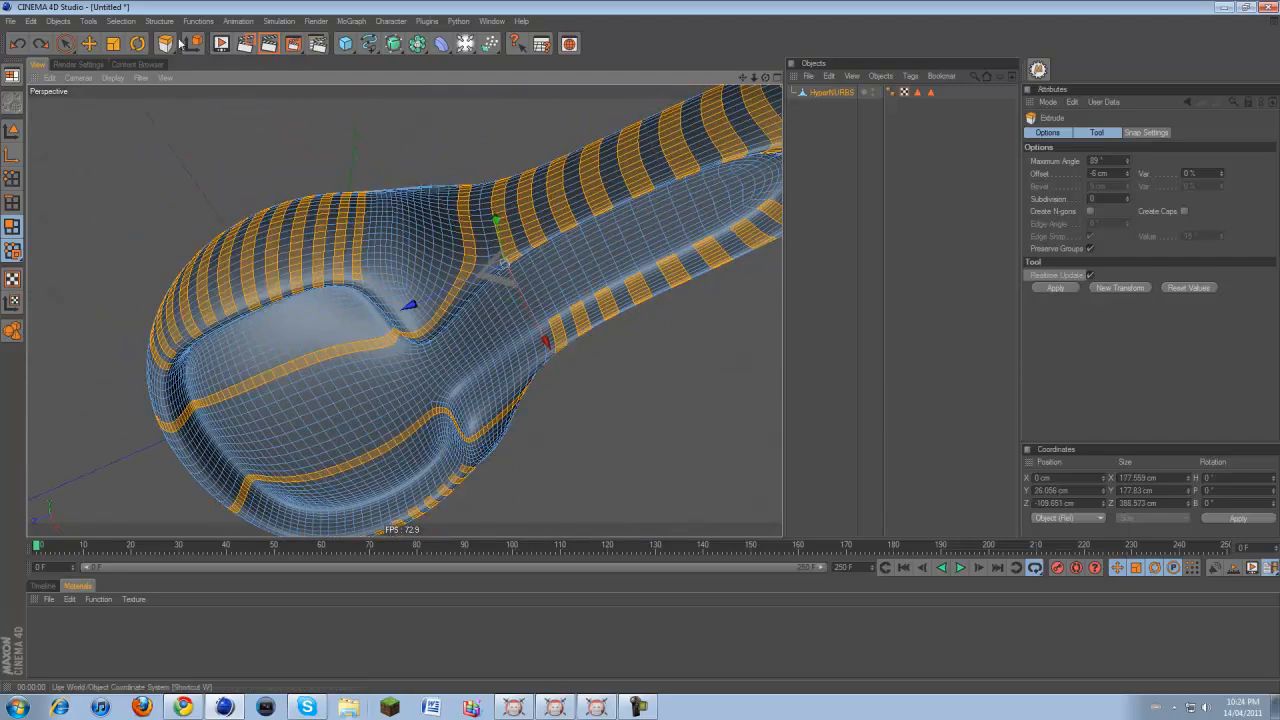
With Live Selection, deselect the stripe polygons on both sides of the transition between the head's hollow and the arm
{"action": "left_click", "coordinate": [67, 44]}
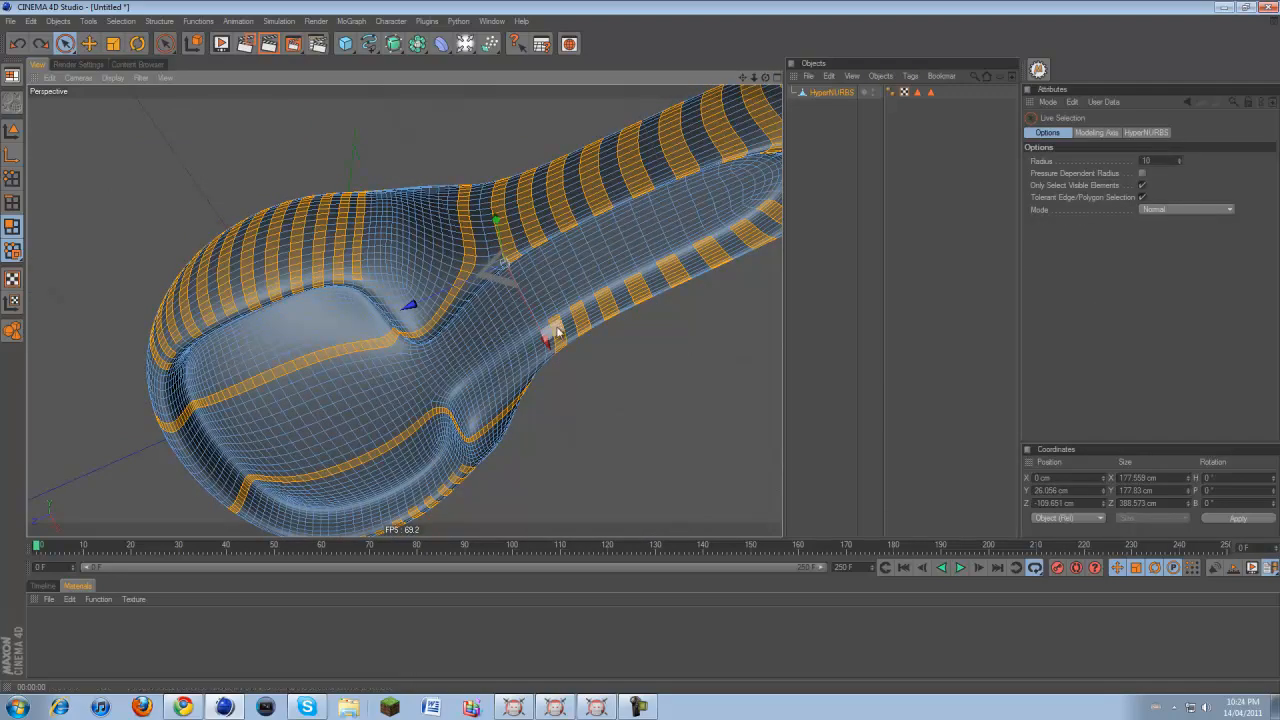
{"action": "left_click_drag", "start_coordinate": [630, 350], "coordinate": [665, 124], "text": "alt"}
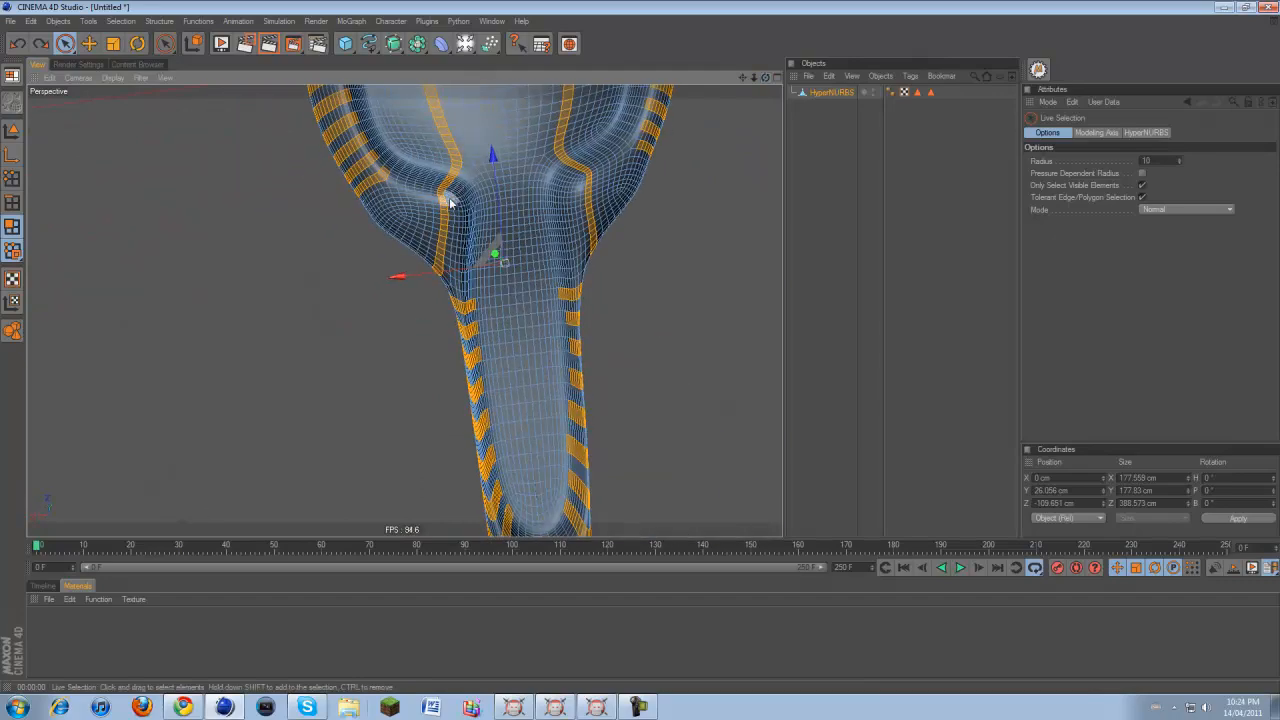
{"action": "left_click", "coordinate": [565, 143]}
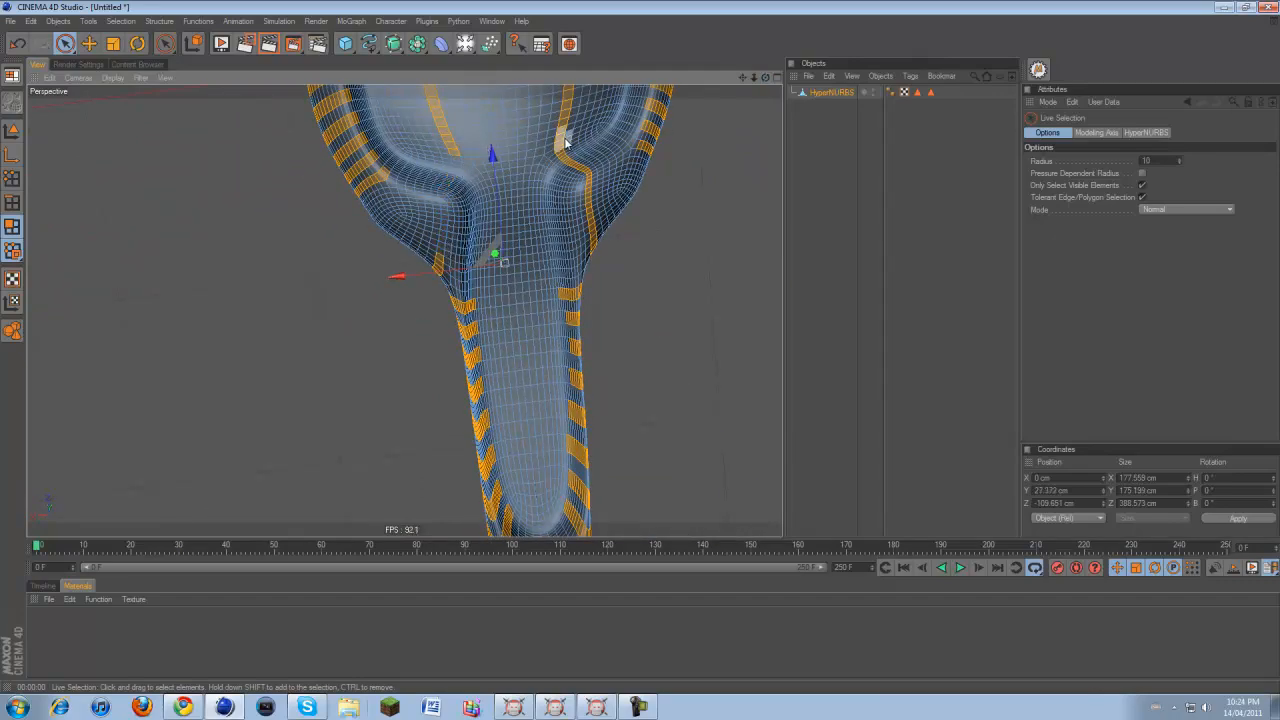
{"action": "left_click_drag", "start_coordinate": [592, 236], "coordinate": [594, 241], "text": "ctrl"}
Deselect the two lengthwise stripes running through the head's hollow interior, keeping the stripes on the outer surface selected
{"action": "mouse_move", "coordinate": [613, 172]}
{"action": "left_mouse_down", "text": "alt"}
{"action": "mouse_move", "coordinate": [718, 106]}
{"action": "mouse_move", "coordinate": [645, 386]}
{"action": "mouse_move", "coordinate": [640, 353]}
{"action": "left_mouse_up", "text": "alt"}
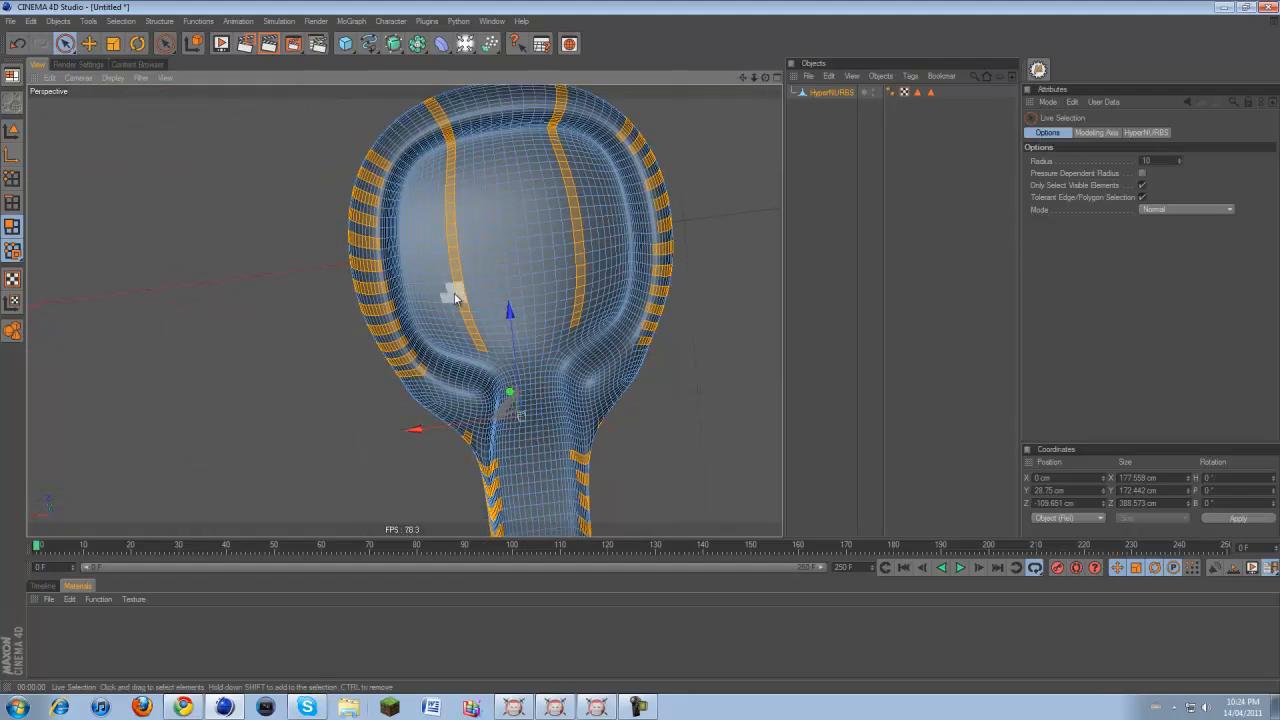
{"action": "left_click_drag", "start_coordinate": [447, 282], "coordinate": [450, 177], "text": "ctrl"}
{"action": "left_click", "coordinate": [448, 132], "text": "ctrl"}
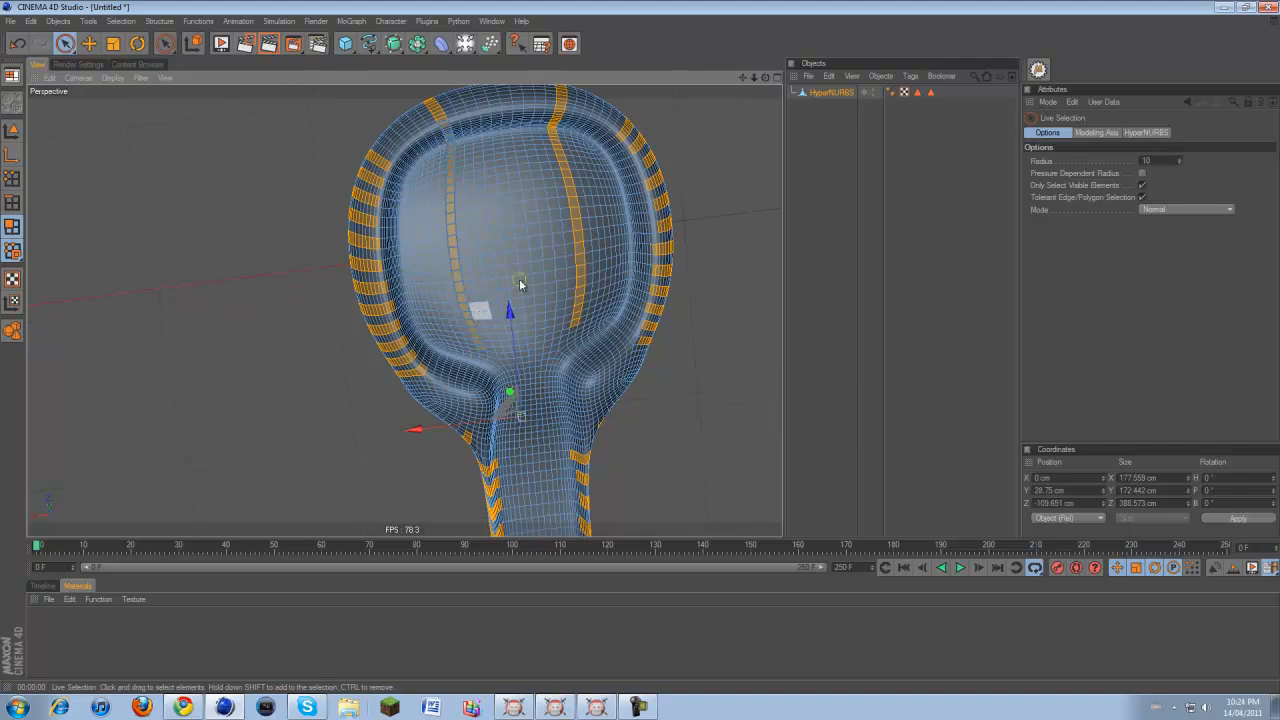
{"action": "left_click_drag", "start_coordinate": [563, 196], "coordinate": [566, 140], "text": "ctrl"}
{"action": "left_click_drag", "start_coordinate": [575, 330], "coordinate": [578, 337], "text": "ctrl"}
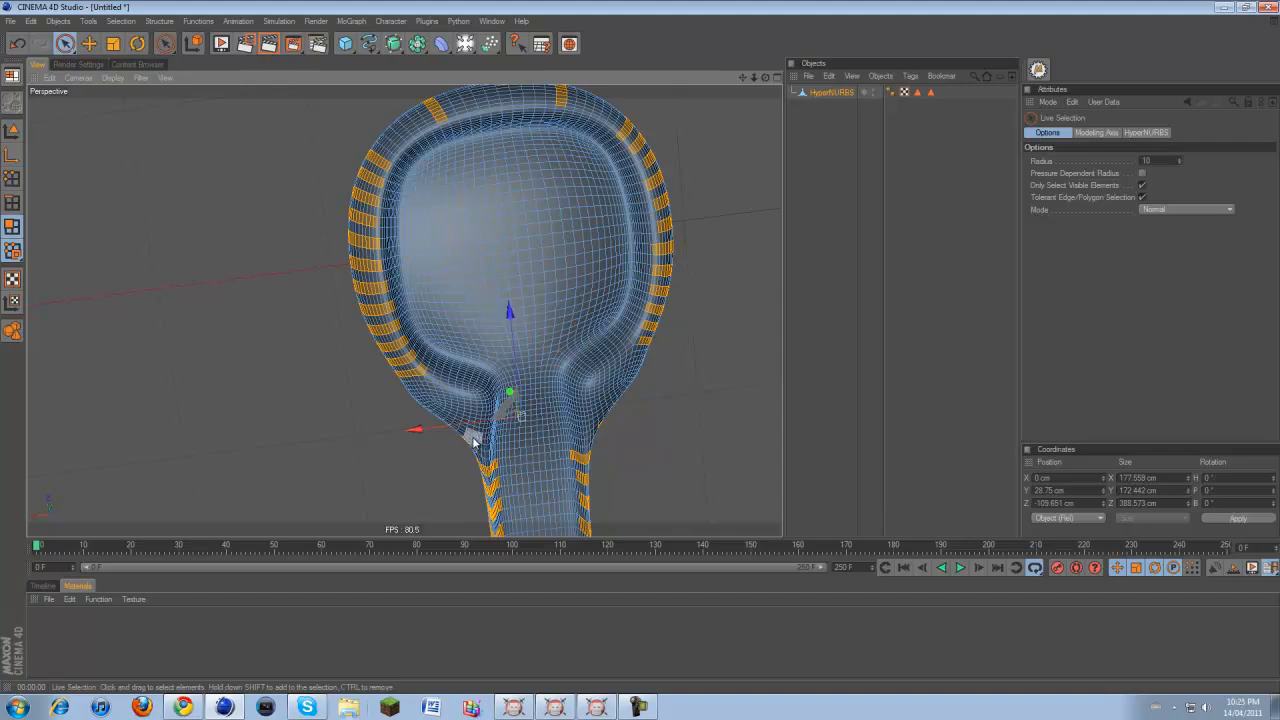
Extrude the selected outer stripe polygons of the head and arm outward with a 5 cm offset
{"action": "mouse_move", "coordinate": [509, 446]}
{"action": "left_mouse_down", "text": "alt"}
{"action": "mouse_move", "coordinate": [544, 432]}
{"action": "mouse_move", "coordinate": [506, 430]}
{"action": "left_mouse_up", "text": "alt"}
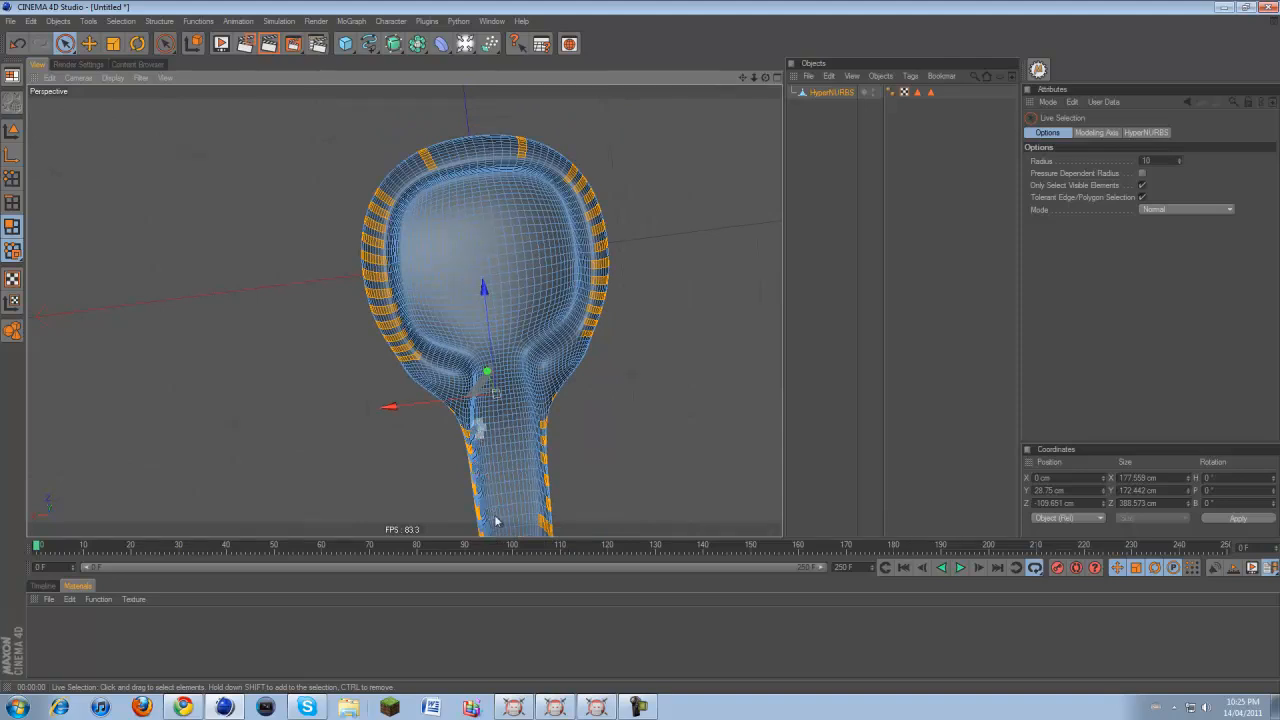
{"action": "left_click_drag", "start_coordinate": [496, 521], "coordinate": [503, 509], "text": "alt"}
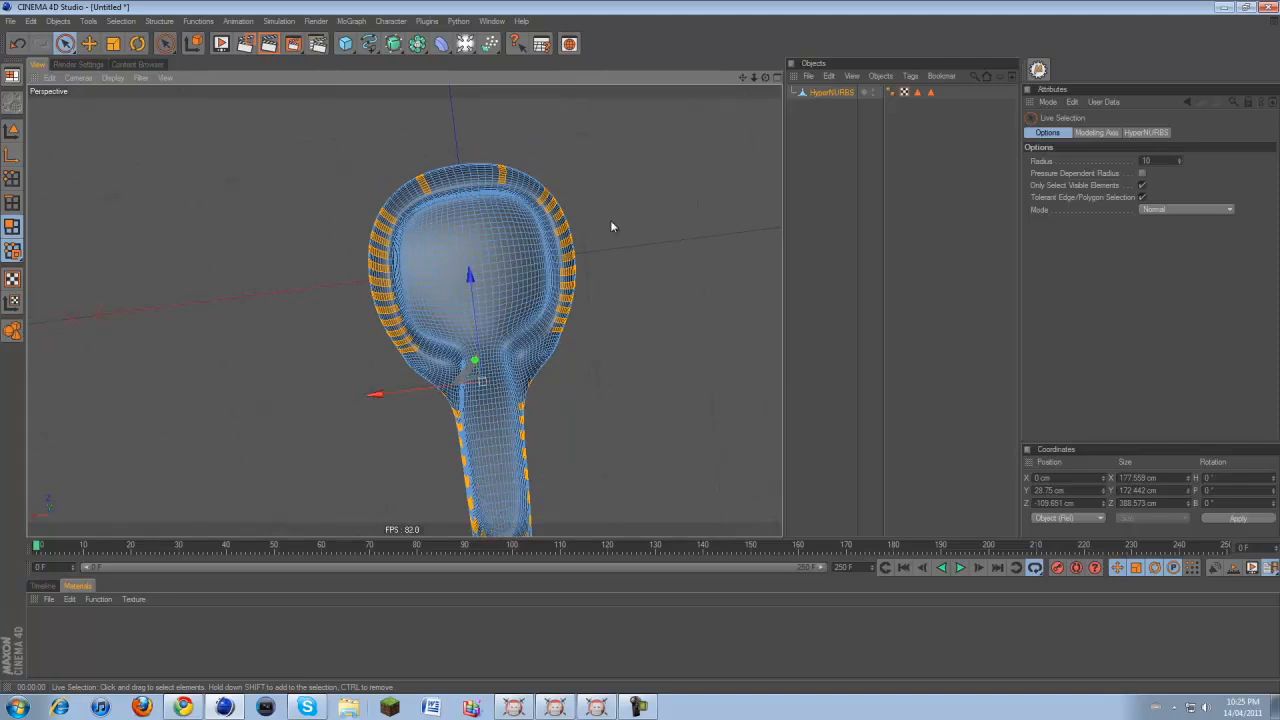
{"action": "left_click_drag", "start_coordinate": [771, 84], "coordinate": [640, 344]}
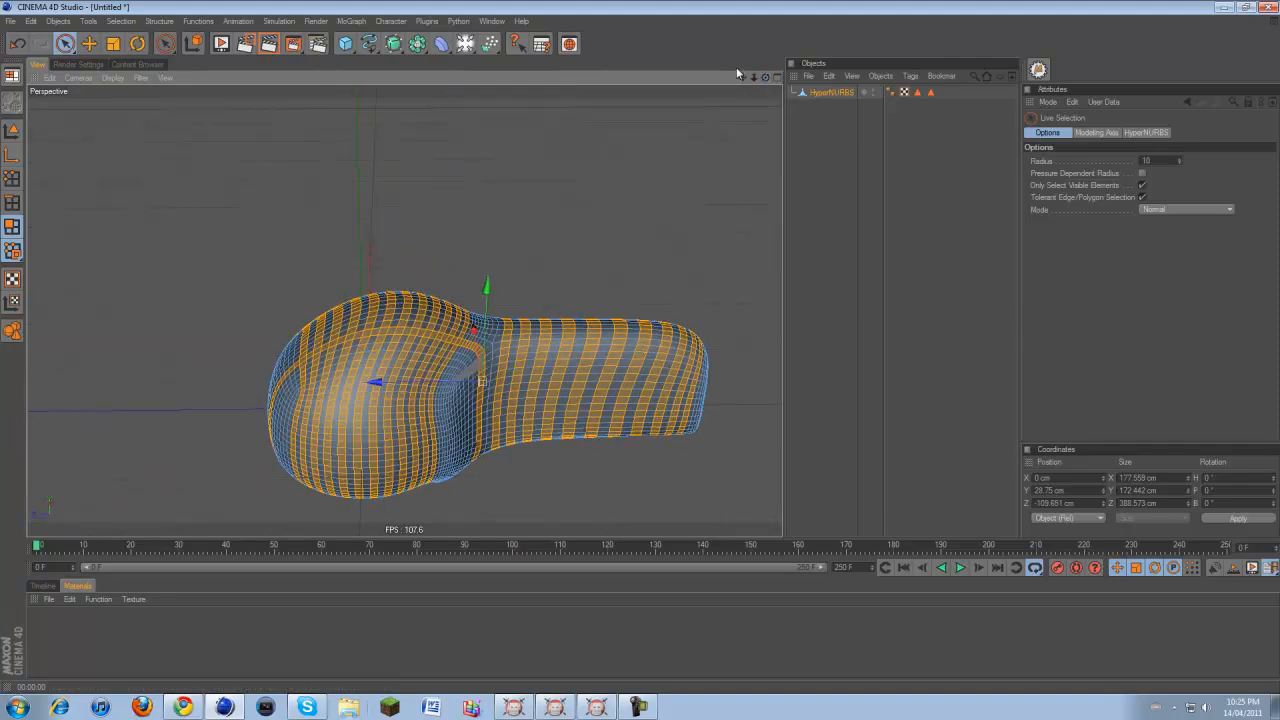
{"action": "right_click", "coordinate": [640, 352]}
{"action": "left_click", "coordinate": [622, 397]}
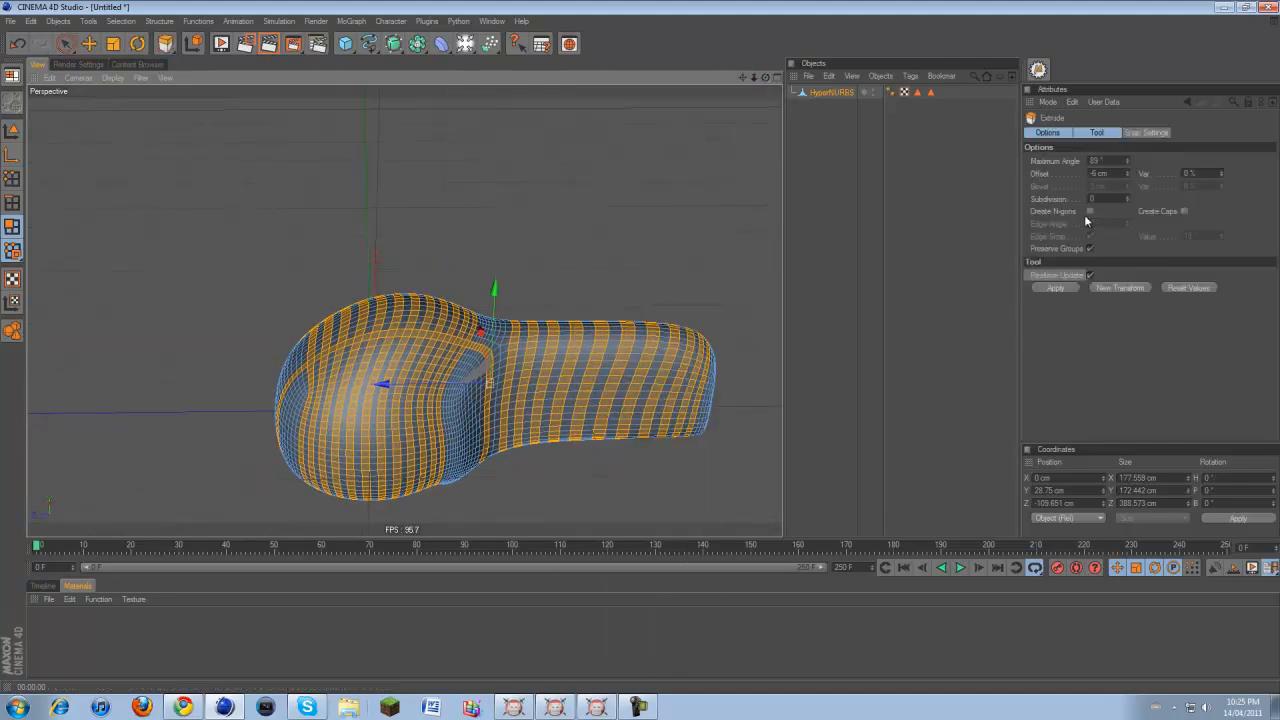
{"action": "left_click_drag", "start_coordinate": [1119, 174], "coordinate": [1058, 171]}
{"action": "type", "text": "5"}
{"action": "left_click", "coordinate": [1055, 289]}
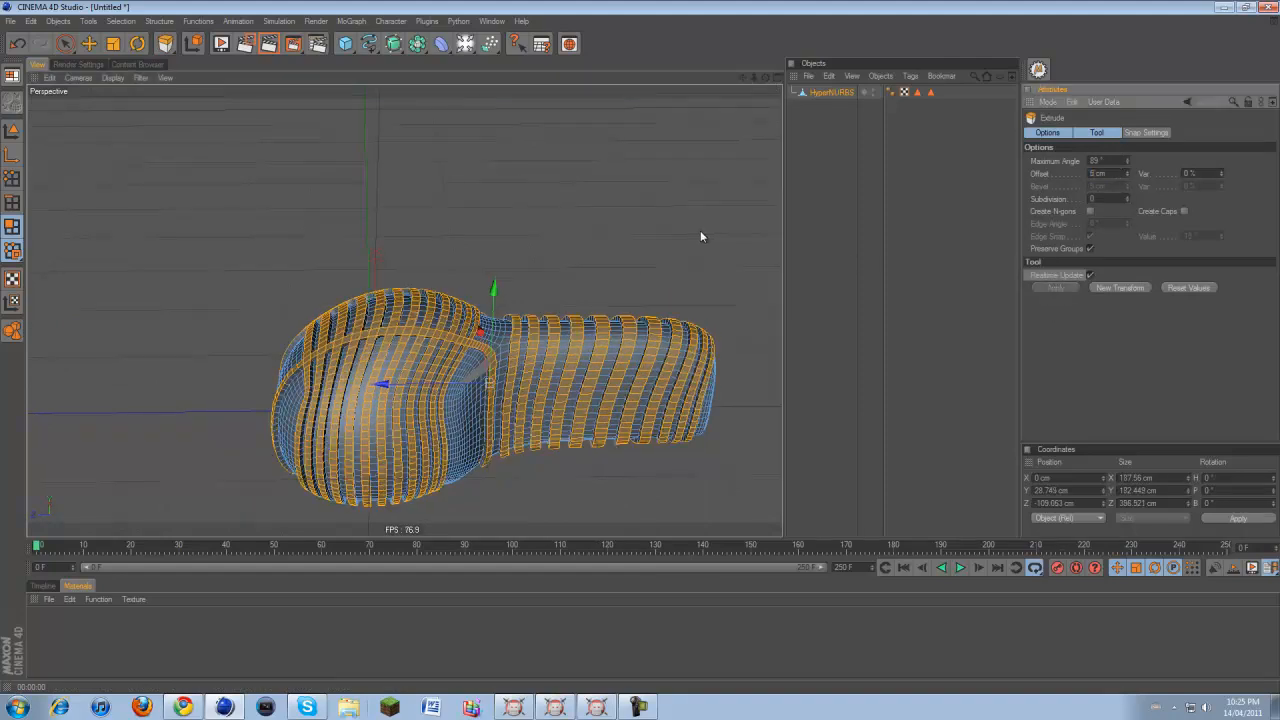
Inset the raised stripe faces with Extrude Inner at a 1.5 cm offset
{"action": "right_click", "coordinate": [698, 229]}
{"action": "left_click", "coordinate": [727, 430]}
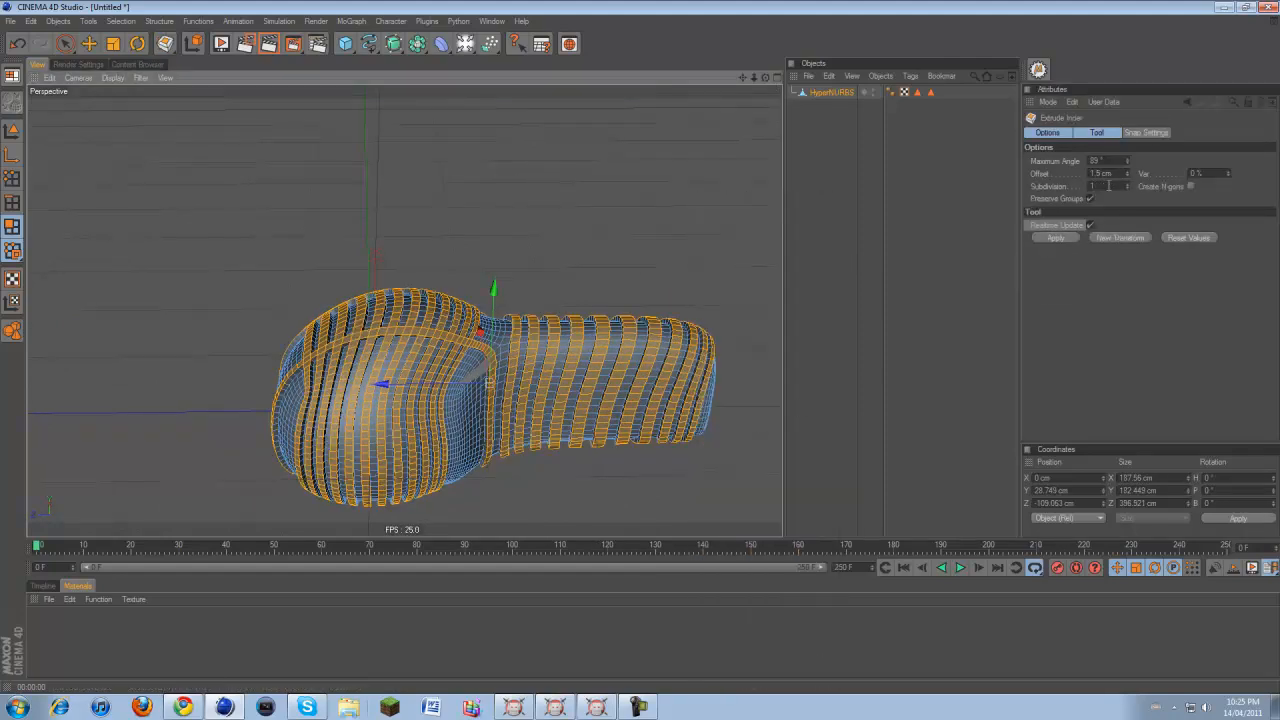
{"action": "left_click", "coordinate": [1055, 237]}
Extrude the inset stripe faces inward with a -6 cm offset to recess their centres
{"action": "right_click", "coordinate": [683, 237]}
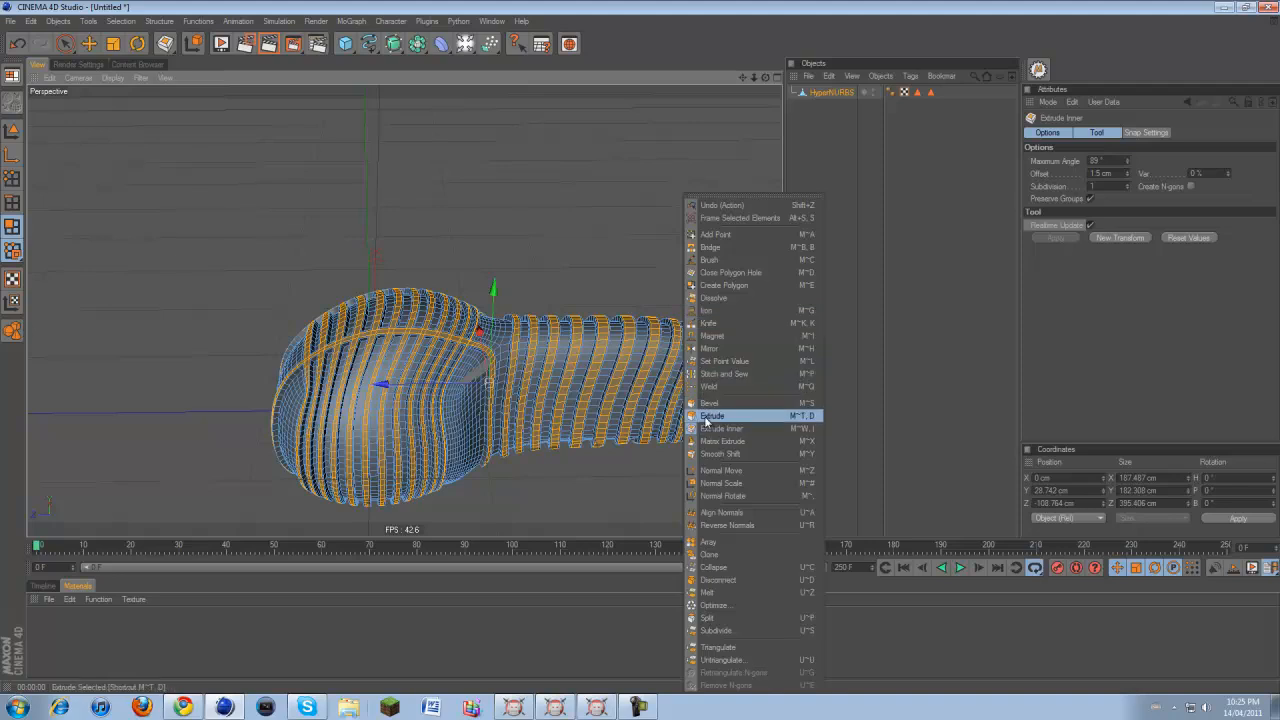
{"action": "left_click", "coordinate": [710, 416]}
{"action": "left_click_drag", "start_coordinate": [1110, 173], "coordinate": [1017, 166]}
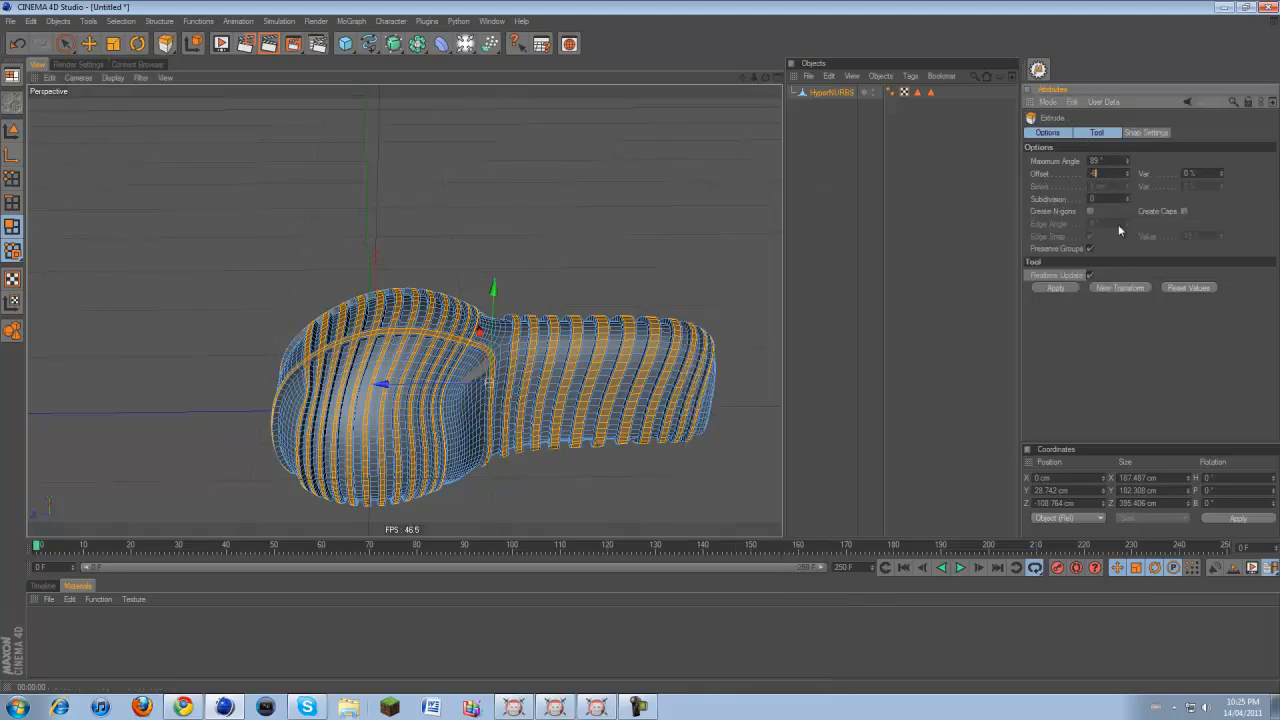
{"action": "type", "text": "-6"}
{"action": "left_click", "coordinate": [1061, 288]}
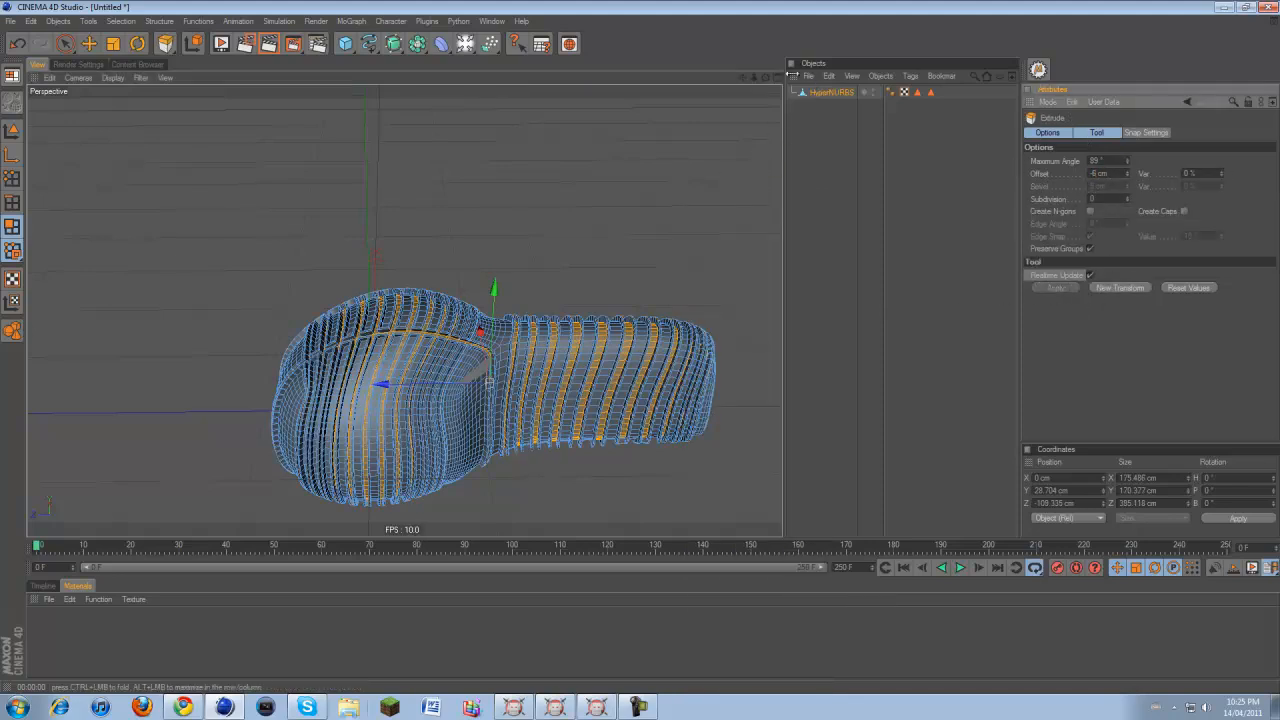
{"action": "left_click_drag", "start_coordinate": [766, 78], "coordinate": [654, 354]}
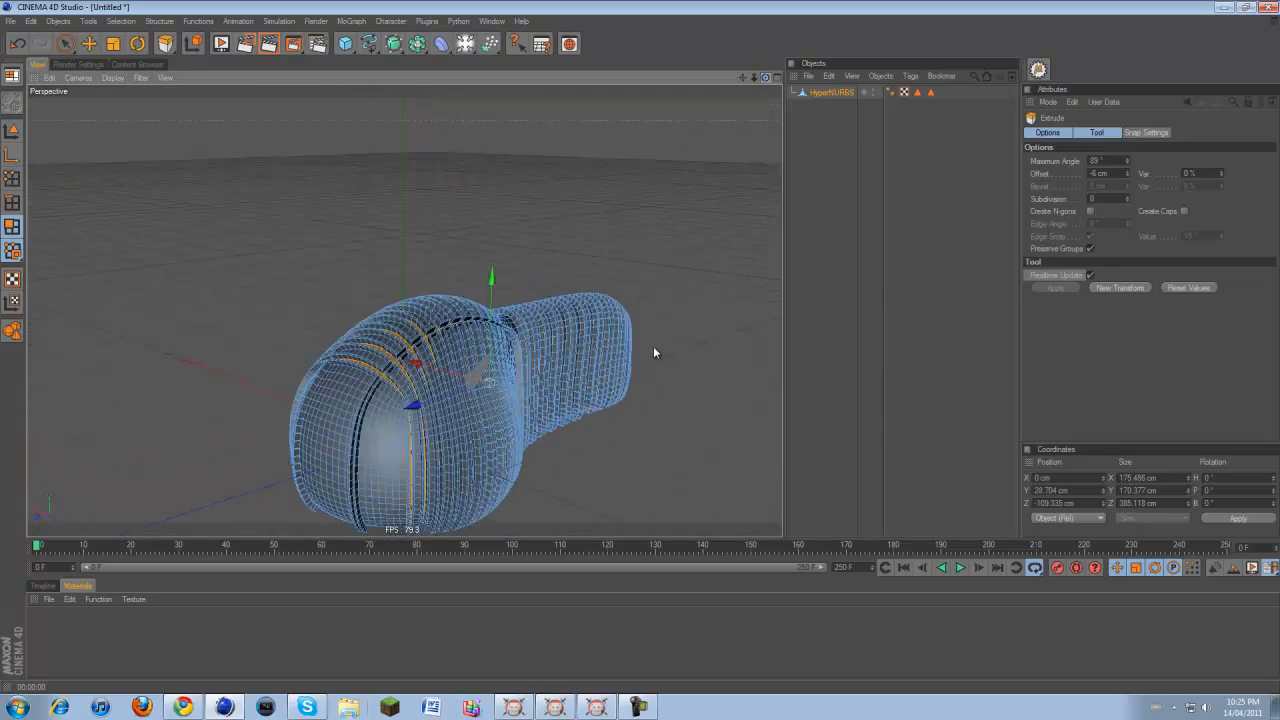
Store the recessed stripe polygons in a polygon selection tag and clear the active selection
{"action": "right_click", "coordinate": [564, 172]}
{"action": "left_click", "coordinate": [148, 30]}
{"action": "left_click", "coordinate": [121, 21]}
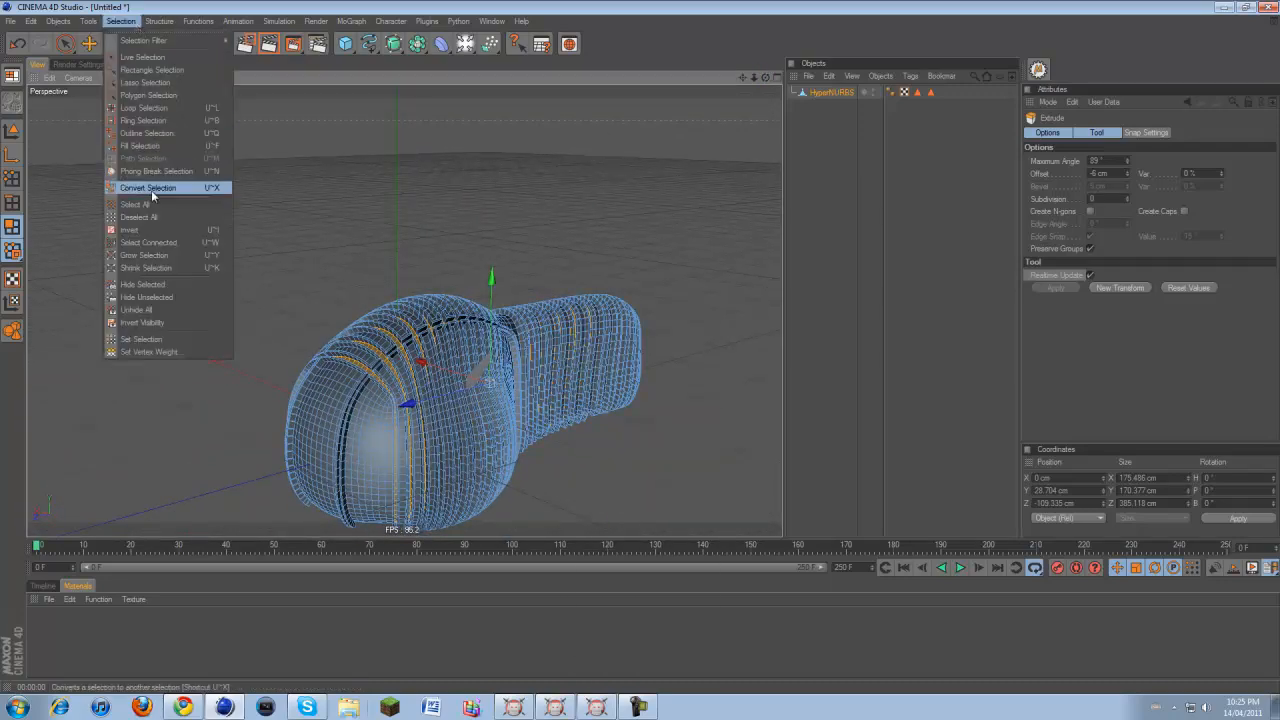
{"action": "left_click", "coordinate": [136, 340]}
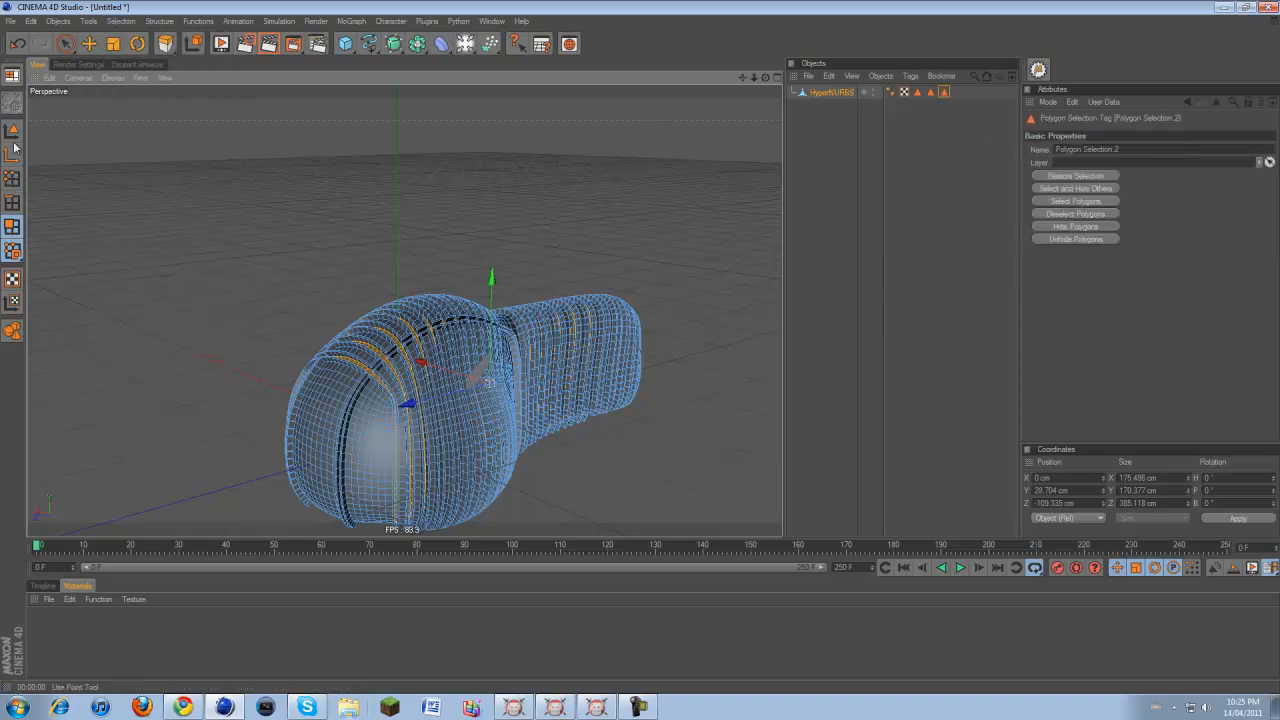
{"action": "left_click", "coordinate": [87, 45]}
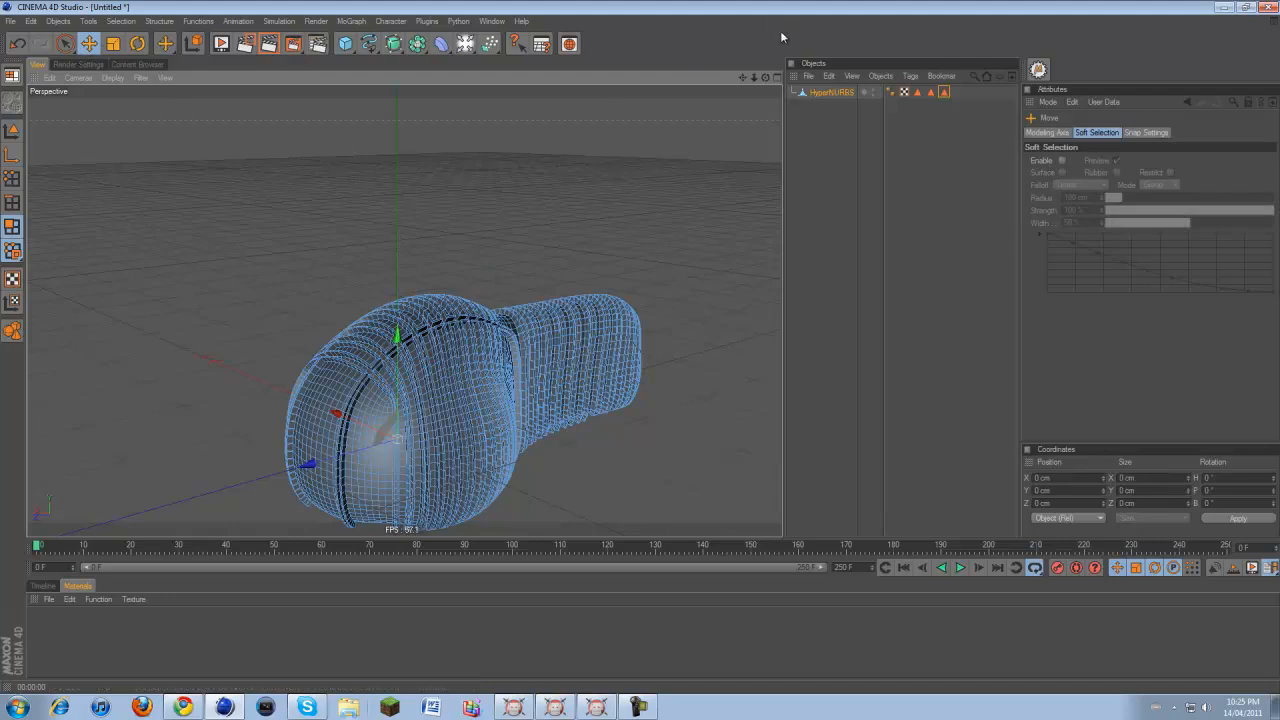
Render the view to check the grooved stripes on the head and arm
{"action": "left_click_drag", "start_coordinate": [741, 78], "coordinate": [742, 83]}
{"action": "left_click_drag", "start_coordinate": [651, 351], "coordinate": [642, 349], "text": "alt"}
{"action": "left_click", "coordinate": [272, 42]}
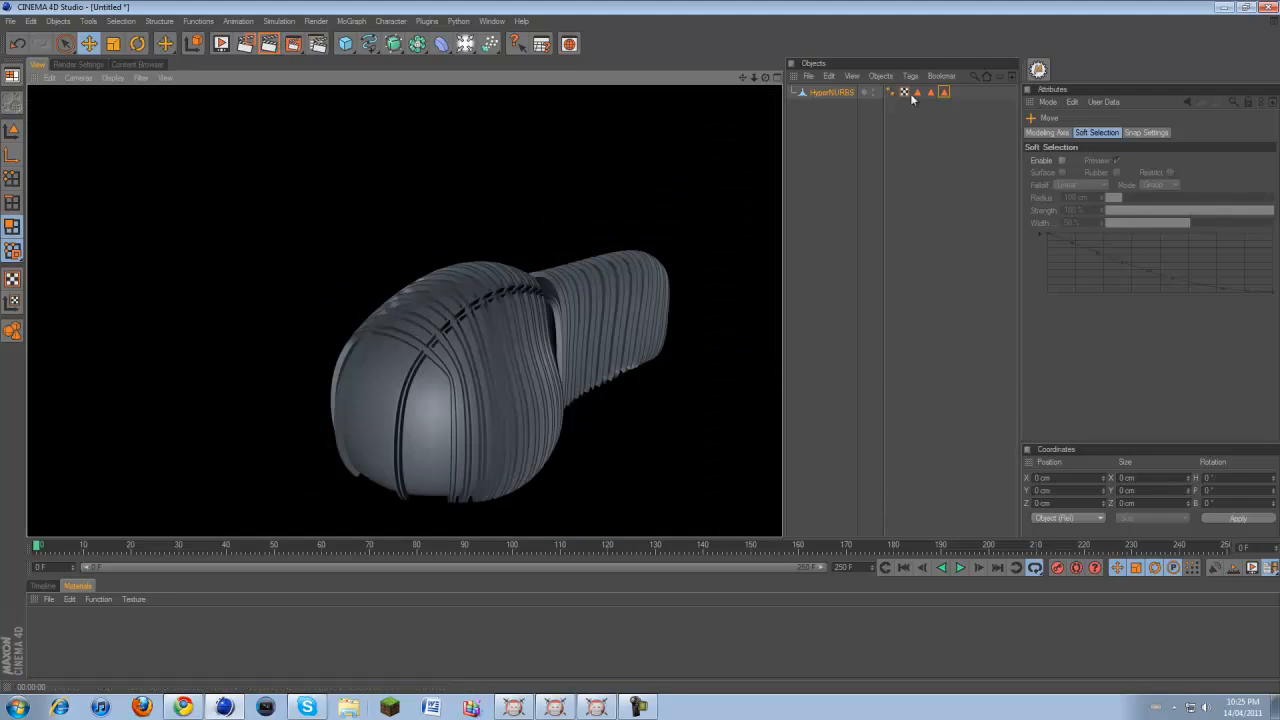
{"action": "left_click_drag", "start_coordinate": [742, 76], "coordinate": [637, 342]}
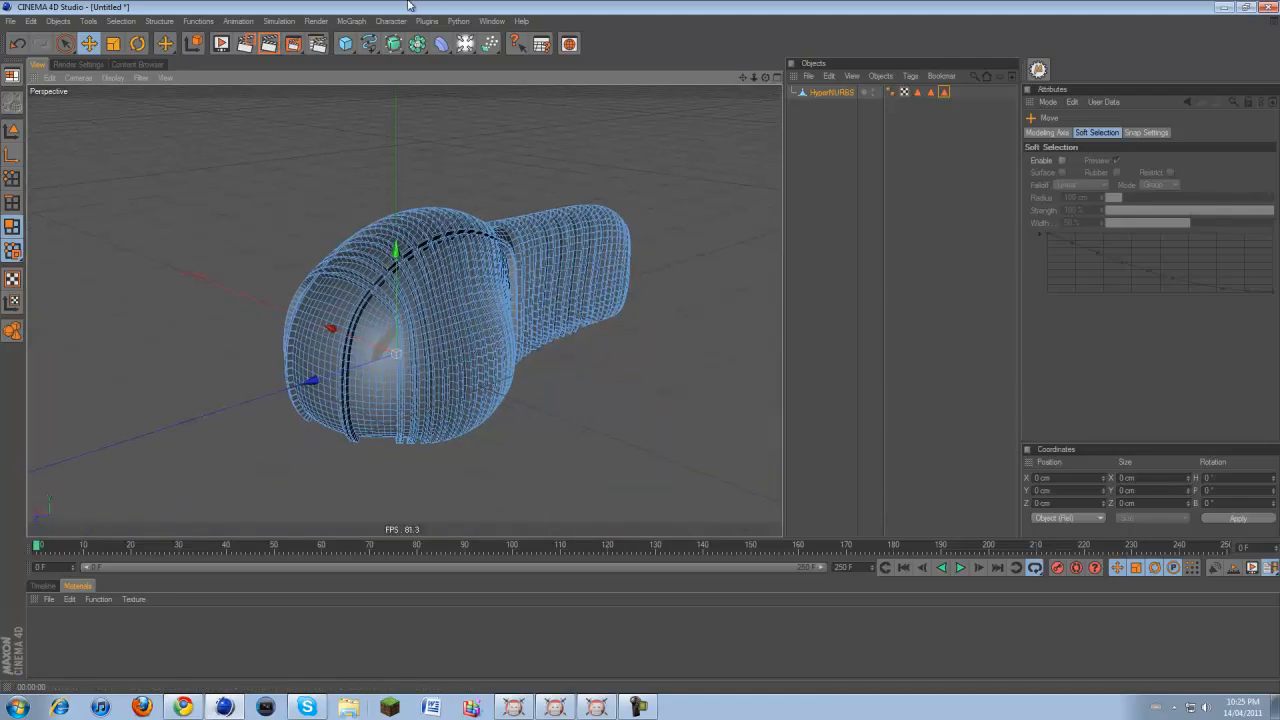
Add a Tube primitive and set its orientation to +Z
{"action": "left_click", "coordinate": [345, 43]}
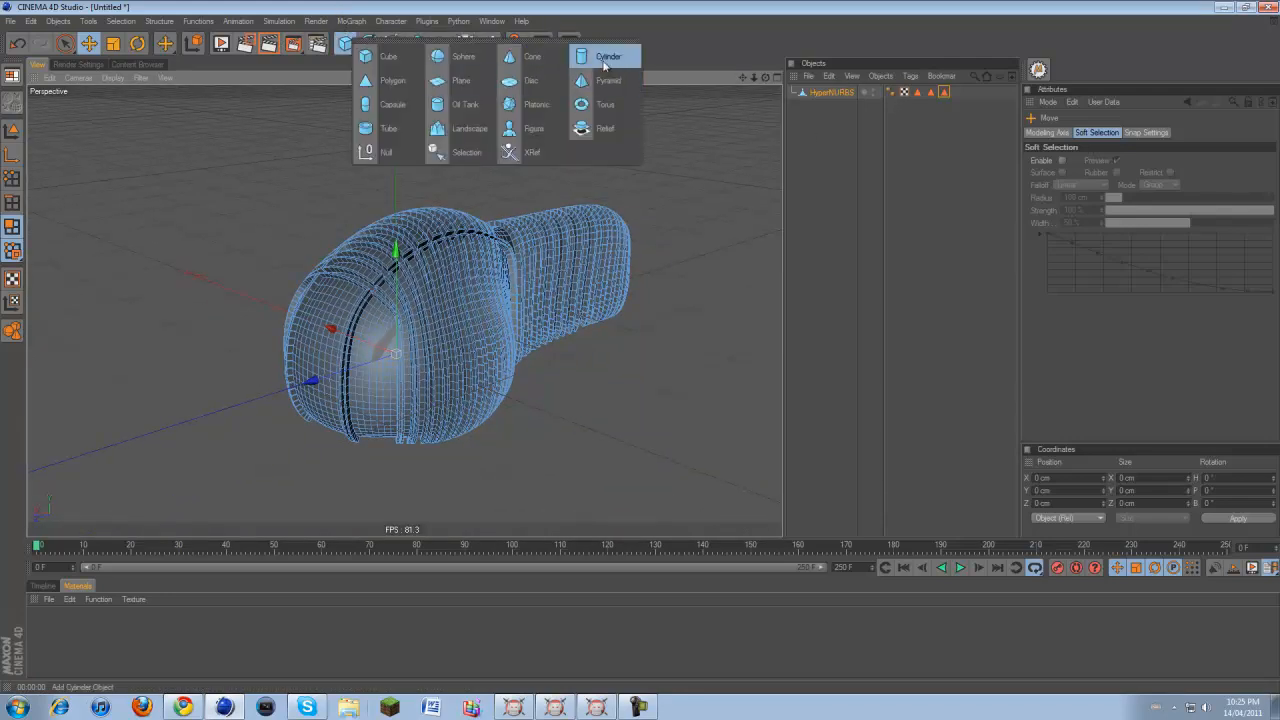
{"action": "left_click", "coordinate": [405, 126]}
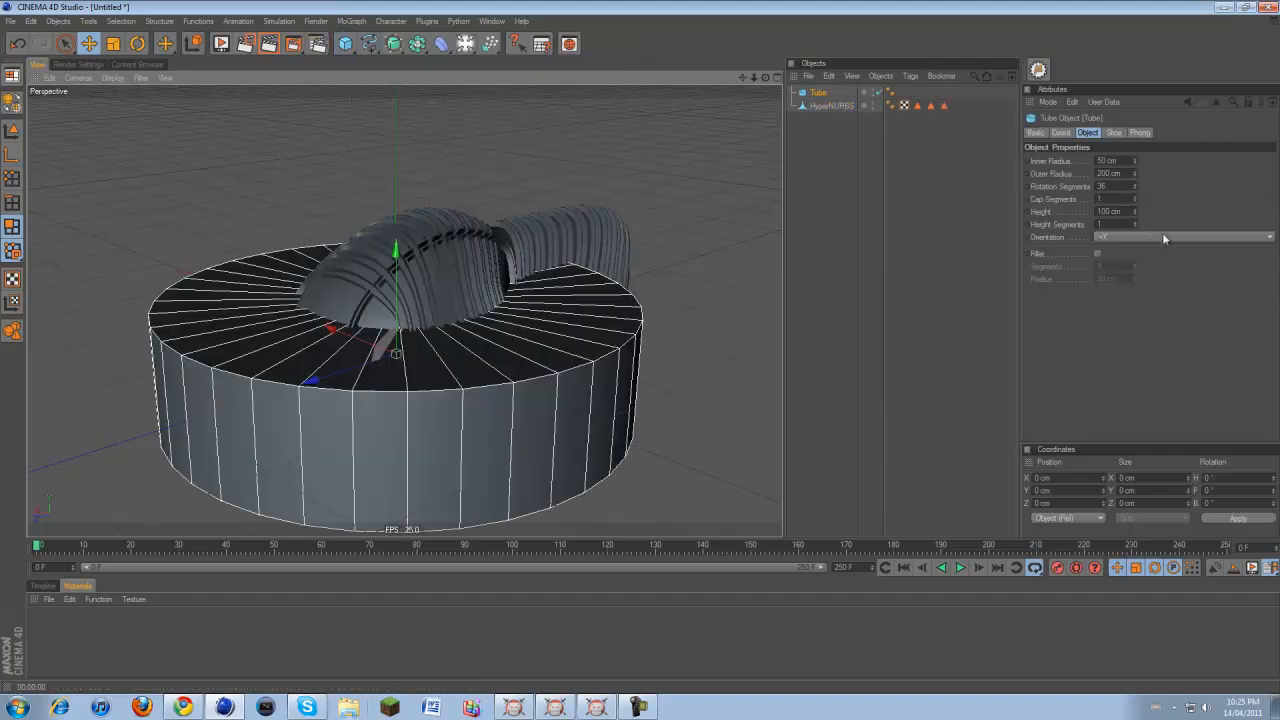
{"action": "left_click", "coordinate": [1146, 238]}
{"action": "left_click", "coordinate": [1146, 249]}
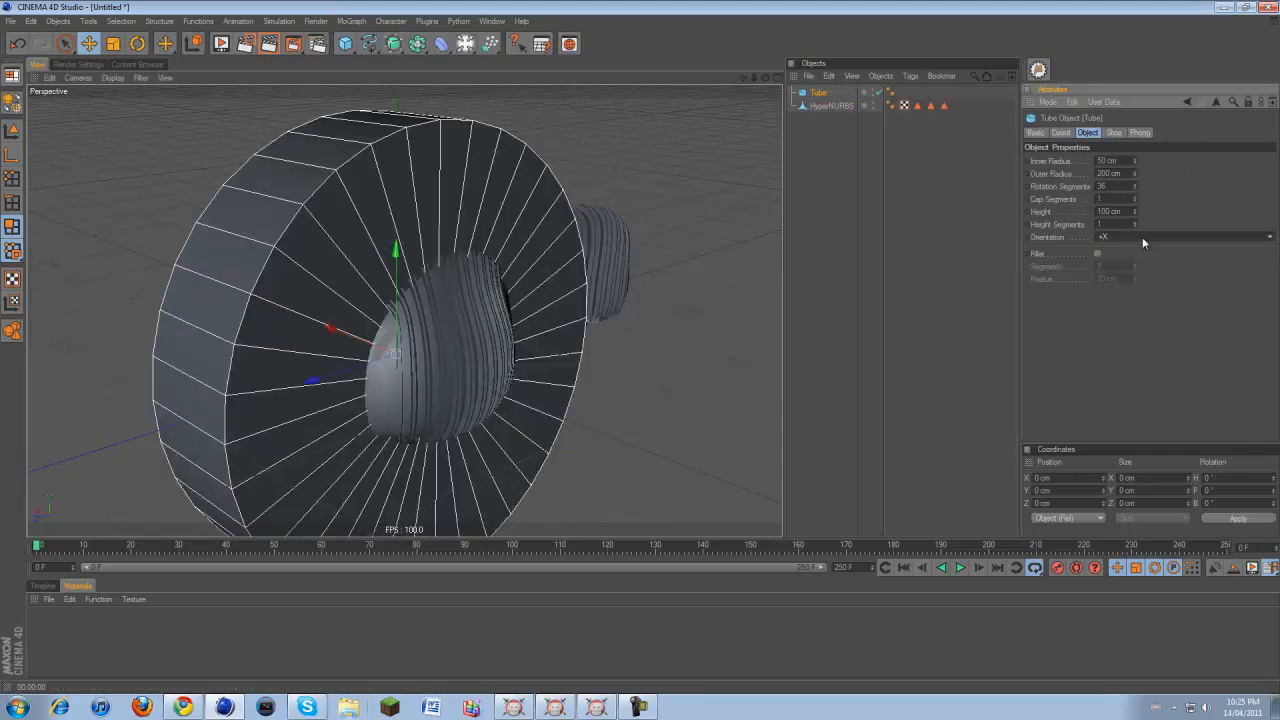
{"action": "left_click", "coordinate": [1142, 237]}
{"action": "left_click", "coordinate": [1150, 301]}
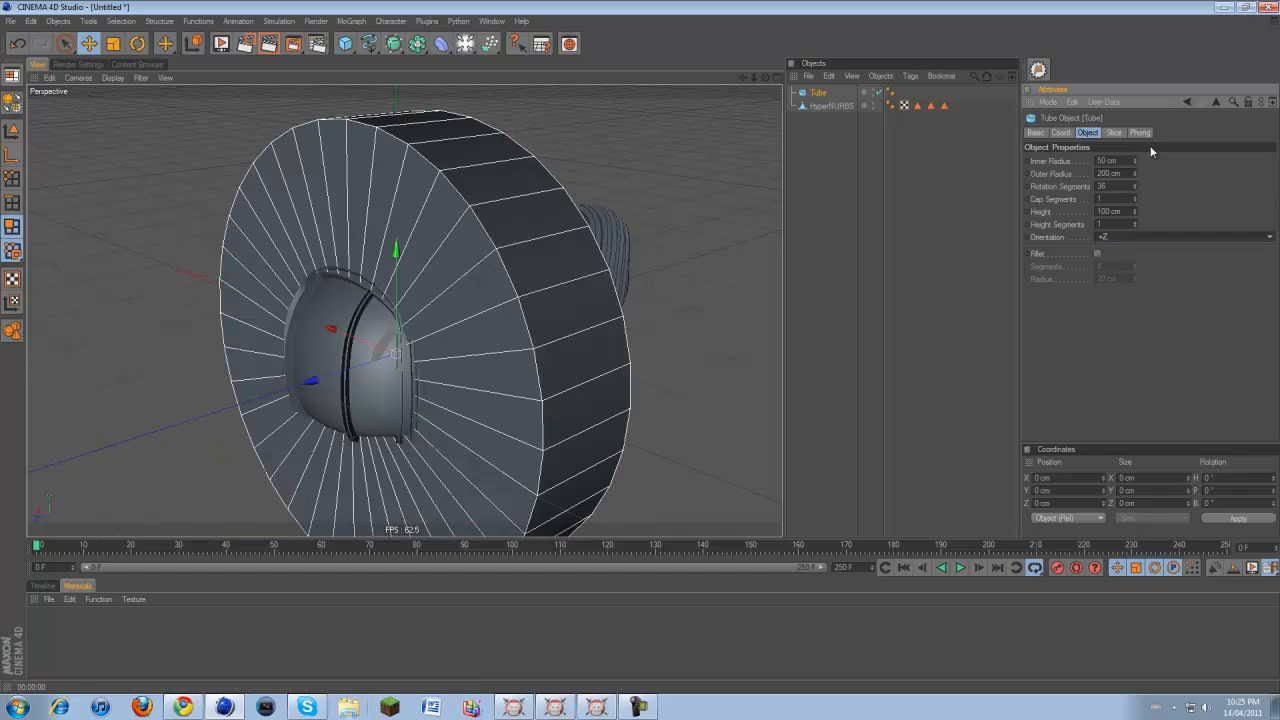
Set the tube's inner radius to 43 cm, outer radius to 45 cm and rotation segments to 14
{"action": "left_click", "coordinate": [1122, 160]}
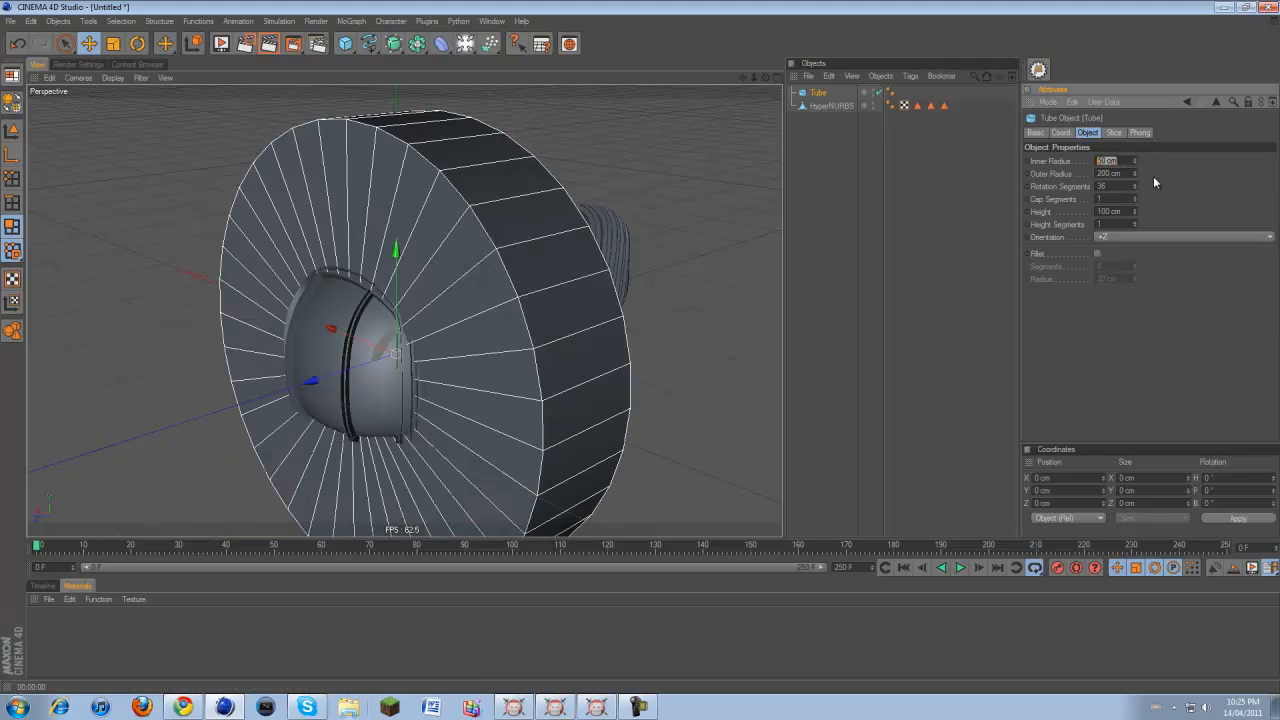
{"action": "type", "text": "43"}
{"action": "type", "text": "45"}
{"action": "key", "text": "Return"}
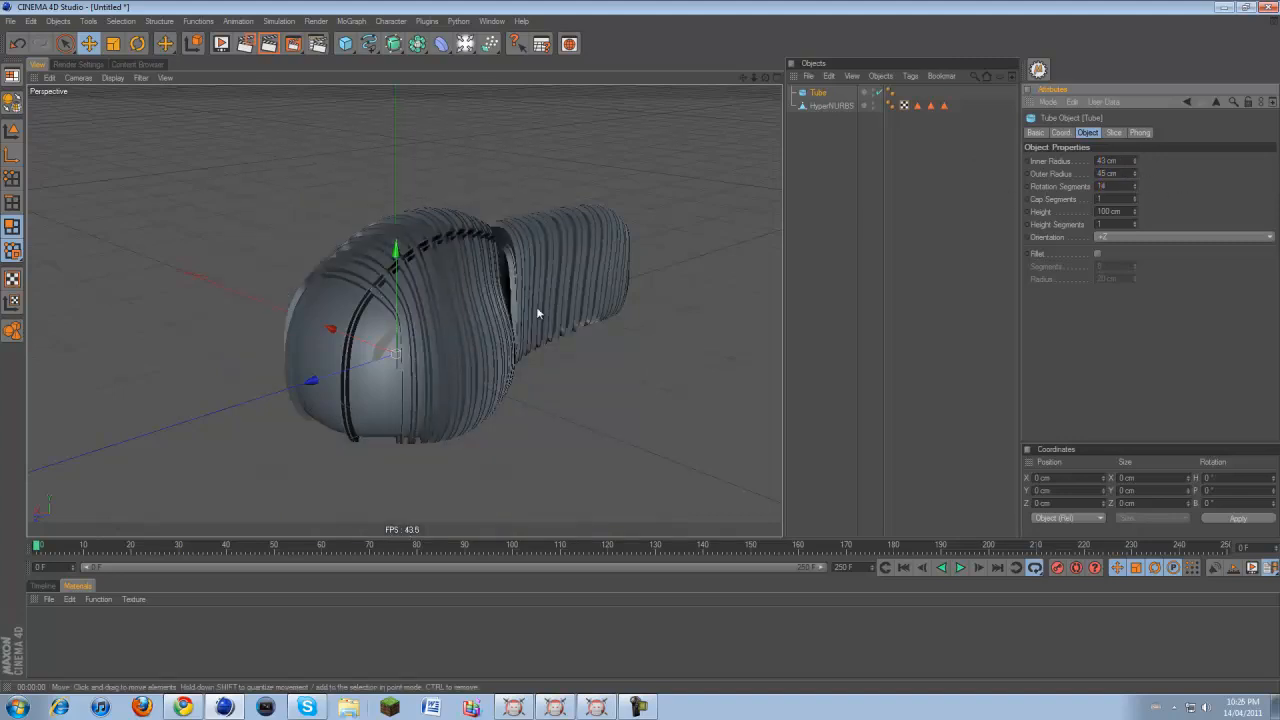
Move the tube along Z so it protrudes from the front of the head, and raise it along Y
{"action": "left_click_drag", "start_coordinate": [346, 369], "coordinate": [272, 392]}
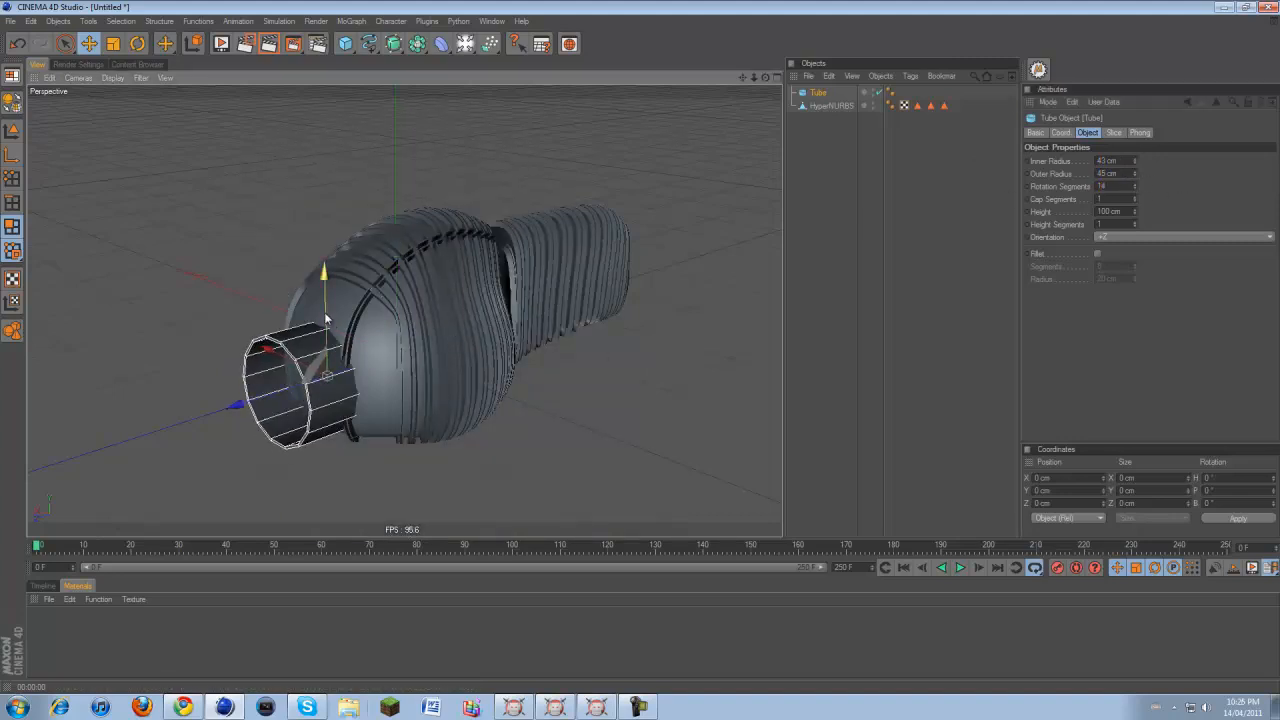
{"action": "left_click_drag", "start_coordinate": [324, 312], "coordinate": [324, 270]}
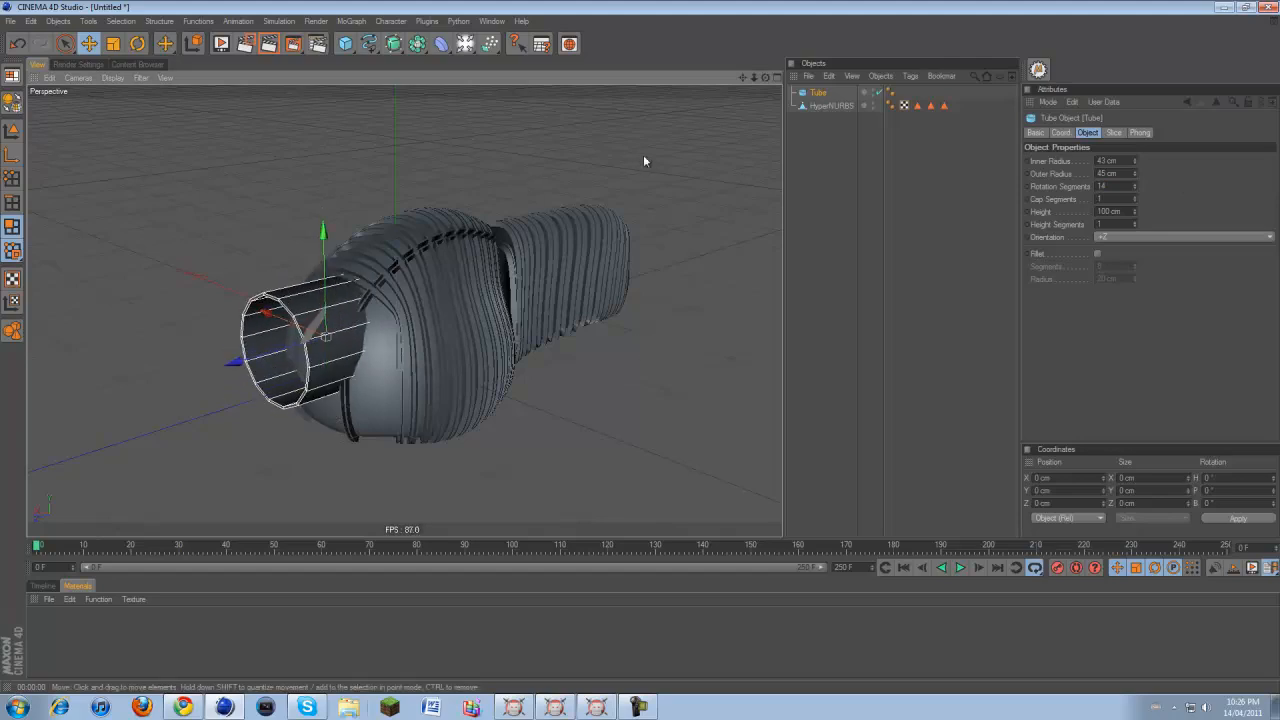
{"action": "left_click_drag", "start_coordinate": [765, 77], "coordinate": [641, 352]}
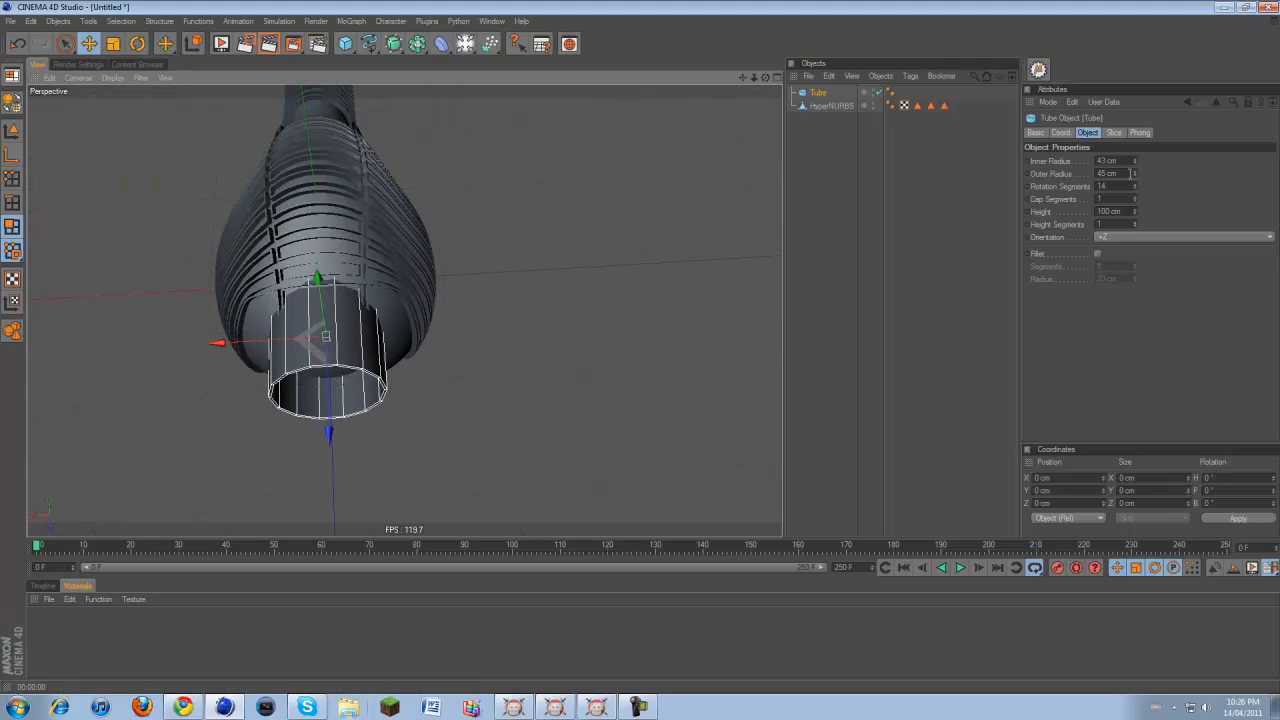
Set the tube's inner radius to 35 cm and its outer radius to 38 cm
{"action": "left_click", "coordinate": [1106, 161]}
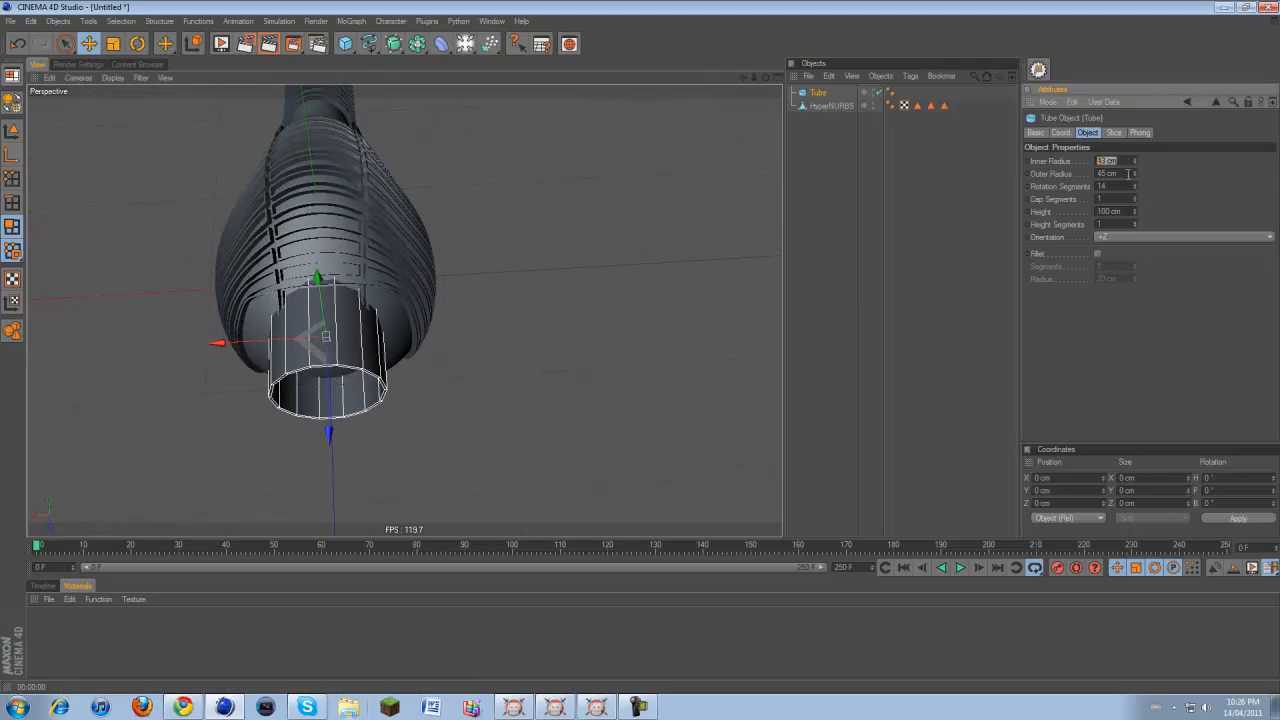
{"action": "key", "text": "Return"}
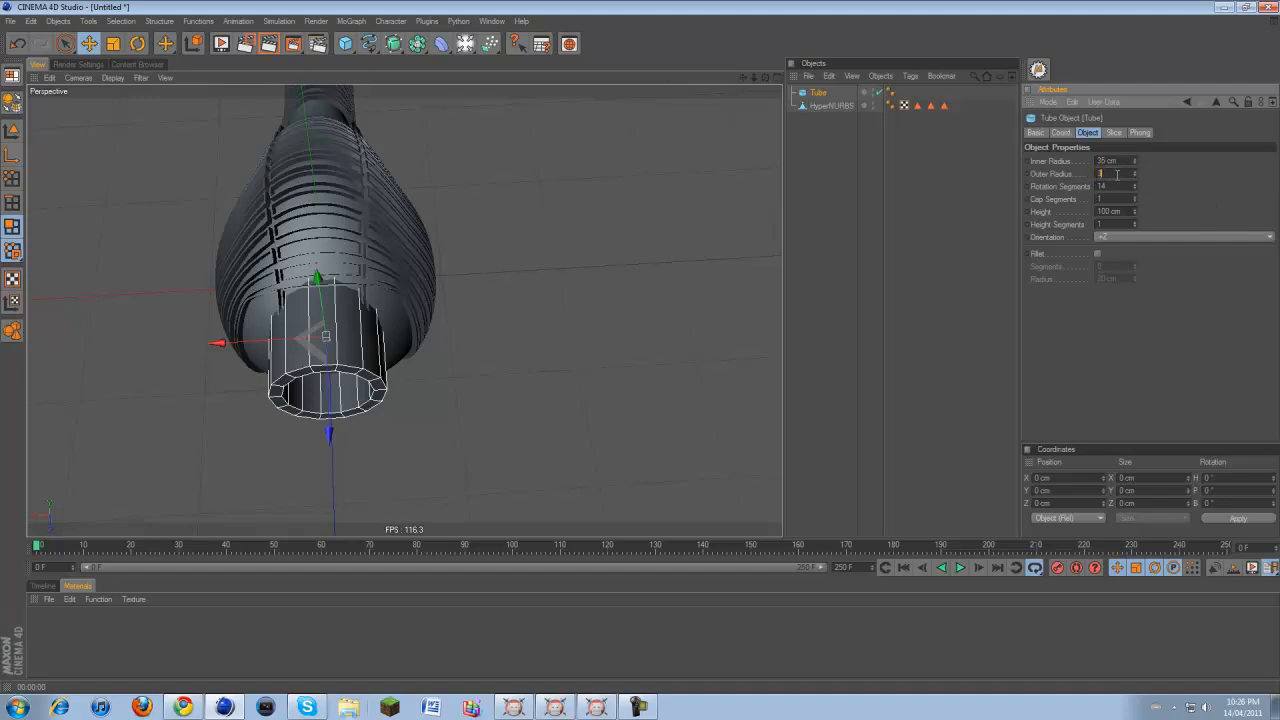
{"action": "key", "text": "Return"}
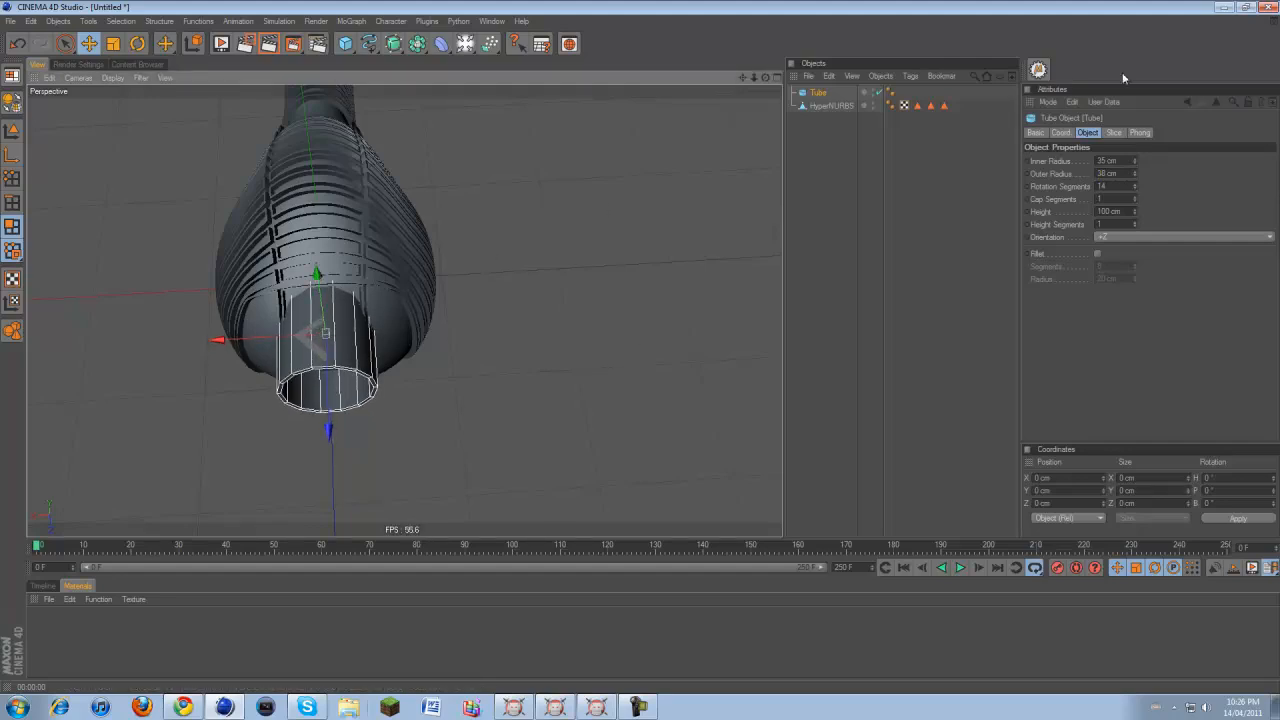
Set the tube's inner radius to 30 cm and outer radius to 33 cm, and nudge it slightly back into the head
{"action": "left_click_drag", "start_coordinate": [1117, 161], "coordinate": [1077, 157]}
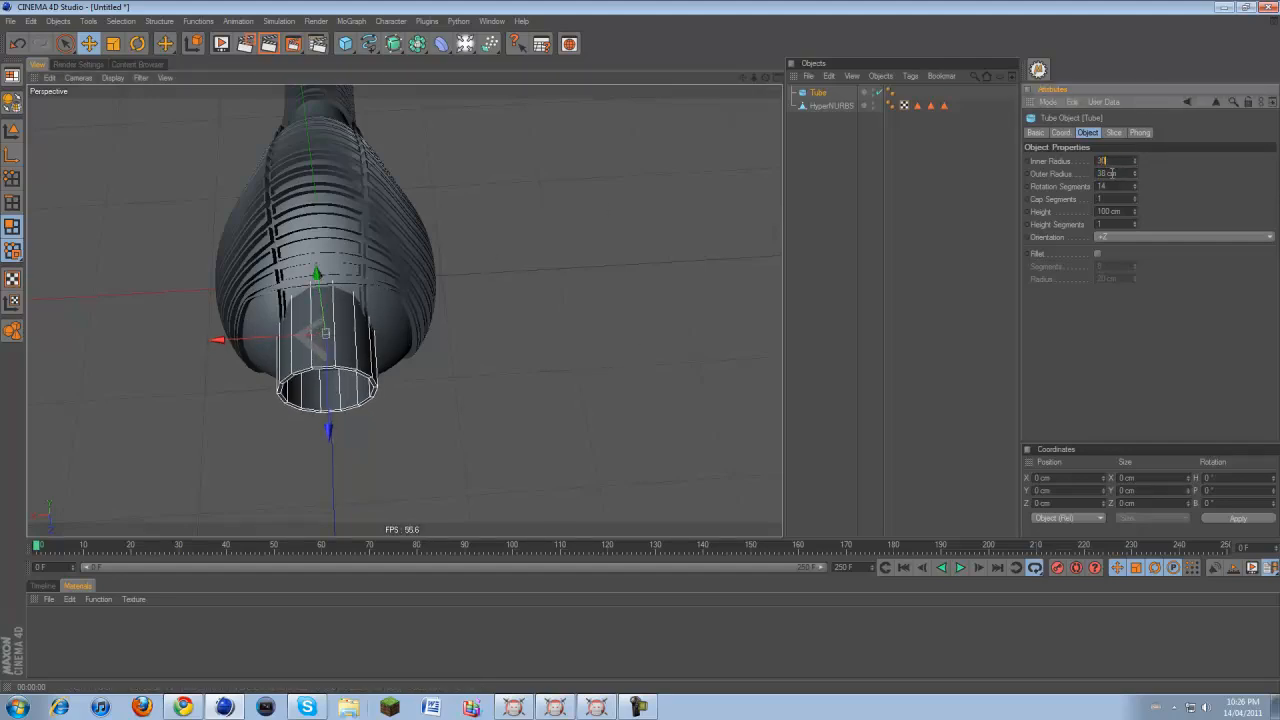
{"action": "type", "text": "33"}
{"action": "key", "text": "Return"}
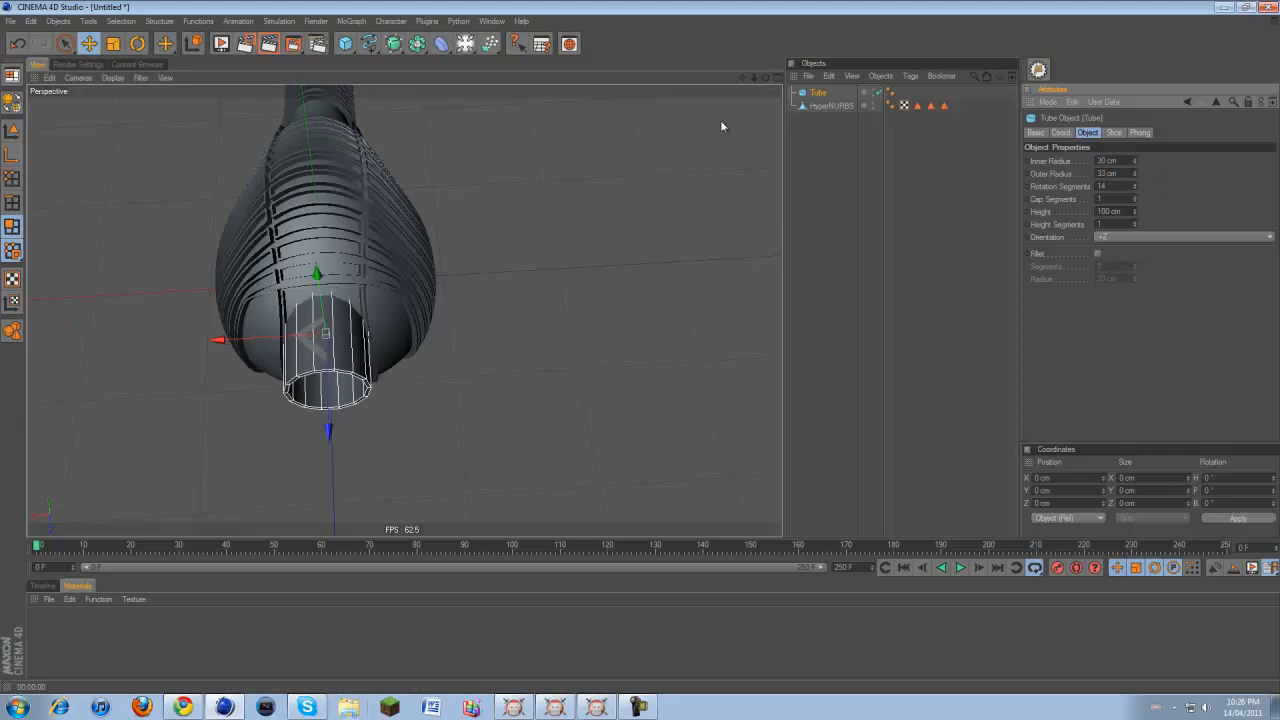
{"action": "left_click_drag", "start_coordinate": [765, 76], "coordinate": [641, 351]}
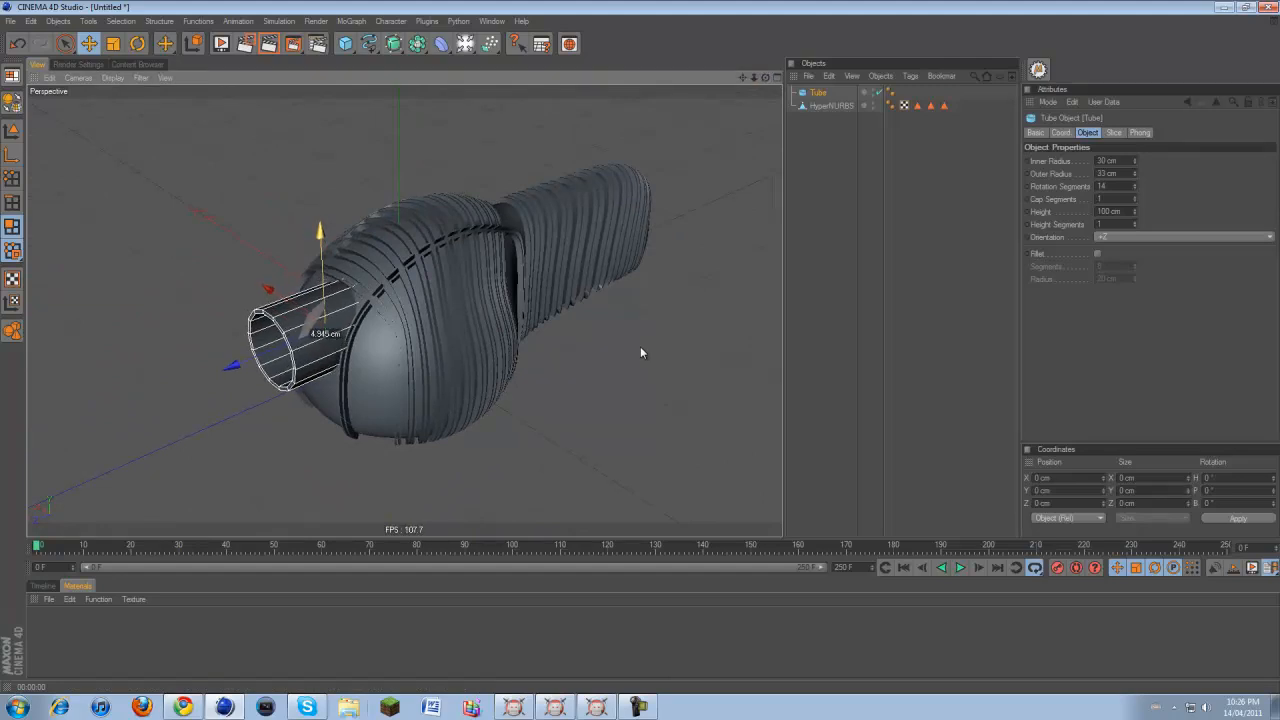
{"action": "left_click_drag", "start_coordinate": [286, 325], "coordinate": [641, 352]}
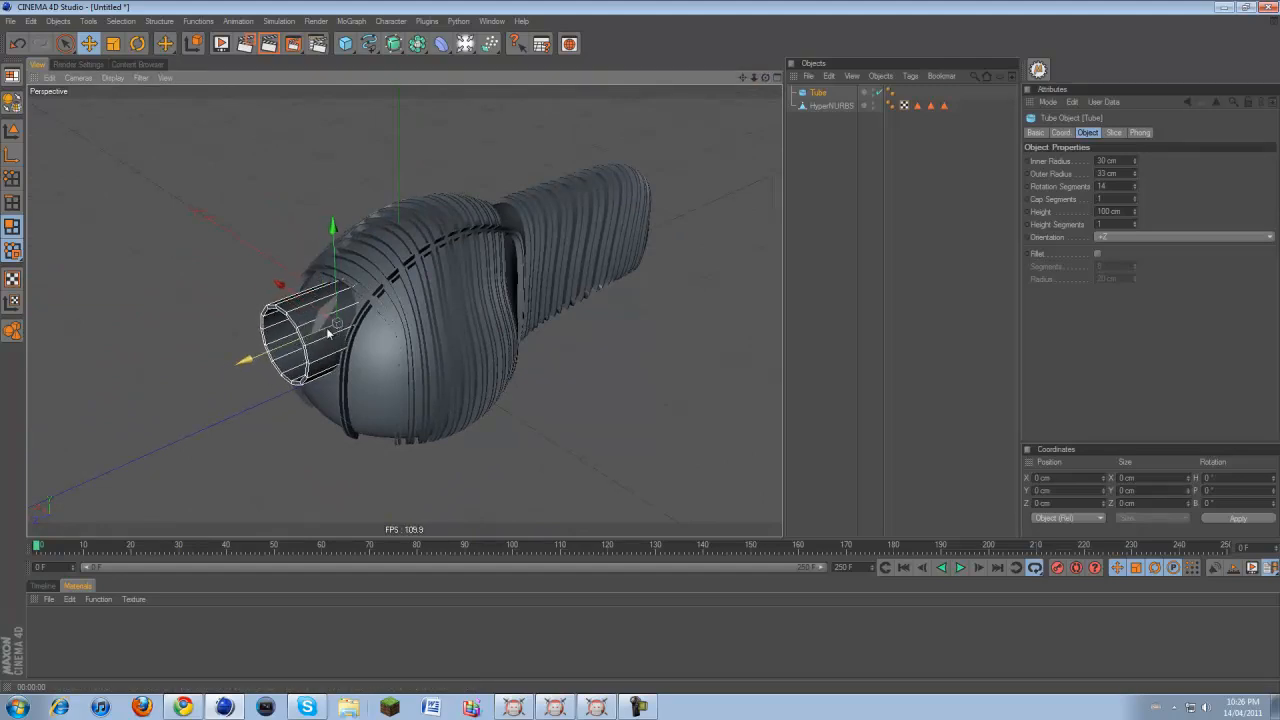
Duplicate the tube as a nested ring with 30 cm outer and 27 cm inner radius, shifted slightly forward along Z
{"action": "left_click_drag", "start_coordinate": [819, 96], "coordinate": [824, 104], "text": "ctrl"}
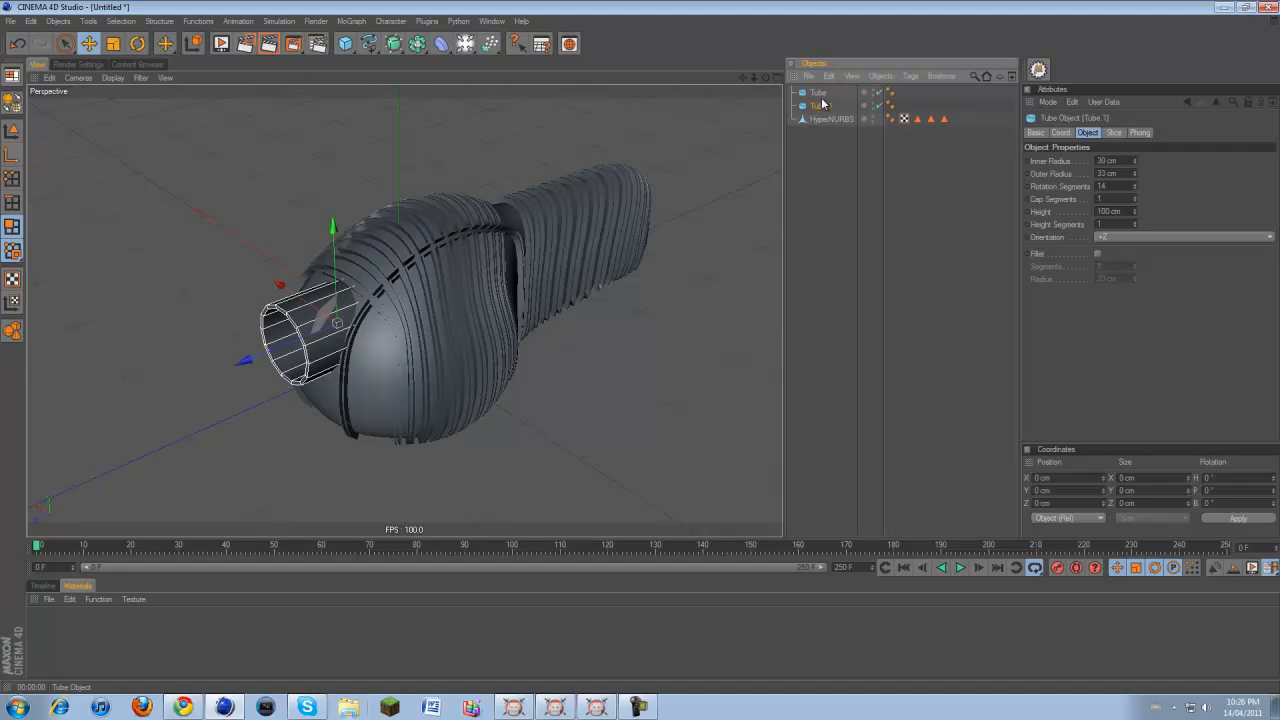
{"action": "left_click", "coordinate": [1124, 173]}
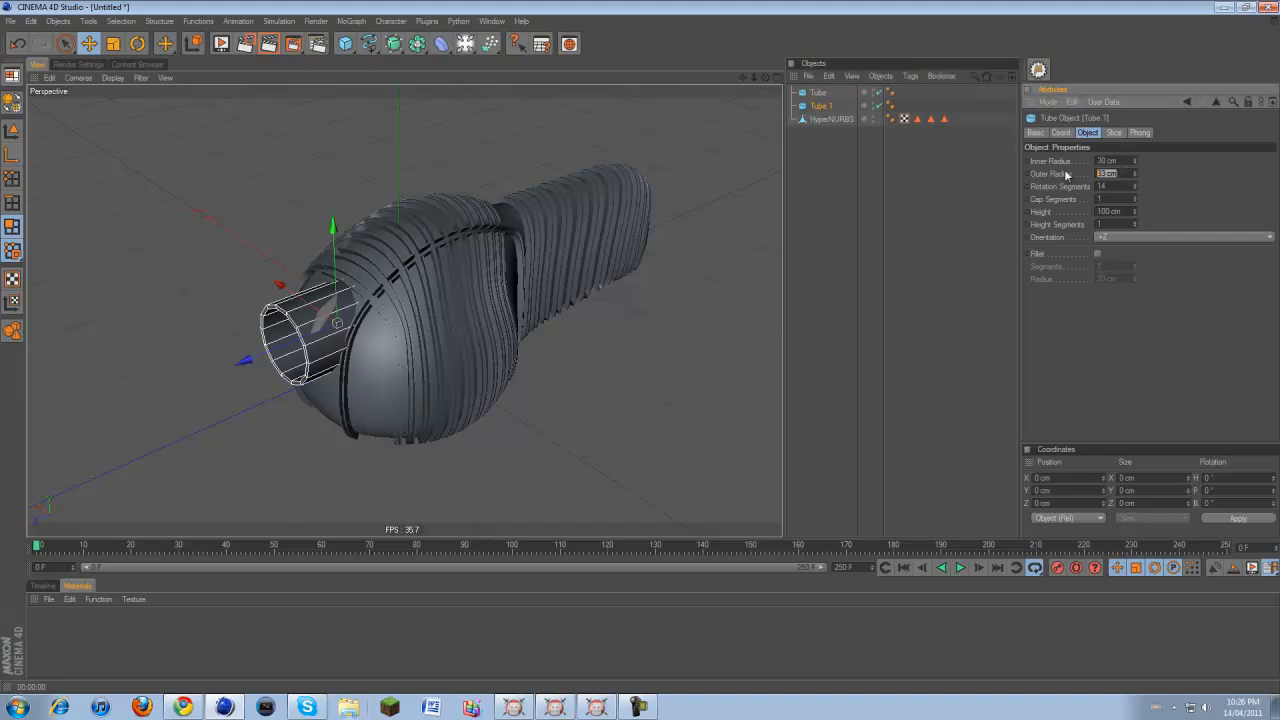
{"action": "left_click", "coordinate": [1095, 162]}
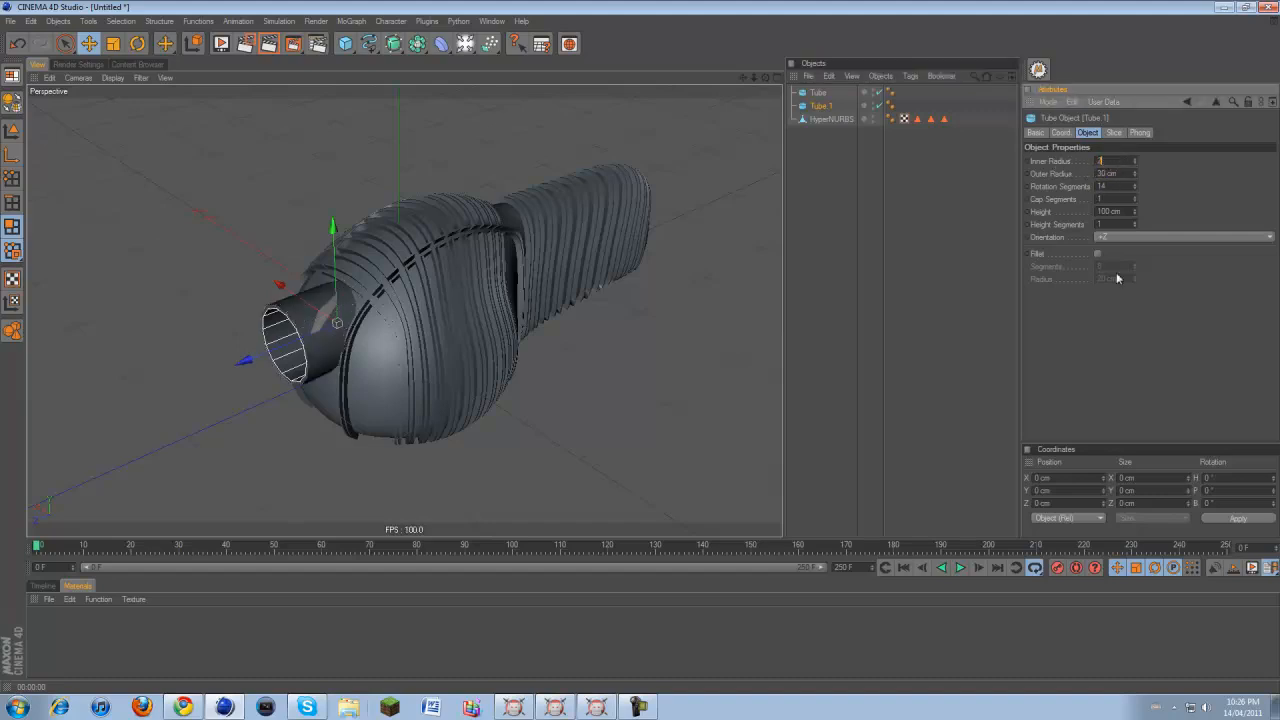
{"action": "type", "text": "27"}
{"action": "key", "text": "Return"}
{"action": "left_click_drag", "start_coordinate": [700, 352], "coordinate": [639, 346]}
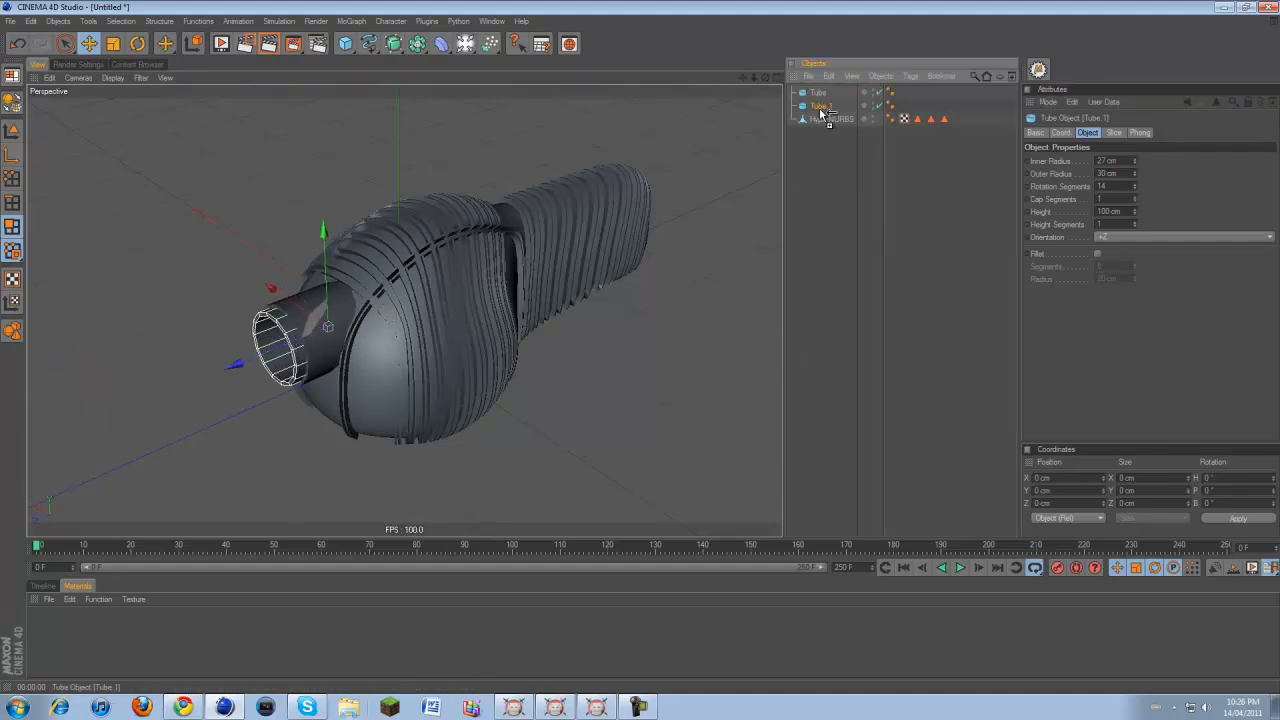
Duplicate the second tube as a third nested ring with 27 cm outer and 24 cm inner radius, shifted slightly forward along Z
{"action": "left_click_drag", "start_coordinate": [820, 113], "coordinate": [822, 116], "text": "ctrl"}
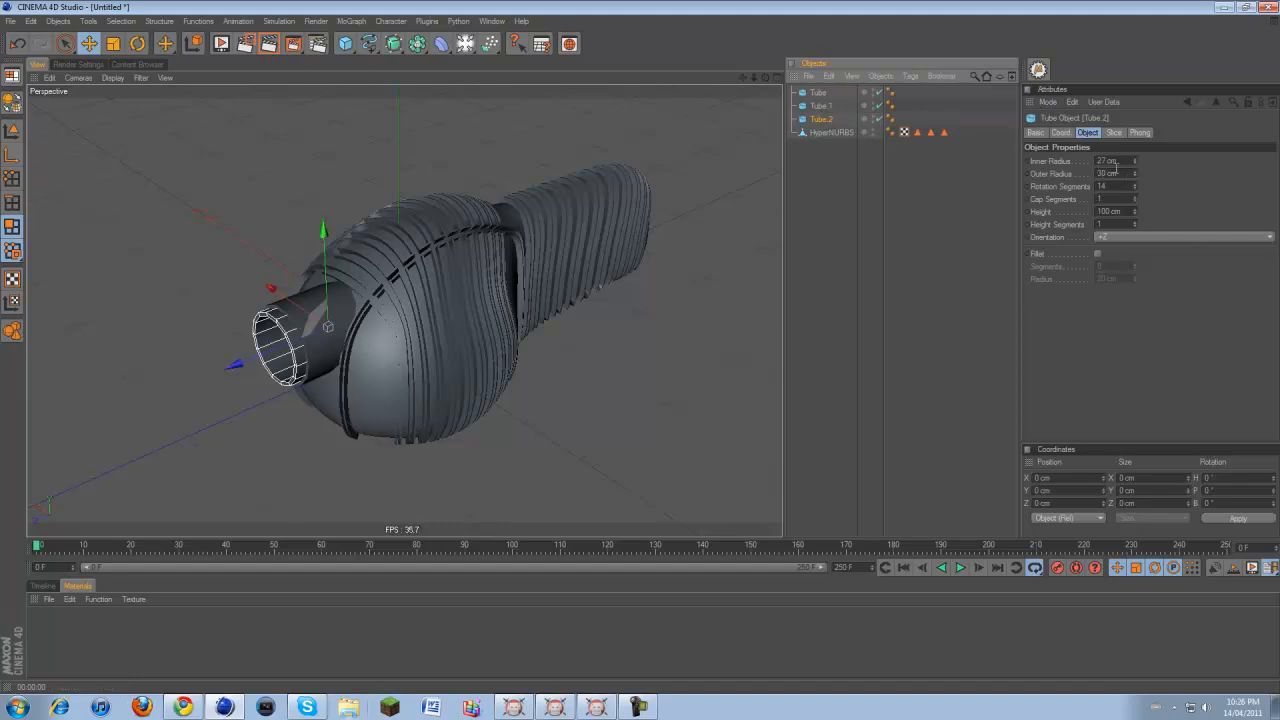
{"action": "double_click", "coordinate": [1123, 175]}
{"action": "type", "text": "3"}
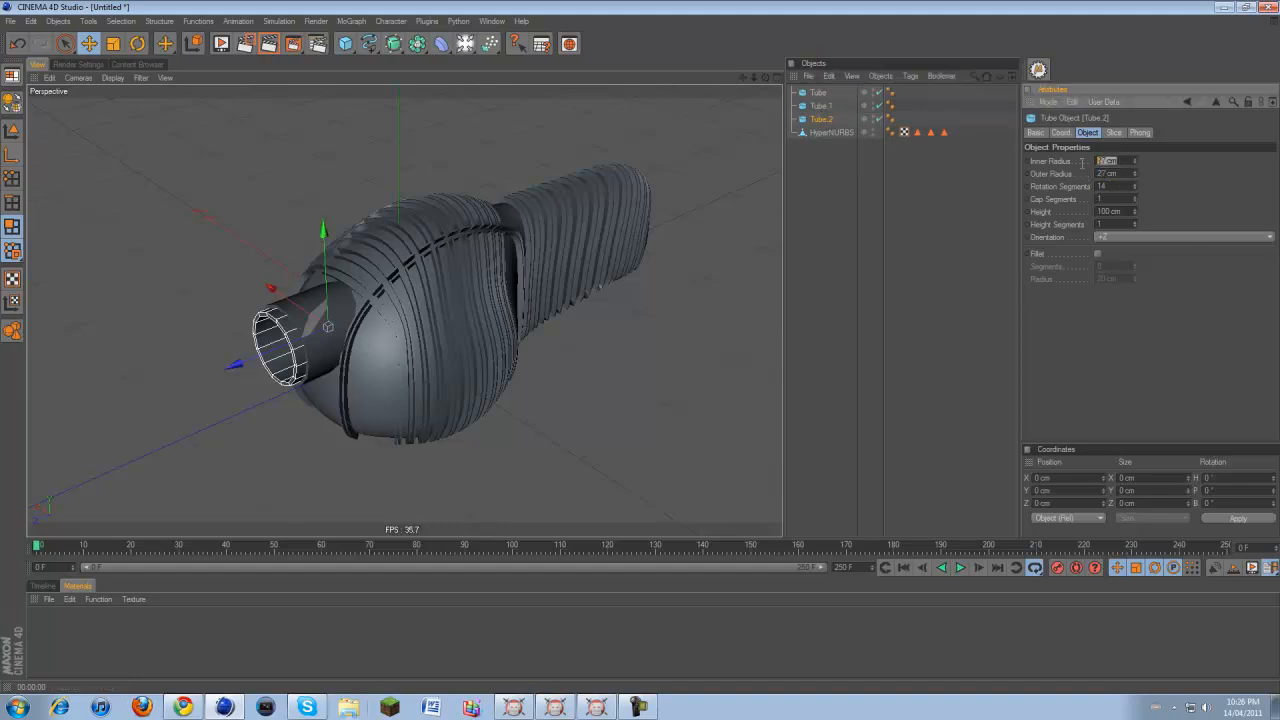
{"action": "type", "text": "24"}
{"action": "key", "text": "Return"}
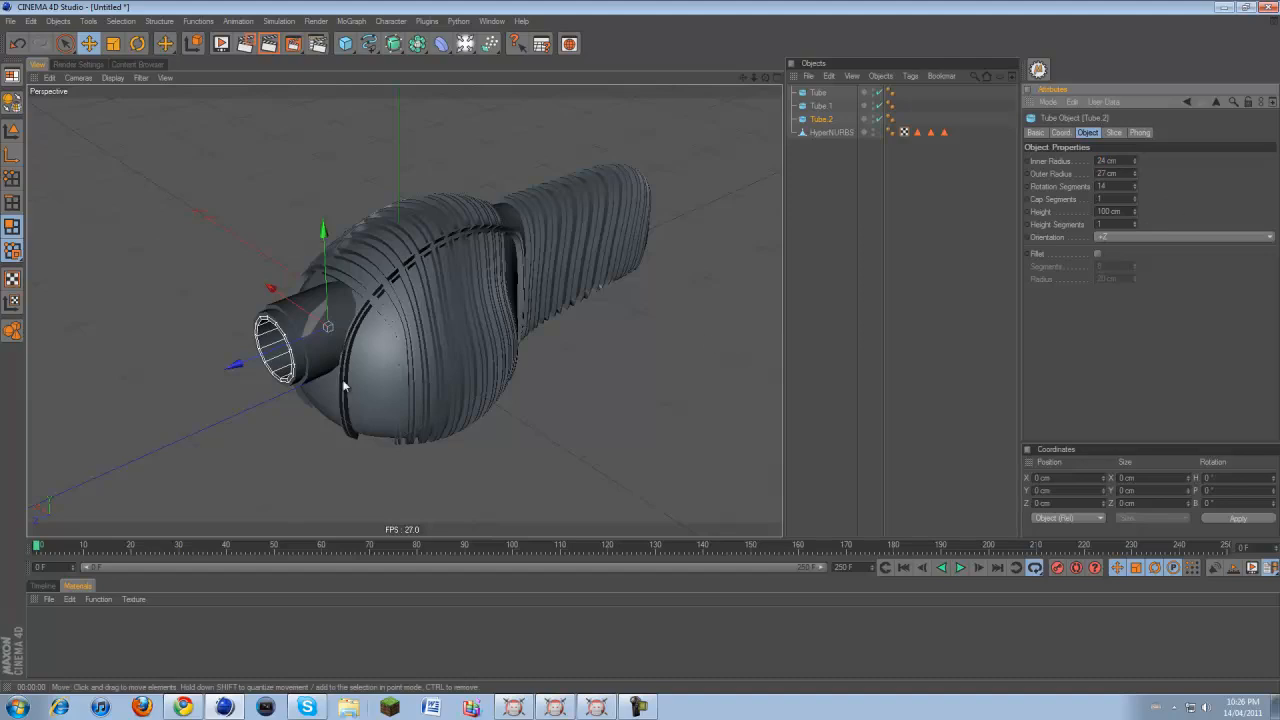
{"action": "left_click_drag", "start_coordinate": [272, 355], "coordinate": [212, 374]}
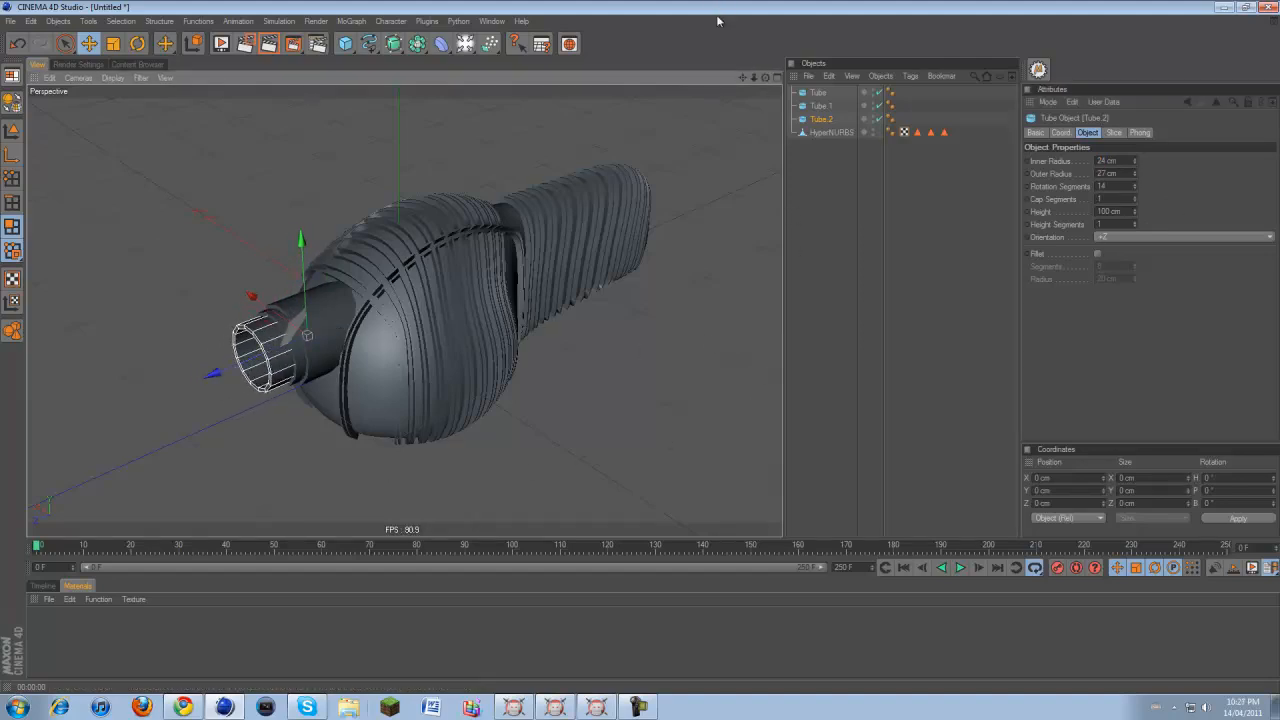
Switch to model mode, add a Disc primitive with +Z orientation, and move it forward along Z to the open end of the barrel
{"action": "left_click_drag", "start_coordinate": [744, 78], "coordinate": [640, 347]}
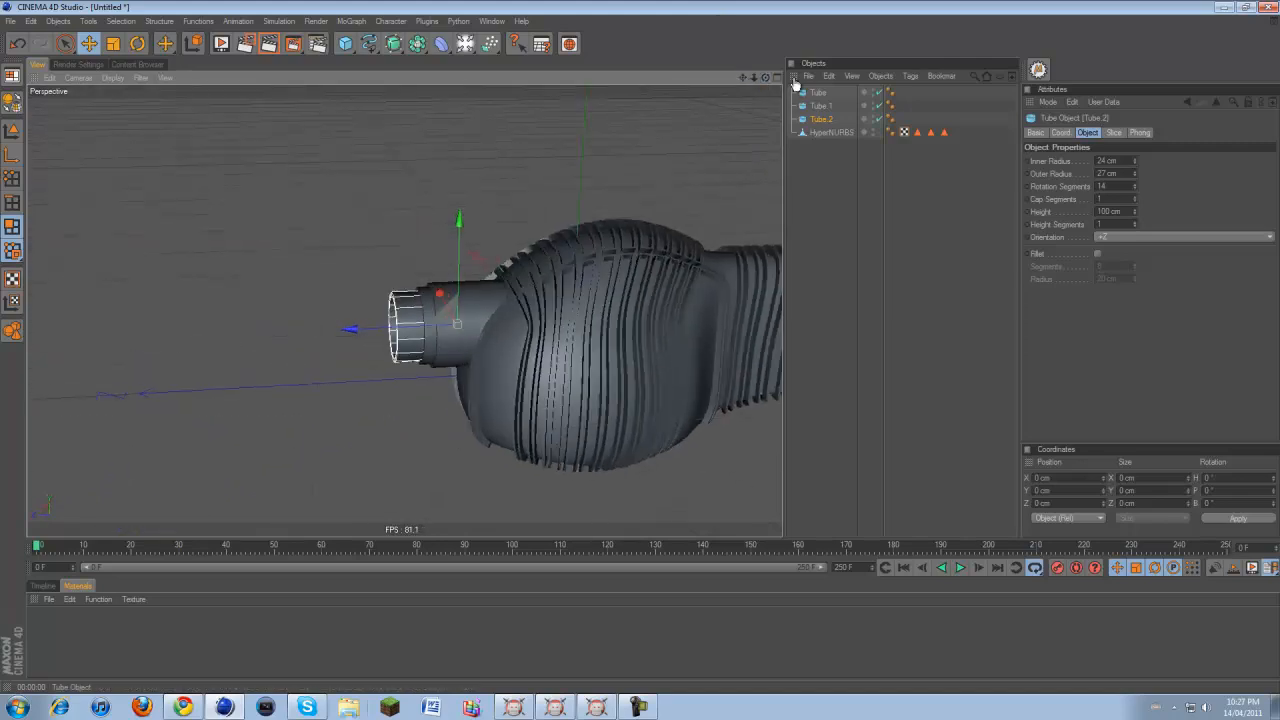
{"action": "left_click_drag", "start_coordinate": [766, 78], "coordinate": [651, 129]}
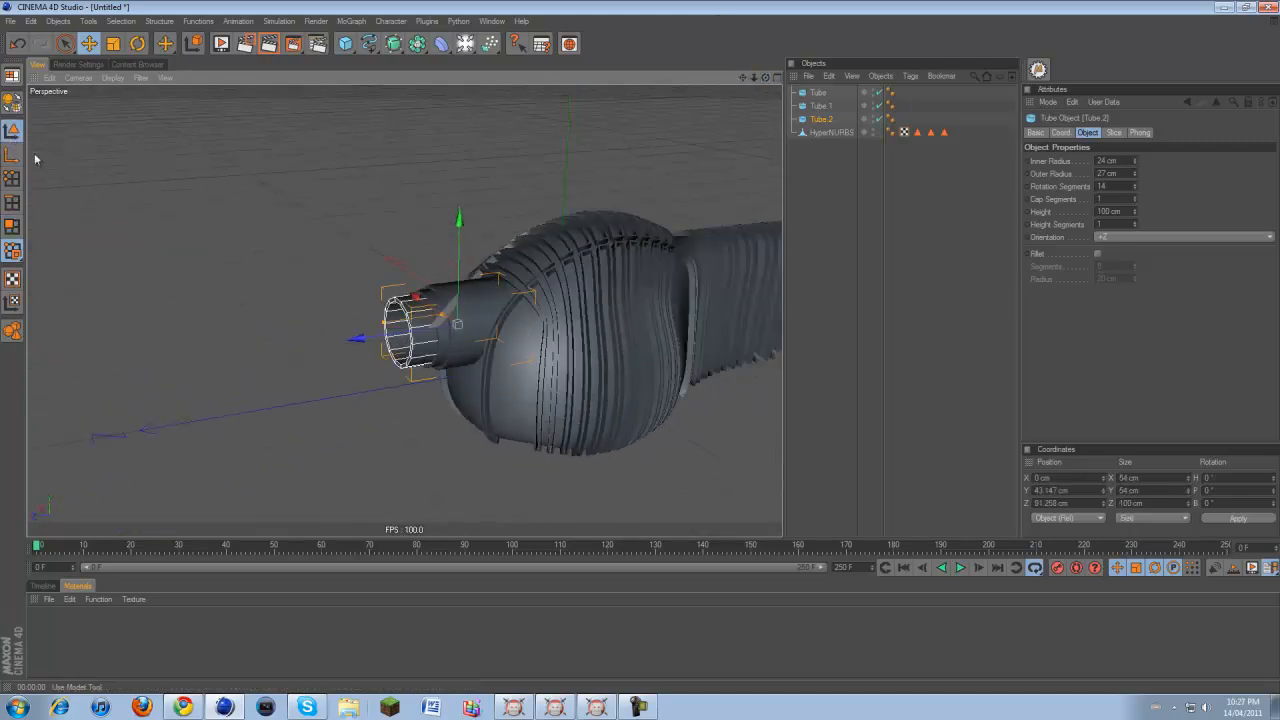
{"action": "left_click", "coordinate": [637, 130]}
{"action": "left_click_drag", "start_coordinate": [765, 77], "coordinate": [660, 168]}
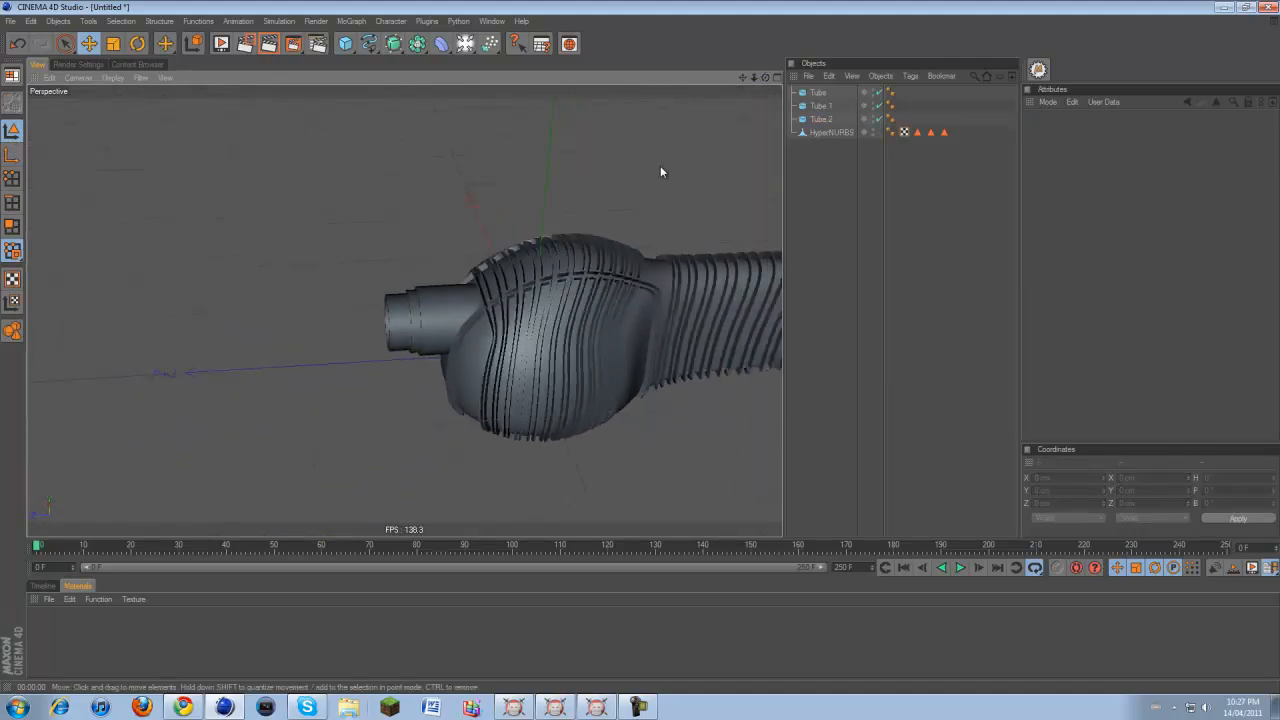
{"action": "left_click_drag", "start_coordinate": [340, 46], "coordinate": [530, 84]}
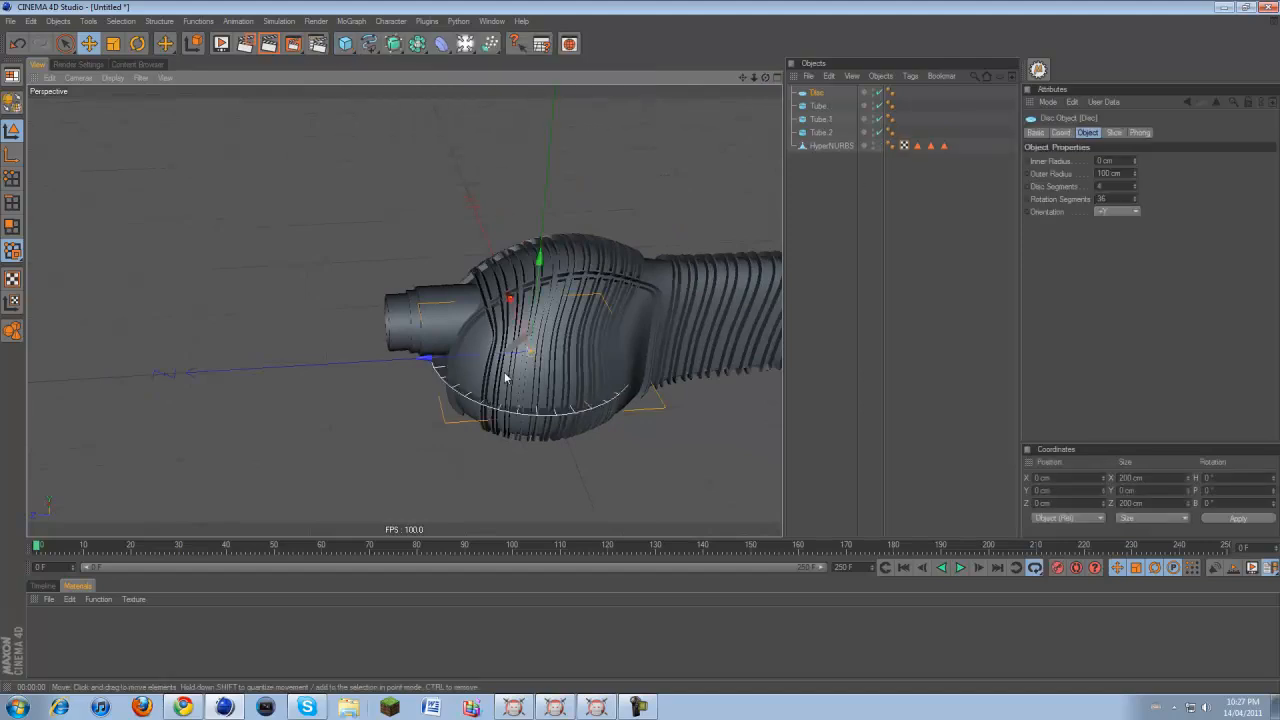
{"action": "left_click", "coordinate": [1107, 212]}
{"action": "left_click", "coordinate": [1112, 273]}
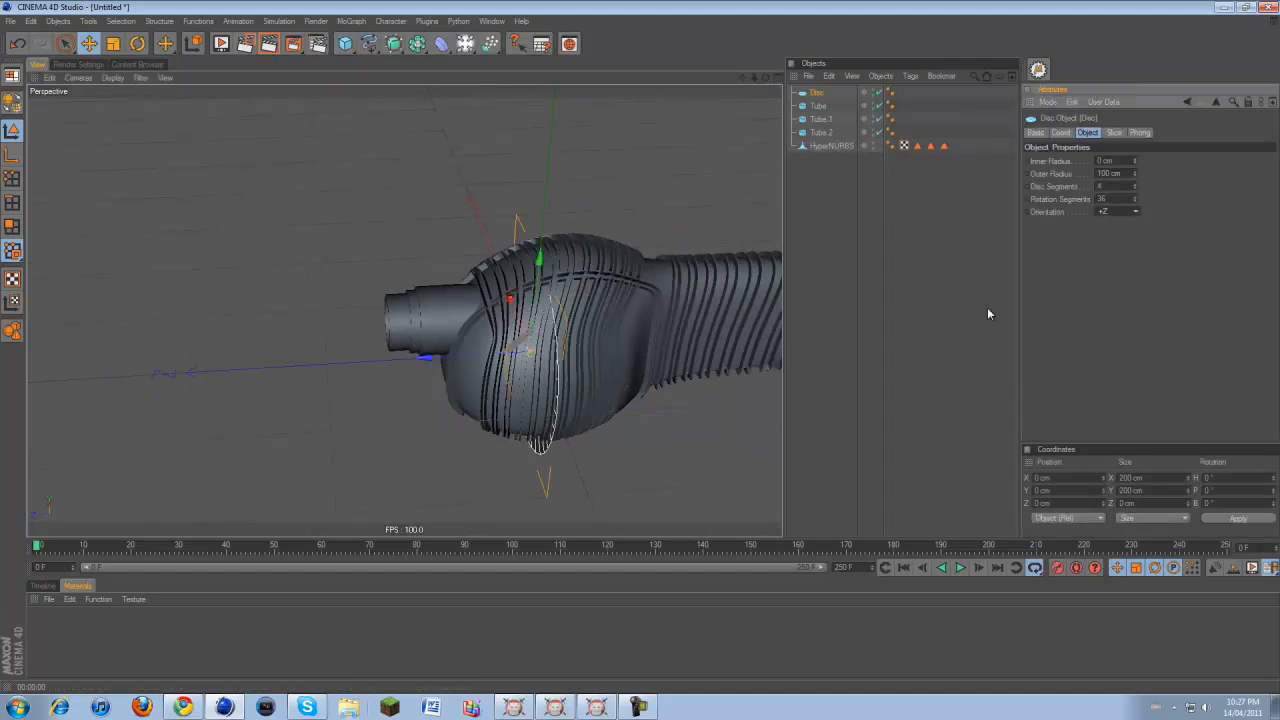
{"action": "left_click_drag", "start_coordinate": [424, 357], "coordinate": [283, 366]}
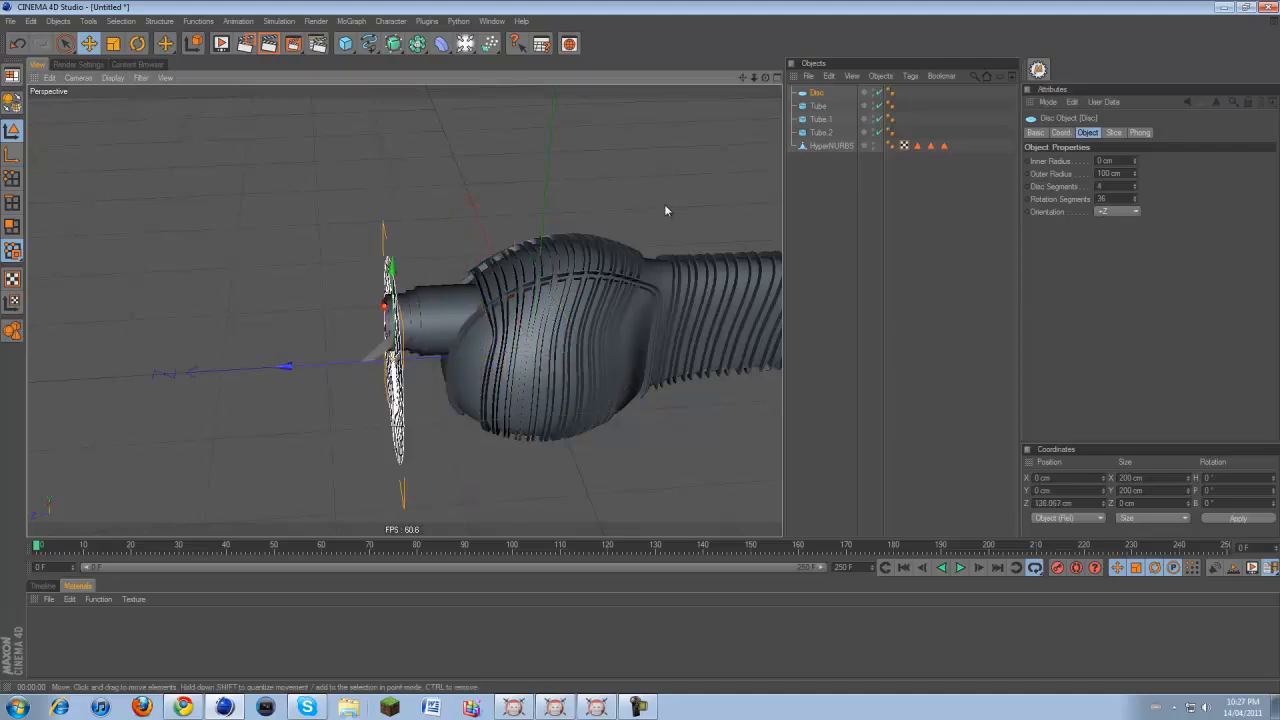
Raise the disc to about Y 43.5 cm so it centres on the barrel opening, and set its outer radius to 25 cm
{"action": "left_click_drag", "start_coordinate": [766, 78], "coordinate": [640, 360]}
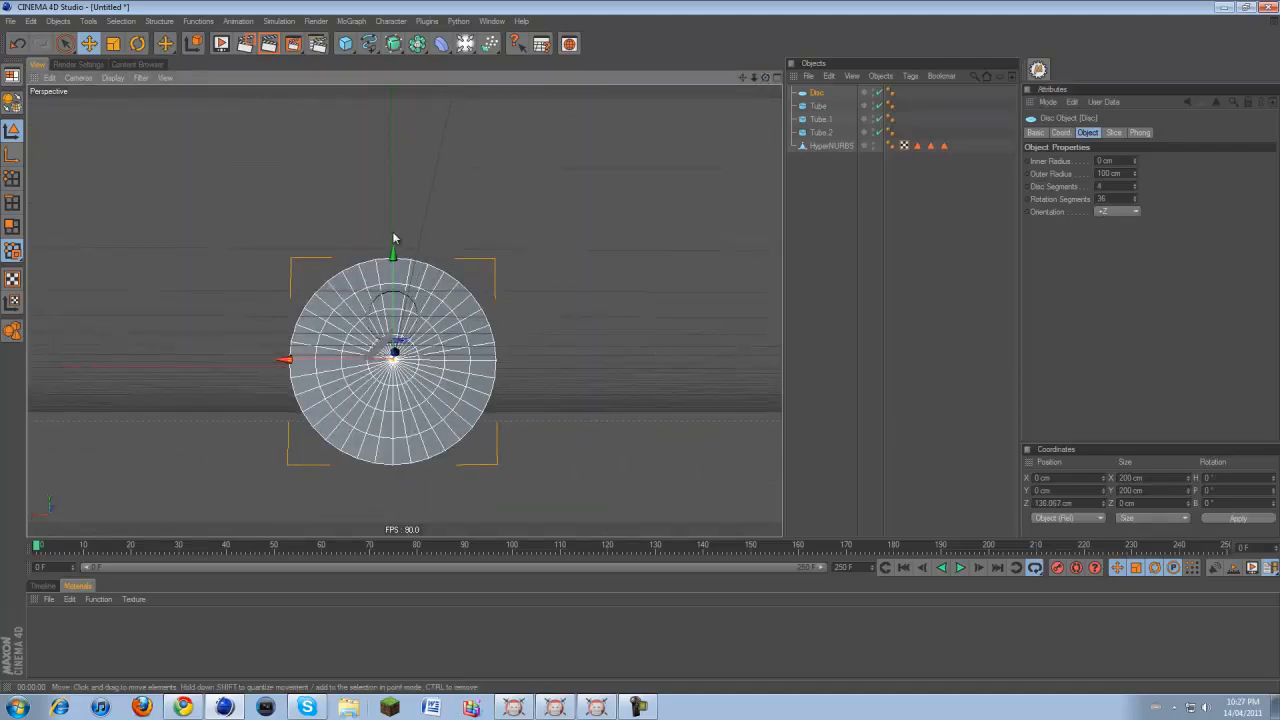
{"action": "left_click_drag", "start_coordinate": [394, 250], "coordinate": [640, 344]}
{"action": "scroll", "coordinate": [411, 319], "scroll_direction": "up", "scroll_amount": 1}
{"action": "scroll", "coordinate": [411, 319], "scroll_direction": "up", "scroll_amount": 3}
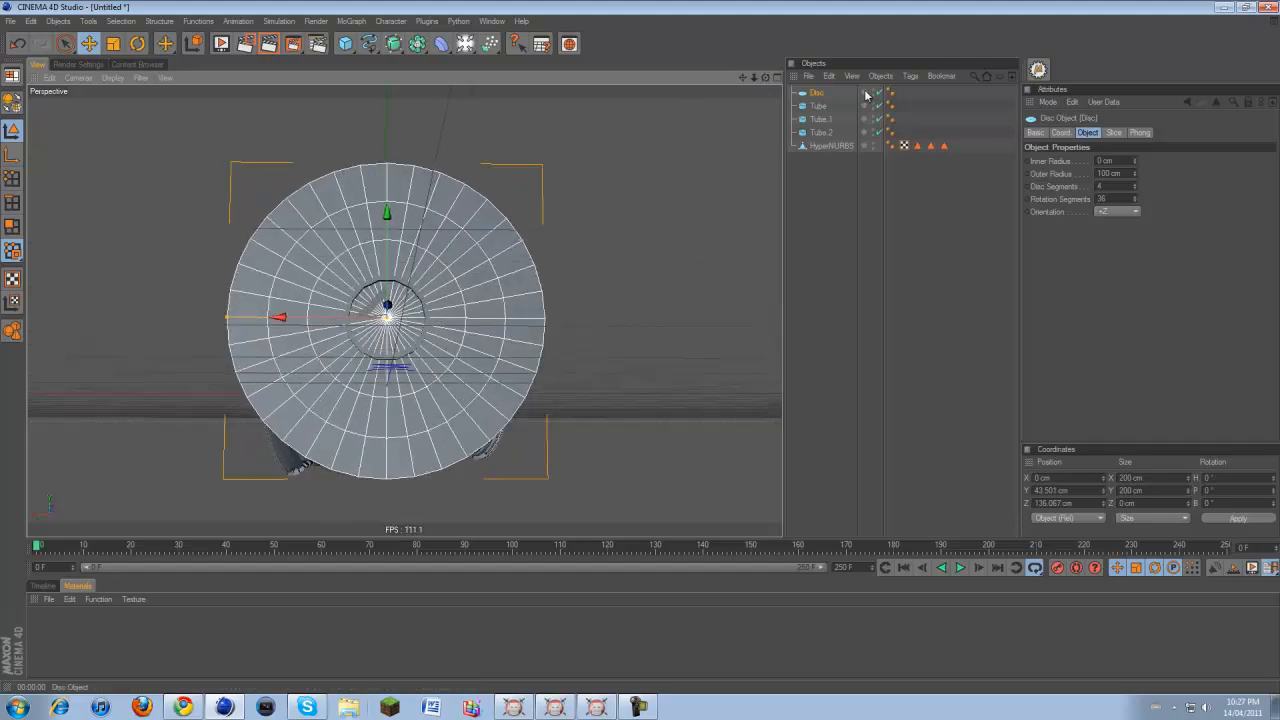
{"action": "double_click", "coordinate": [1110, 173]}
{"action": "type", "text": "25"}
{"action": "key", "text": "Return"}
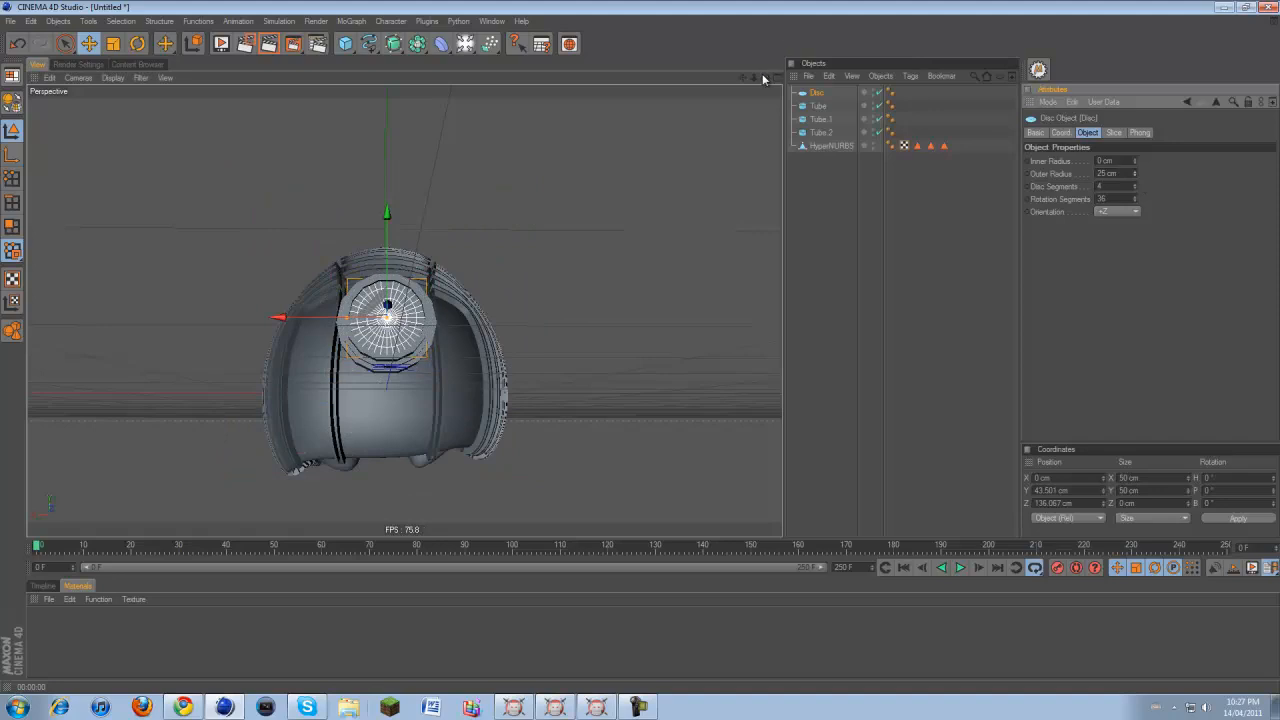
Make the disc editable and select its innermost ring of polygons with Live Selection
{"action": "left_click_drag", "start_coordinate": [765, 78], "coordinate": [640, 348]}
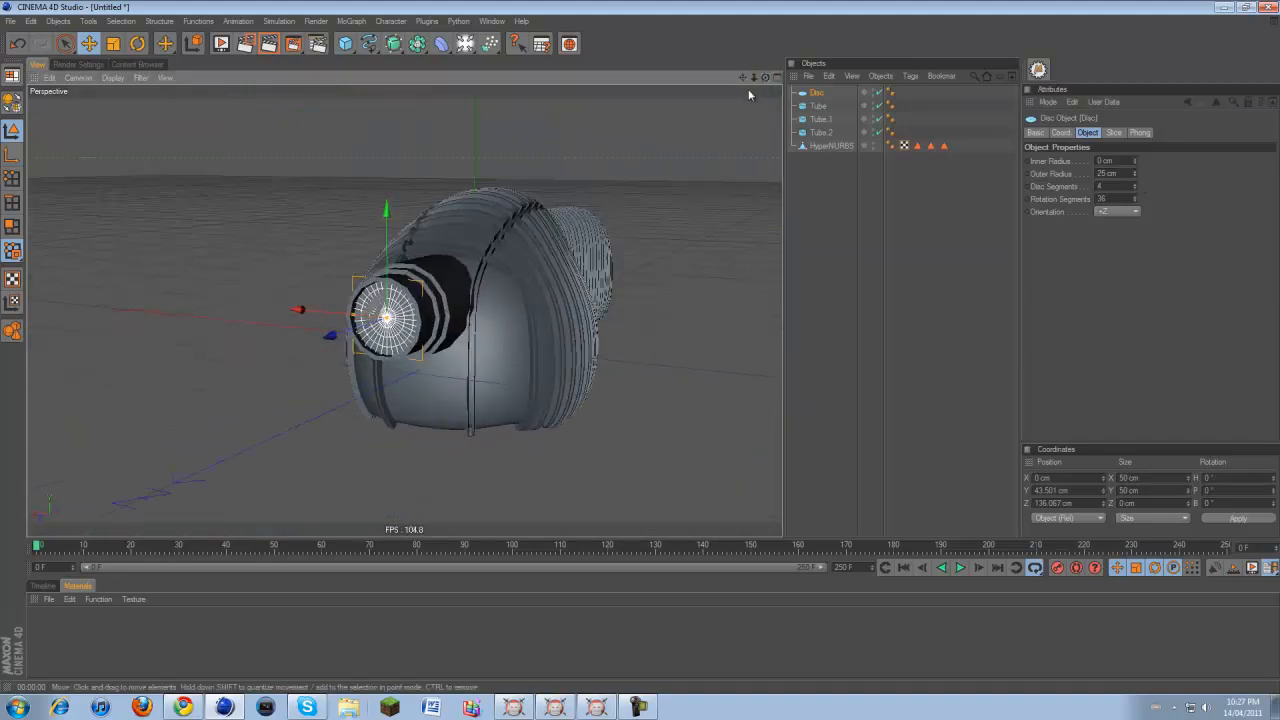
{"action": "left_click_drag", "start_coordinate": [765, 78], "coordinate": [641, 344]}
{"action": "scroll", "coordinate": [563, 225], "scroll_direction": "up", "scroll_amount": 3}
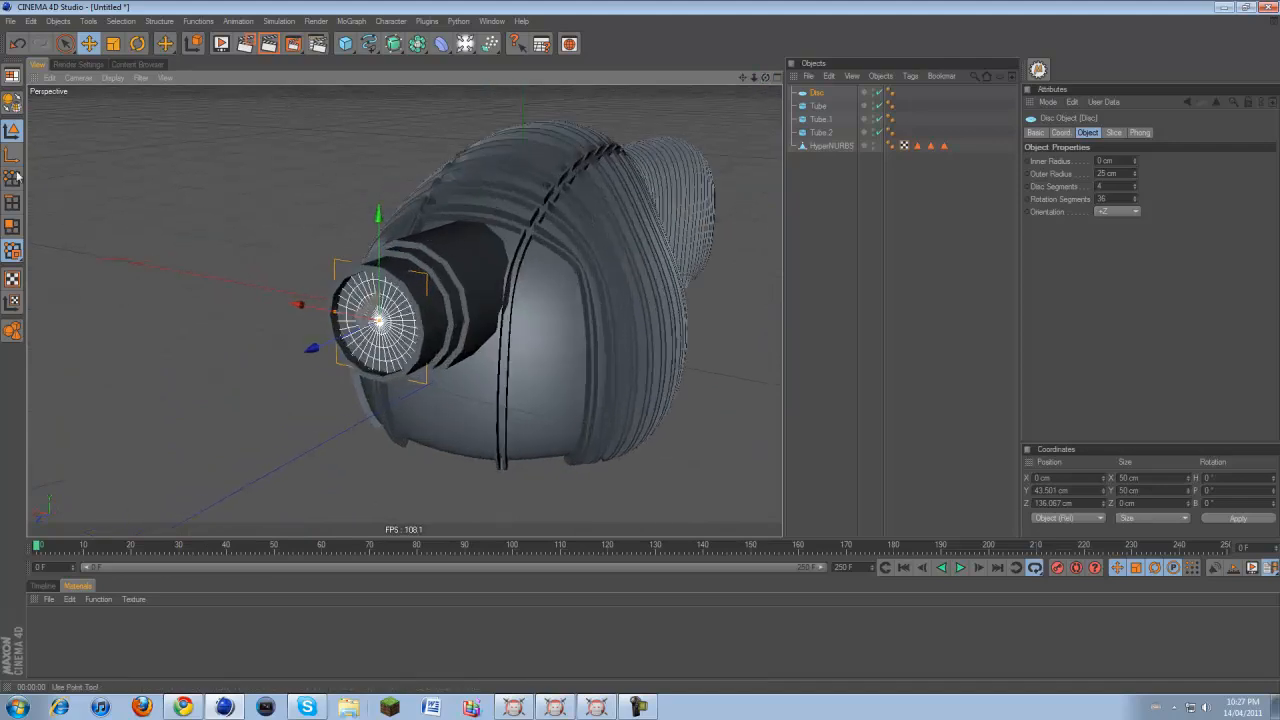
{"action": "left_click", "coordinate": [12, 104]}
{"action": "left_click", "coordinate": [12, 227]}
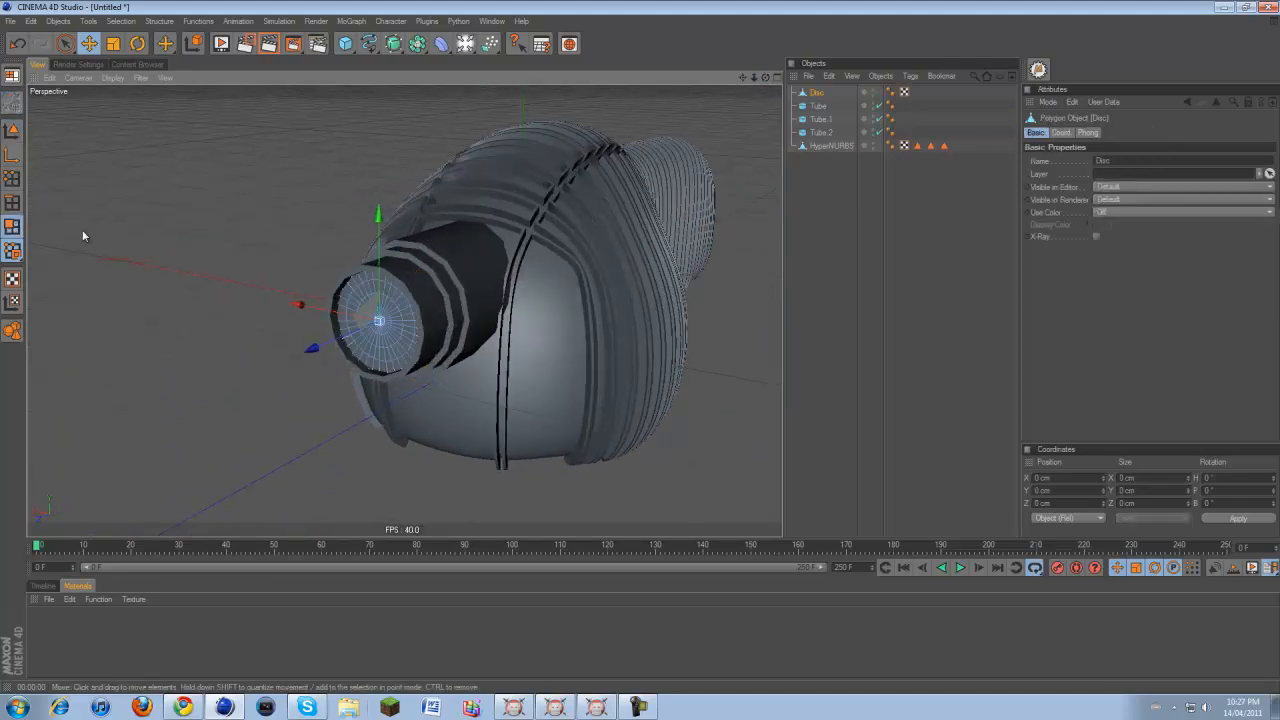
{"action": "left_click", "coordinate": [65, 44]}
{"action": "scroll", "coordinate": [233, 132], "scroll_direction": "up", "scroll_amount": 6}
{"action": "mouse_move", "coordinate": [321, 334]}
{"action": "left_mouse_down"}
{"action": "mouse_move", "coordinate": [338, 352]}
{"action": "mouse_move", "coordinate": [320, 336]}
{"action": "mouse_move", "coordinate": [328, 345]}
{"action": "left_mouse_up"}
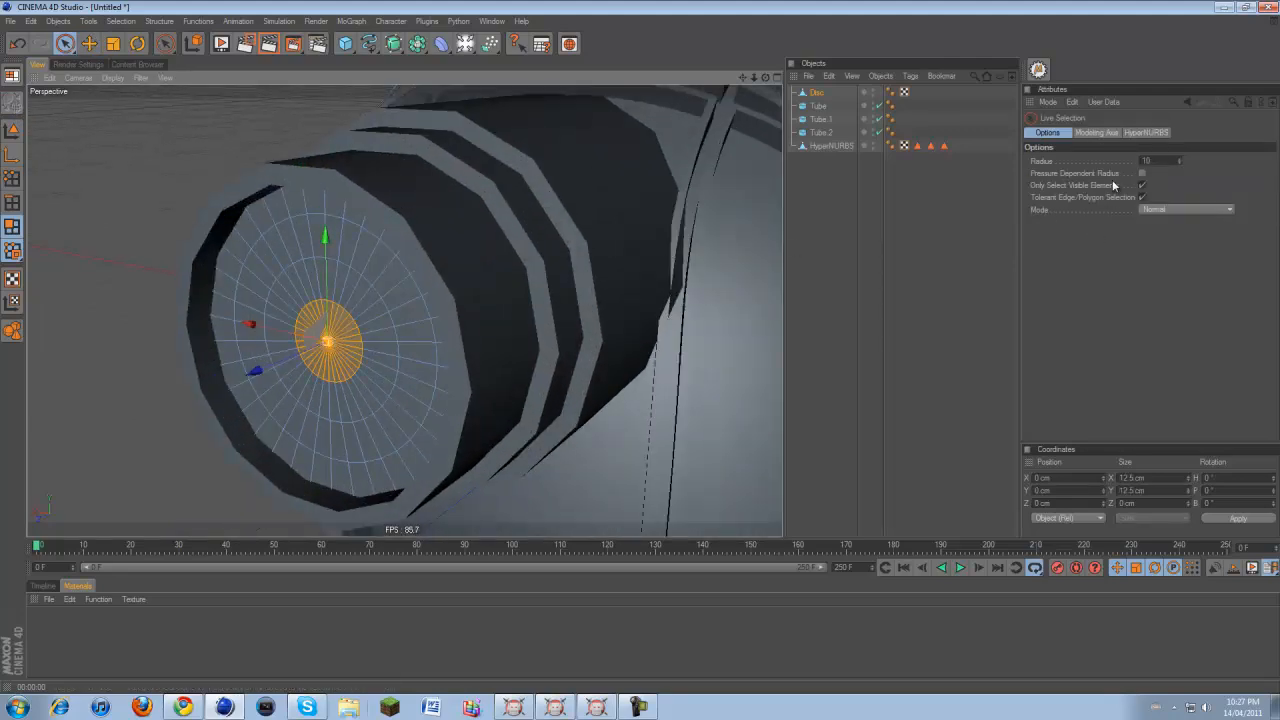
Enable soft selection with a 40 cm radius and pull the disc's centre forward about 5.9 cm along Z into a bulging lens
{"action": "left_click", "coordinate": [1136, 133]}
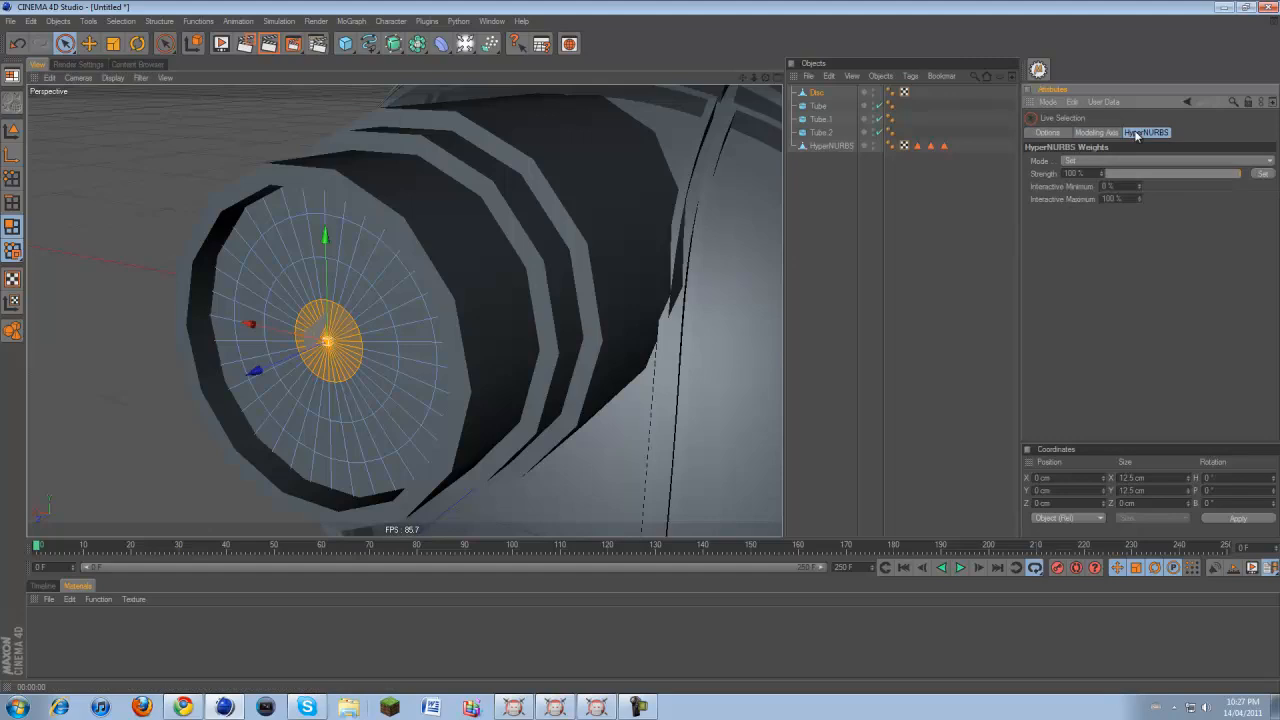
{"action": "left_click", "coordinate": [1045, 134]}
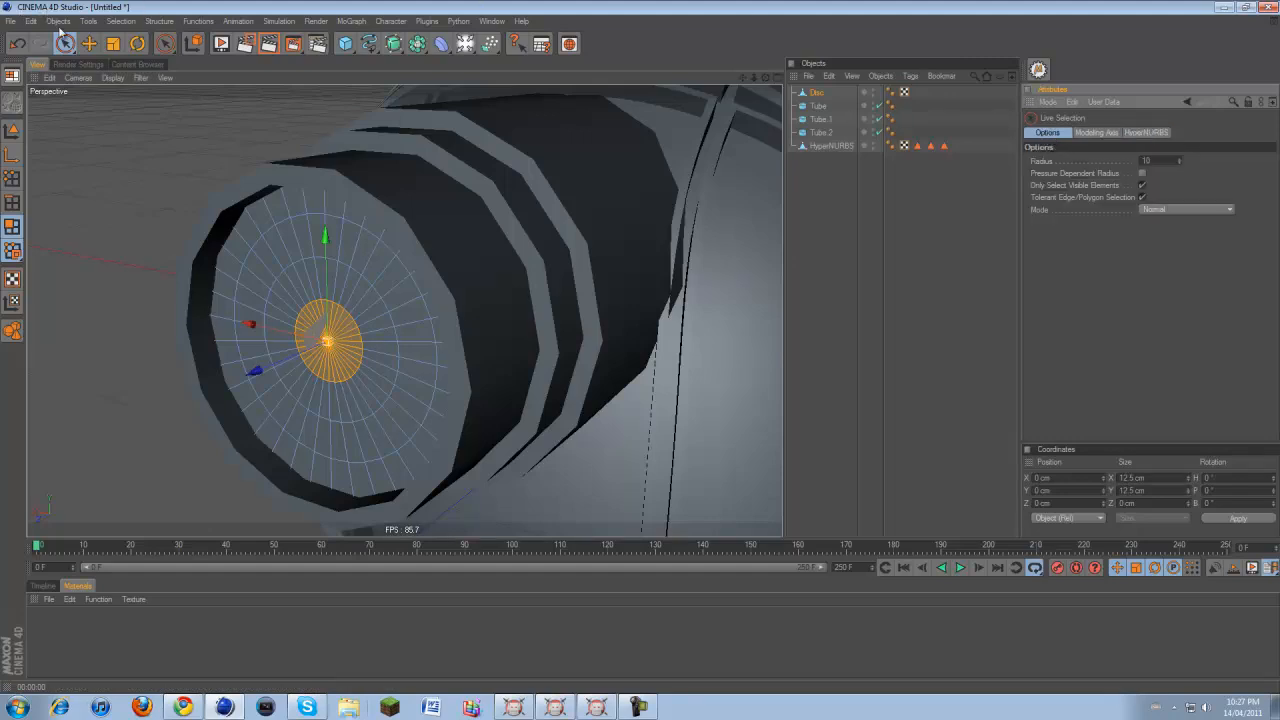
{"action": "left_click", "coordinate": [1090, 133]}
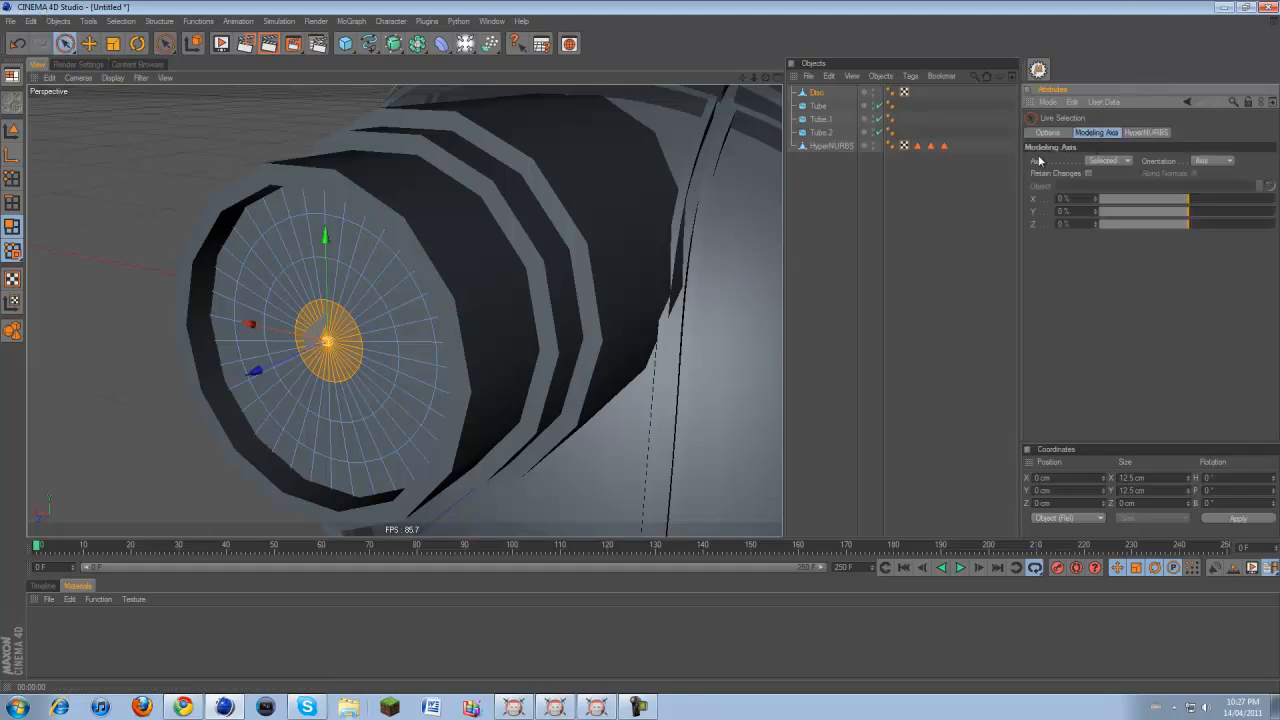
{"action": "left_click", "coordinate": [1150, 132]}
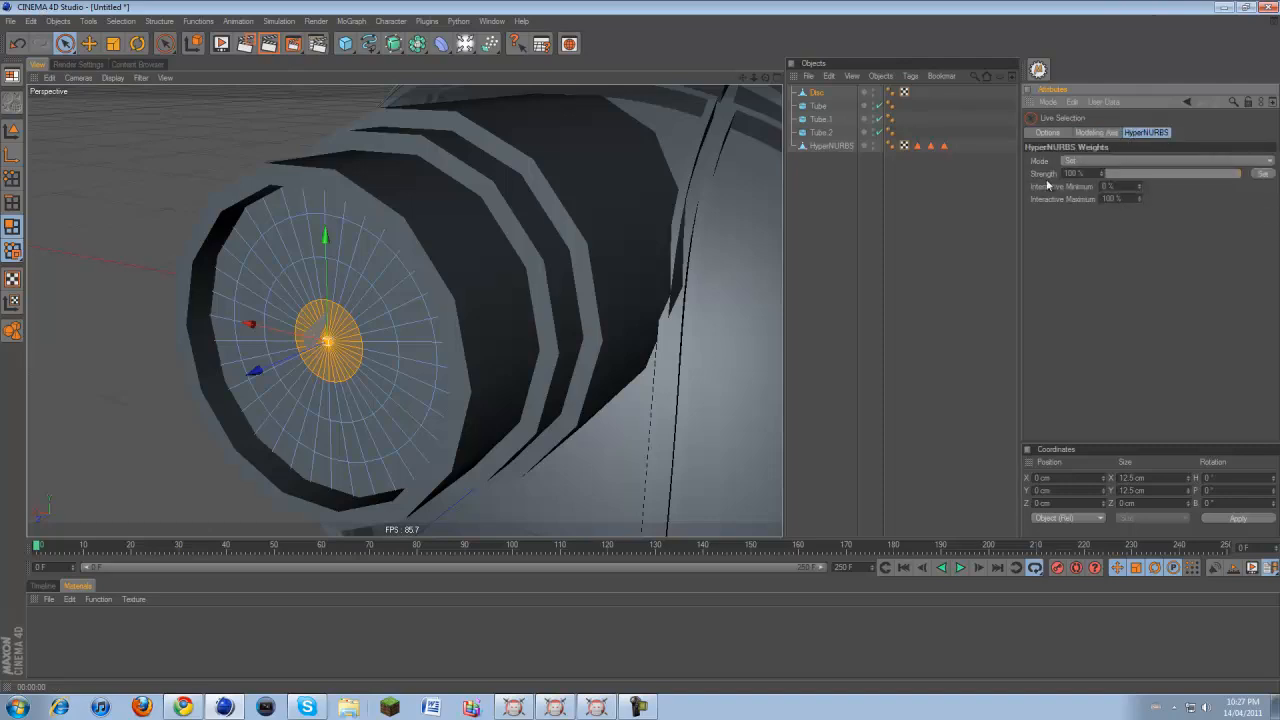
{"action": "left_click", "coordinate": [88, 45]}
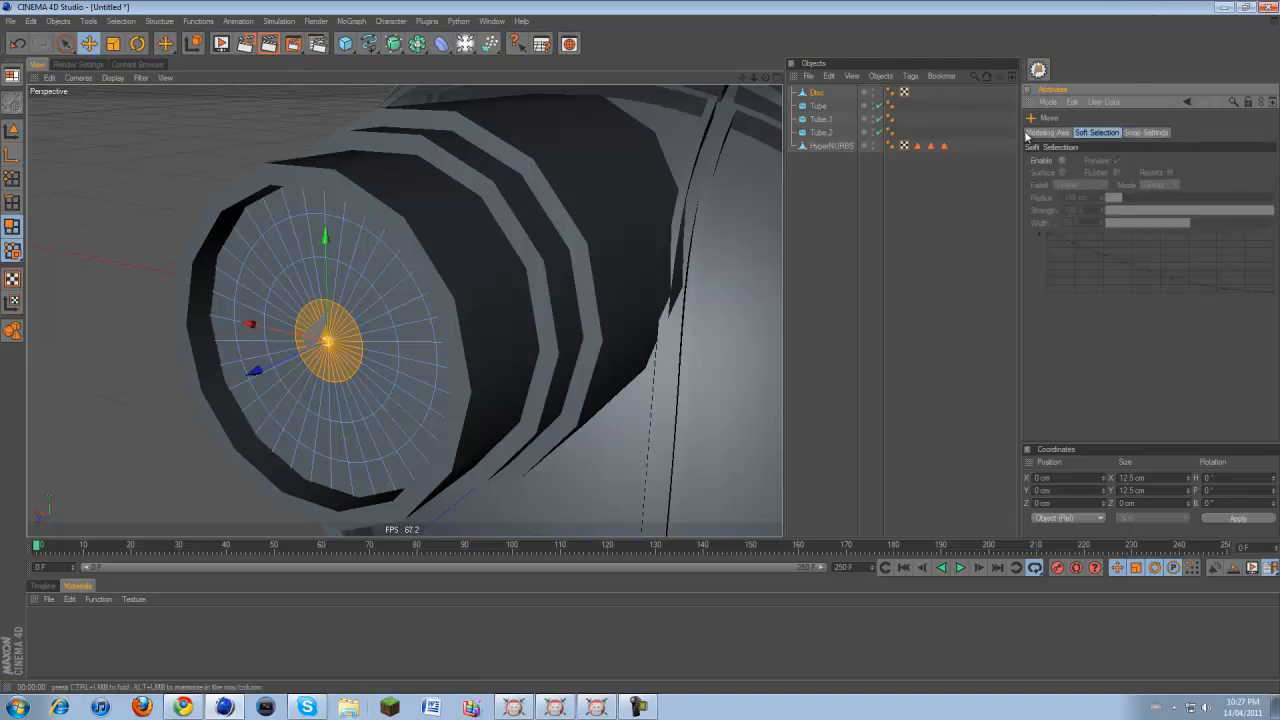
{"action": "left_click", "coordinate": [1062, 160]}
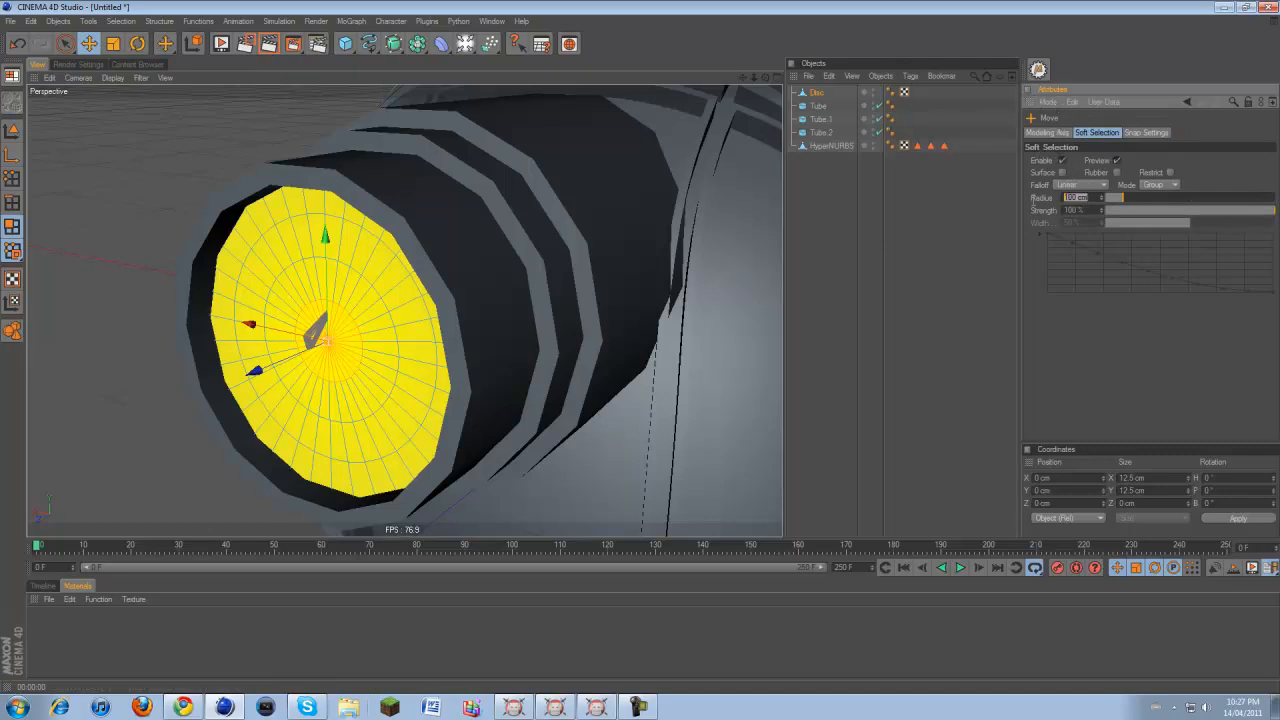
{"action": "left_click_drag", "start_coordinate": [280, 362], "coordinate": [640, 348]}
{"action": "scroll", "coordinate": [491, 256], "scroll_direction": "down", "scroll_amount": 3}
{"action": "left_click_drag", "start_coordinate": [766, 78], "coordinate": [636, 348]}
{"action": "left_click_drag", "start_coordinate": [398, 330], "coordinate": [674, 176]}
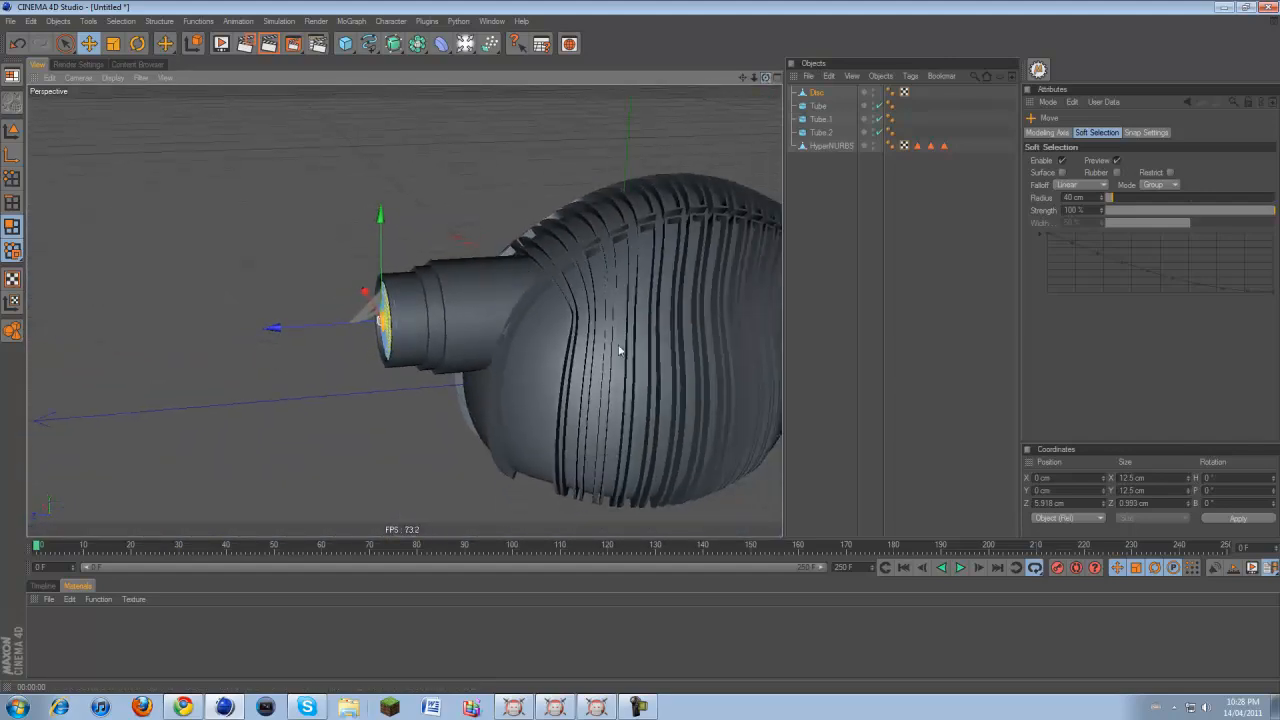
{"action": "mouse_move", "coordinate": [623, 349]}
{"action": "left_mouse_down"}
{"action": "mouse_move", "coordinate": [666, 357]}
{"action": "mouse_move", "coordinate": [643, 351]}
{"action": "left_mouse_up"}
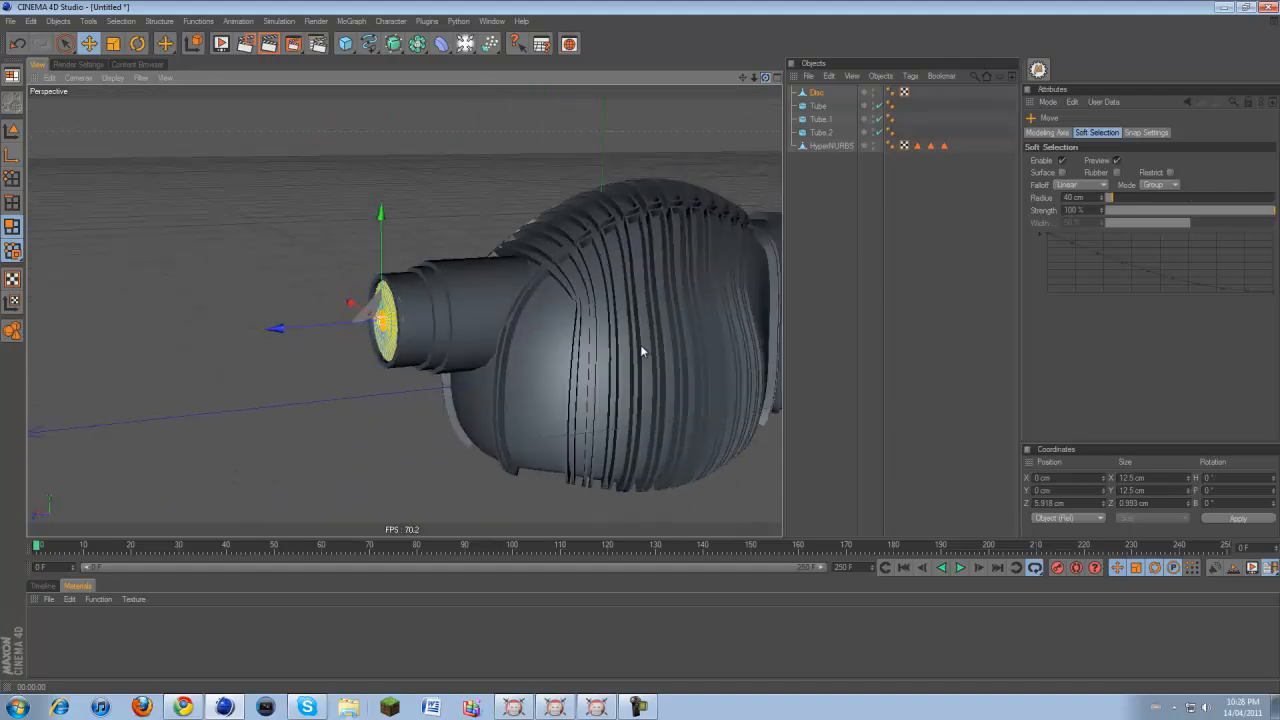
Group the disc and the three tubes into one null object and rename it "lens"
{"action": "left_click", "coordinate": [829, 200]}
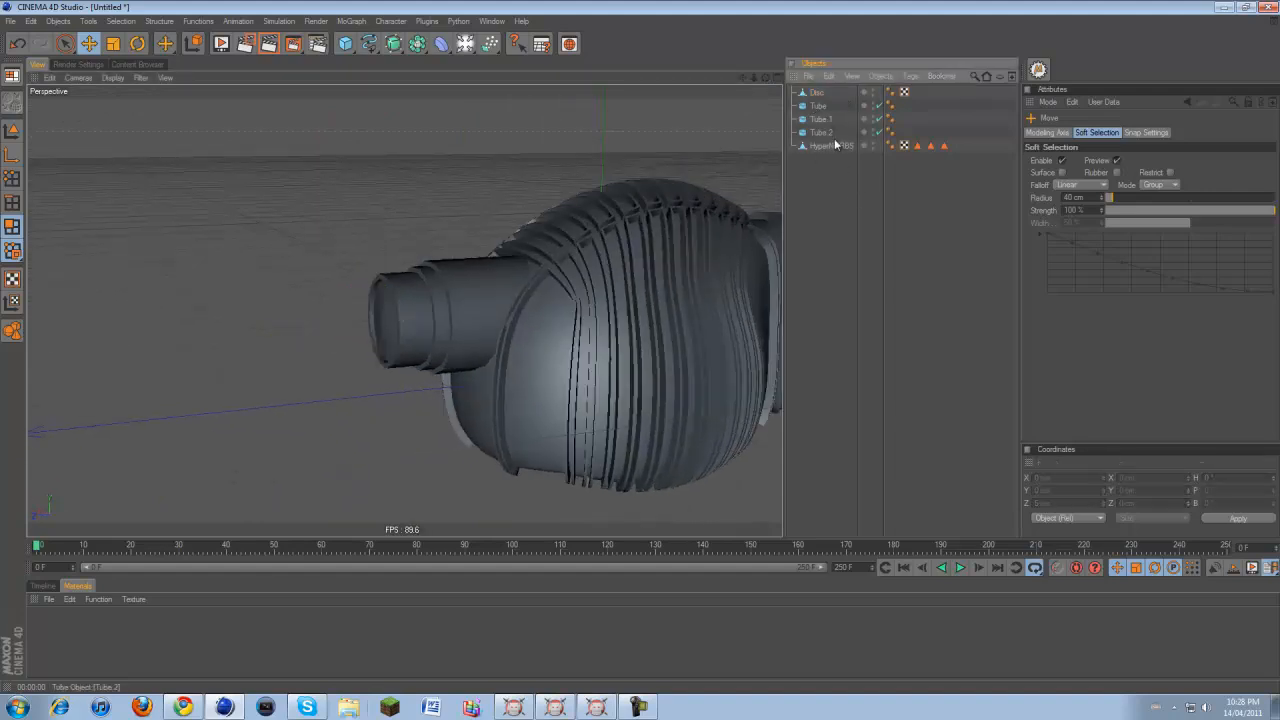
{"action": "left_click_drag", "start_coordinate": [916, 133], "coordinate": [787, 85]}
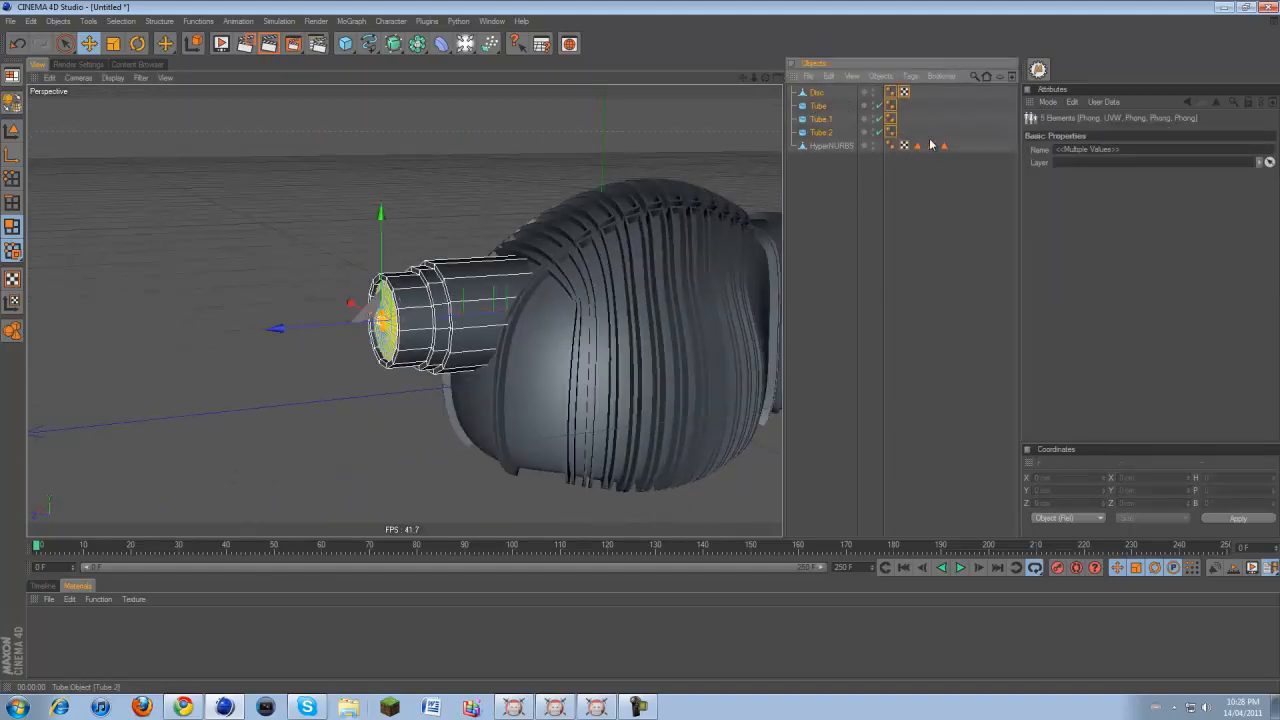
{"action": "left_click_drag", "start_coordinate": [925, 135], "coordinate": [815, 93]}
{"action": "key", "text": "alt+g"}
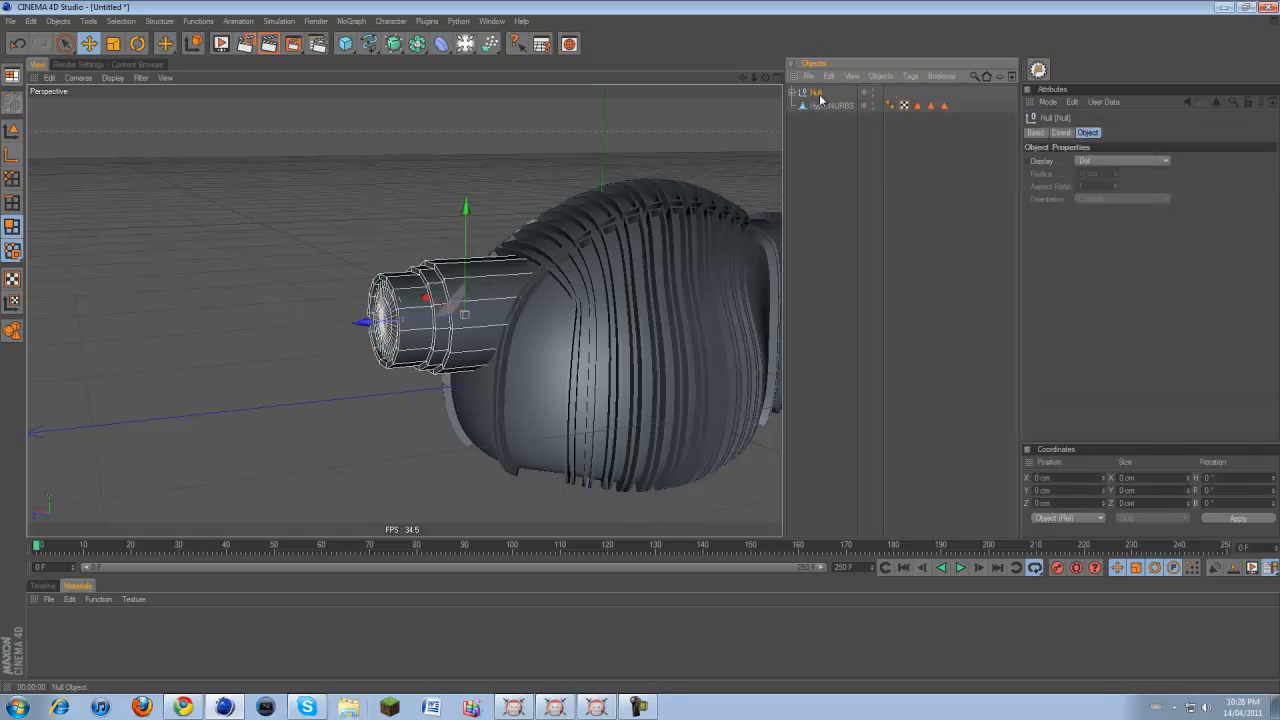
{"action": "double_click", "coordinate": [818, 93]}
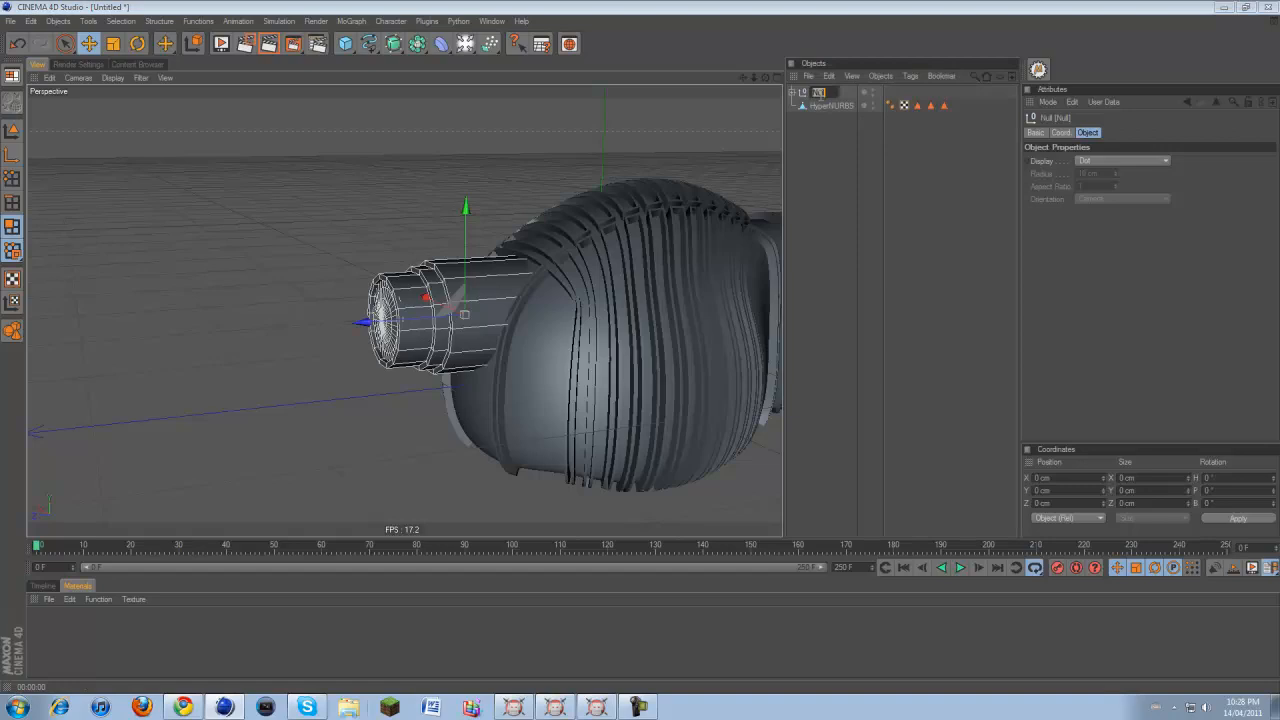
{"action": "type", "text": "lens"}
{"action": "key", "text": "Return"}
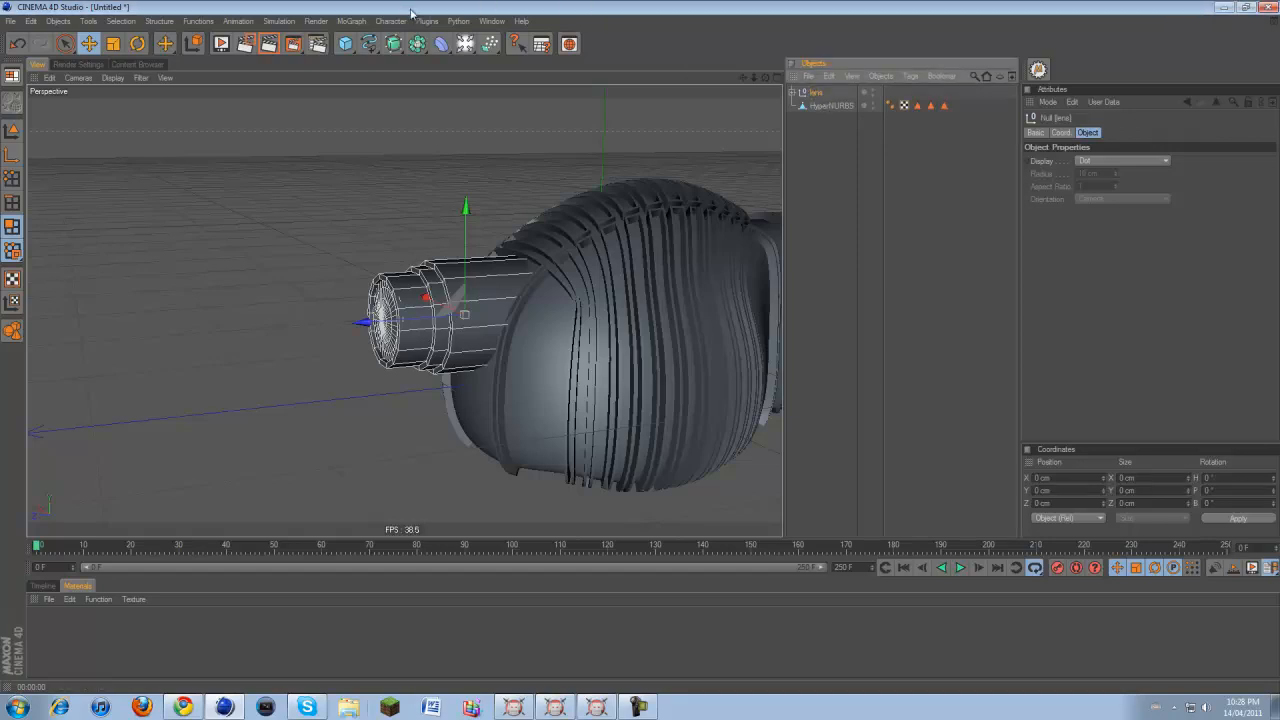
Place the lens group inside a new HyperNURBS object and render a preview of the perspective view
{"action": "left_click", "coordinate": [393, 44], "text": "alt"}
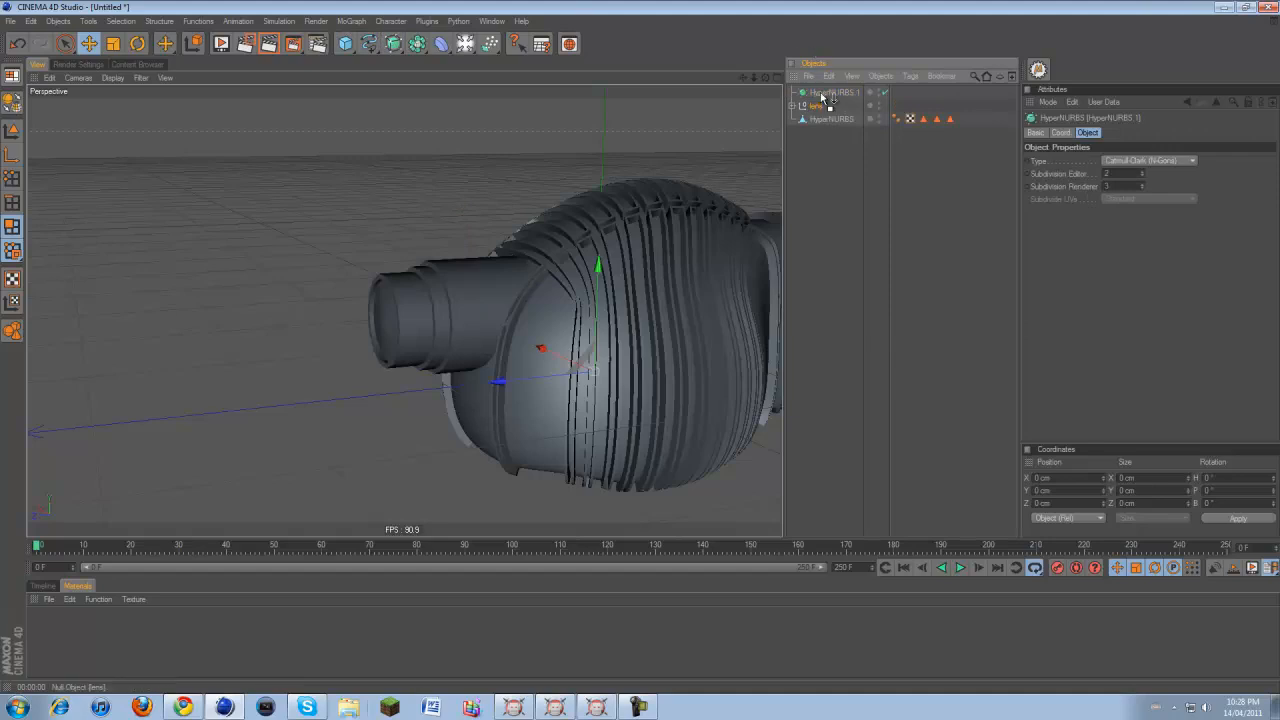
{"action": "left_click_drag", "start_coordinate": [822, 97], "coordinate": [823, 94]}
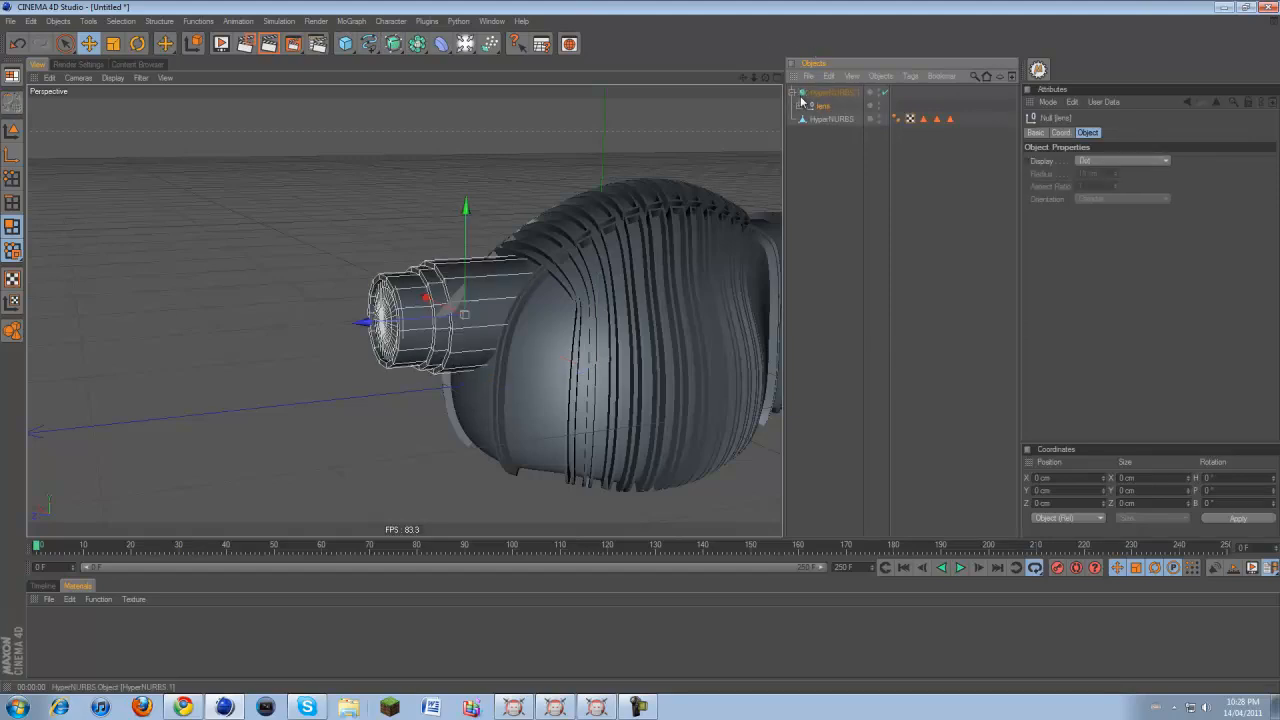
{"action": "left_click", "coordinate": [802, 95]}
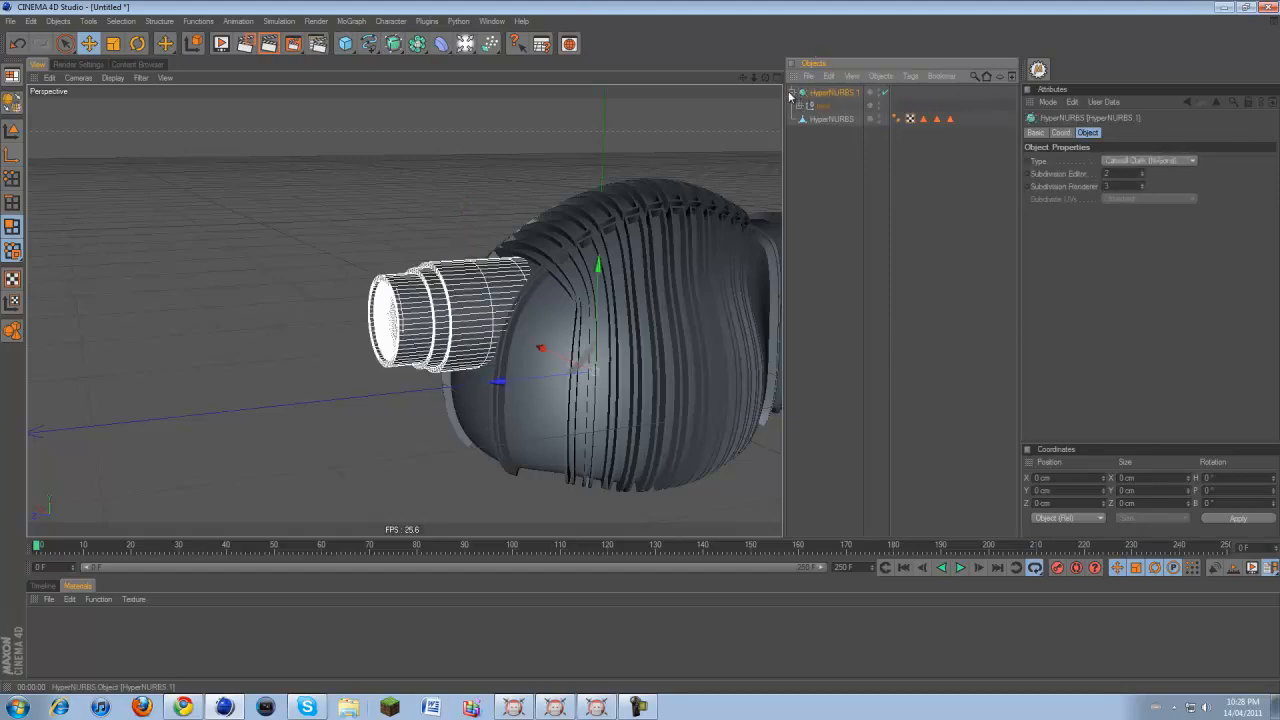
{"action": "left_click", "coordinate": [791, 92]}
{"action": "left_click", "coordinate": [824, 139]}
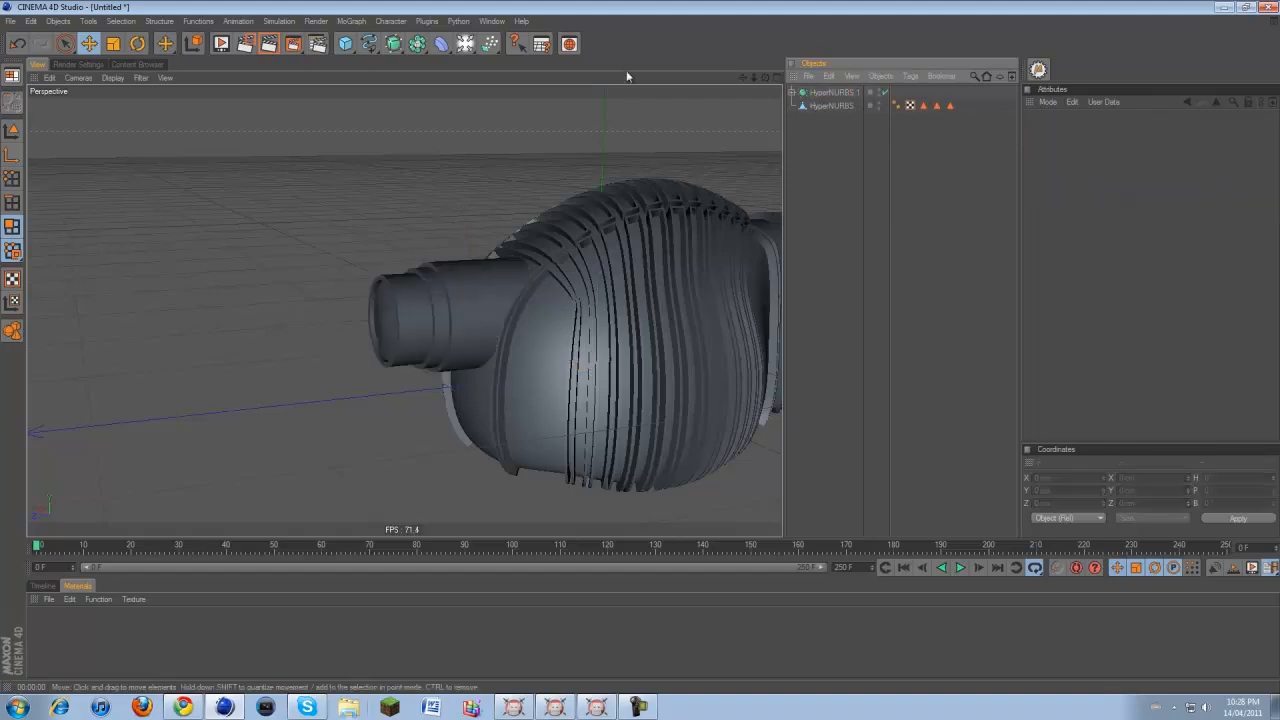
{"action": "key", "text": "ctrl+r"}
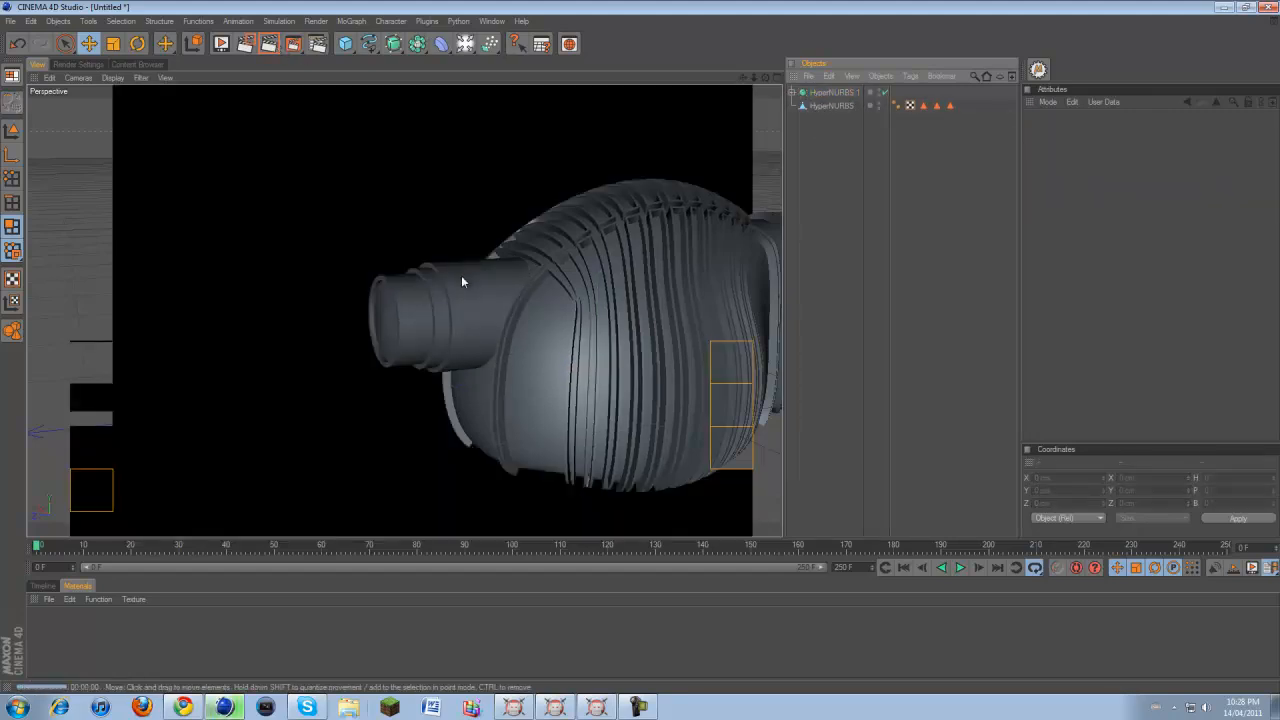
Draw a three-point B-spline above the barrel in the Right view, from about Y 75, Z 87 cm to about Y 85, Z 112 cm
{"action": "left_click_drag", "start_coordinate": [742, 78], "coordinate": [639, 347]}
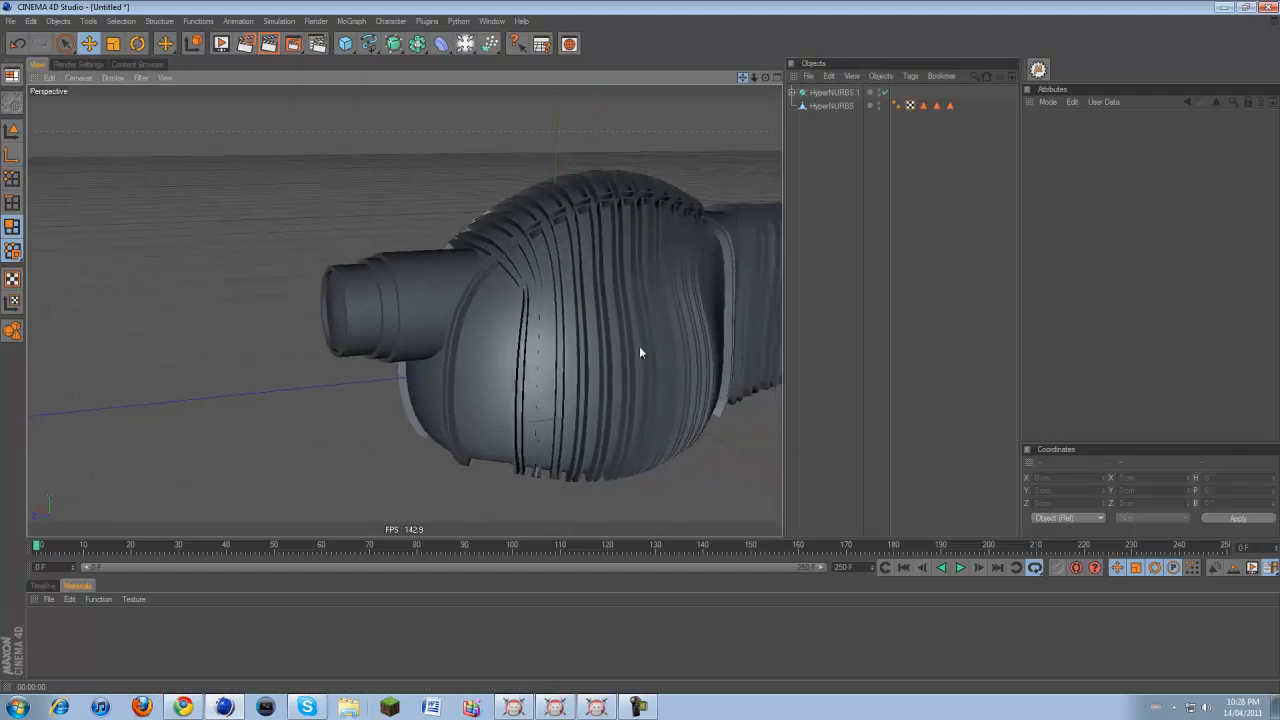
{"action": "left_click_drag", "start_coordinate": [764, 78], "coordinate": [629, 343]}
{"action": "left_click_drag", "start_coordinate": [742, 78], "coordinate": [641, 352]}
{"action": "middle_click", "coordinate": [634, 147]}
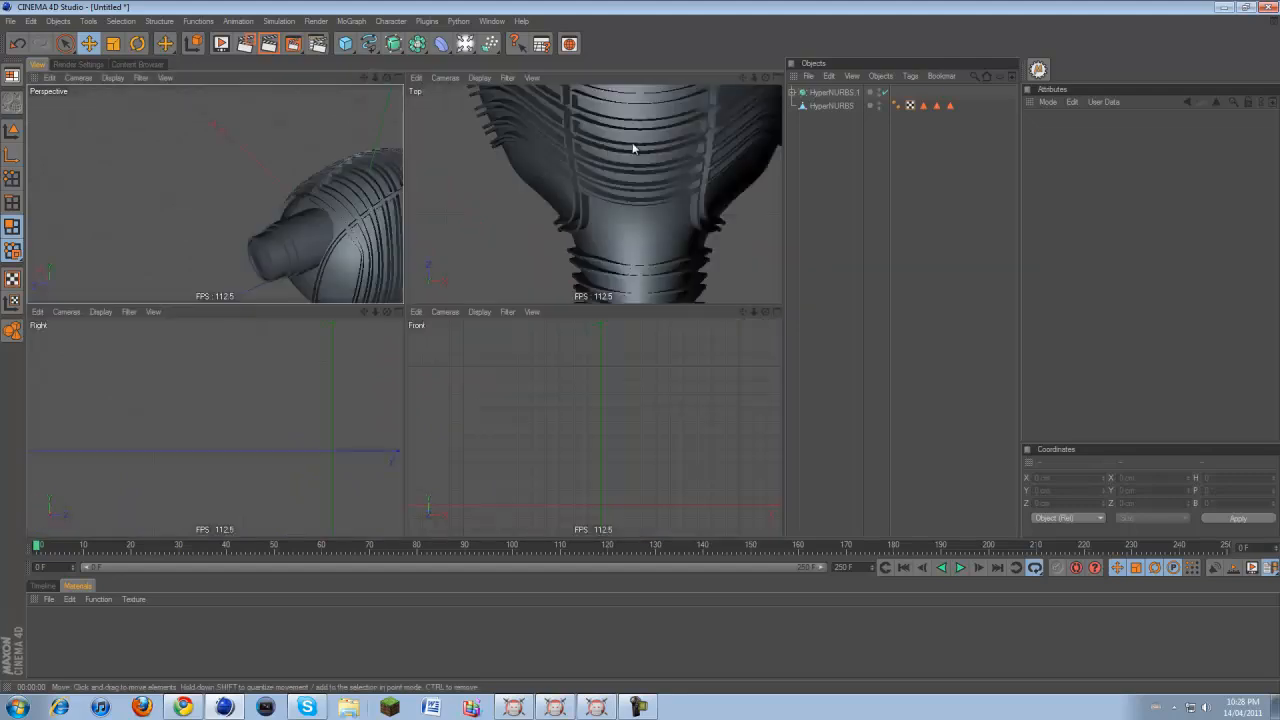
{"action": "scroll", "coordinate": [308, 368], "scroll_direction": "down", "scroll_amount": 2}
{"action": "left_click_drag", "start_coordinate": [364, 312], "coordinate": [404, 352]}
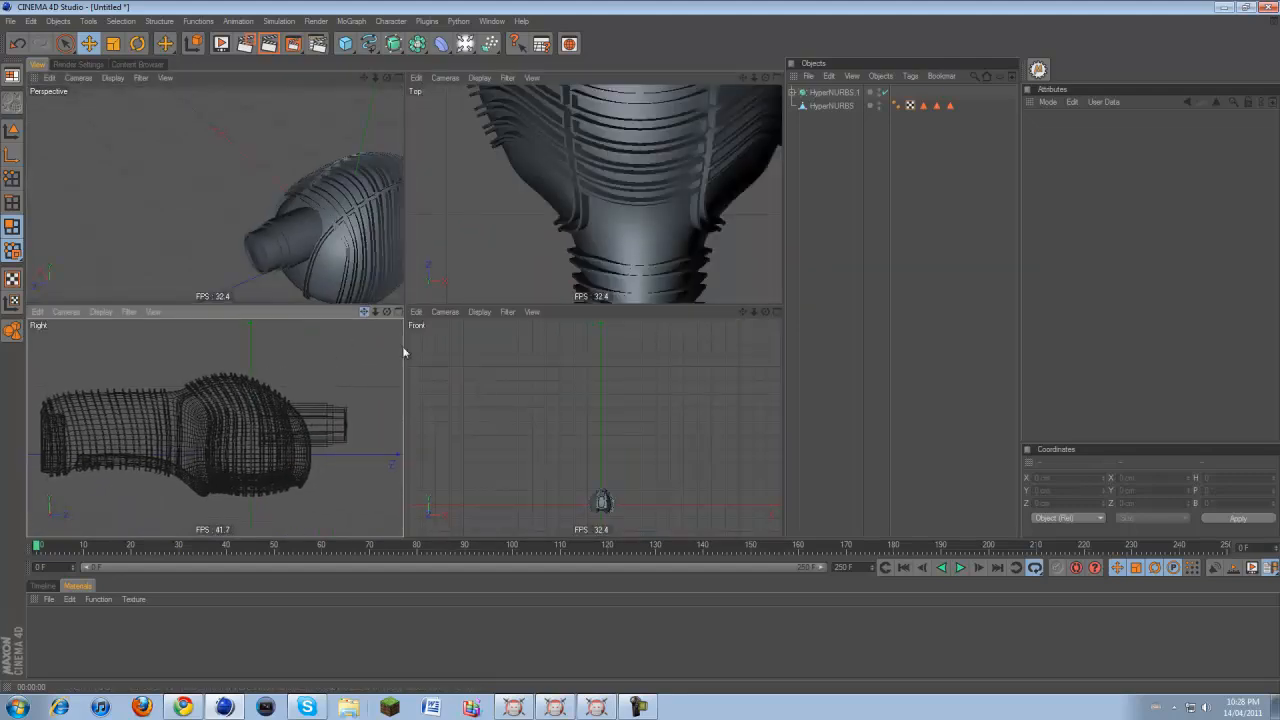
{"action": "scroll", "coordinate": [339, 358], "scroll_direction": "up", "scroll_amount": 3}
{"action": "left_click_drag", "start_coordinate": [364, 312], "coordinate": [404, 350]}
{"action": "scroll", "coordinate": [348, 352], "scroll_direction": "up", "scroll_amount": 2}
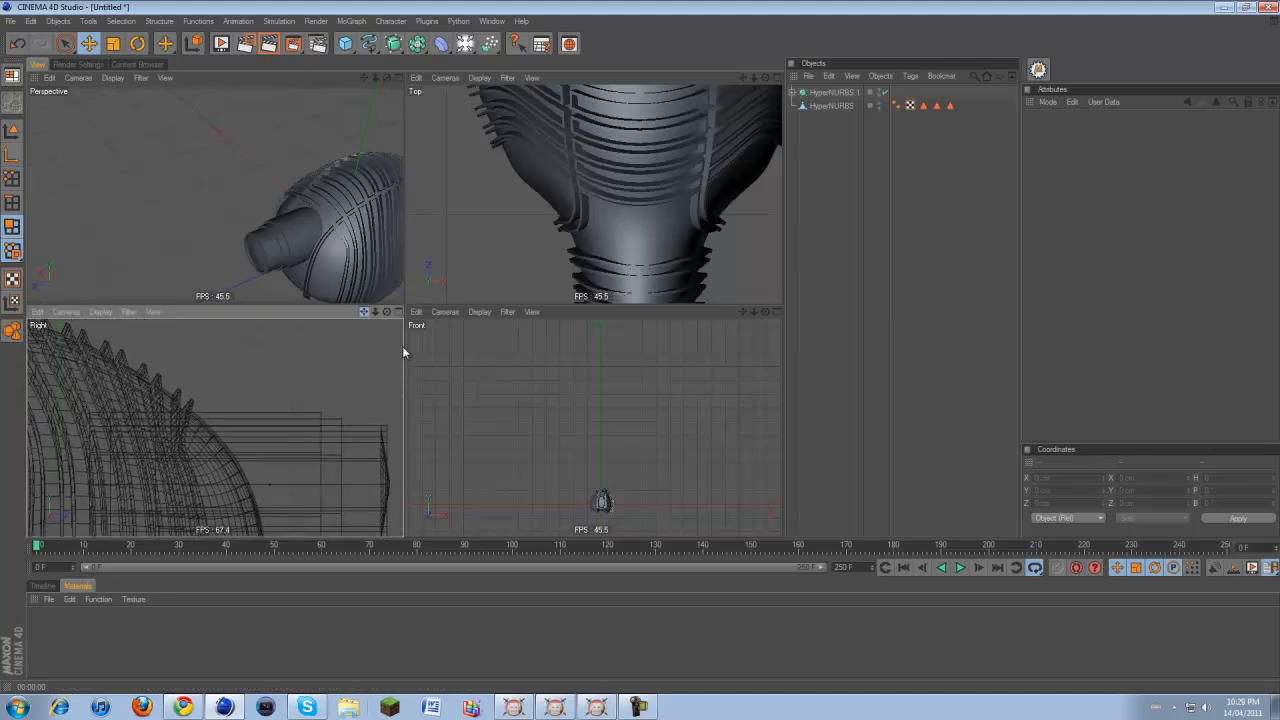
{"action": "left_click", "coordinate": [369, 43]}
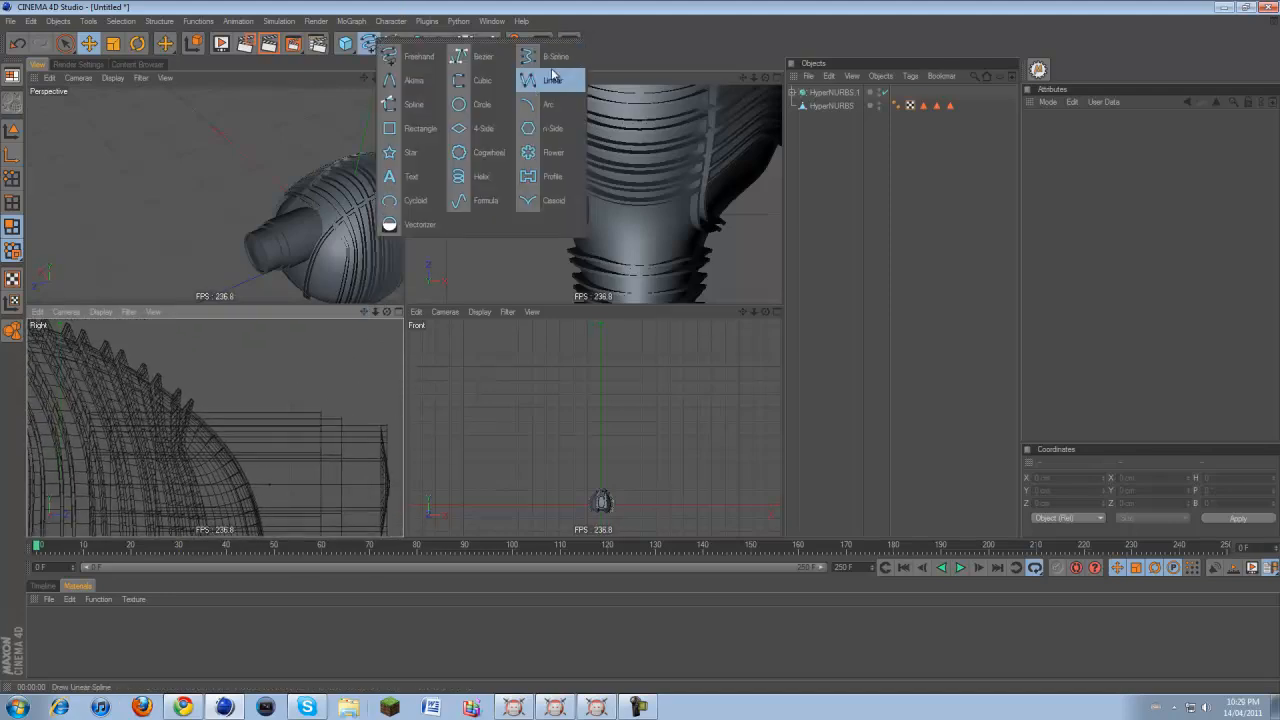
{"action": "left_click", "coordinate": [550, 56]}
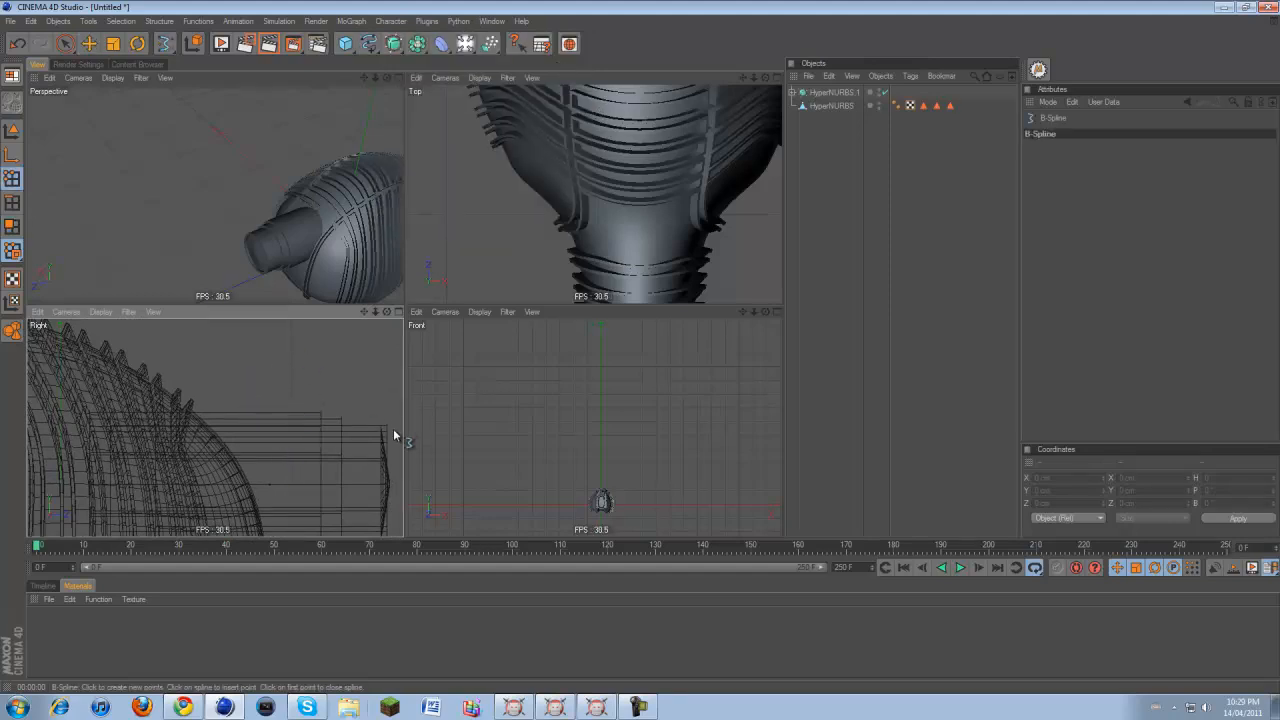
{"action": "left_click", "coordinate": [264, 416]}
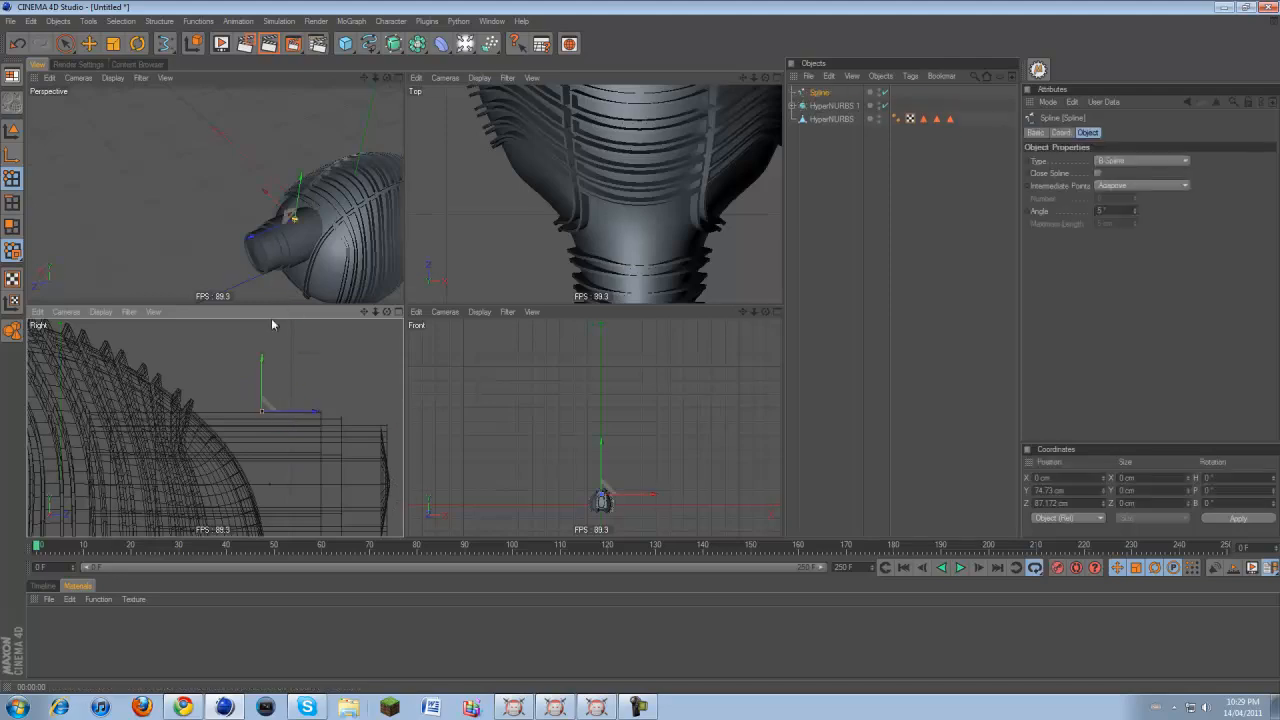
{"action": "left_click", "coordinate": [245, 390]}
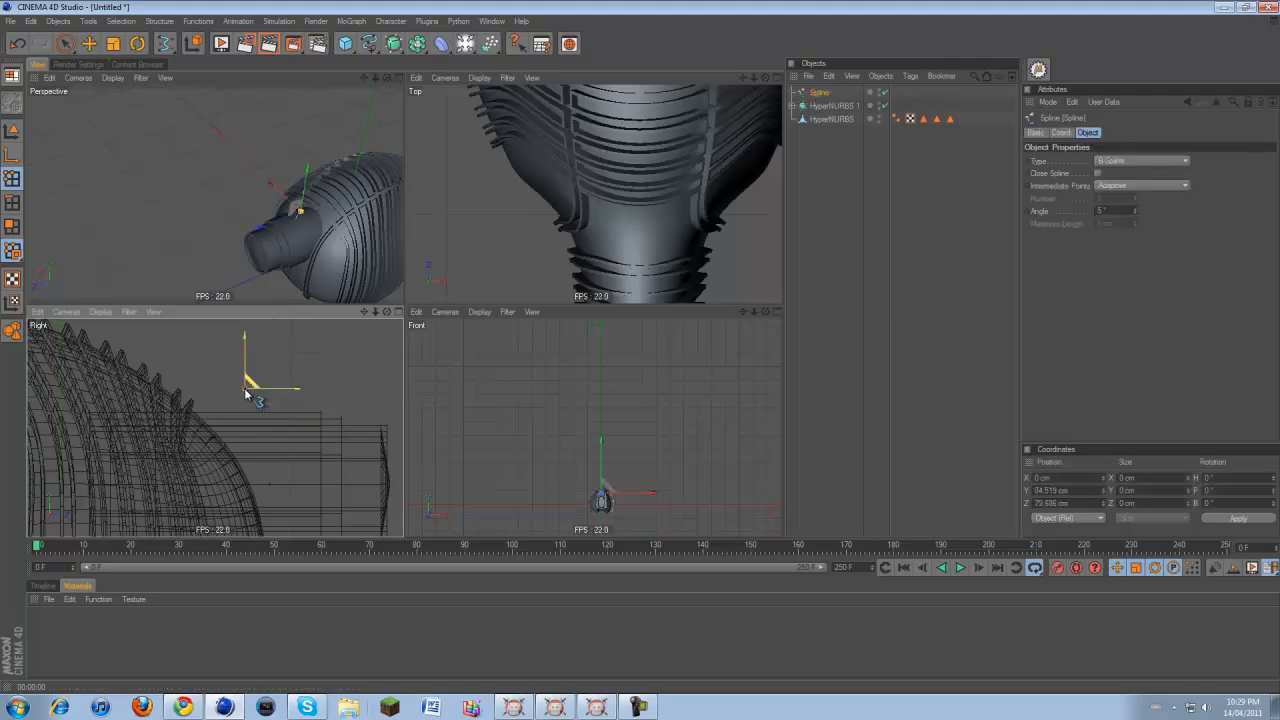
{"action": "left_click", "coordinate": [320, 388]}
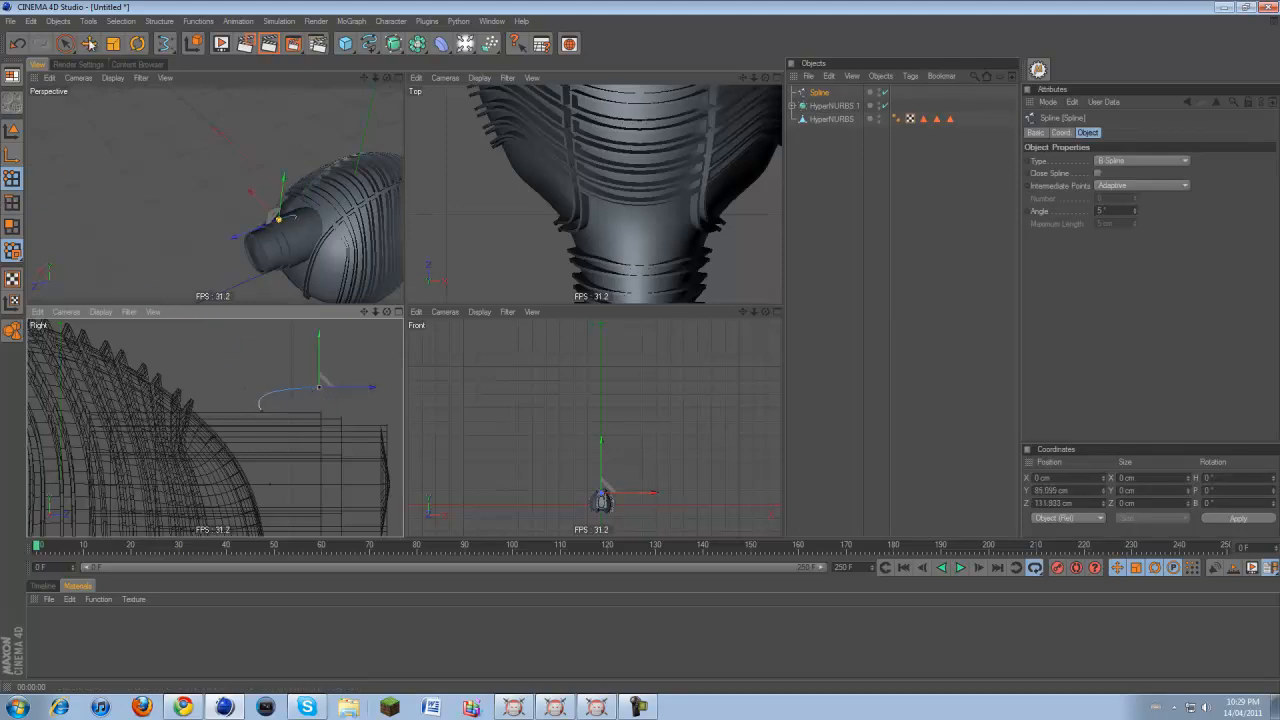
{"action": "key", "text": "e"}
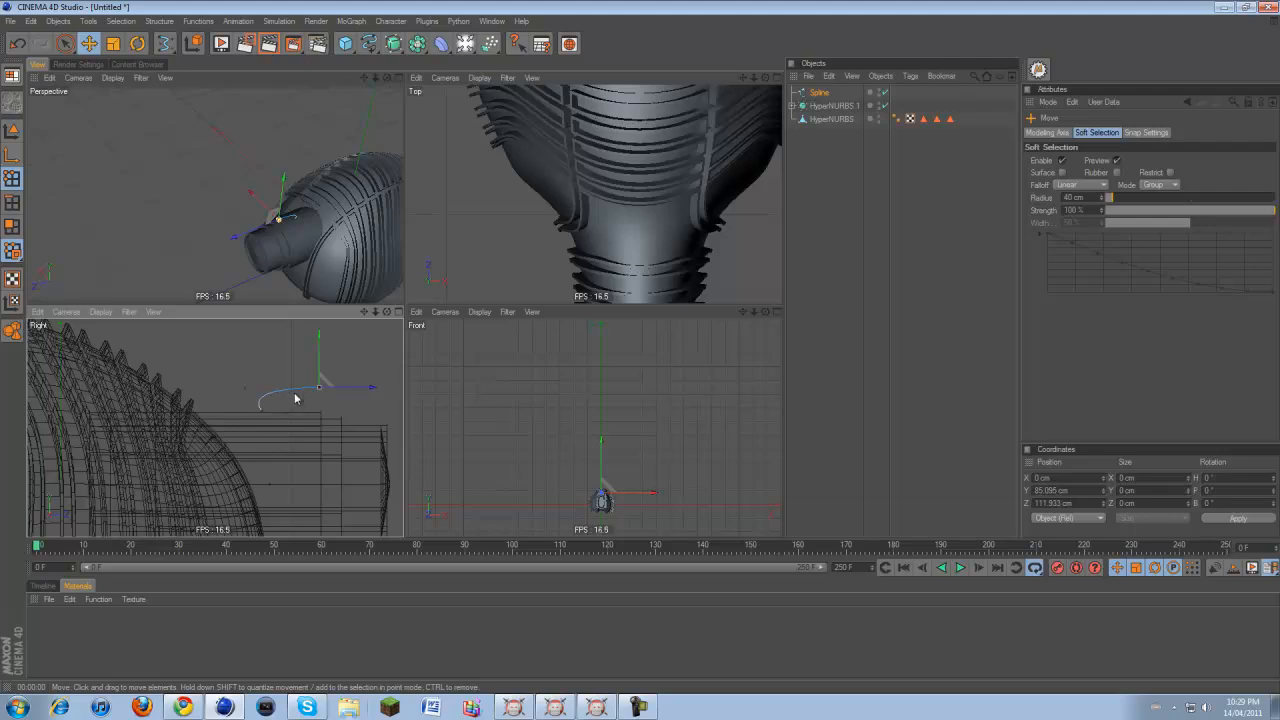
Reshape the spline in the Right view: middle point to about Y 92, Z 70 cm, end point Y 89, Z 114 cm, start point Y 74, Z 87 cm
{"action": "left_click_drag", "start_coordinate": [240, 394], "coordinate": [403, 347]}
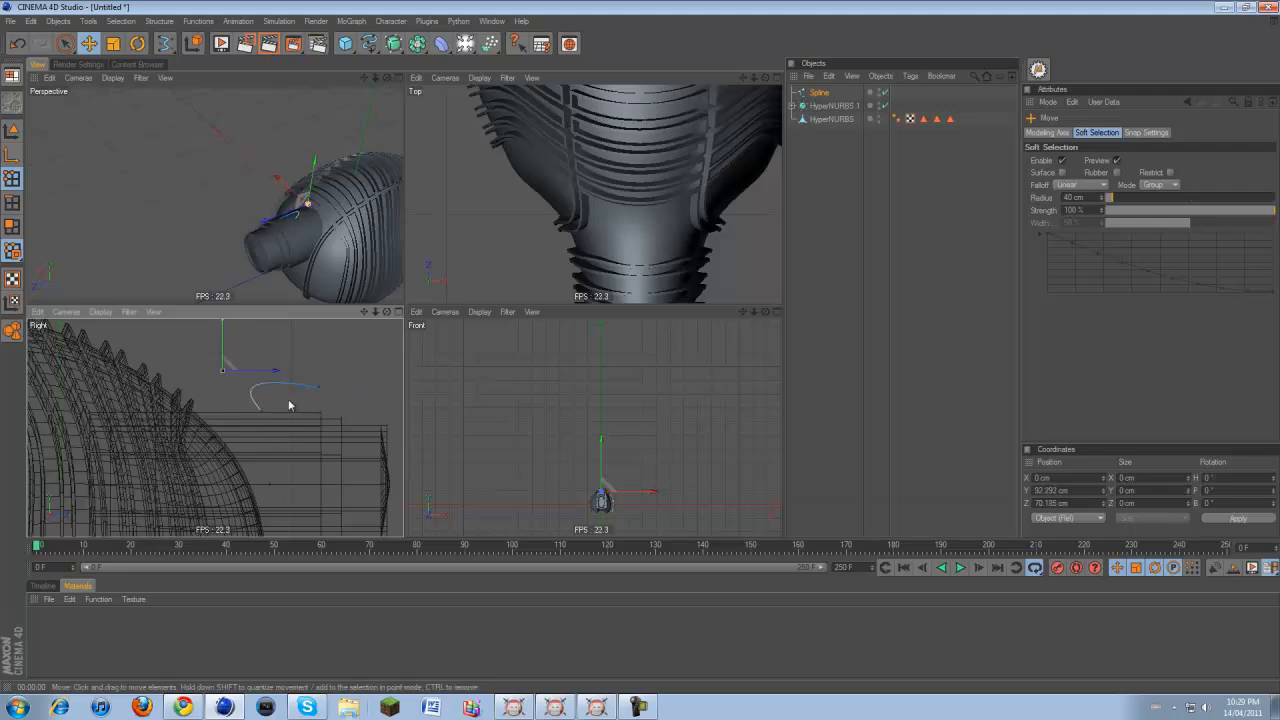
{"action": "left_click_drag", "start_coordinate": [317, 396], "coordinate": [402, 346]}
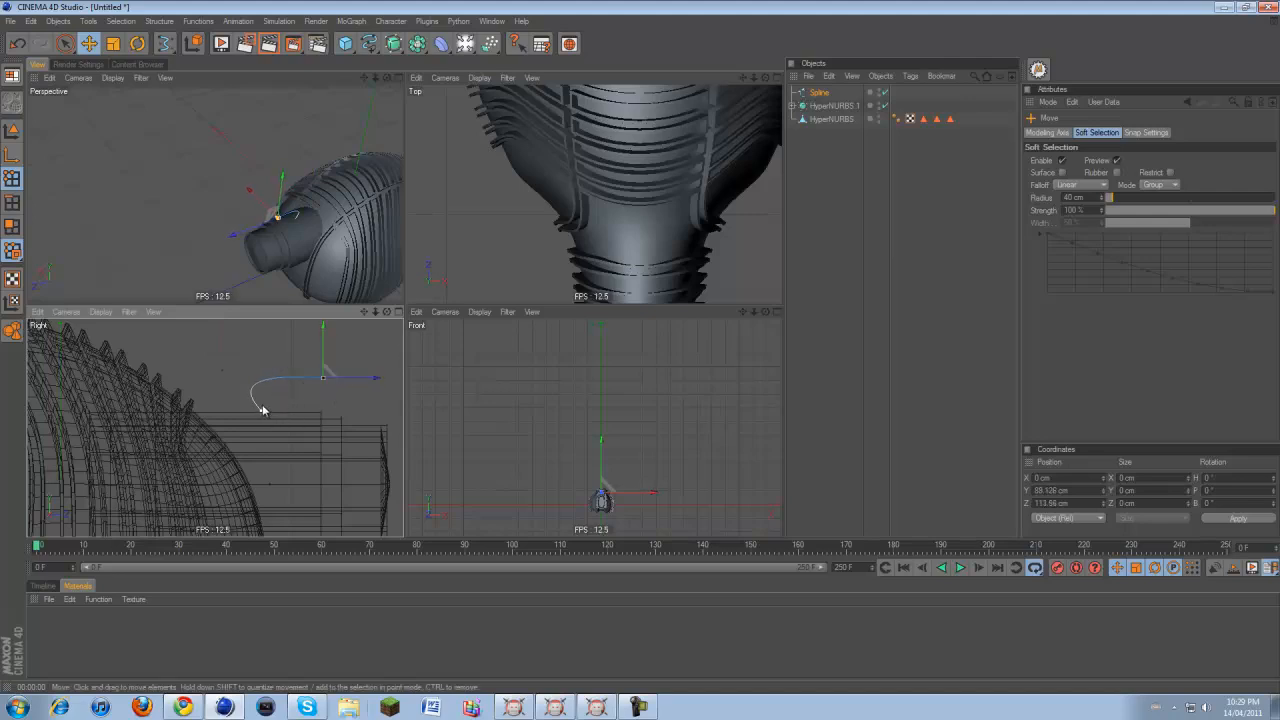
{"action": "scroll", "coordinate": [265, 405], "scroll_direction": "up", "scroll_amount": 2}
{"action": "middle_click", "coordinate": [273, 398]}
{"action": "scroll", "coordinate": [294, 397], "scroll_direction": "up", "scroll_amount": 3}
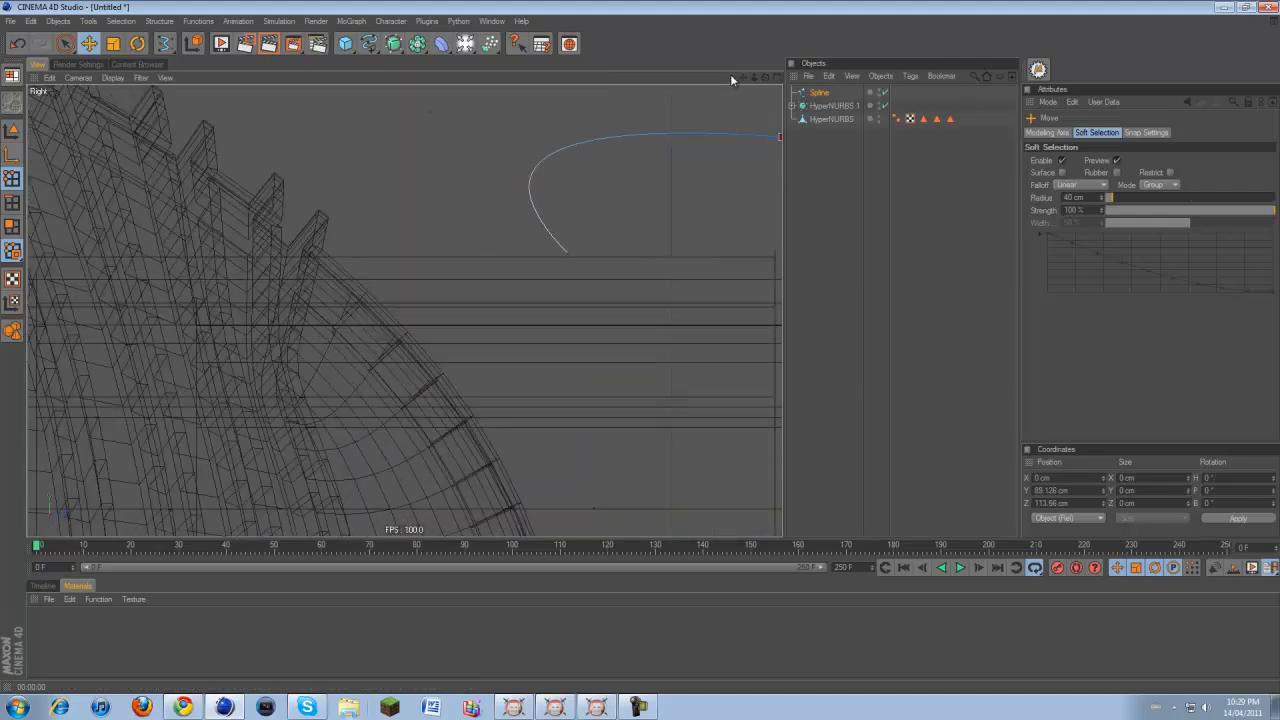
{"action": "left_click_drag", "start_coordinate": [743, 77], "coordinate": [640, 349]}
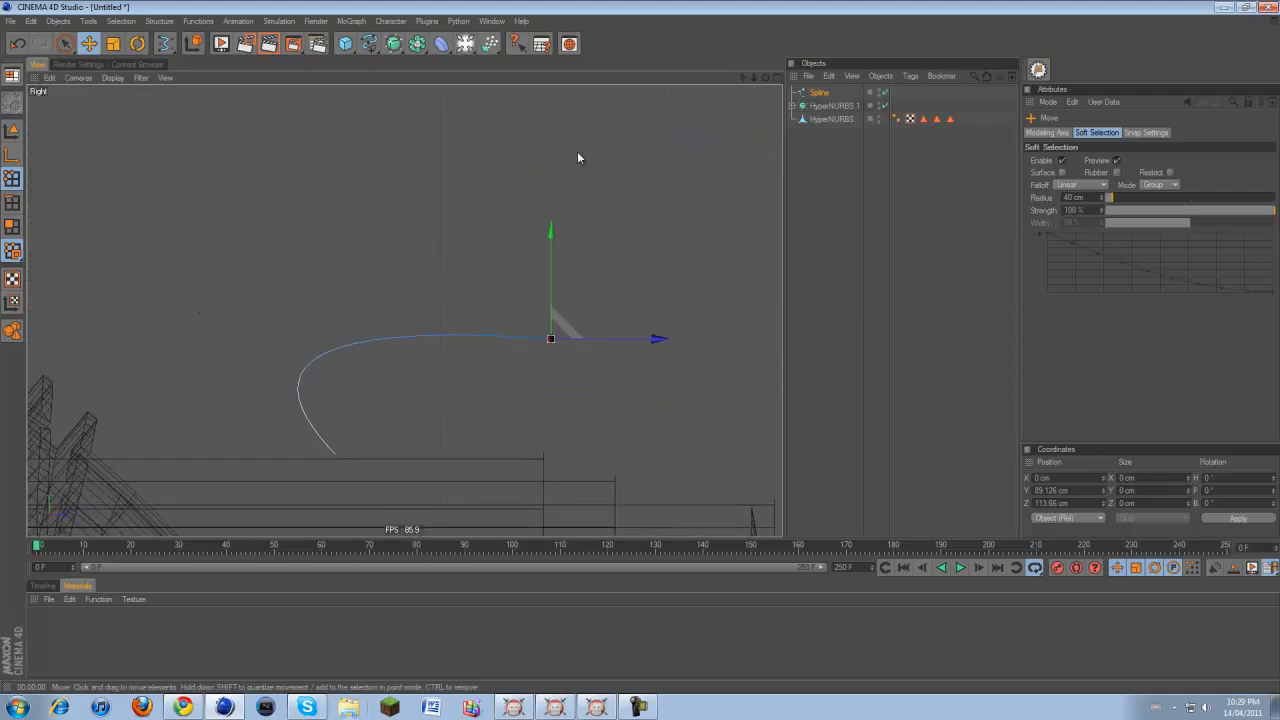
{"action": "left_click", "coordinate": [379, 410]}
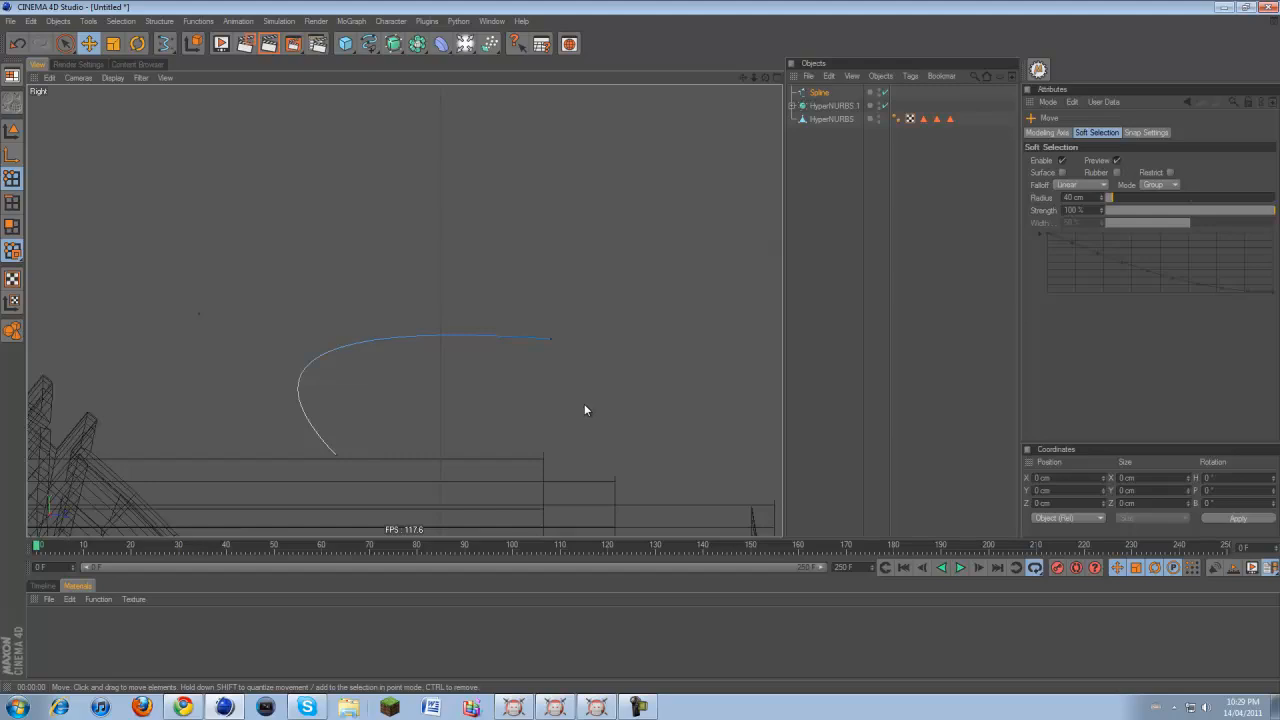
{"action": "left_click", "coordinate": [337, 457]}
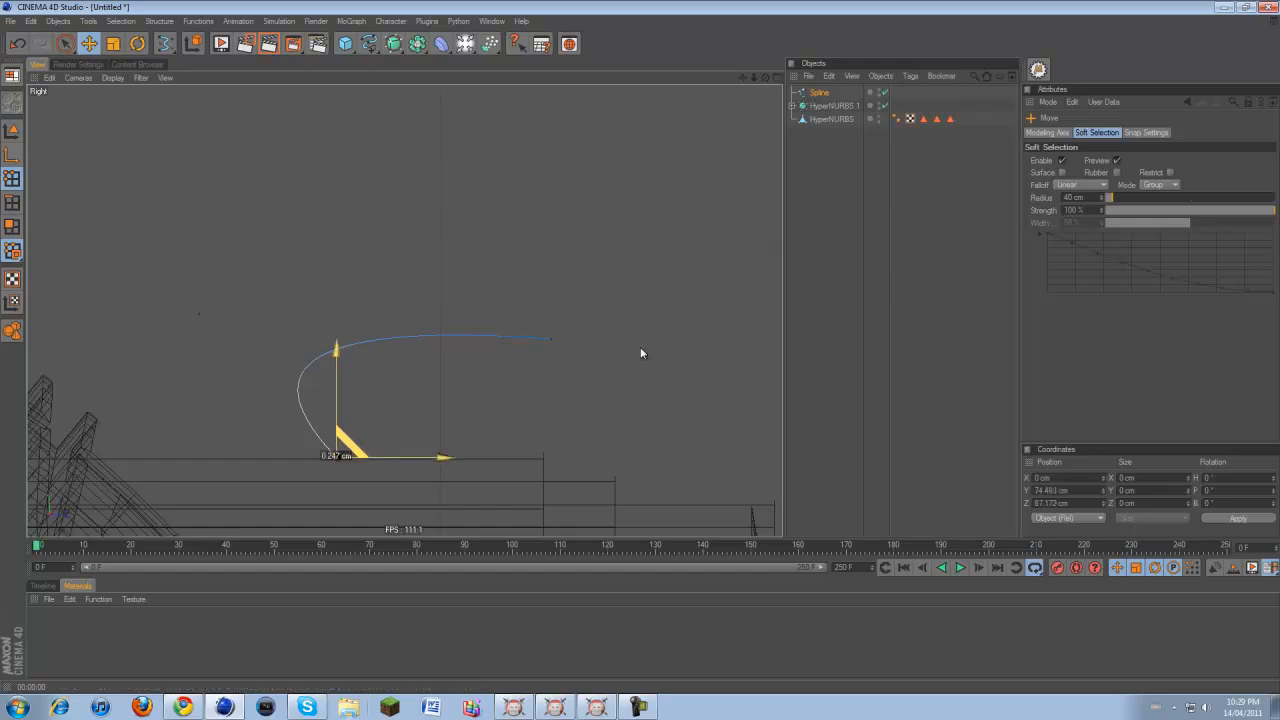
{"action": "left_click", "coordinate": [441, 379]}
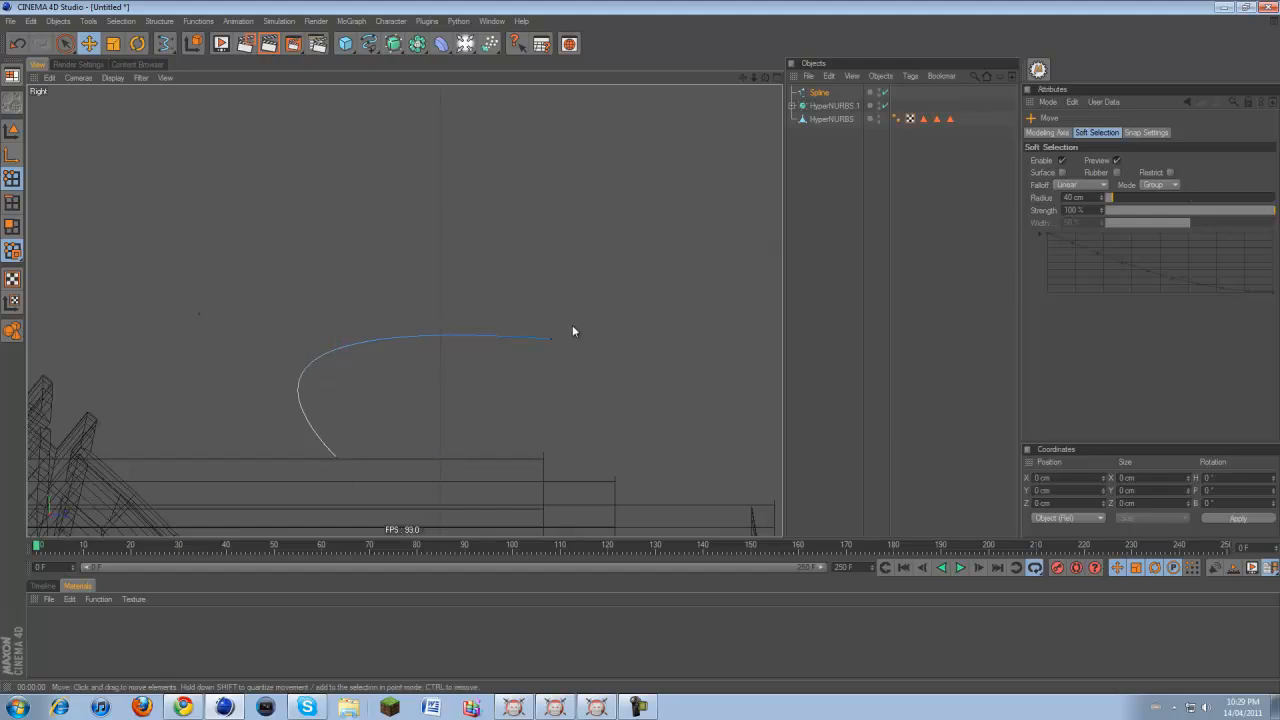
Move the spline's object axis to the middle of its curve, at about Y 83, Z 96 cm
{"action": "middle_click", "coordinate": [435, 337]}
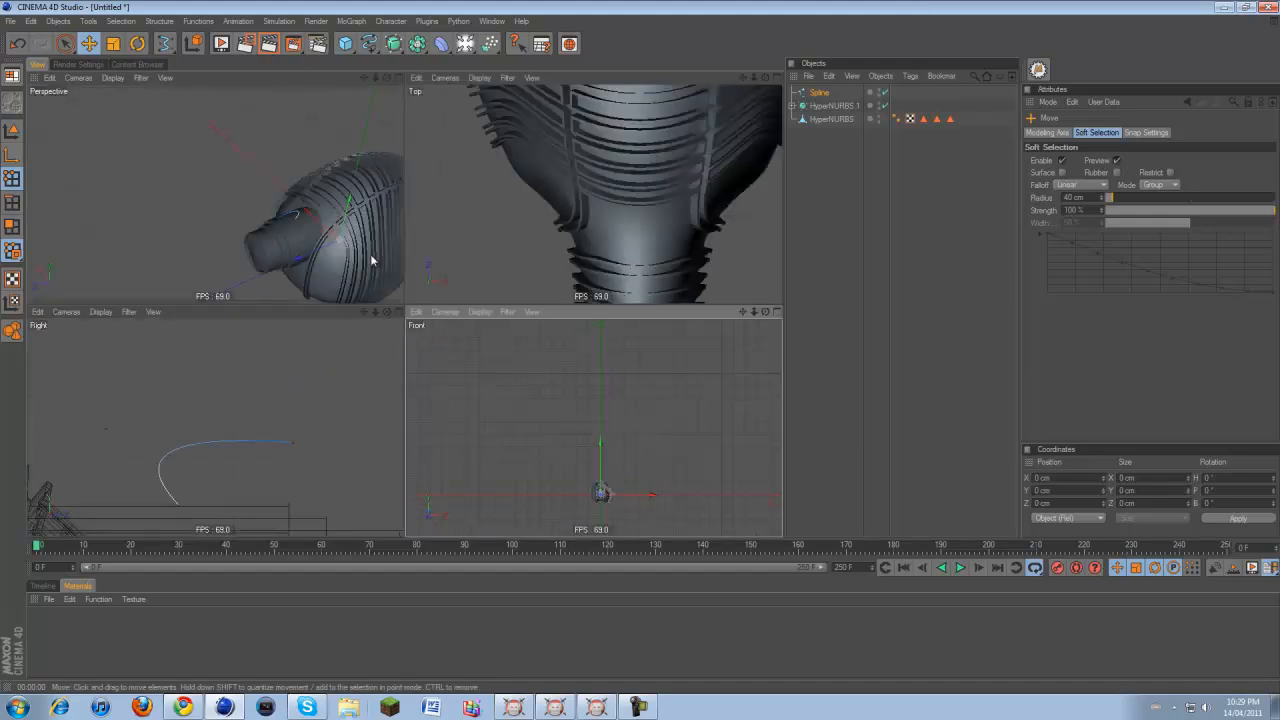
{"action": "middle_click", "coordinate": [318, 192]}
{"action": "scroll", "coordinate": [492, 230], "scroll_direction": "up", "scroll_amount": 3}
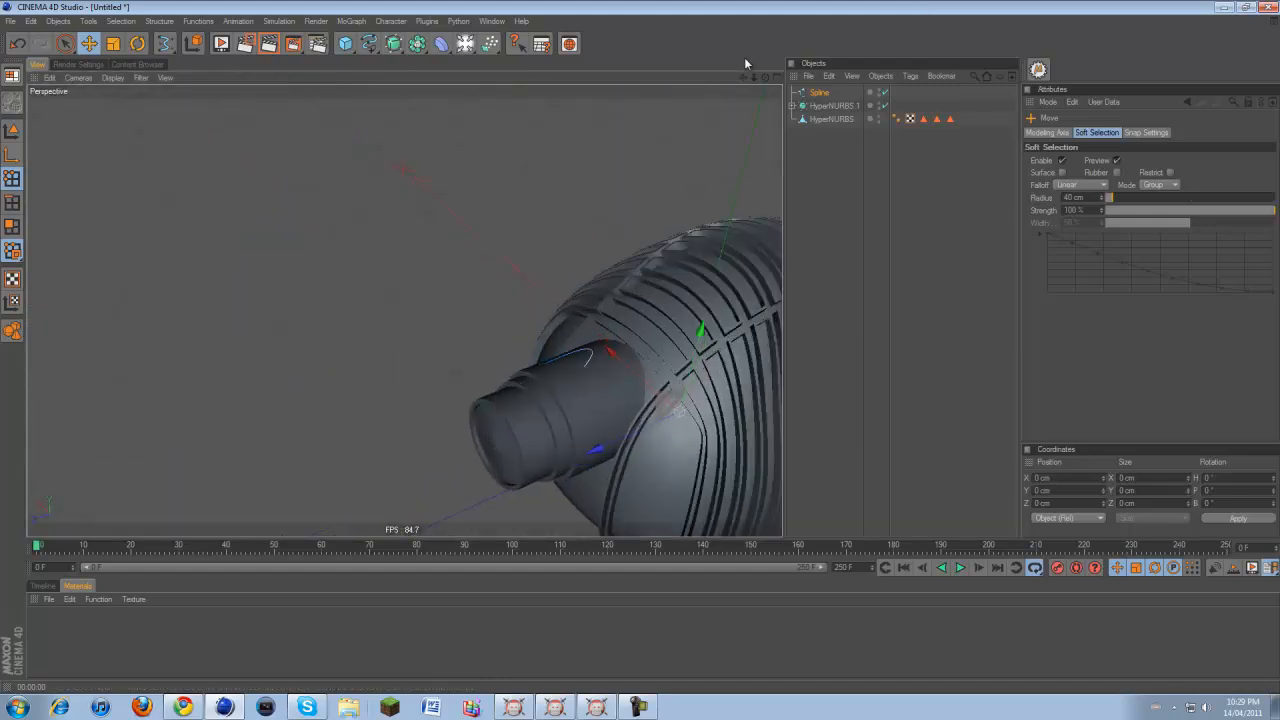
{"action": "left_click", "coordinate": [819, 92]}
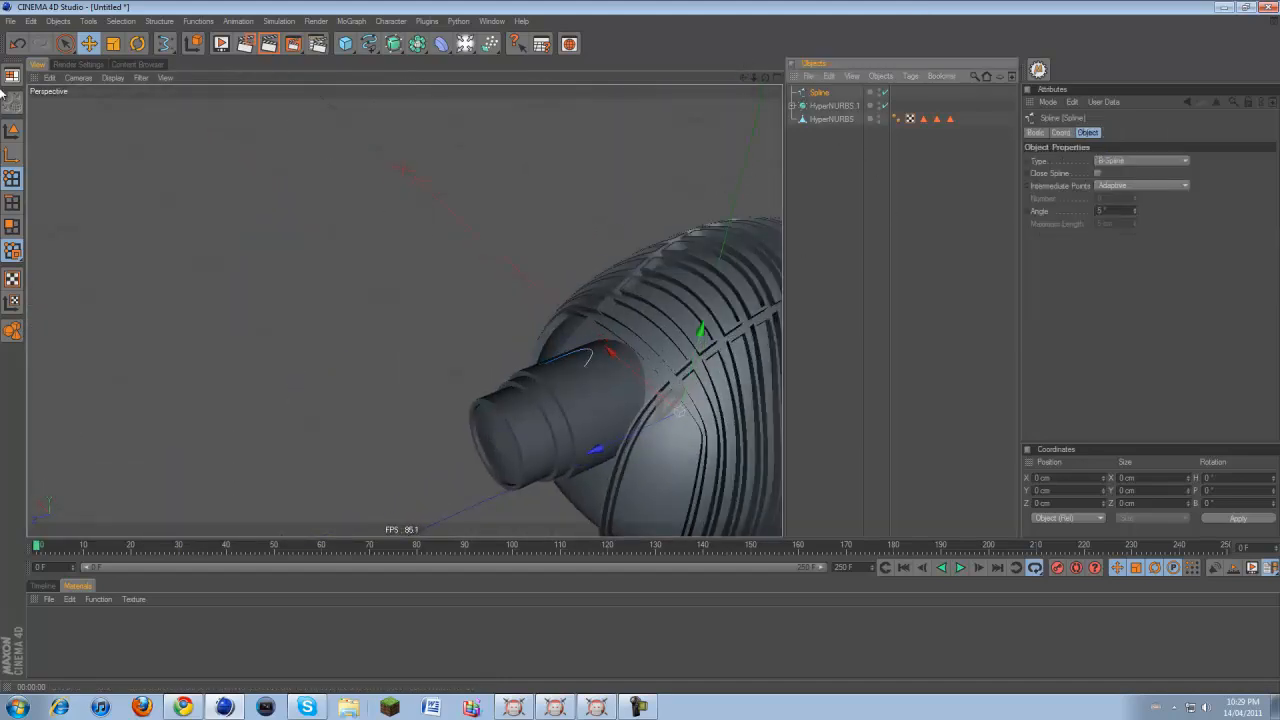
{"action": "left_click", "coordinate": [8, 155]}
{"action": "middle_click", "coordinate": [436, 361]}
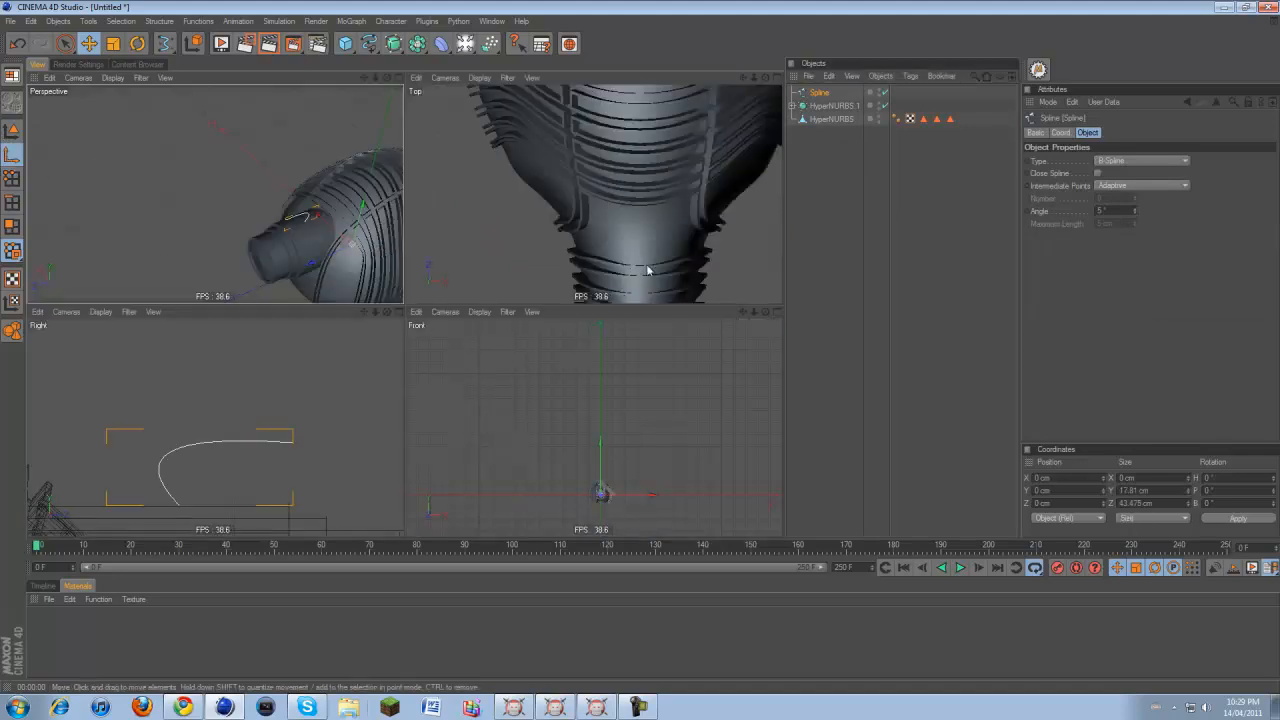
{"action": "scroll", "coordinate": [215, 425], "scroll_direction": "down", "scroll_amount": 4}
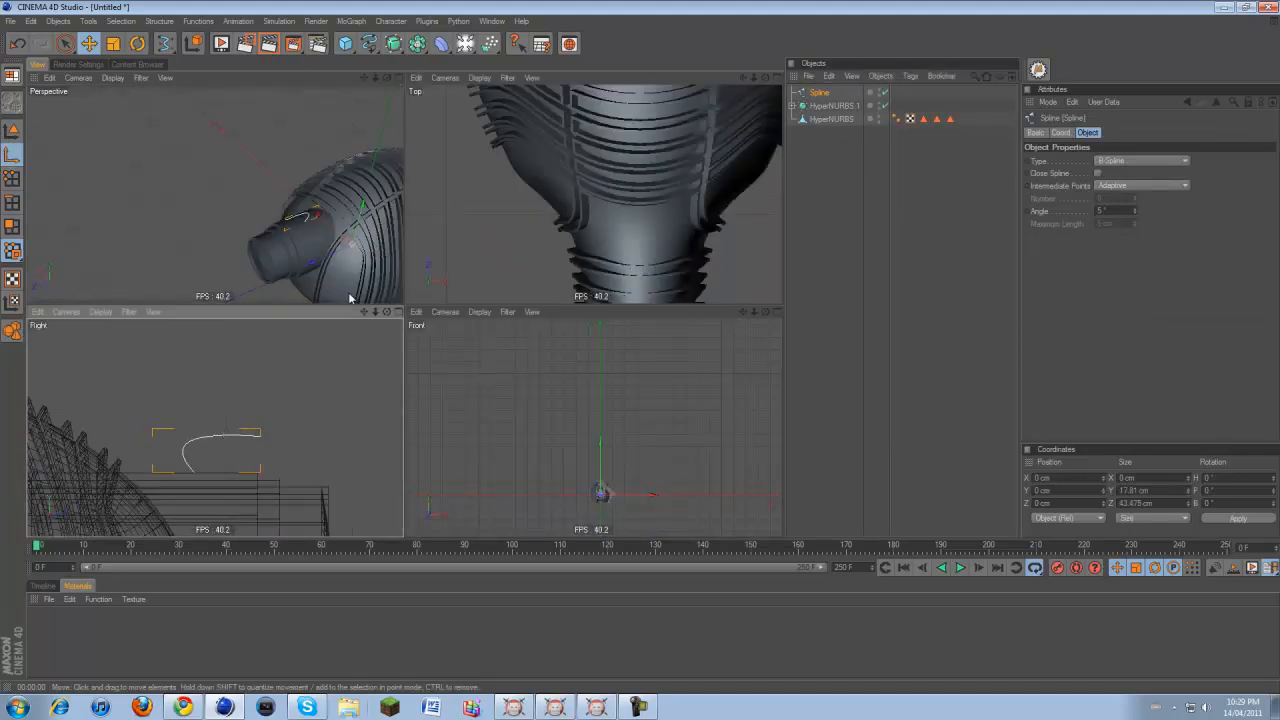
{"action": "left_click_drag", "start_coordinate": [368, 318], "coordinate": [75, 458]}
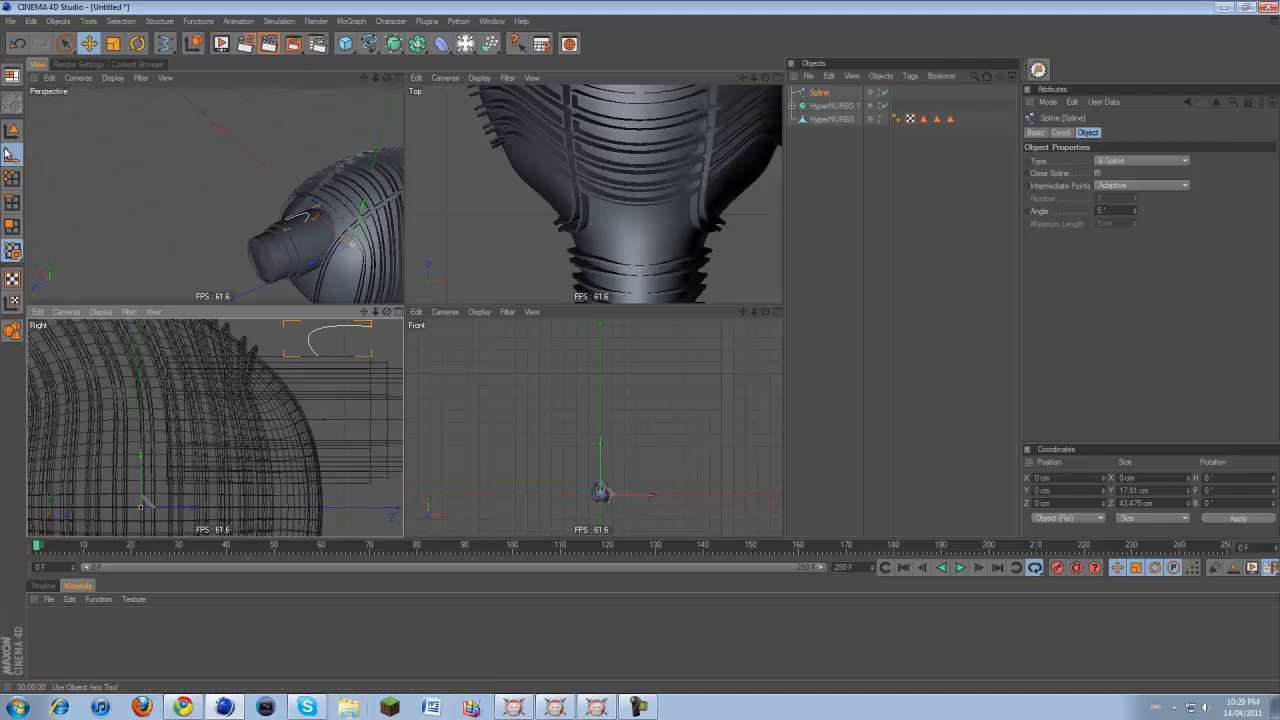
{"action": "left_click_drag", "start_coordinate": [143, 506], "coordinate": [403, 345]}
Examine the spline's placement over the barrel in the Front, Top and Perspective views
{"action": "scroll", "coordinate": [654, 378], "scroll_direction": "up", "scroll_amount": 6}
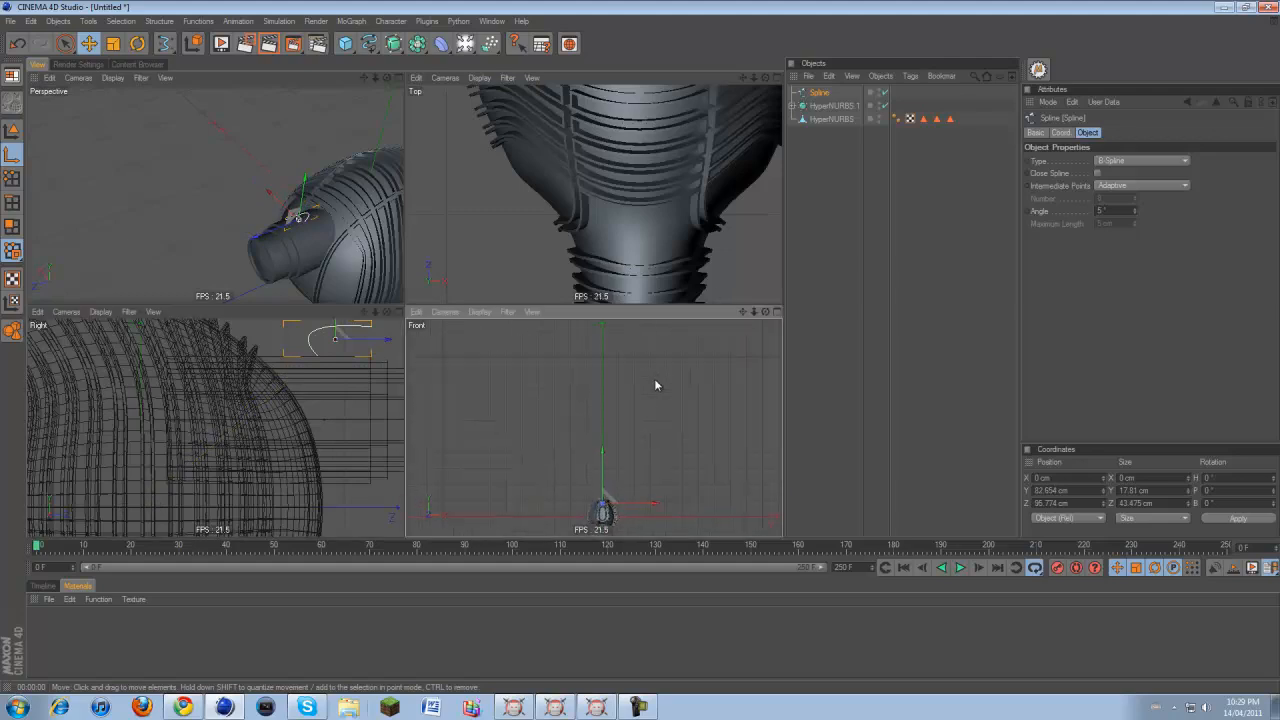
{"action": "left_click_drag", "start_coordinate": [742, 313], "coordinate": [641, 354]}
{"action": "scroll", "coordinate": [713, 414], "scroll_direction": "up", "scroll_amount": 3}
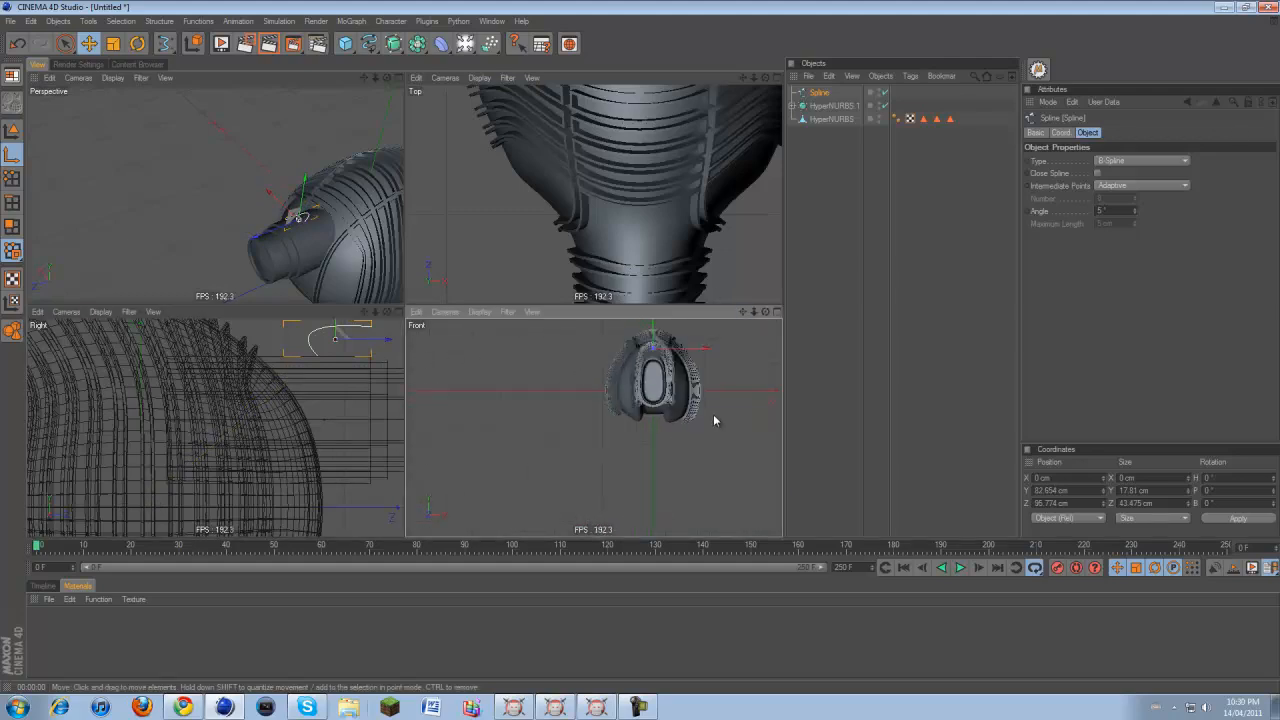
{"action": "scroll", "coordinate": [714, 90], "scroll_direction": "down", "scroll_amount": 2}
{"action": "left_click_drag", "start_coordinate": [743, 77], "coordinate": [642, 309]}
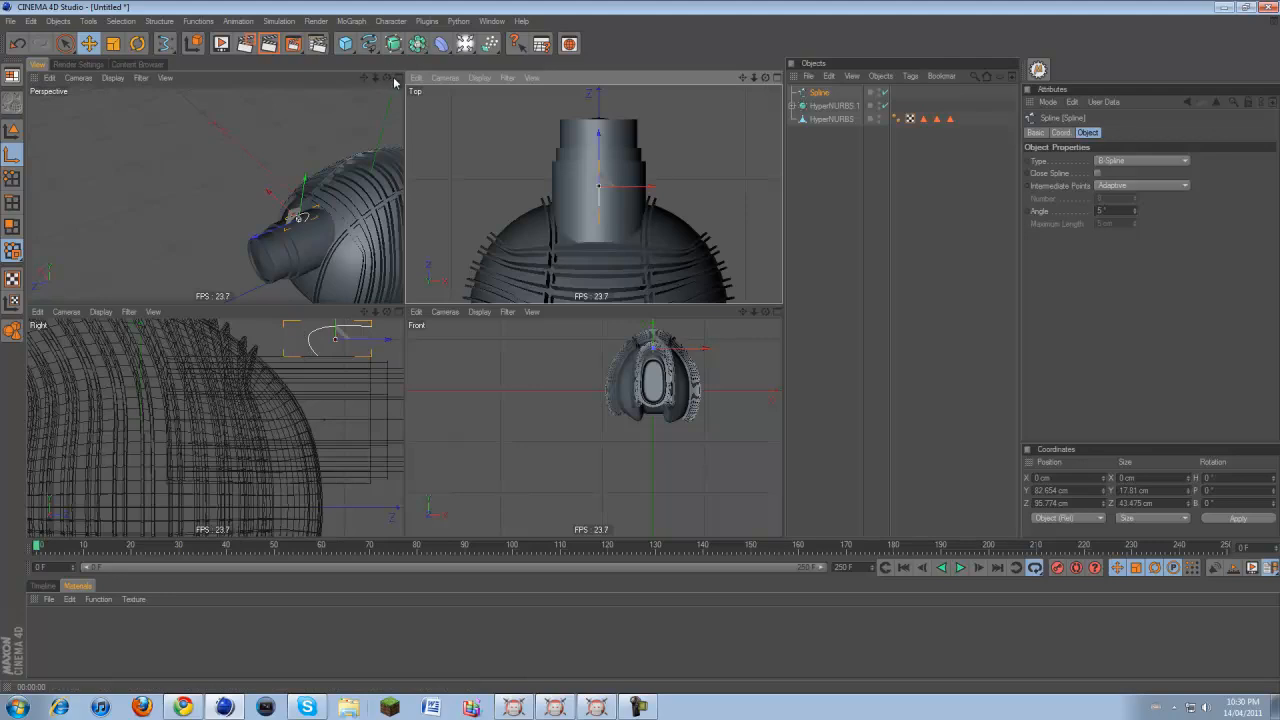
{"action": "middle_click", "coordinate": [246, 170]}
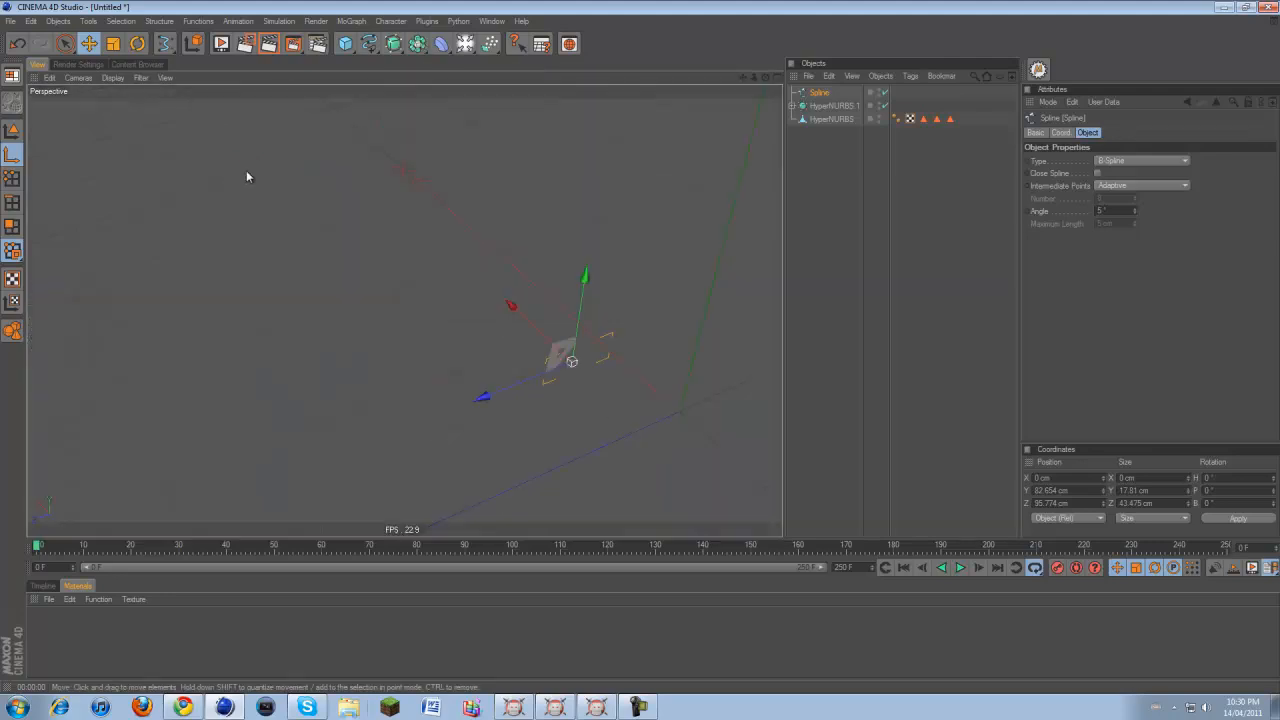
{"action": "left_click", "coordinate": [612, 224]}
{"action": "left_click_drag", "start_coordinate": [743, 81], "coordinate": [640, 347]}
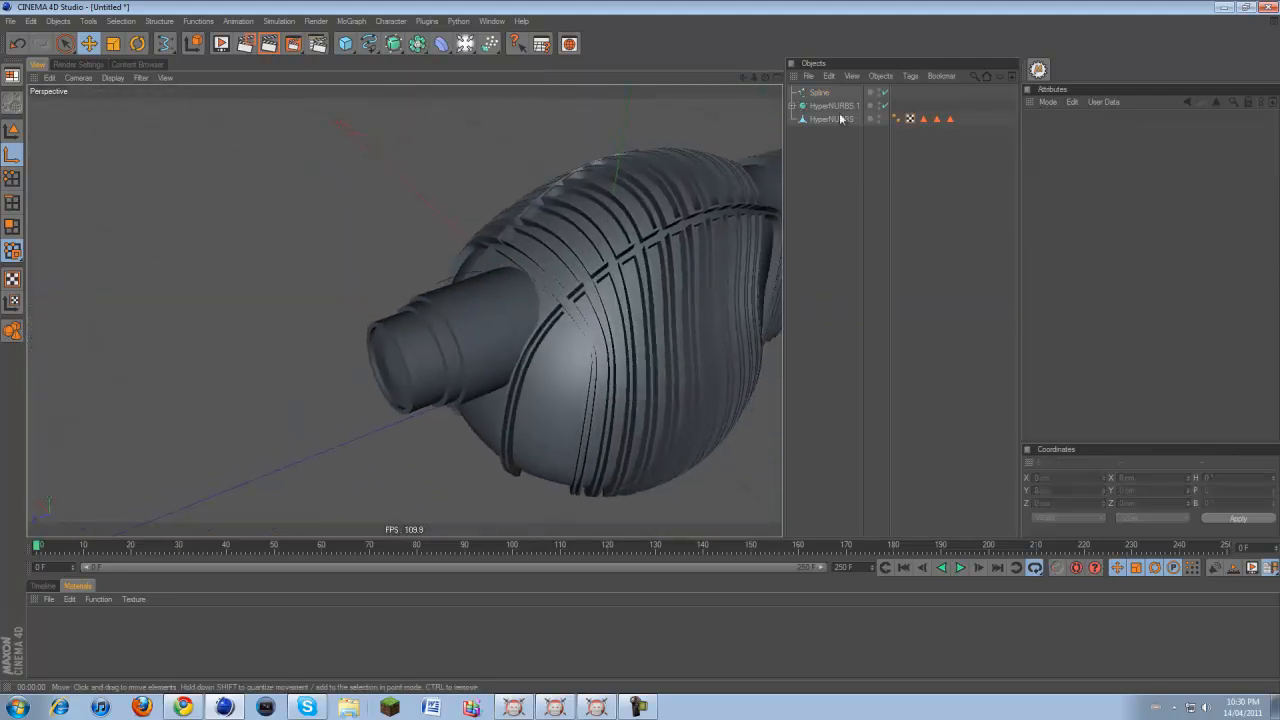
{"action": "left_click", "coordinate": [825, 92]}
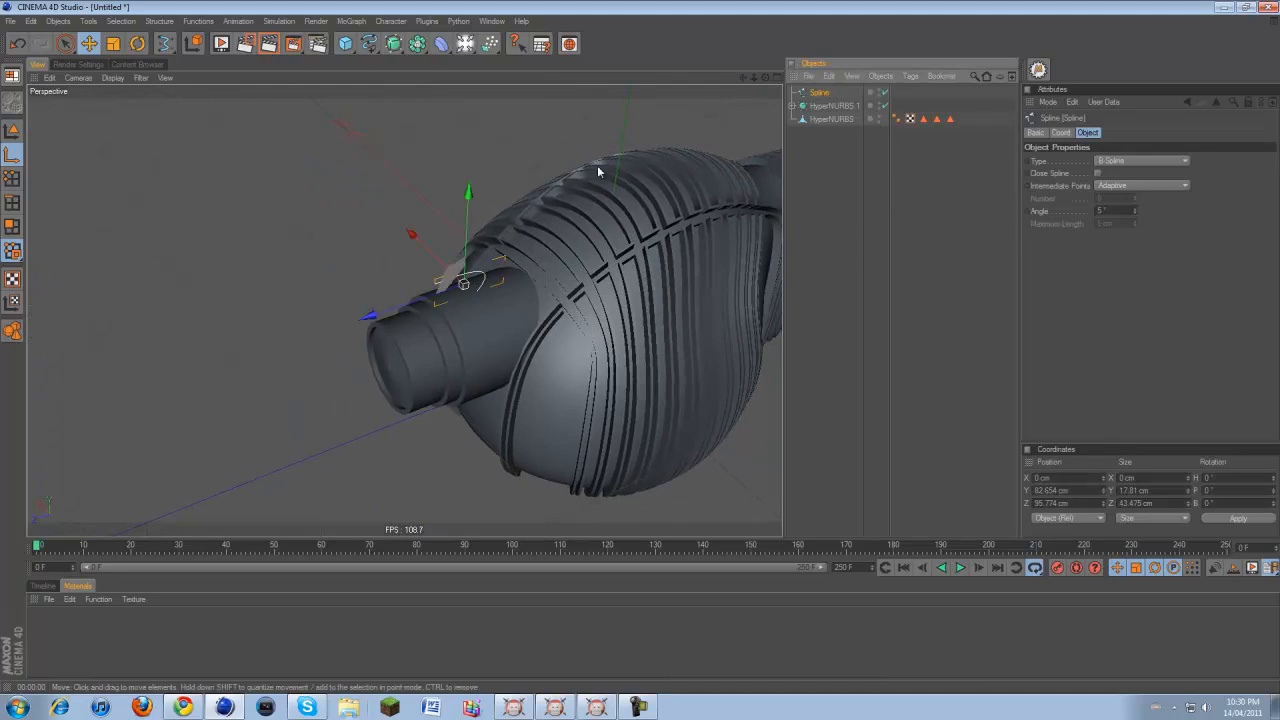
Add a circle spline as a ring with 25 cm radius and 20 cm inner radius, and raise it to about Y 130 cm
{"action": "left_click", "coordinate": [367, 45]}
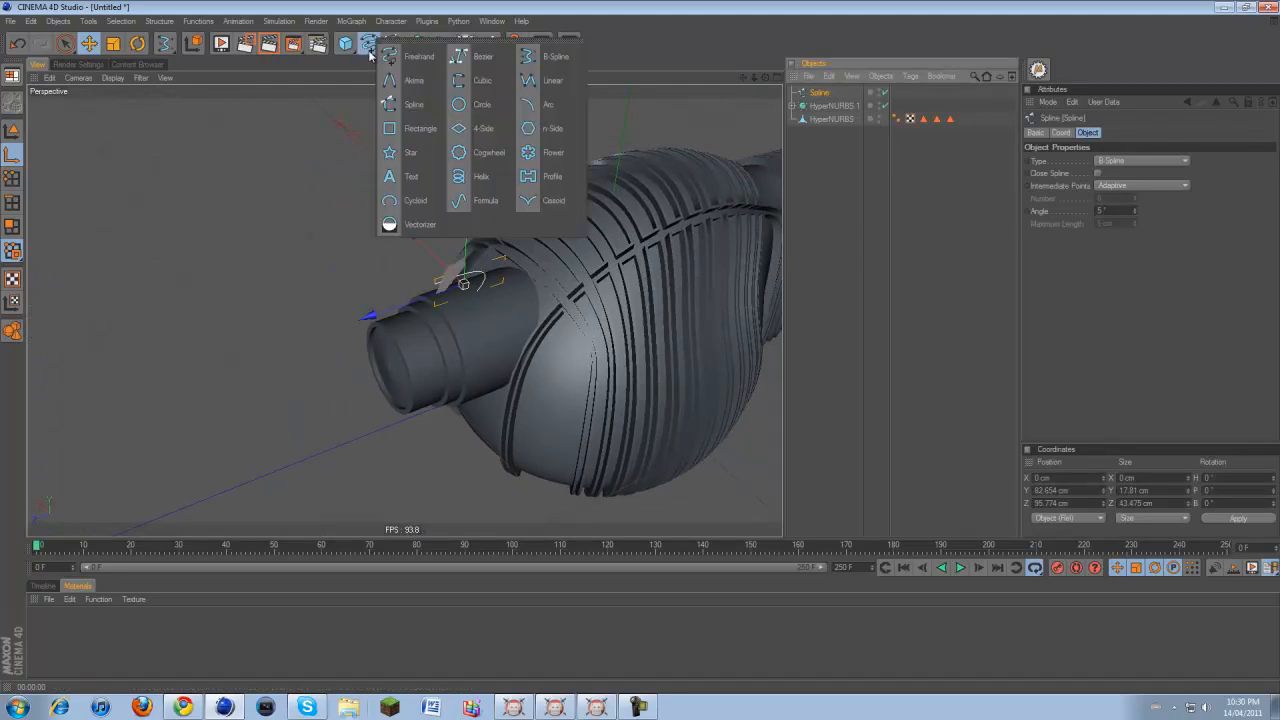
{"action": "left_click", "coordinate": [484, 105]}
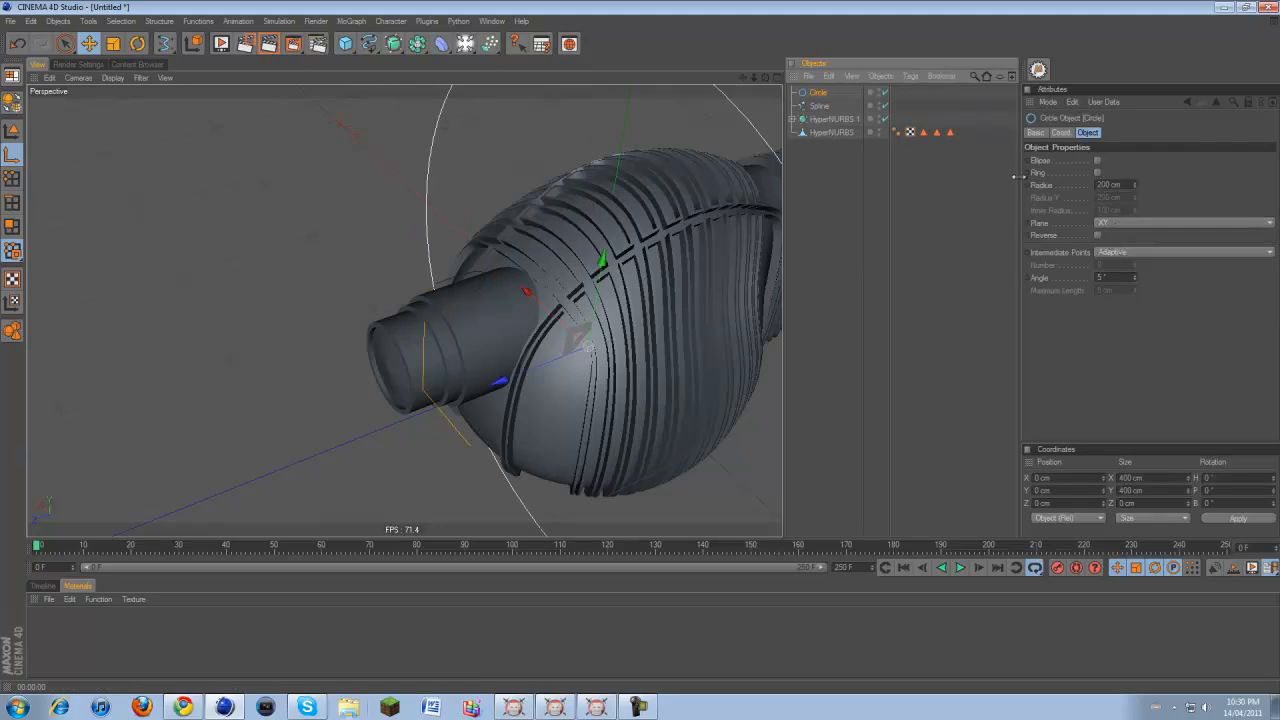
{"action": "left_click", "coordinate": [1098, 173]}
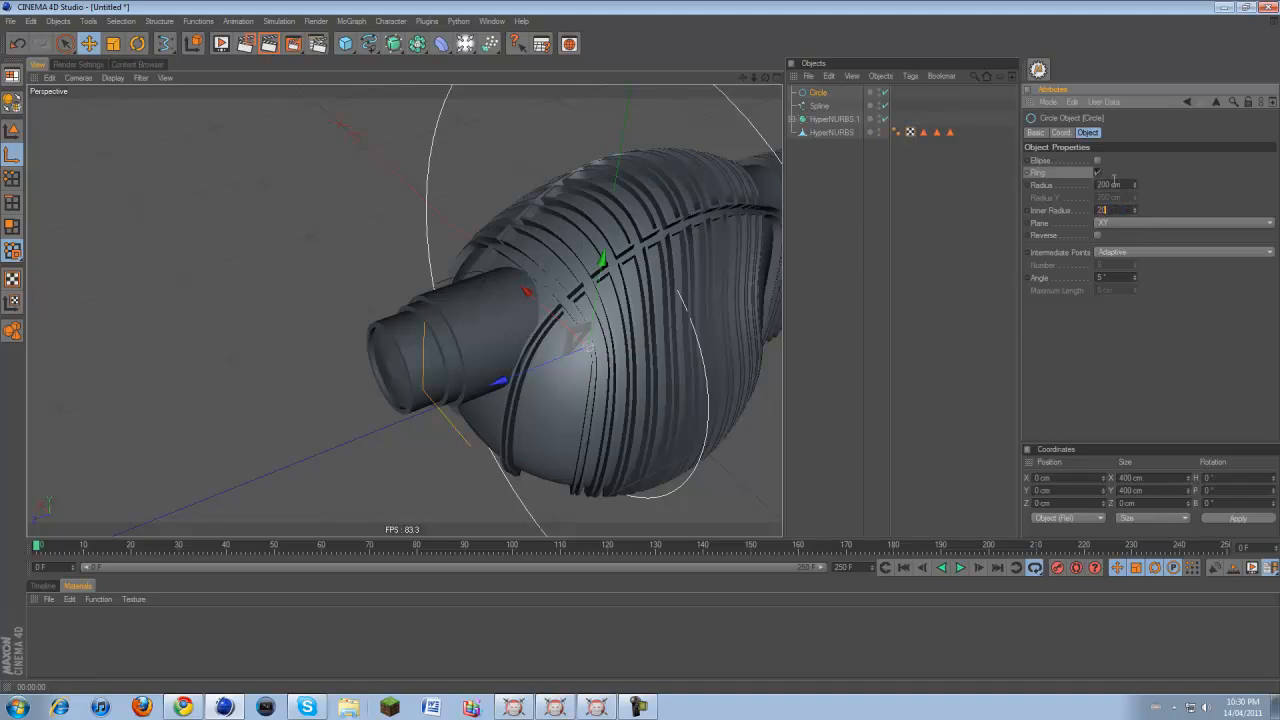
{"action": "type", "text": "25"}
{"action": "key", "text": "Return"}
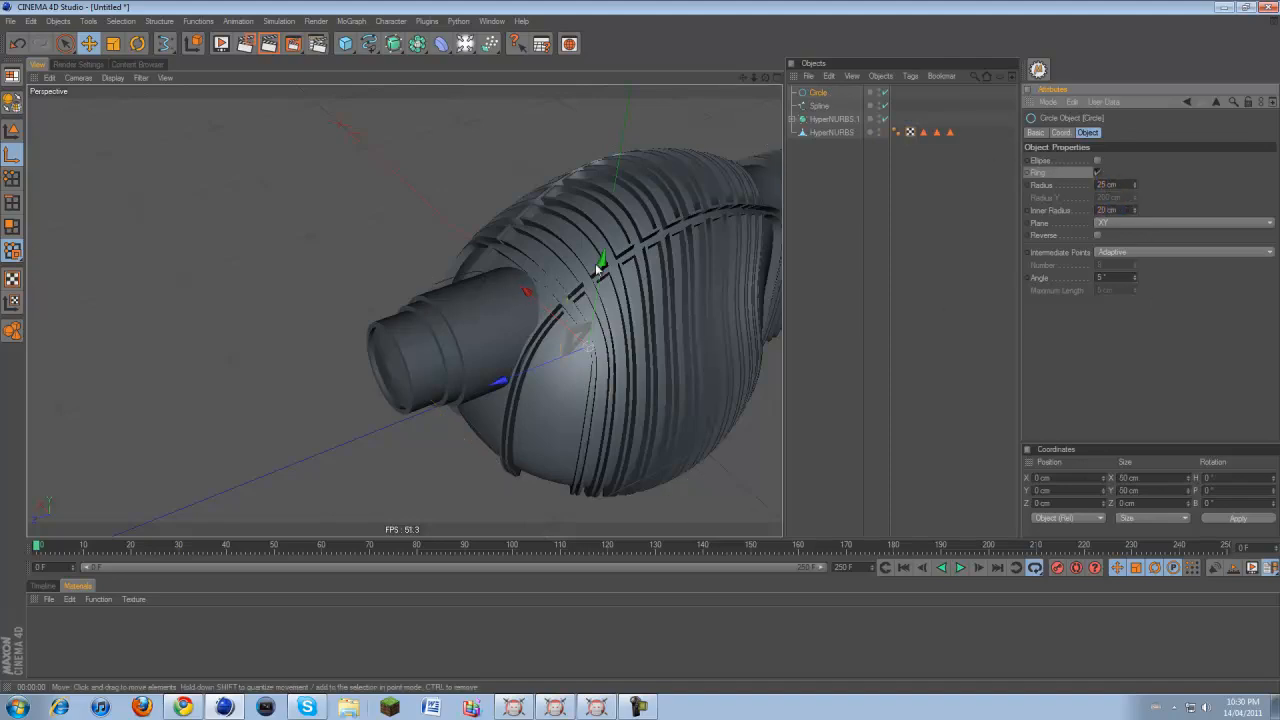
{"action": "left_click_drag", "start_coordinate": [595, 263], "coordinate": [638, 340]}
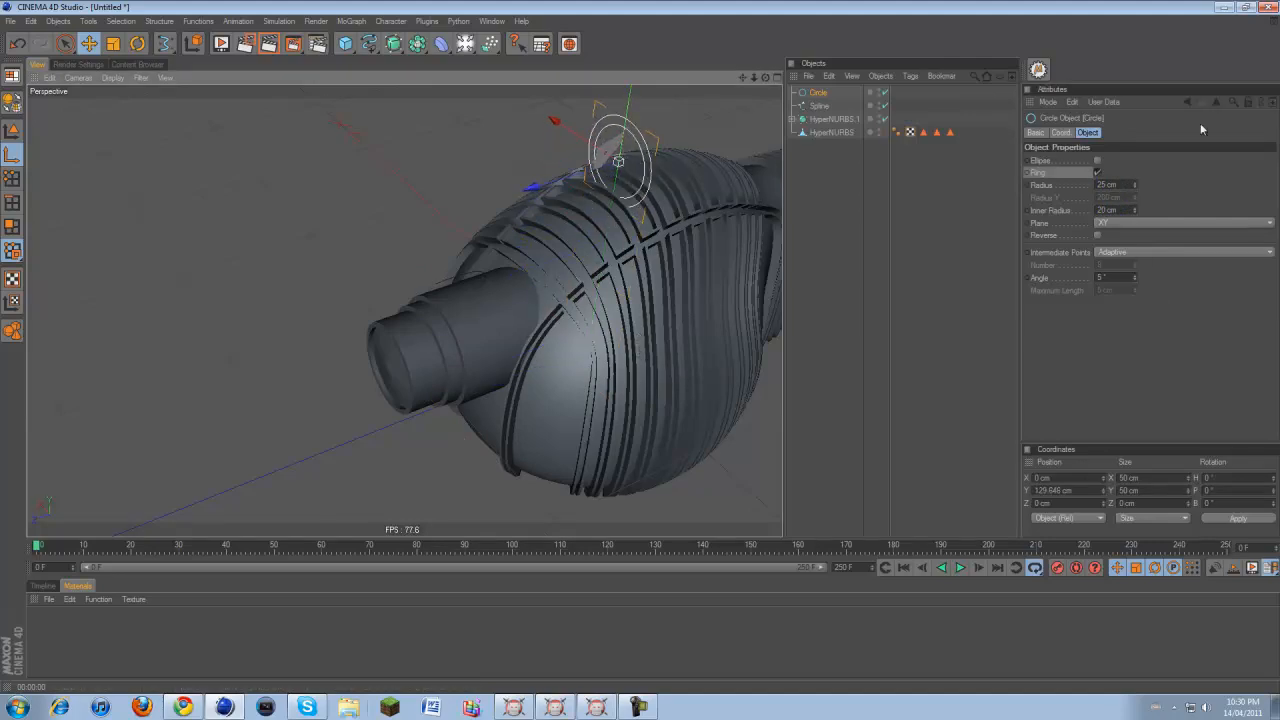
Shrink the ring circle to a radius of 8 cm and an inner radius of 6 cm
{"action": "left_click", "coordinate": [1116, 186]}
{"action": "type", "text": "15"}
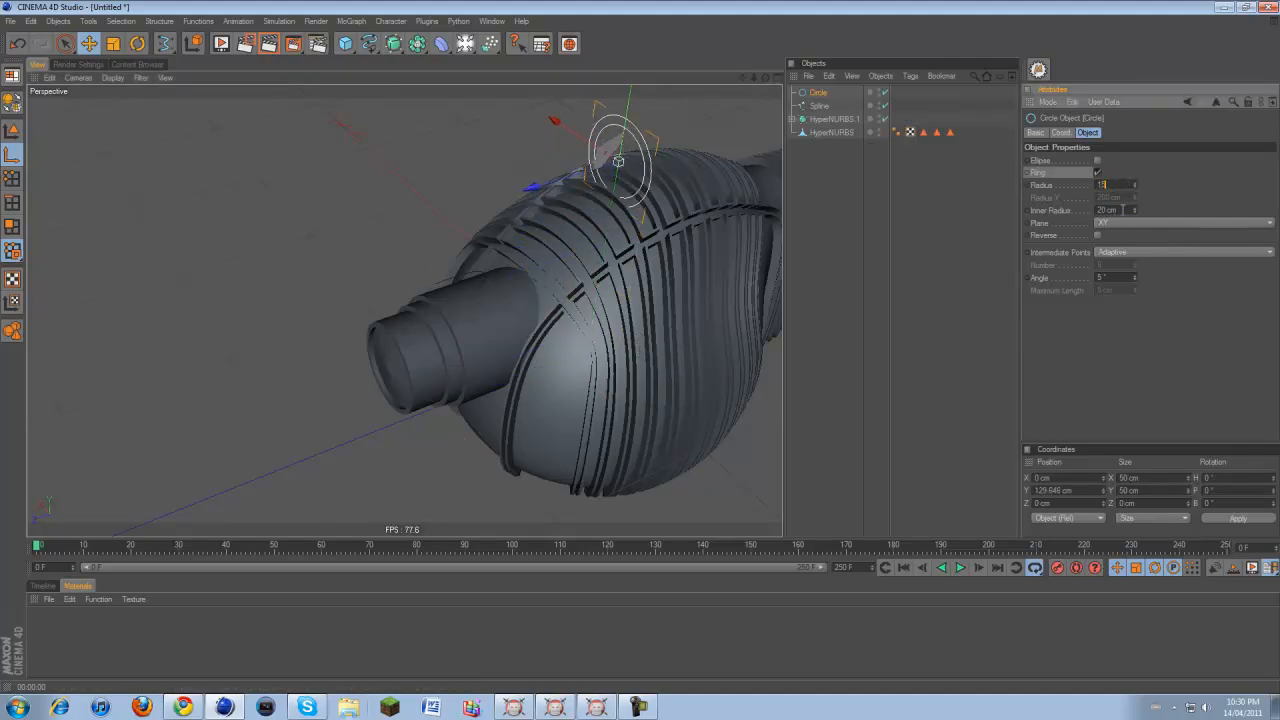
{"action": "key", "text": "Tab"}
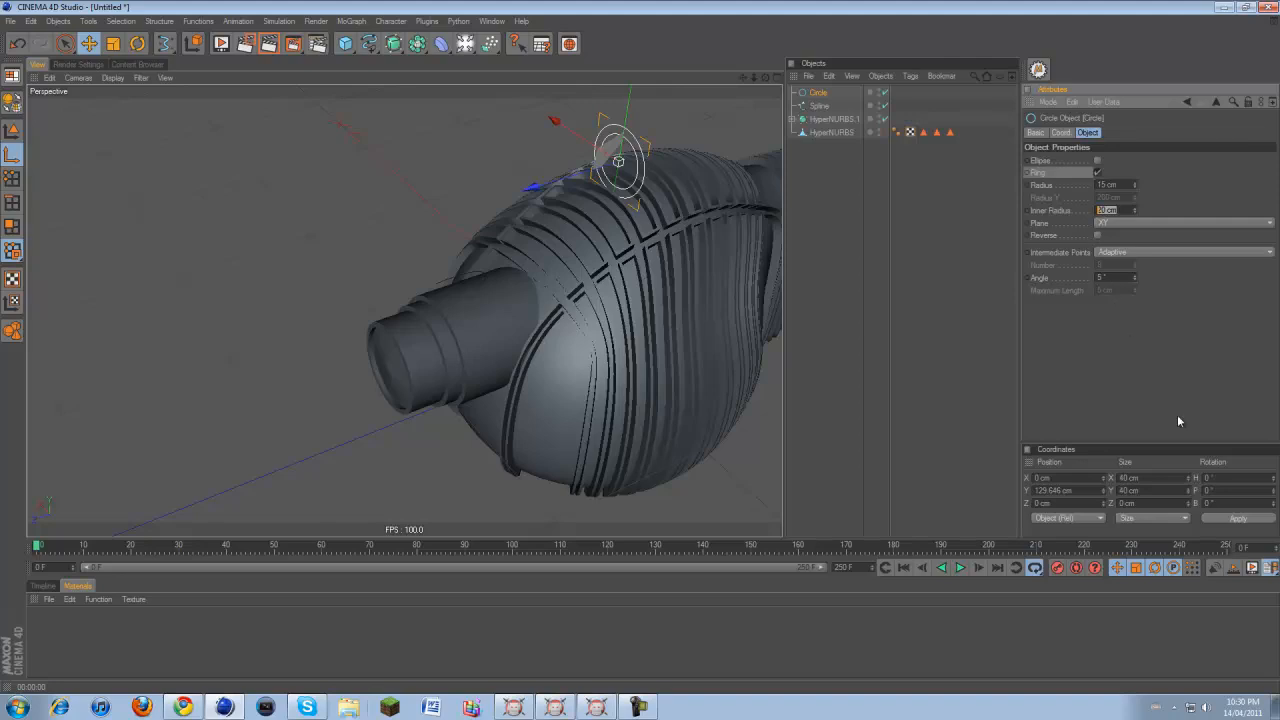
{"action": "type", "text": "10"}
{"action": "key", "text": "Return"}
{"action": "type", "text": "9"}
{"action": "key", "text": "Return"}
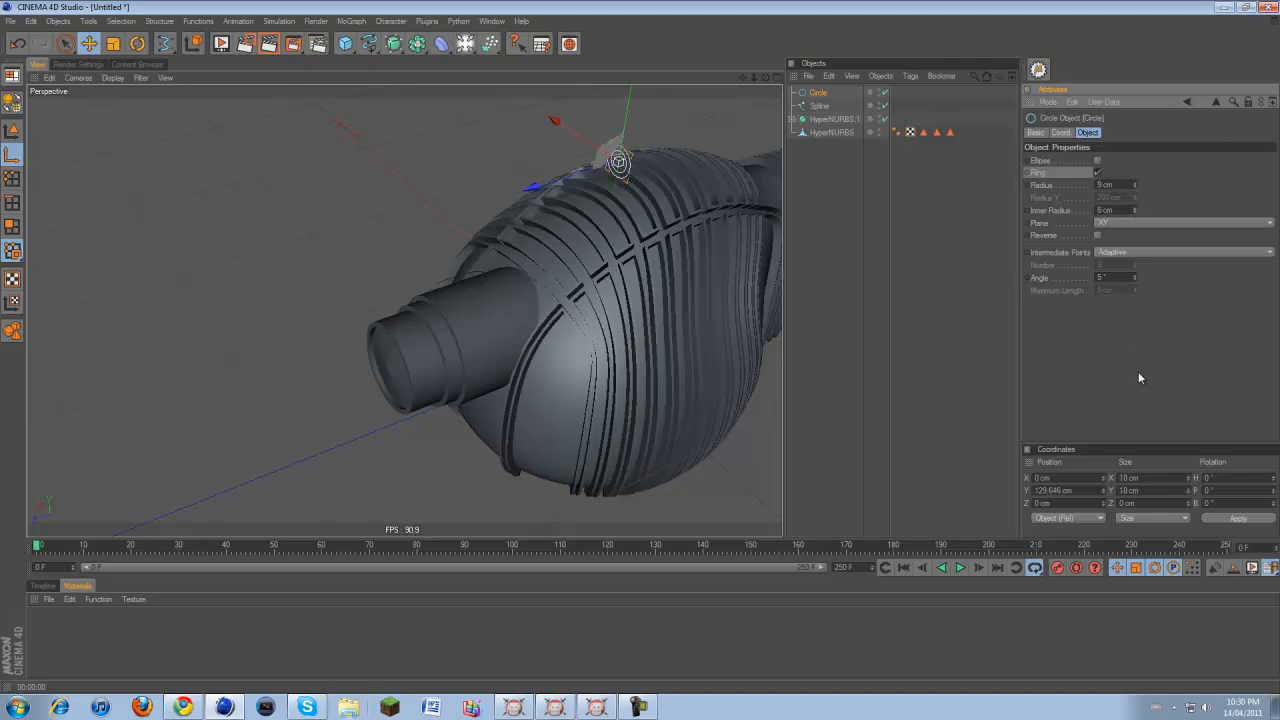
{"action": "left_click", "coordinate": [1135, 190]}
Create a Sweep NURBS and place the circle and the spline inside it to form a curved hollow tube above the barrel
{"action": "left_click_drag", "start_coordinate": [393, 44], "coordinate": [440, 106]}
{"action": "left_click_drag", "start_coordinate": [886, 126], "coordinate": [818, 100]}
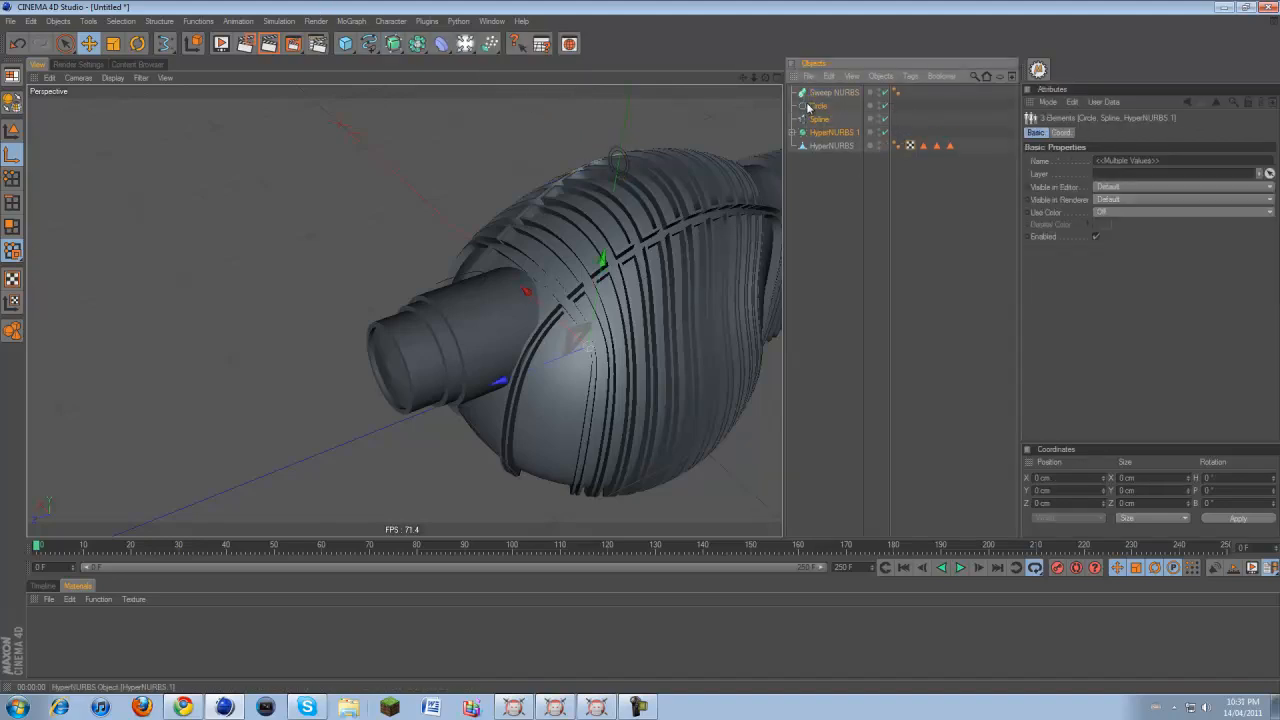
{"action": "left_click_drag", "start_coordinate": [898, 120], "coordinate": [804, 107]}
{"action": "left_click_drag", "start_coordinate": [819, 107], "coordinate": [822, 93]}
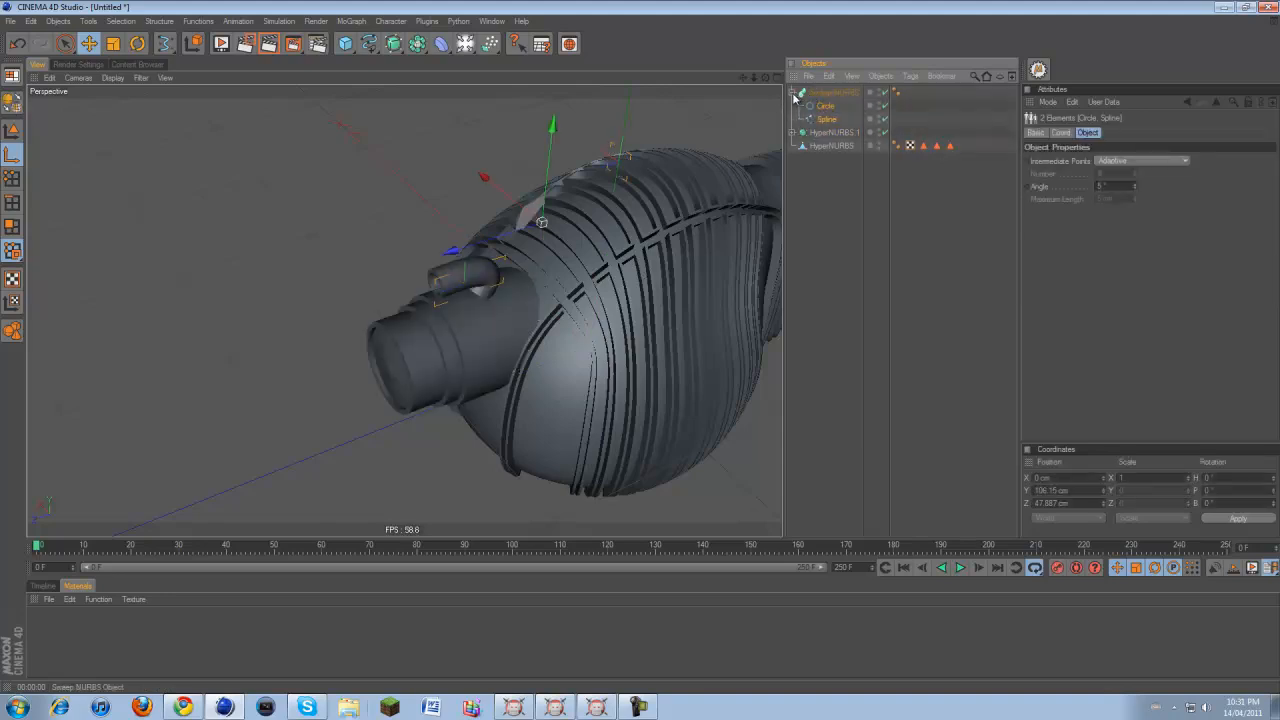
{"action": "left_click", "coordinate": [793, 94]}
{"action": "left_click", "coordinate": [826, 93]}
{"action": "left_click", "coordinate": [456, 145]}
{"action": "right_click_drag", "start_coordinate": [511, 146], "coordinate": [684, 148], "text": "alt"}
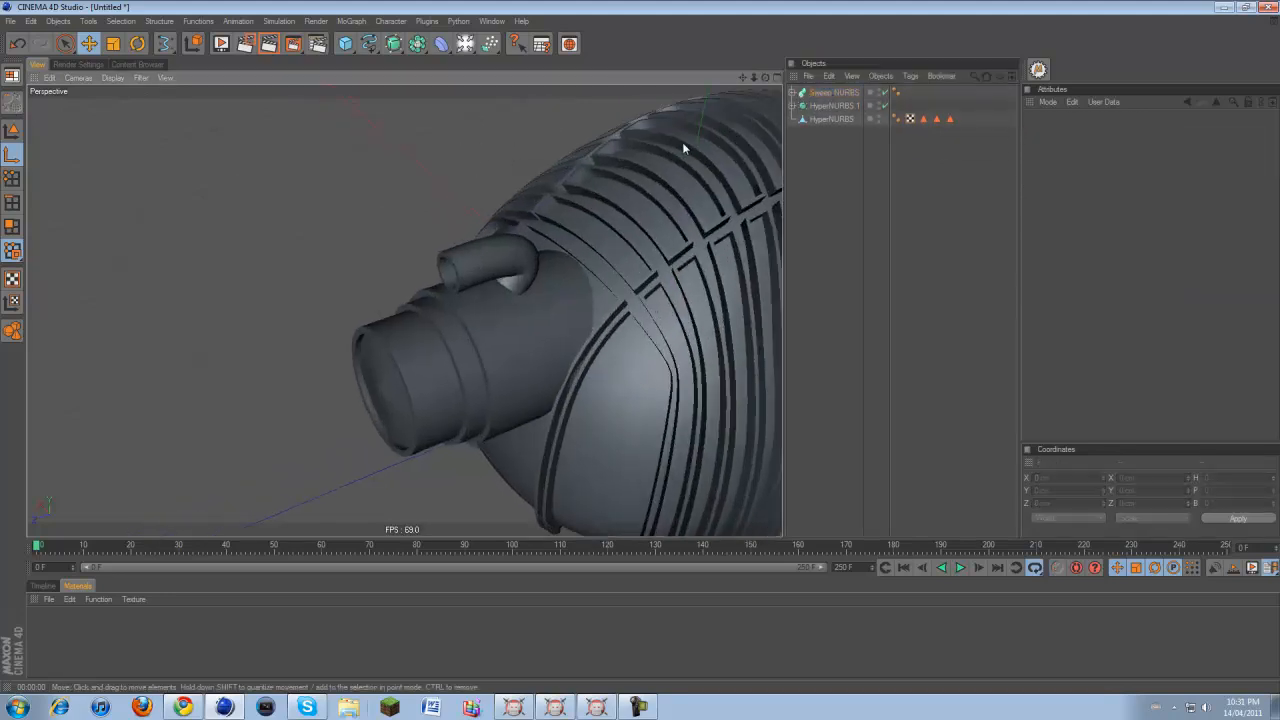
{"action": "left_click_drag", "start_coordinate": [682, 148], "coordinate": [643, 354], "text": "alt"}
Move the Sweep NURBS object axis to the centre of the curved tube, at about Y 80 cm
{"action": "left_click", "coordinate": [821, 96]}
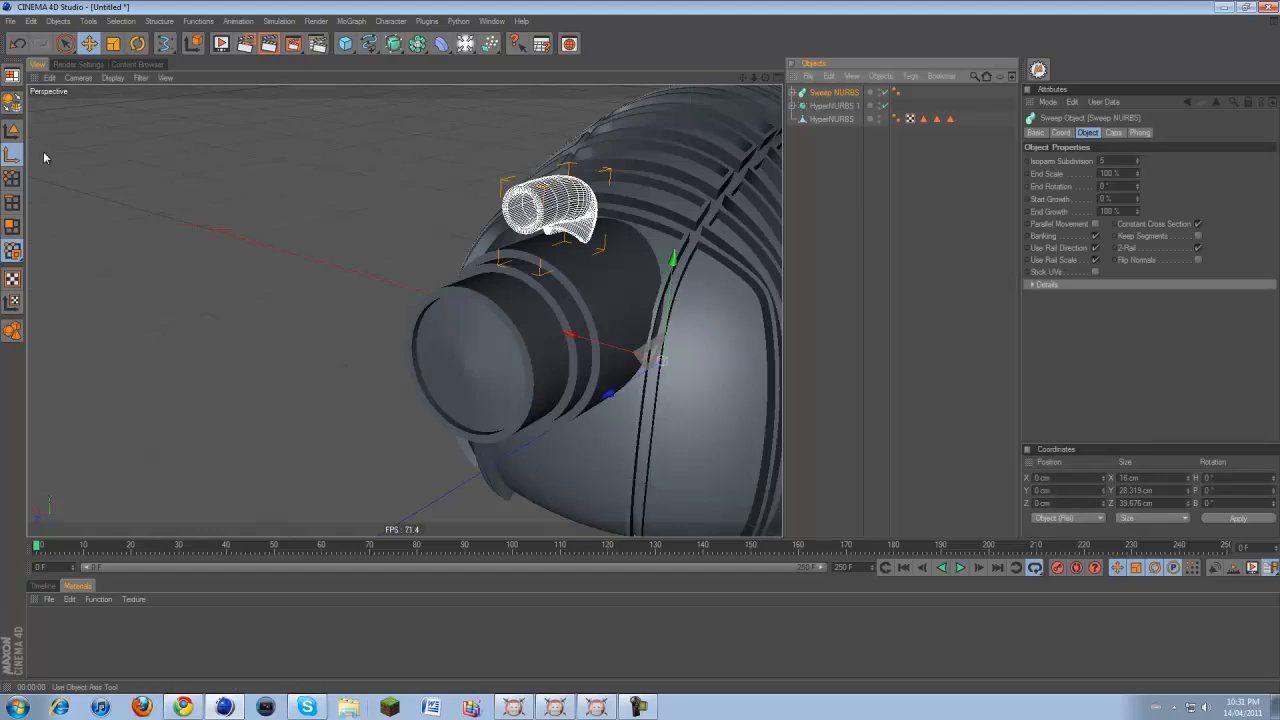
{"action": "middle_click", "coordinate": [261, 175]}
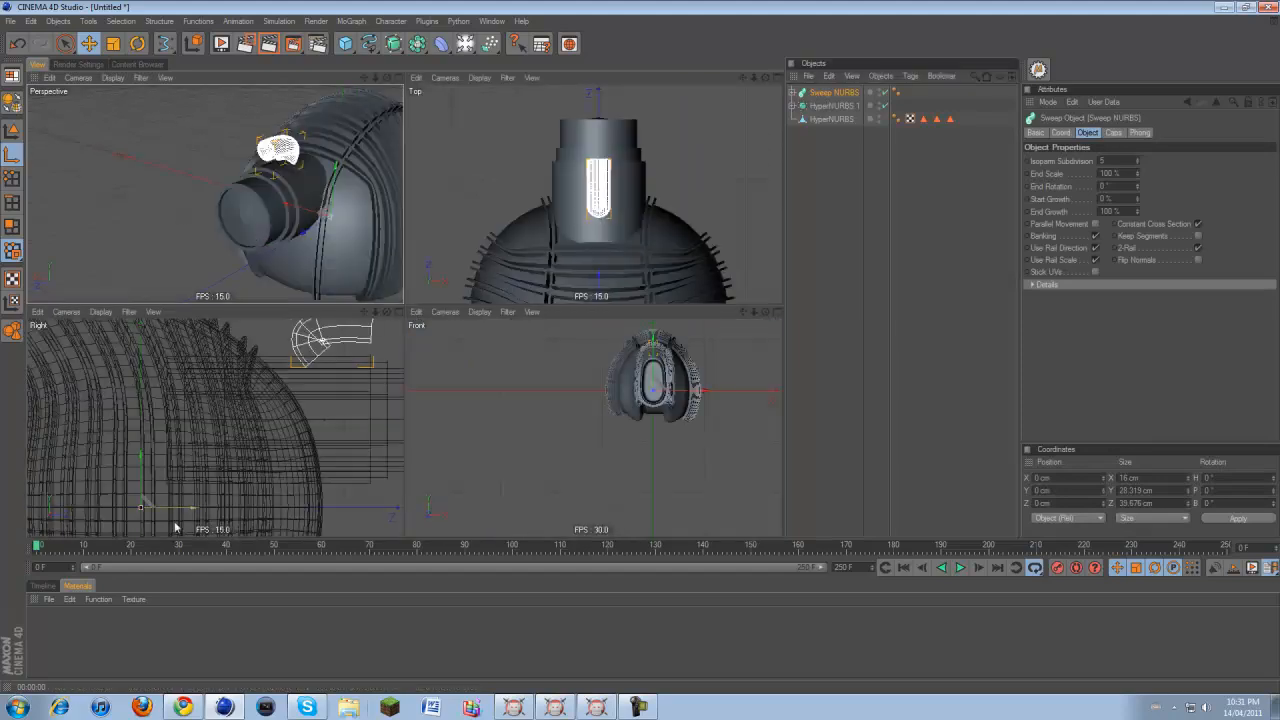
{"action": "left_click_drag", "start_coordinate": [142, 503], "coordinate": [402, 347]}
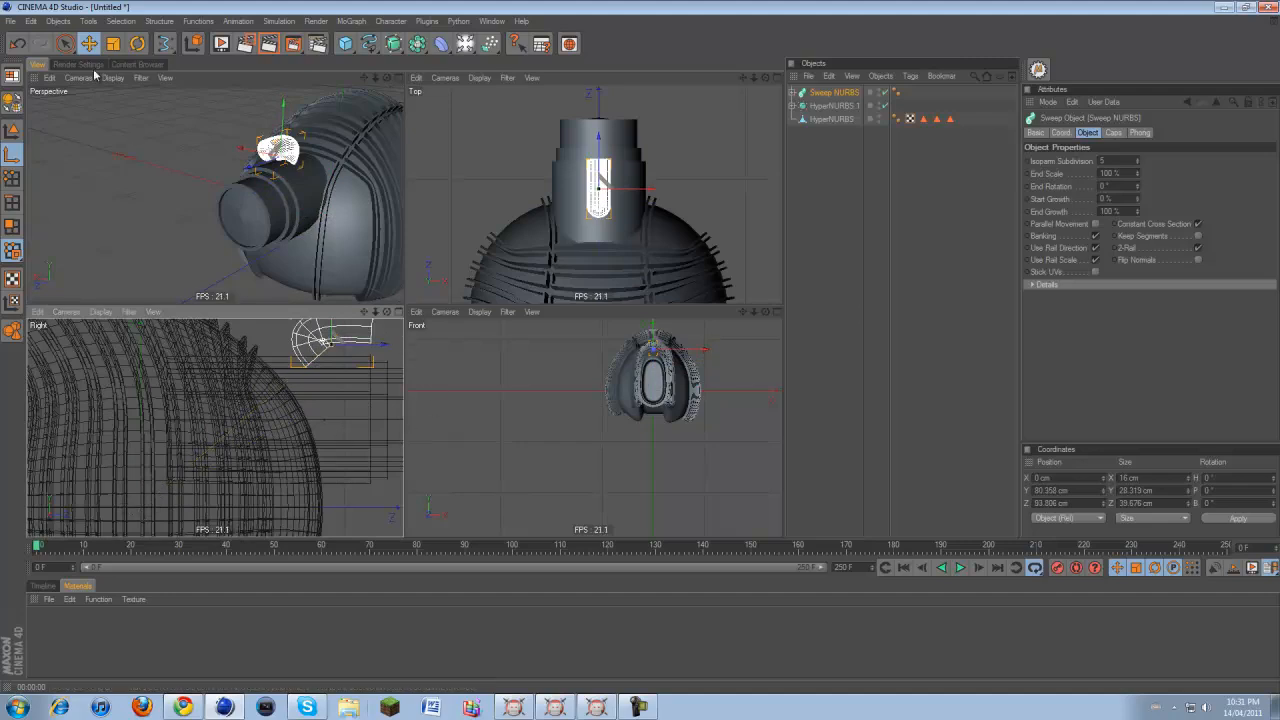
{"action": "middle_click", "coordinate": [140, 143]}
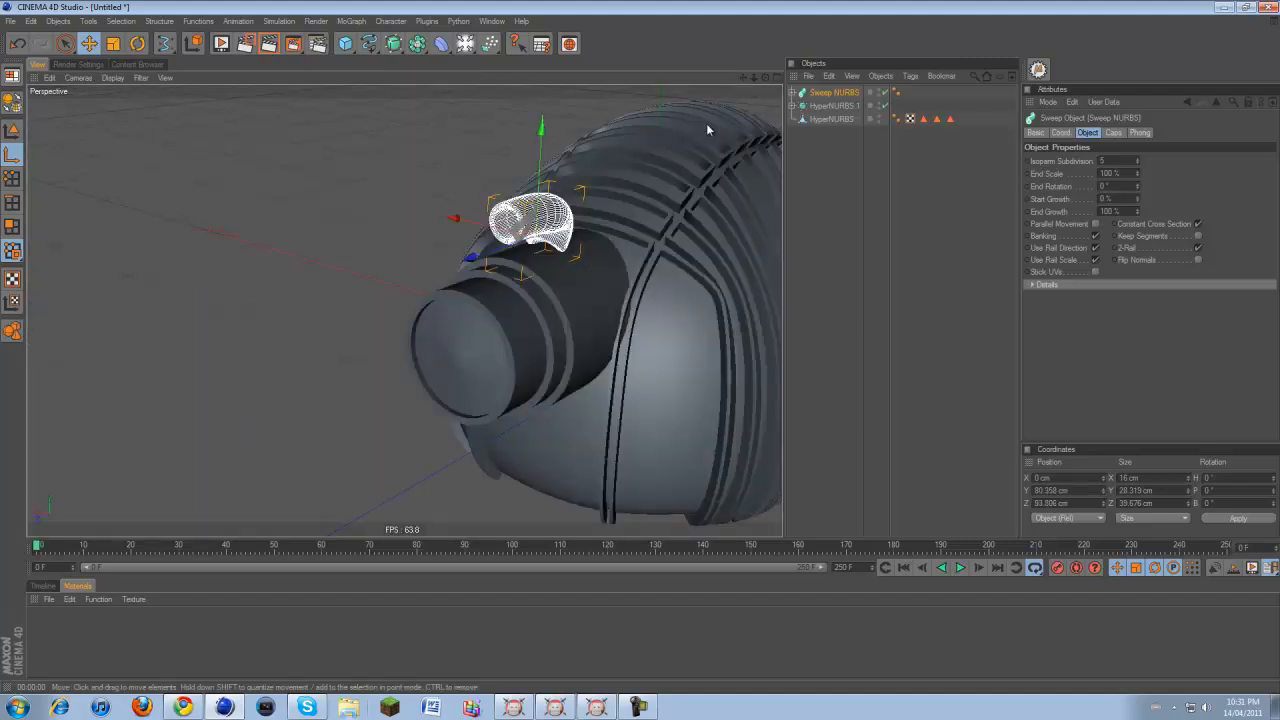
{"action": "left_click_drag", "start_coordinate": [743, 78], "coordinate": [617, 335]}
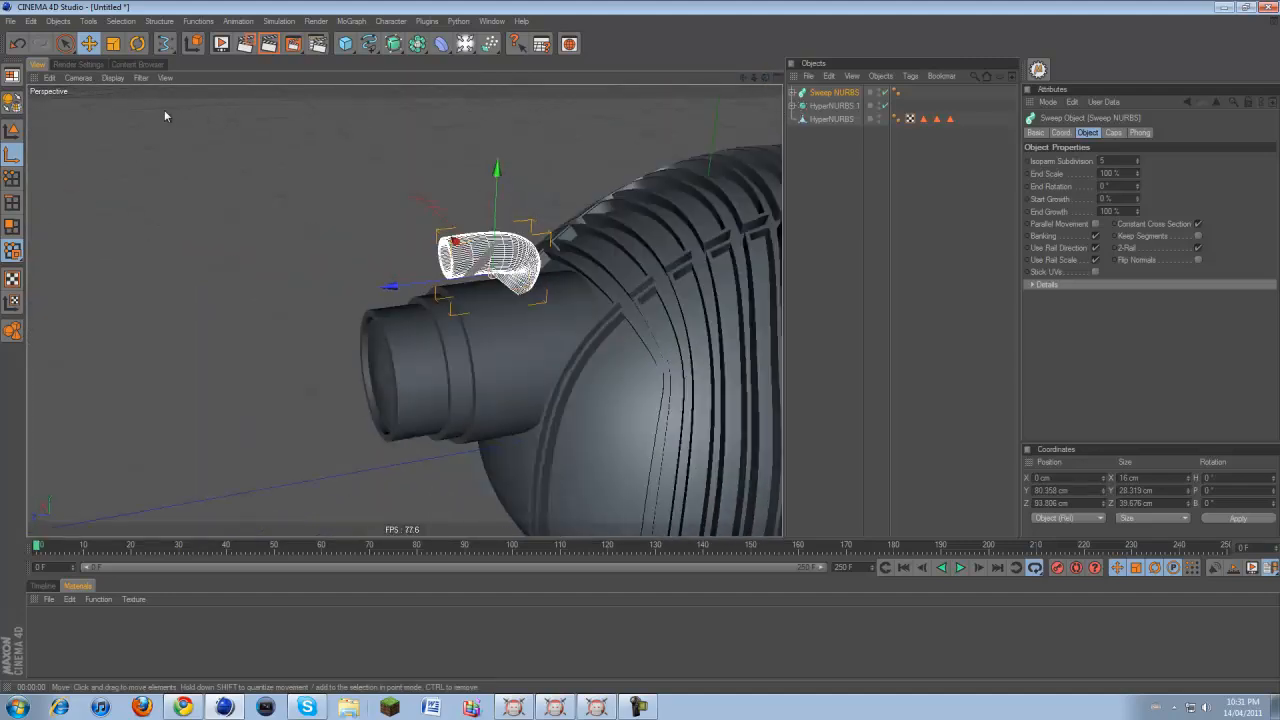
Rotate the whole curved tube about 28° in bank, undoing the first rotation made in object axis mode
{"action": "left_click", "coordinate": [138, 45]}
{"action": "mouse_move", "coordinate": [519, 243]}
{"action": "left_mouse_down"}
{"action": "mouse_move", "coordinate": [489, 208]}
{"action": "mouse_move", "coordinate": [503, 242]}
{"action": "left_mouse_up"}
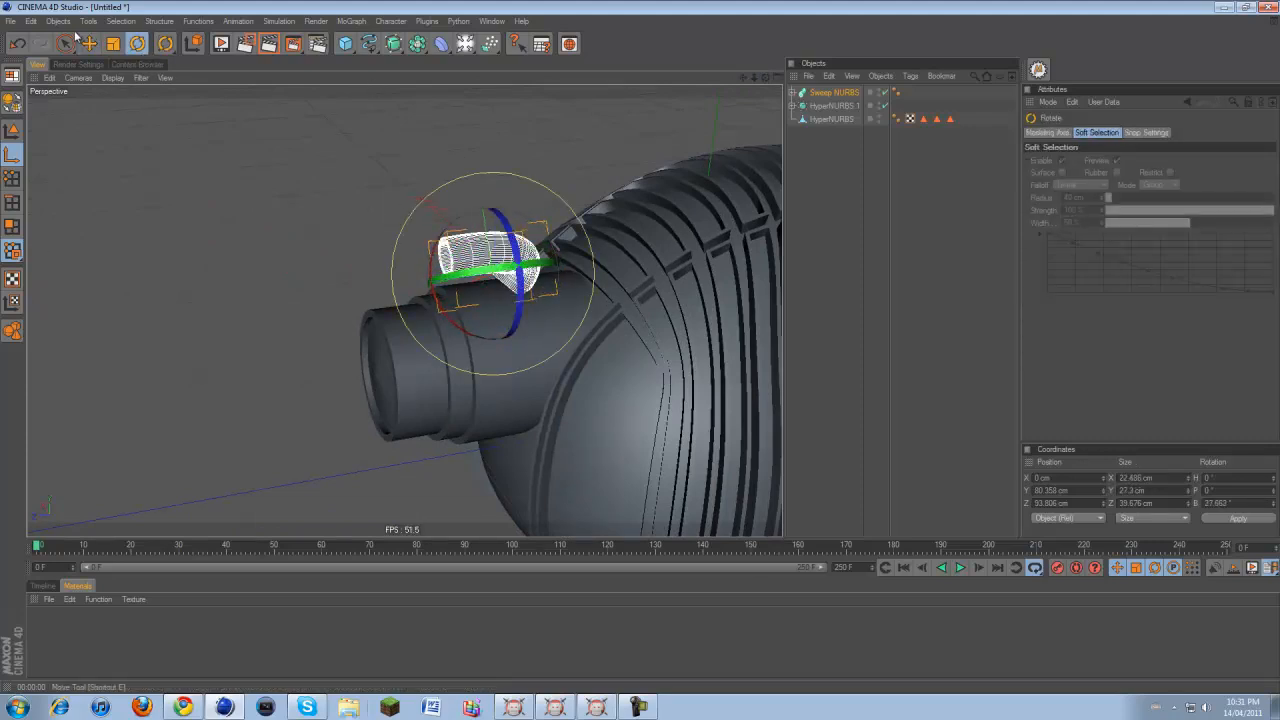
{"action": "left_click", "coordinate": [13, 129]}
{"action": "key", "text": "ctrl+z"}
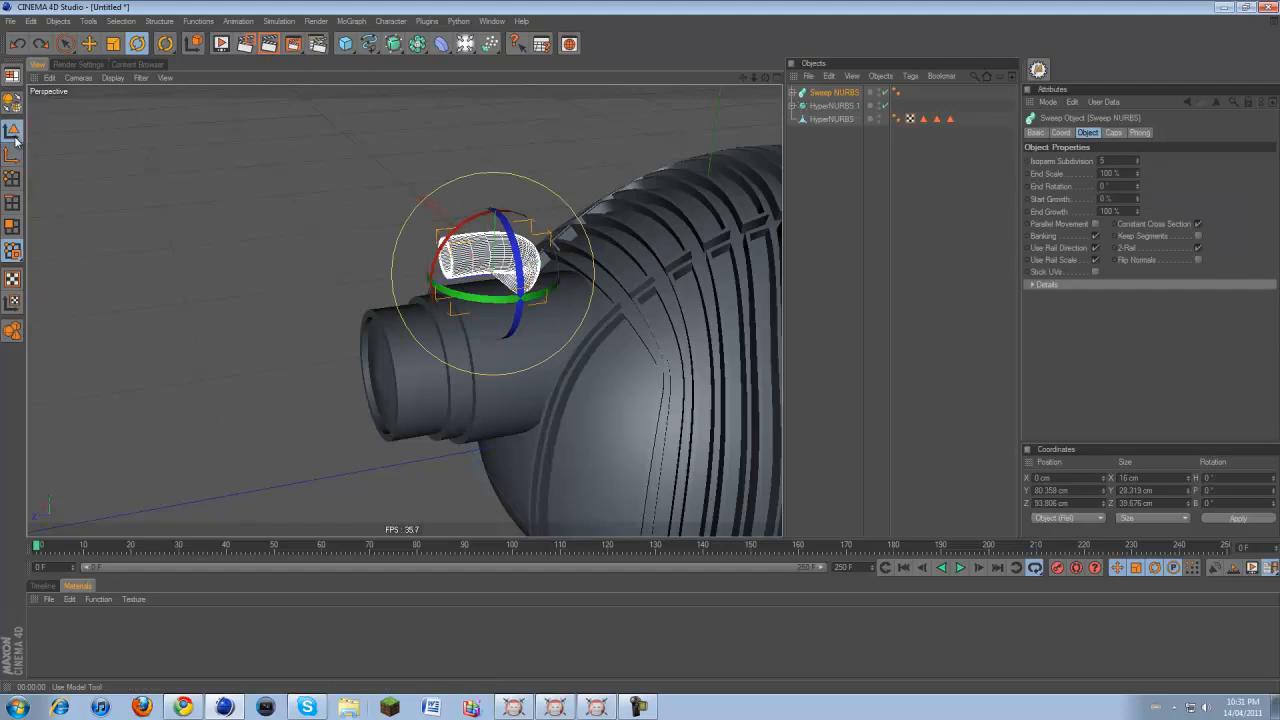
{"action": "left_click_drag", "start_coordinate": [514, 261], "coordinate": [431, 208]}
{"action": "key", "text": "e"}
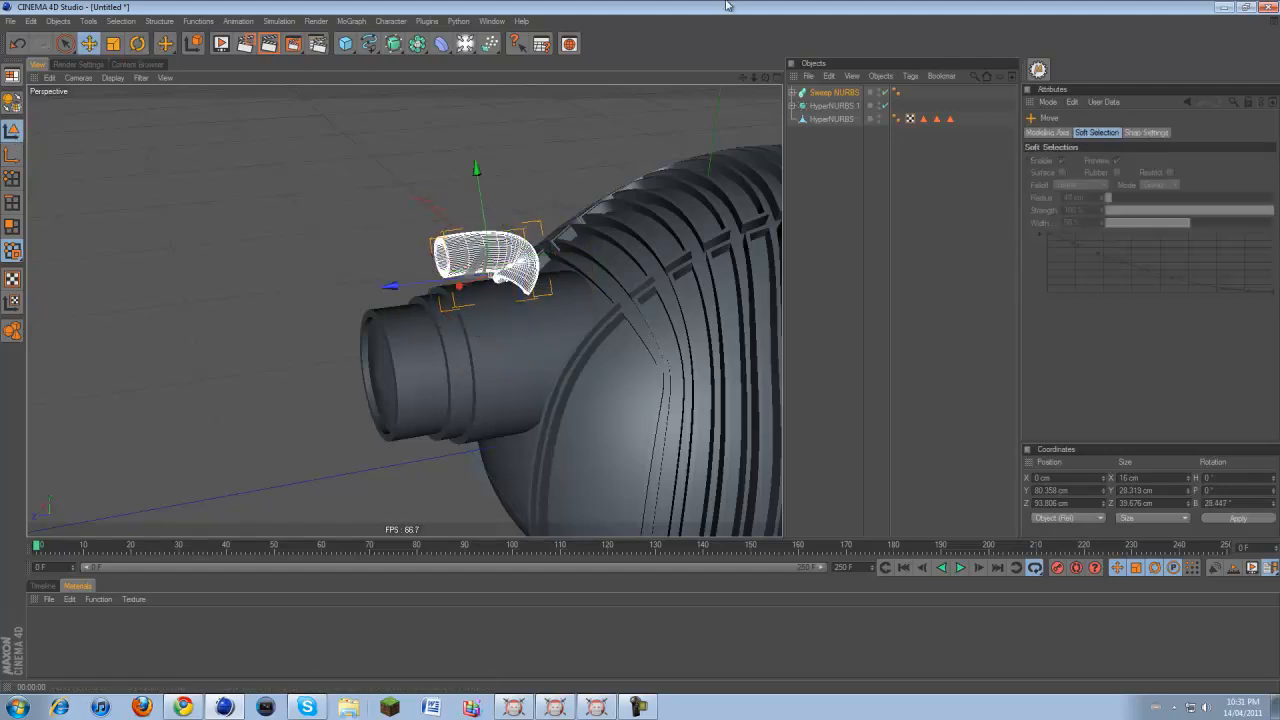
Move the curved tube to the side of the barrel at about X 21 cm, Y 69 cm, Z 91 cm
{"action": "left_click_drag", "start_coordinate": [766, 77], "coordinate": [636, 302]}
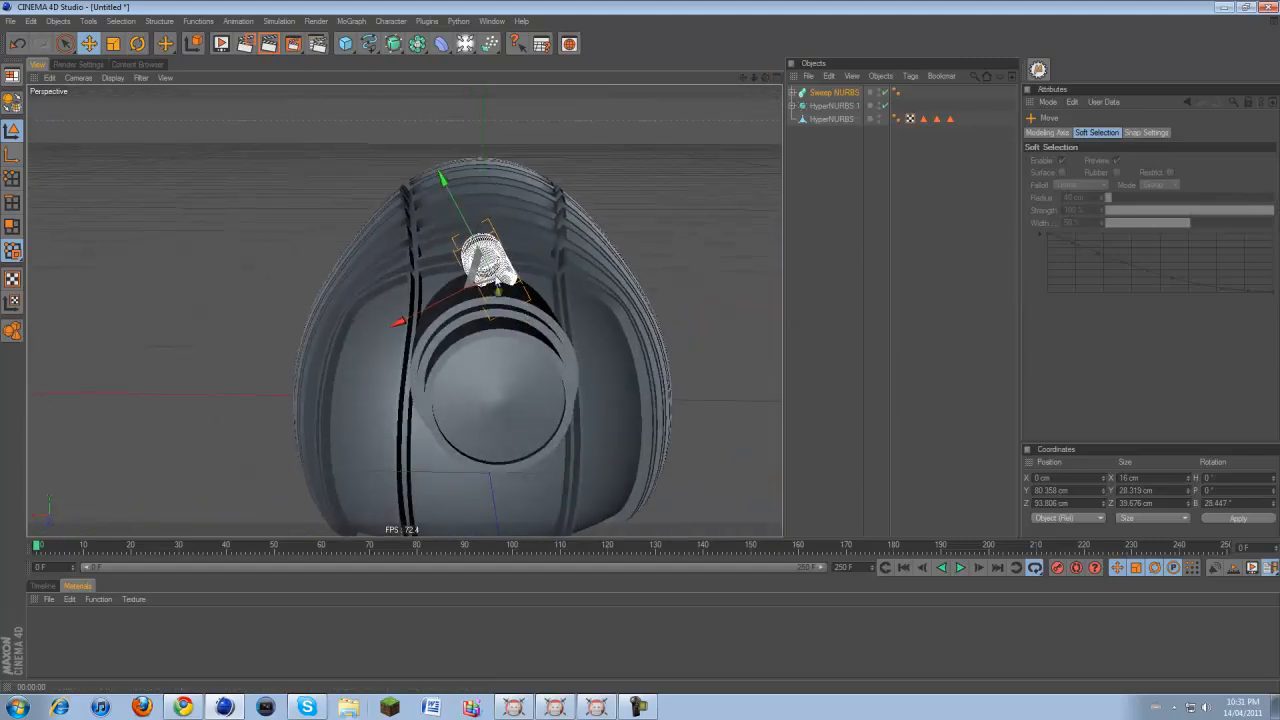
{"action": "left_click_drag", "start_coordinate": [497, 288], "coordinate": [640, 345]}
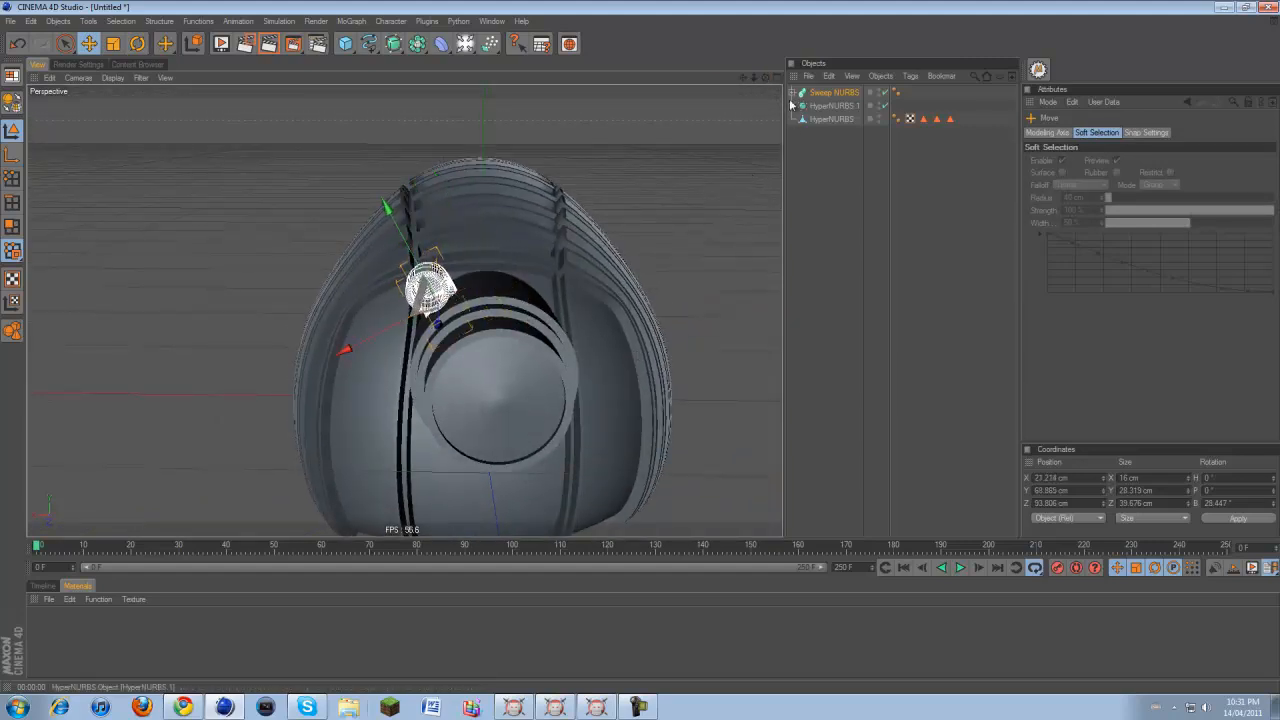
{"action": "left_click_drag", "start_coordinate": [768, 78], "coordinate": [639, 346]}
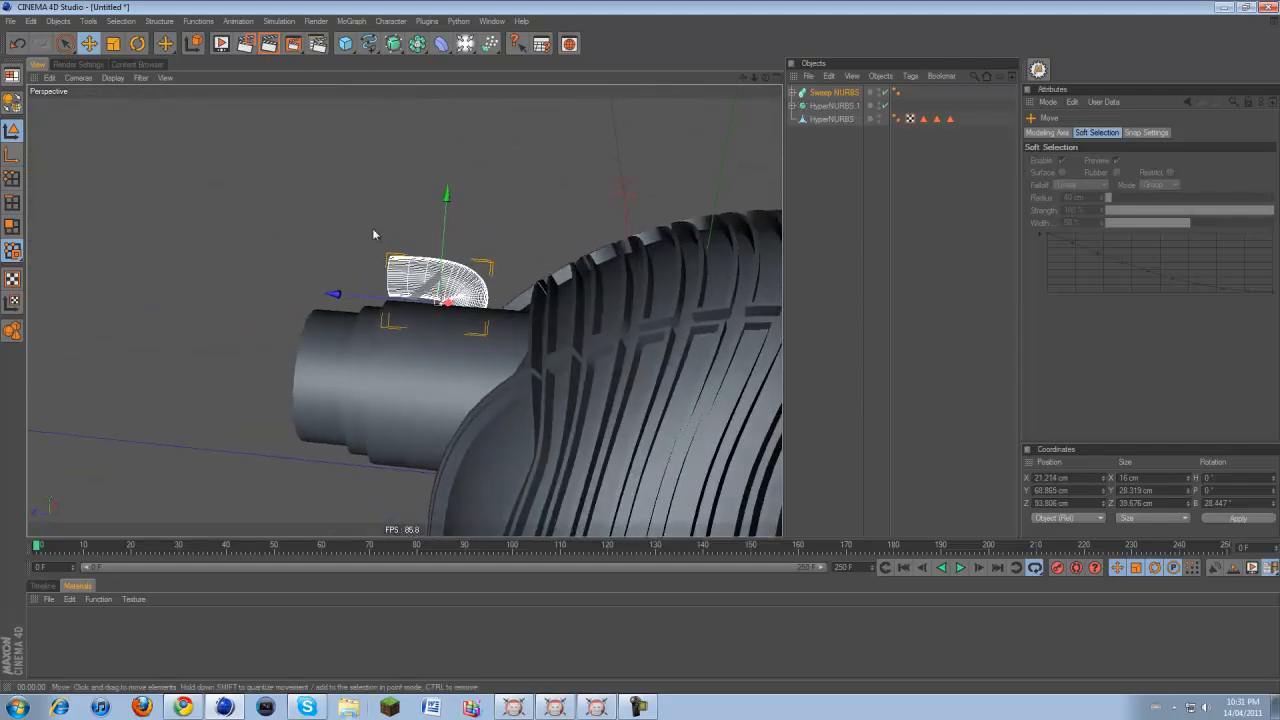
{"action": "left_click_drag", "start_coordinate": [338, 295], "coordinate": [346, 295]}
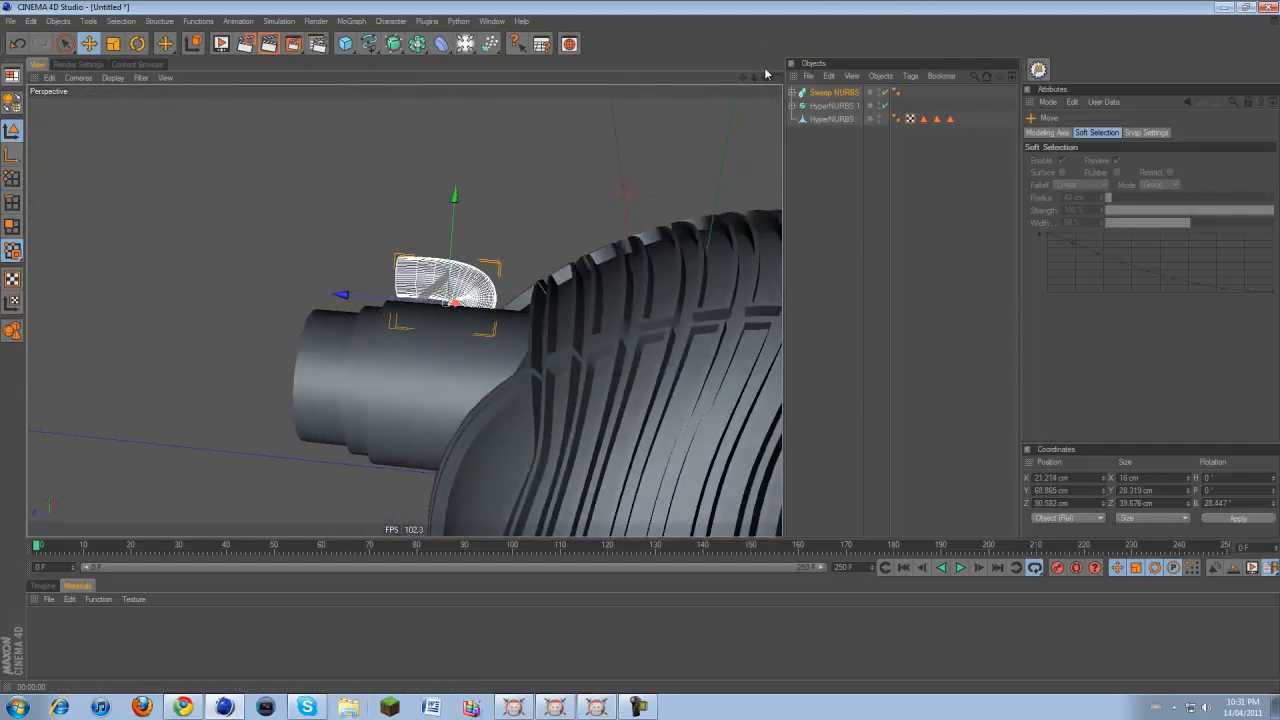
Duplicate the lens disc from the front of the barrel as a separate top-level object
{"action": "left_click_drag", "start_coordinate": [765, 74], "coordinate": [640, 346]}
{"action": "left_click", "coordinate": [498, 437]}
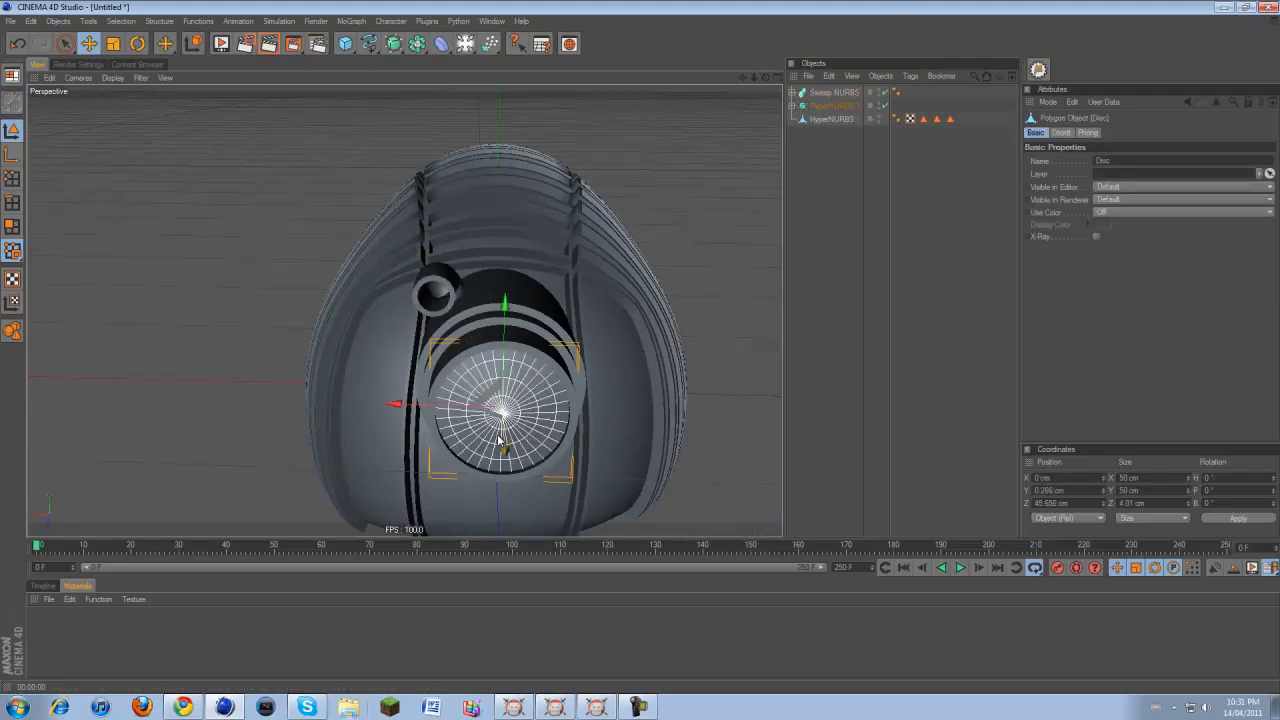
{"action": "key", "text": "Delete"}
{"action": "key", "text": "ctrl+z"}
{"action": "key", "text": "ctrl+v"}
{"action": "left_click", "coordinate": [821, 94]}
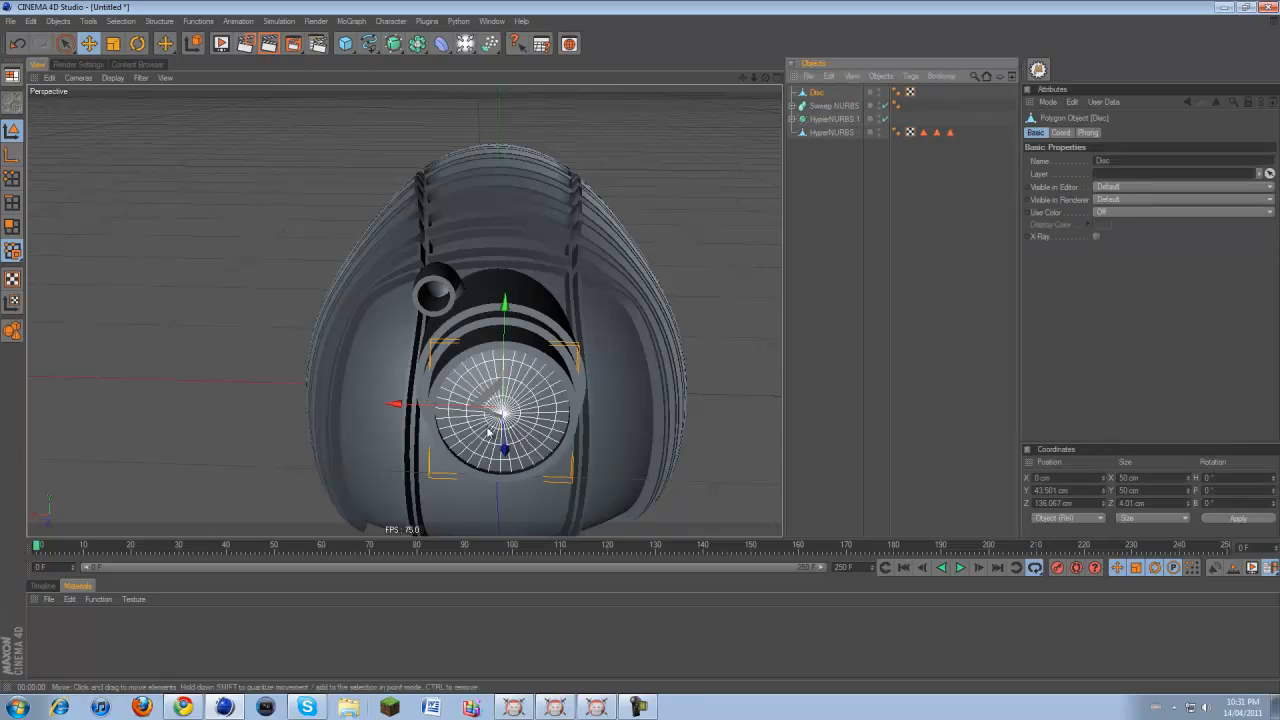
Move the copied disc to the mouth of the curved tube, at about X 26 cm, Y 81 cm, Z 105 cm
{"action": "left_click_drag", "start_coordinate": [507, 360], "coordinate": [640, 338]}
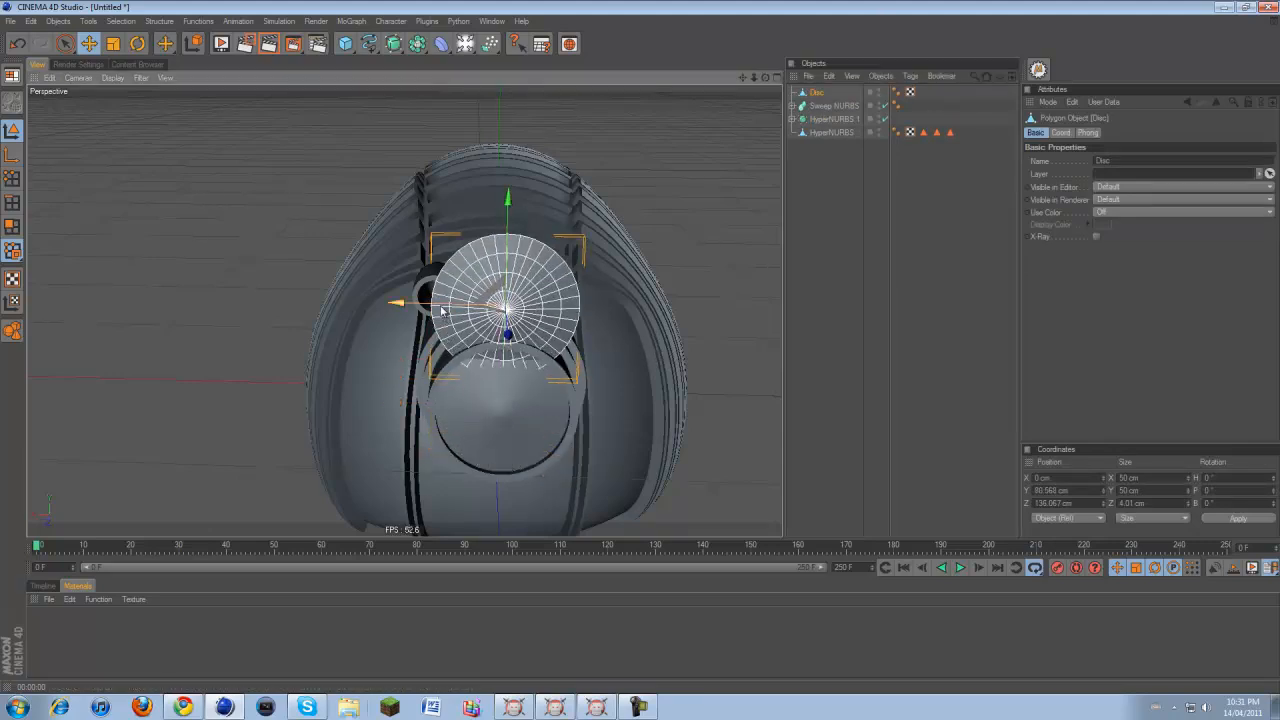
{"action": "left_click_drag", "start_coordinate": [441, 310], "coordinate": [357, 308]}
{"action": "key", "text": "F5"}
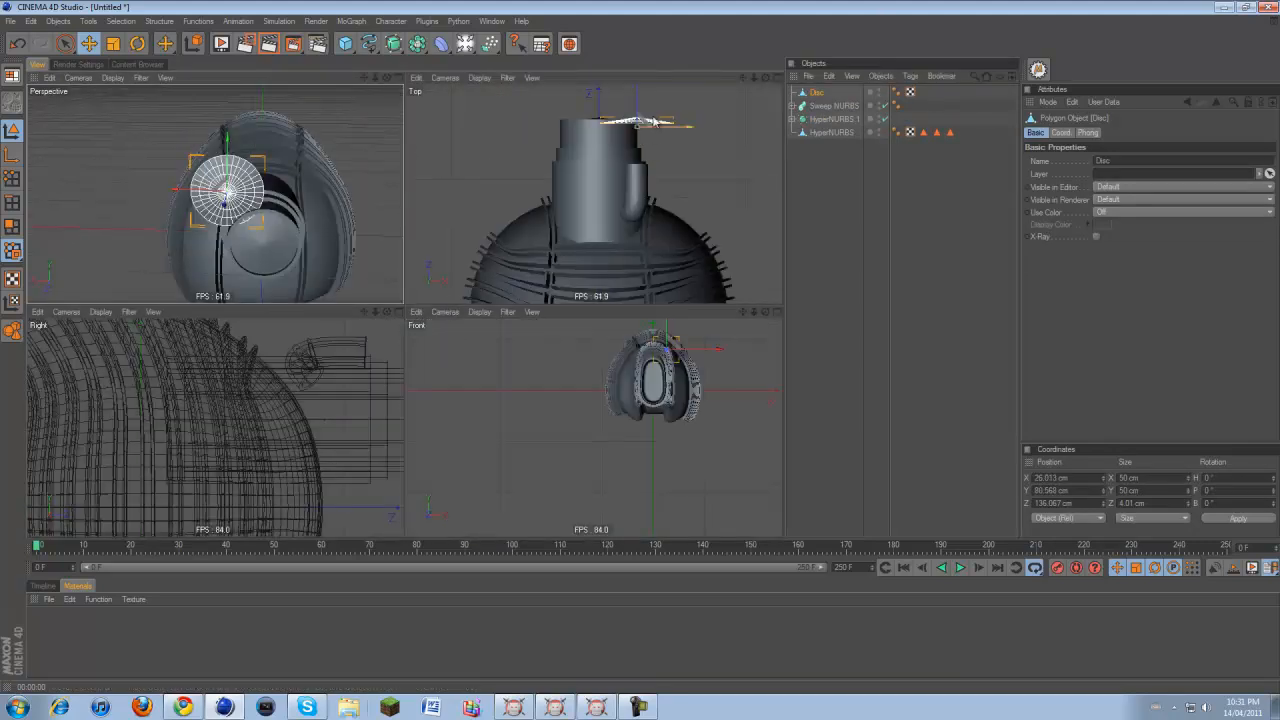
{"action": "left_click_drag", "start_coordinate": [650, 121], "coordinate": [640, 160]}
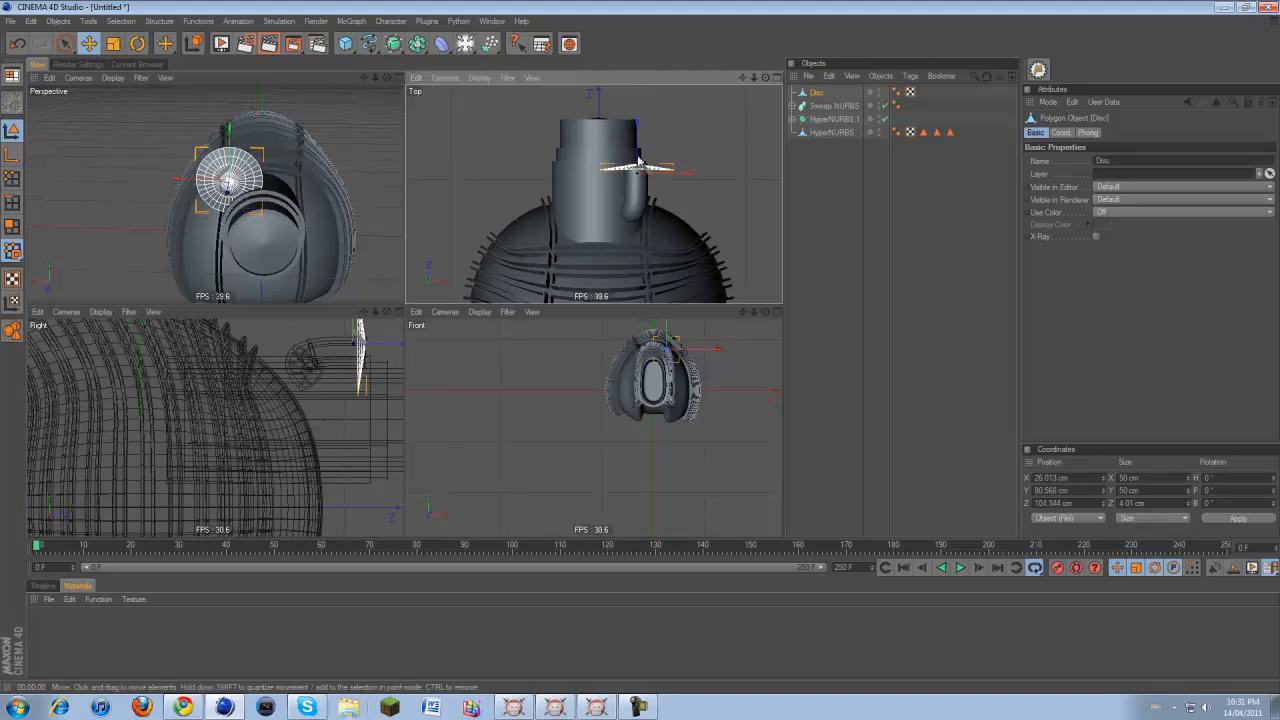
{"action": "left_click_drag", "start_coordinate": [380, 345], "coordinate": [382, 345]}
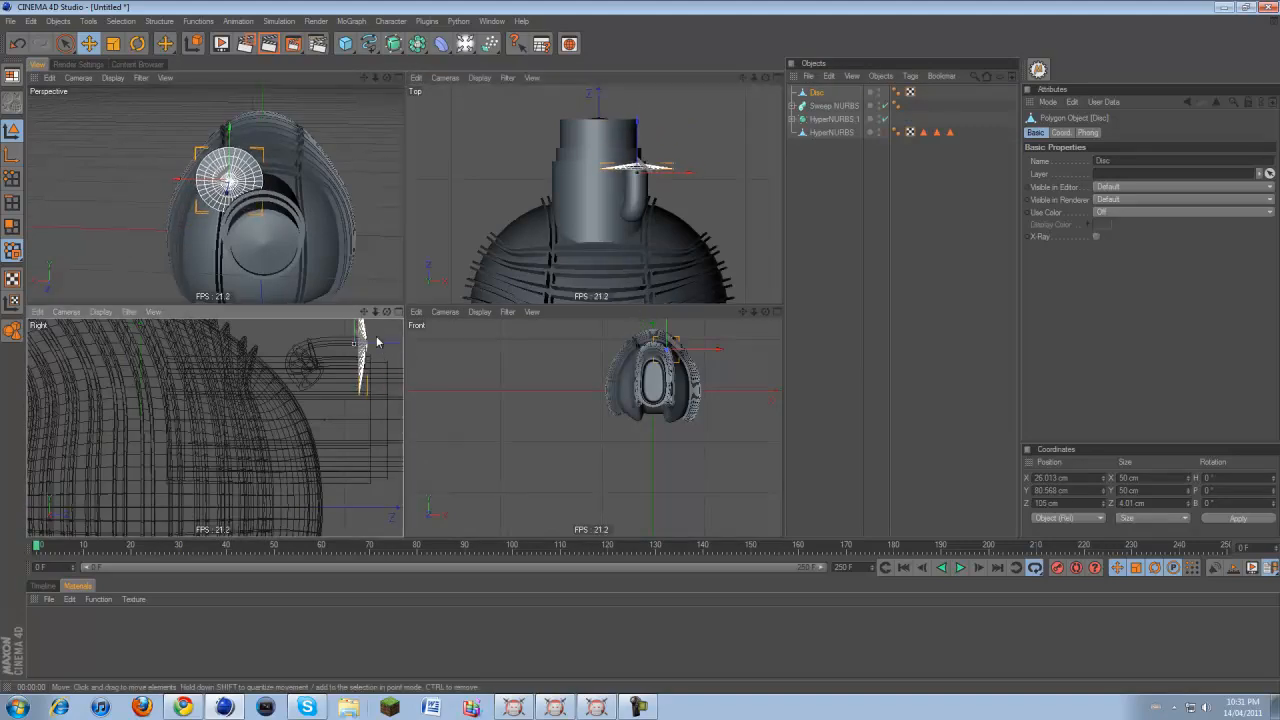
Scale the copied disc down to about 20 cm across and shift it to about Y 76 cm, Z 110 cm
{"action": "left_click", "coordinate": [817, 95]}
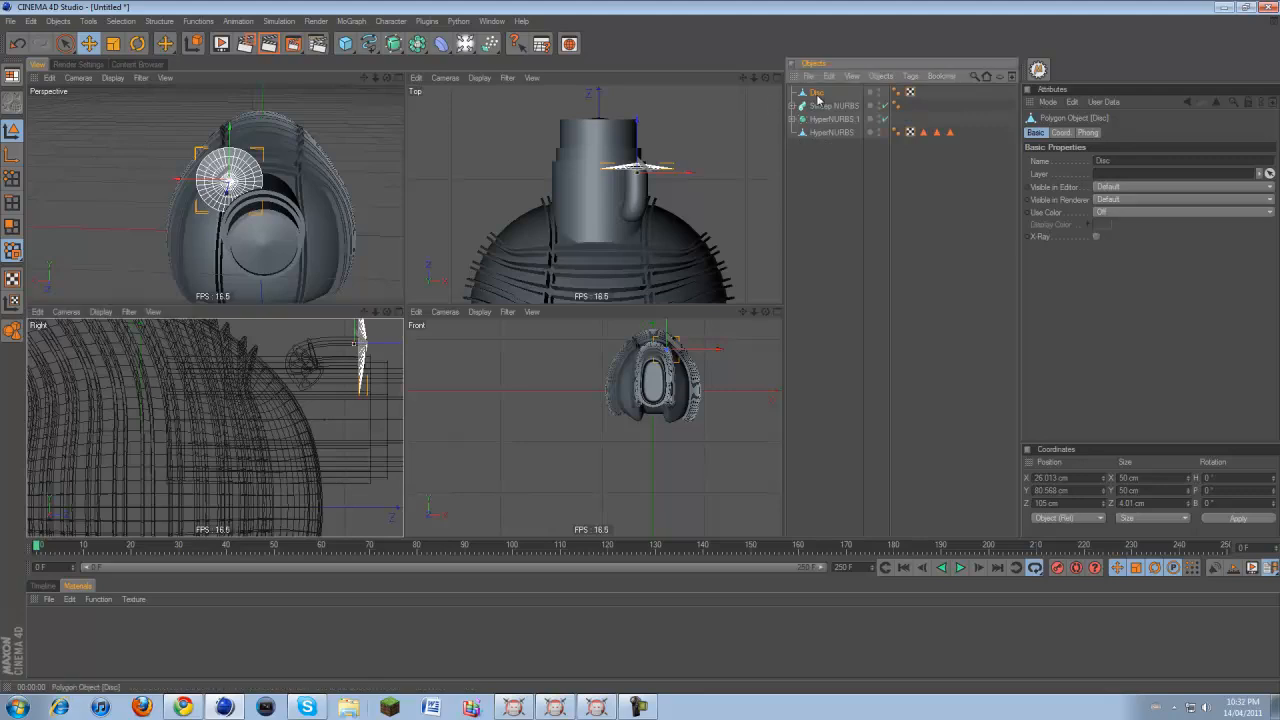
{"action": "left_click", "coordinate": [115, 45]}
{"action": "mouse_move", "coordinate": [311, 125]}
{"action": "left_mouse_down"}
{"action": "mouse_move", "coordinate": [383, 337]}
{"action": "mouse_move", "coordinate": [397, 296]}
{"action": "mouse_move", "coordinate": [311, 125]}
{"action": "left_mouse_up"}
{"action": "key", "text": "e"}
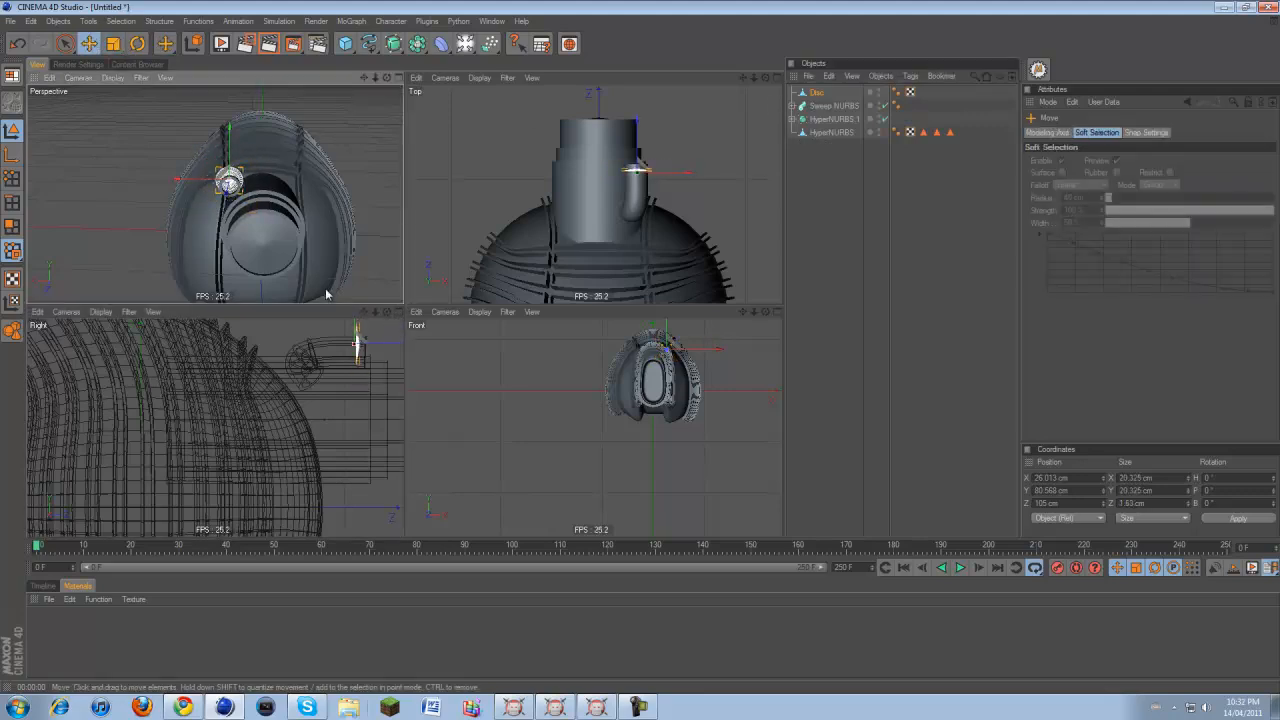
{"action": "left_click_drag", "start_coordinate": [358, 345], "coordinate": [369, 351]}
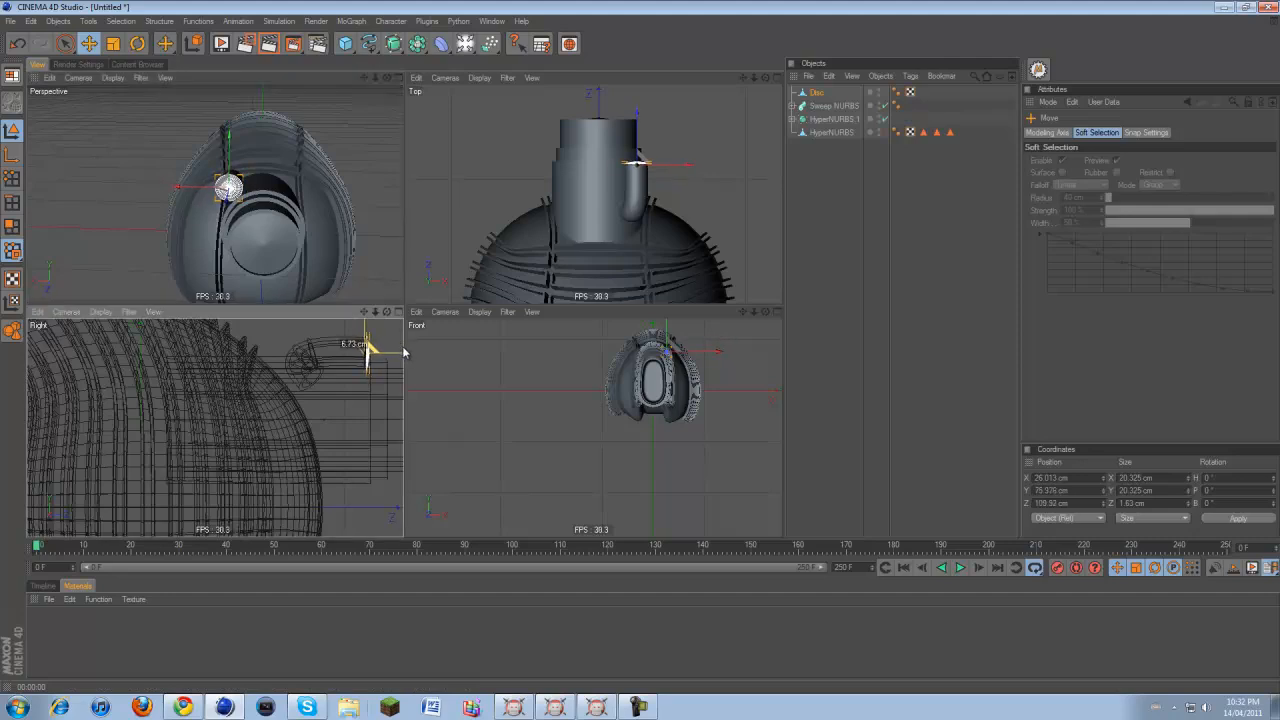
Shrink the copied disc to about 12.8 cm and fit it inside the tube opening at about X 25 cm, Z 108 cm
{"action": "scroll", "coordinate": [666, 163], "scroll_direction": "up", "scroll_amount": 5}
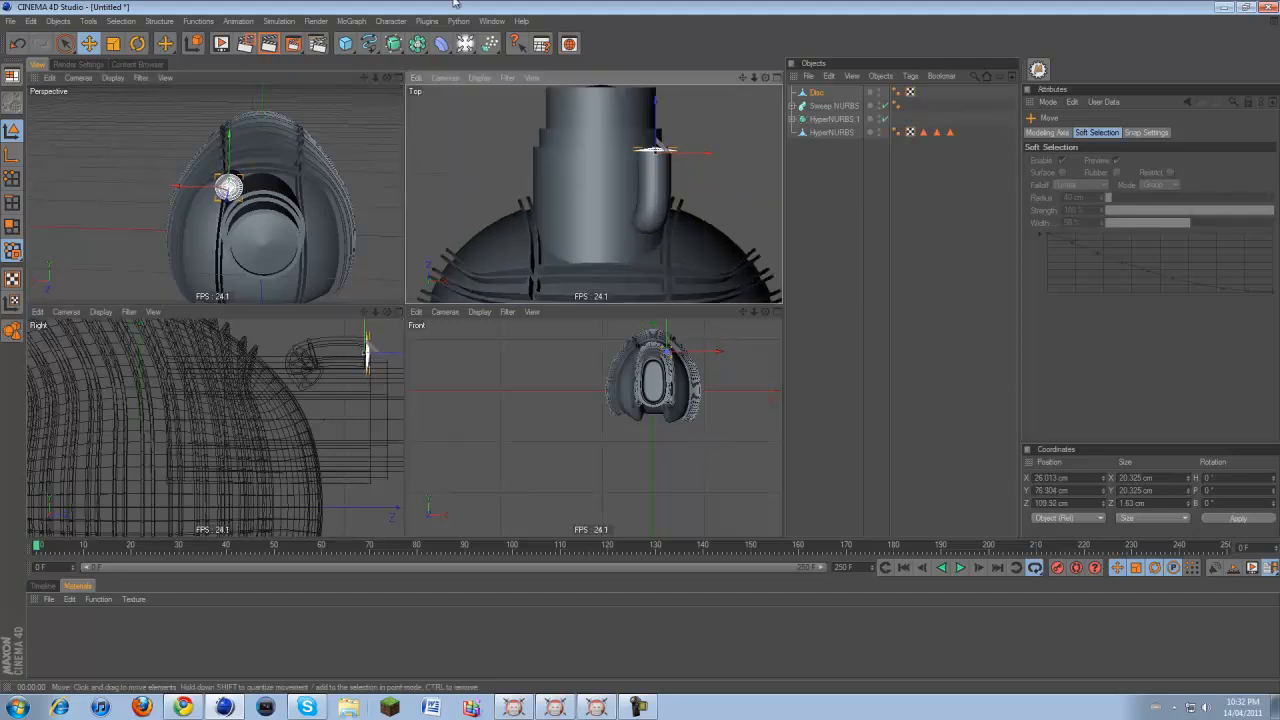
{"action": "left_click", "coordinate": [117, 42]}
{"action": "scroll", "coordinate": [277, 242], "scroll_direction": "up", "scroll_amount": 5}
{"action": "left_click_drag", "start_coordinate": [401, 303], "coordinate": [403, 302]}
{"action": "left_click", "coordinate": [88, 44]}
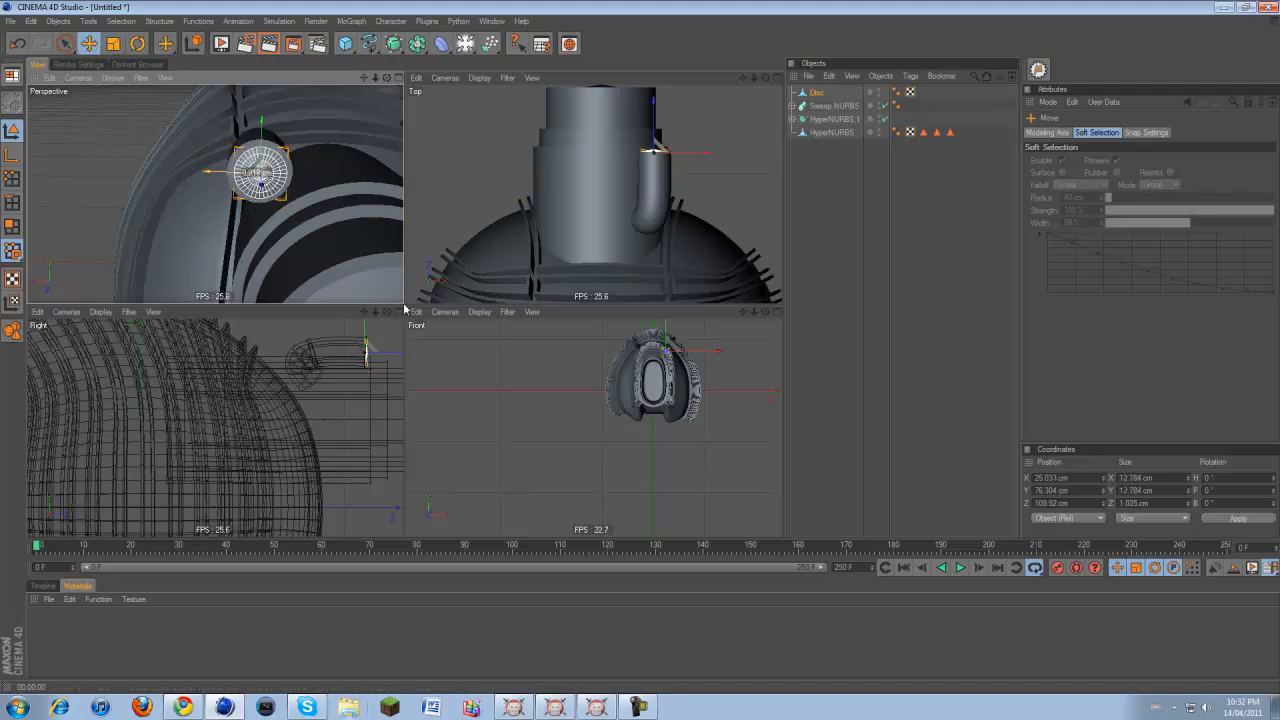
{"action": "left_click_drag", "start_coordinate": [653, 113], "coordinate": [641, 303]}
Examine the fitted disc, the curved tube and the ribbed body from several angles in the enlarged perspective view
{"action": "left_click", "coordinate": [398, 78]}
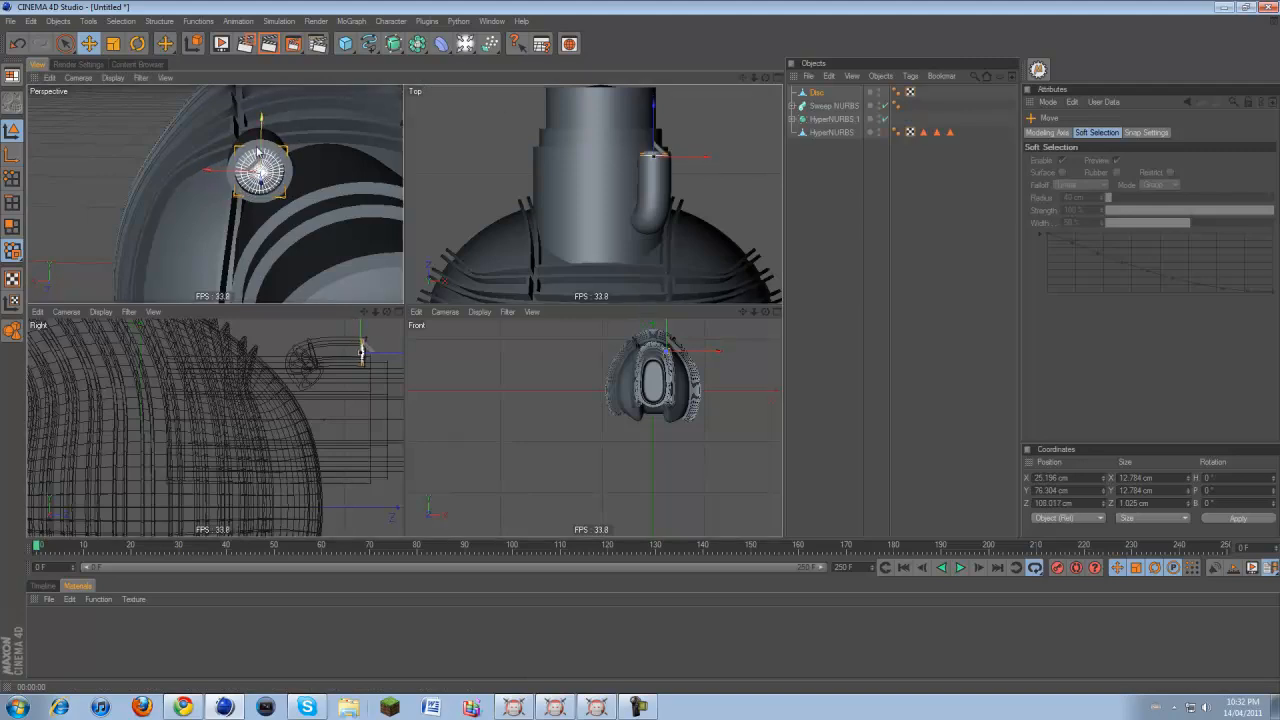
{"action": "scroll", "coordinate": [537, 150], "scroll_direction": "down", "scroll_amount": 5}
{"action": "left_click_drag", "start_coordinate": [766, 78], "coordinate": [465, 212]}
{"action": "left_click_drag", "start_coordinate": [741, 78], "coordinate": [640, 350]}
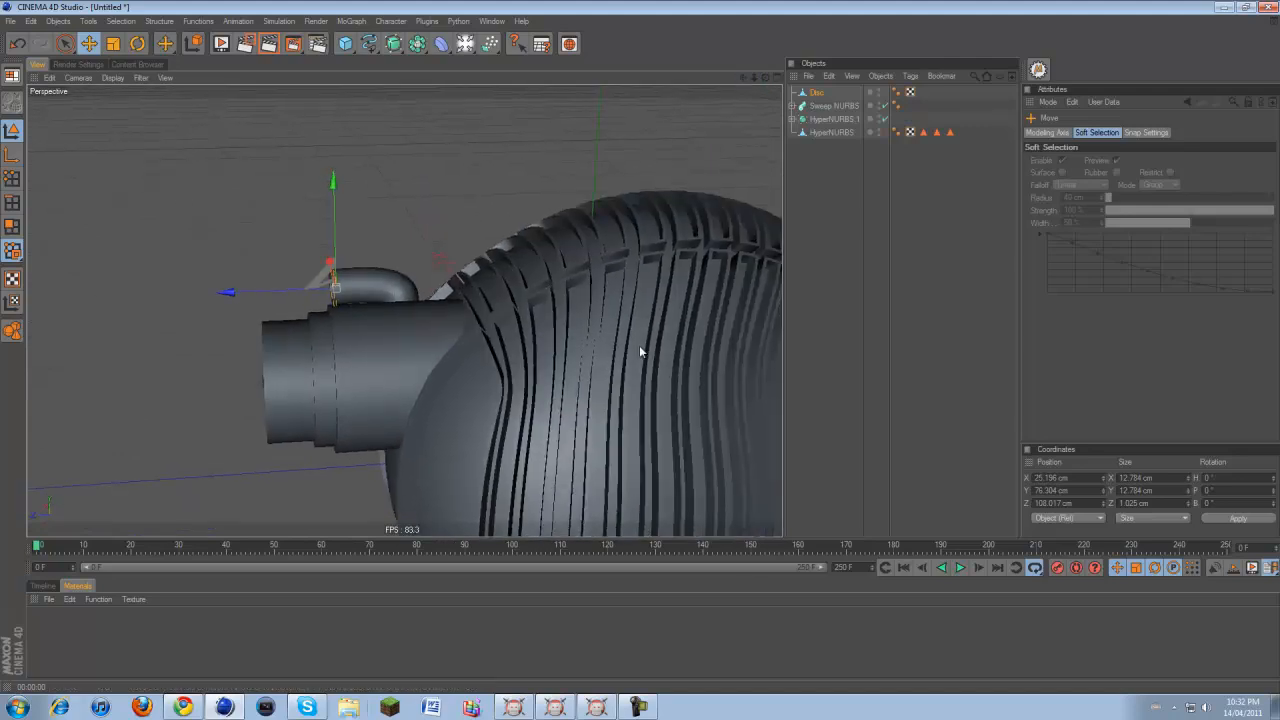
{"action": "left_click", "coordinate": [567, 199]}
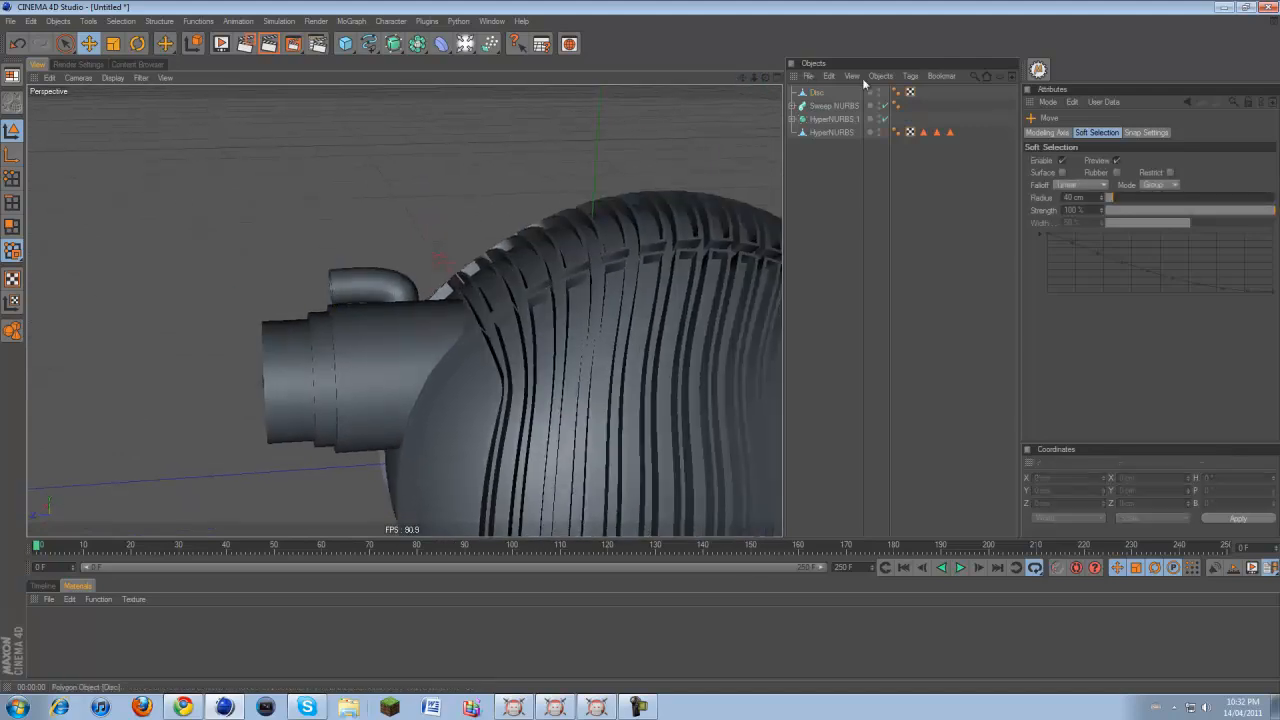
{"action": "scroll", "coordinate": [509, 117], "scroll_direction": "down", "scroll_amount": 2}
{"action": "left_click_drag", "start_coordinate": [741, 77], "coordinate": [598, 384]}
{"action": "scroll", "coordinate": [664, 135], "scroll_direction": "down", "scroll_amount": 1}
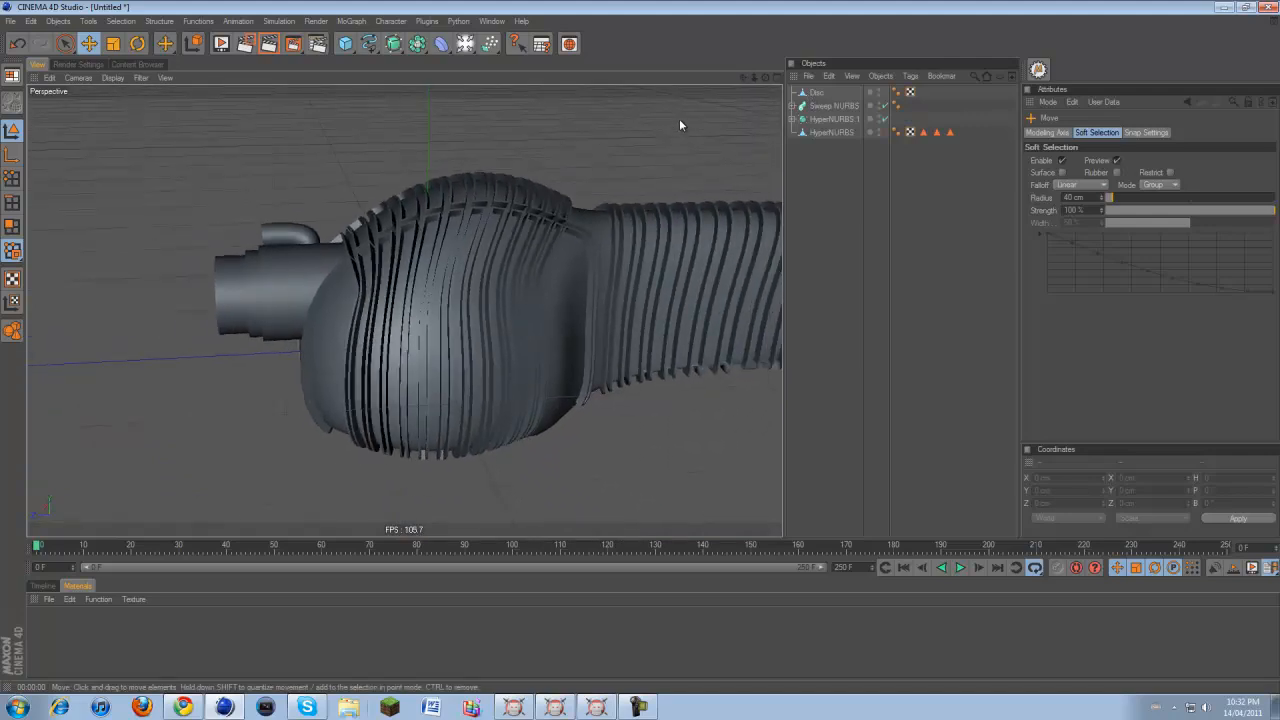
{"action": "left_click_drag", "start_coordinate": [762, 77], "coordinate": [531, 309]}
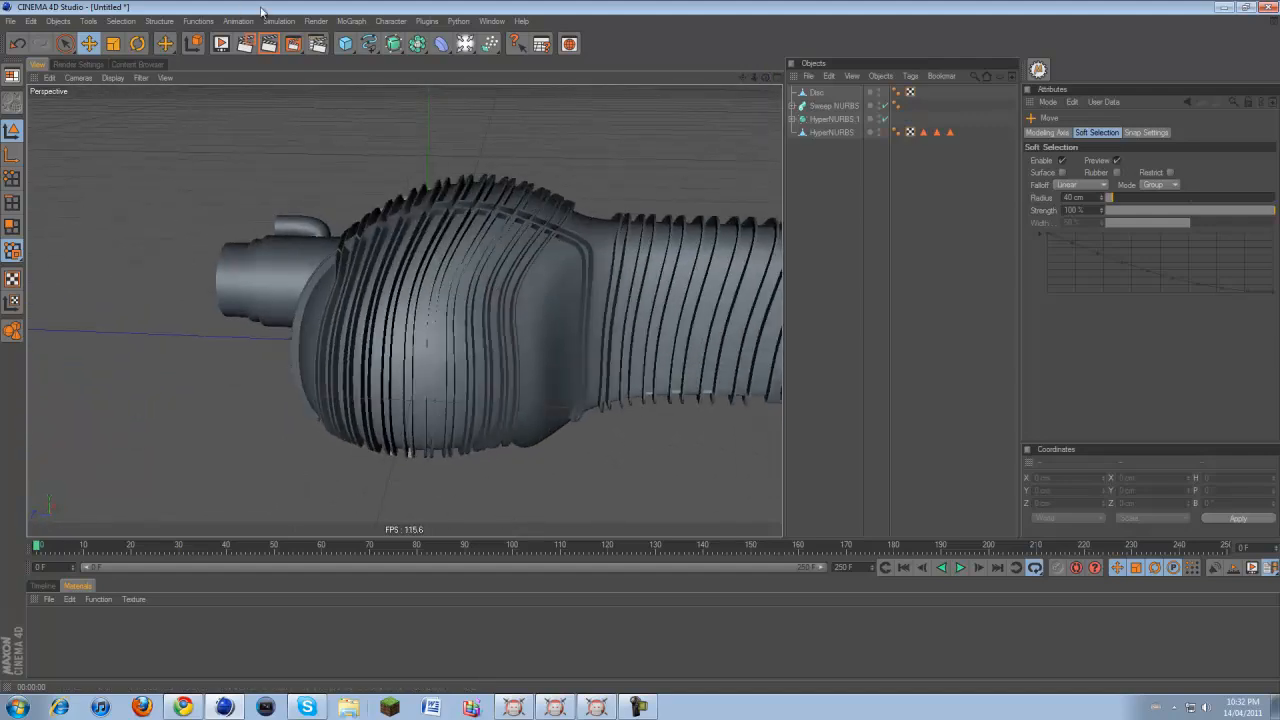
Add a cylinder with +X orientation and a height of 120 cm
{"action": "left_click", "coordinate": [345, 44]}
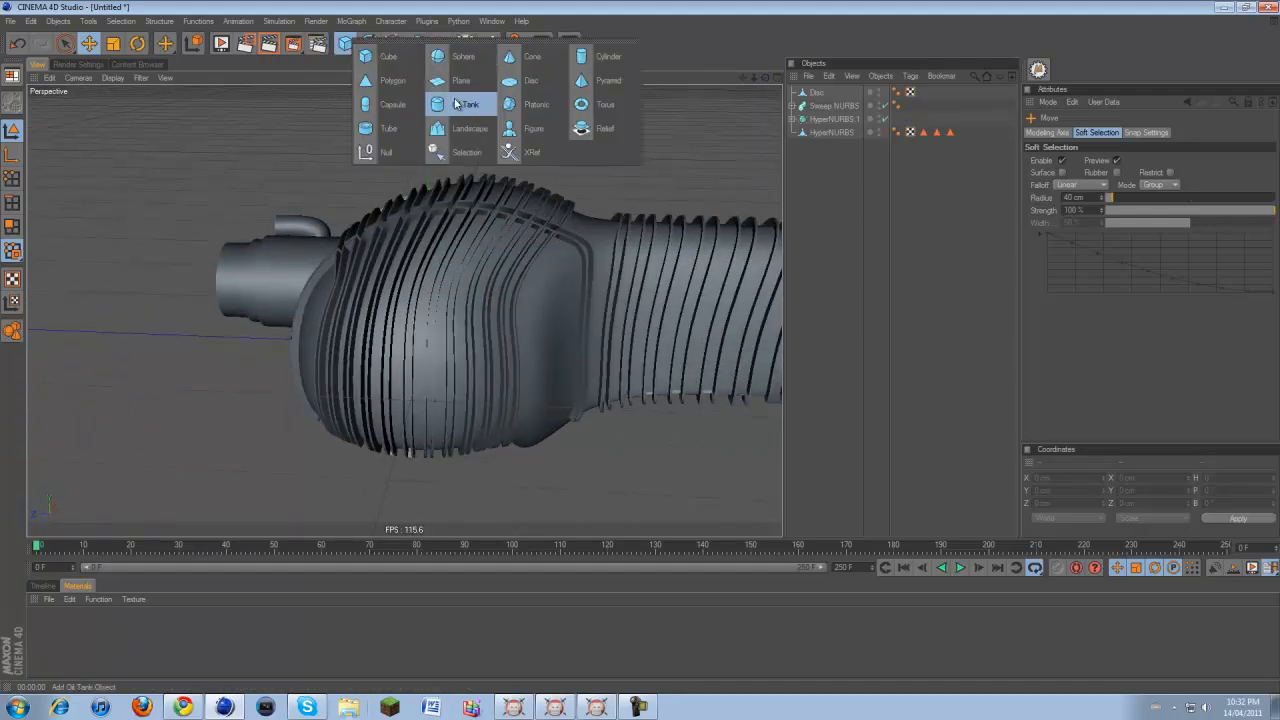
{"action": "left_click", "coordinate": [590, 57]}
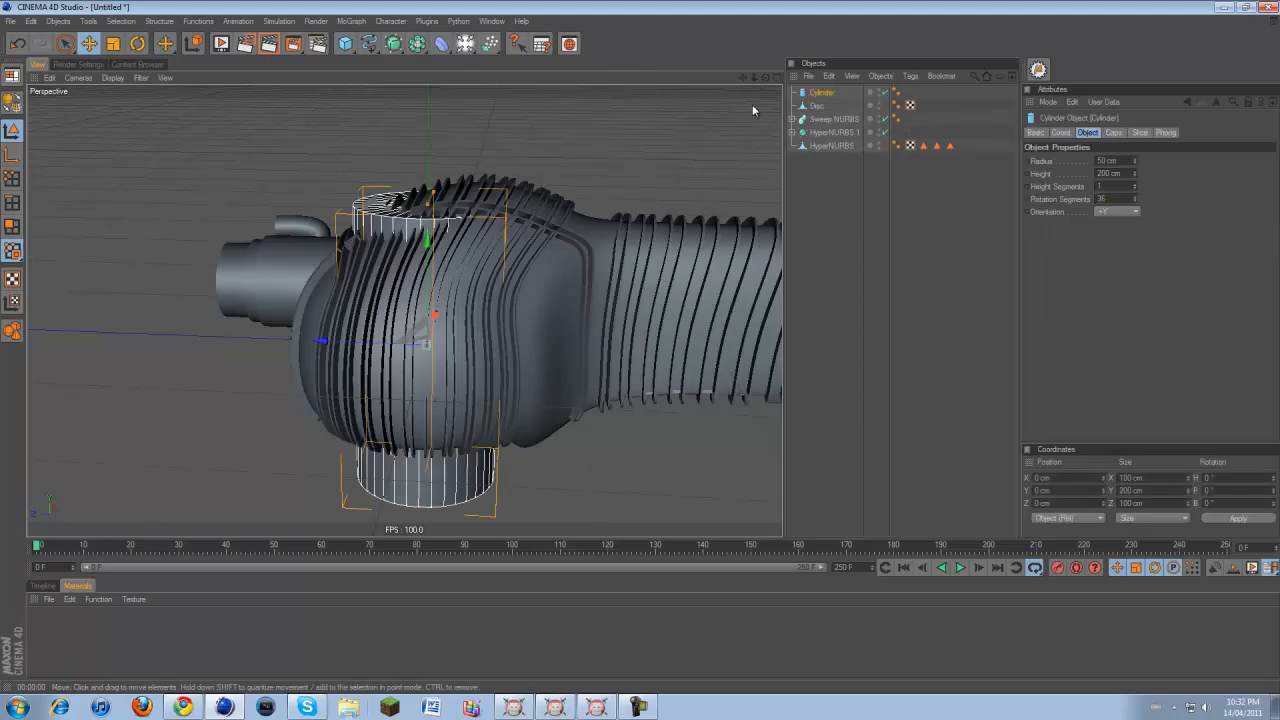
{"action": "left_click", "coordinate": [1115, 213]}
{"action": "left_click", "coordinate": [1113, 223]}
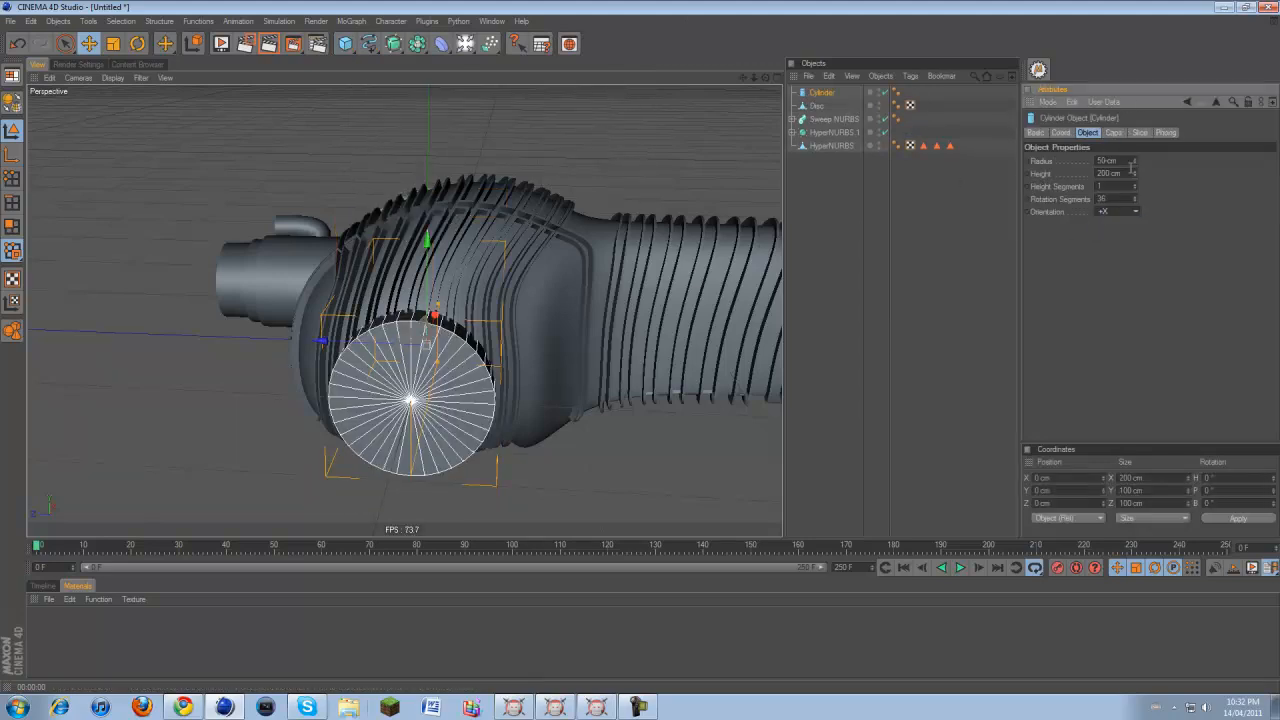
{"action": "left_click", "coordinate": [1128, 173]}
{"action": "type", "text": "120"}
{"action": "key", "text": "Return"}
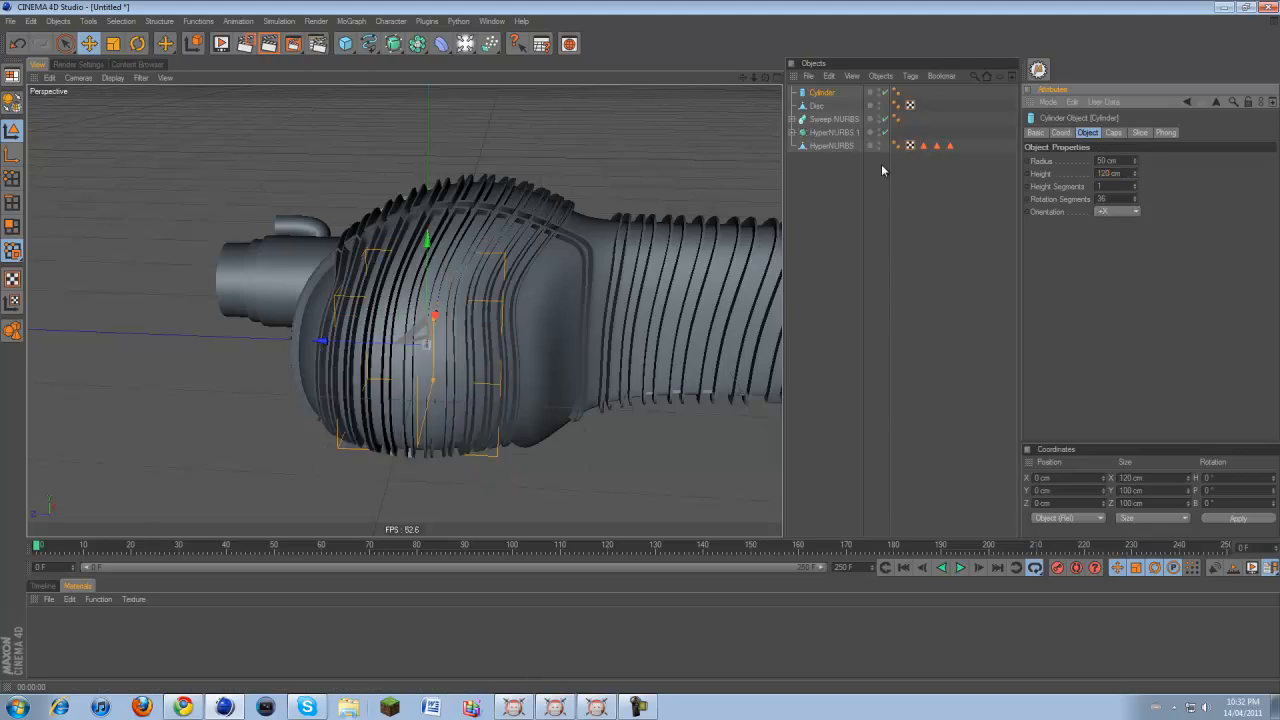
Move the cylinder out beside the rear of the rounded ribbed body, to about X -74 cm, Z -96 cm
{"action": "left_click_drag", "start_coordinate": [606, 349], "coordinate": [644, 344], "text": "alt"}
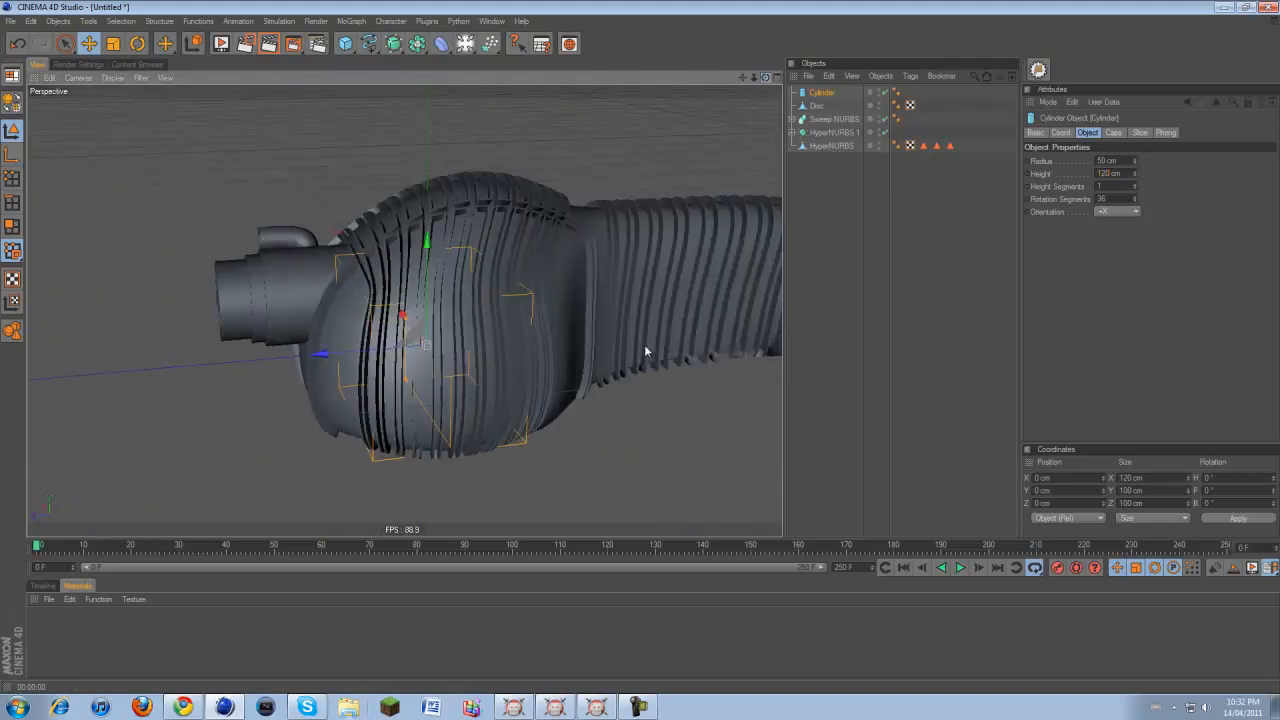
{"action": "left_click_drag", "start_coordinate": [403, 317], "coordinate": [636, 353]}
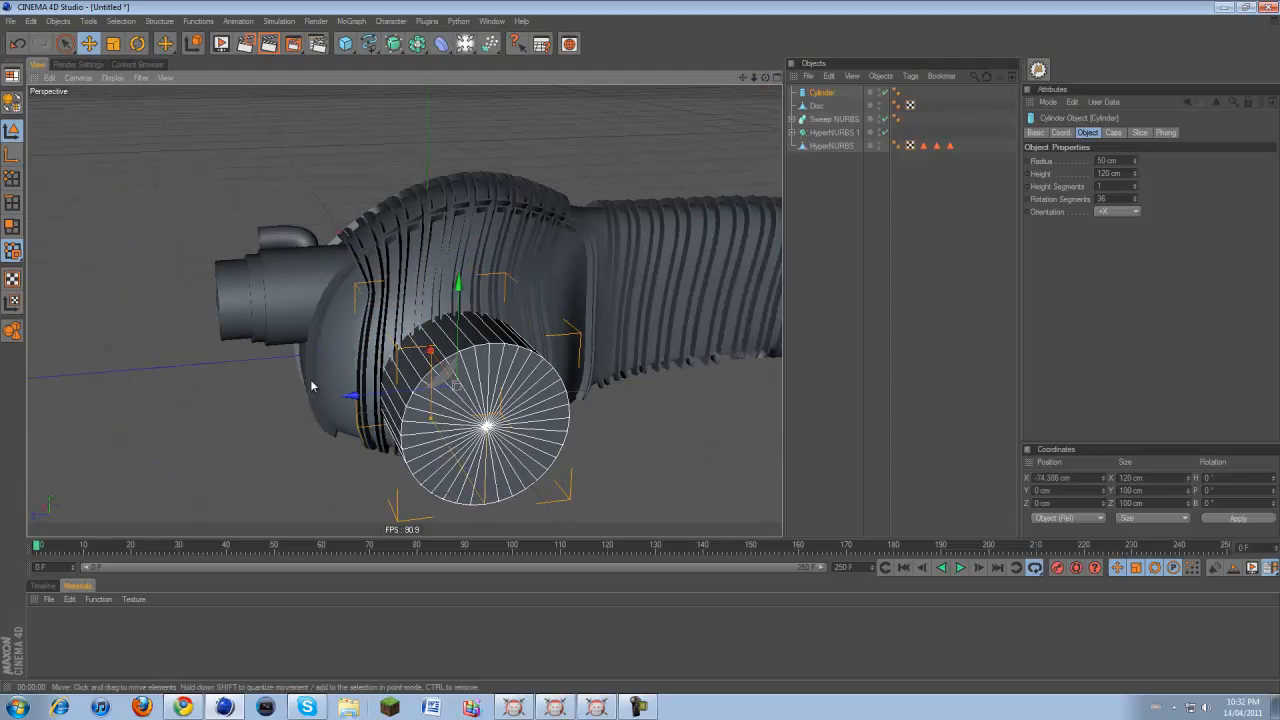
{"action": "left_click_drag", "start_coordinate": [352, 398], "coordinate": [497, 381]}
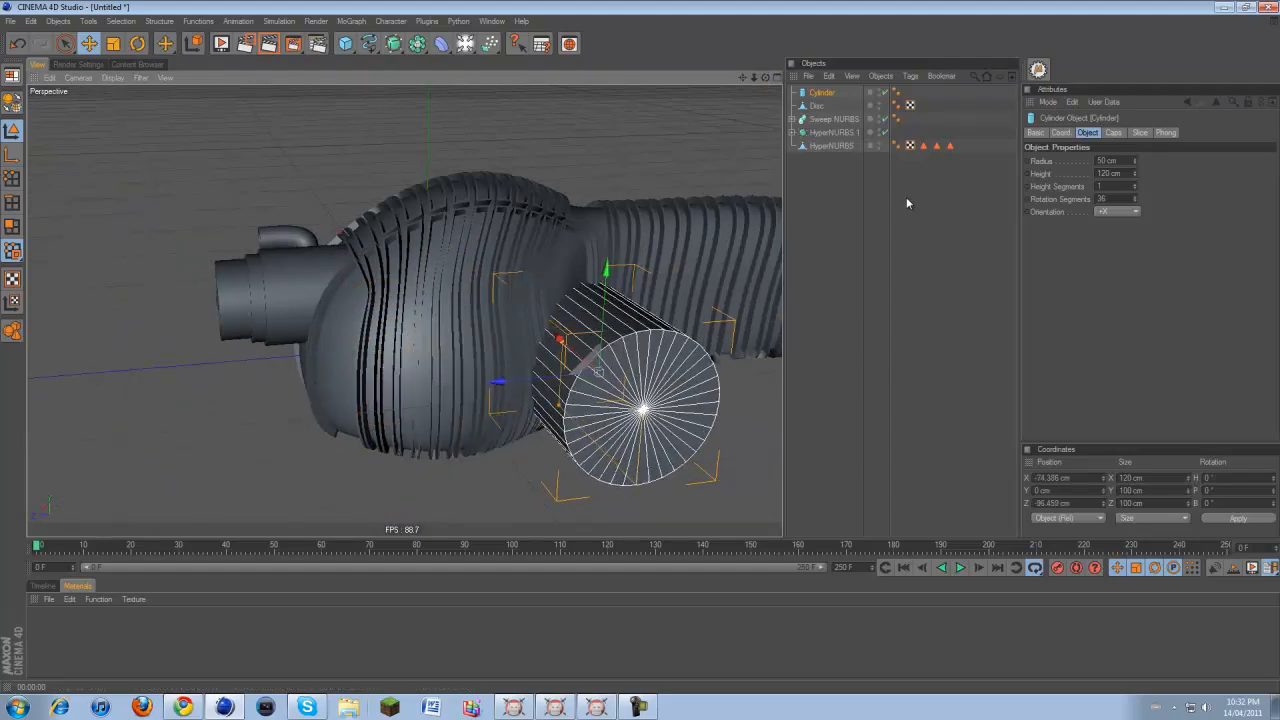
Try cylinder radii of 10 cm and 20 cm, and settle on 15 cm
{"action": "double_click", "coordinate": [1128, 160]}
{"action": "type", "text": "10"}
{"action": "key", "text": "Return"}
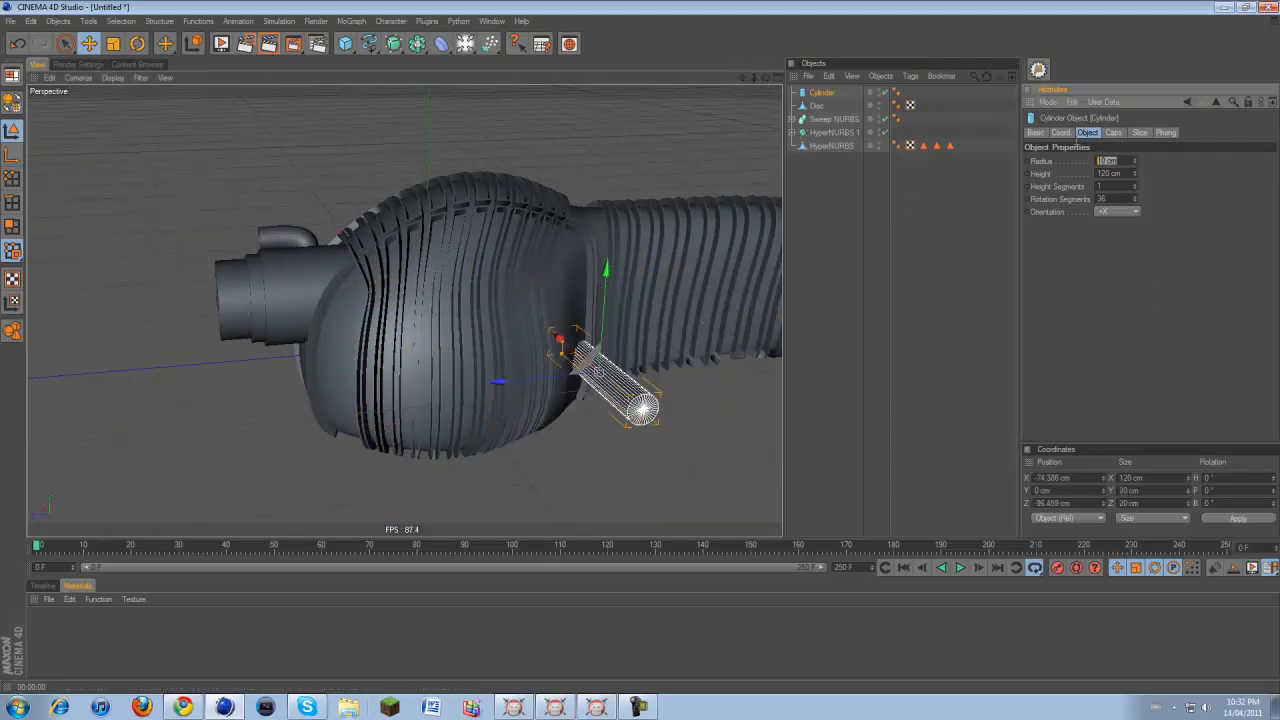
{"action": "key", "text": "Return"}
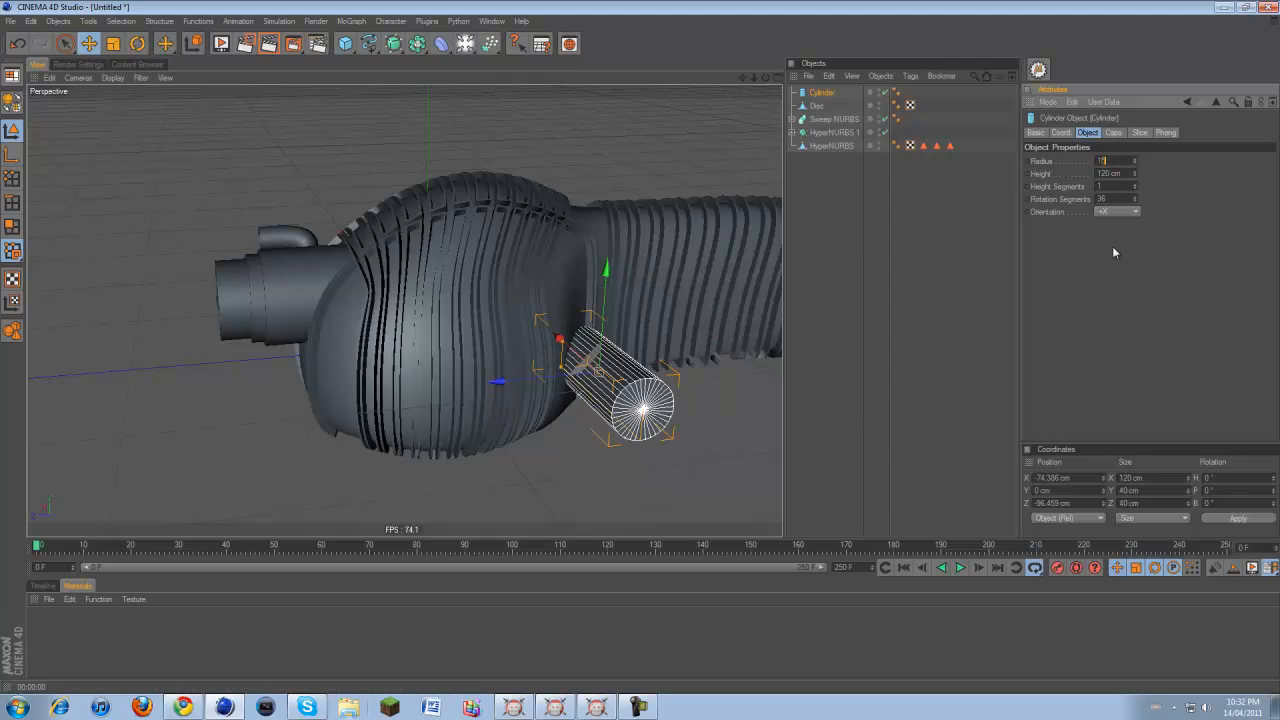
{"action": "key", "text": "Return"}
Raise the cylinder and push it into the body's rear side recess, at about X -7 cm, Y 36 cm, Z -80 cm
{"action": "left_click_drag", "start_coordinate": [649, 358], "coordinate": [614, 385], "text": "alt"}
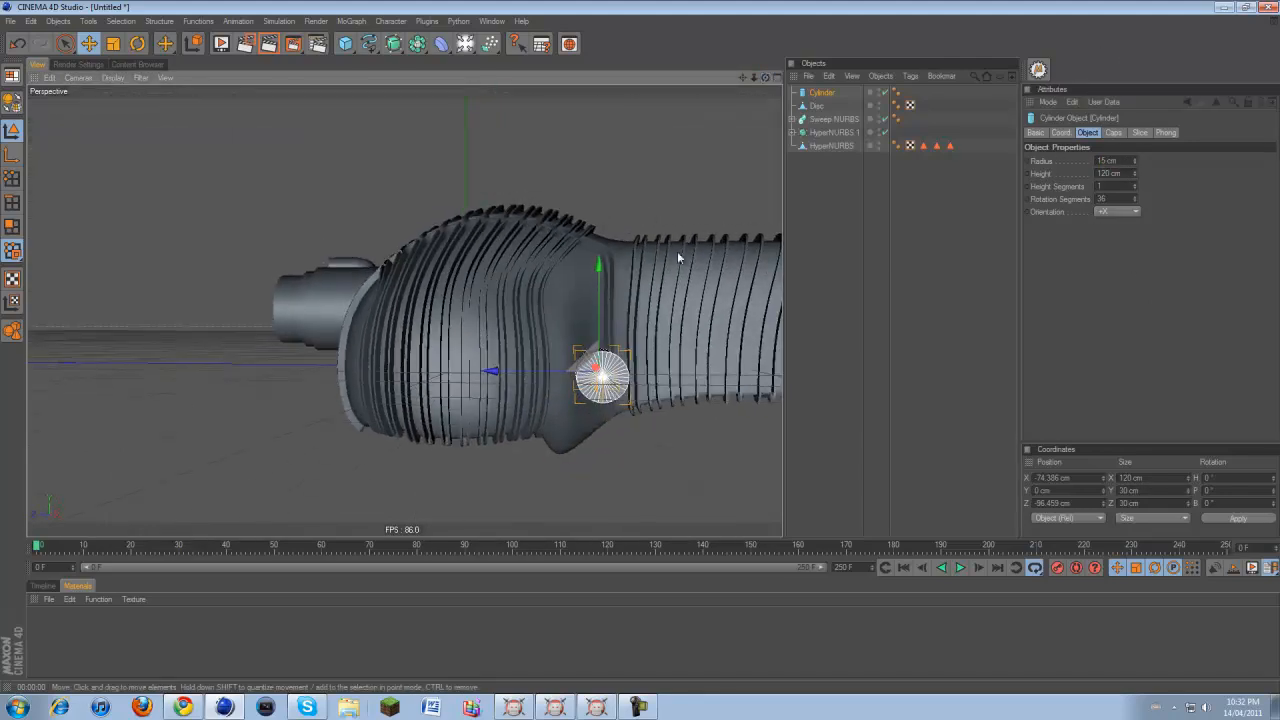
{"action": "left_click_drag", "start_coordinate": [601, 296], "coordinate": [601, 238]}
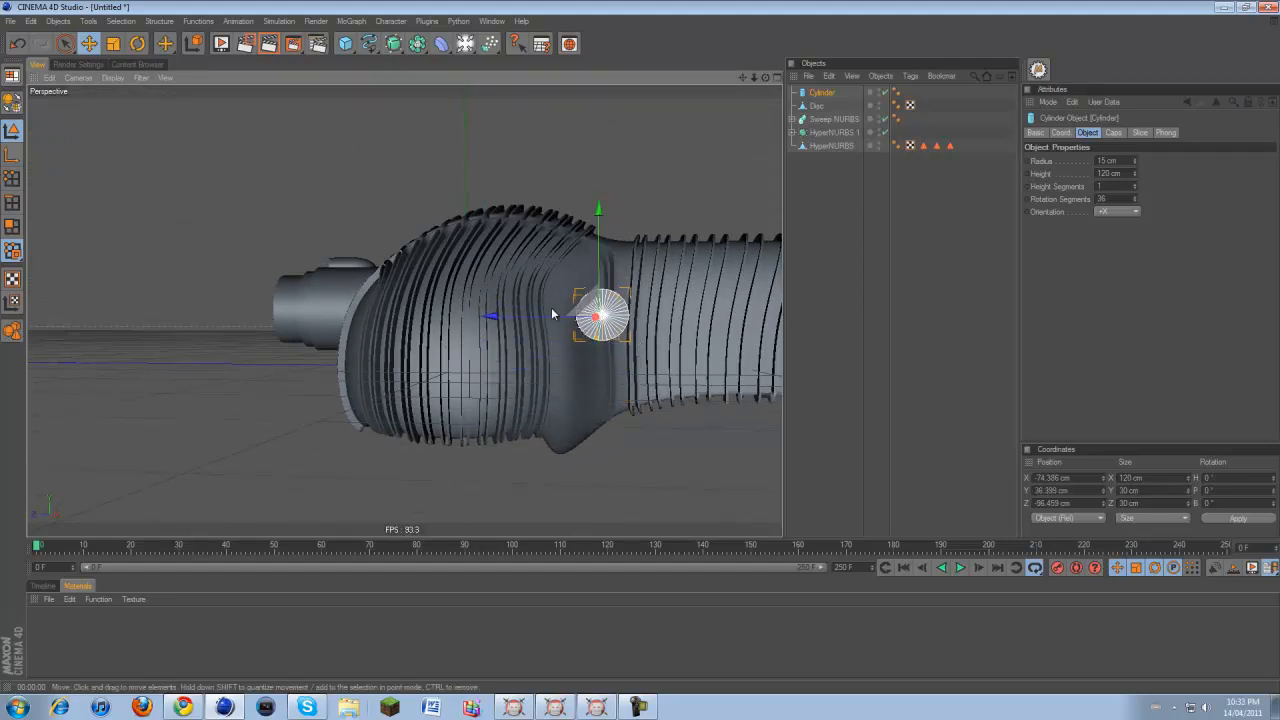
{"action": "left_click_drag", "start_coordinate": [553, 314], "coordinate": [524, 314]}
{"action": "scroll", "coordinate": [642, 352], "scroll_direction": "up", "scroll_amount": 3}
{"action": "left_click_drag", "start_coordinate": [766, 77], "coordinate": [640, 352]}
{"action": "left_click_drag", "start_coordinate": [700, 311], "coordinate": [642, 349]}
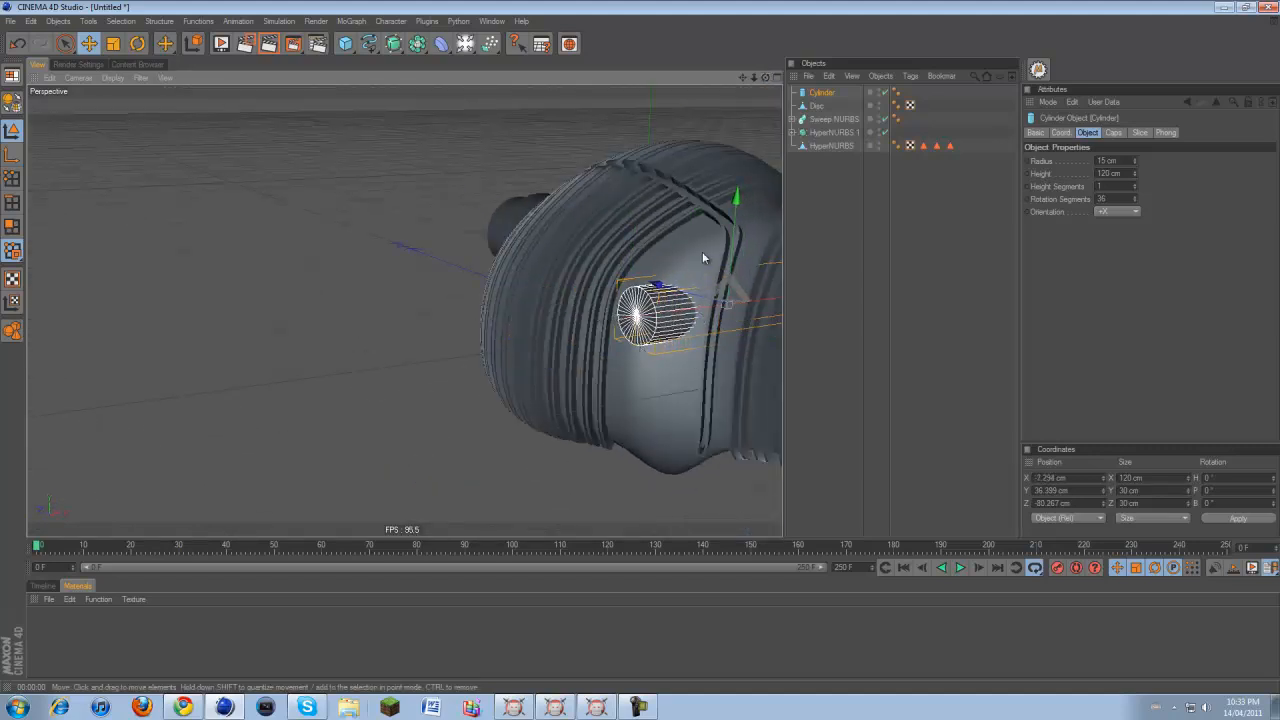
Raise the cylinder to about Y 44 cm in the body's side recess and set its rotation segments to 50
{"action": "left_click_drag", "start_coordinate": [736, 200], "coordinate": [641, 340]}
{"action": "left_click_drag", "start_coordinate": [758, 289], "coordinate": [595, 352]}
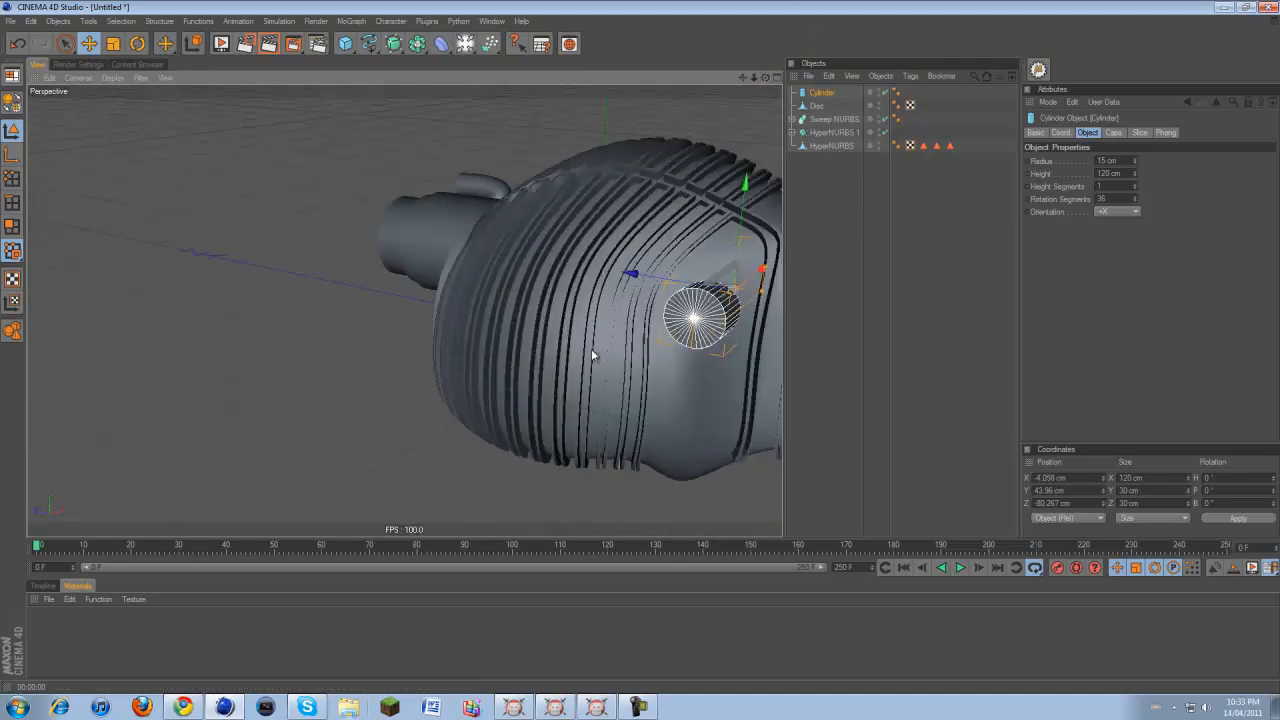
{"action": "left_click_drag", "start_coordinate": [660, 300], "coordinate": [777, 287], "text": "alt"}
{"action": "left_click_drag", "start_coordinate": [743, 77], "coordinate": [705, 75]}
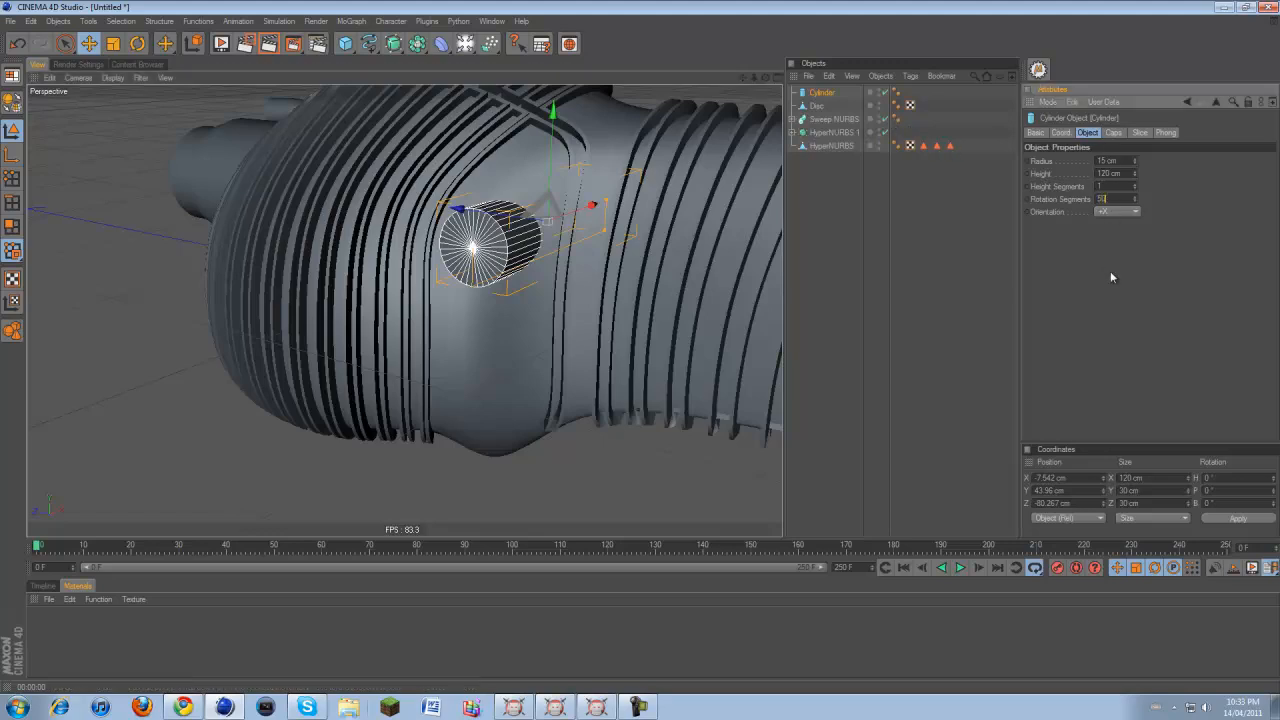
Make the cylinder editable and select the polygons of its exposed end cap
{"action": "left_click", "coordinate": [12, 103]}
{"action": "left_click", "coordinate": [12, 226]}
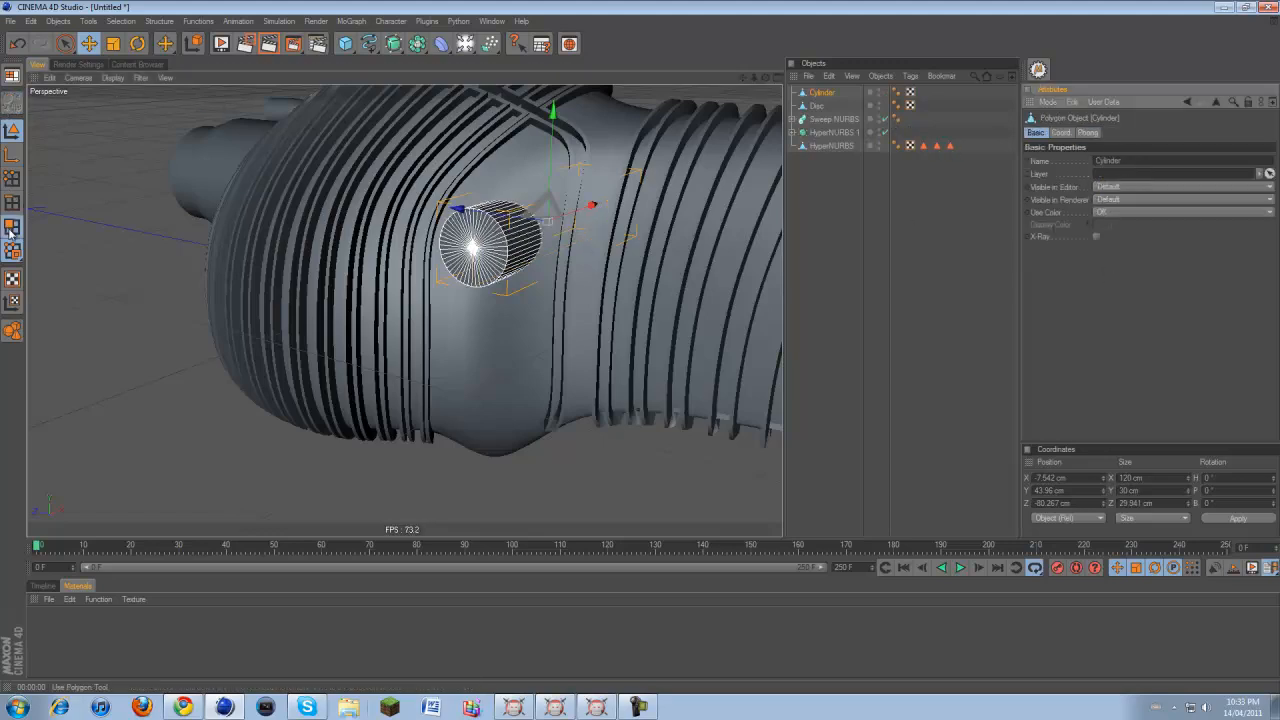
{"action": "right_click", "coordinate": [631, 436]}
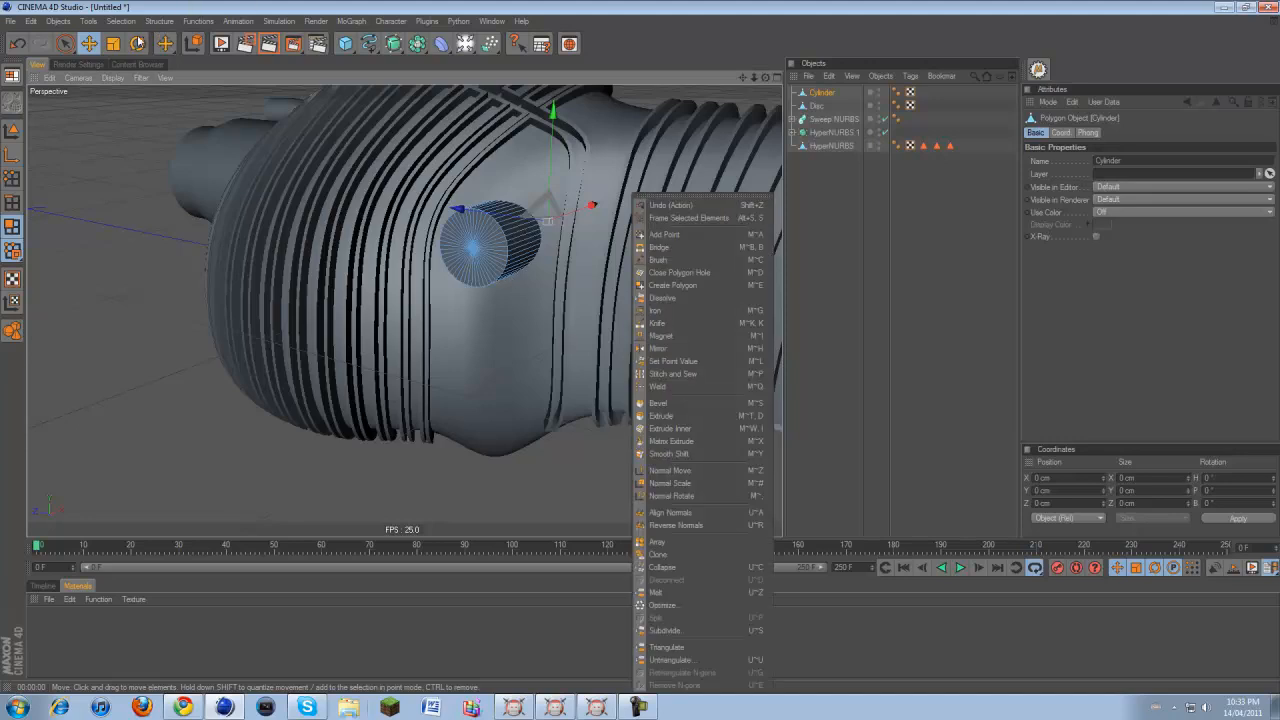
{"action": "left_click", "coordinate": [65, 43]}
{"action": "left_click", "coordinate": [475, 252]}
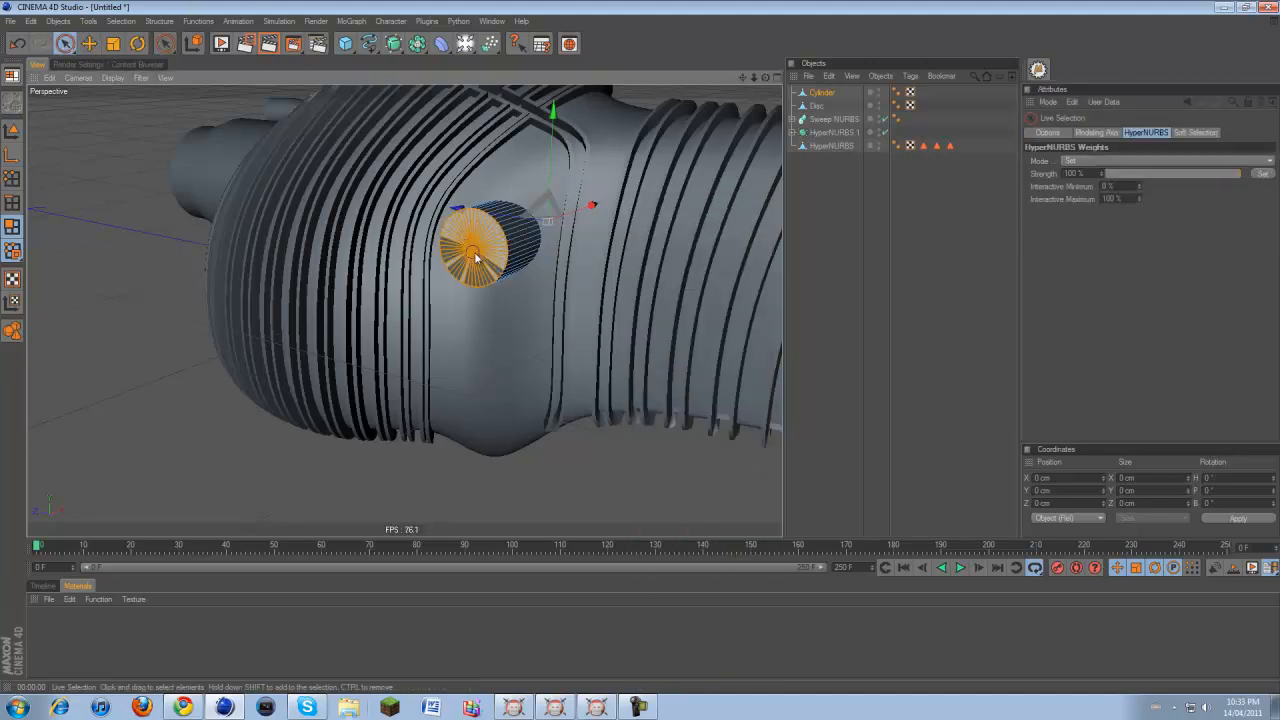
Select a few side polygons of the cylinder and enable the Surface option with the soft selection preview on
{"action": "left_click", "coordinate": [1195, 132]}
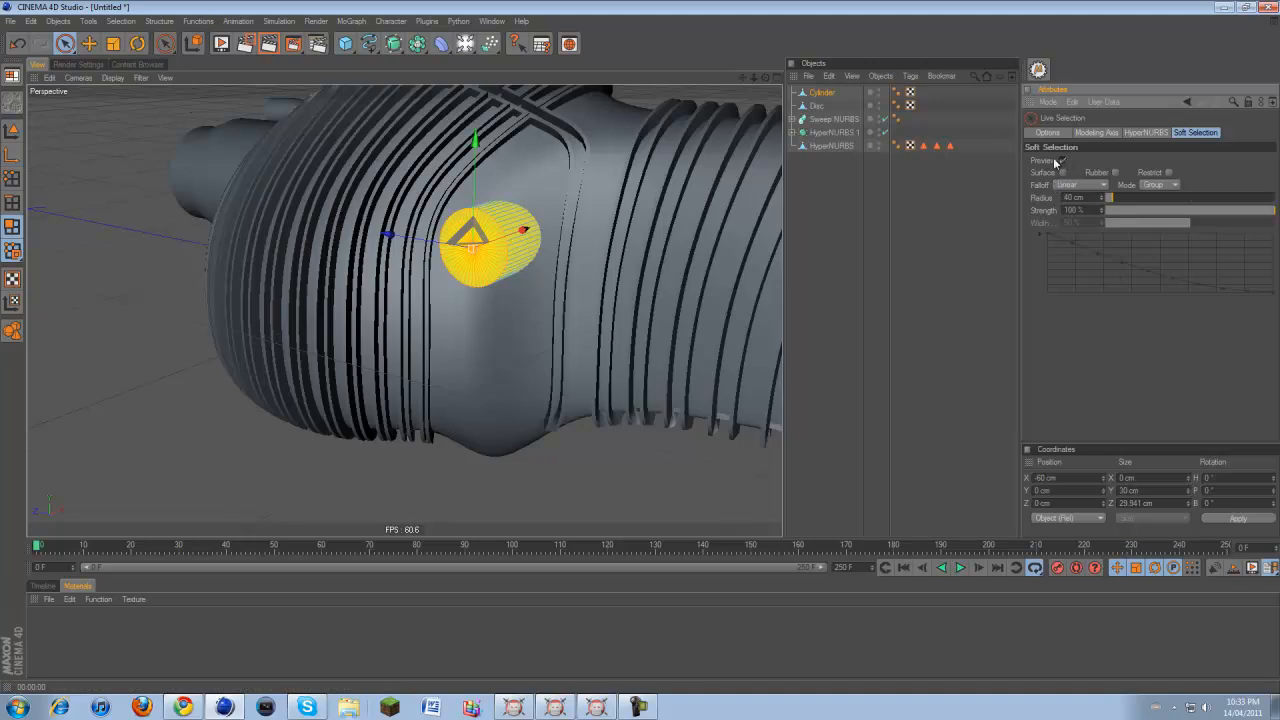
{"action": "left_click", "coordinate": [532, 368]}
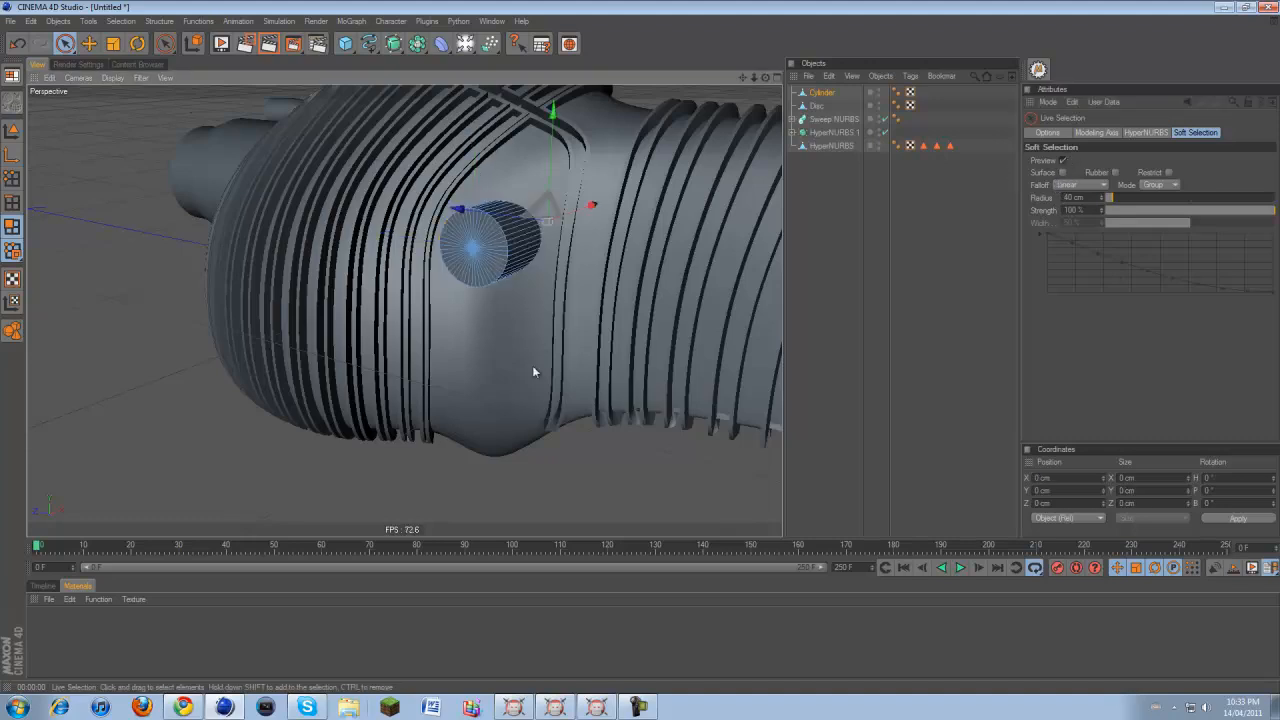
{"action": "left_click", "coordinate": [527, 254]}
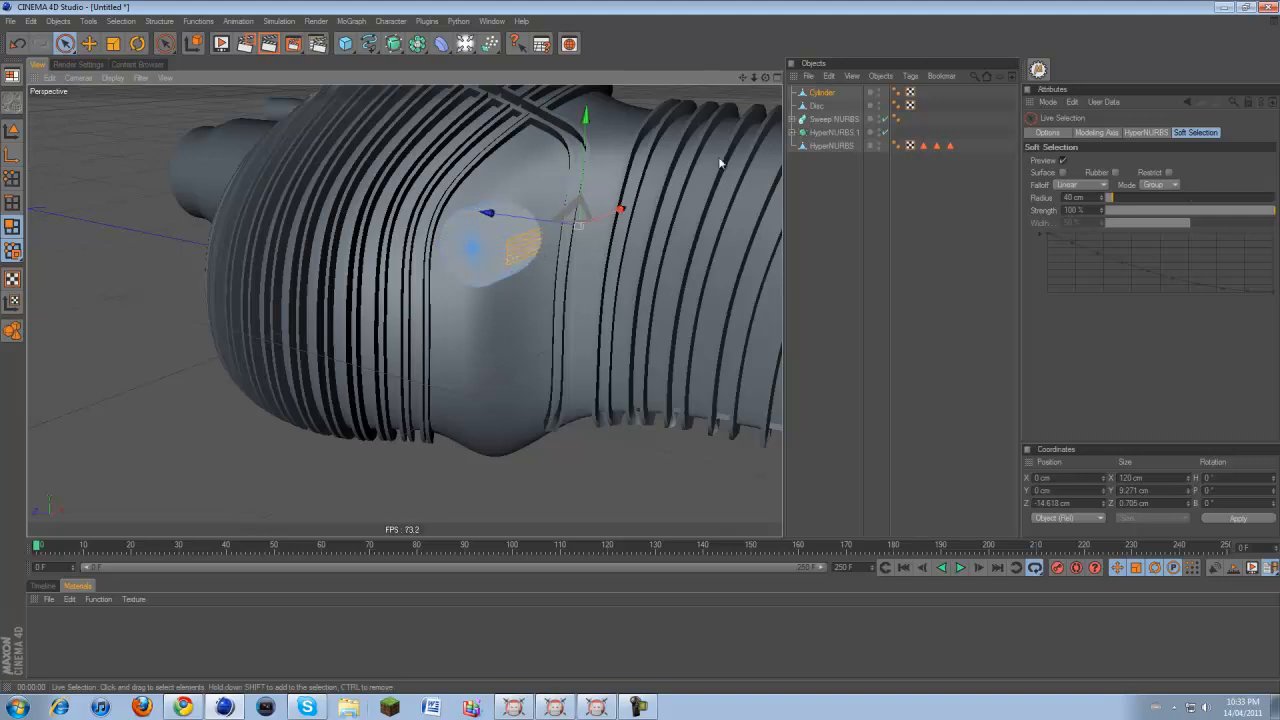
{"action": "left_click", "coordinate": [1062, 160]}
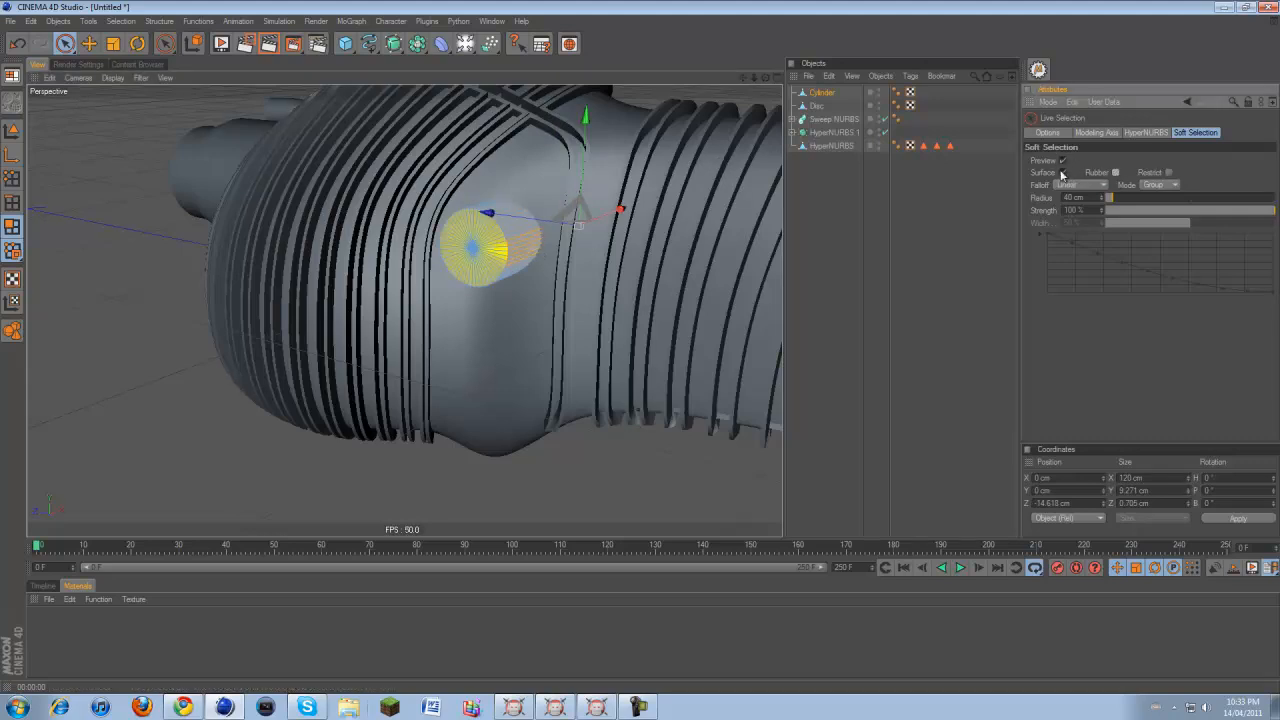
{"action": "left_click", "coordinate": [1062, 172]}
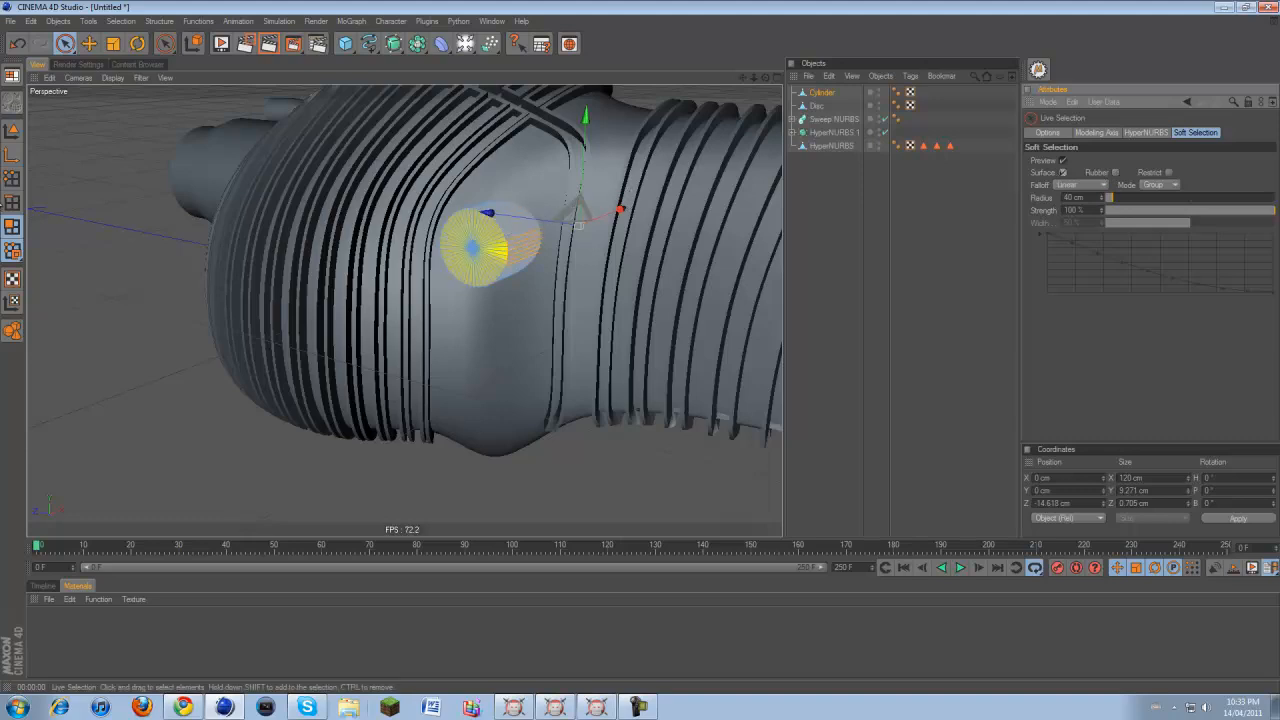
Try picking the cylinder's polygons with the Move tool, using a soft selection radius of 100 cm
{"action": "left_click", "coordinate": [89, 46]}
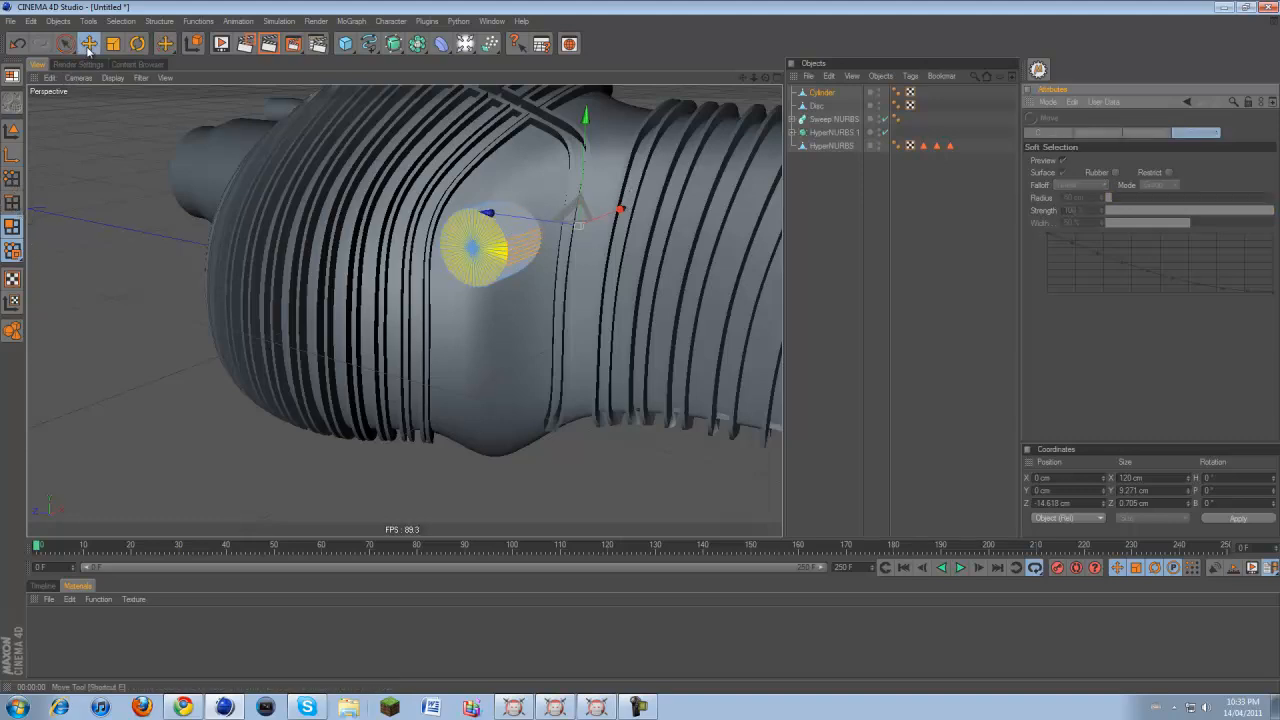
{"action": "left_click_drag", "start_coordinate": [532, 240], "coordinate": [517, 263]}
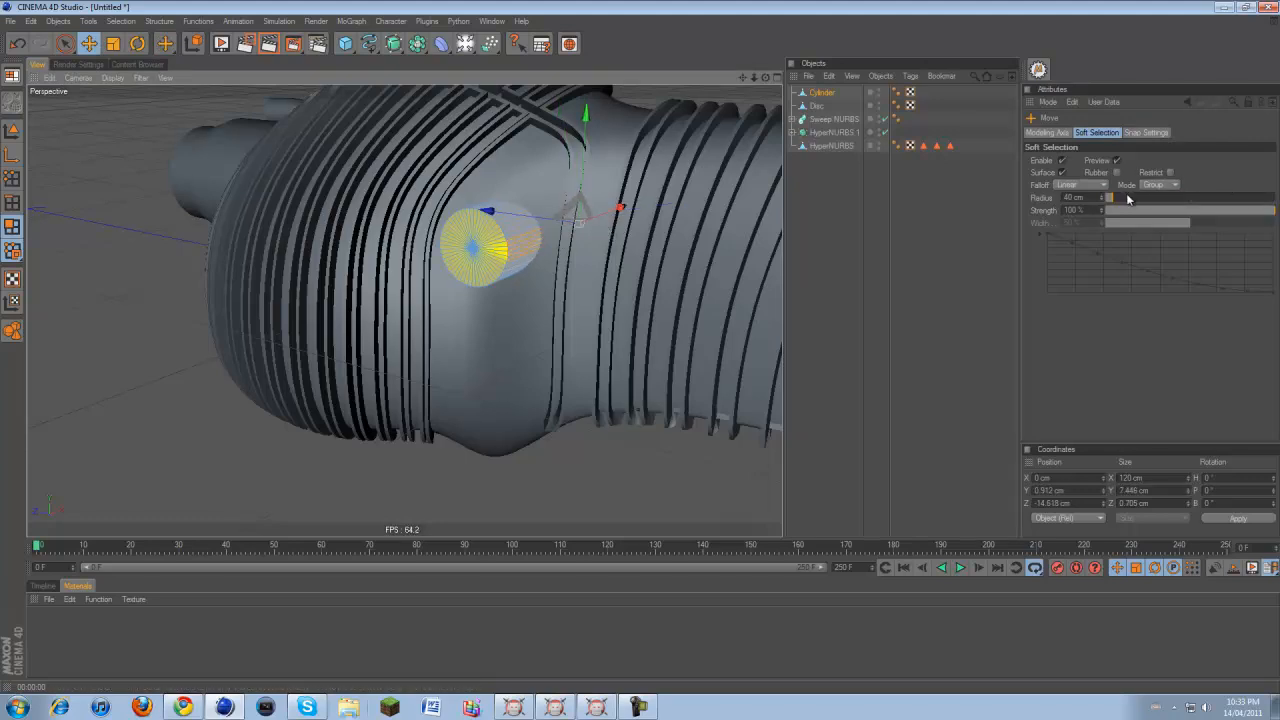
{"action": "left_click", "coordinate": [1119, 161]}
{"action": "left_click", "coordinate": [1119, 161]}
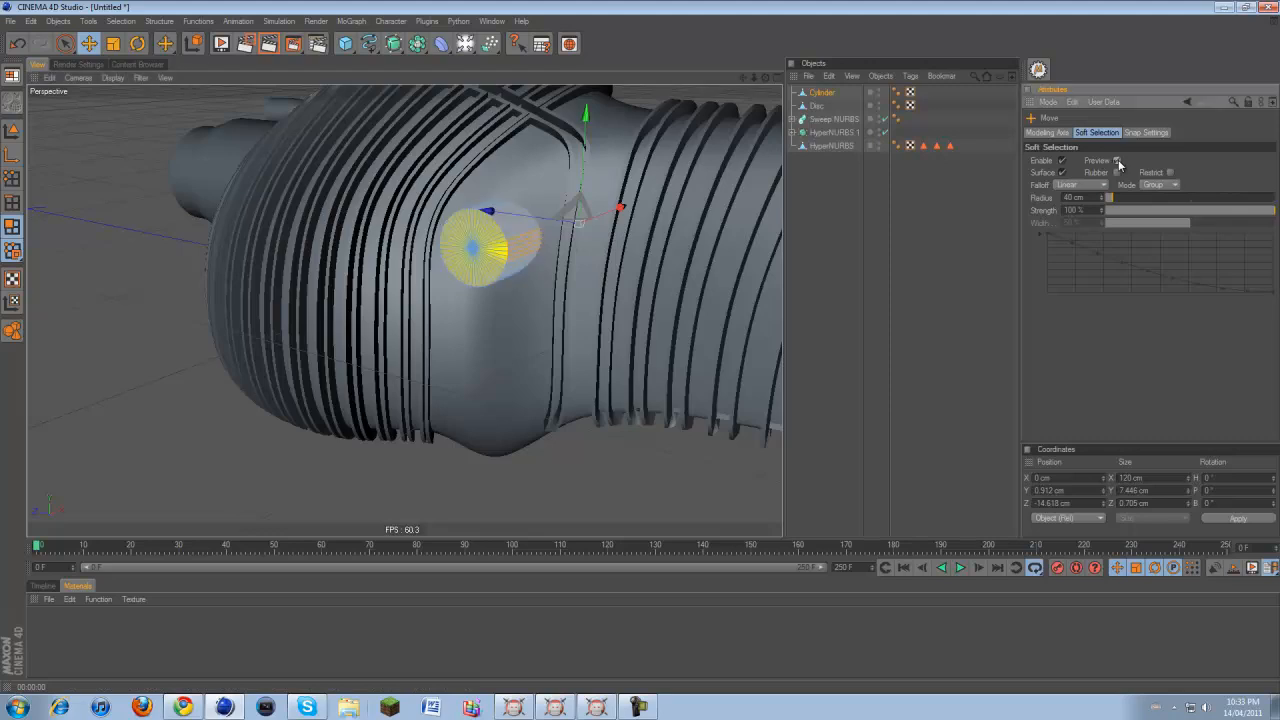
{"action": "left_click", "coordinate": [1062, 173]}
{"action": "left_click", "coordinate": [1062, 173]}
{"action": "left_click_drag", "start_coordinate": [1100, 197], "coordinate": [1103, 199]}
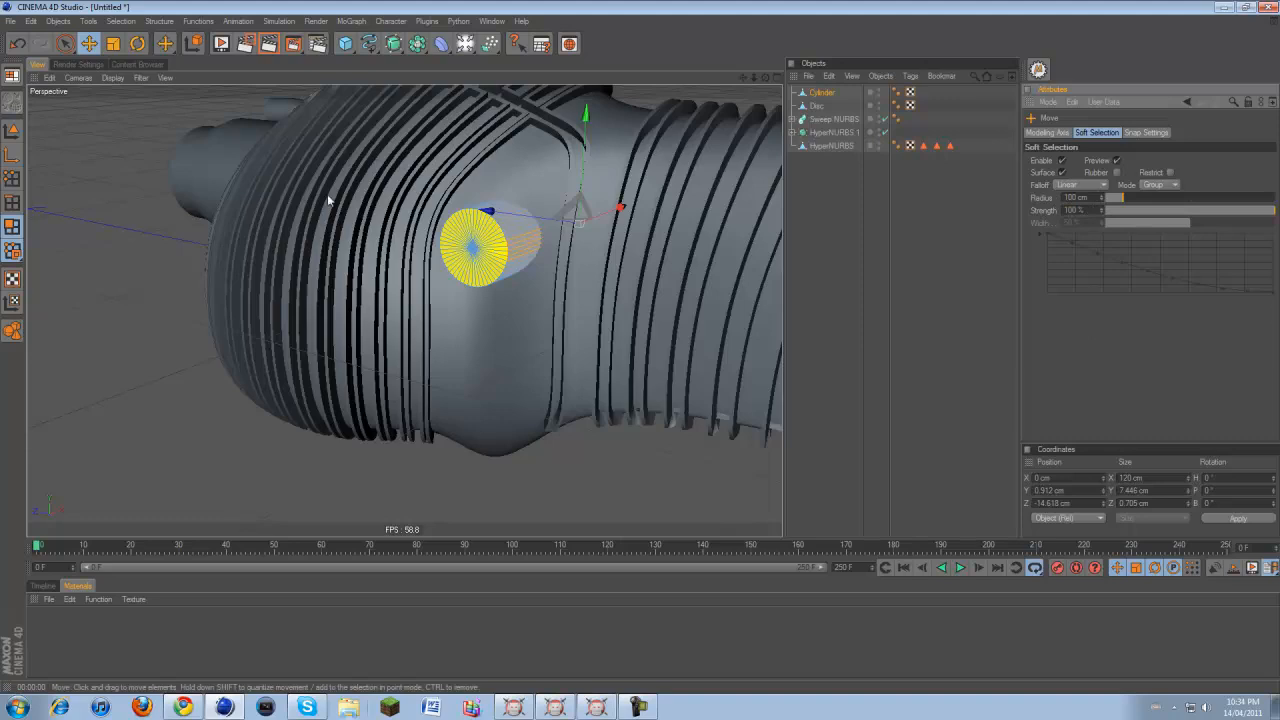
{"action": "left_click", "coordinate": [521, 240]}
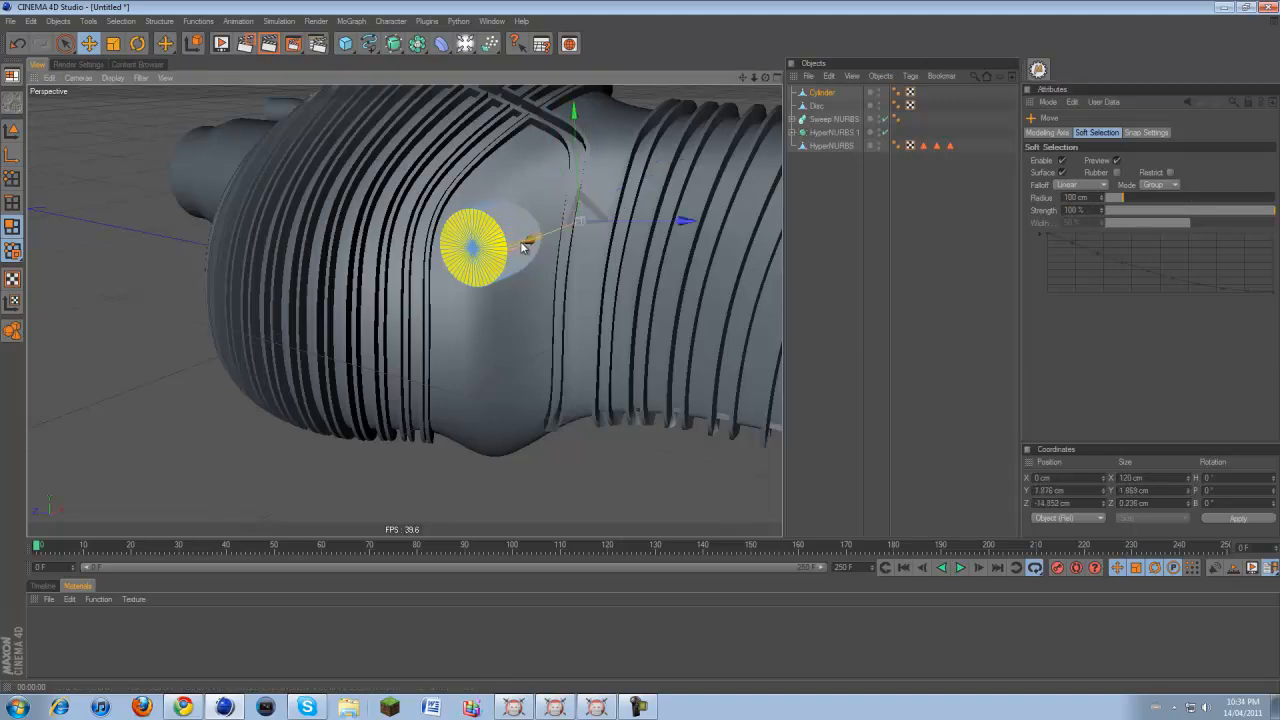
{"action": "left_click", "coordinate": [517, 254], "text": "shift"}
{"action": "left_click", "coordinate": [503, 240], "text": "shift"}
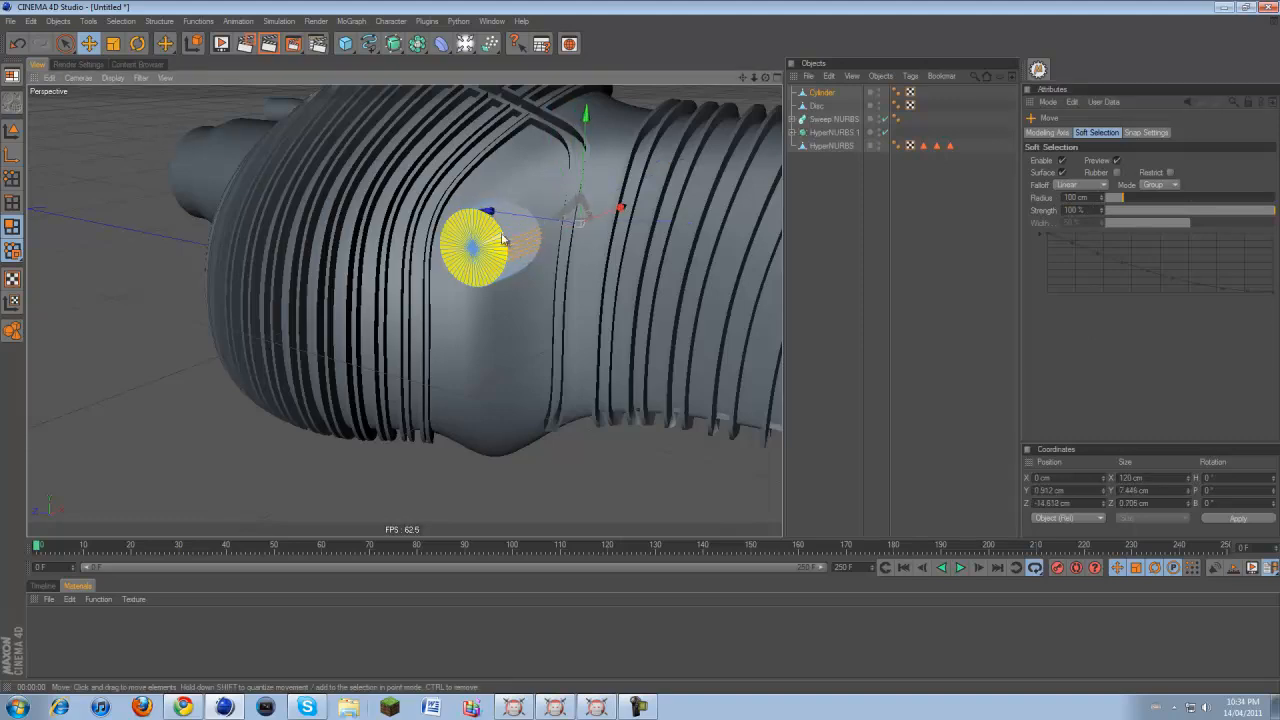
Optimize the cylinder's polygons, unused points and points with a tolerance of 0.01 cm
{"action": "left_click", "coordinate": [11, 180]}
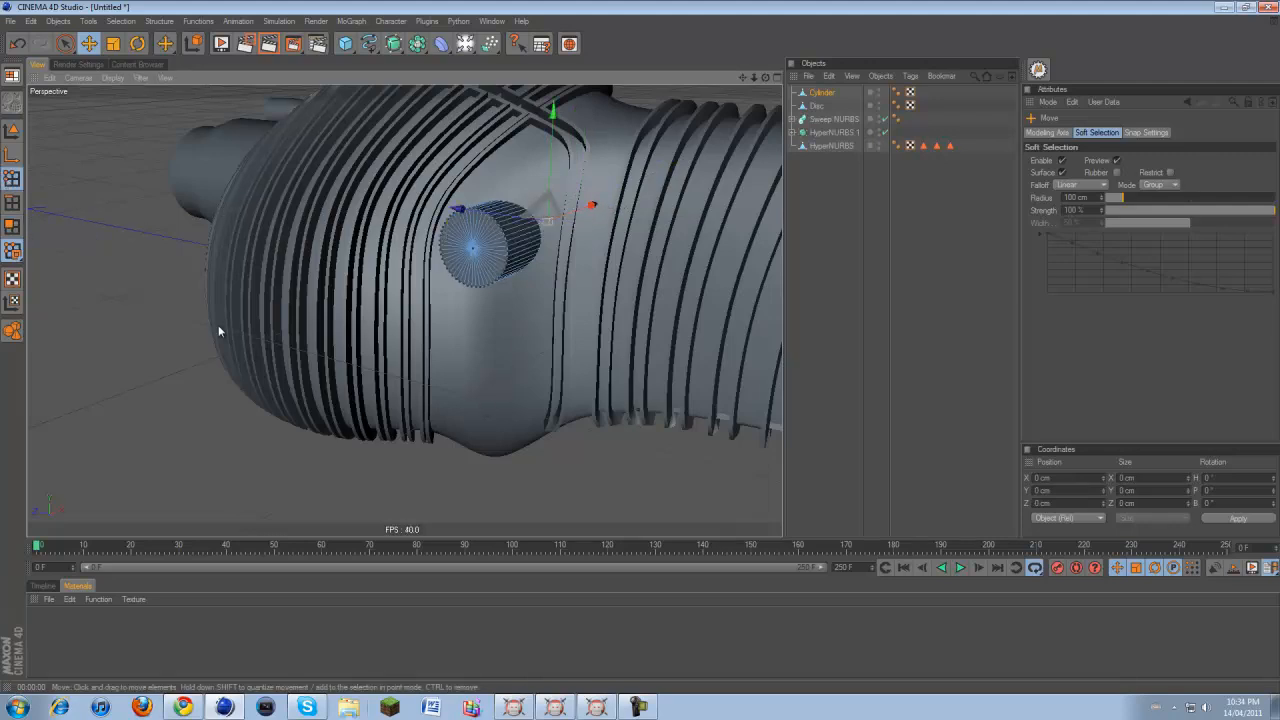
{"action": "right_click", "coordinate": [484, 360]}
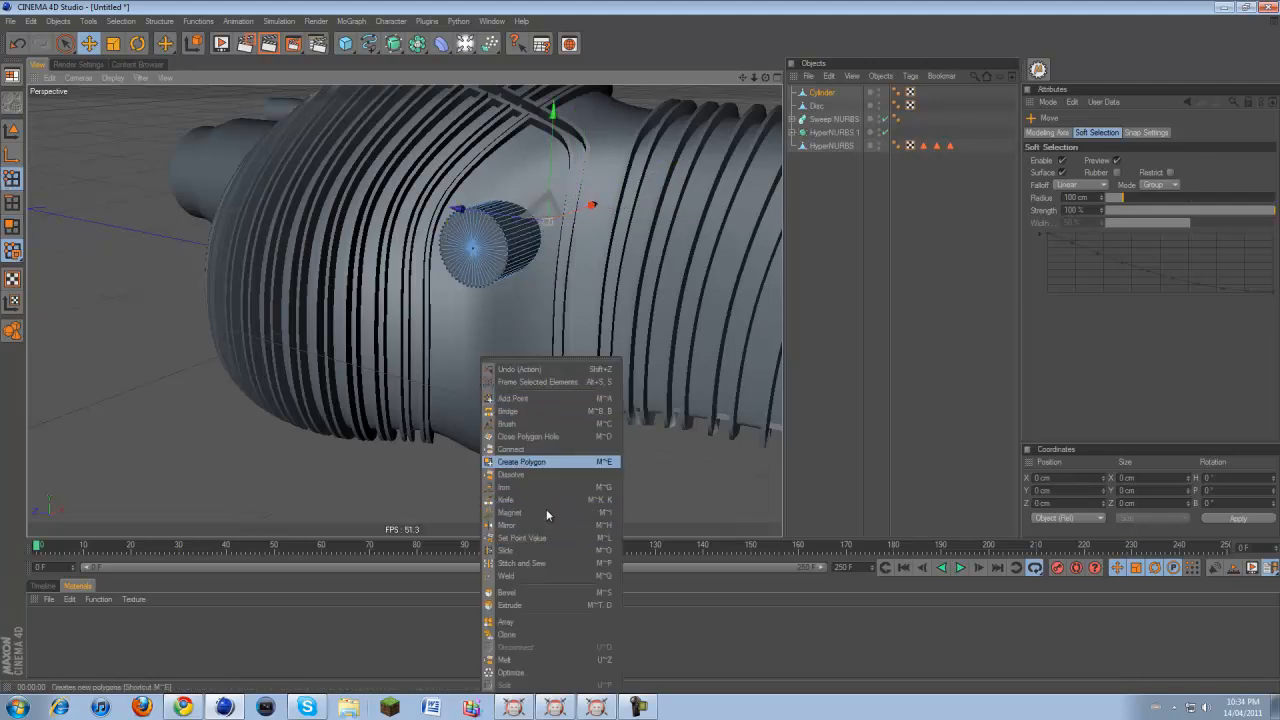
{"action": "left_click", "coordinate": [530, 672]}
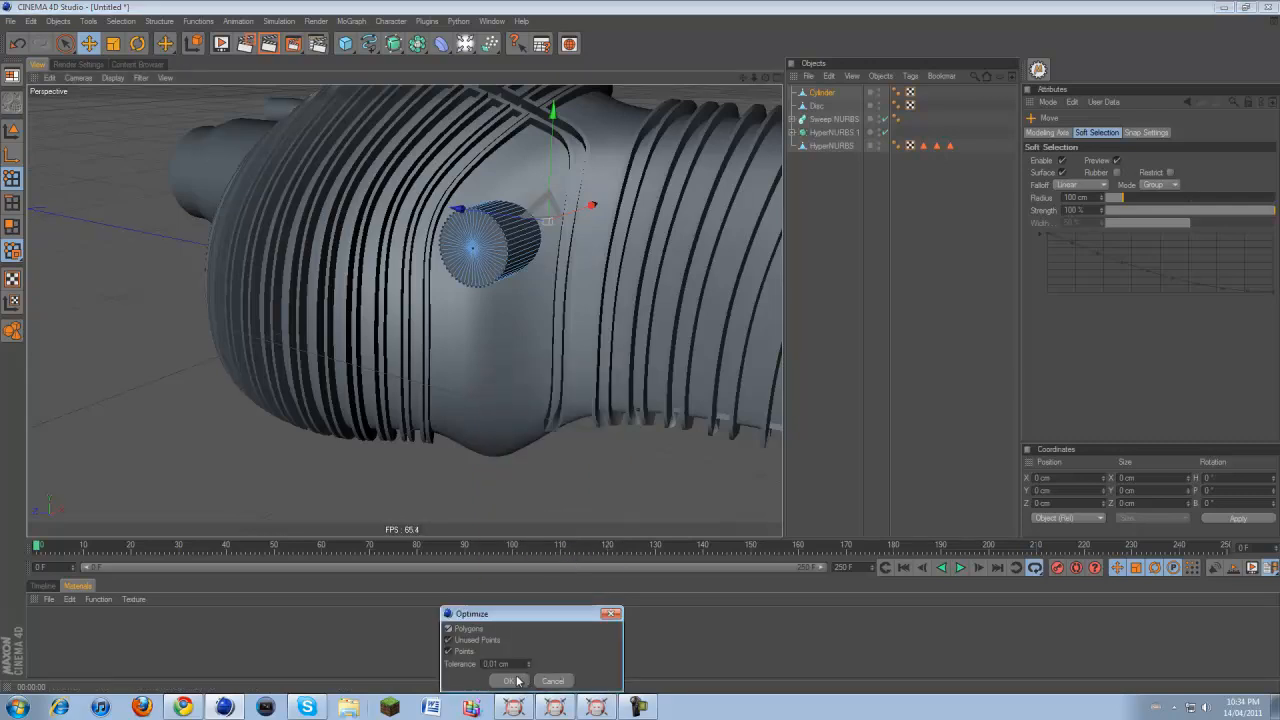
{"action": "left_click", "coordinate": [510, 680]}
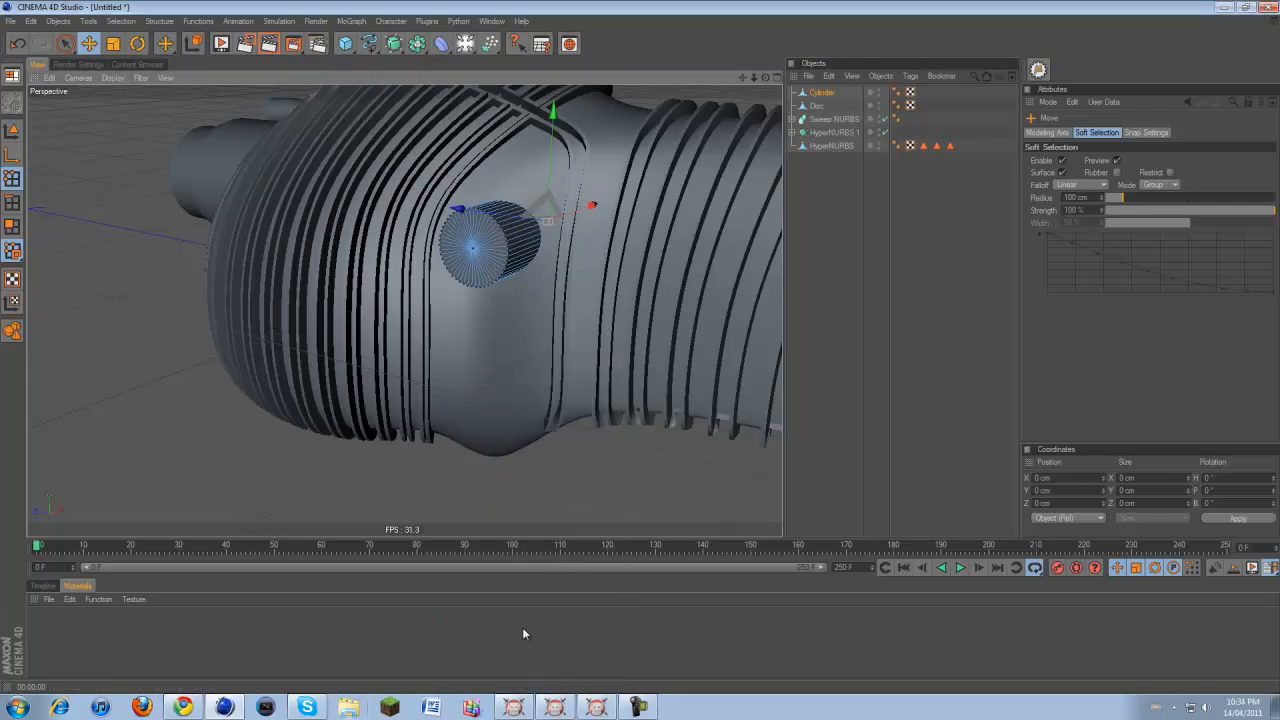
Try moving and scaling the cylinder's side polygons with soft selection, undoing each attempt
{"action": "left_click", "coordinate": [12, 227]}
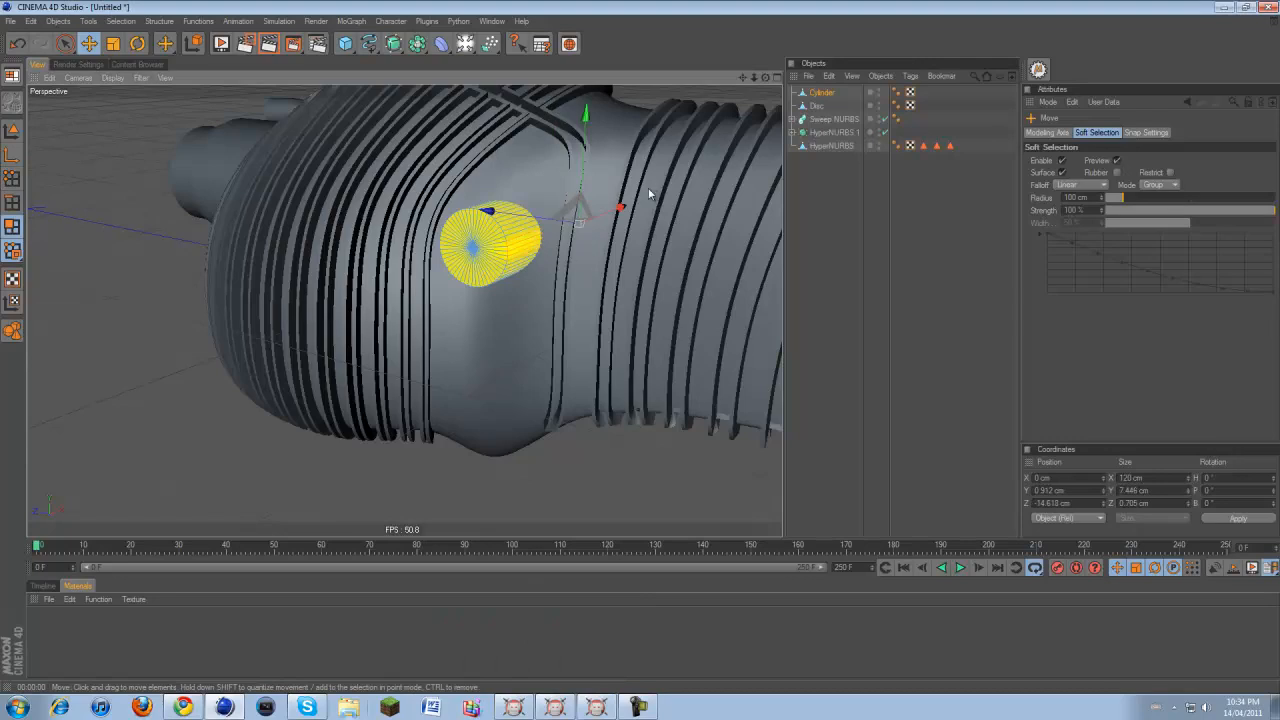
{"action": "left_click_drag", "start_coordinate": [620, 208], "coordinate": [647, 344]}
{"action": "key", "text": "ctrl+z"}
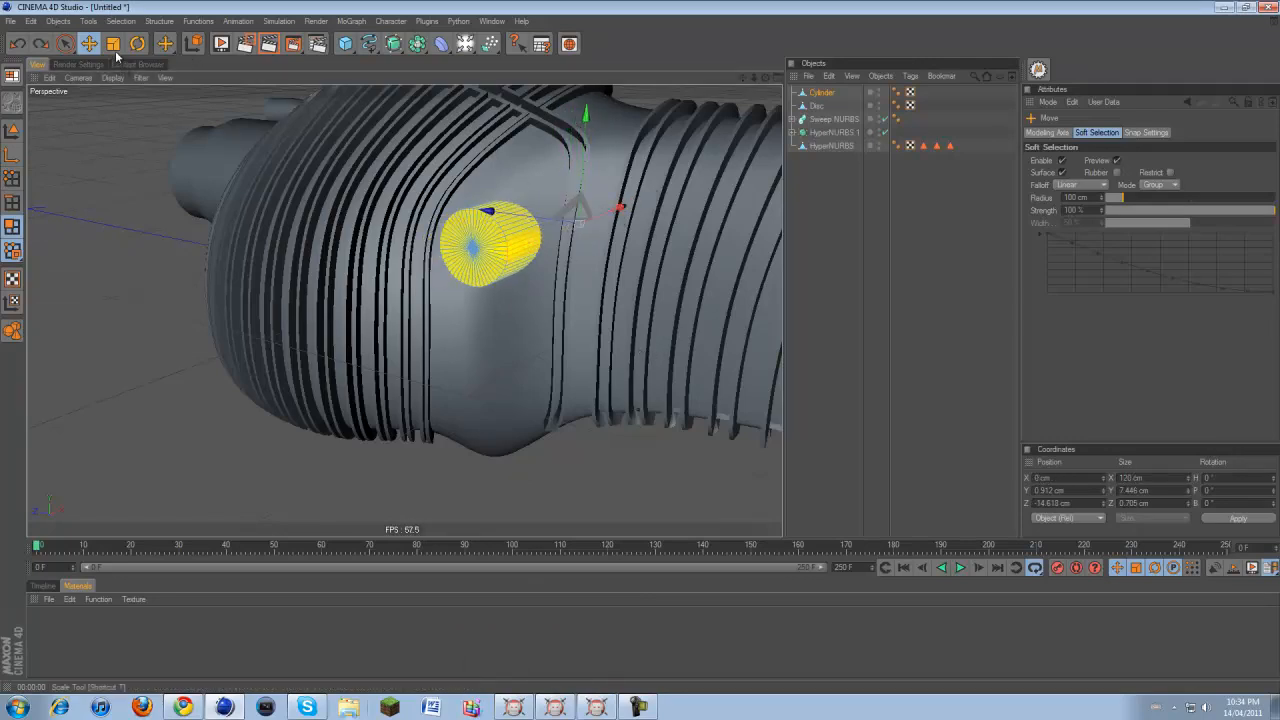
{"action": "left_click", "coordinate": [115, 50]}
{"action": "left_click_drag", "start_coordinate": [620, 207], "coordinate": [630, 345]}
{"action": "key", "text": "ctrl+z"}
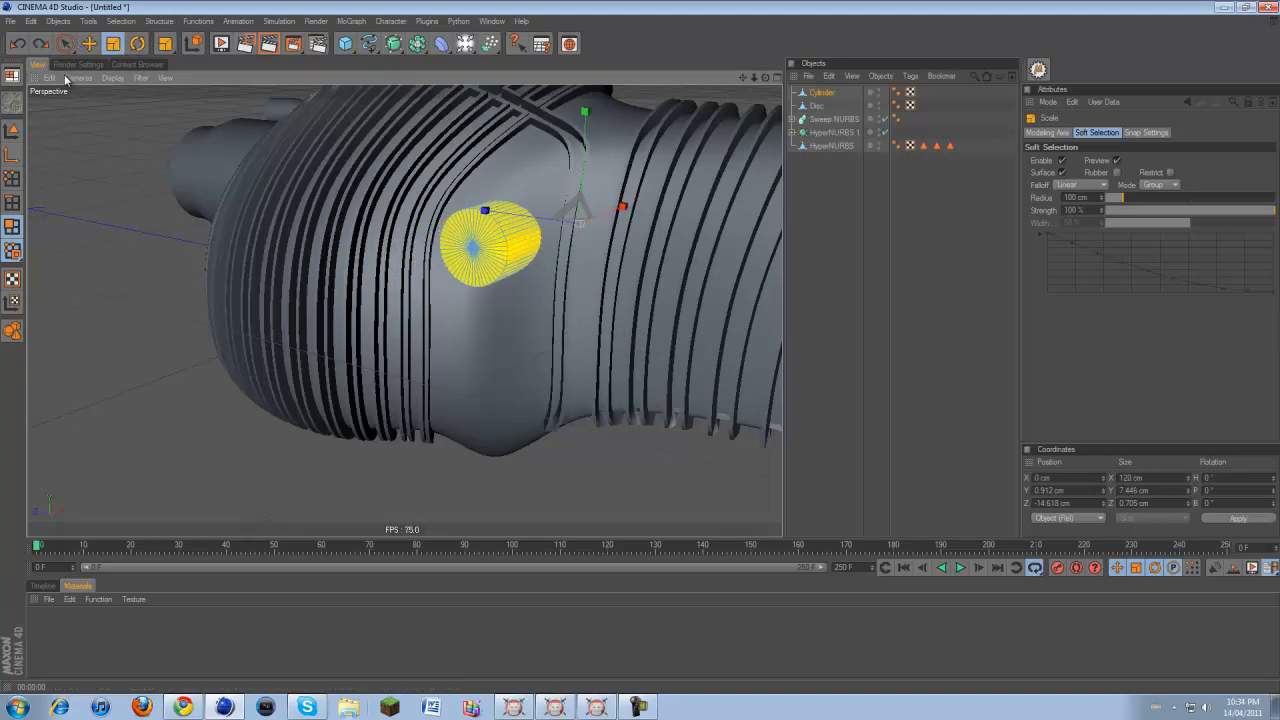
Turn off soft selection and select all polygons of the cylinder's exposed end cap
{"action": "left_click", "coordinate": [88, 44]}
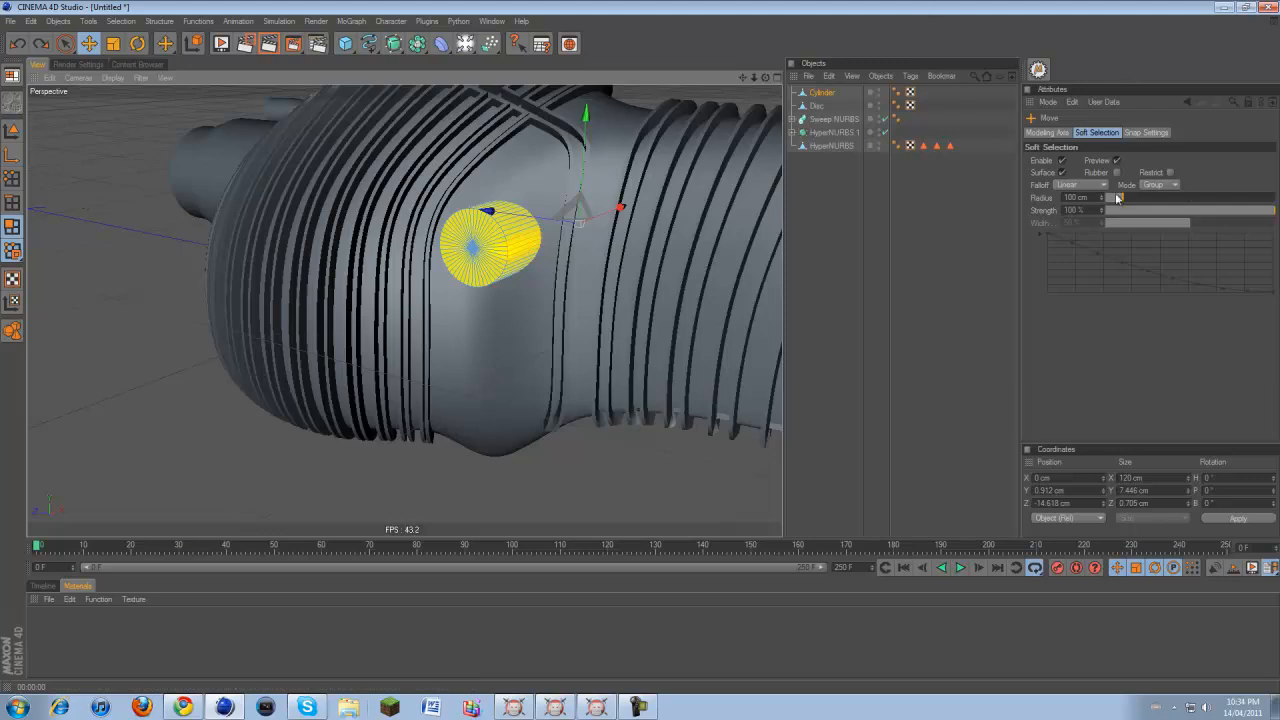
{"action": "left_click", "coordinate": [1062, 160]}
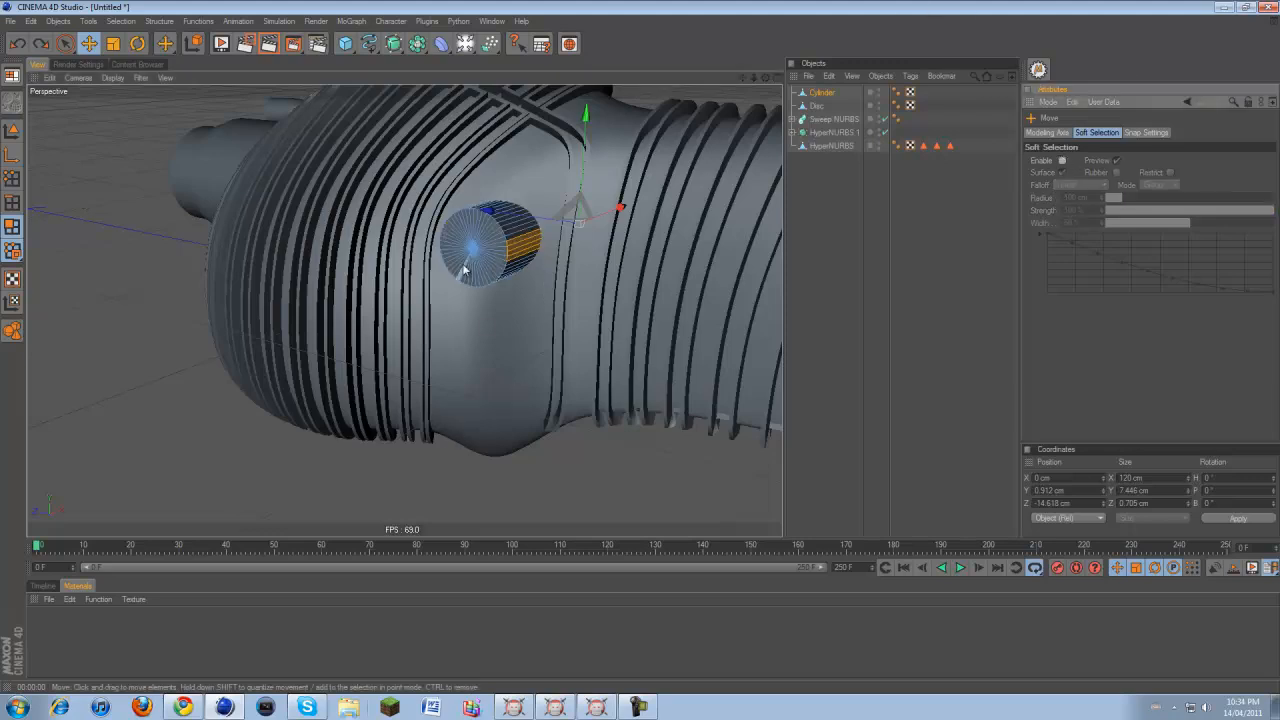
{"action": "left_click", "coordinate": [65, 44]}
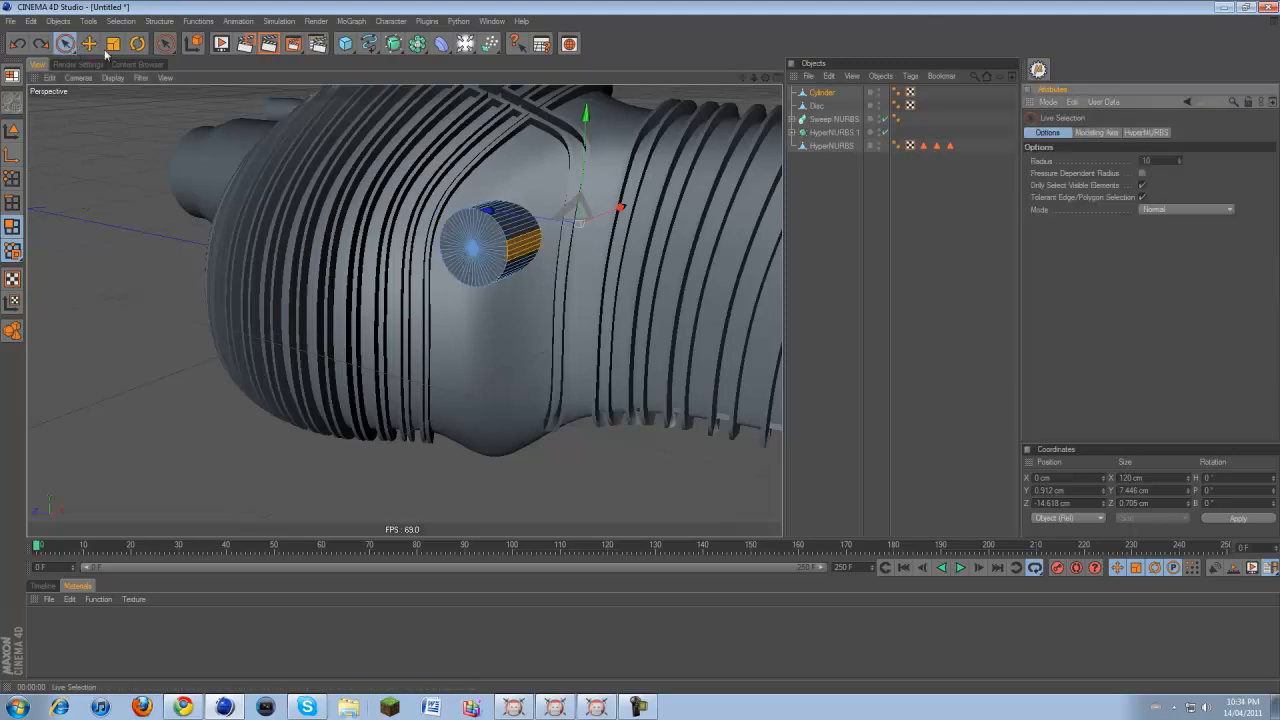
{"action": "mouse_move", "coordinate": [457, 229]}
{"action": "left_mouse_down"}
{"action": "mouse_move", "coordinate": [492, 262]}
{"action": "mouse_move", "coordinate": [471, 248]}
{"action": "left_mouse_up"}
{"action": "left_click", "coordinate": [473, 251]}
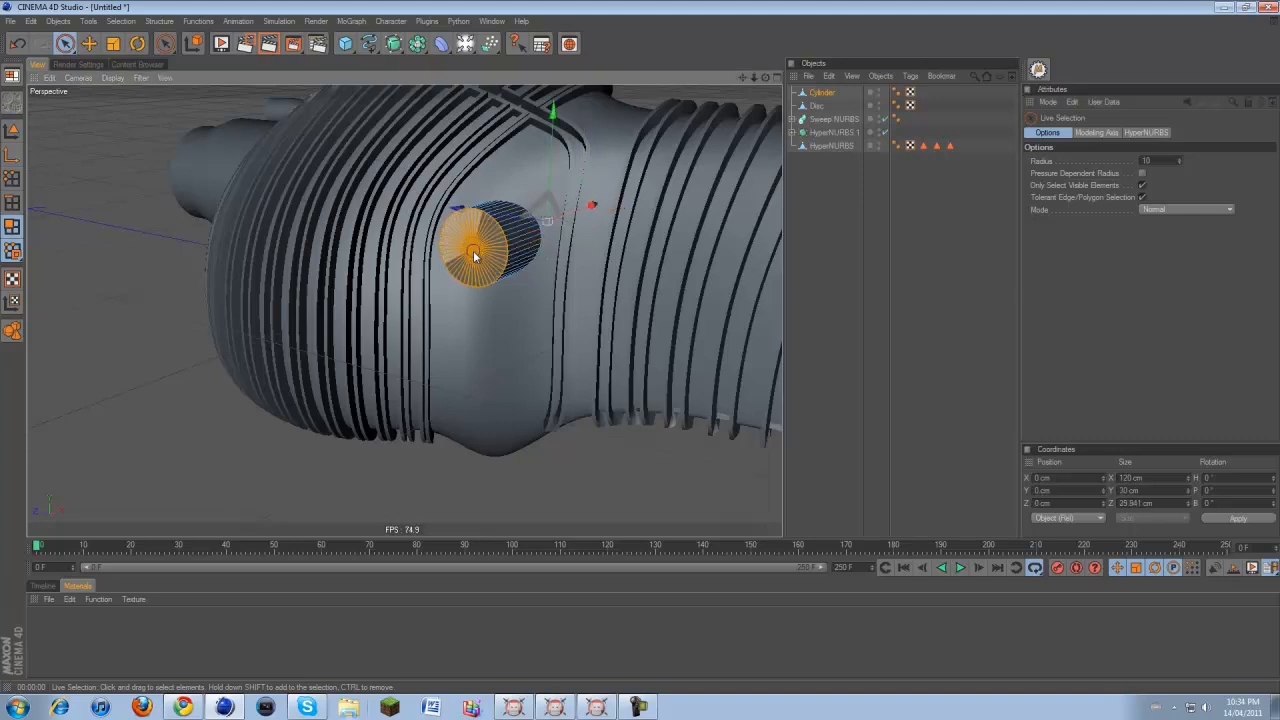
Inset the selected end cap with Extrude Inner at an offset of 4.1 cm
{"action": "right_click", "coordinate": [525, 430]}
{"action": "left_click", "coordinate": [563, 435]}
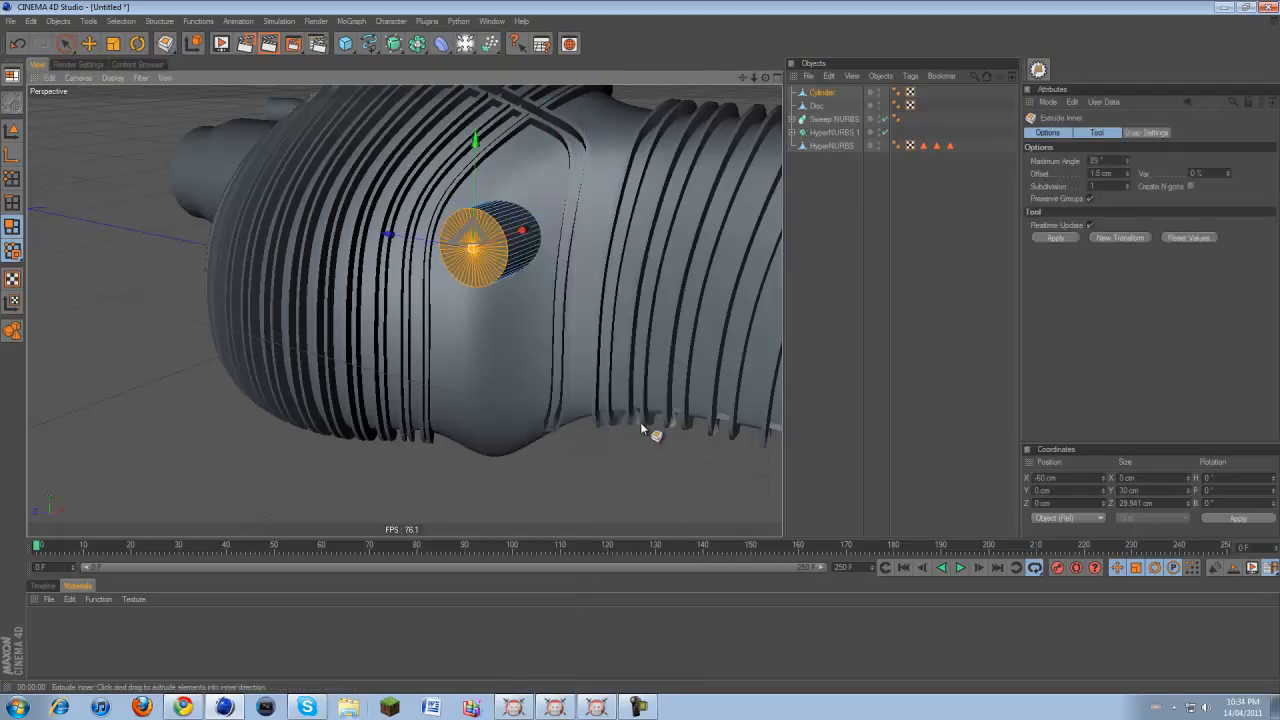
{"action": "left_click_drag", "start_coordinate": [640, 424], "coordinate": [638, 348]}
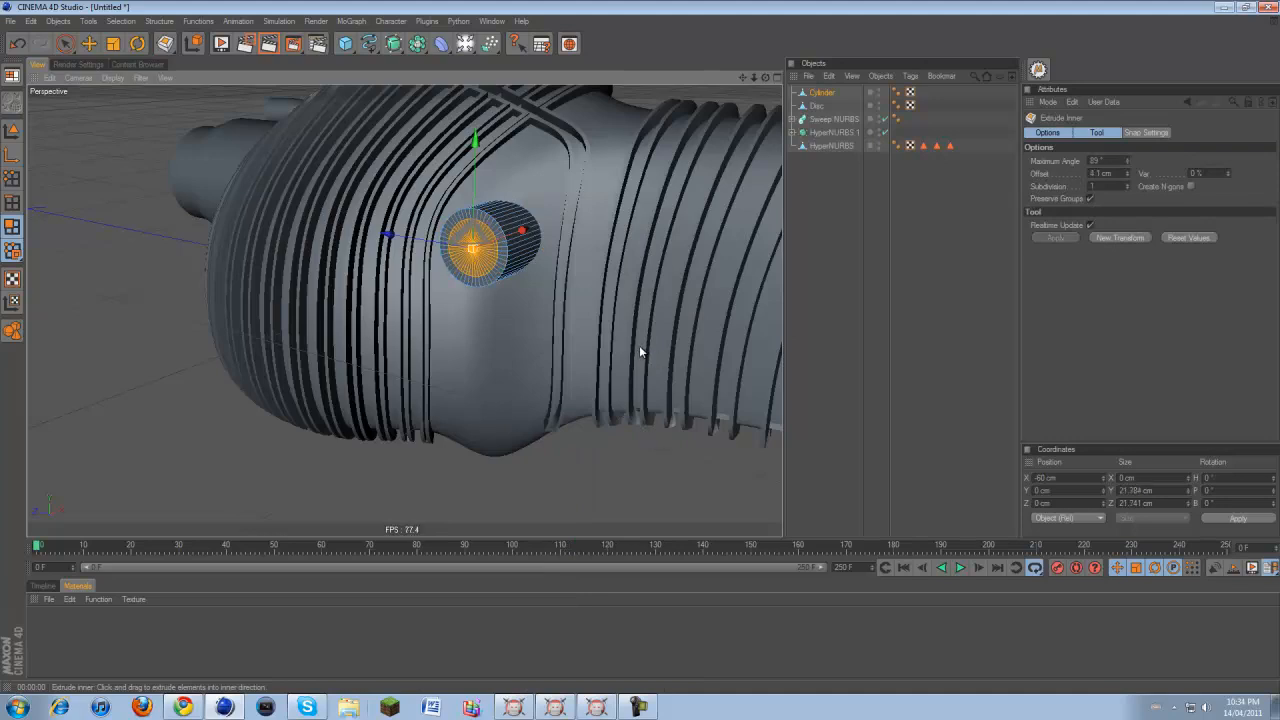
Extrude the inset cap inward with an offset of -5.5 cm to form a recess
{"action": "right_click", "coordinate": [640, 346]}
{"action": "left_click", "coordinate": [658, 414]}
{"action": "left_click_drag", "start_coordinate": [640, 350], "coordinate": [640, 346]}
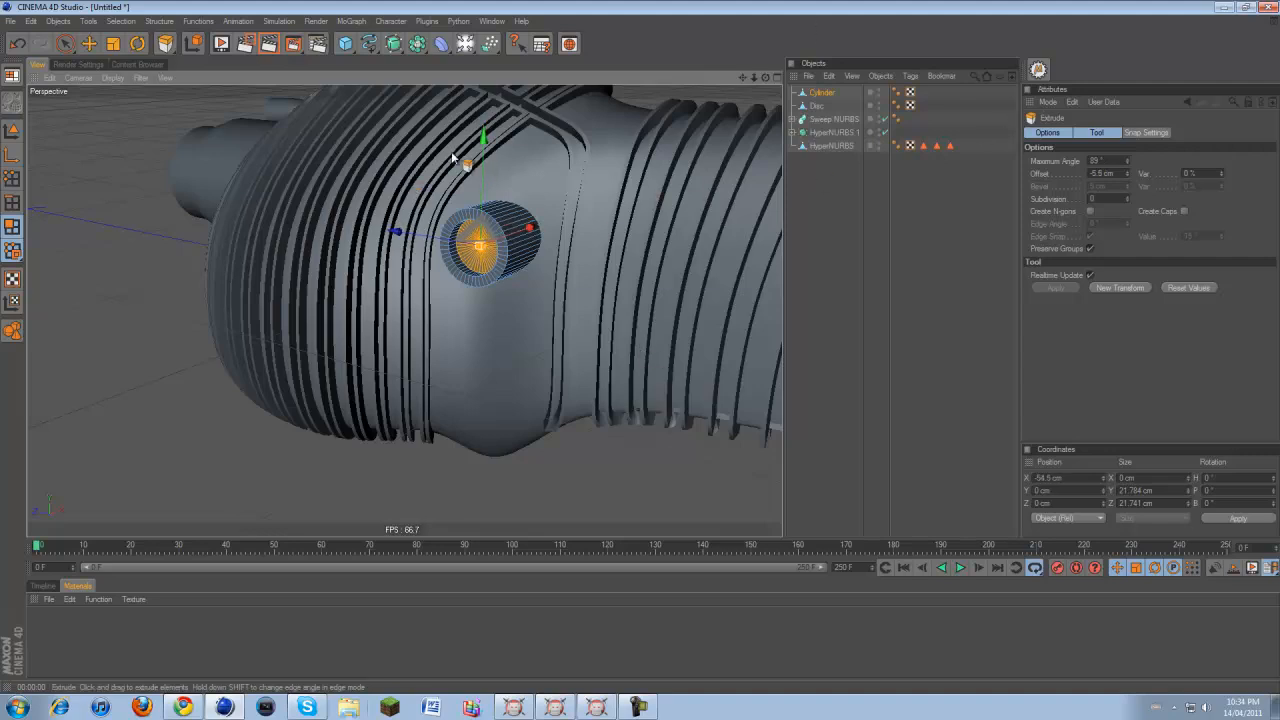
Duplicate the recessed cylinder and rotate the copy 180° in heading so its recess faces the body's opposite side
{"action": "left_click", "coordinate": [137, 46]}
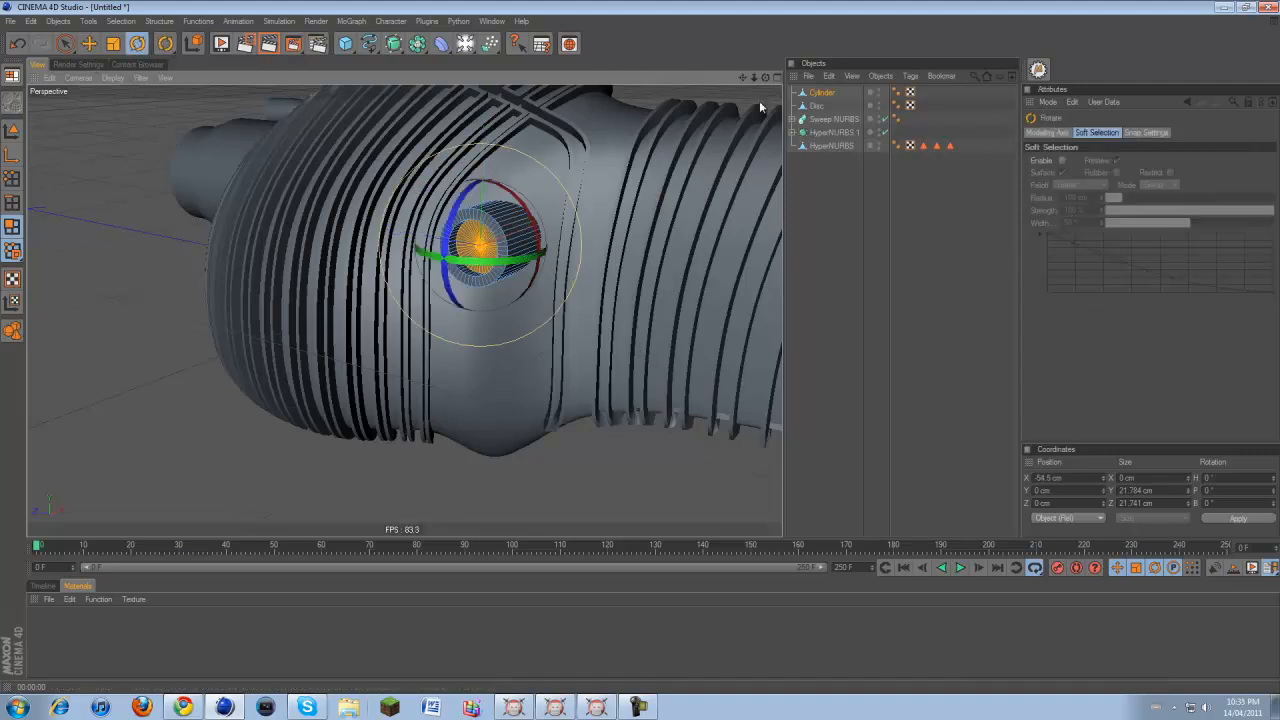
{"action": "left_click_drag", "start_coordinate": [822, 94], "coordinate": [818, 113], "text": "ctrl"}
{"action": "left_click_drag", "start_coordinate": [537, 219], "coordinate": [398, 120]}
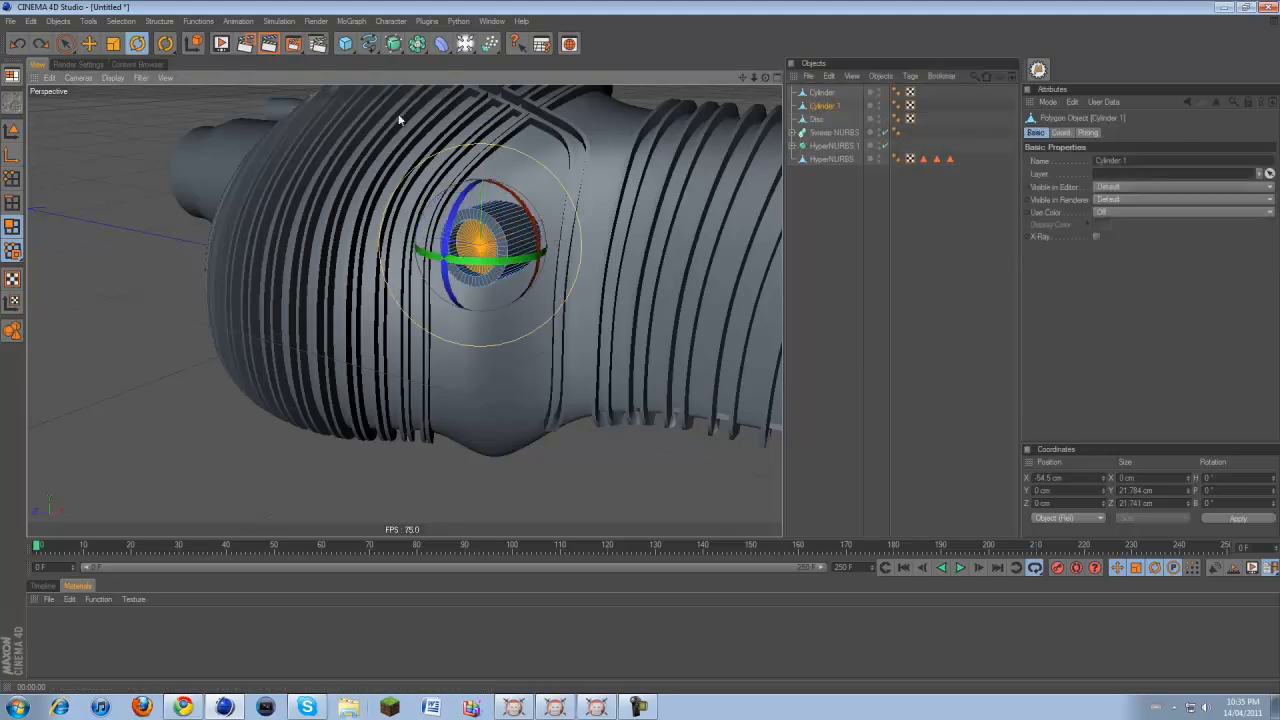
{"action": "left_click", "coordinate": [12, 130]}
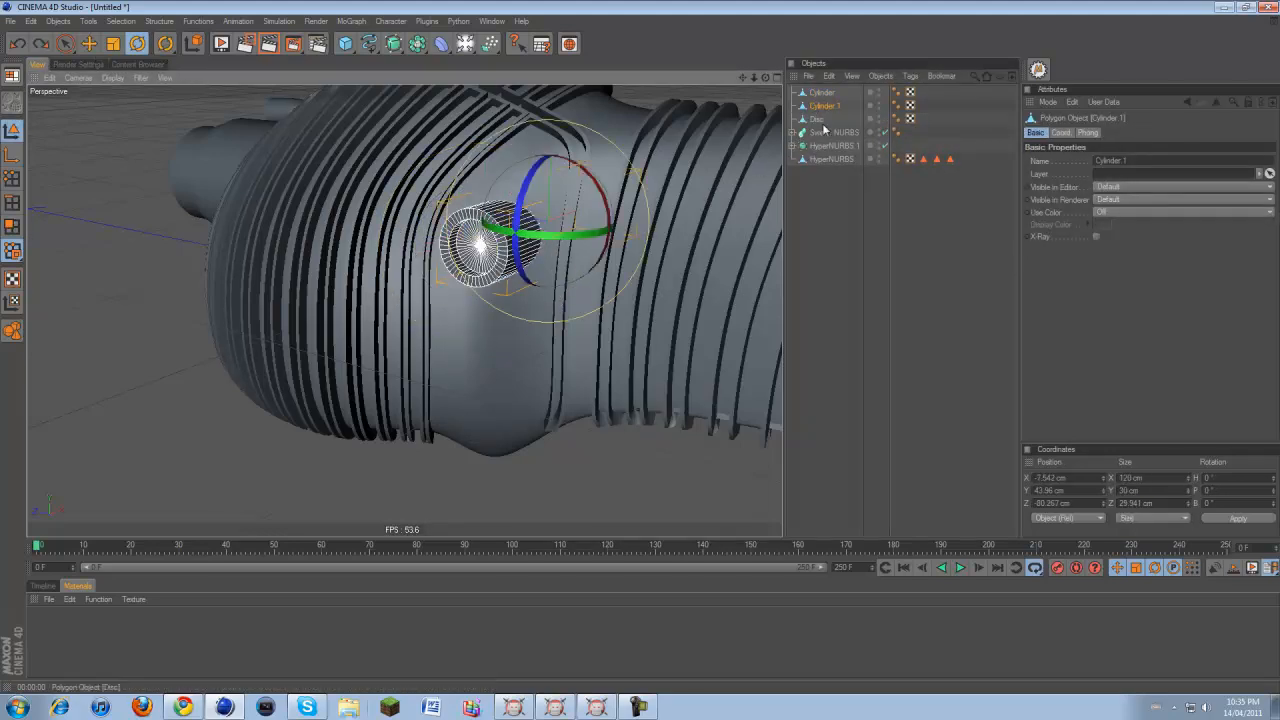
{"action": "left_click_drag", "start_coordinate": [540, 248], "coordinate": [521, 133]}
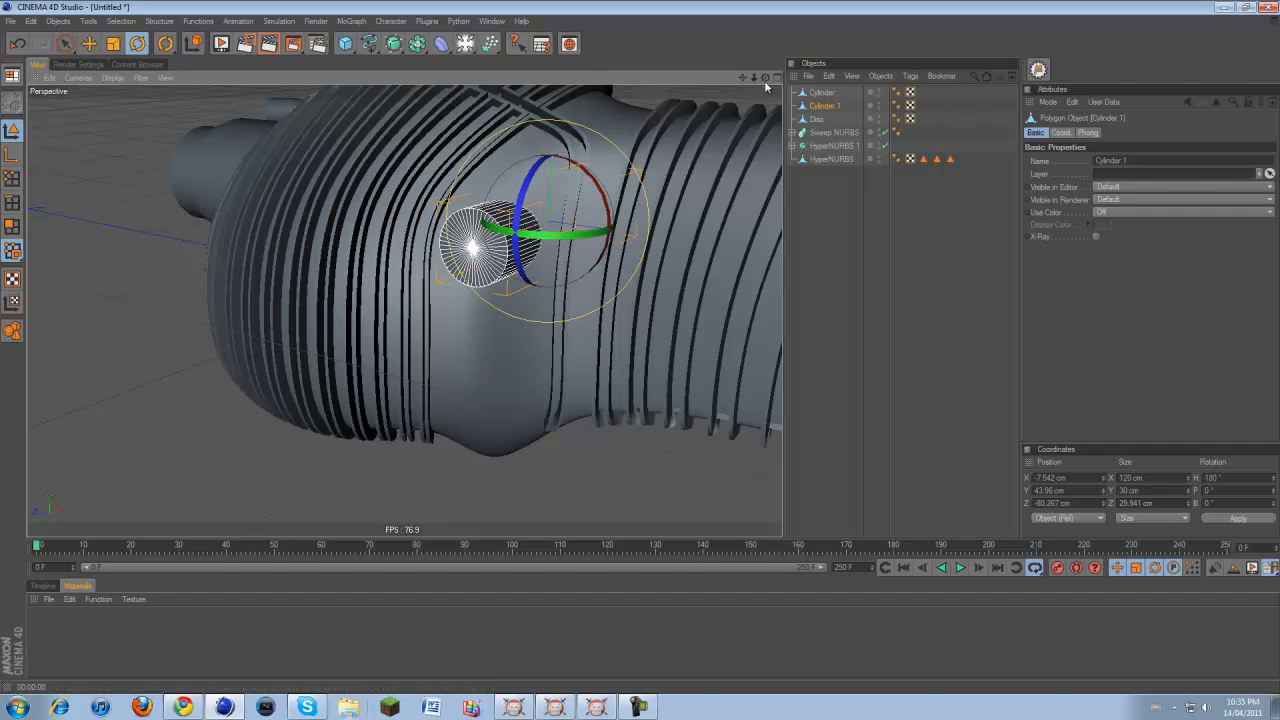
{"action": "left_click_drag", "start_coordinate": [764, 80], "coordinate": [106, 80]}
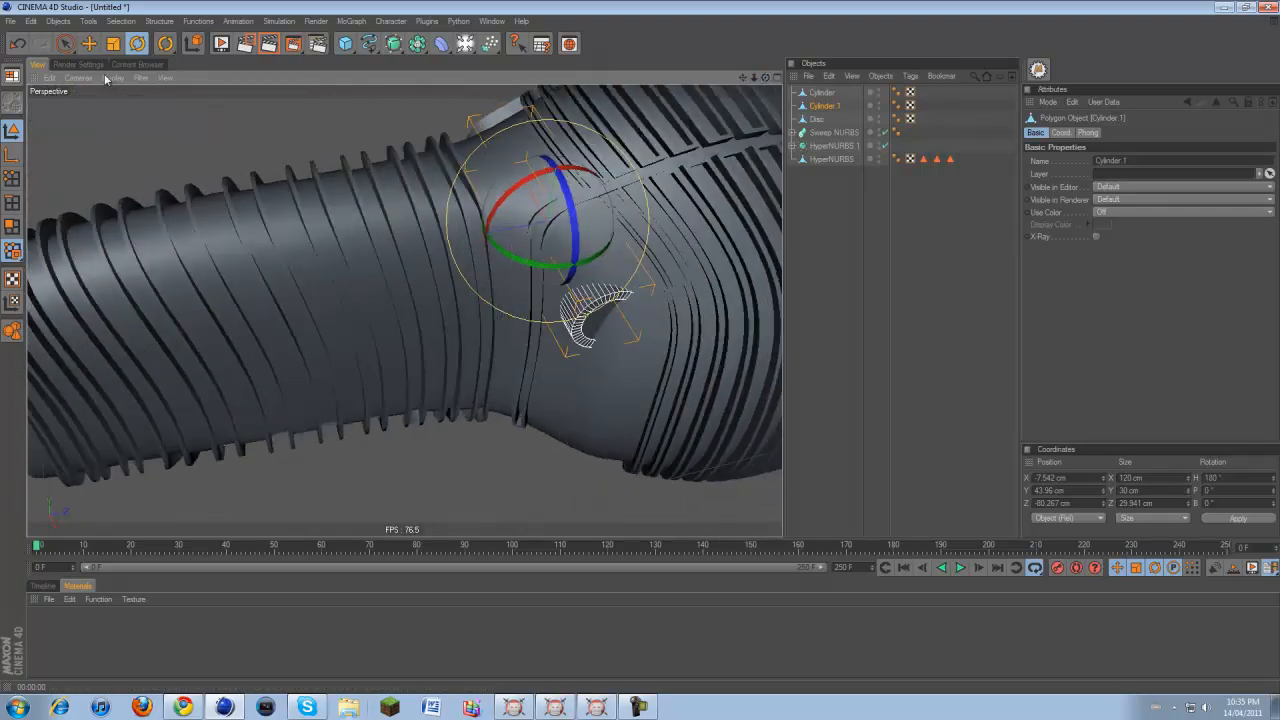
Move the rotated cylinder copy along X to about 7.5 cm so its recessed end protrudes from the body's opposite side
{"action": "left_click", "coordinate": [92, 45]}
{"action": "left_click_drag", "start_coordinate": [519, 185], "coordinate": [539, 215]}
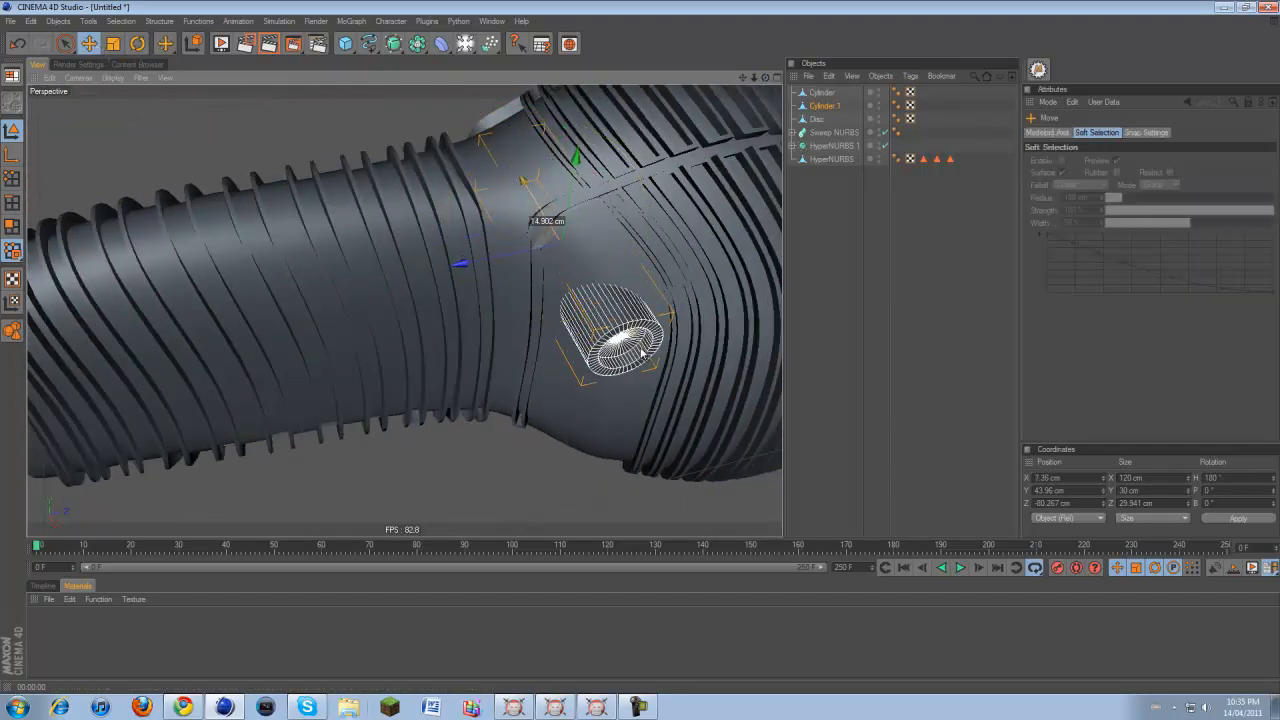
{"action": "left_click_drag", "start_coordinate": [766, 77], "coordinate": [643, 351]}
{"action": "left_click_drag", "start_coordinate": [520, 241], "coordinate": [645, 348]}
{"action": "left_click_drag", "start_coordinate": [487, 222], "coordinate": [494, 224]}
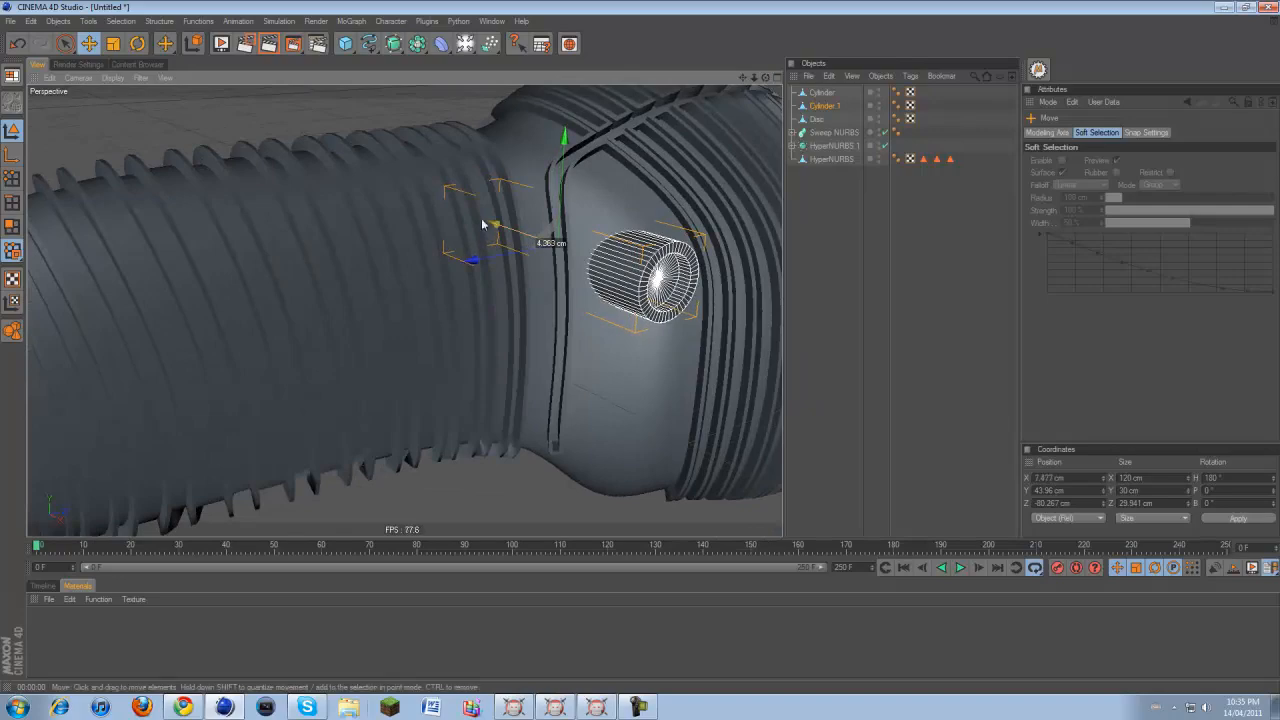
{"action": "left_click", "coordinate": [820, 92], "text": "ctrl"}
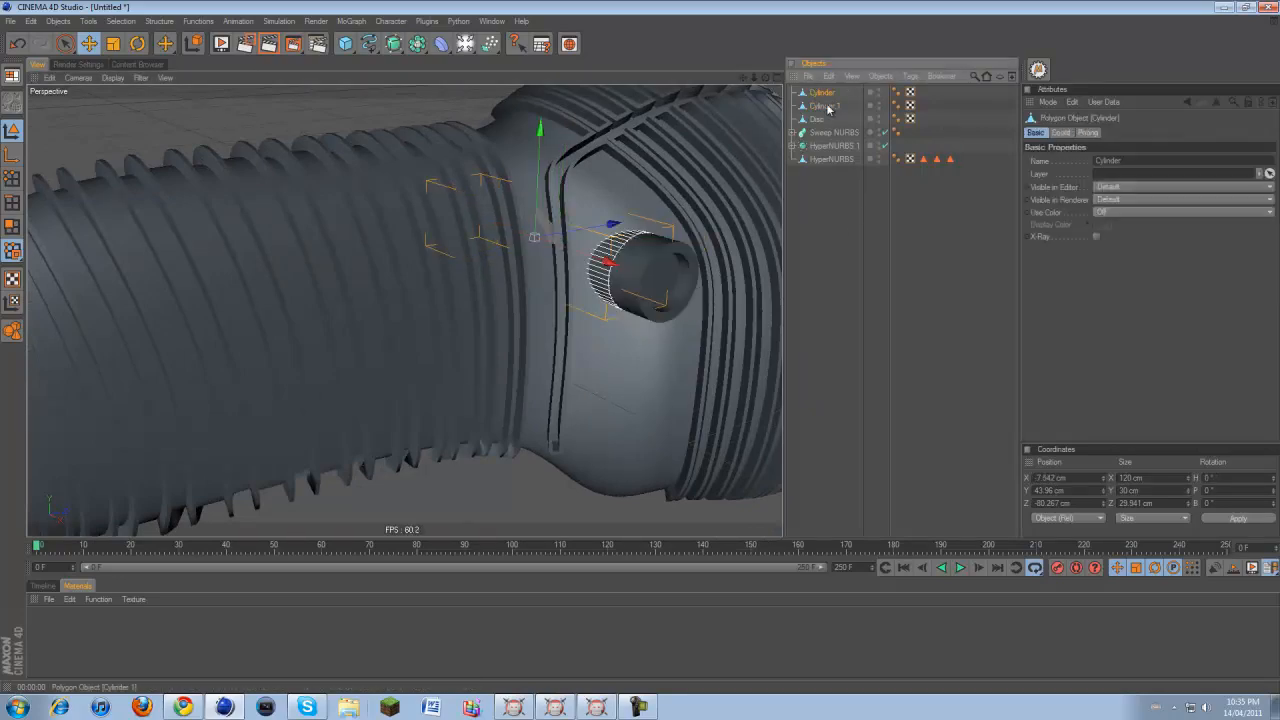
{"action": "left_click_drag", "start_coordinate": [766, 78], "coordinate": [641, 146]}
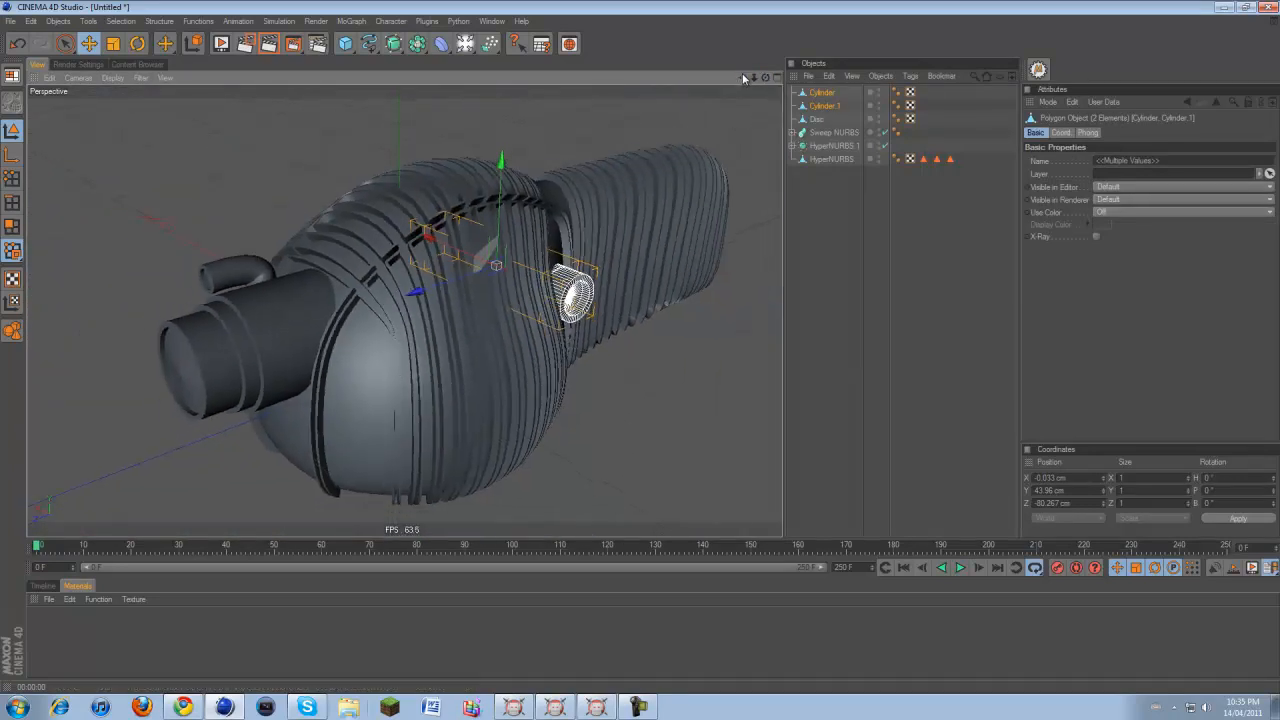
{"action": "left_click_drag", "start_coordinate": [742, 73], "coordinate": [639, 332]}
{"action": "left_click", "coordinate": [840, 229]}
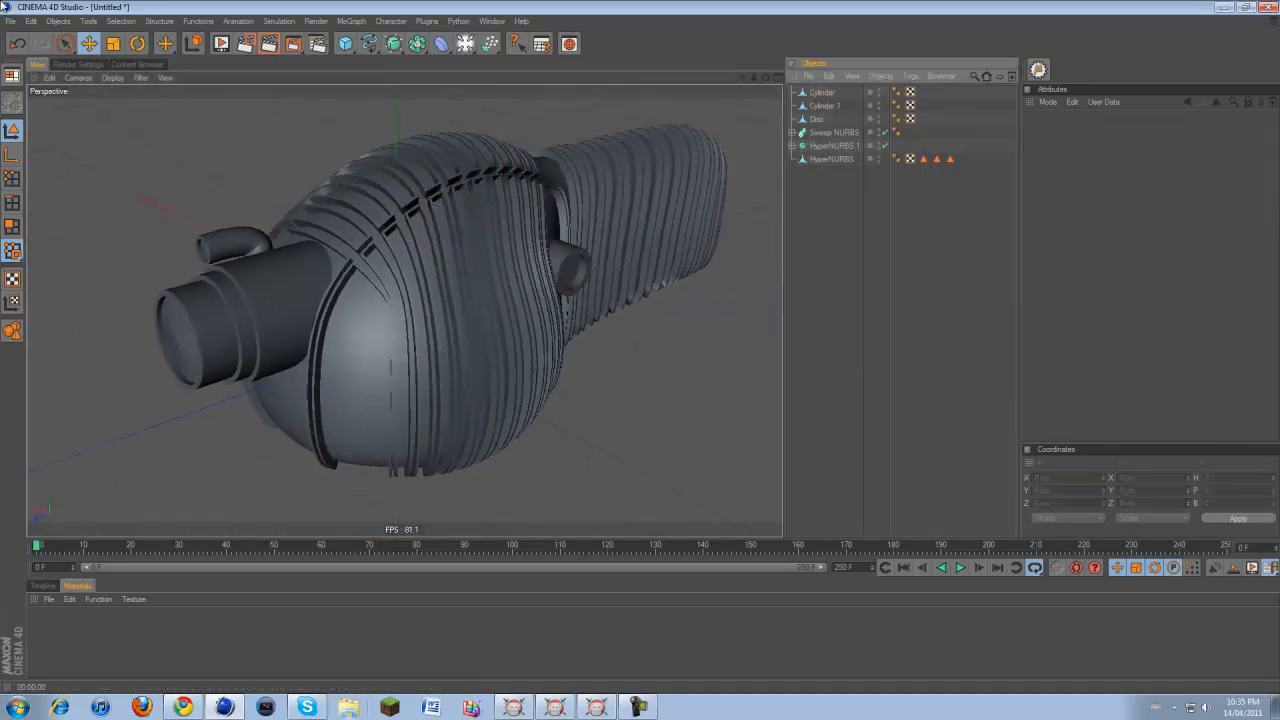
Save the scene as "ship tut" in the Cinema 4D skeletons folder
{"action": "left_click", "coordinate": [11, 25]}
{"action": "left_click", "coordinate": [14, 122]}
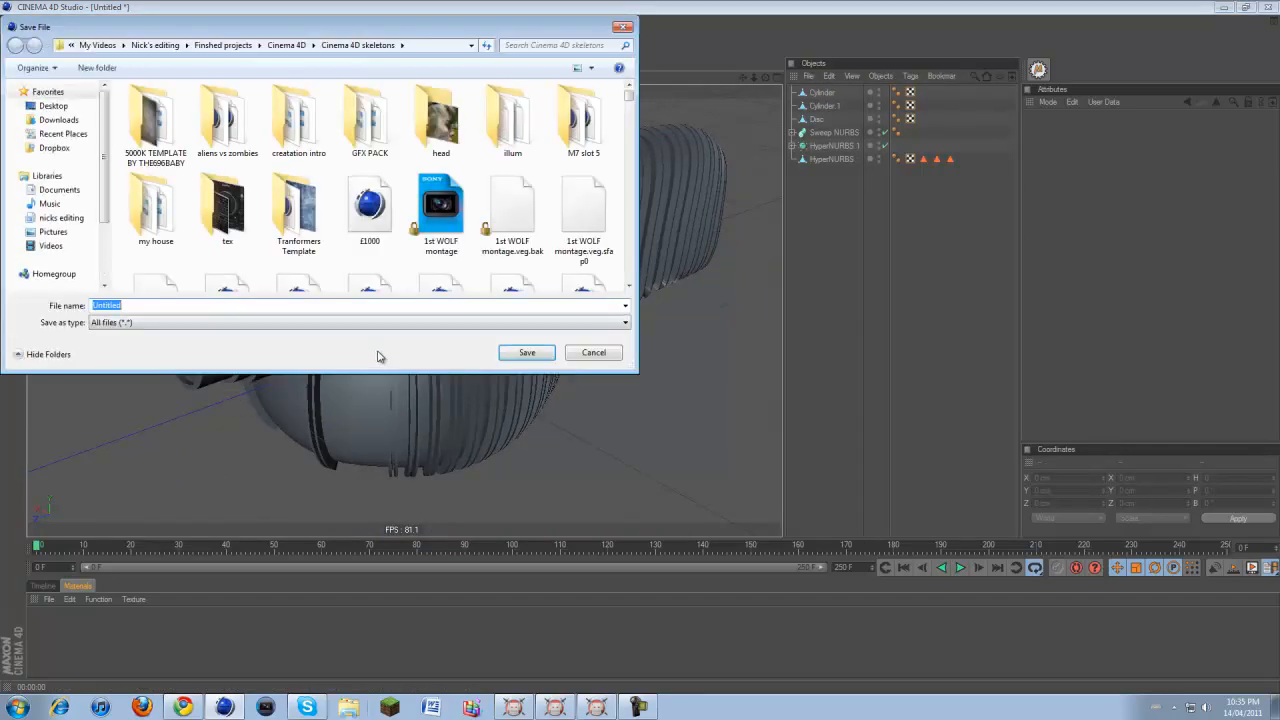
{"action": "type", "text": "sh"}
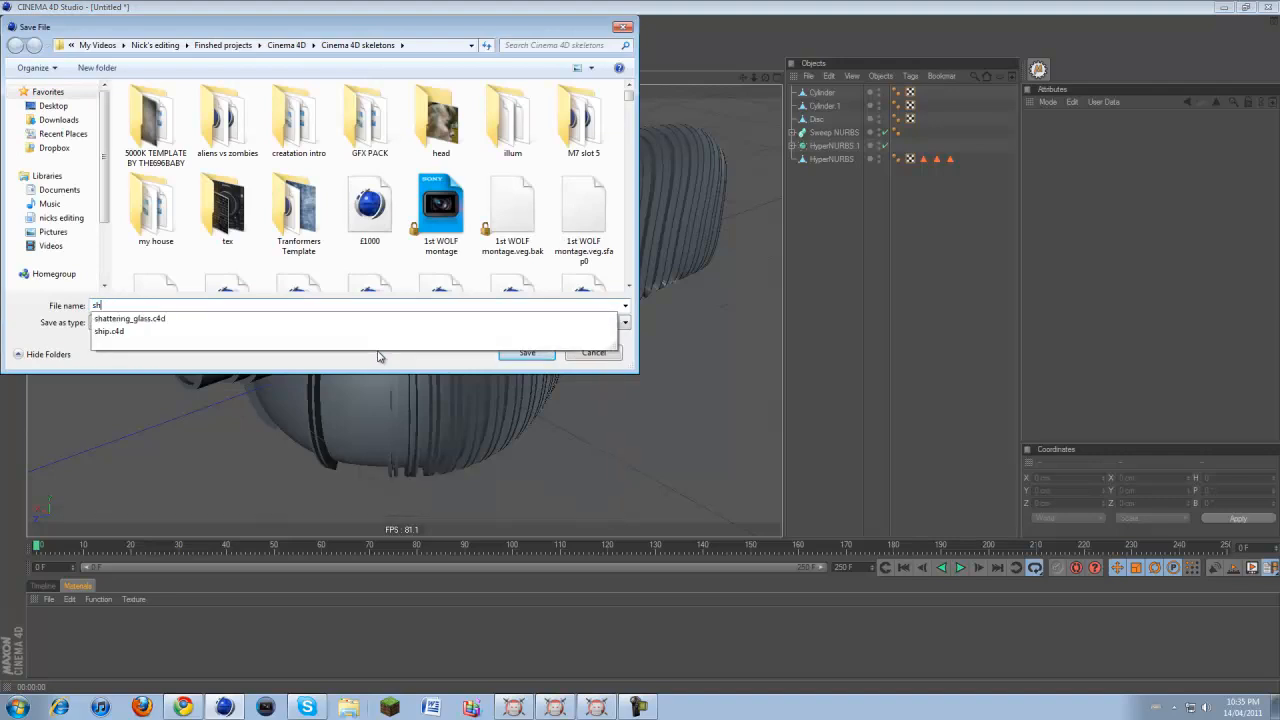
{"action": "type", "text": "ip tut"}
{"action": "key", "text": "Return"}
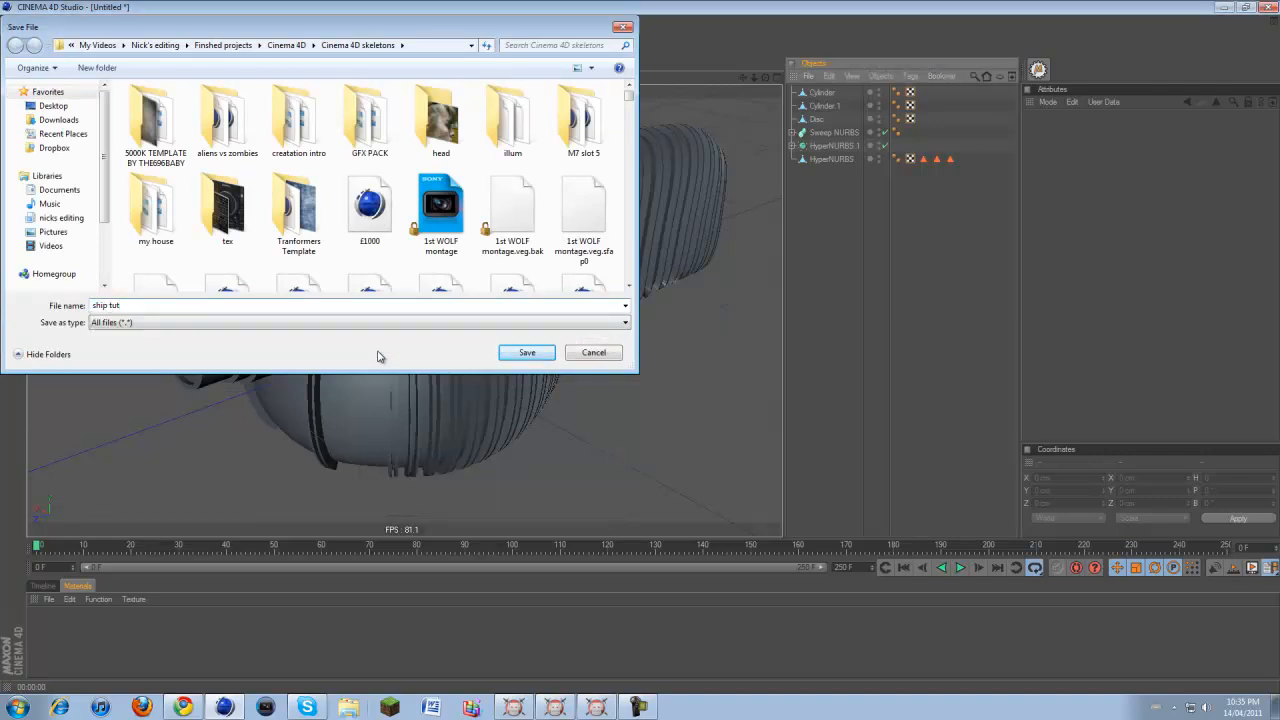
Open the existing Camer ship.c4d scene from the Cinema 4D skeletons folder
{"action": "left_click", "coordinate": [13, 22]}
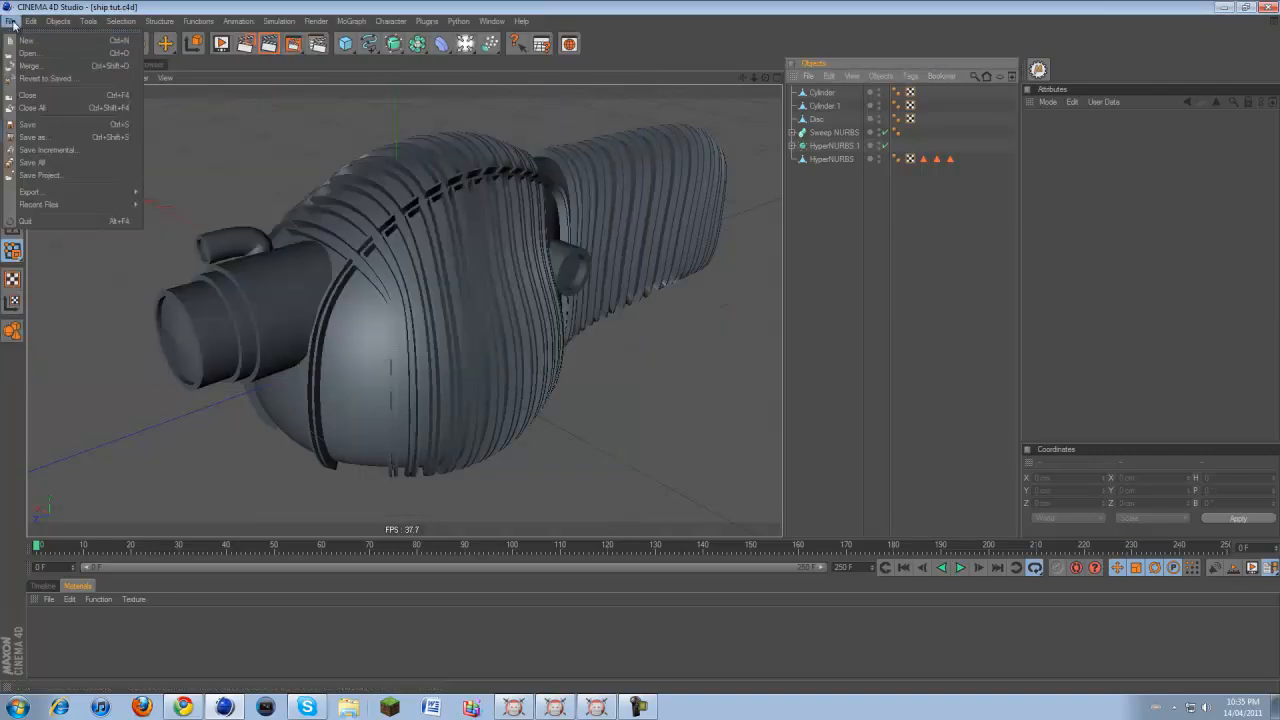
{"action": "left_click", "coordinate": [20, 53]}
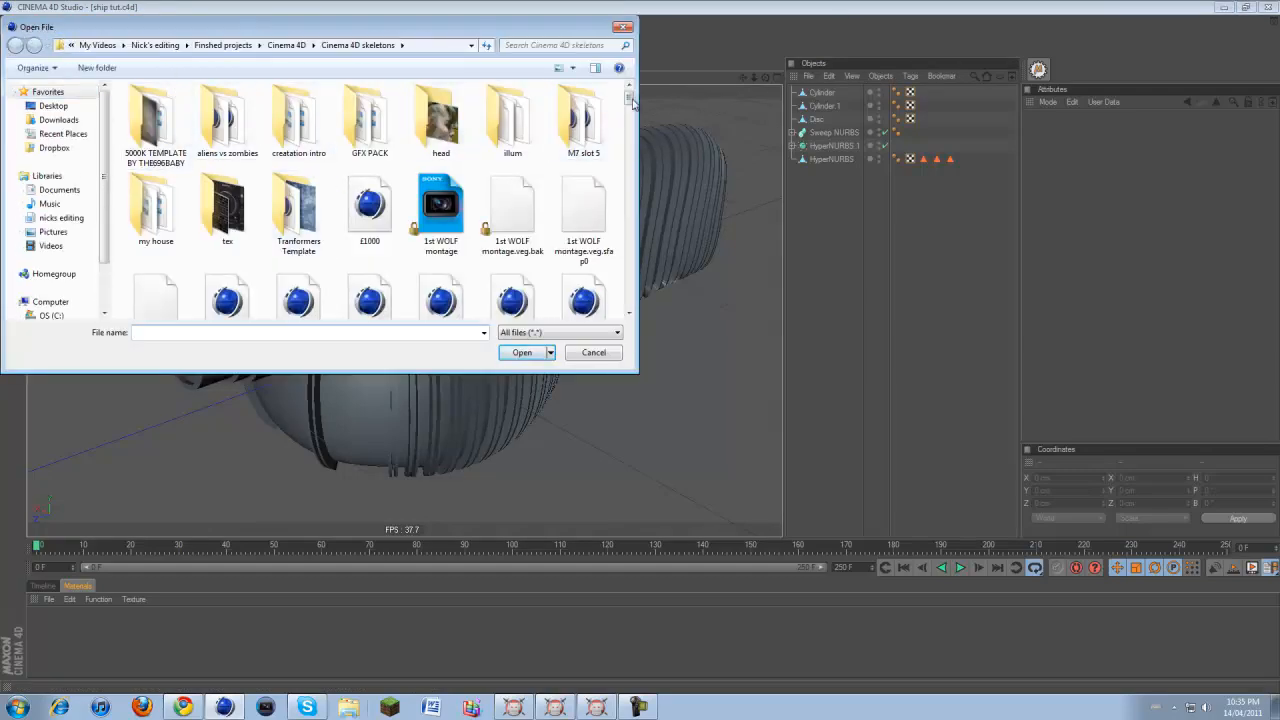
{"action": "left_click_drag", "start_coordinate": [628, 110], "coordinate": [629, 133]}
{"action": "double_click", "coordinate": [587, 141]}
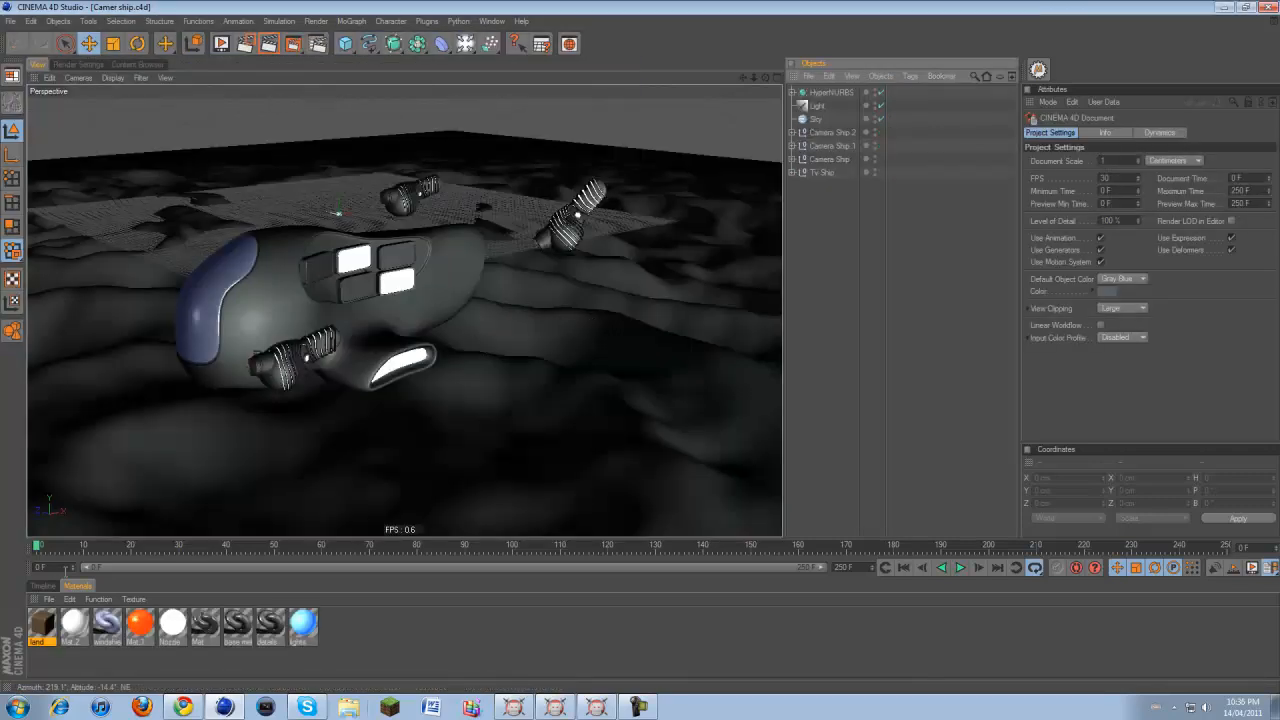
Copy the materials lights, Nozzle, base metal, details and Mat.1 from the Camer ship scene
{"action": "left_click", "coordinate": [304, 623]}
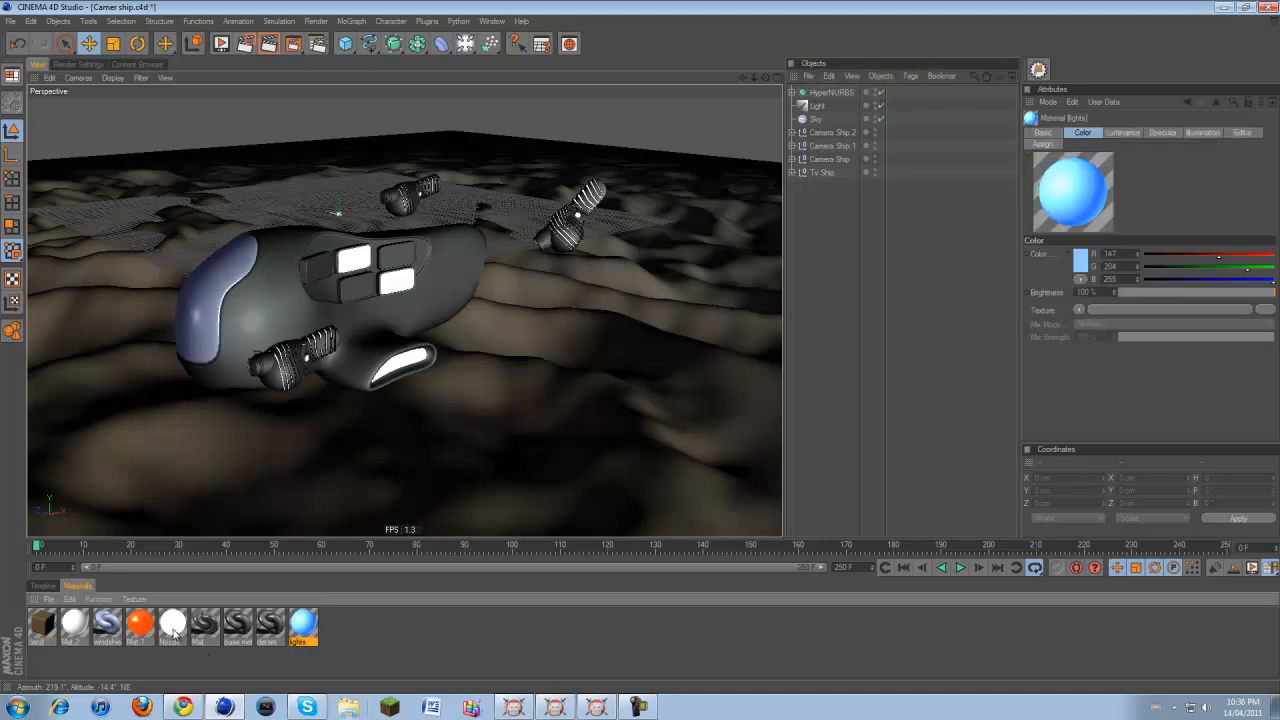
{"action": "left_click", "coordinate": [172, 625], "text": "ctrl"}
{"action": "left_click", "coordinate": [250, 626], "text": "ctrl"}
{"action": "left_click", "coordinate": [284, 622], "text": "ctrl"}
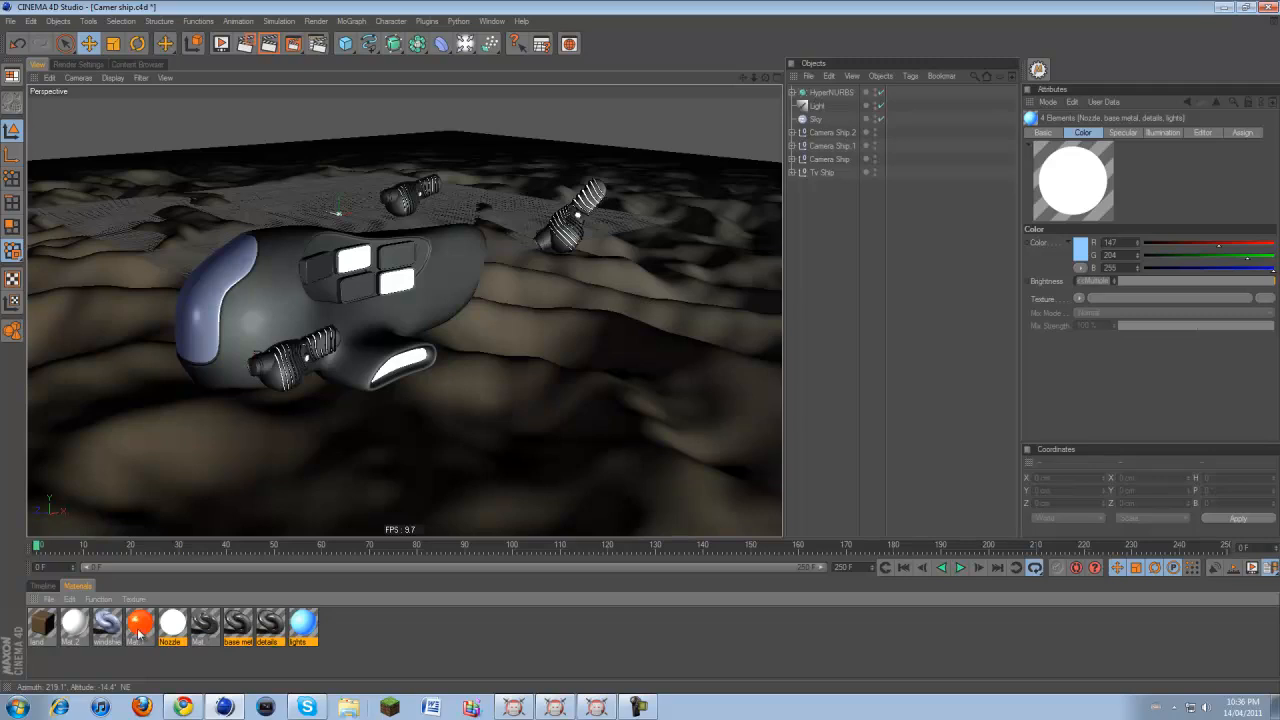
{"action": "left_click", "coordinate": [139, 625], "text": "ctrl"}
{"action": "left_click", "coordinate": [70, 598]}
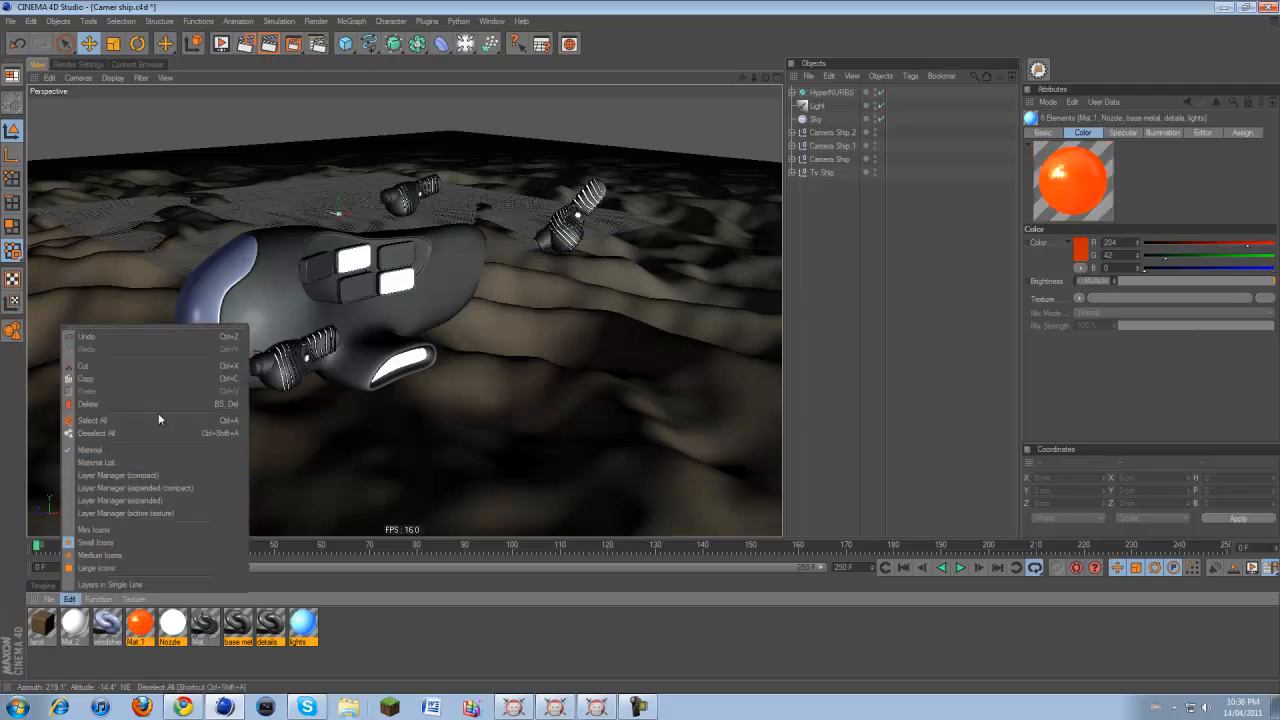
{"action": "left_click", "coordinate": [121, 379]}
Switch back to the ship tut.c4d document, paste the copied materials into it and deselect them
{"action": "left_click", "coordinate": [491, 20]}
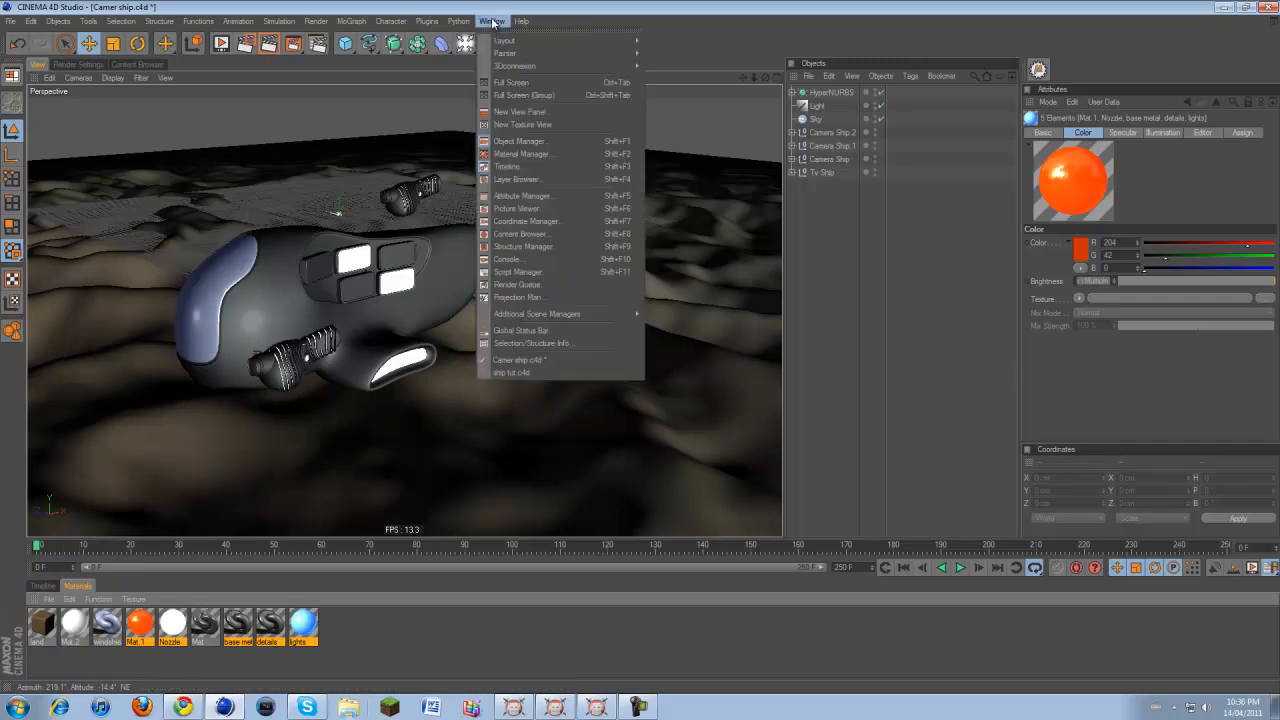
{"action": "left_click", "coordinate": [520, 33]}
{"action": "left_click", "coordinate": [567, 19]}
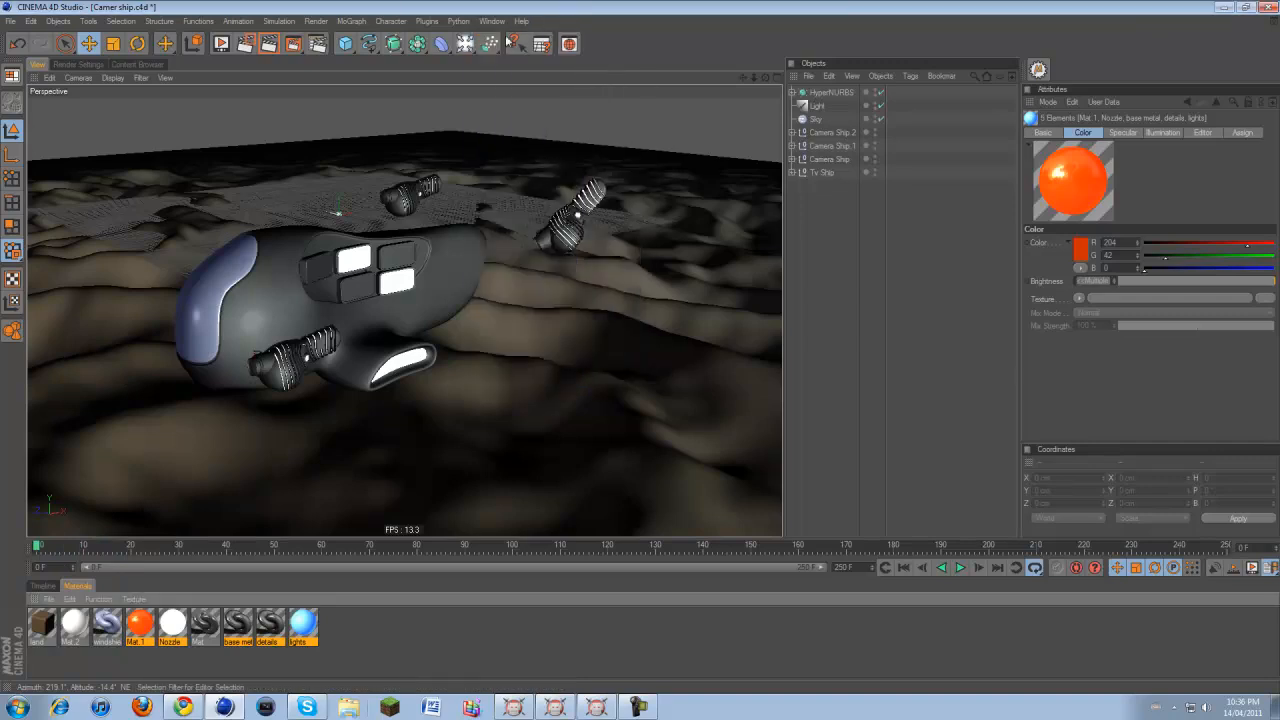
{"action": "left_click", "coordinate": [491, 20]}
{"action": "left_click", "coordinate": [539, 376]}
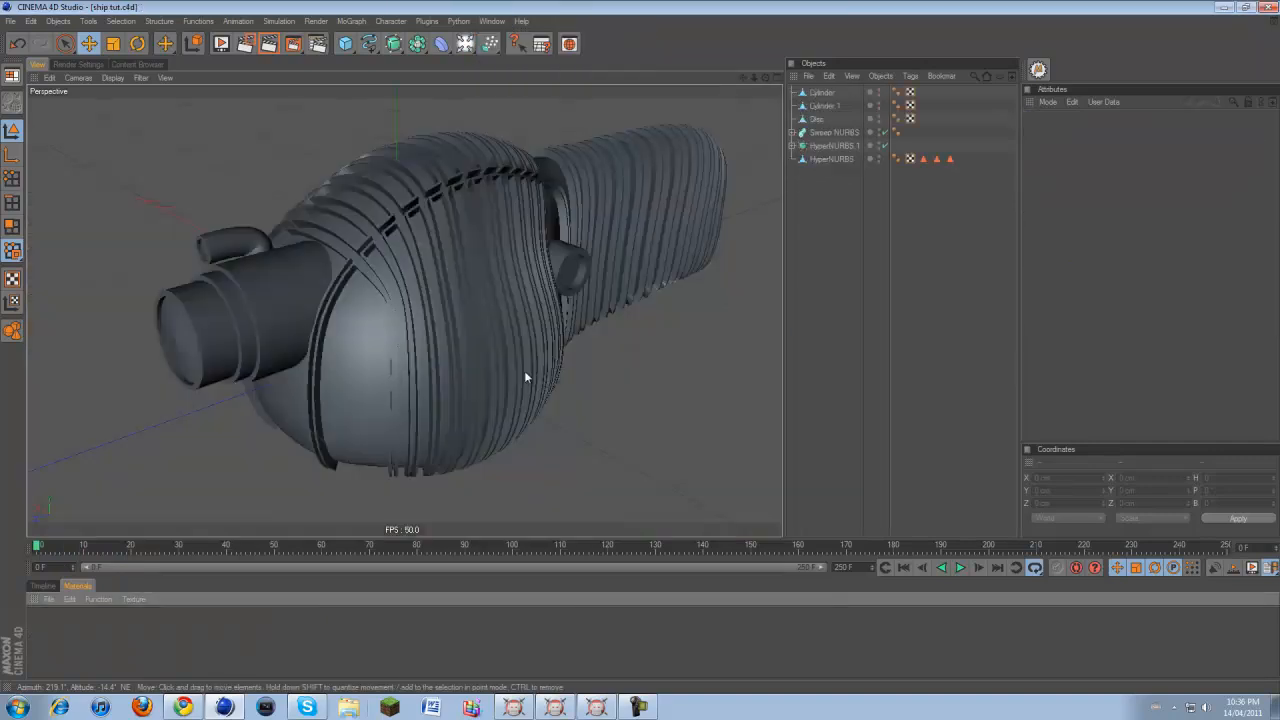
{"action": "left_click", "coordinate": [97, 598]}
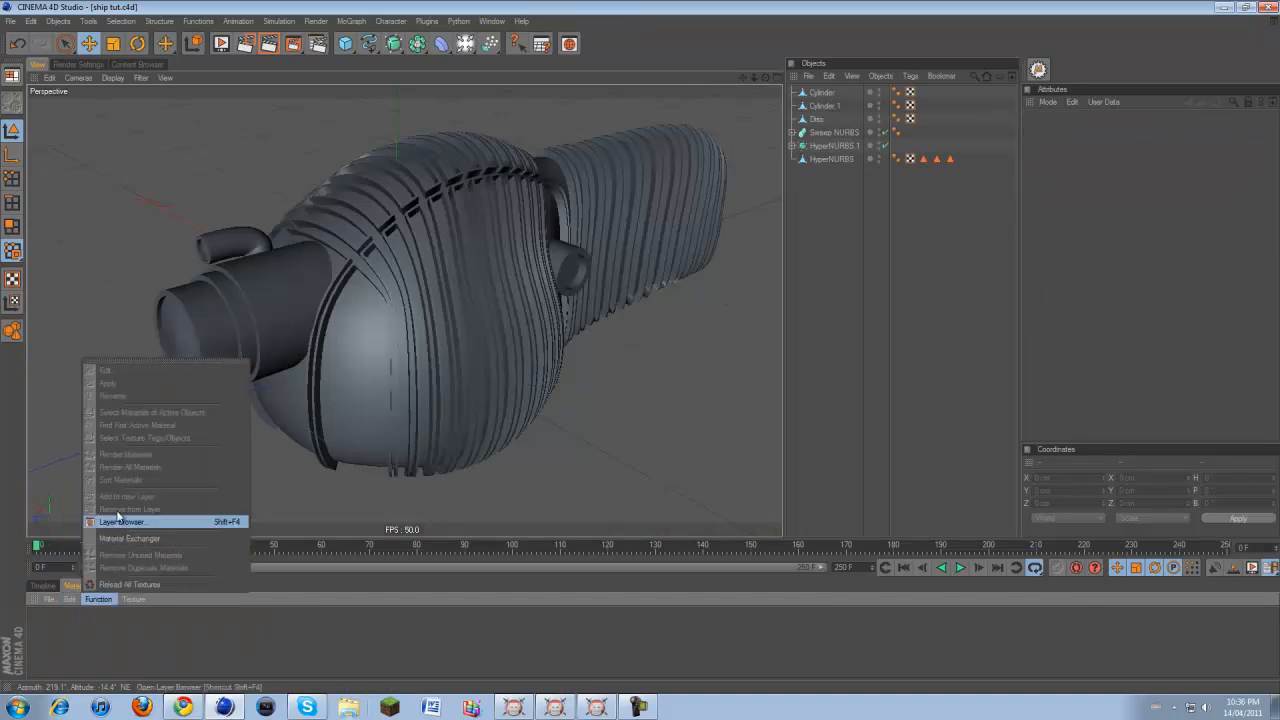
{"action": "left_click", "coordinate": [70, 598]}
{"action": "left_click", "coordinate": [129, 392]}
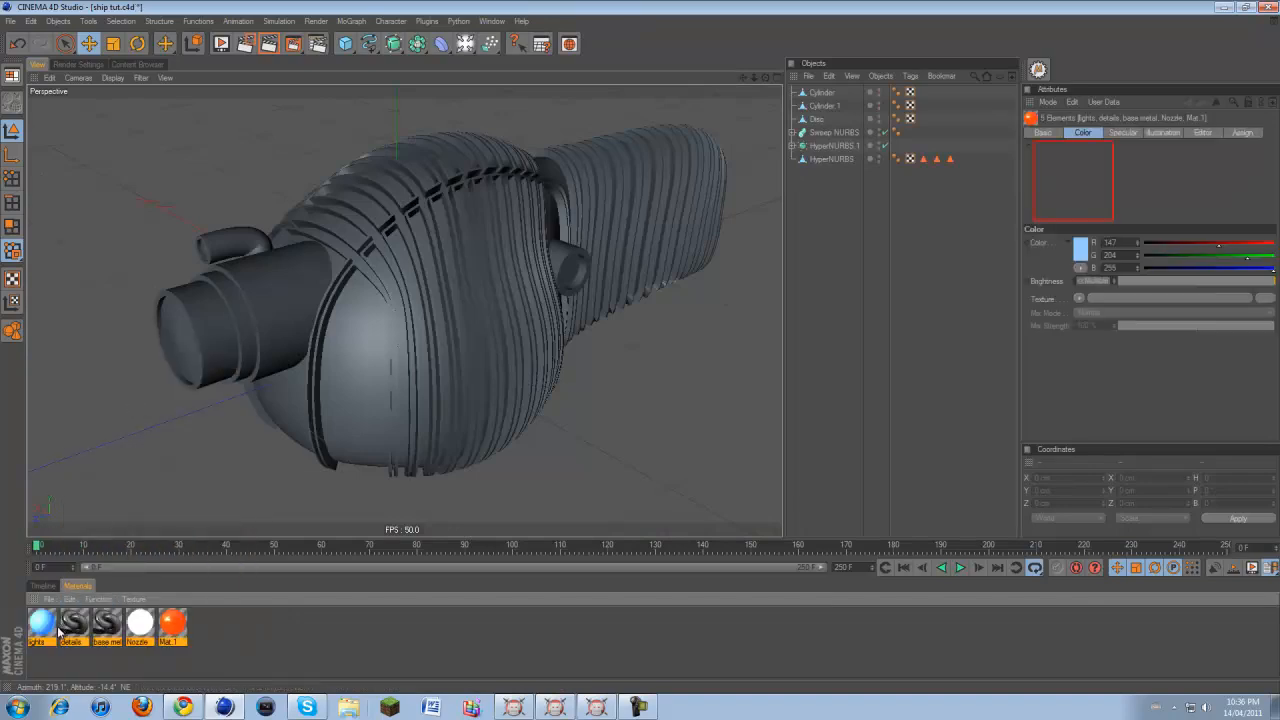
{"action": "left_click", "coordinate": [197, 665]}
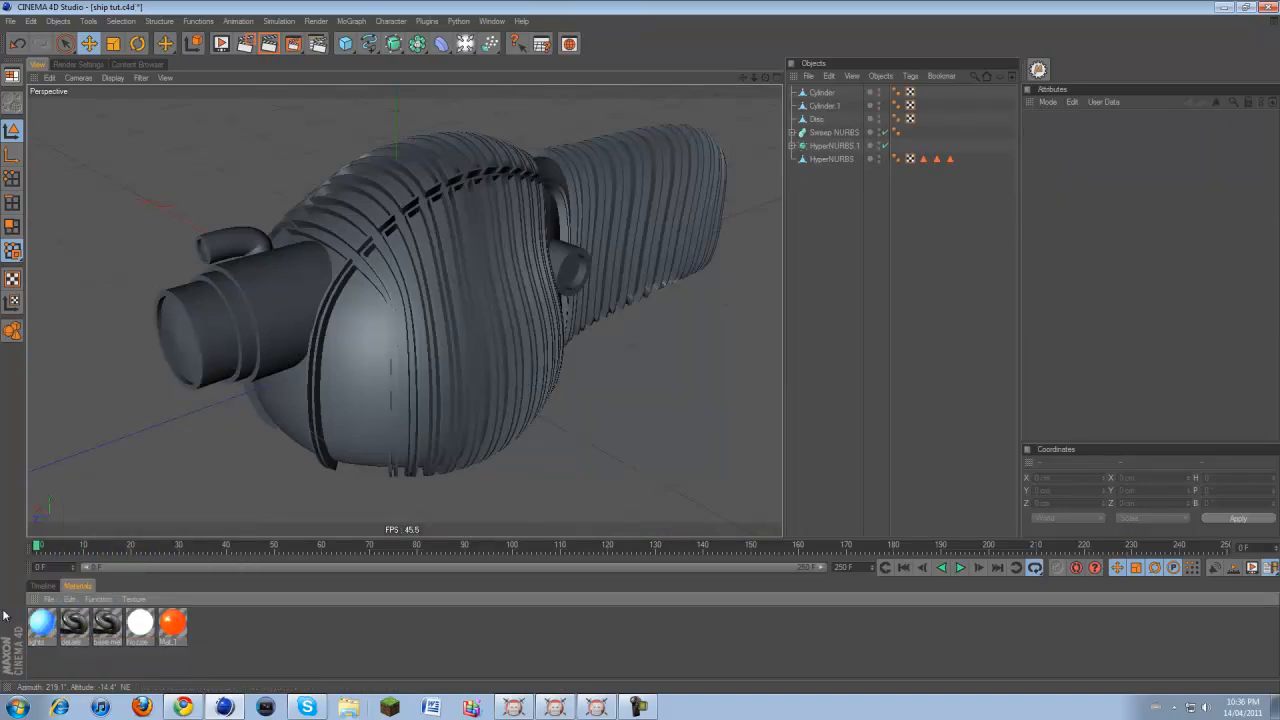
Review the lights material's Color, Luminance and Specular channel settings in the Material Editor
{"action": "double_click", "coordinate": [40, 625]}
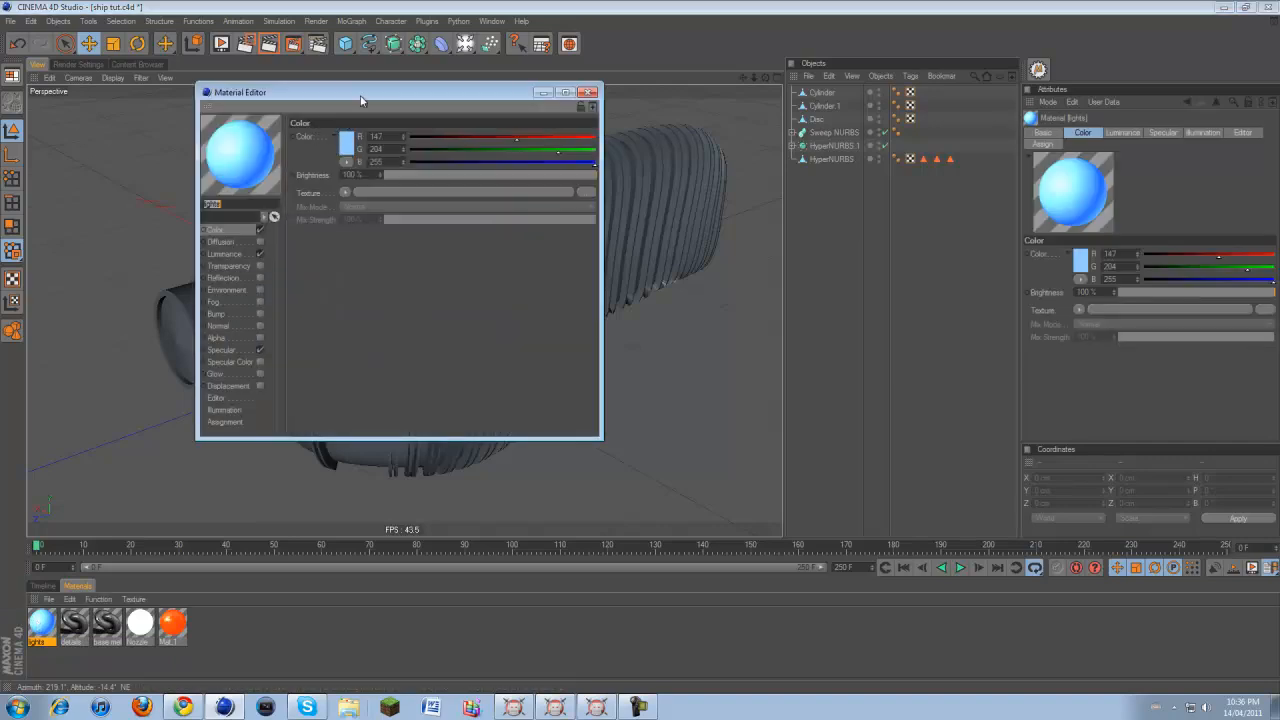
{"action": "left_click_drag", "start_coordinate": [361, 100], "coordinate": [541, 231]}
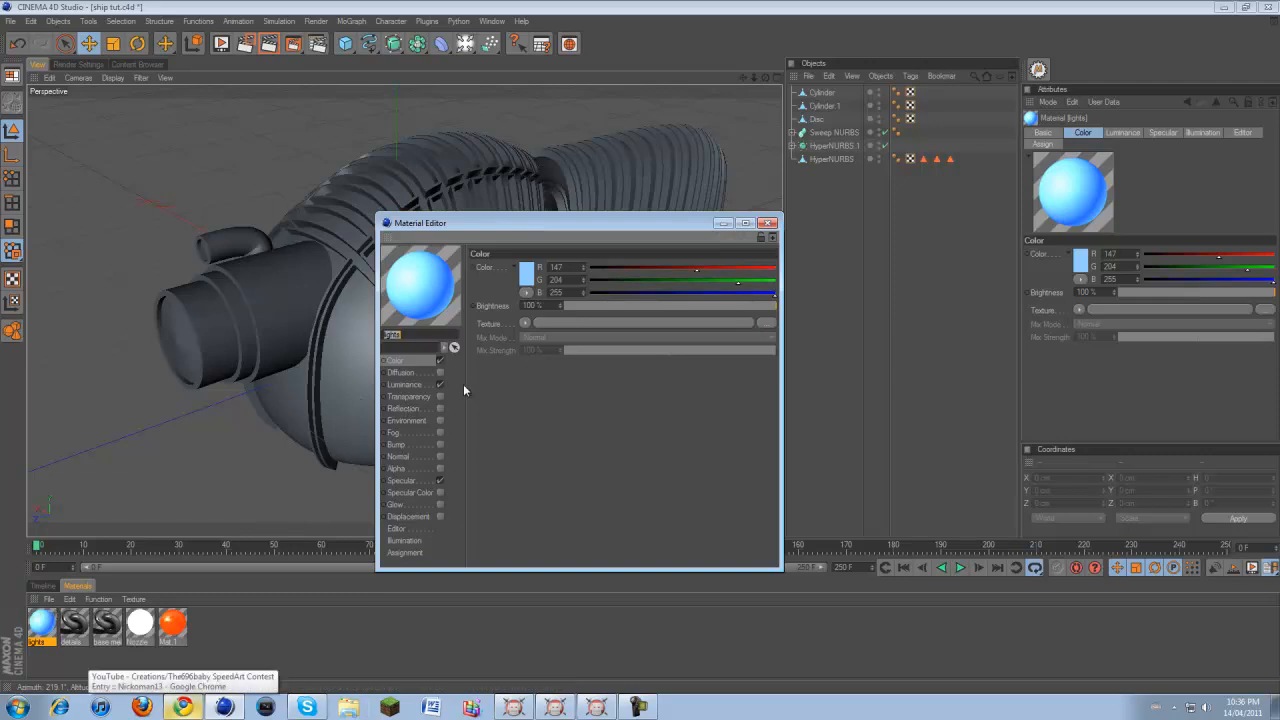
{"action": "left_click", "coordinate": [527, 272]}
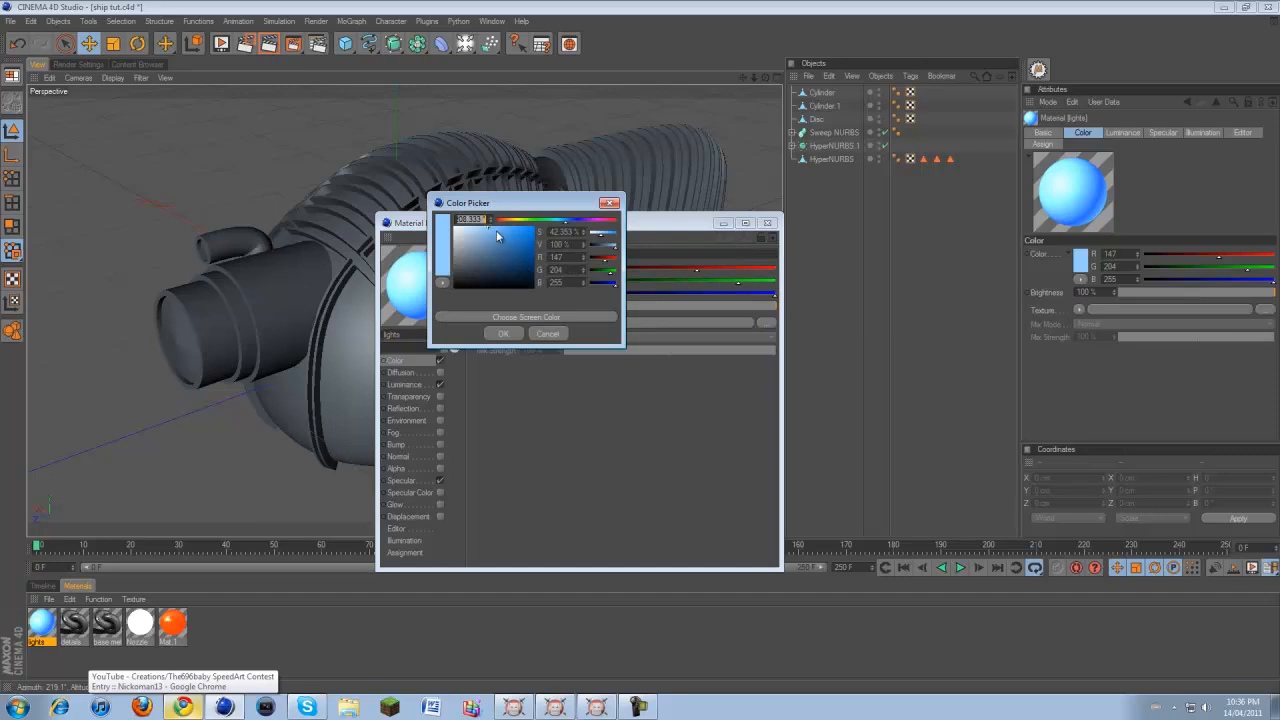
{"action": "left_click", "coordinate": [503, 334]}
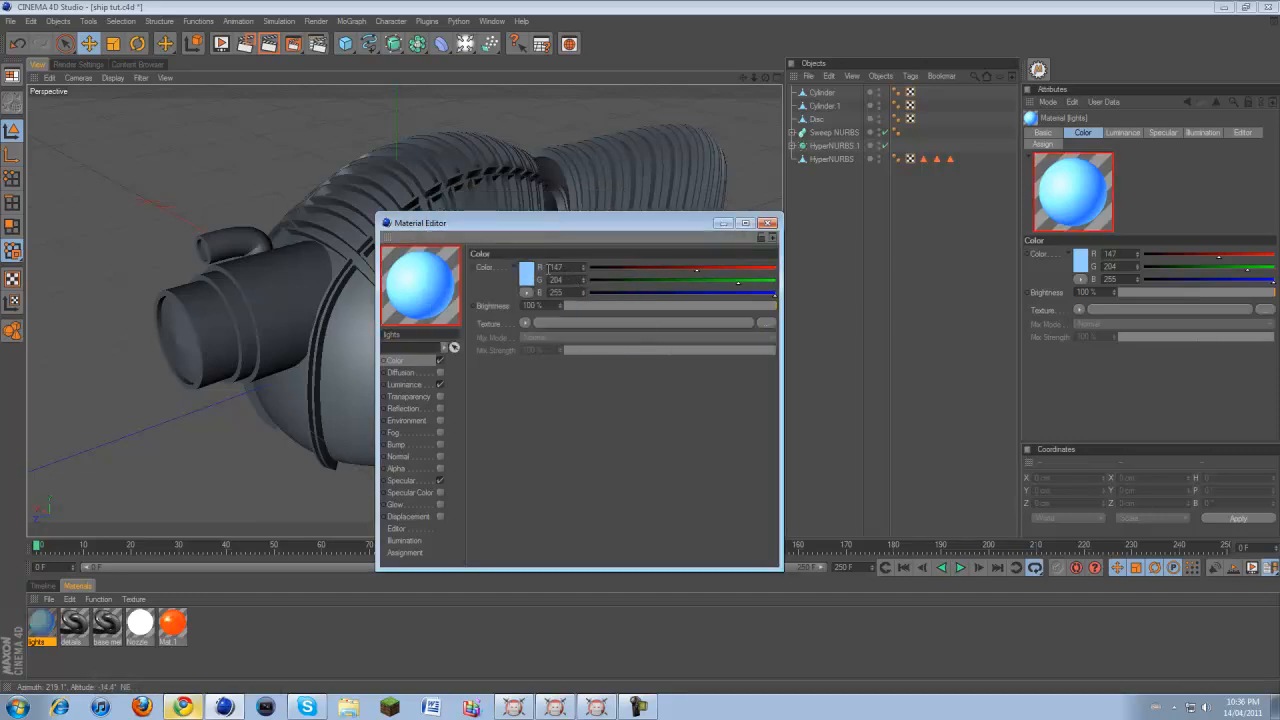
{"action": "left_click", "coordinate": [405, 385]}
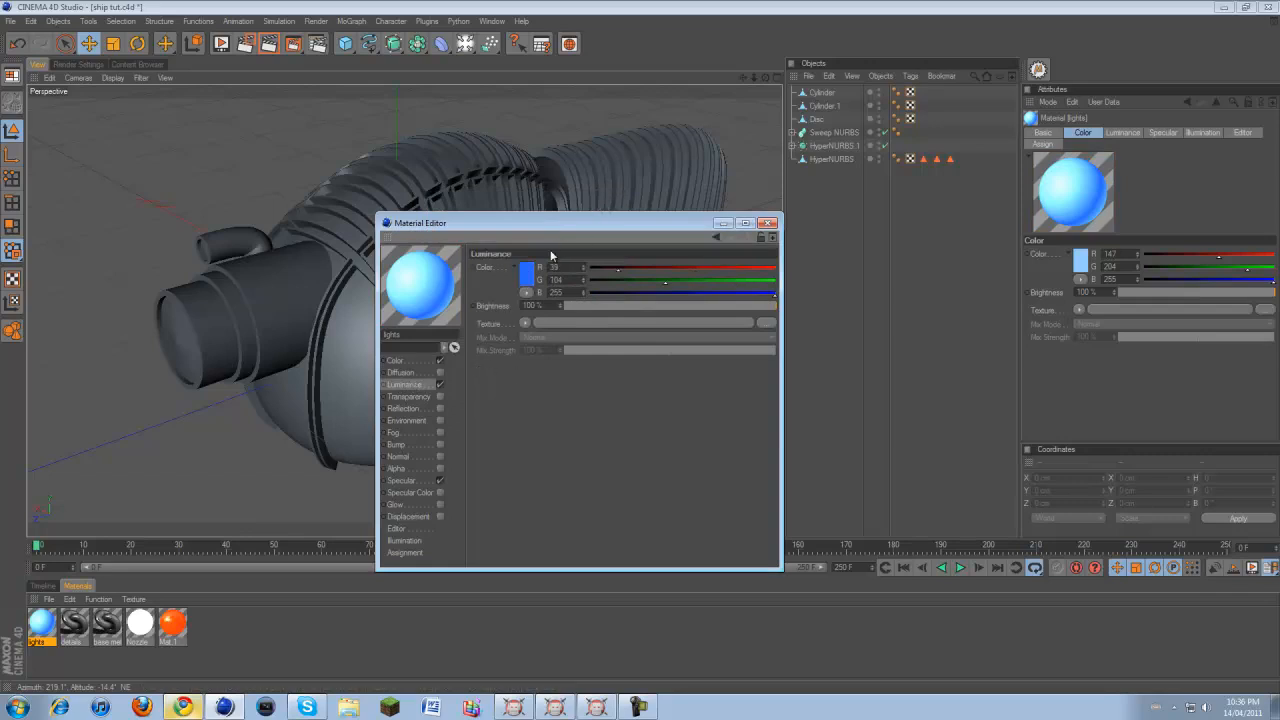
{"action": "left_click", "coordinate": [396, 482]}
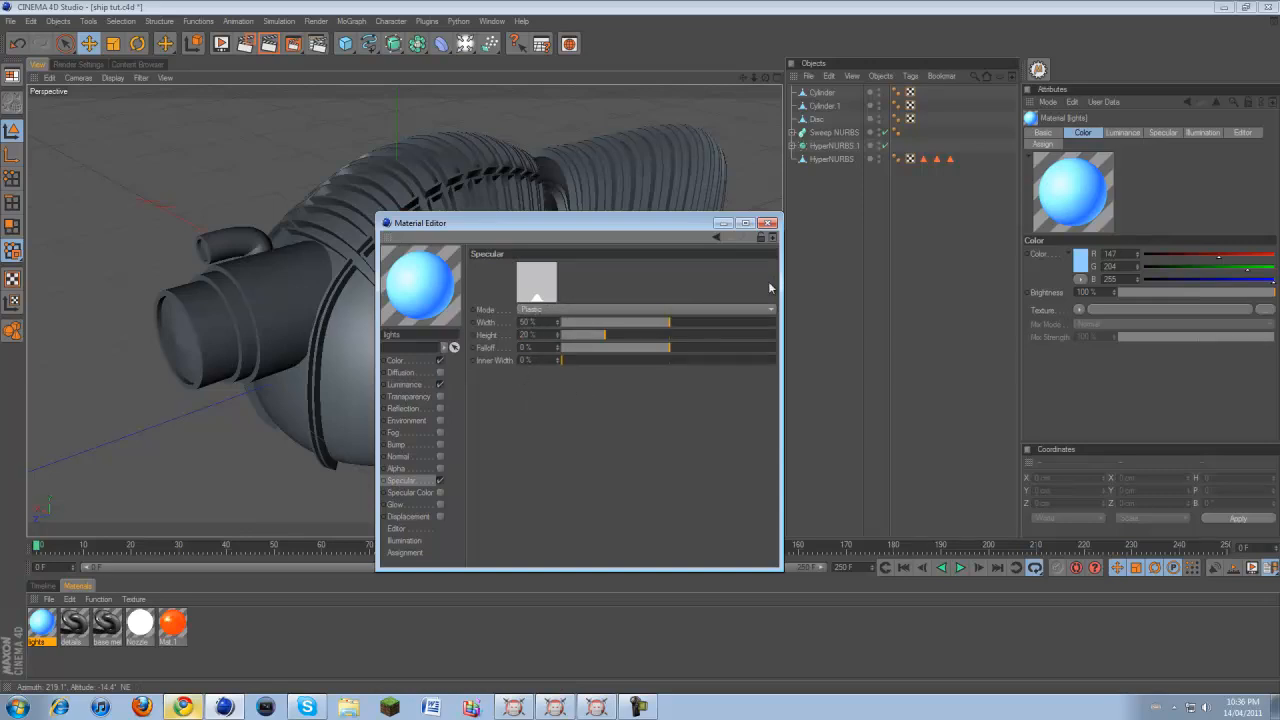
{"action": "left_click", "coordinate": [769, 224]}
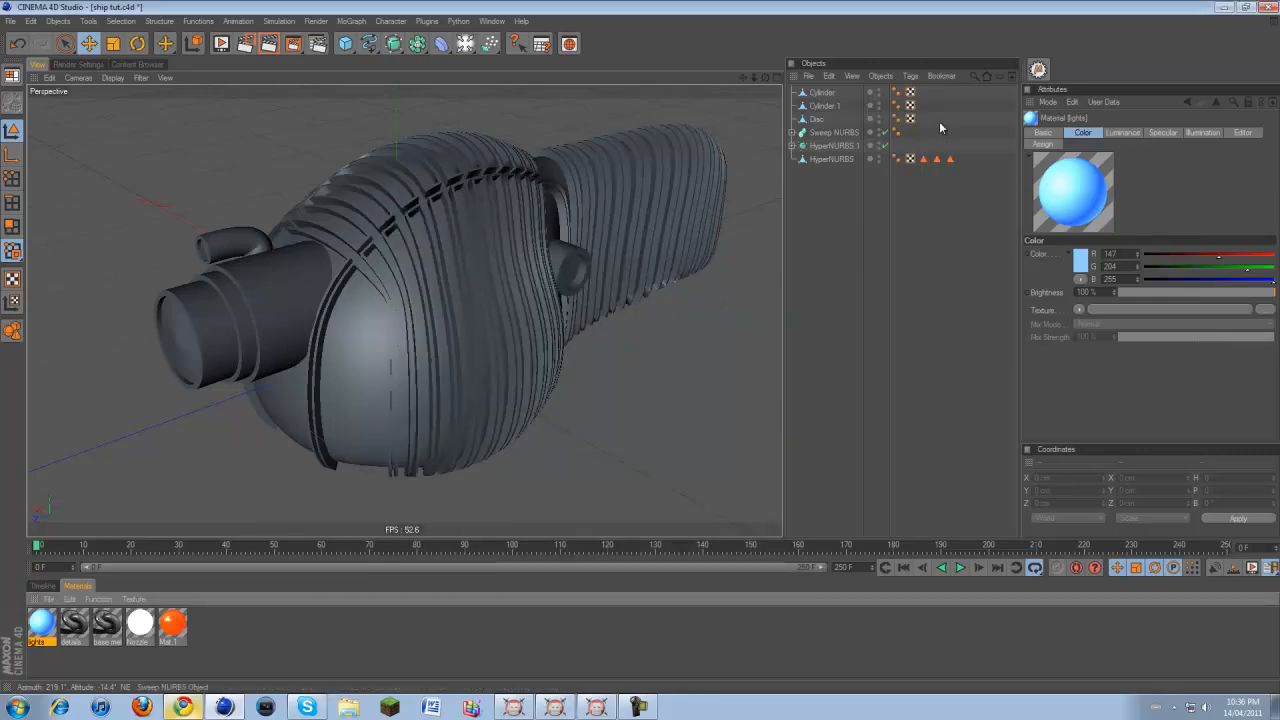
In polygon mode, restore Polygon Selection.1 and Polygon Selection.2 of the ribbed body mesh in turn to identify their polygons
{"action": "left_click", "coordinate": [939, 159]}
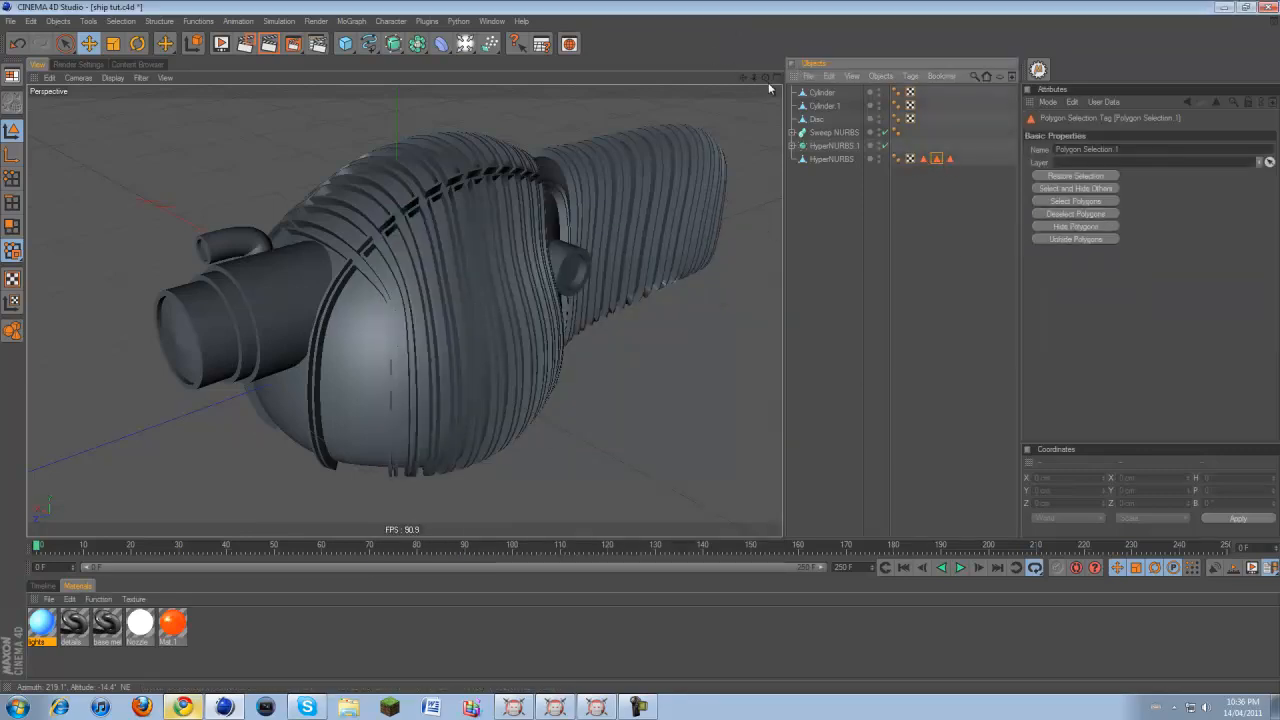
{"action": "left_click_drag", "start_coordinate": [766, 79], "coordinate": [651, 351]}
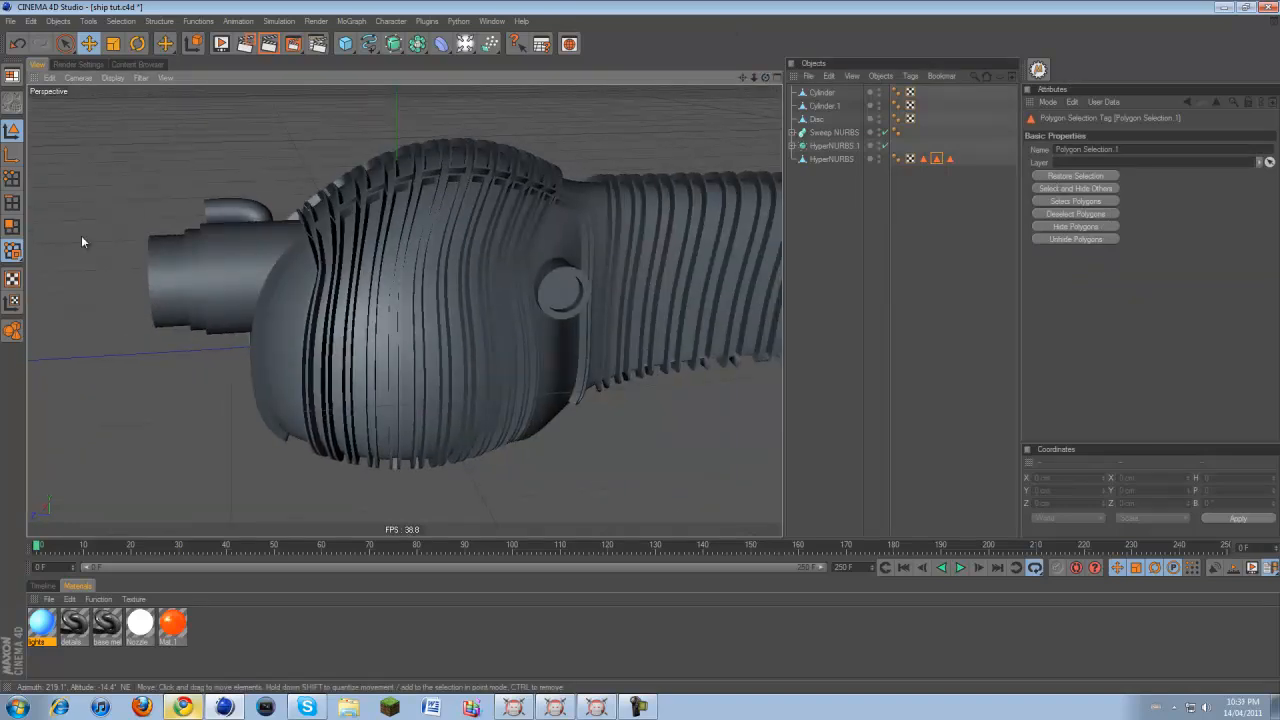
{"action": "left_click", "coordinate": [830, 159]}
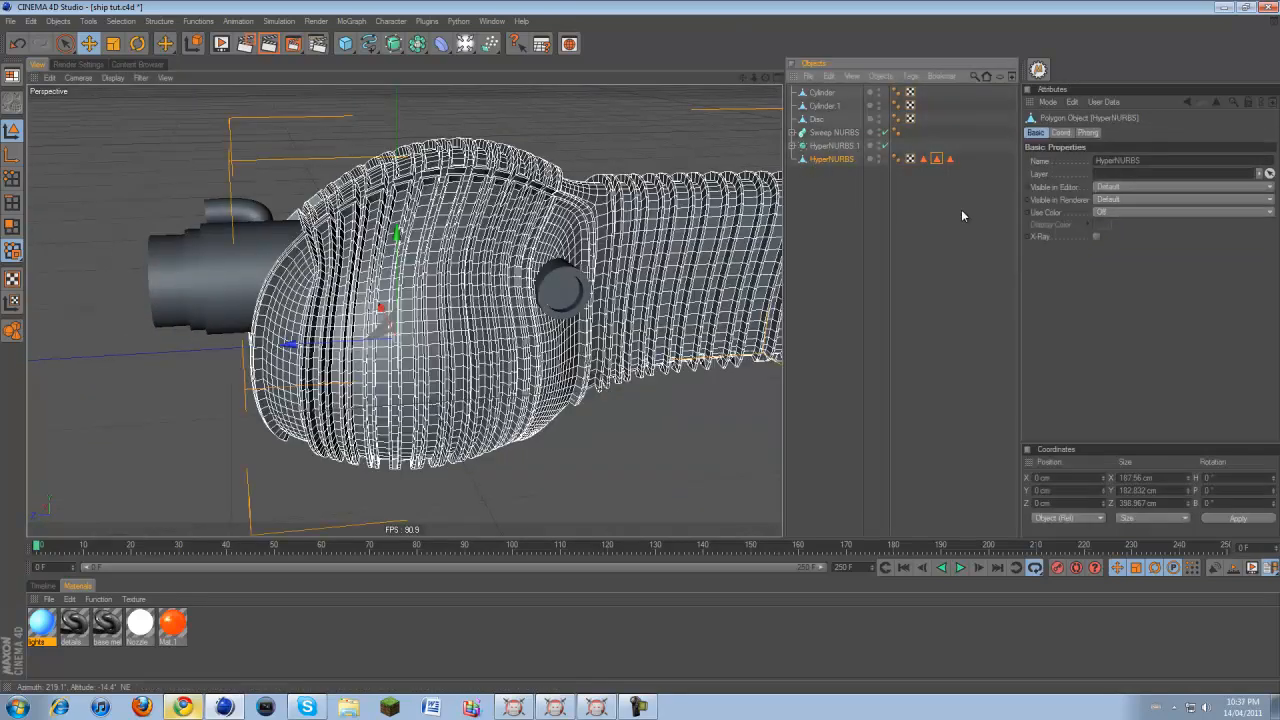
{"action": "left_click", "coordinate": [936, 159]}
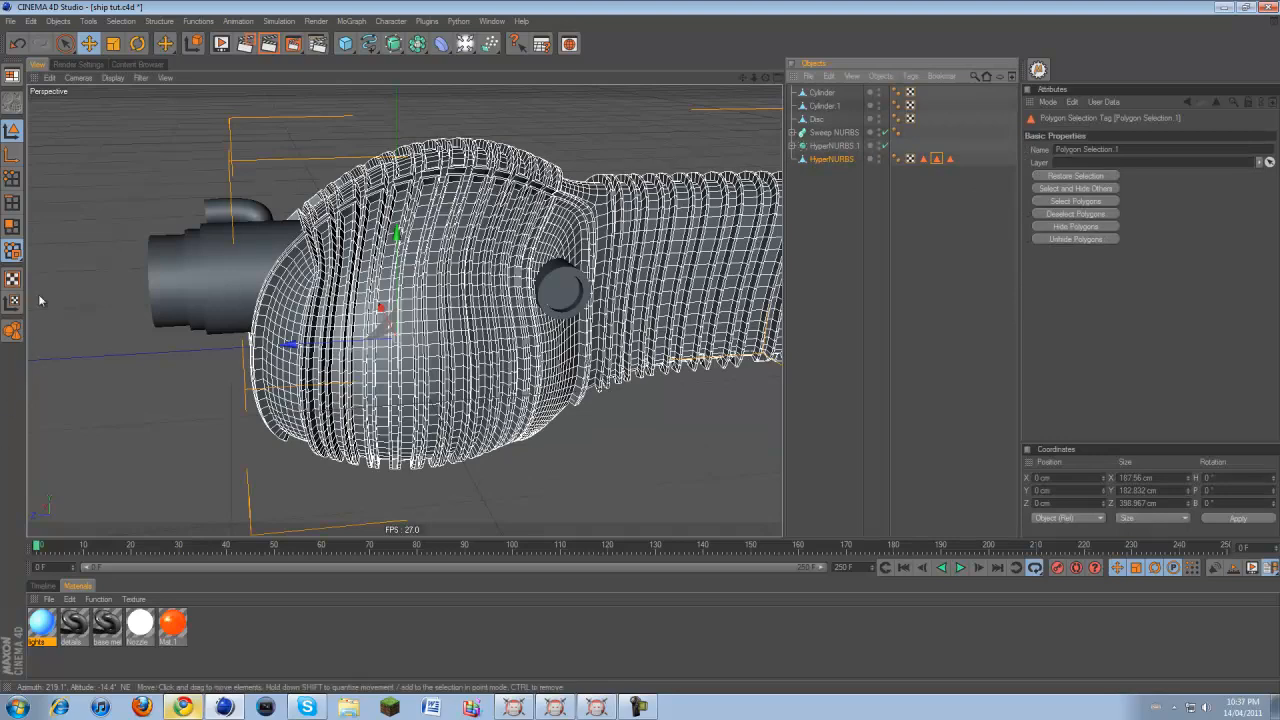
{"action": "left_click", "coordinate": [12, 226]}
{"action": "left_click", "coordinate": [1075, 176]}
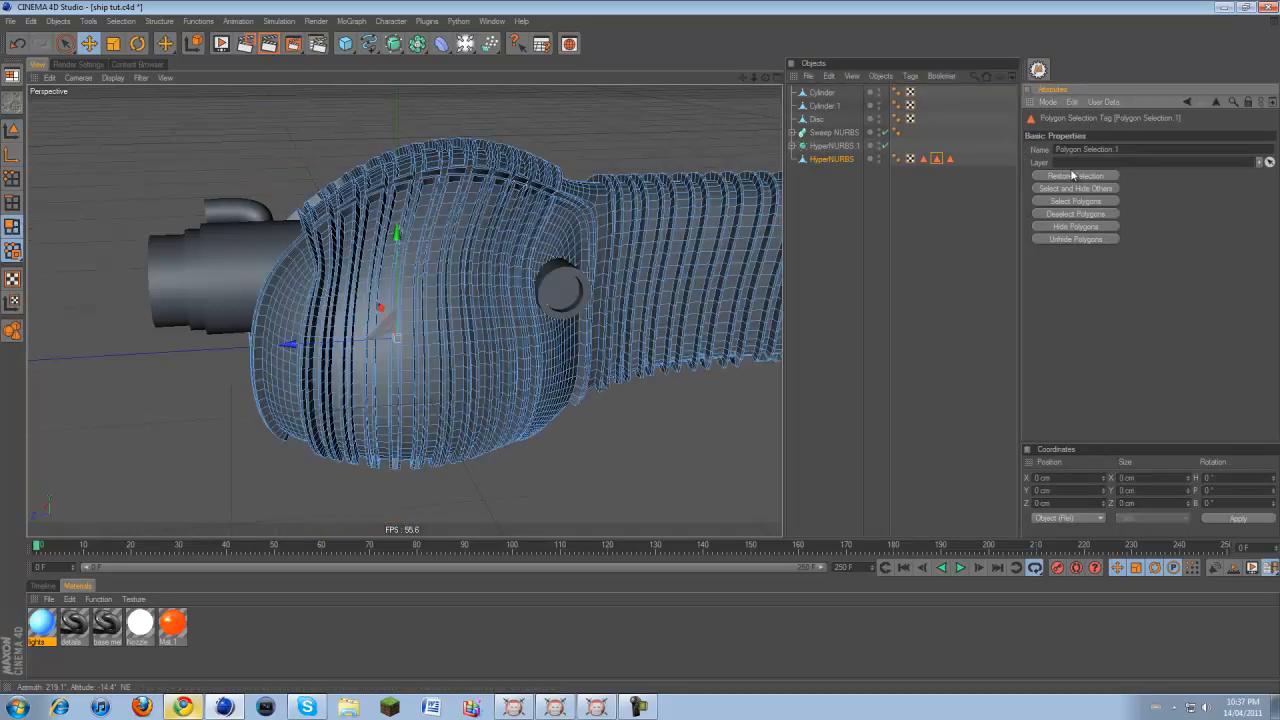
{"action": "scroll", "coordinate": [746, 144], "scroll_direction": "down", "scroll_amount": 2}
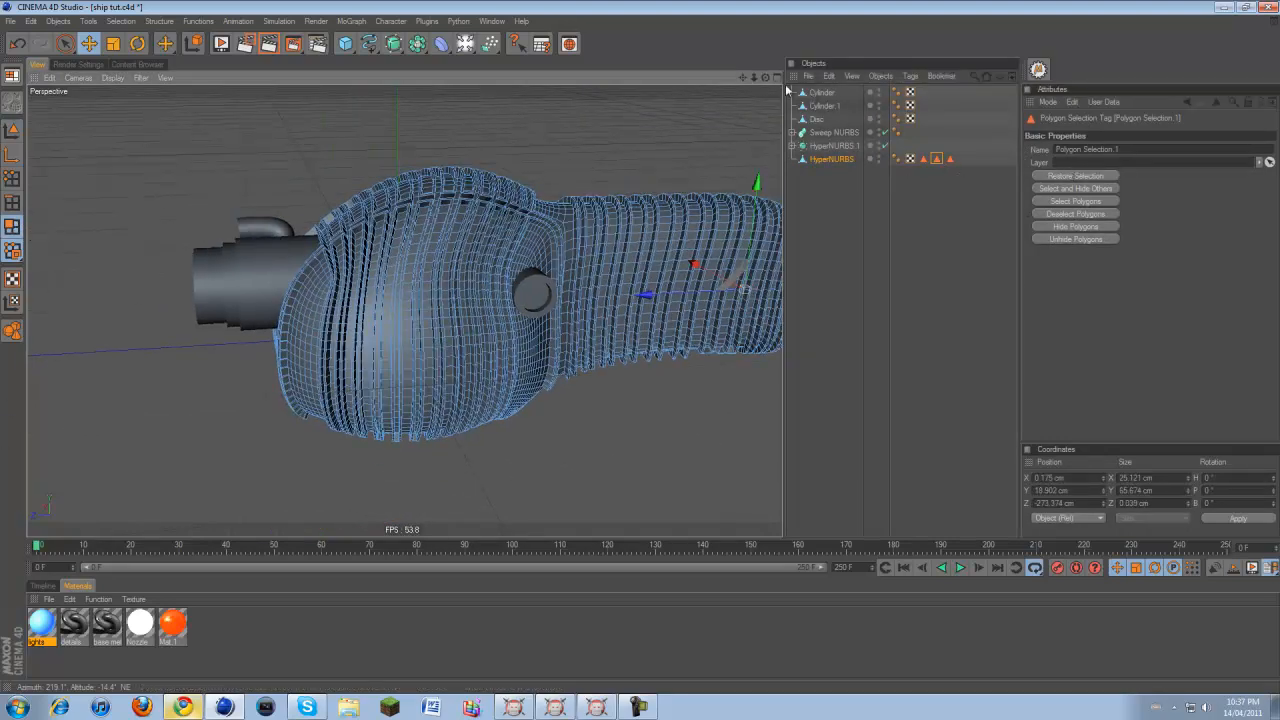
{"action": "left_click_drag", "start_coordinate": [766, 77], "coordinate": [644, 348]}
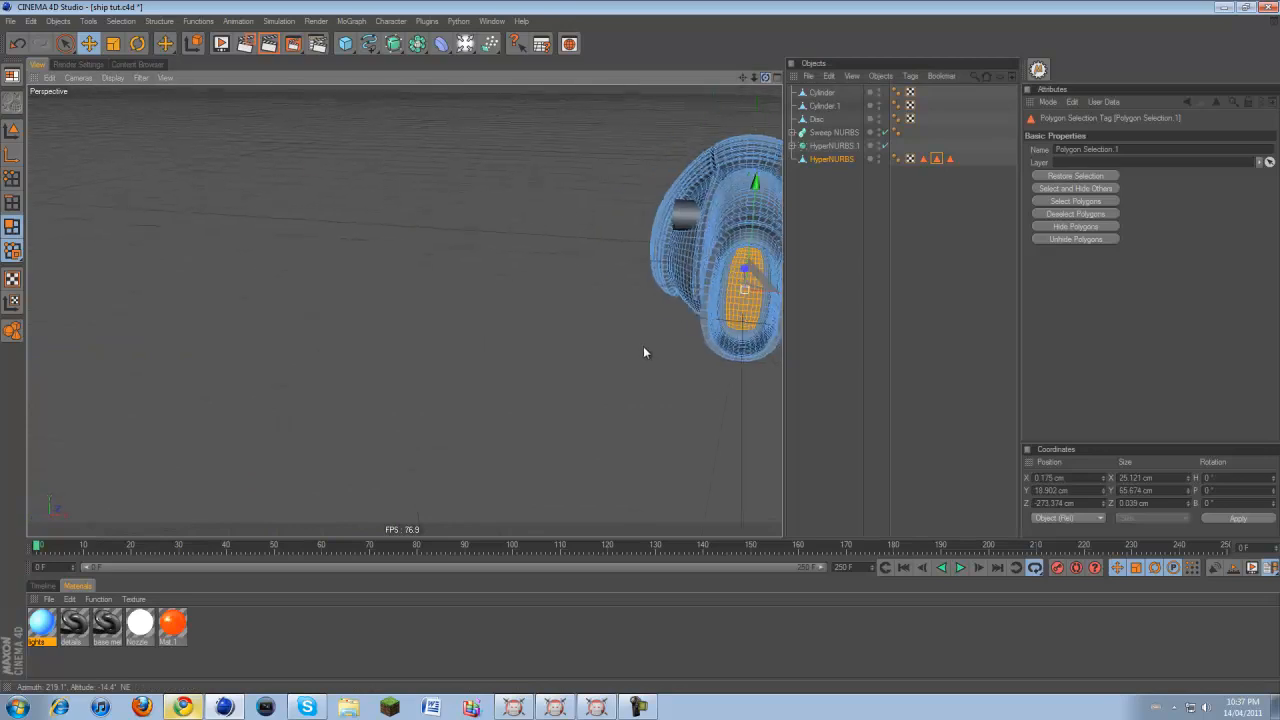
{"action": "left_click", "coordinate": [950, 159]}
{"action": "left_click", "coordinate": [1060, 177]}
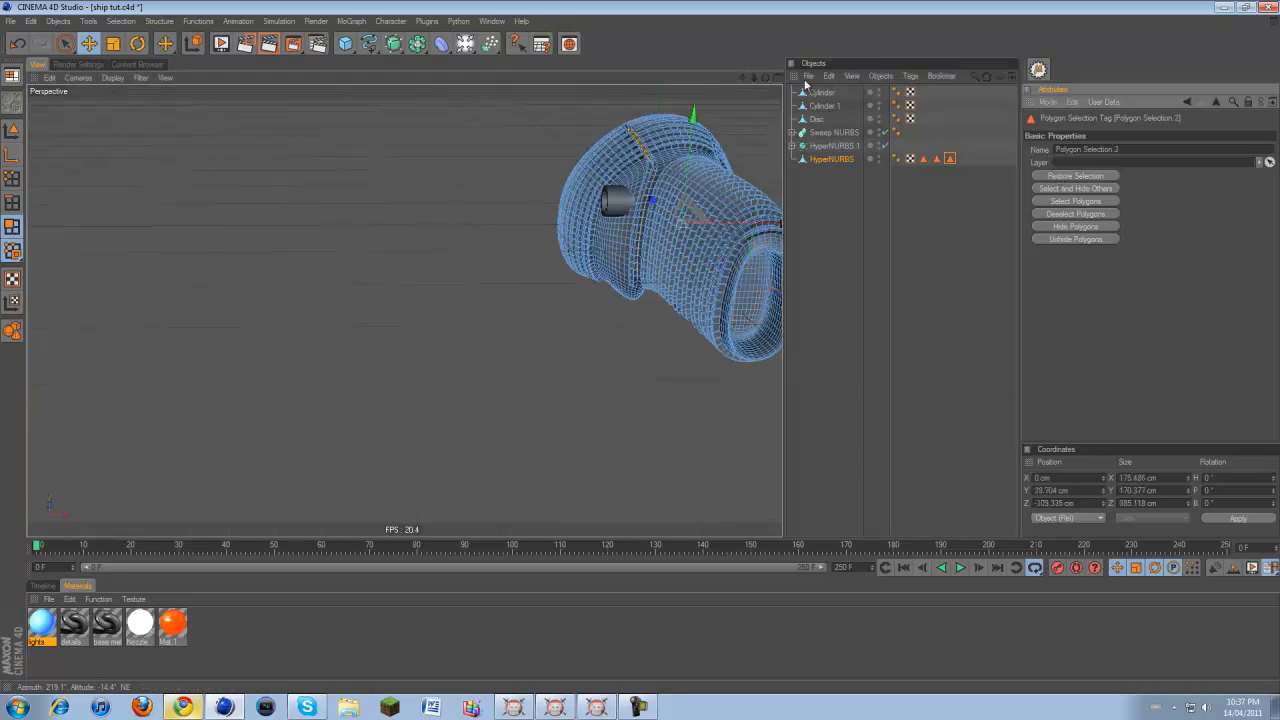
Apply the lights material to the restored Polygon Selection.2 grooves of the ribbed body and render the view to check it
{"action": "left_click_drag", "start_coordinate": [769, 76], "coordinate": [655, 350]}
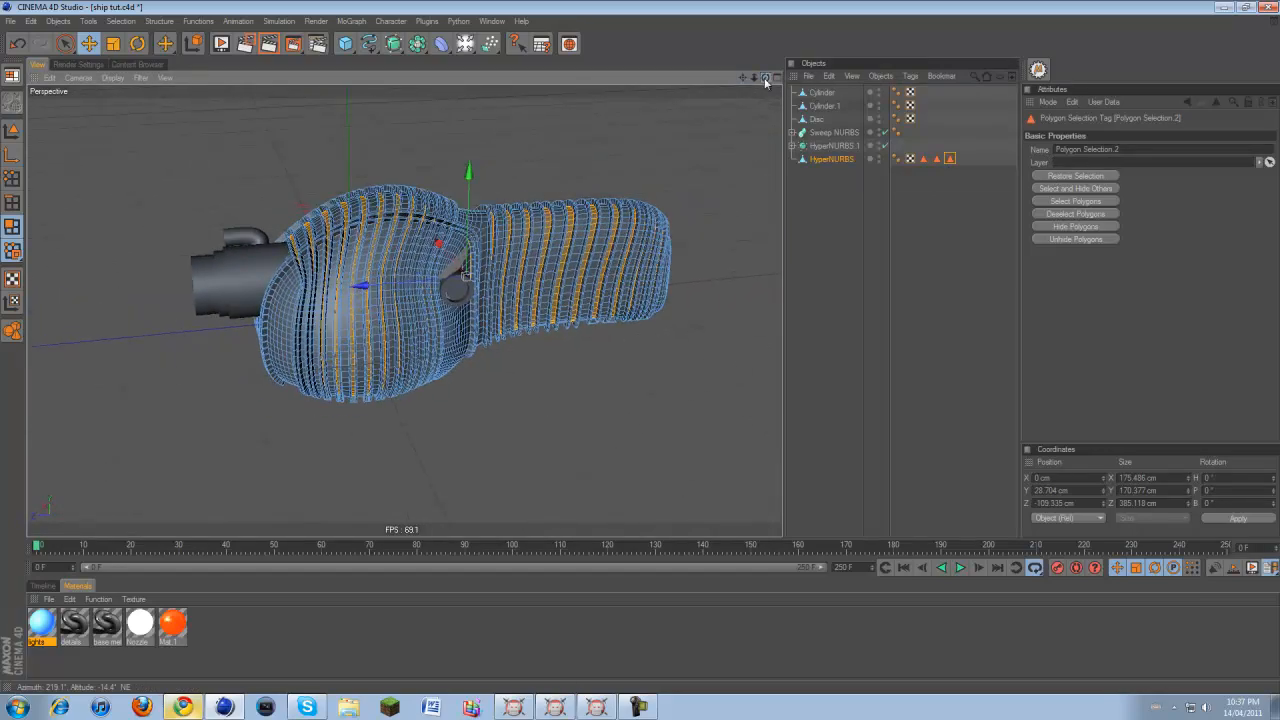
{"action": "left_click_drag", "start_coordinate": [766, 79], "coordinate": [650, 340]}
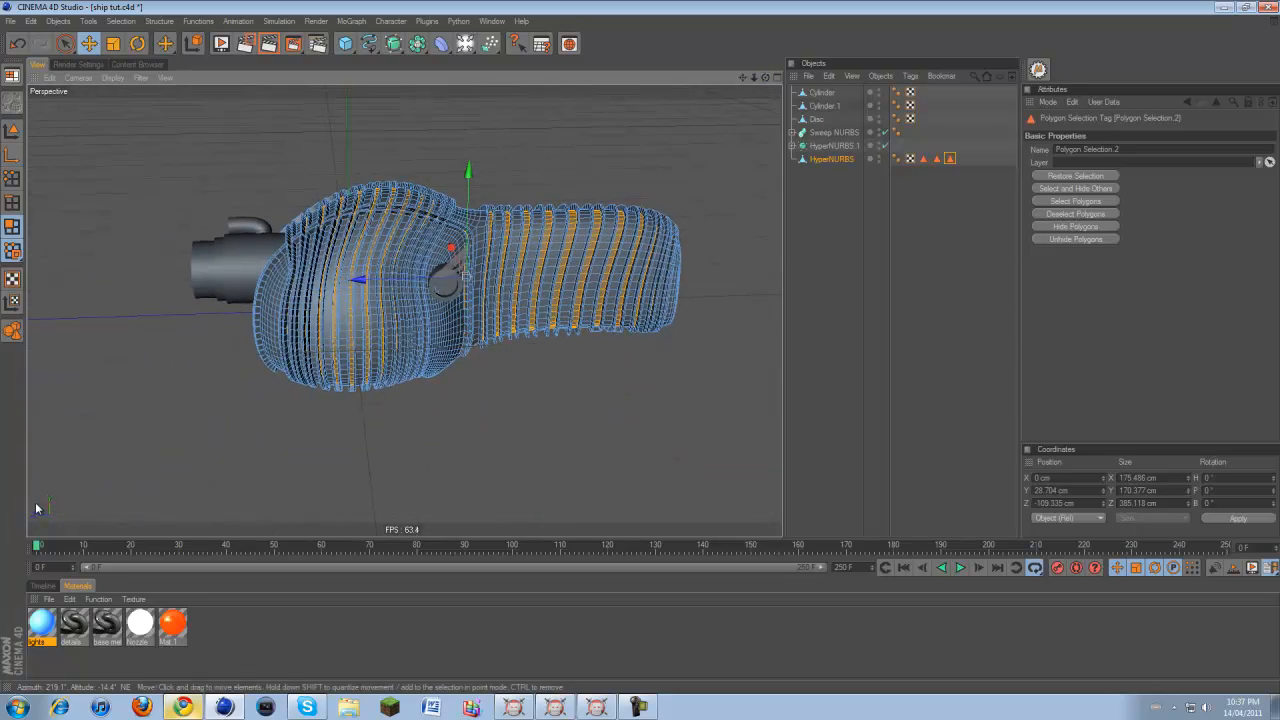
{"action": "right_click", "coordinate": [40, 626]}
{"action": "left_click", "coordinate": [60, 517]}
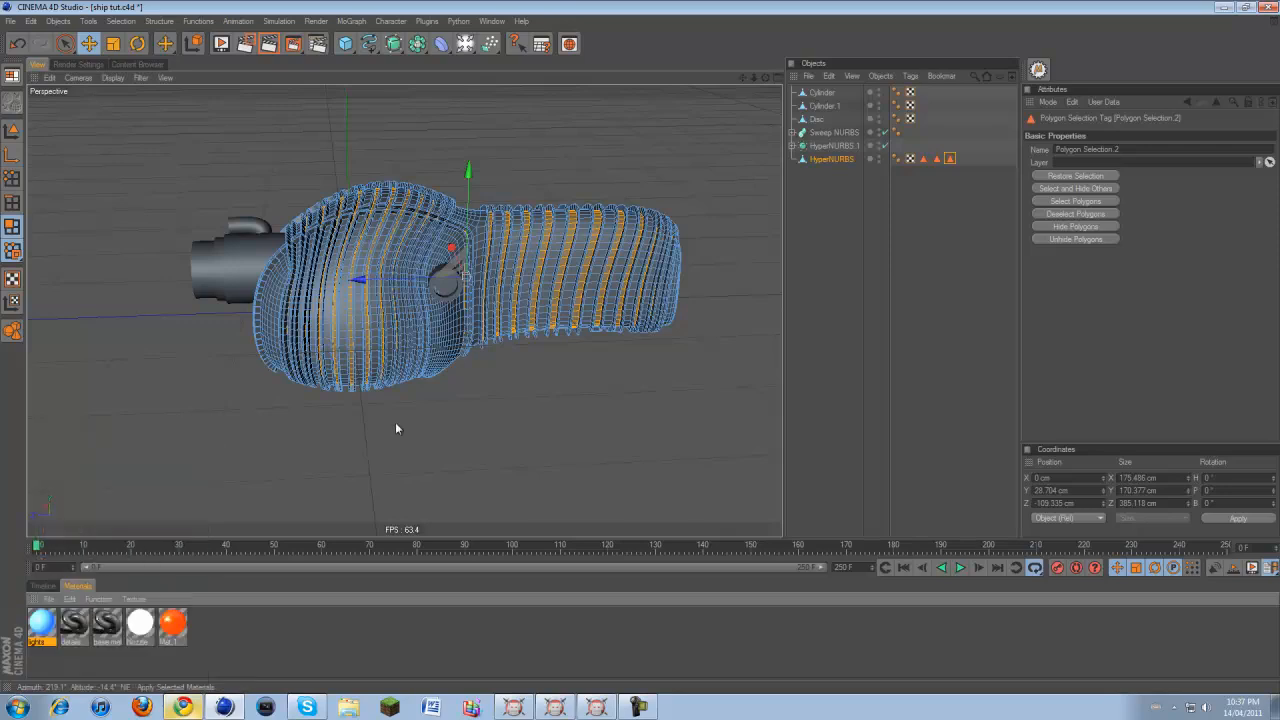
{"action": "left_click", "coordinate": [505, 411]}
{"action": "left_click_drag", "start_coordinate": [766, 77], "coordinate": [658, 346]}
{"action": "left_click", "coordinate": [221, 43]}
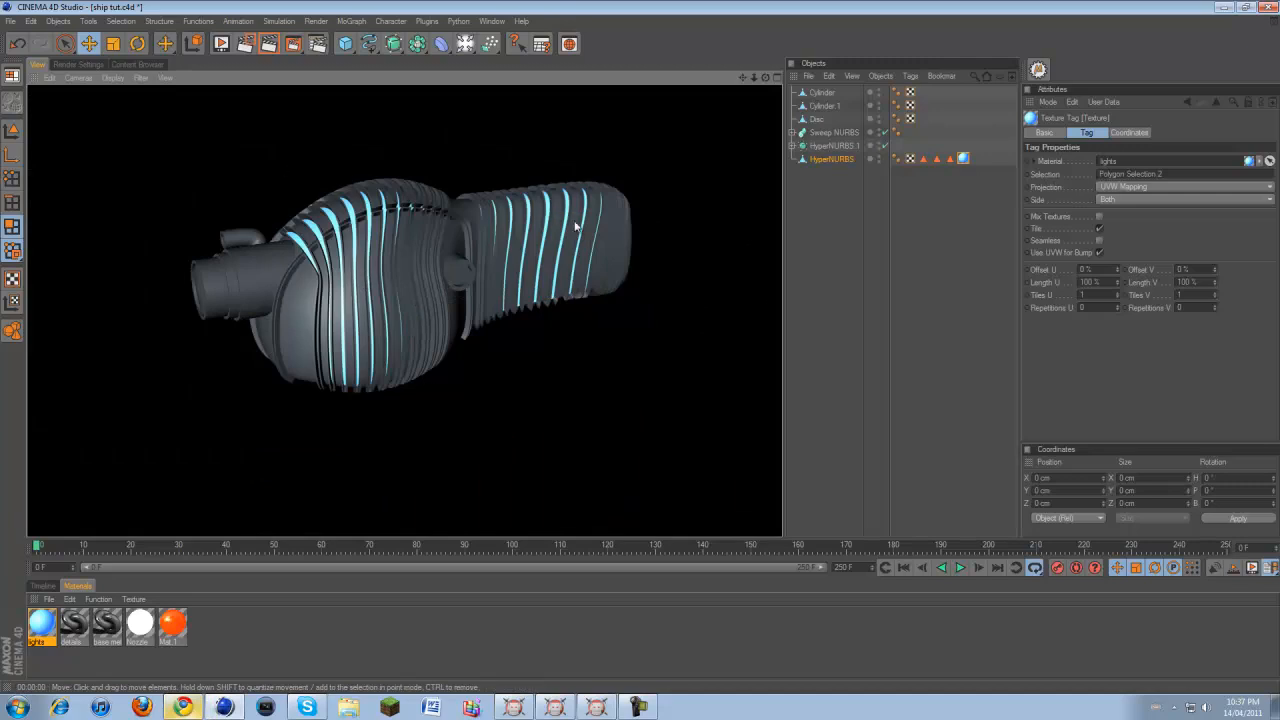
{"action": "scroll", "coordinate": [640, 206], "scroll_direction": "up", "scroll_amount": 4}
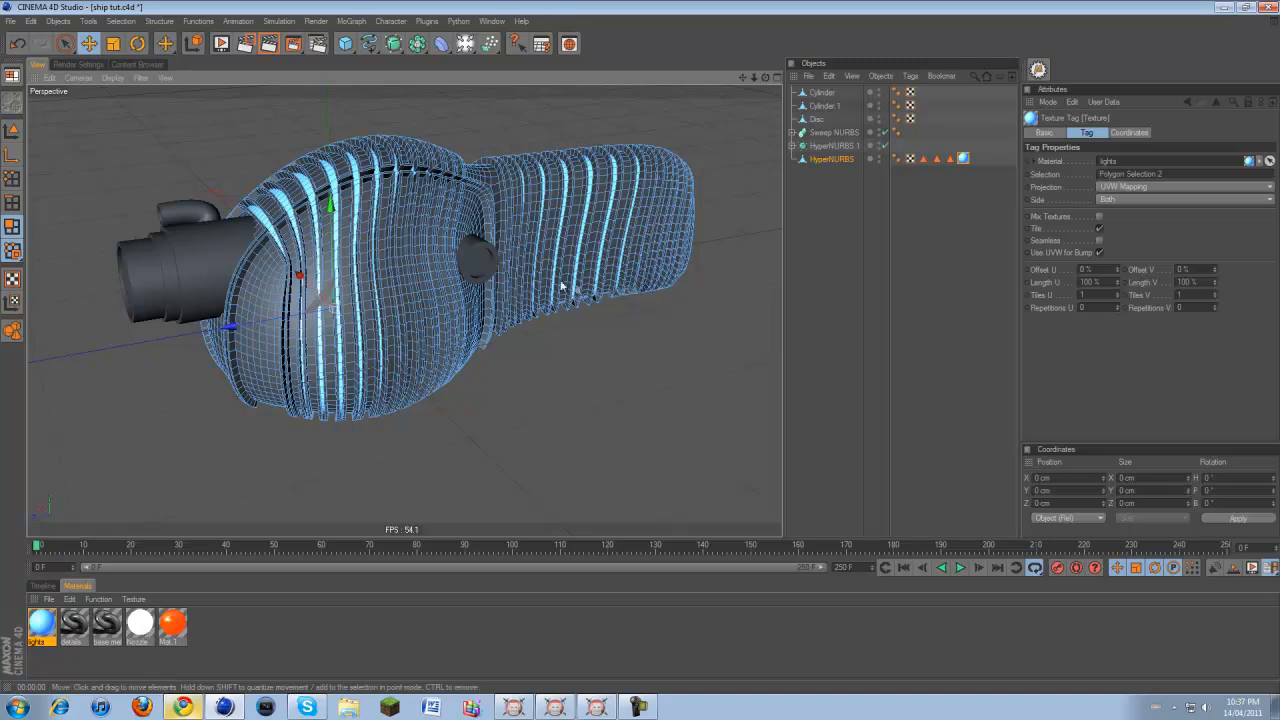
Select Cylinder and Cylinder.1 together and apply the Nozzle material to their selected end-face polygons
{"action": "left_click", "coordinate": [822, 92]}
{"action": "left_click", "coordinate": [827, 107], "text": "shift"}
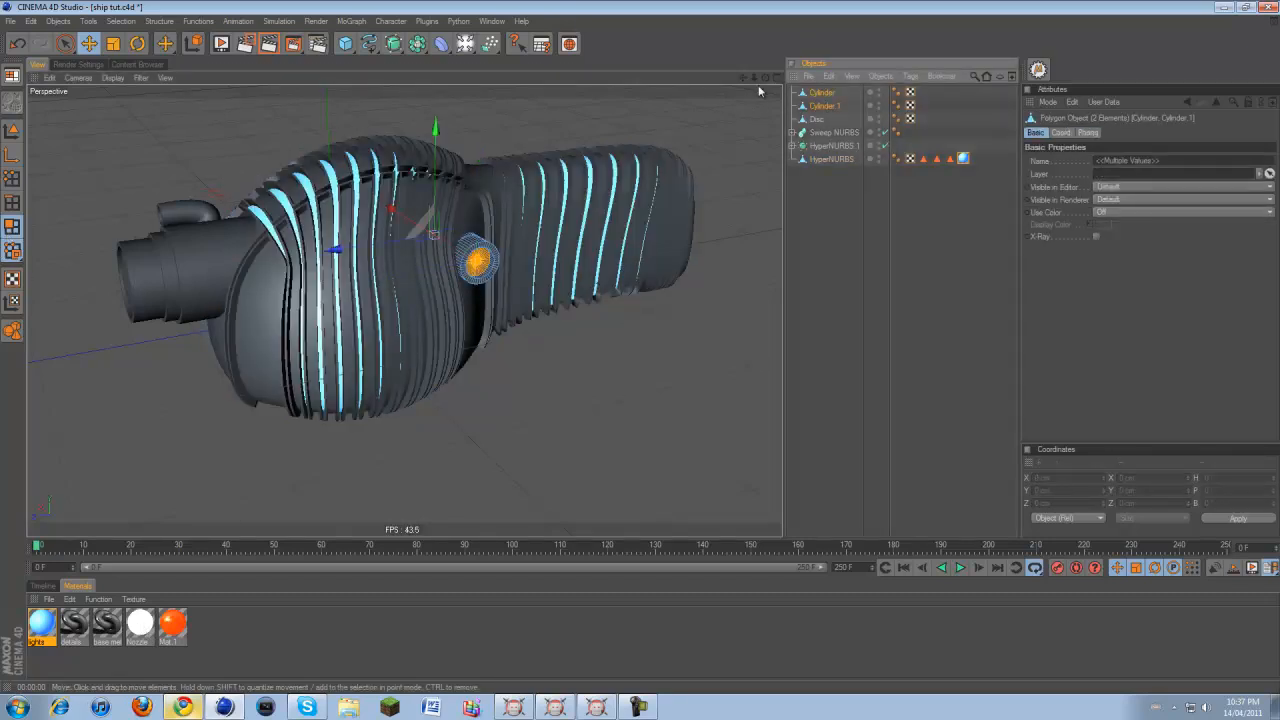
{"action": "left_click_drag", "start_coordinate": [505, 345], "coordinate": [638, 352], "text": "alt"}
{"action": "right_click", "coordinate": [38, 622]}
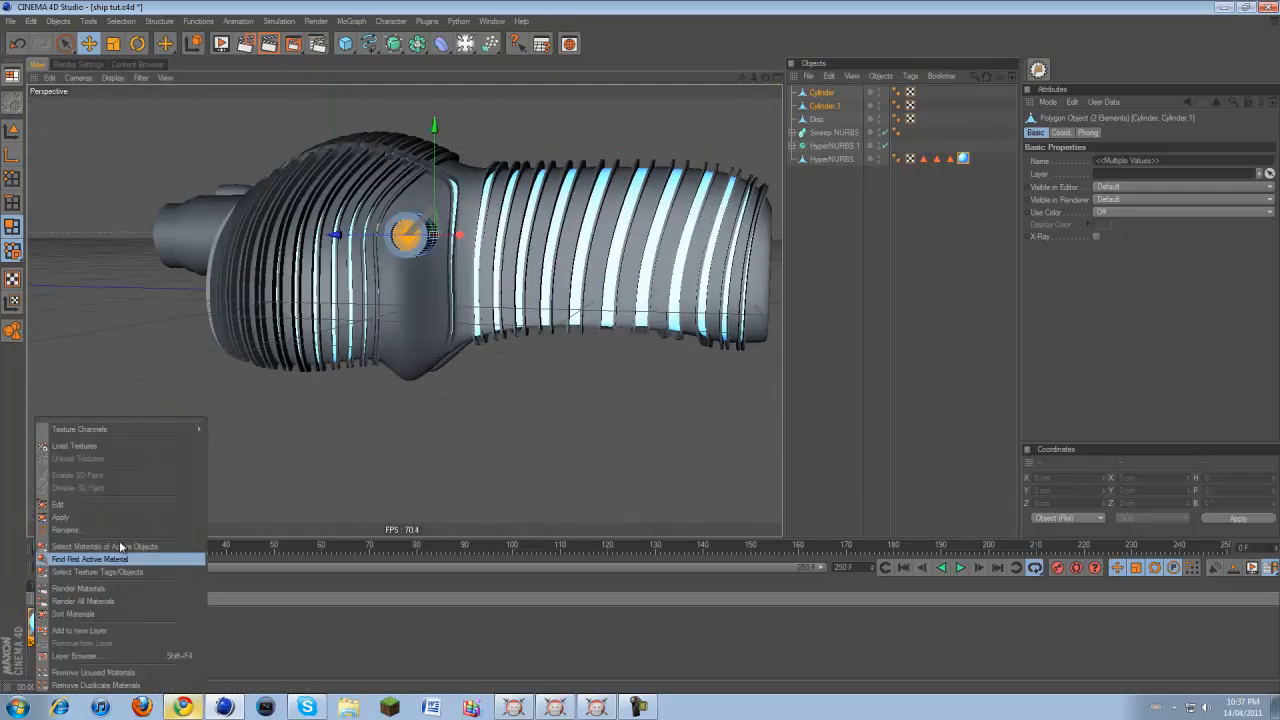
{"action": "left_click", "coordinate": [229, 629]}
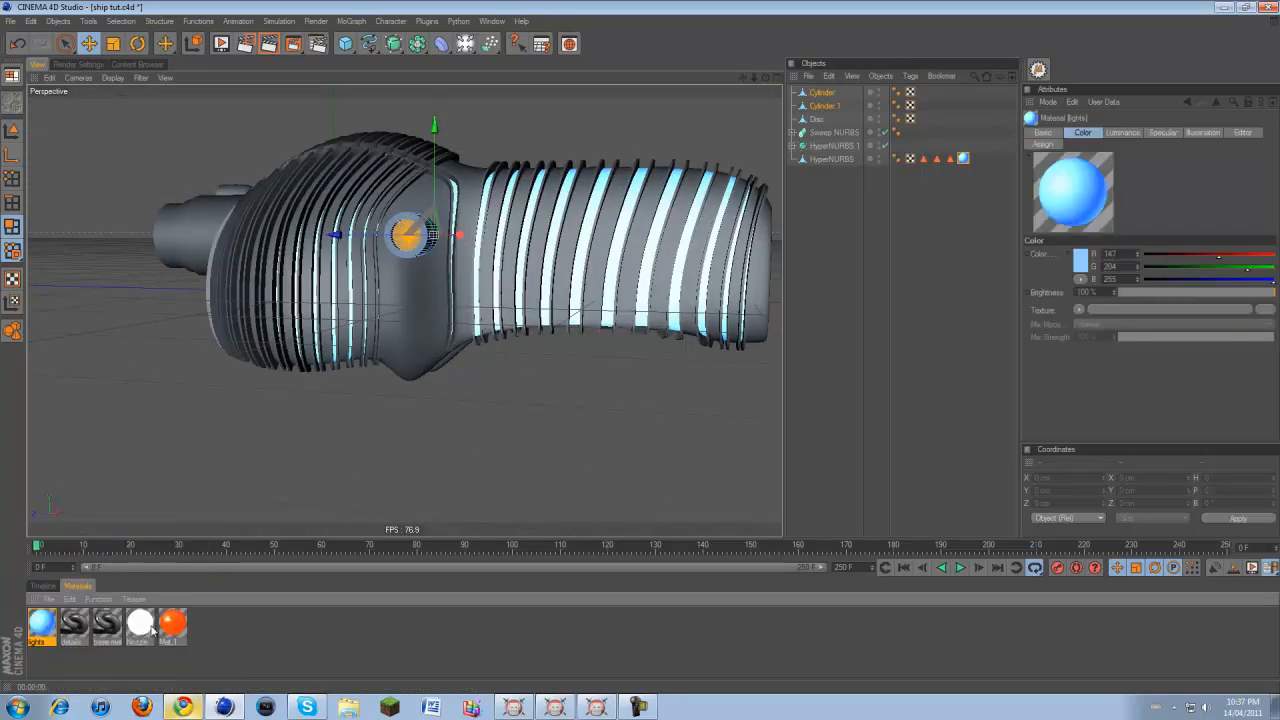
{"action": "right_click", "coordinate": [149, 627]}
{"action": "left_click", "coordinate": [172, 517]}
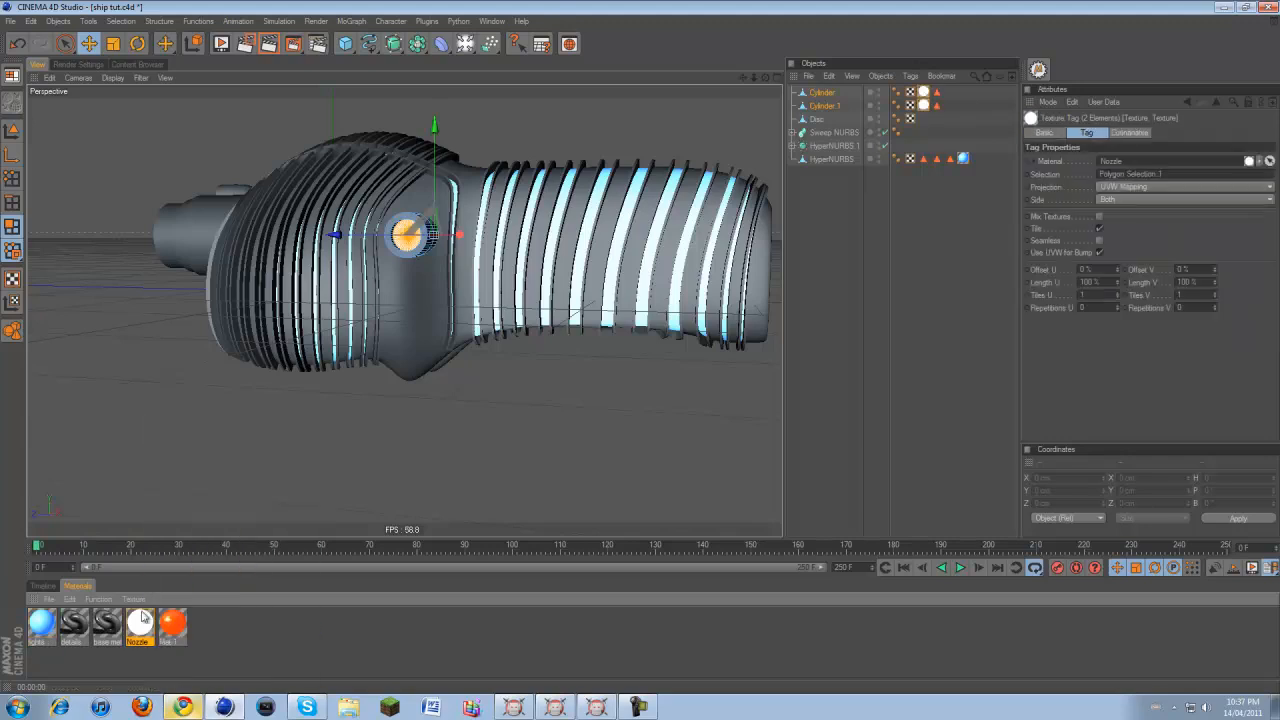
Review the Nozzle material's Color, Luminance and Specular channel settings in the Material Editor
{"action": "double_click", "coordinate": [142, 623]}
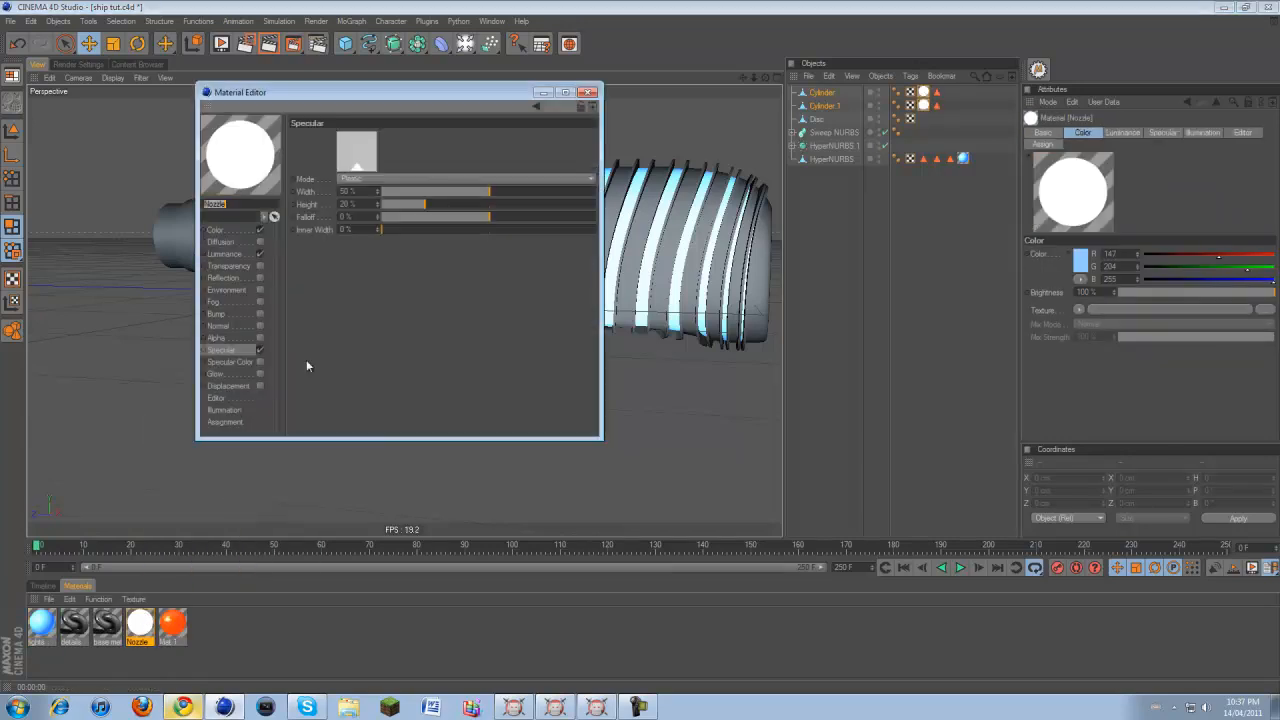
{"action": "left_click", "coordinate": [215, 230]}
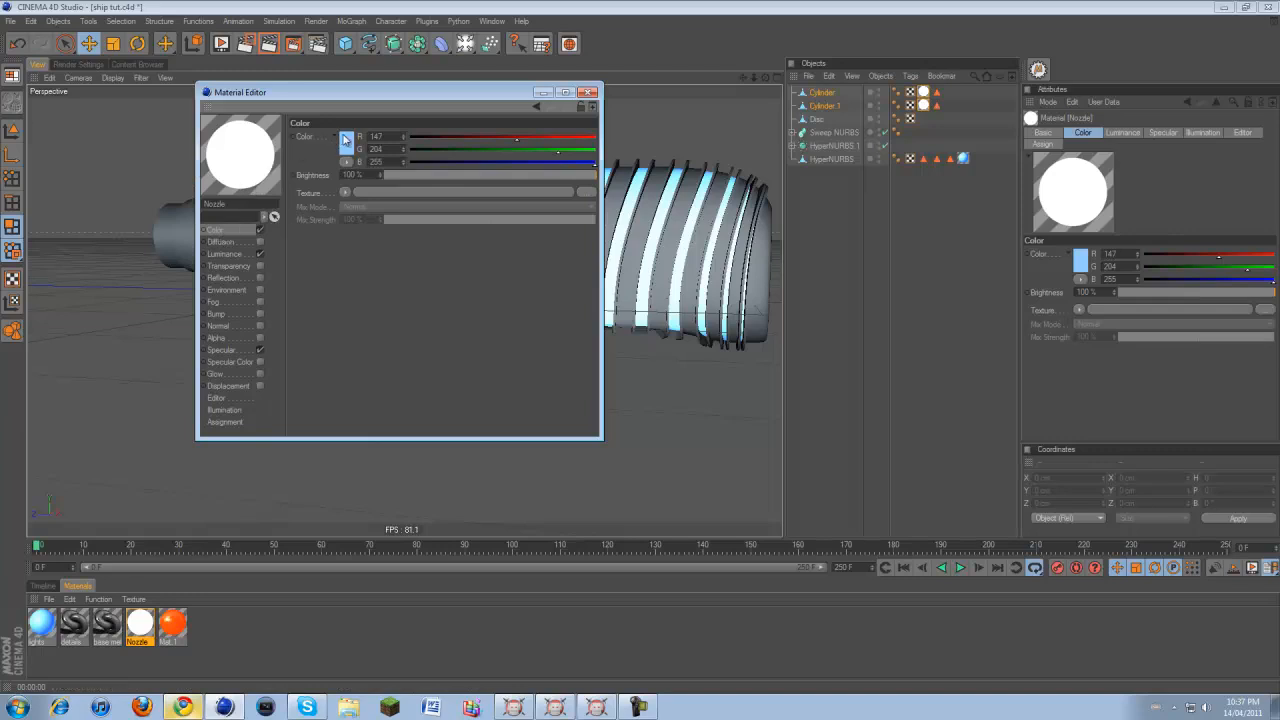
{"action": "left_click", "coordinate": [224, 254]}
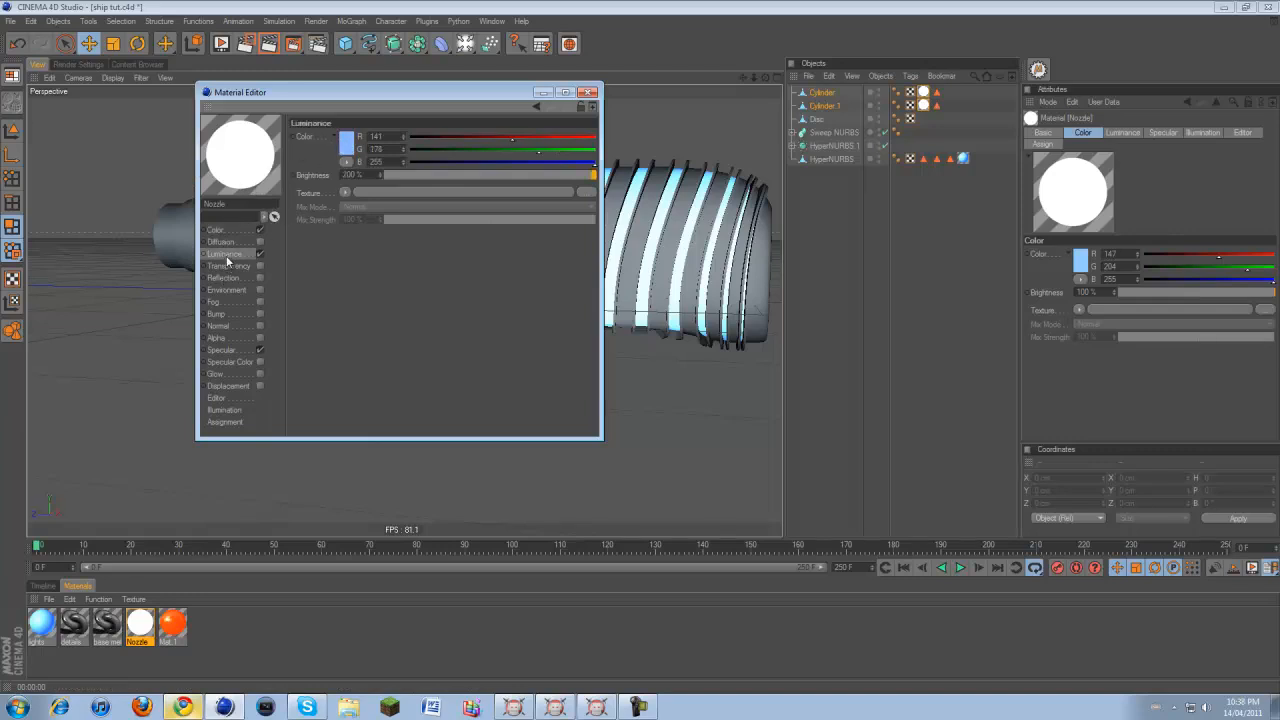
{"action": "left_click", "coordinate": [347, 140]}
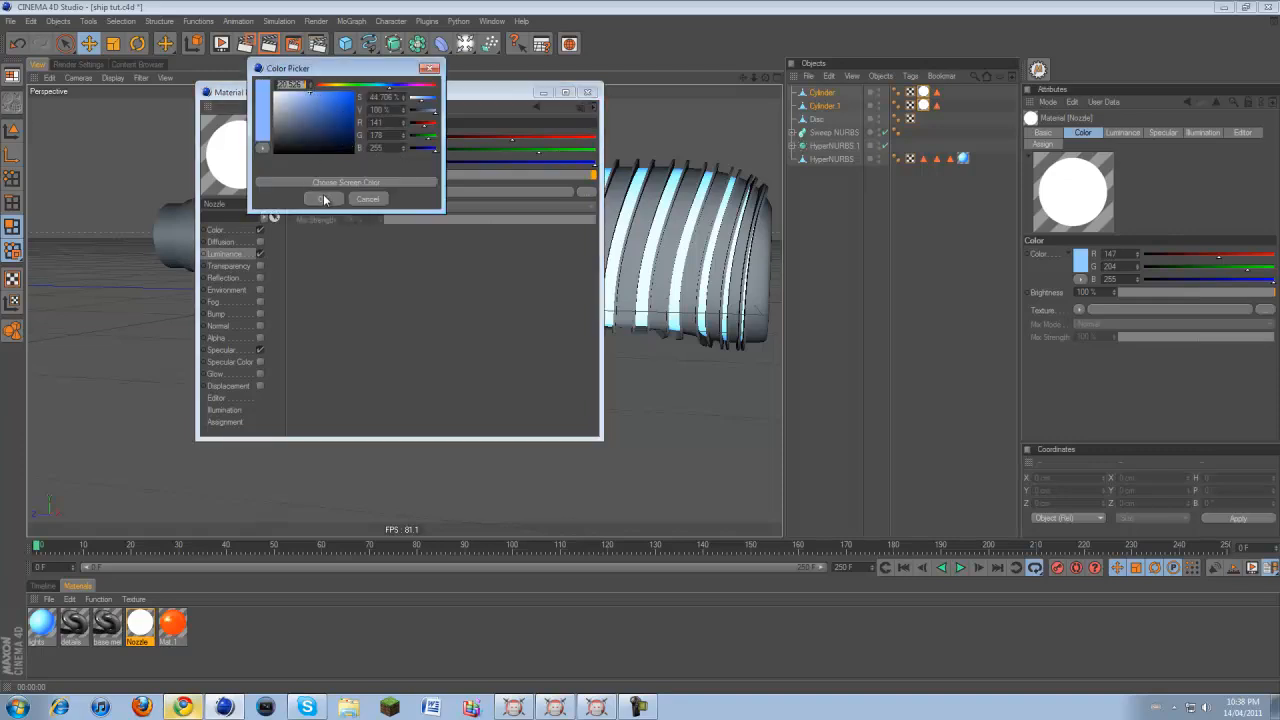
{"action": "left_click", "coordinate": [367, 199]}
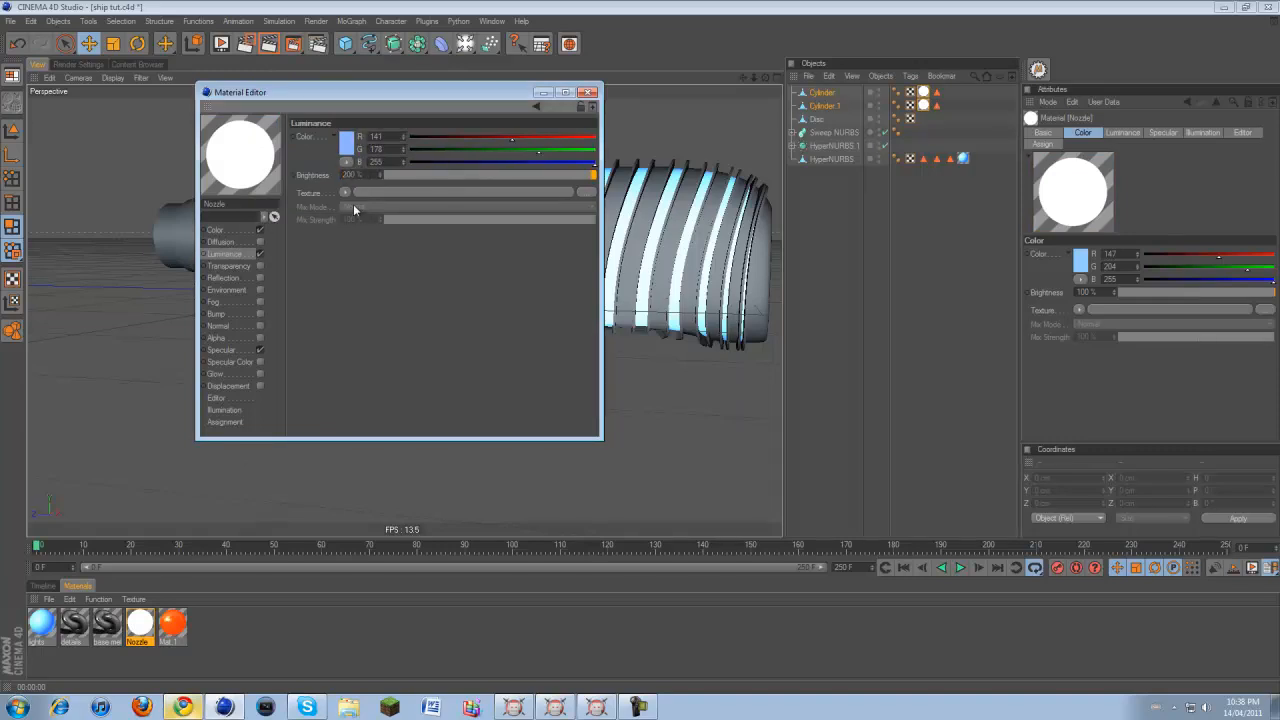
{"action": "left_click", "coordinate": [222, 350]}
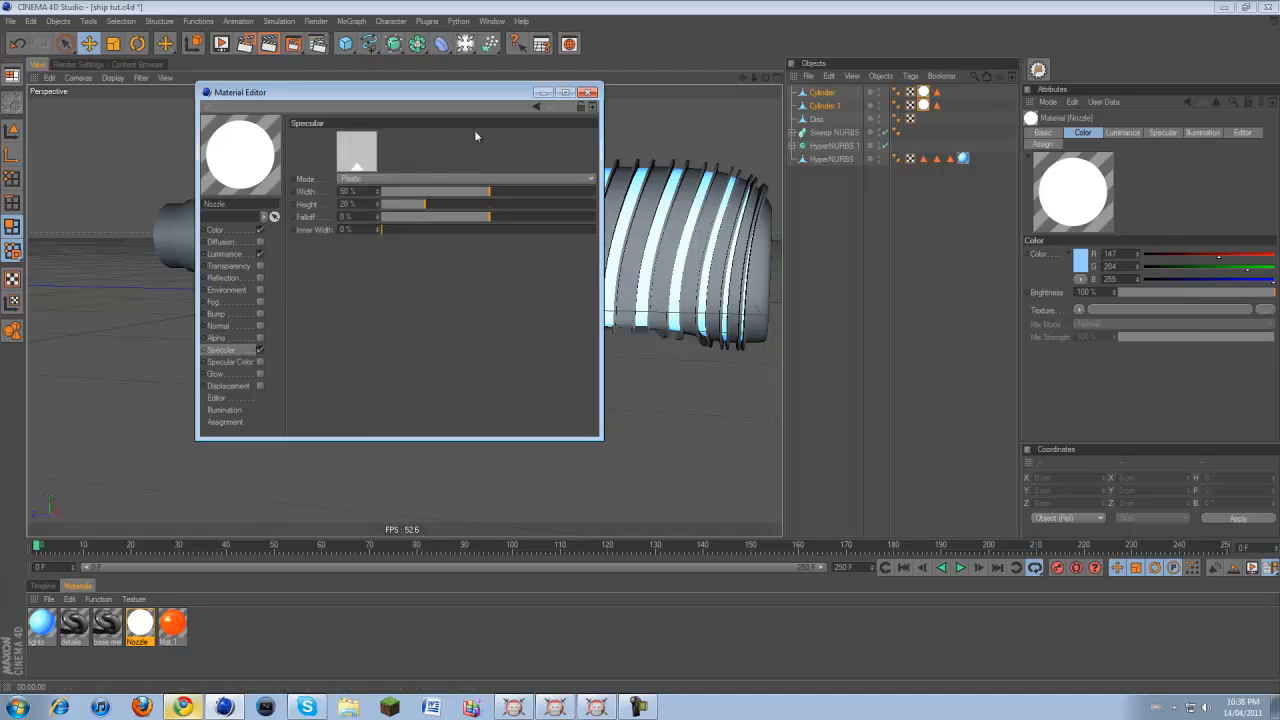
{"action": "left_click", "coordinate": [588, 92]}
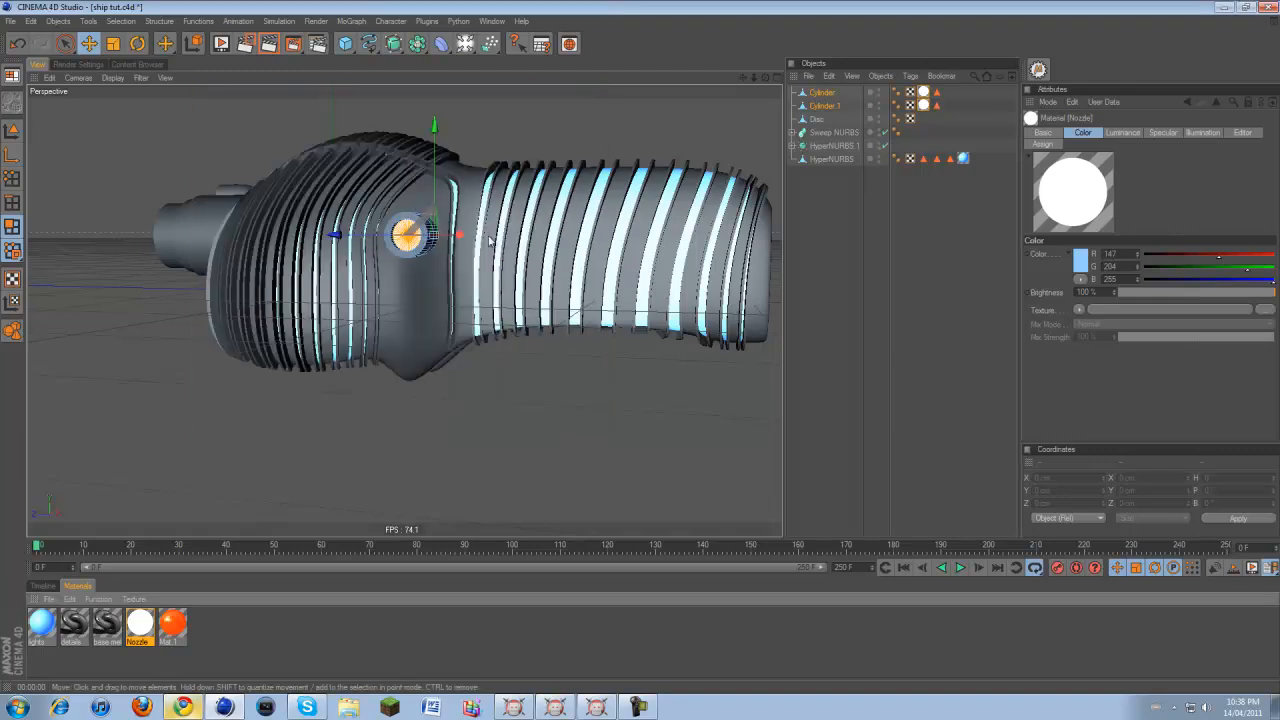
Try to restore Polygon Selection and Polygon Selection.1 of the HyperNURBS body mesh together
{"action": "left_click_drag", "start_coordinate": [766, 78], "coordinate": [640, 346]}
{"action": "left_click", "coordinate": [817, 119]}
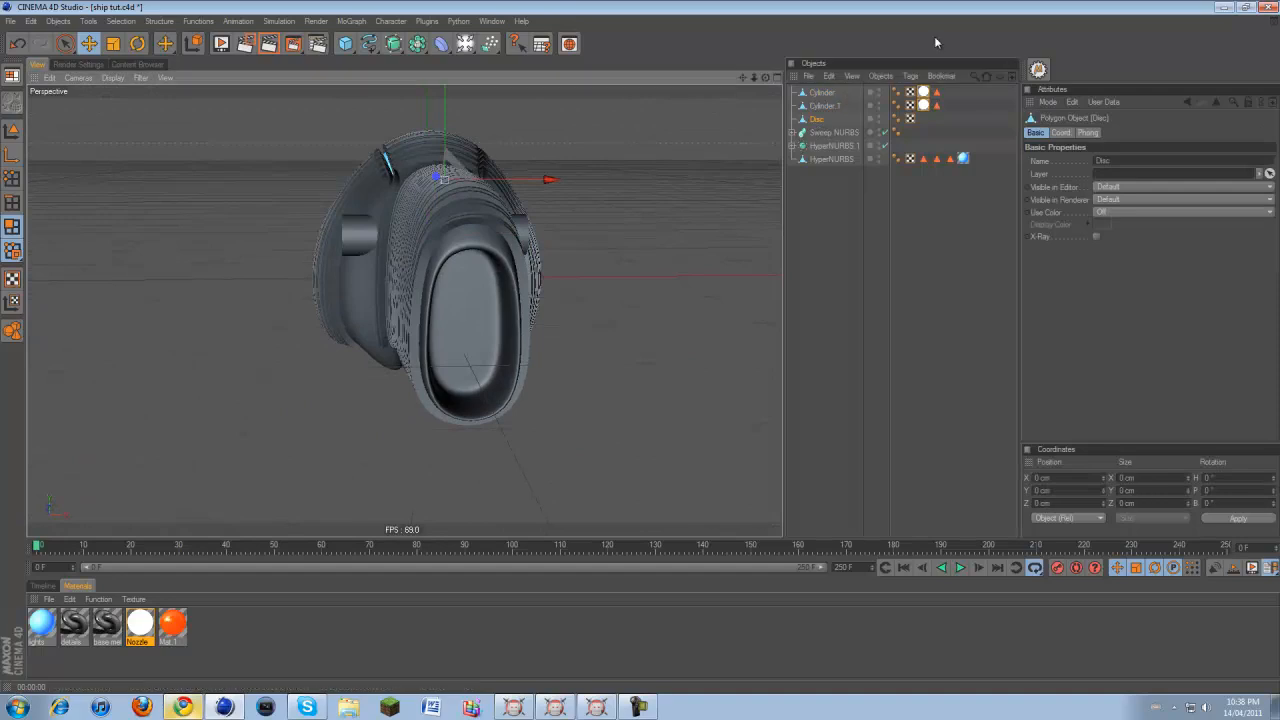
{"action": "left_click", "coordinate": [936, 158]}
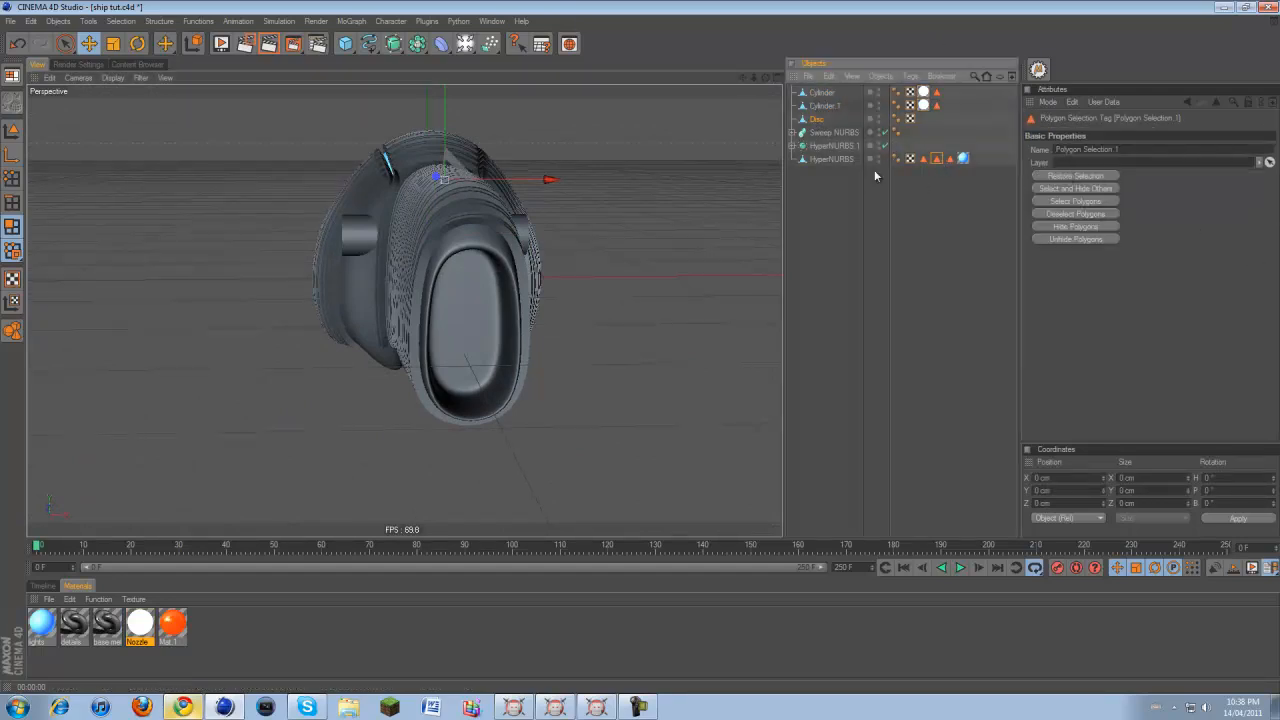
{"action": "left_click", "coordinate": [924, 159], "text": "ctrl"}
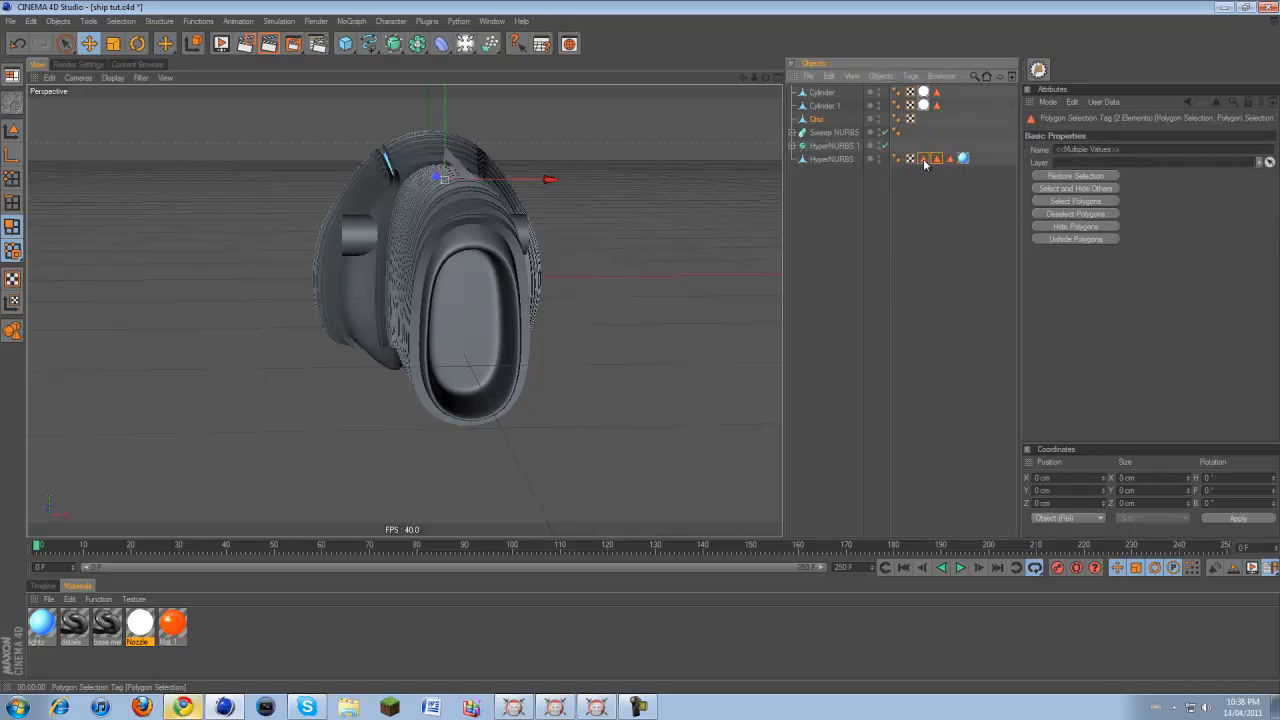
{"action": "left_click", "coordinate": [1076, 176]}
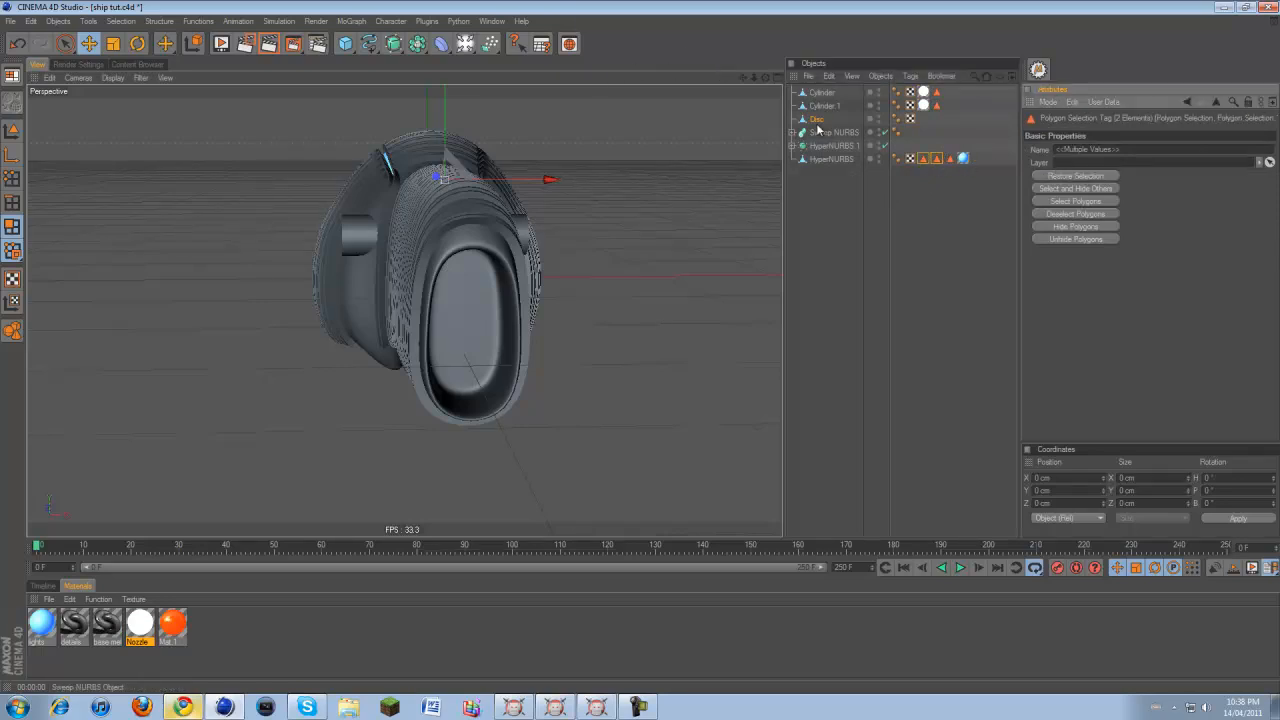
{"action": "left_click", "coordinate": [830, 159]}
{"action": "left_click_drag", "start_coordinate": [765, 78], "coordinate": [640, 346]}
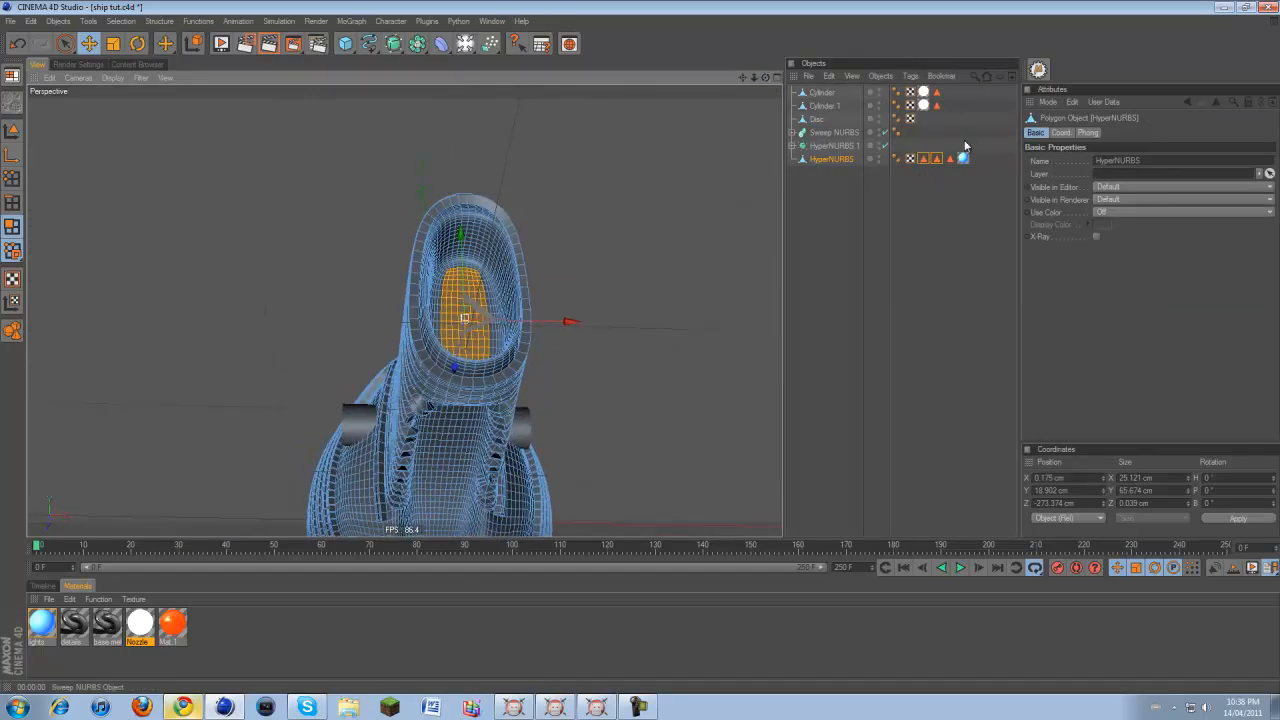
{"action": "left_click", "coordinate": [922, 159]}
{"action": "left_click", "coordinate": [1048, 174]}
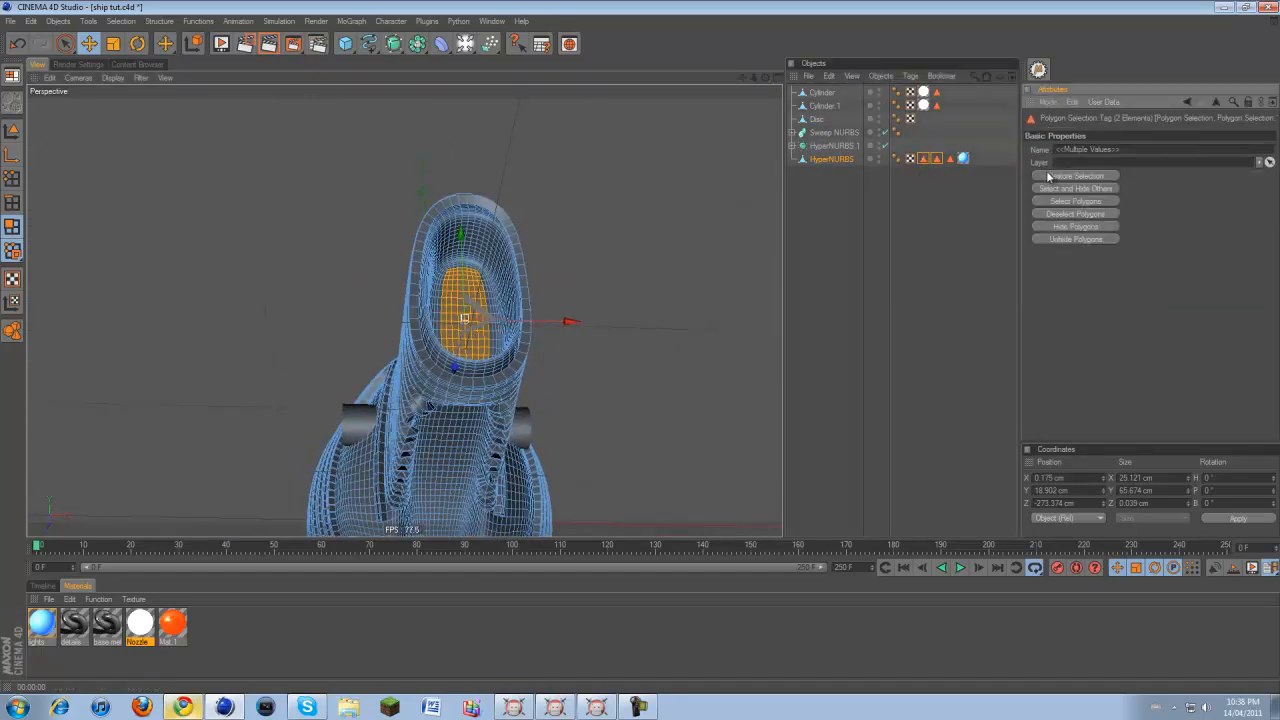
{"action": "left_click_drag", "start_coordinate": [742, 77], "coordinate": [642, 345]}
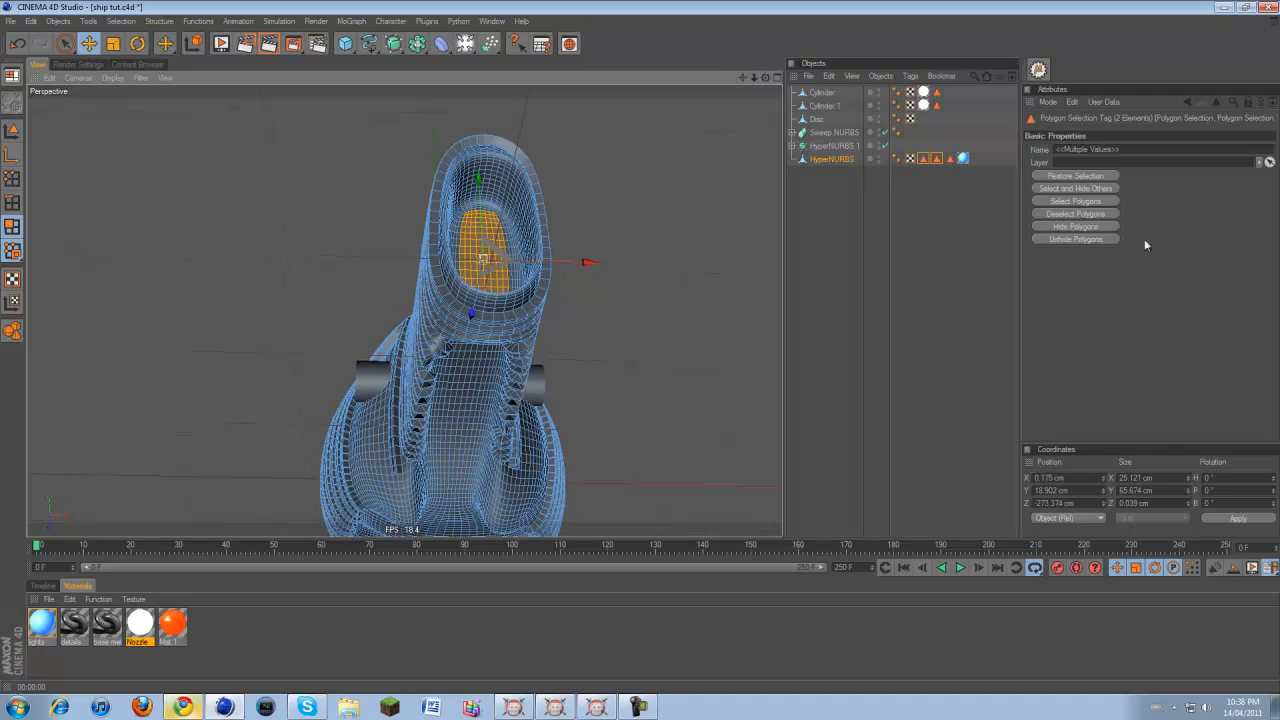
Restore only Polygon Selection on the body's underside, apply the Nozzle material to it and render the view
{"action": "left_click", "coordinate": [923, 159]}
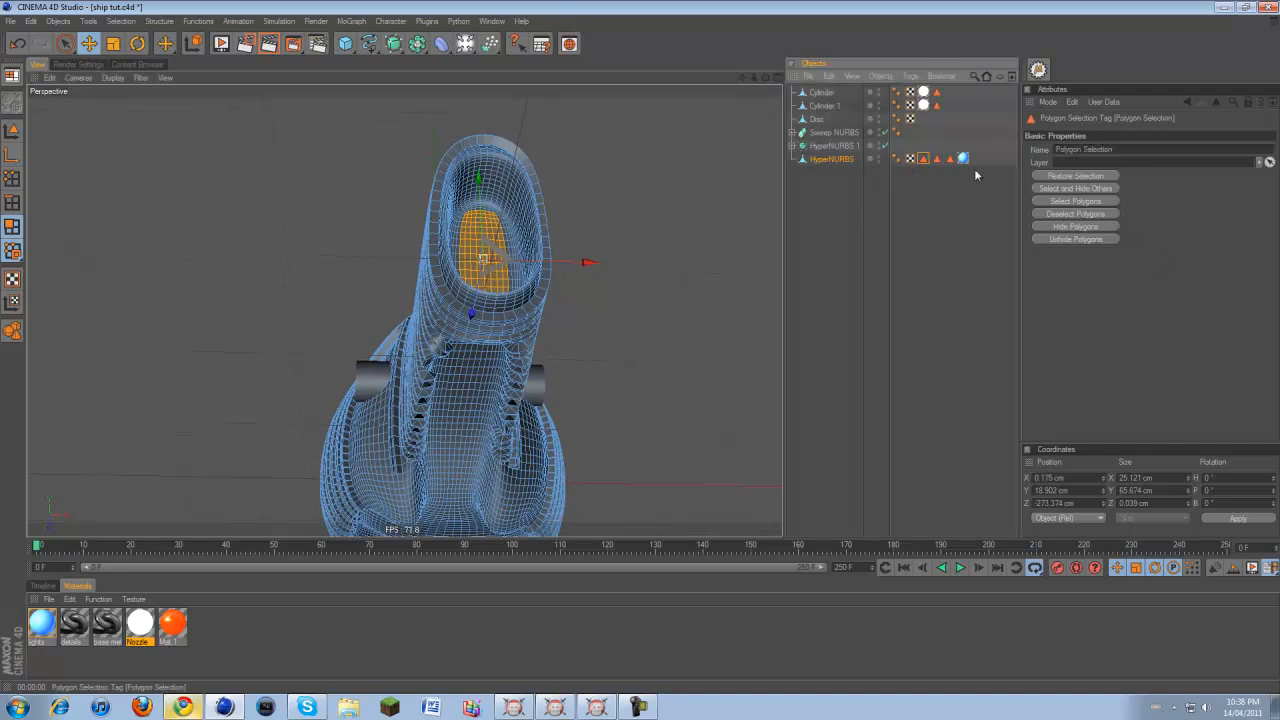
{"action": "left_click", "coordinate": [1046, 175]}
{"action": "left_click_drag", "start_coordinate": [743, 77], "coordinate": [648, 352]}
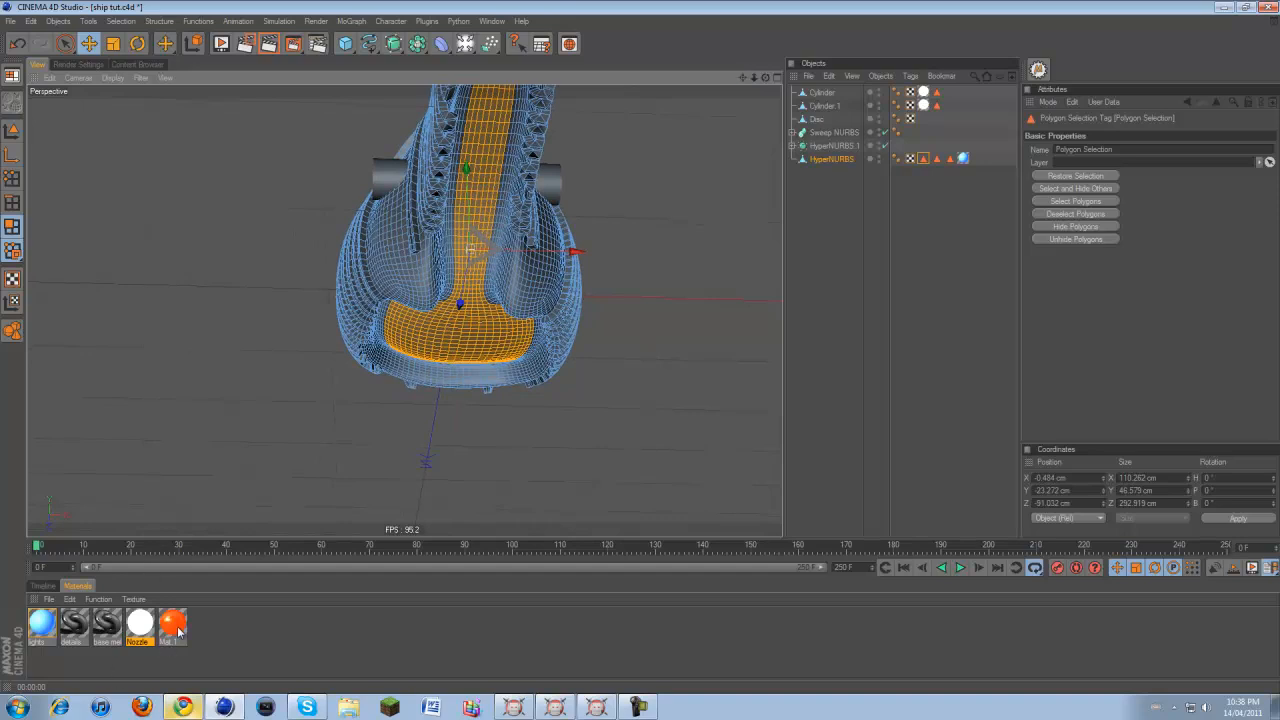
{"action": "right_click", "coordinate": [135, 629]}
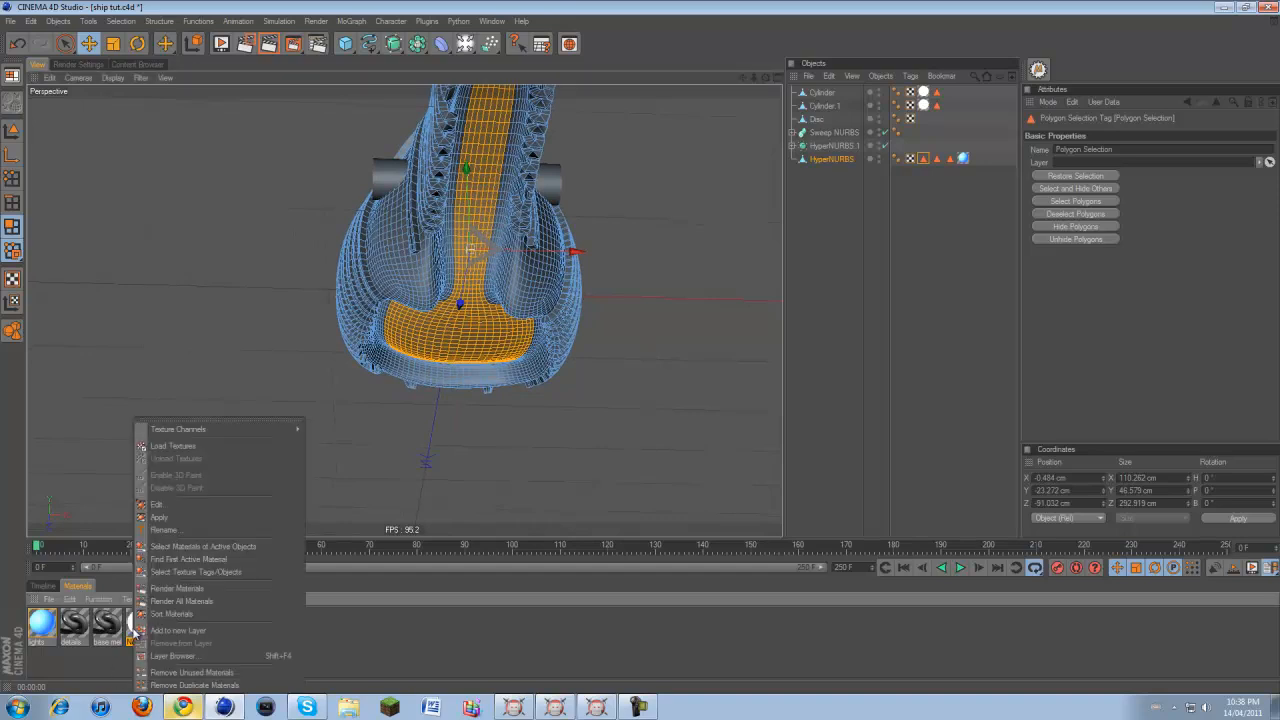
{"action": "left_click", "coordinate": [168, 517]}
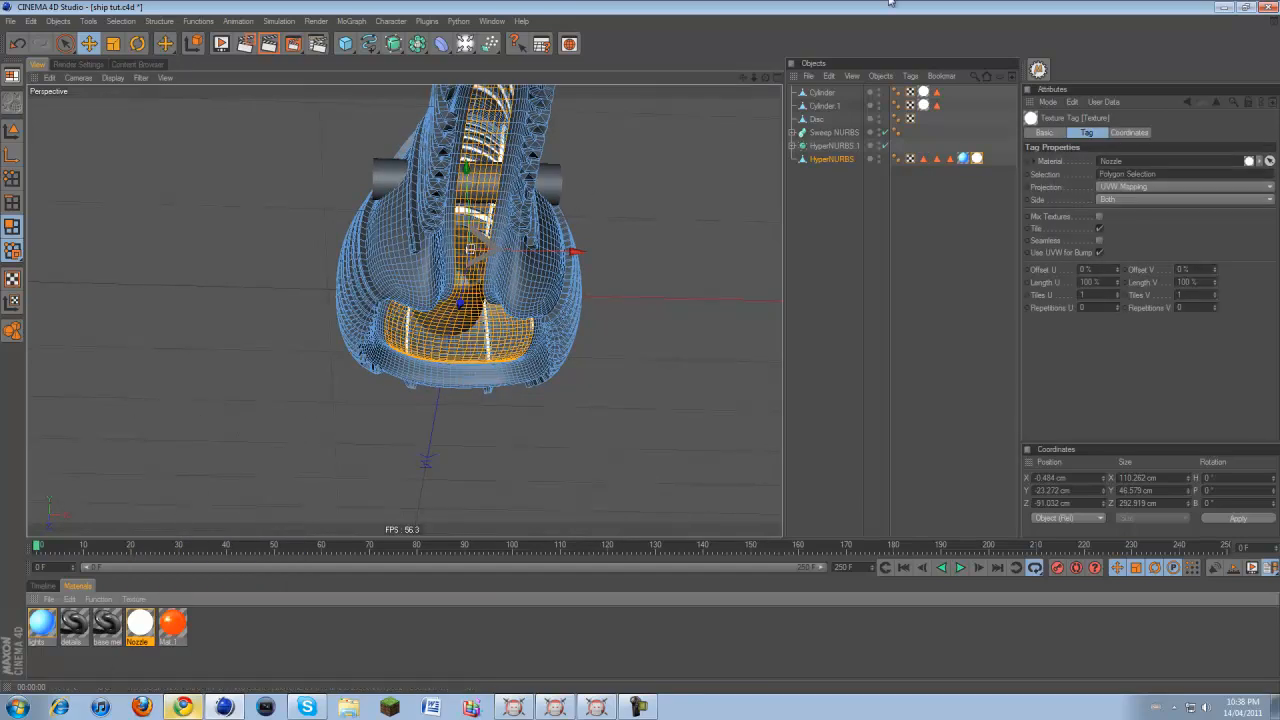
{"action": "left_click", "coordinate": [268, 52]}
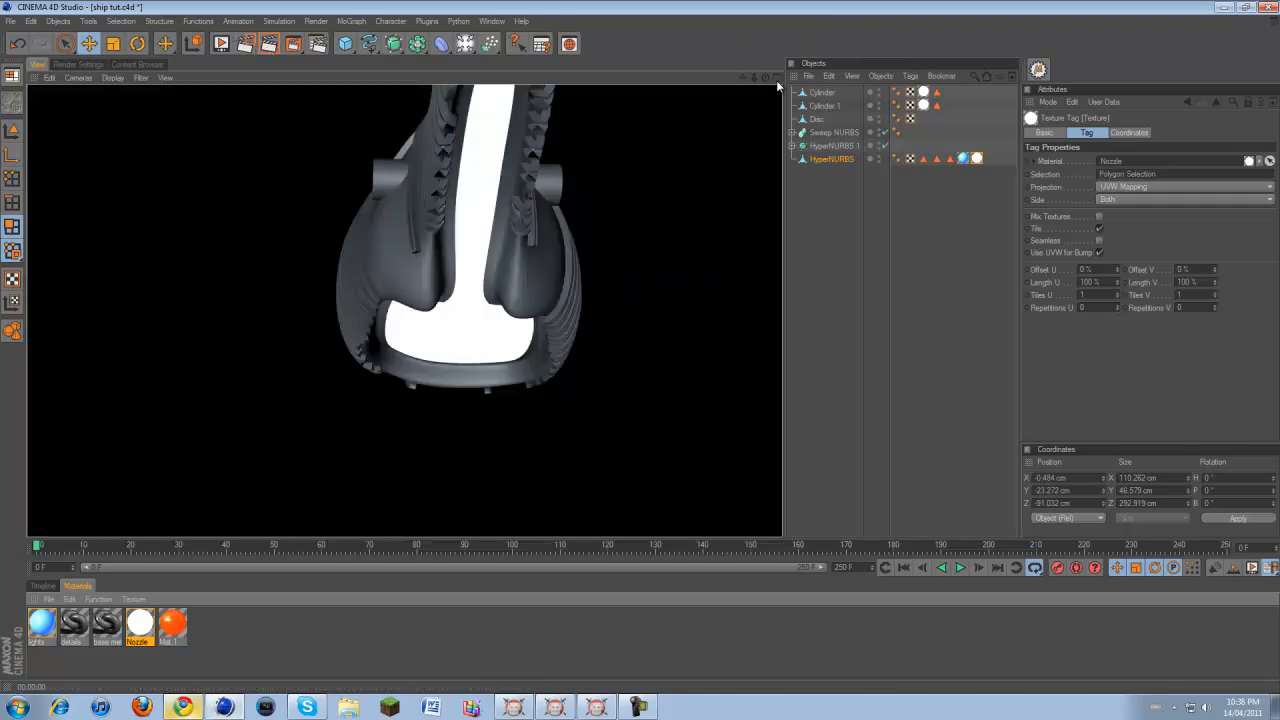
Restore Polygon Selection.1 in the oval recess at the body's end and apply the Nozzle material to it
{"action": "left_click_drag", "start_coordinate": [645, 330], "coordinate": [642, 350], "text": "alt"}
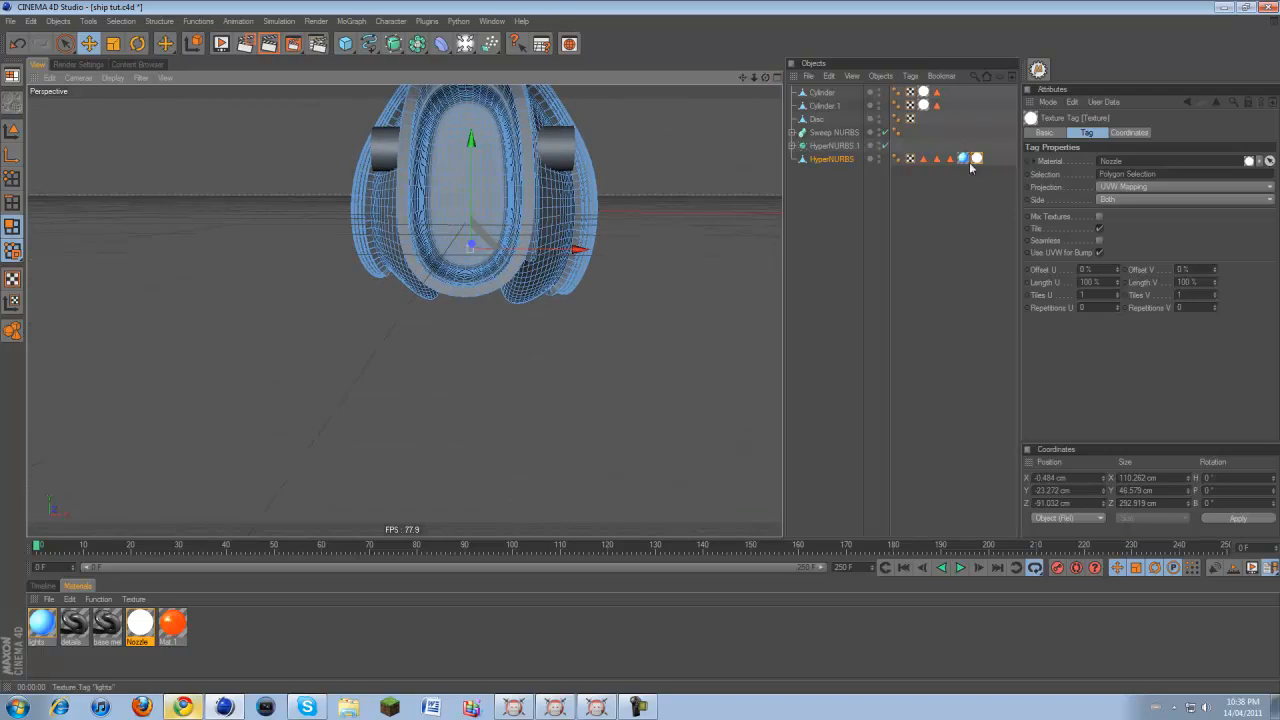
{"action": "left_click", "coordinate": [936, 158]}
{"action": "left_click", "coordinate": [1075, 175]}
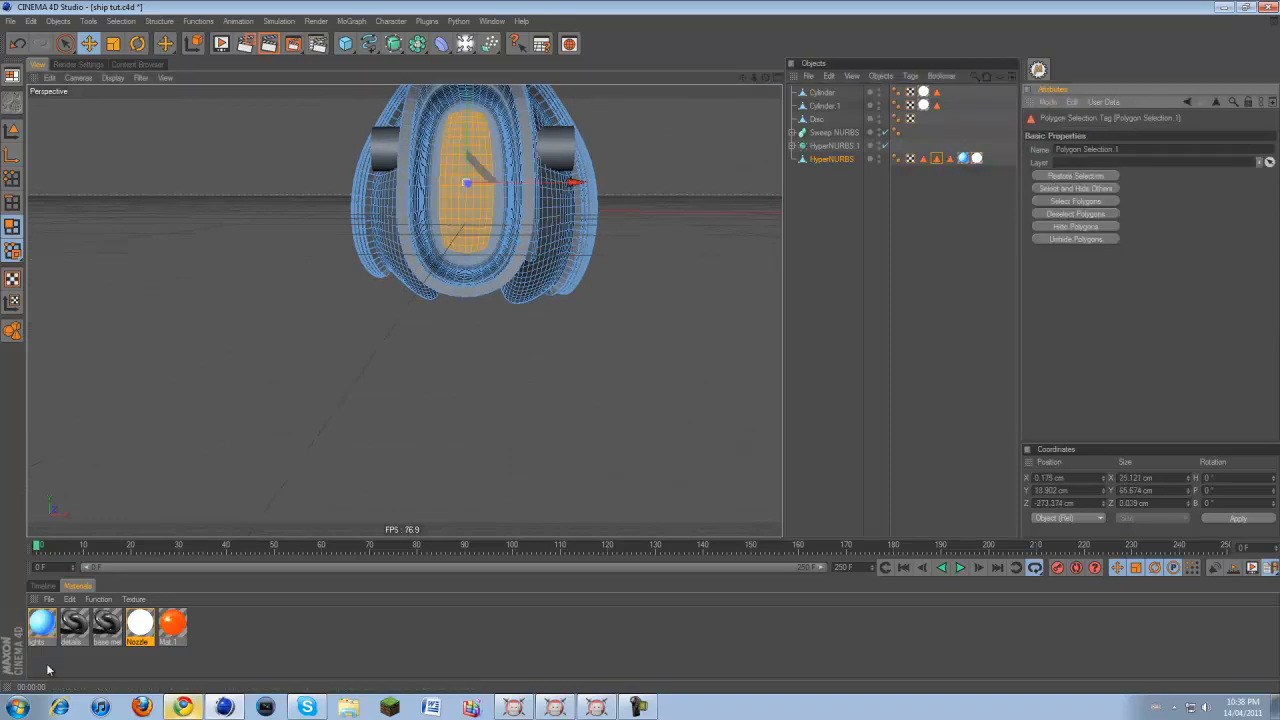
{"action": "right_click", "coordinate": [140, 625]}
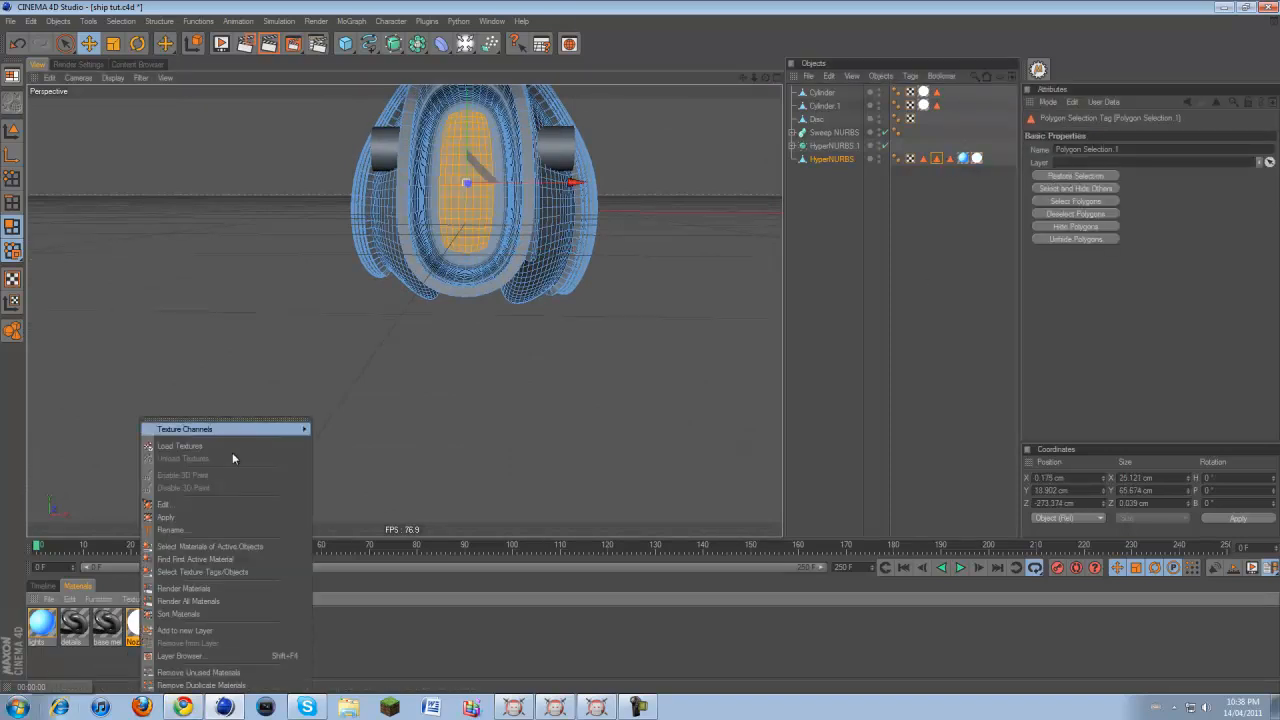
{"action": "left_click", "coordinate": [195, 518]}
{"action": "left_click_drag", "start_coordinate": [570, 334], "coordinate": [641, 351], "text": "alt"}
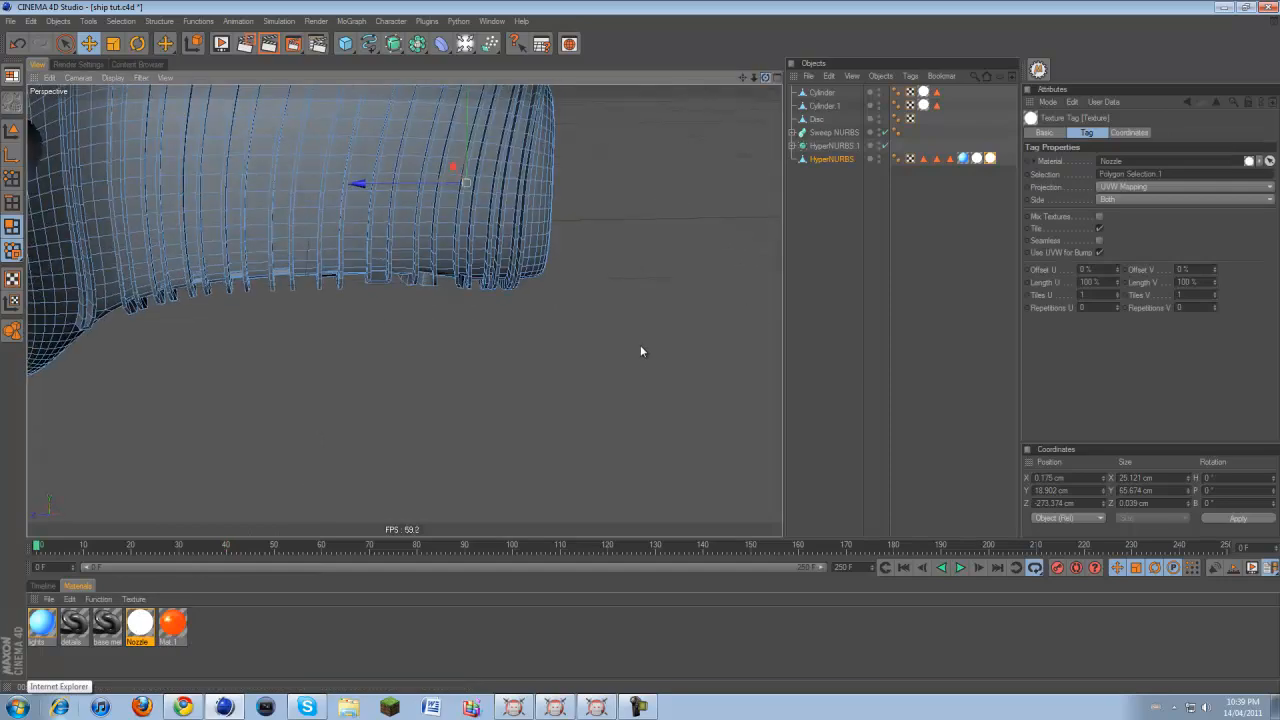
{"action": "left_click_drag", "start_coordinate": [743, 78], "coordinate": [636, 335]}
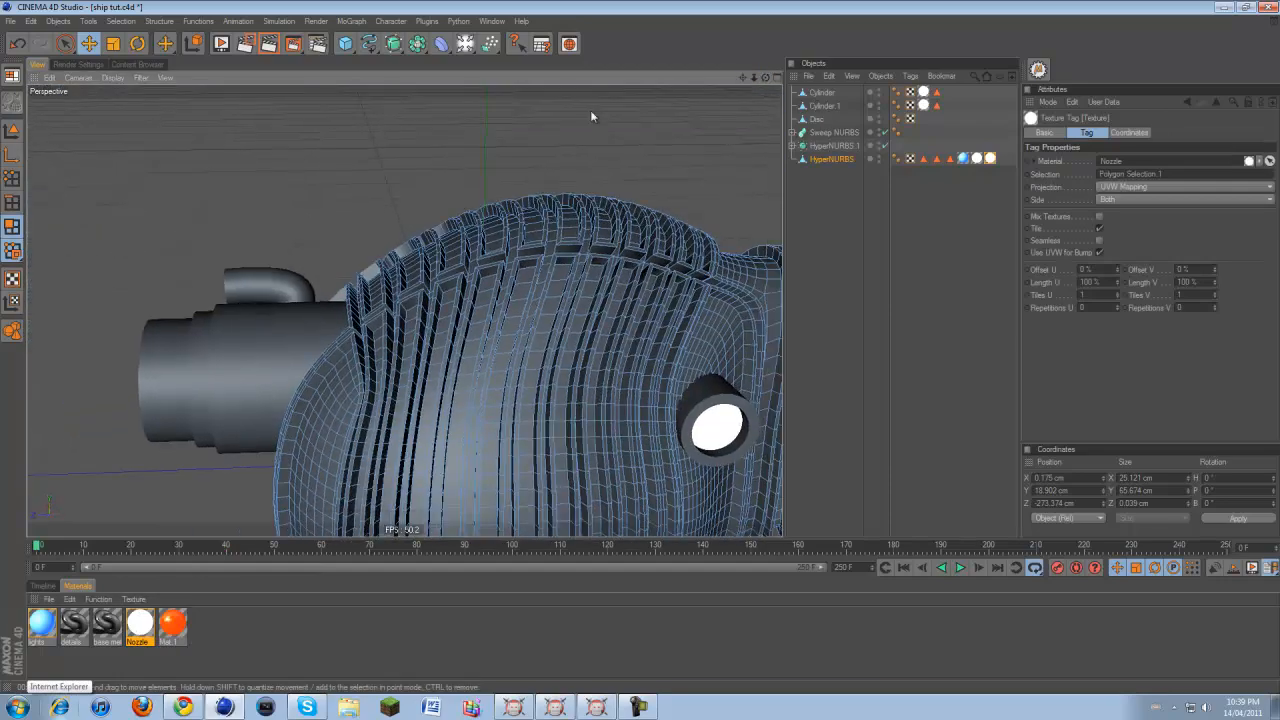
{"action": "scroll", "coordinate": [590, 110], "scroll_direction": "down", "scroll_amount": 4}
{"action": "scroll", "coordinate": [690, 122], "scroll_direction": "down", "scroll_amount": 1}
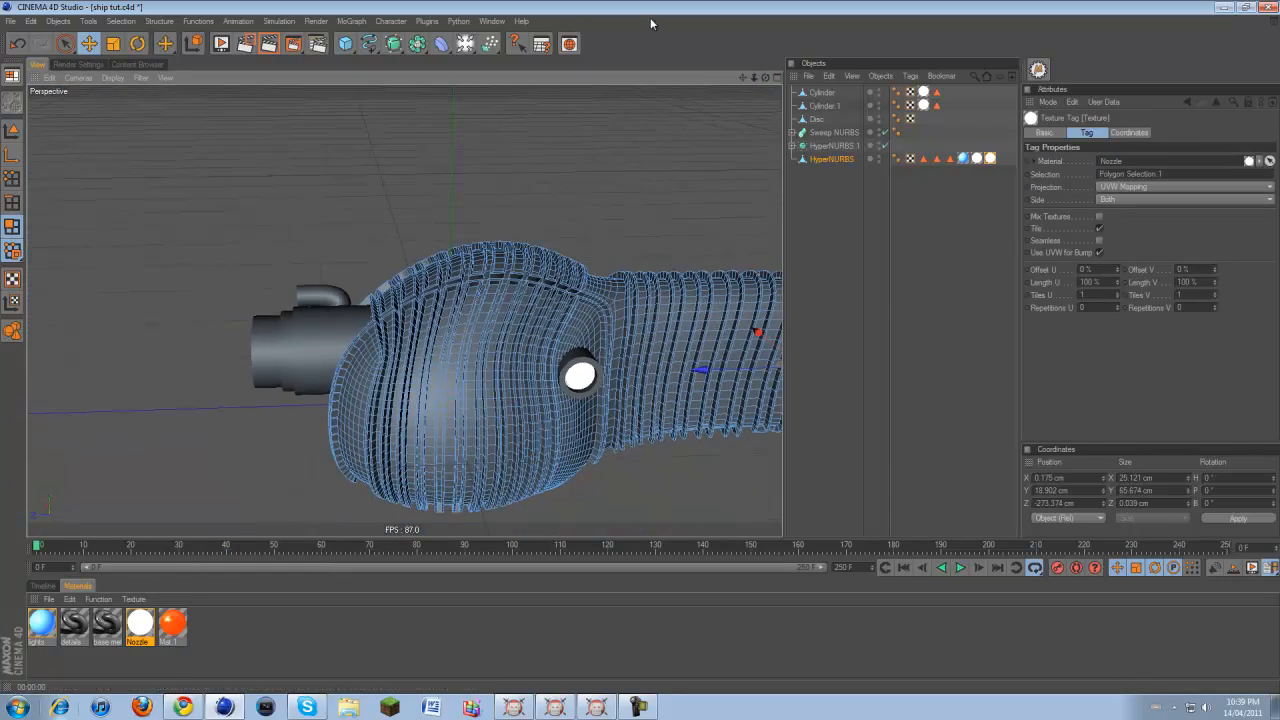
{"action": "left_click_drag", "start_coordinate": [741, 79], "coordinate": [740, 79]}
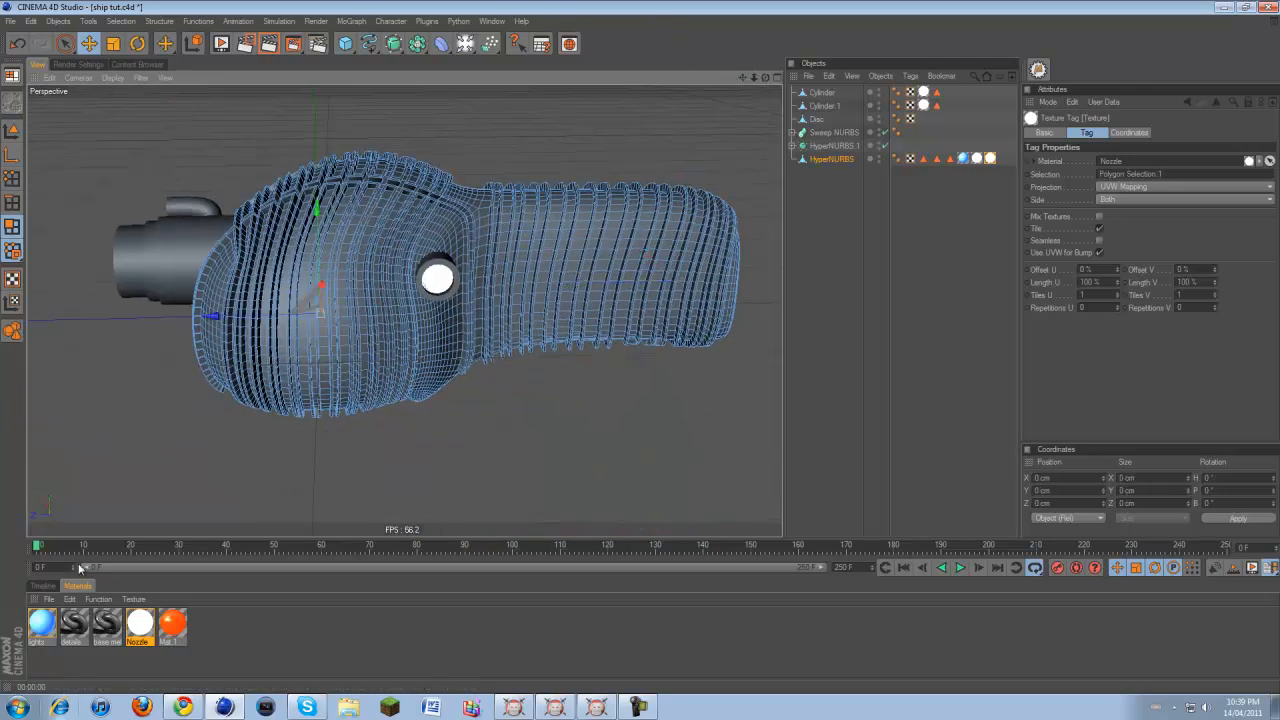
Open the base metal material and review its Color channel, preview shape options and colour value
{"action": "left_click", "coordinate": [76, 621]}
{"action": "double_click", "coordinate": [107, 624]}
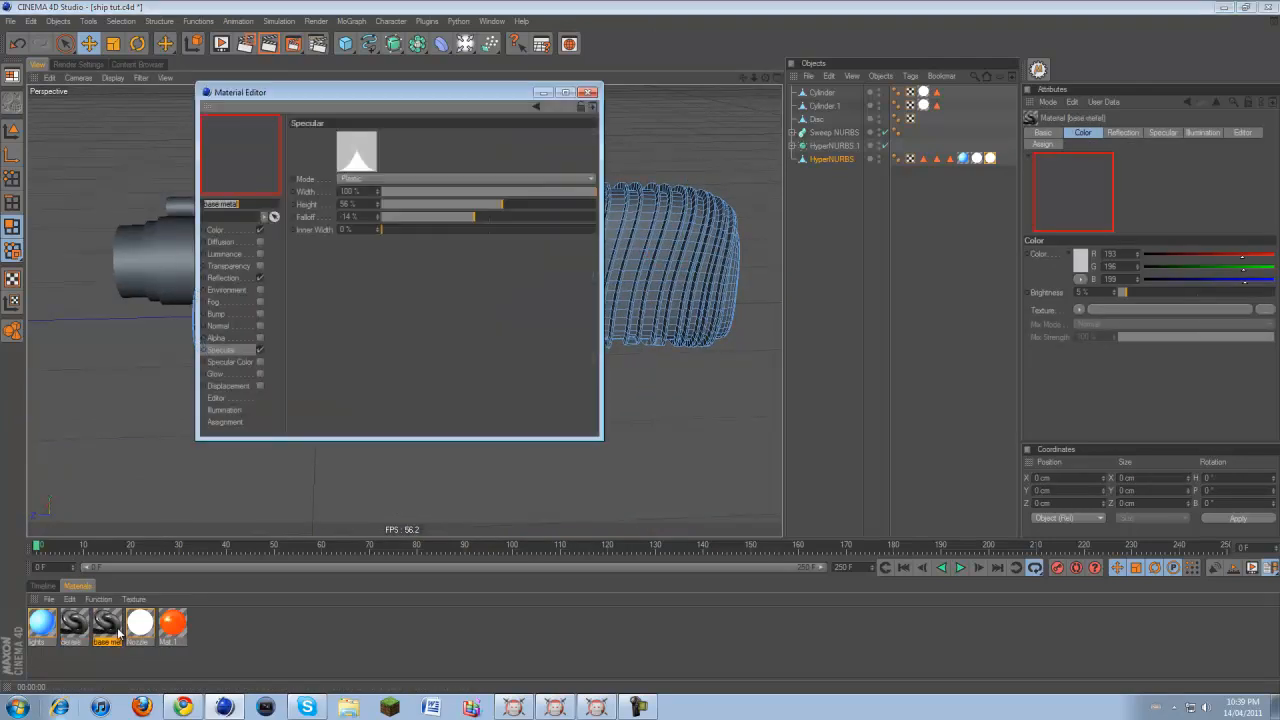
{"action": "left_click", "coordinate": [228, 231]}
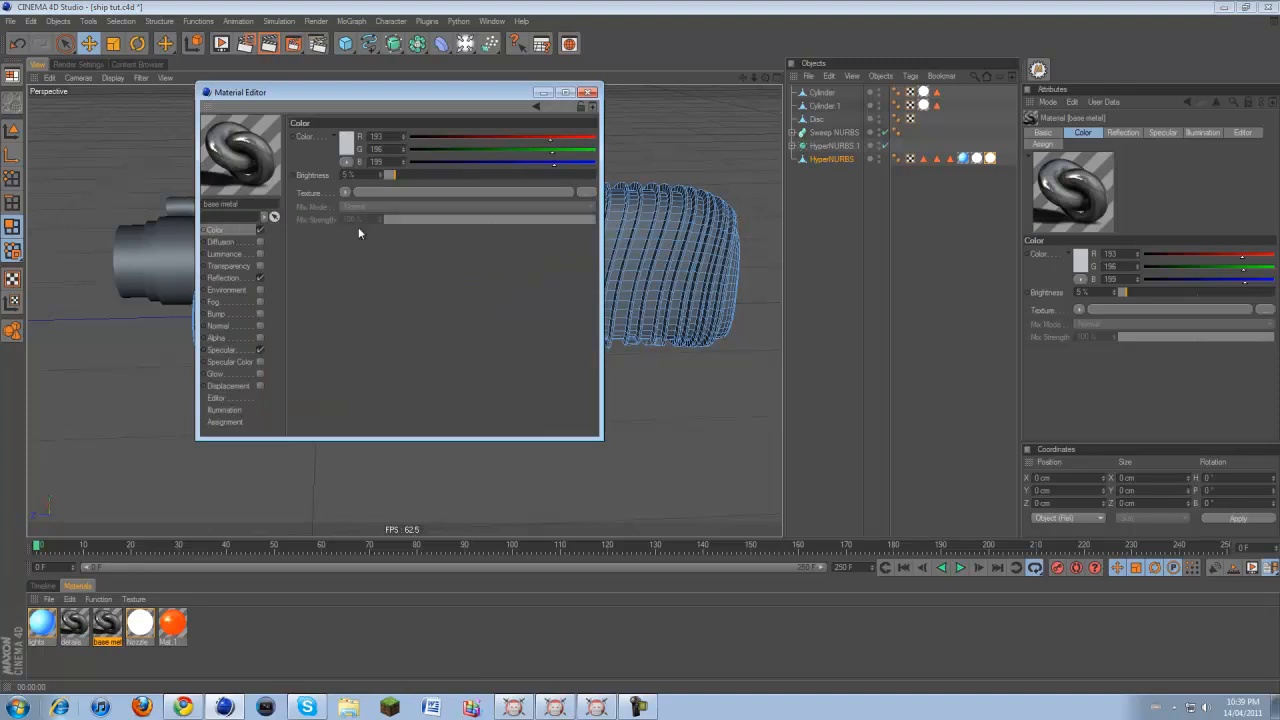
{"action": "left_click", "coordinate": [230, 278]}
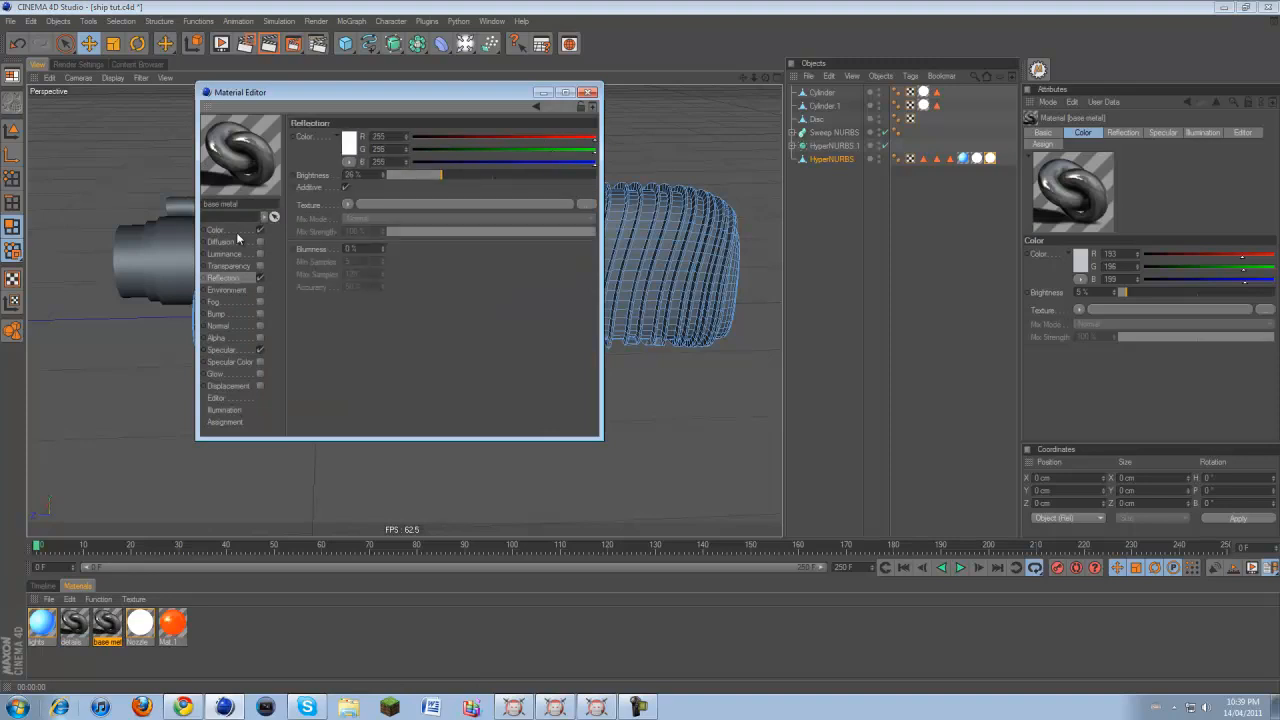
{"action": "left_click", "coordinate": [235, 232]}
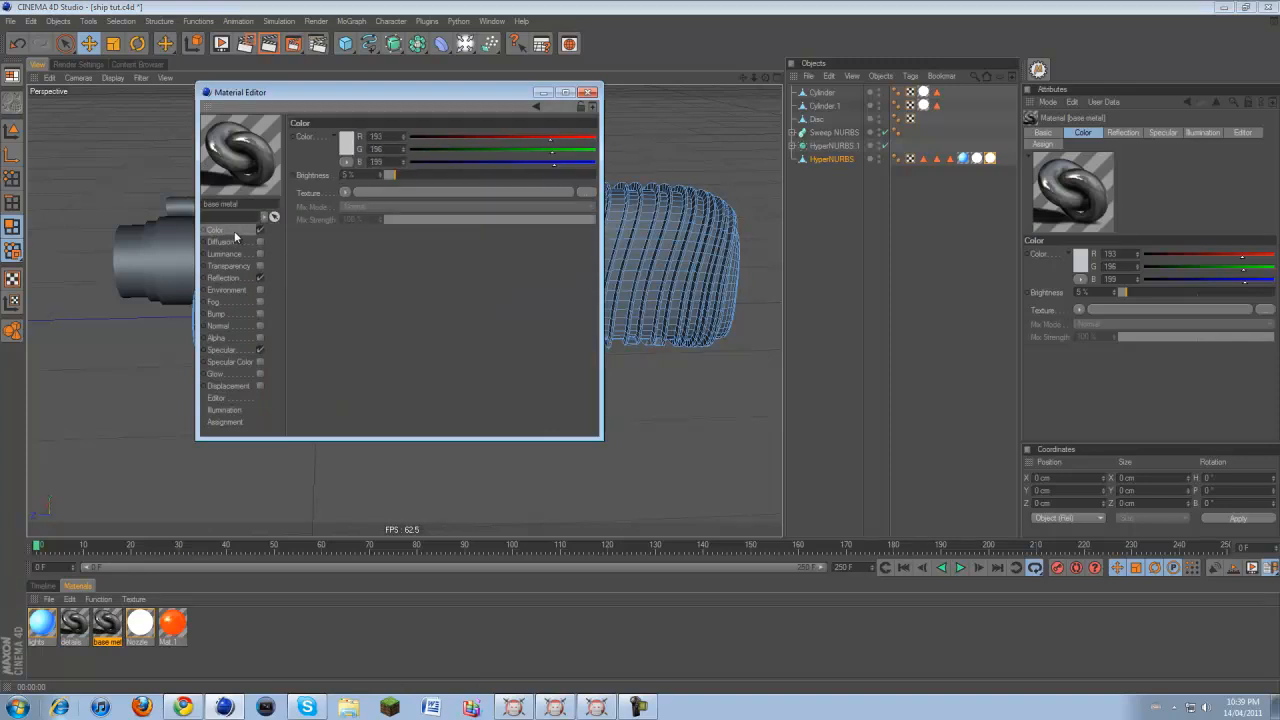
{"action": "right_click", "coordinate": [256, 158]}
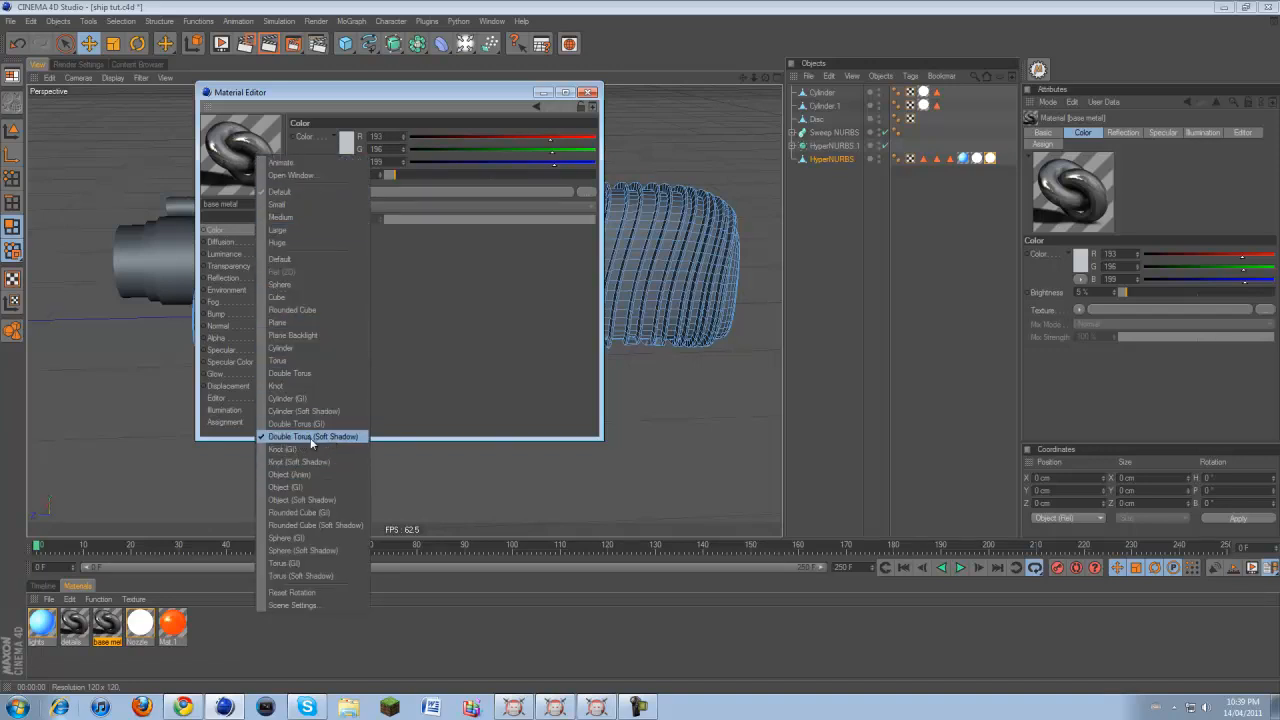
{"action": "left_click", "coordinate": [513, 261]}
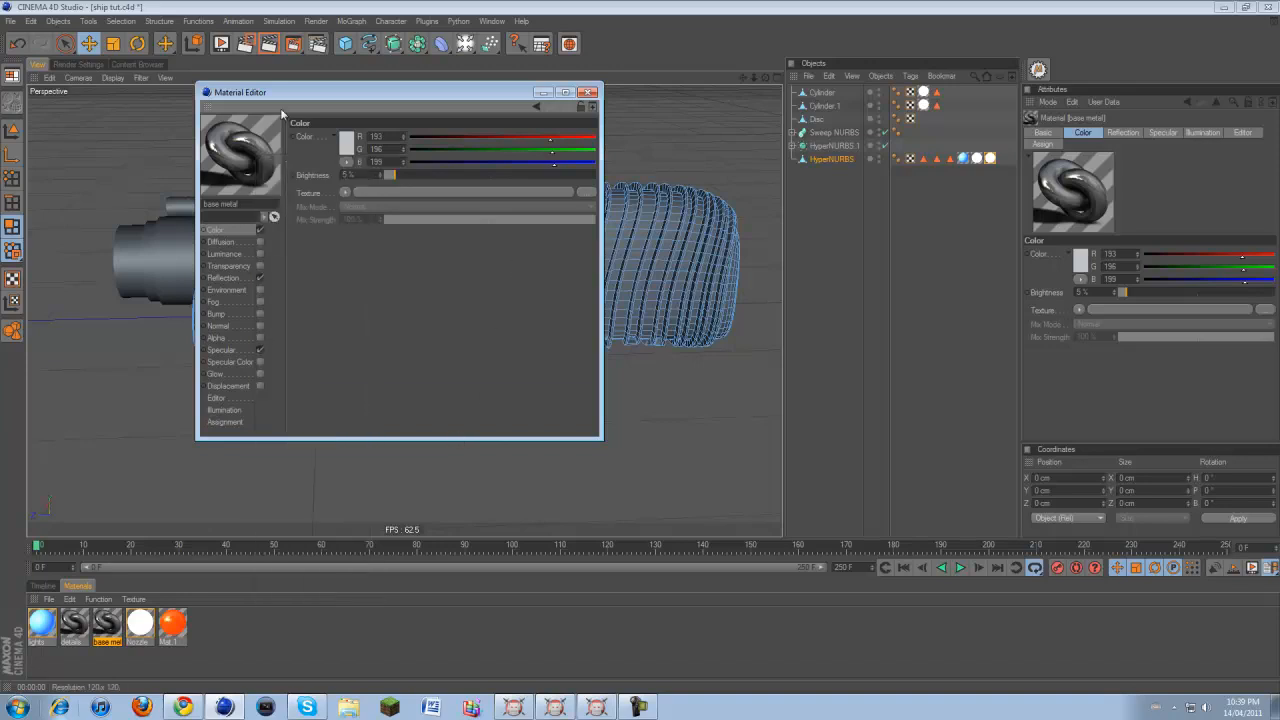
{"action": "left_click", "coordinate": [346, 144]}
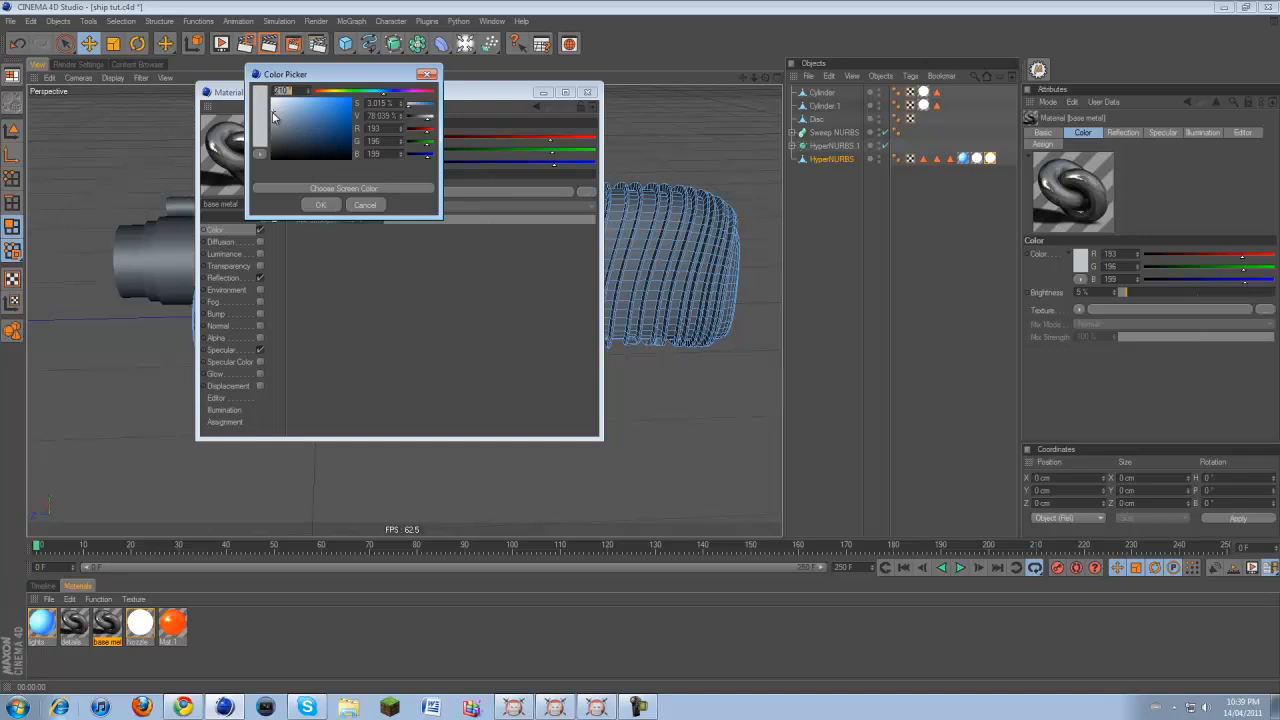
{"action": "left_click", "coordinate": [318, 205]}
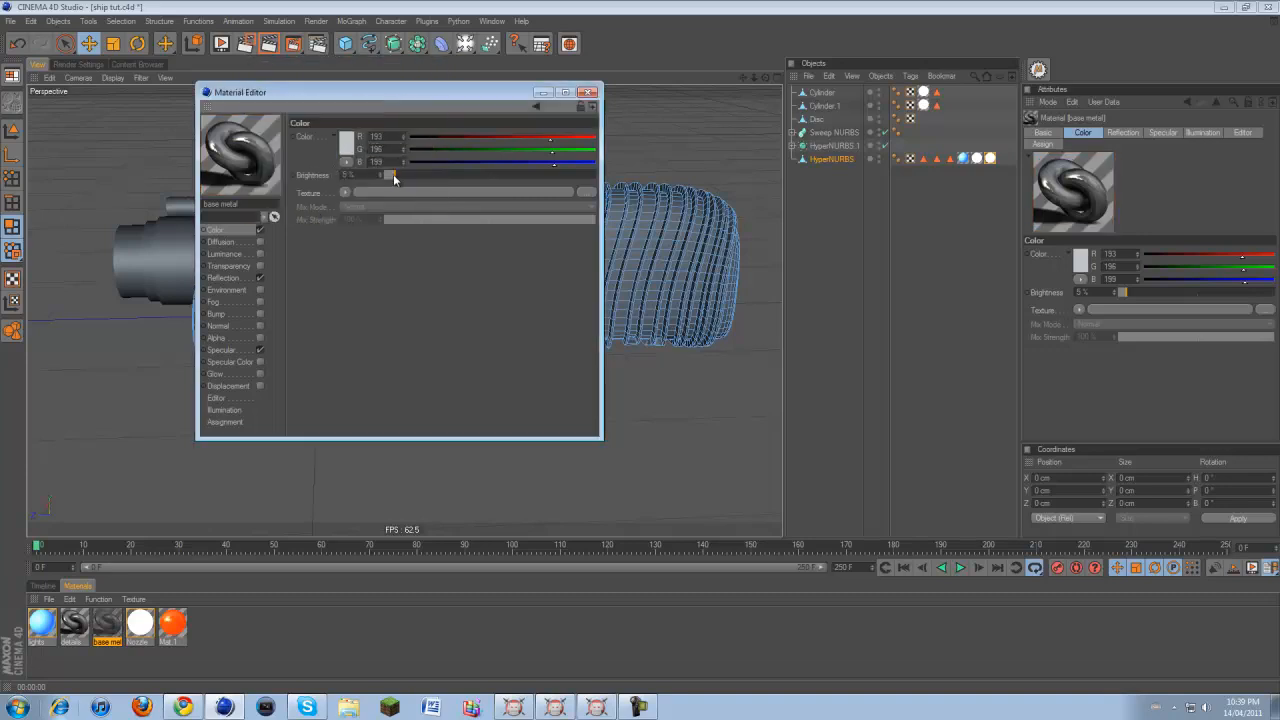
Review the base metal material's Reflection brightness and its Specular width, height and falloff, and close the Material Editor
{"action": "left_click", "coordinate": [226, 279]}
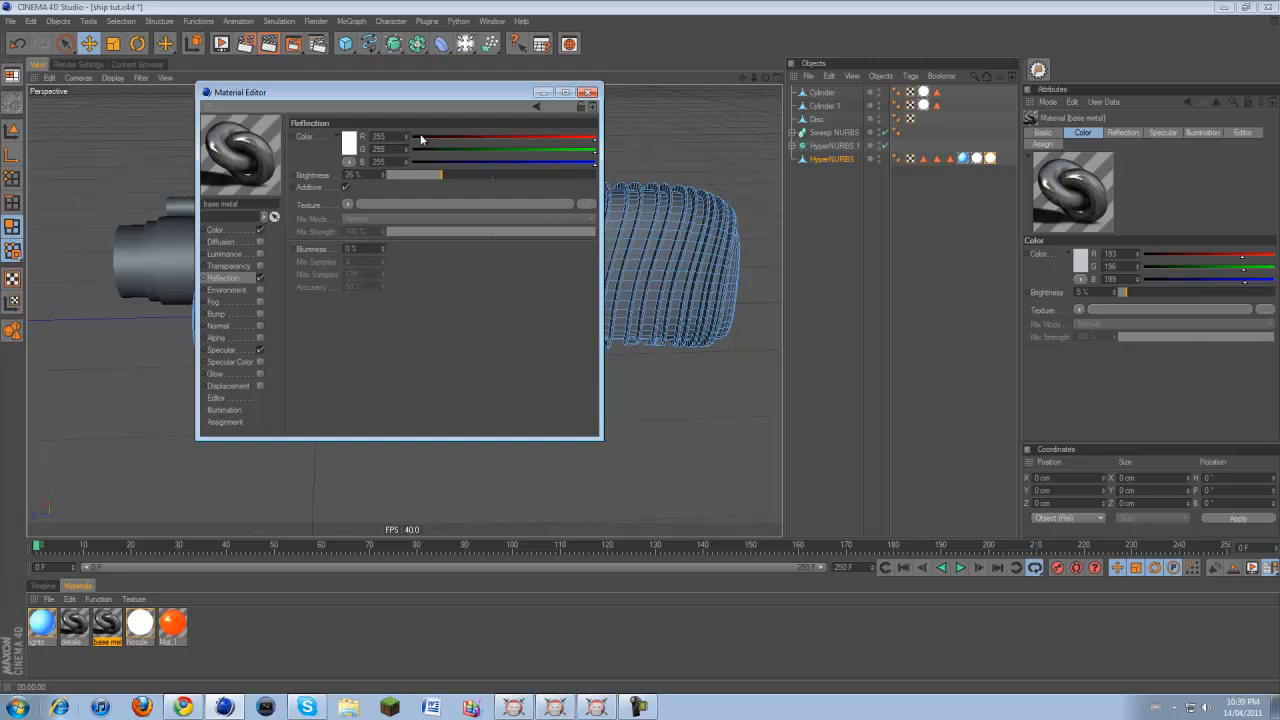
{"action": "left_click_drag", "start_coordinate": [370, 175], "coordinate": [334, 172]}
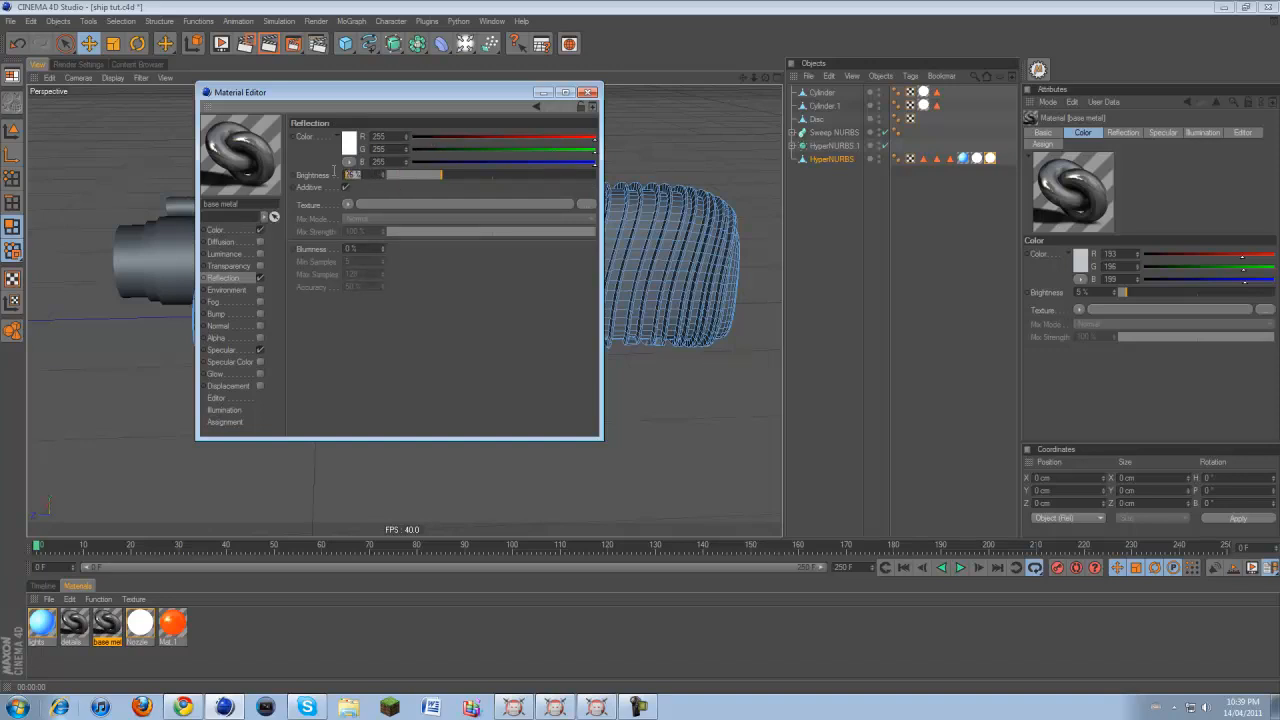
{"action": "left_click", "coordinate": [430, 267]}
{"action": "left_click", "coordinate": [246, 349]}
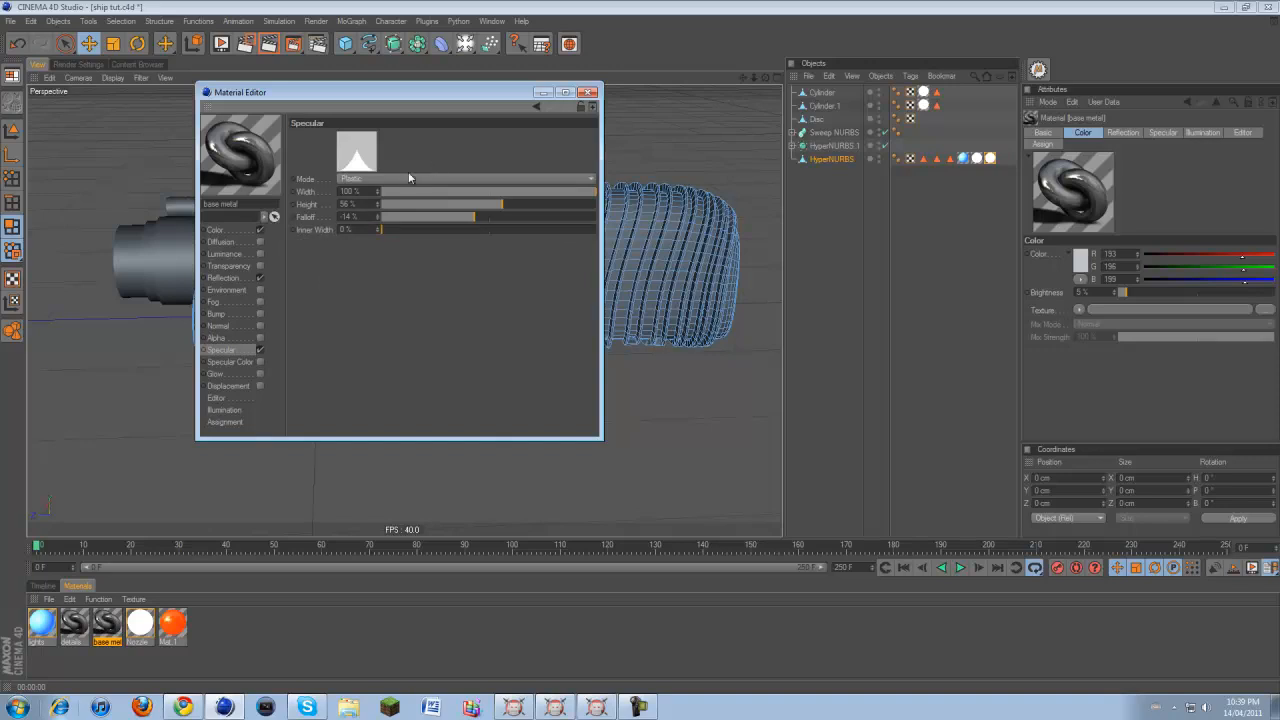
{"action": "double_click", "coordinate": [364, 191]}
{"action": "left_click", "coordinate": [376, 245]}
{"action": "left_click", "coordinate": [370, 255]}
{"action": "double_click", "coordinate": [364, 217]}
{"action": "left_click", "coordinate": [588, 92]}
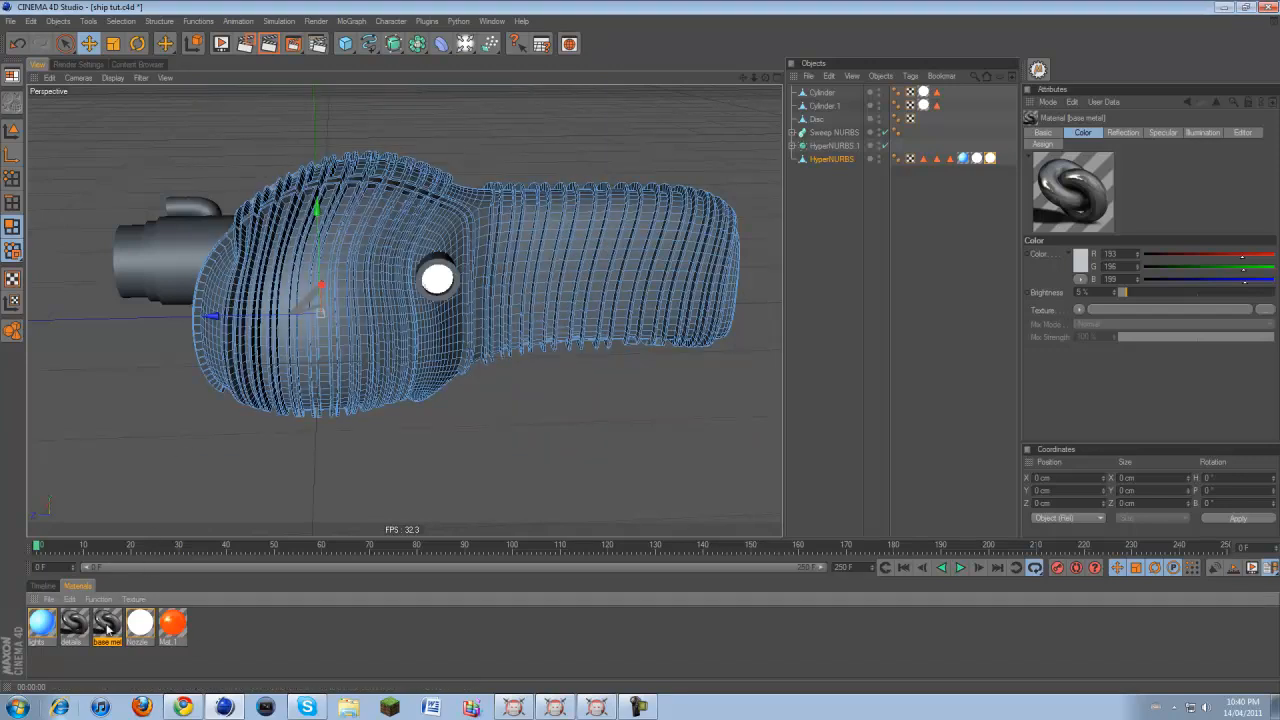
Apply the base metal material to the HyperNURBS body, placing its tag ahead of the other tags, and render the view
{"action": "left_click_drag", "start_coordinate": [112, 626], "coordinate": [896, 159]}
{"action": "left_click", "coordinate": [1003, 159]}
{"action": "left_click", "coordinate": [868, 256]}
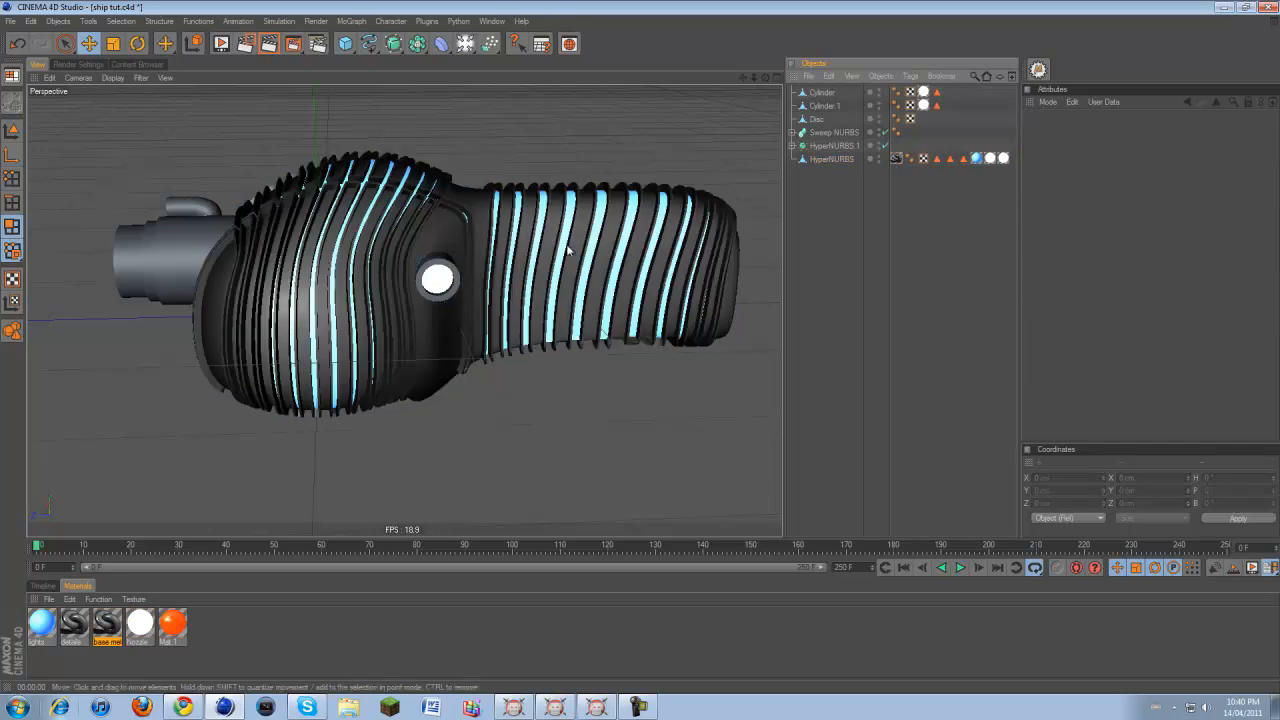
{"action": "scroll", "coordinate": [449, 178], "scroll_direction": "down", "scroll_amount": 1}
{"action": "left_click", "coordinate": [271, 47]}
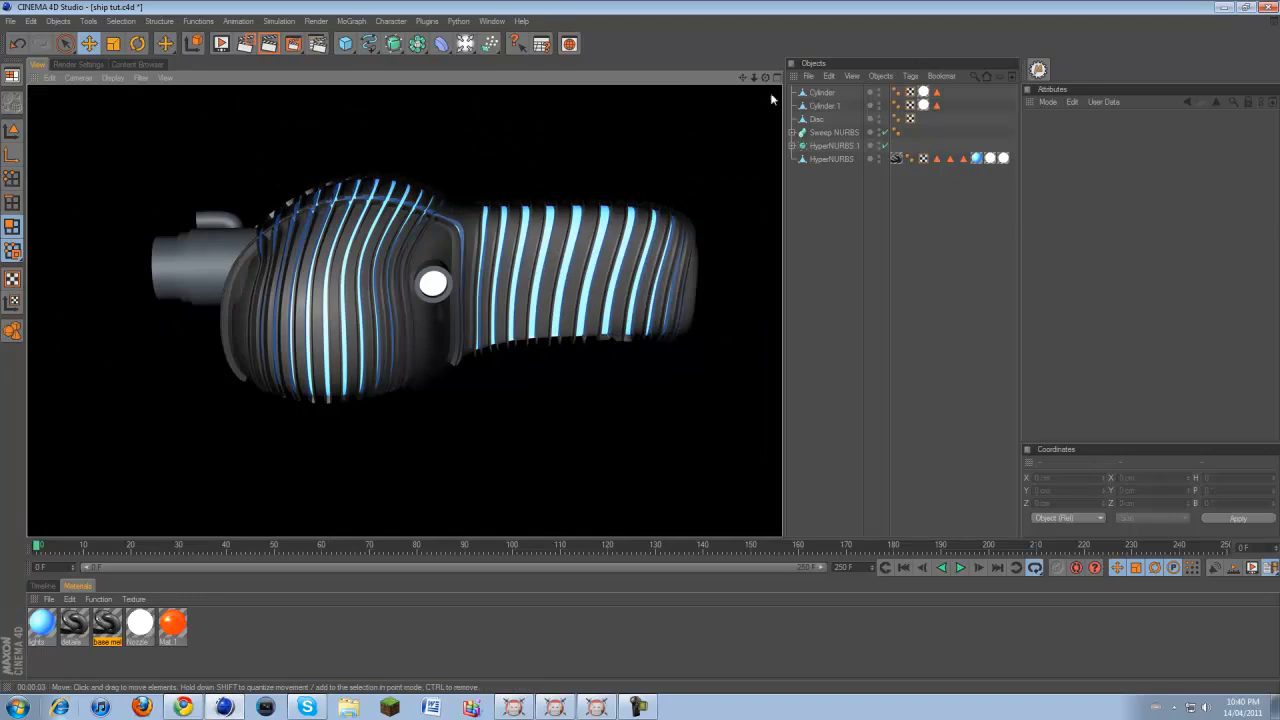
Apply the base metal material to the Disc in HyperNURBS.1's lens group and copy its texture tag to the top-level Disc
{"action": "left_click_drag", "start_coordinate": [765, 78], "coordinate": [643, 346]}
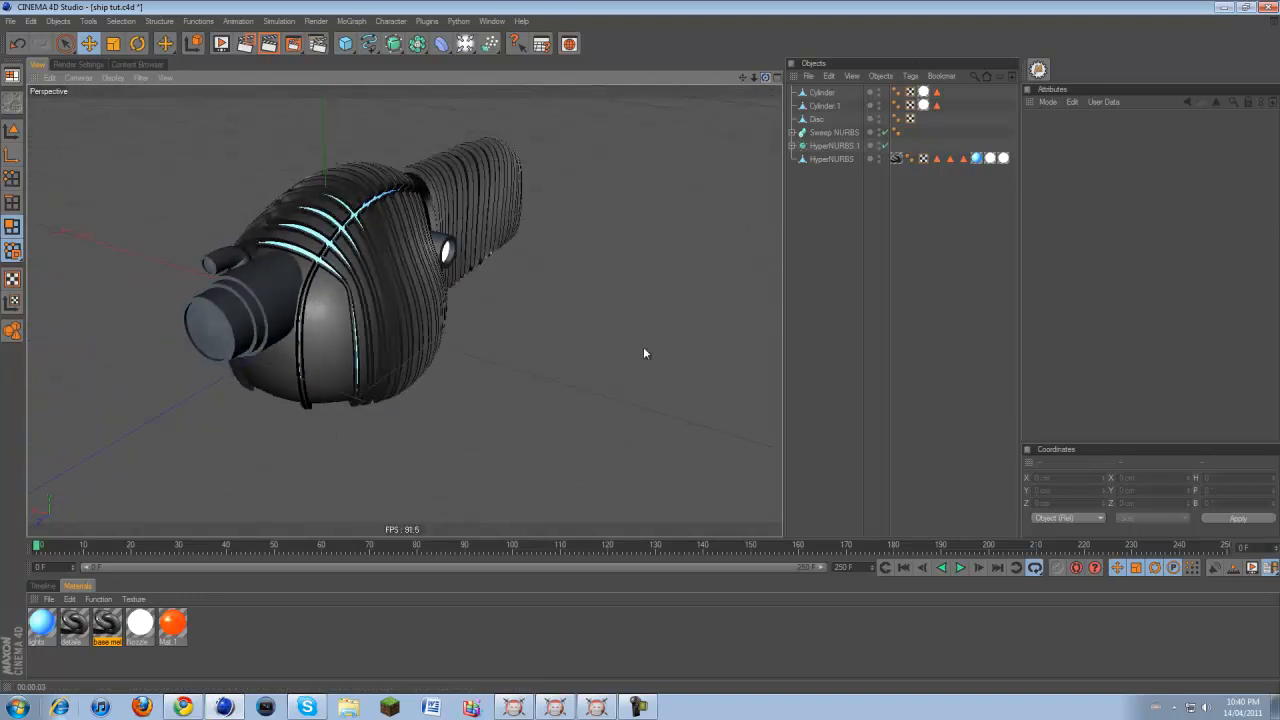
{"action": "left_click_drag", "start_coordinate": [743, 78], "coordinate": [642, 346]}
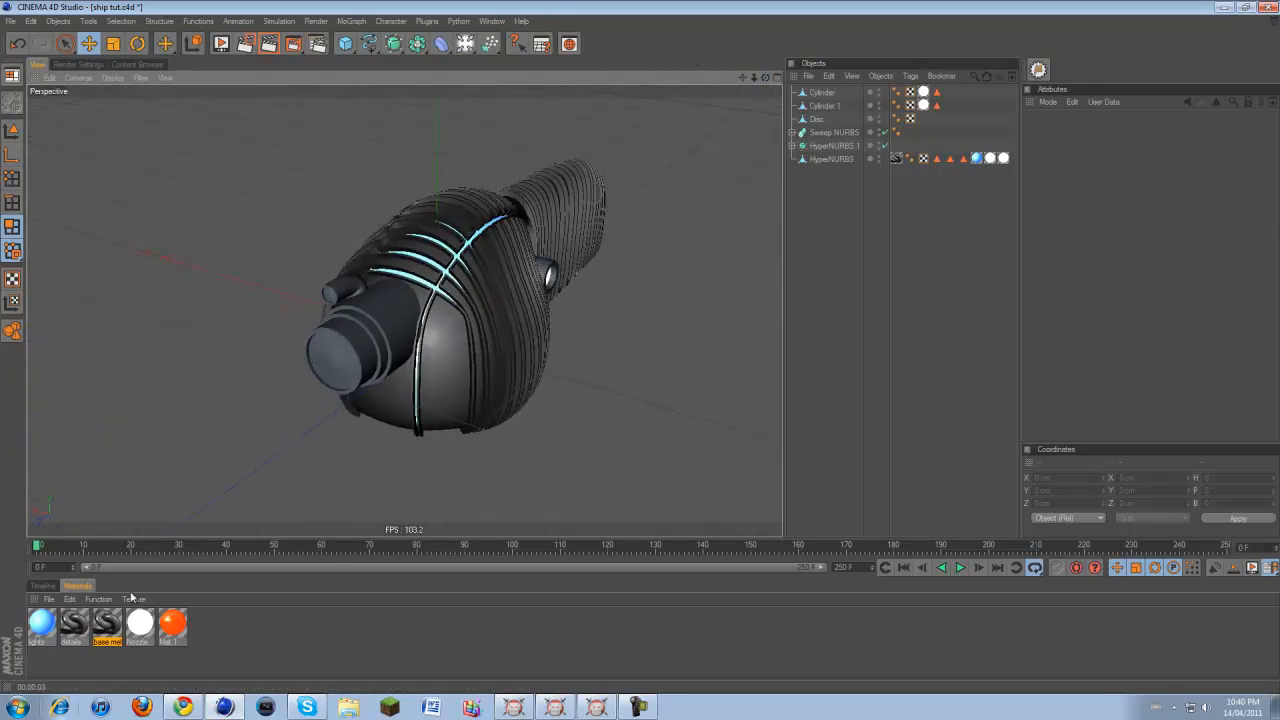
{"action": "left_click_drag", "start_coordinate": [765, 78], "coordinate": [631, 171]}
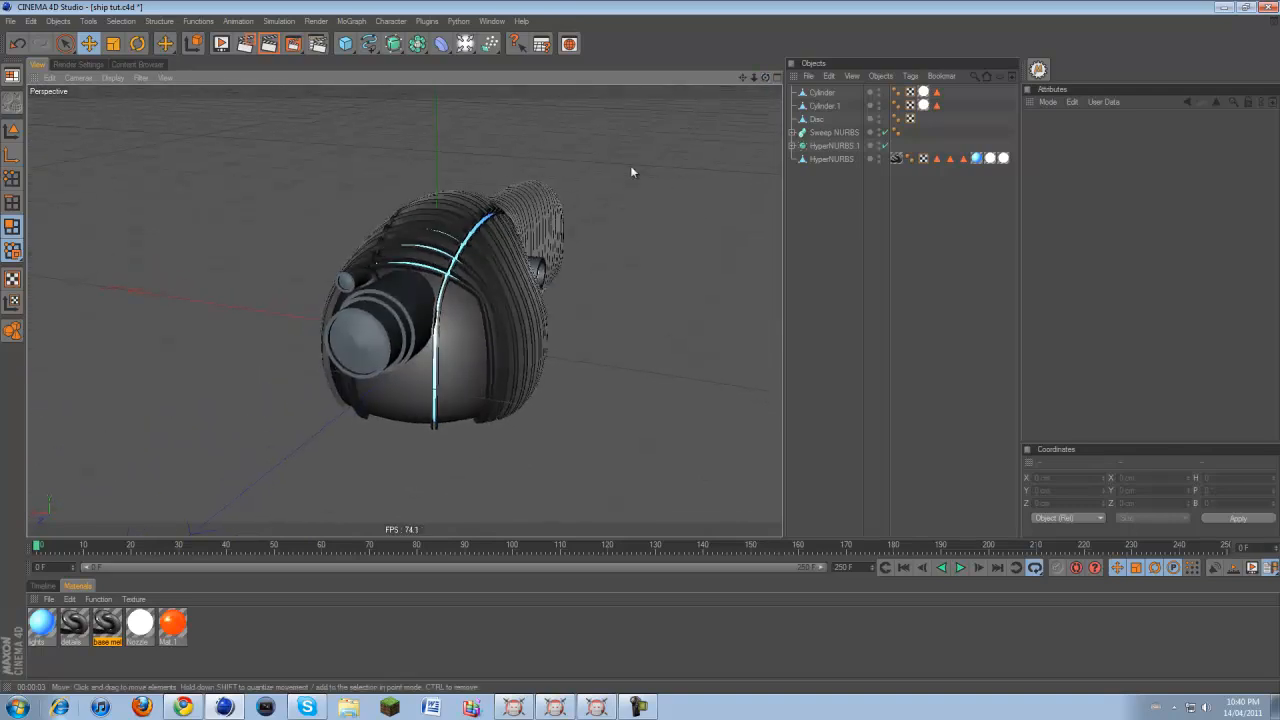
{"action": "left_click", "coordinate": [350, 347]}
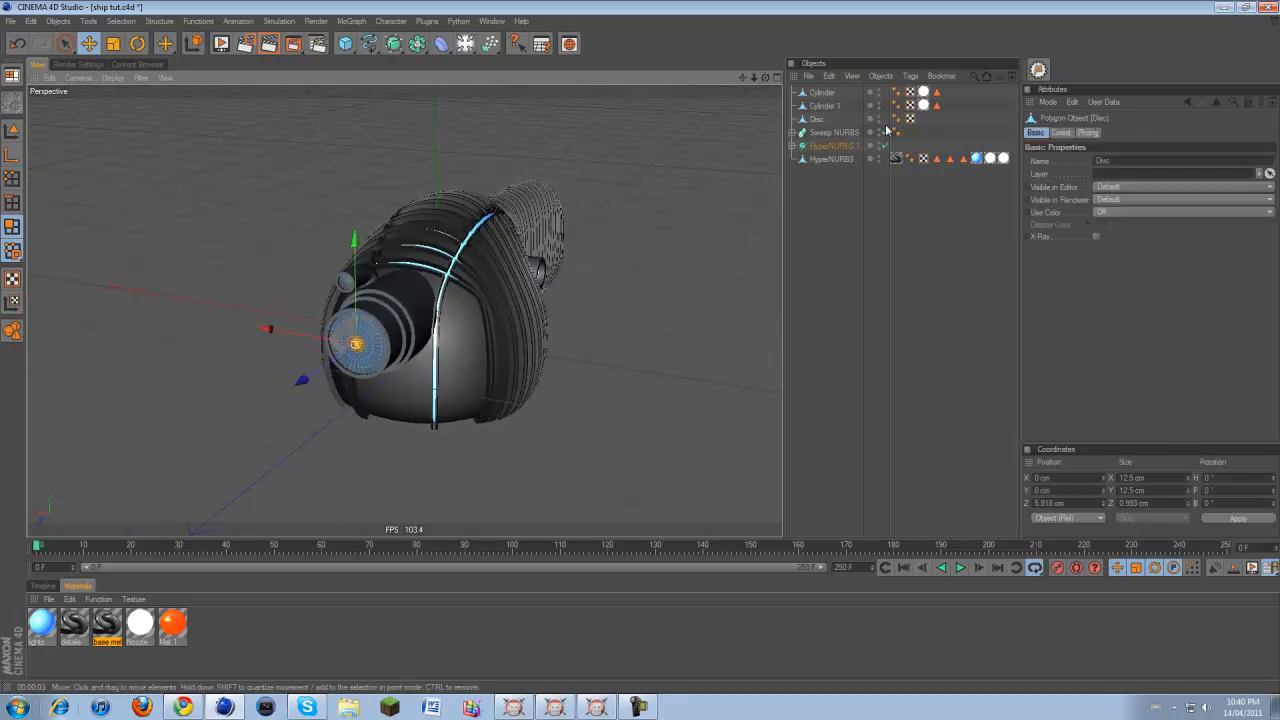
{"action": "left_click", "coordinate": [791, 151]}
{"action": "left_click", "coordinate": [792, 146]}
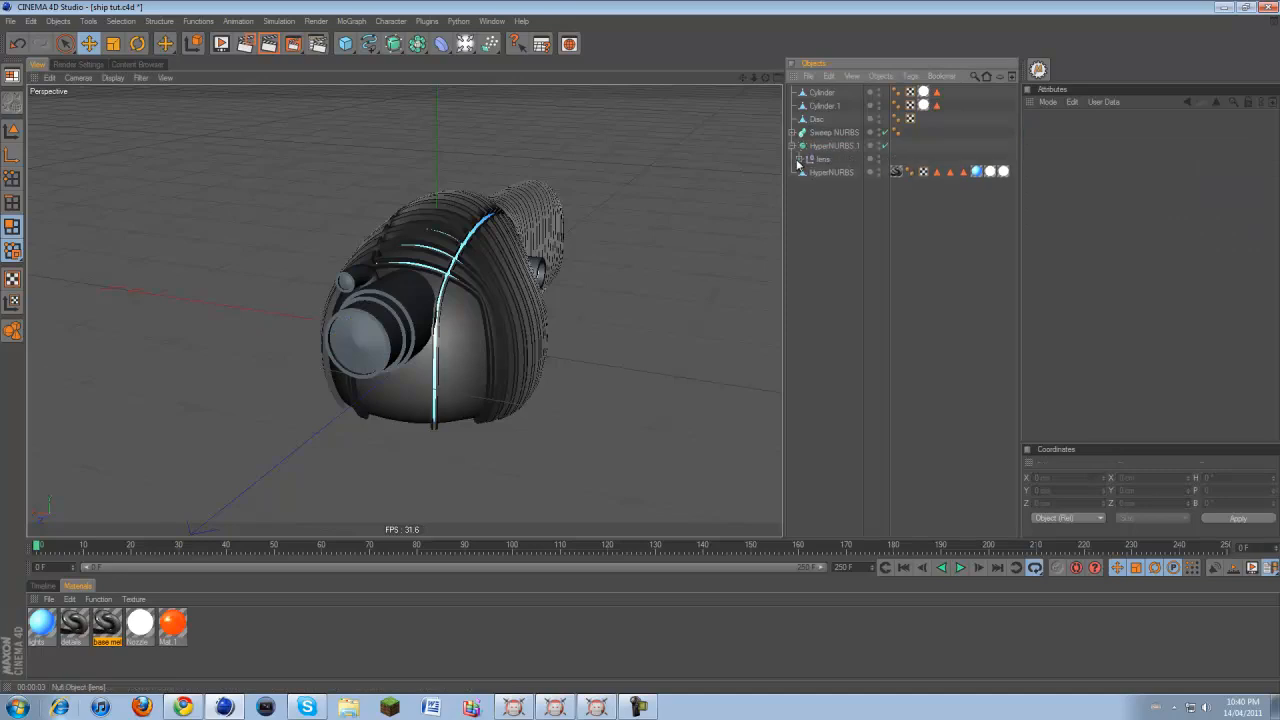
{"action": "left_click", "coordinate": [803, 159]}
{"action": "left_click", "coordinate": [831, 173]}
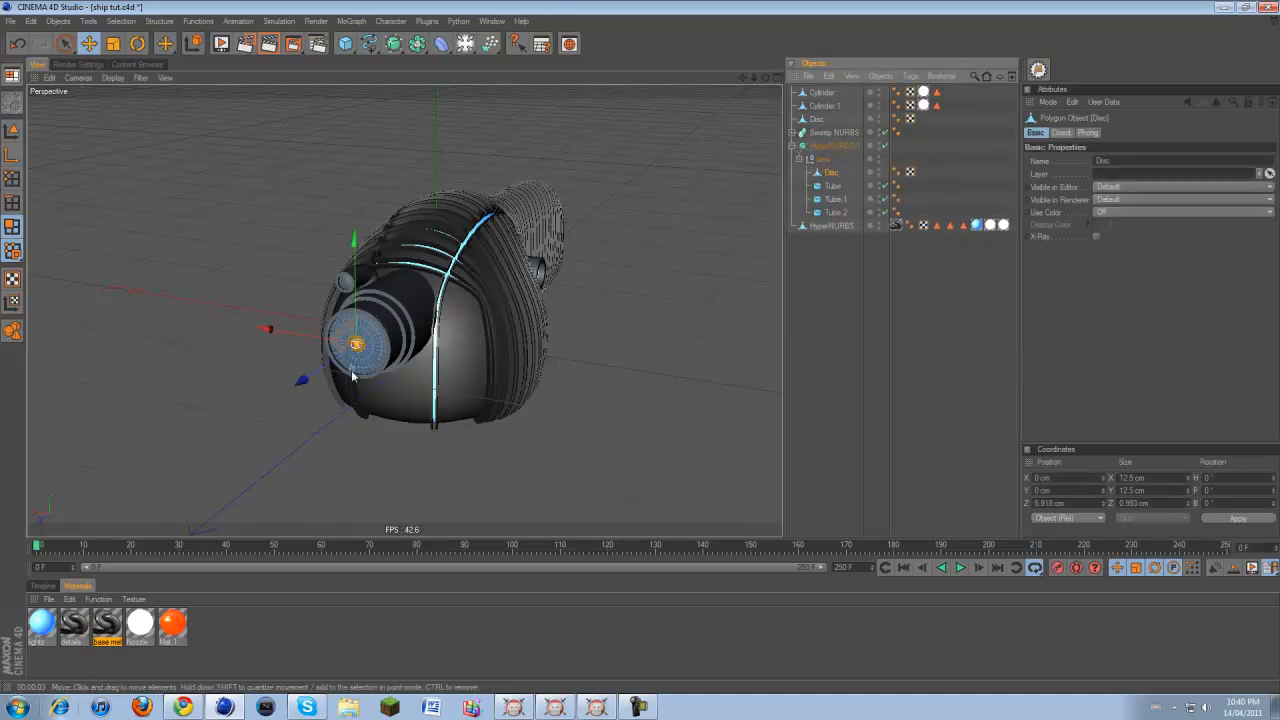
{"action": "left_click_drag", "start_coordinate": [108, 619], "coordinate": [831, 174]}
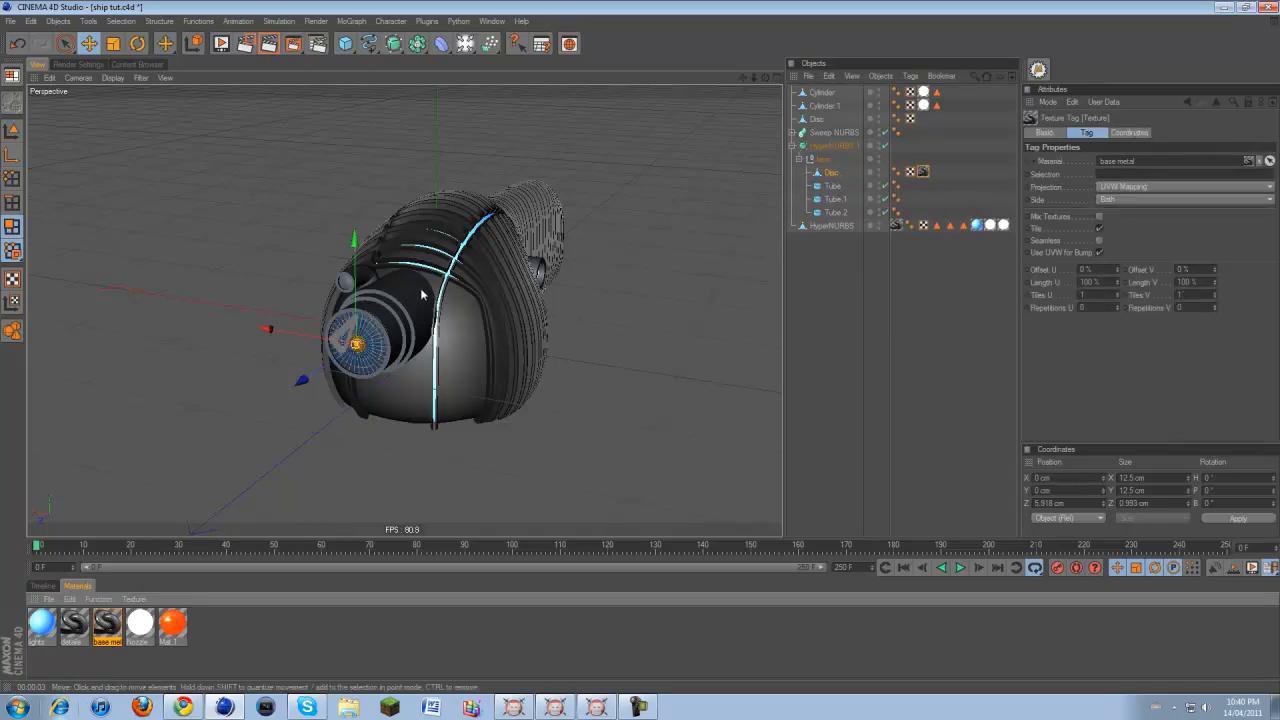
{"action": "left_click_drag", "start_coordinate": [767, 76], "coordinate": [968, 35]}
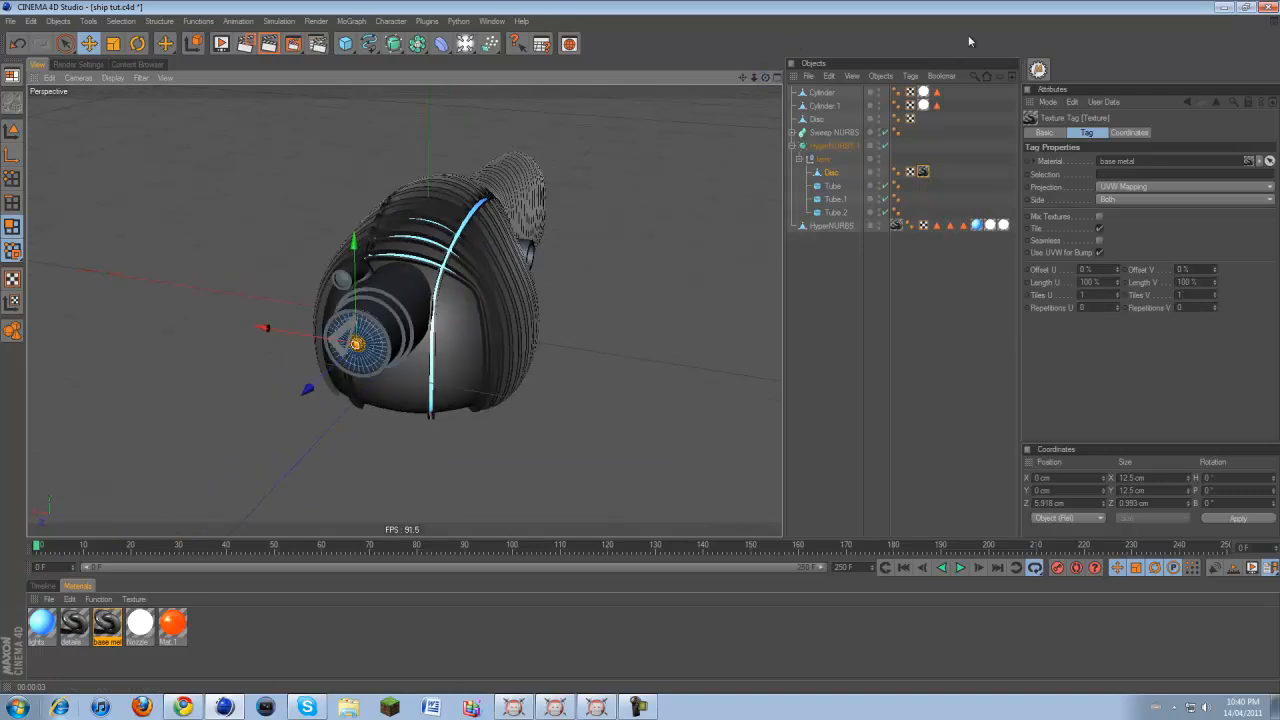
{"action": "left_click_drag", "start_coordinate": [923, 172], "coordinate": [921, 120], "text": "ctrl"}
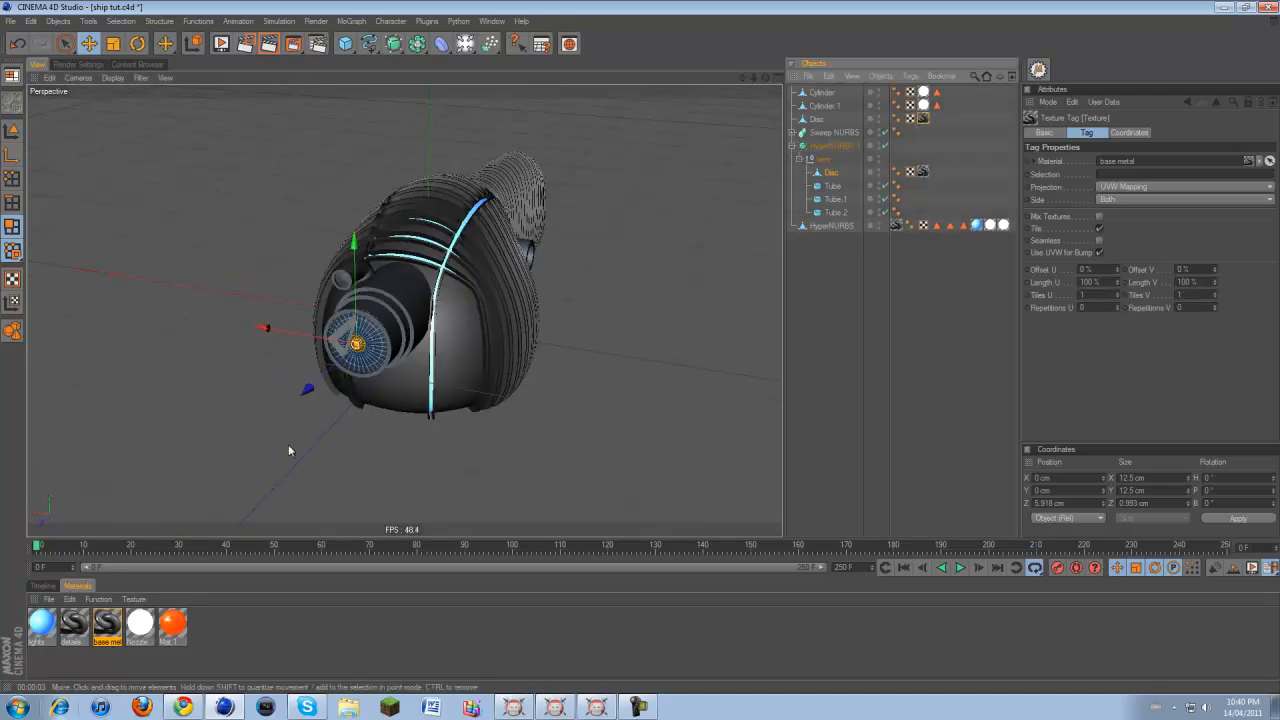
Open the details material and review its Color channel and colour value
{"action": "double_click", "coordinate": [81, 622]}
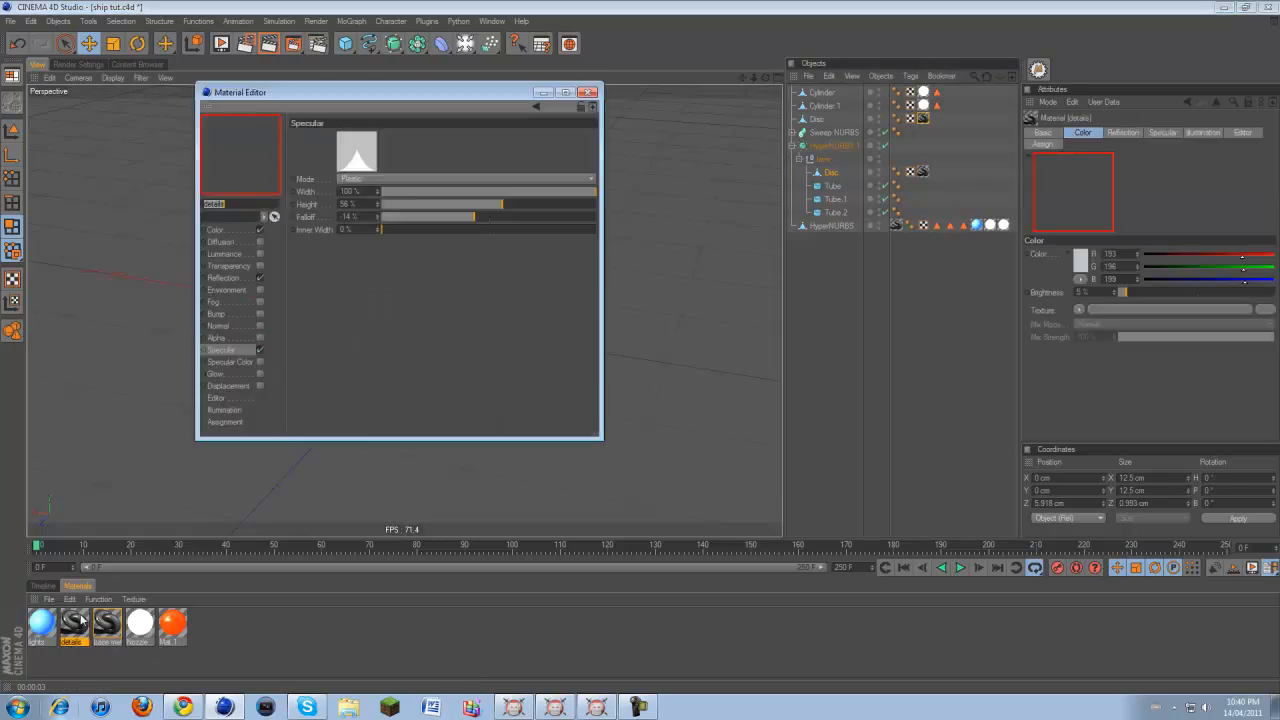
{"action": "left_click_drag", "start_coordinate": [466, 93], "coordinate": [486, 143]}
{"action": "left_click", "coordinate": [256, 281]}
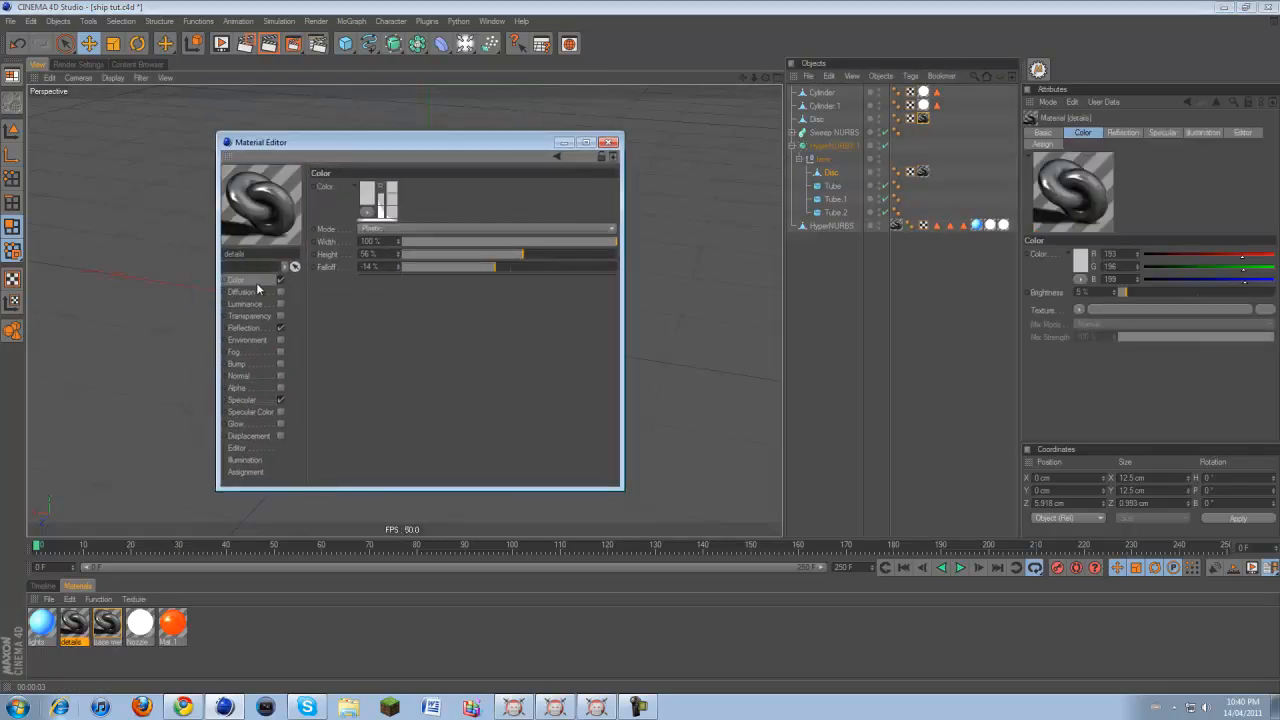
{"action": "left_click", "coordinate": [368, 192]}
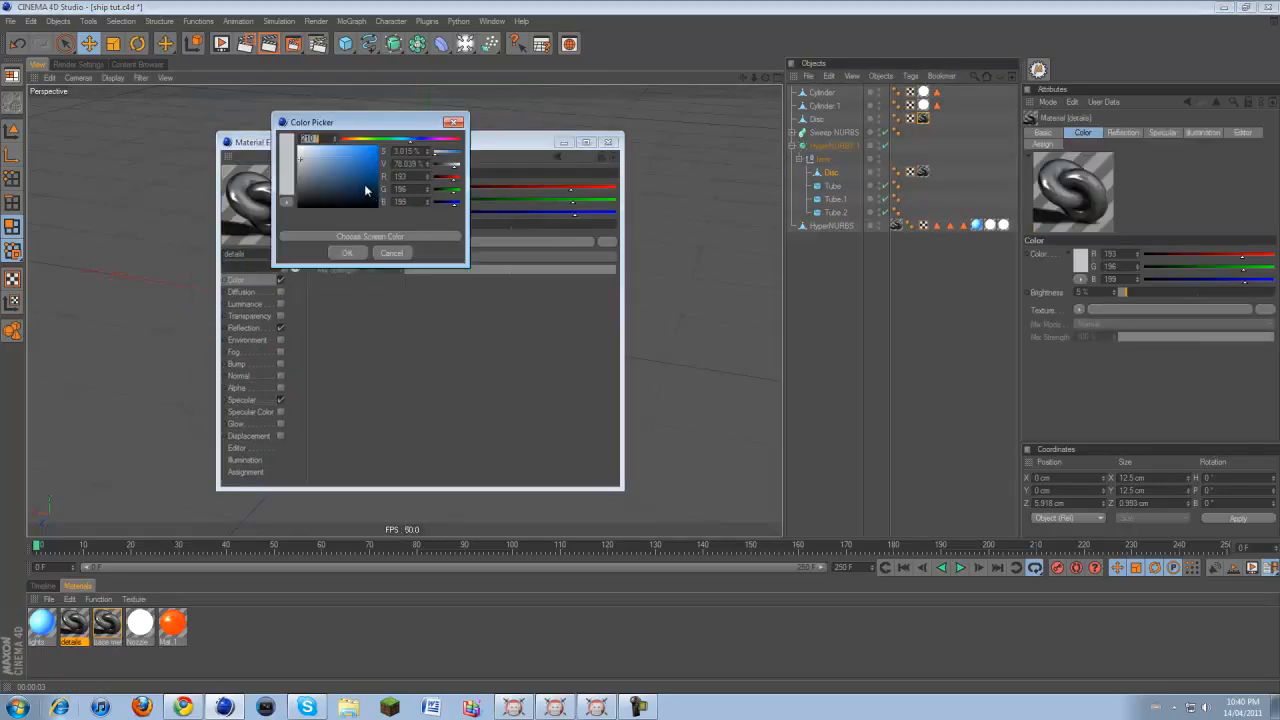
{"action": "left_click", "coordinate": [345, 254]}
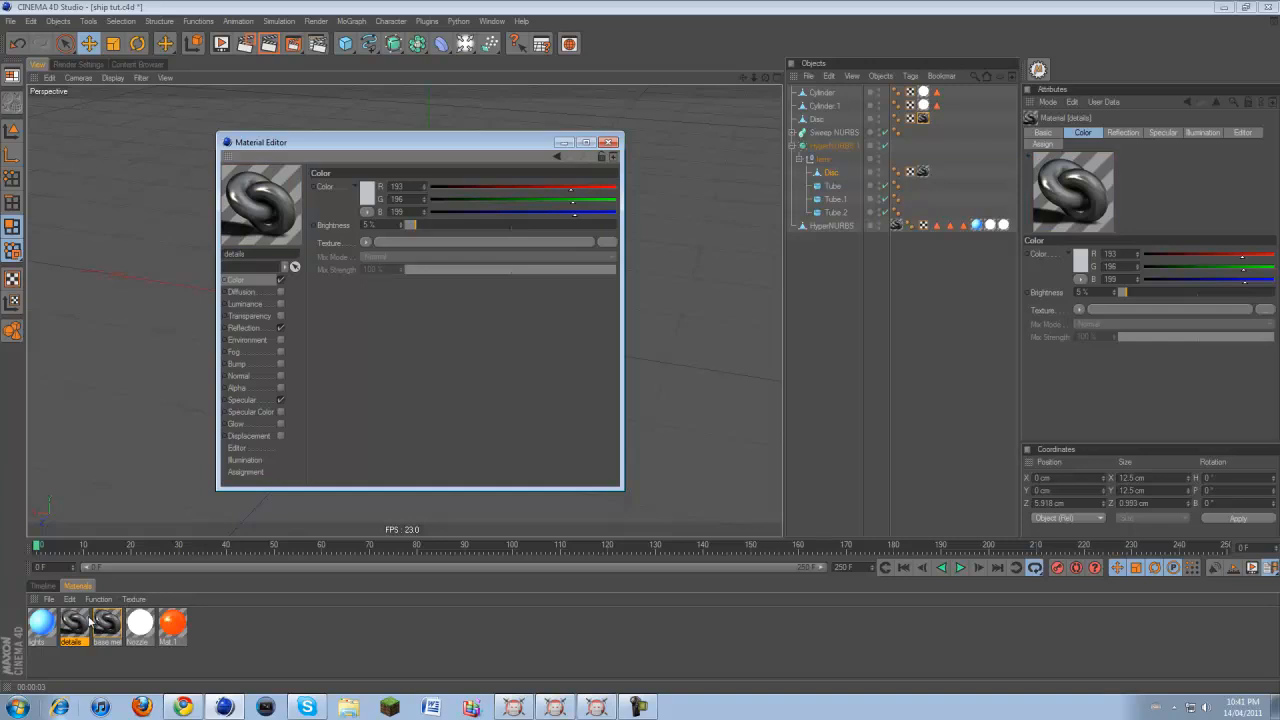
Review the details material's Reflection blurriness and sample settings and its Specular values, and close the Material Editor
{"action": "left_click", "coordinate": [243, 327]}
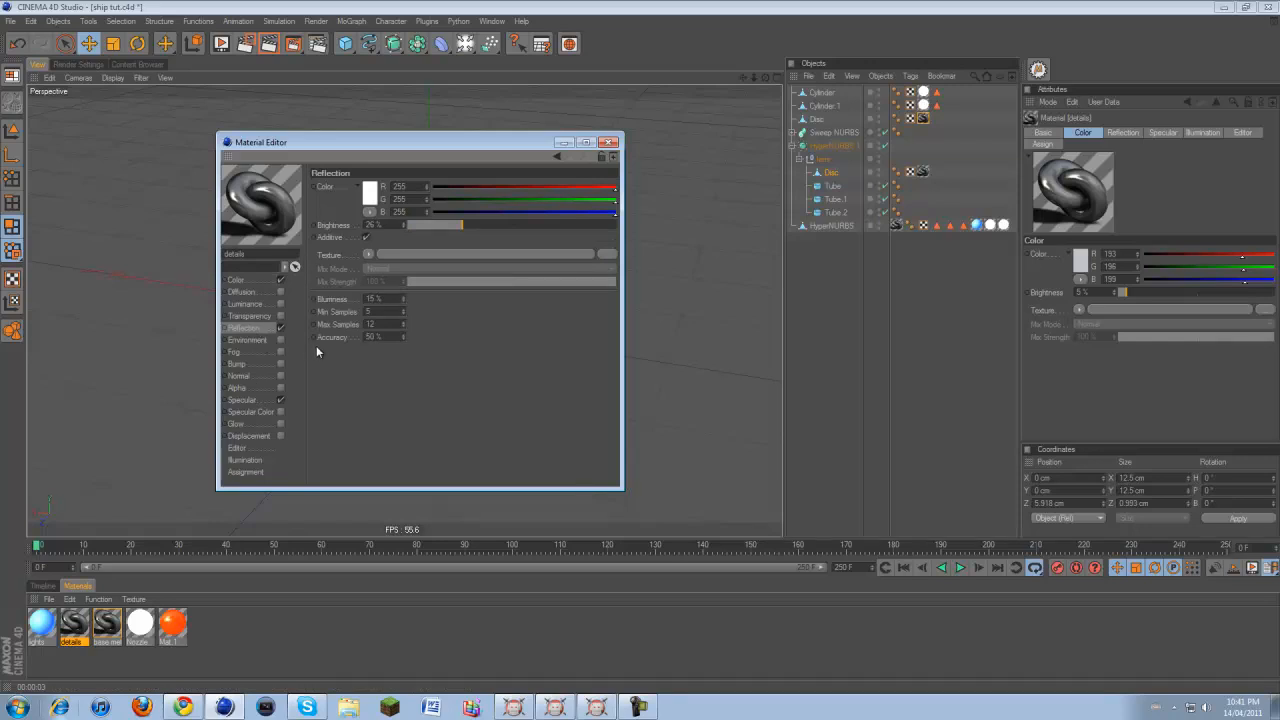
{"action": "double_click", "coordinate": [388, 299]}
{"action": "double_click", "coordinate": [378, 312]}
{"action": "left_click", "coordinate": [243, 400]}
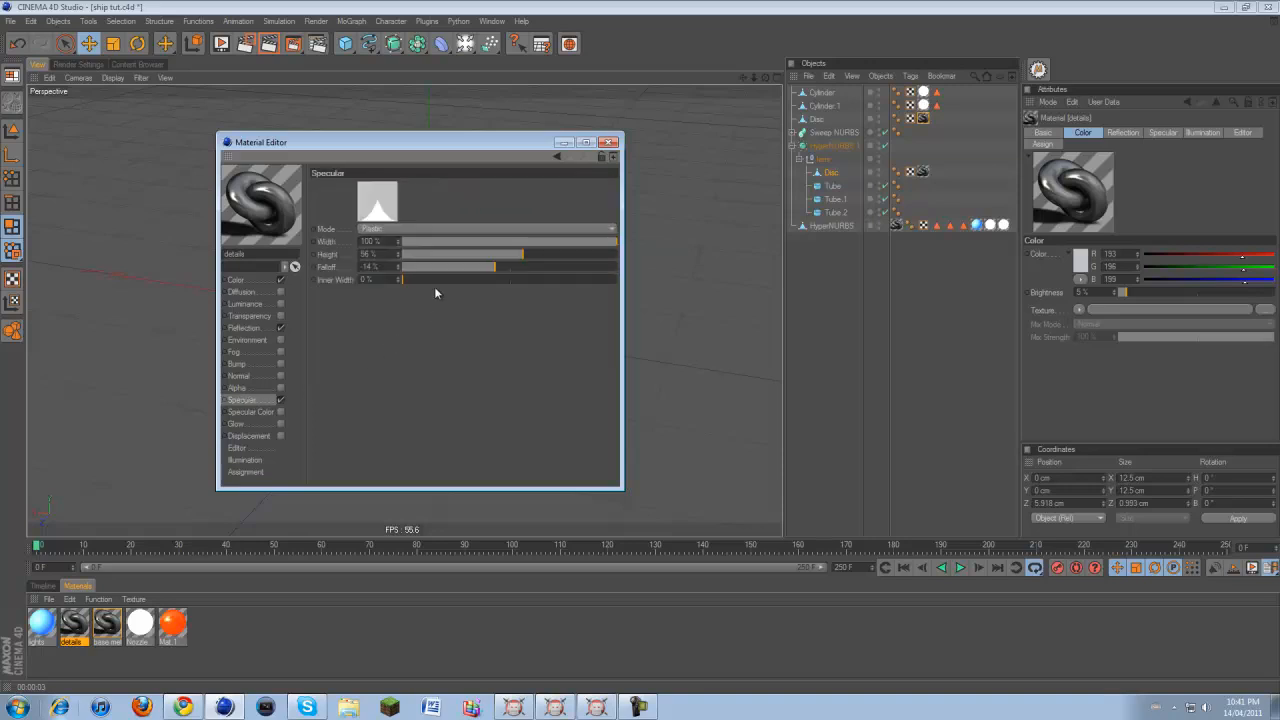
{"action": "double_click", "coordinate": [368, 241]}
{"action": "key", "text": "Tab"}
{"action": "left_click", "coordinate": [334, 332]}
{"action": "left_click", "coordinate": [608, 142]}
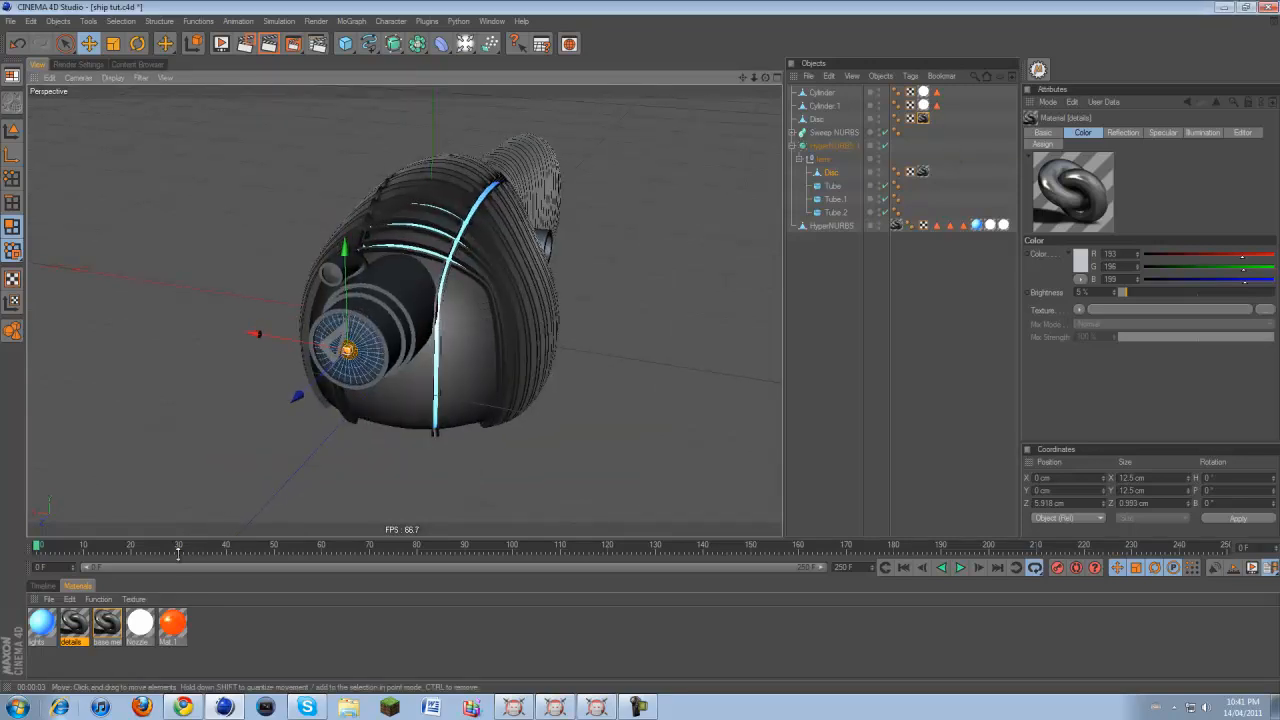
Apply the details material to the Sweep NURBS, collapse the HyperNURBS.1 hierarchy and clear the selection
{"action": "left_click_drag", "start_coordinate": [82, 628], "coordinate": [909, 131]}
{"action": "left_click", "coordinate": [799, 159]}
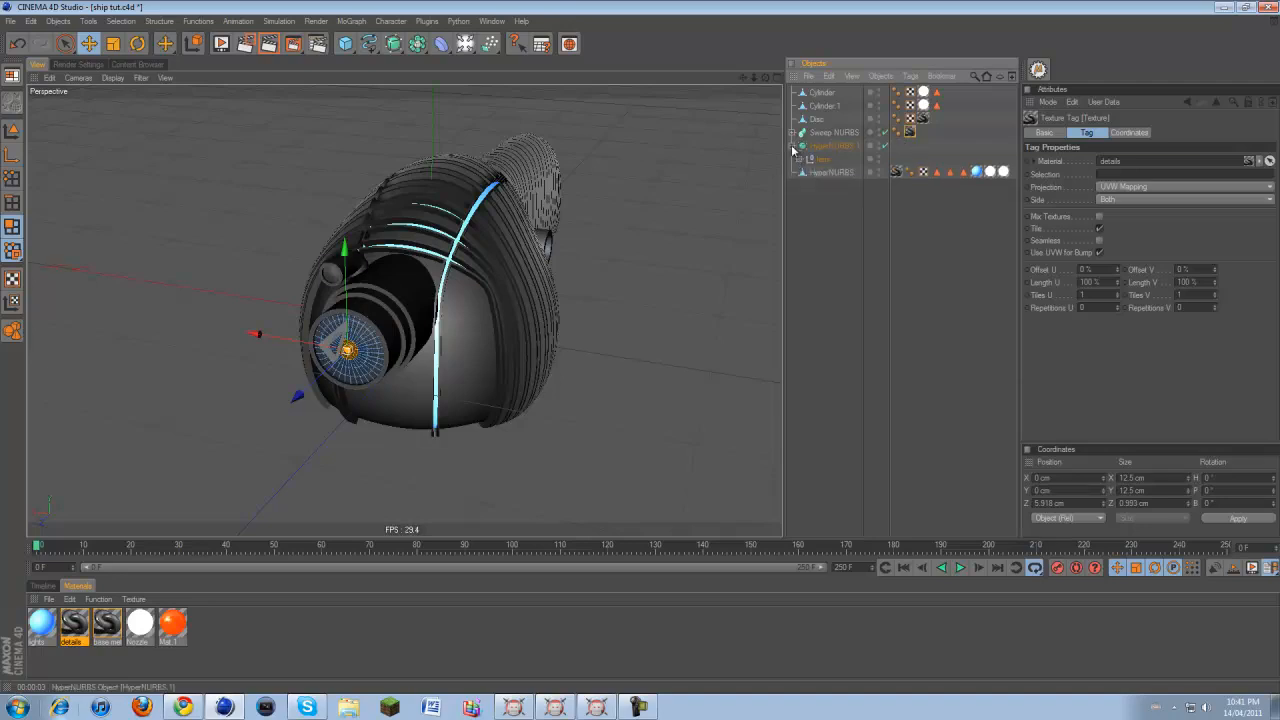
{"action": "left_click", "coordinate": [792, 145]}
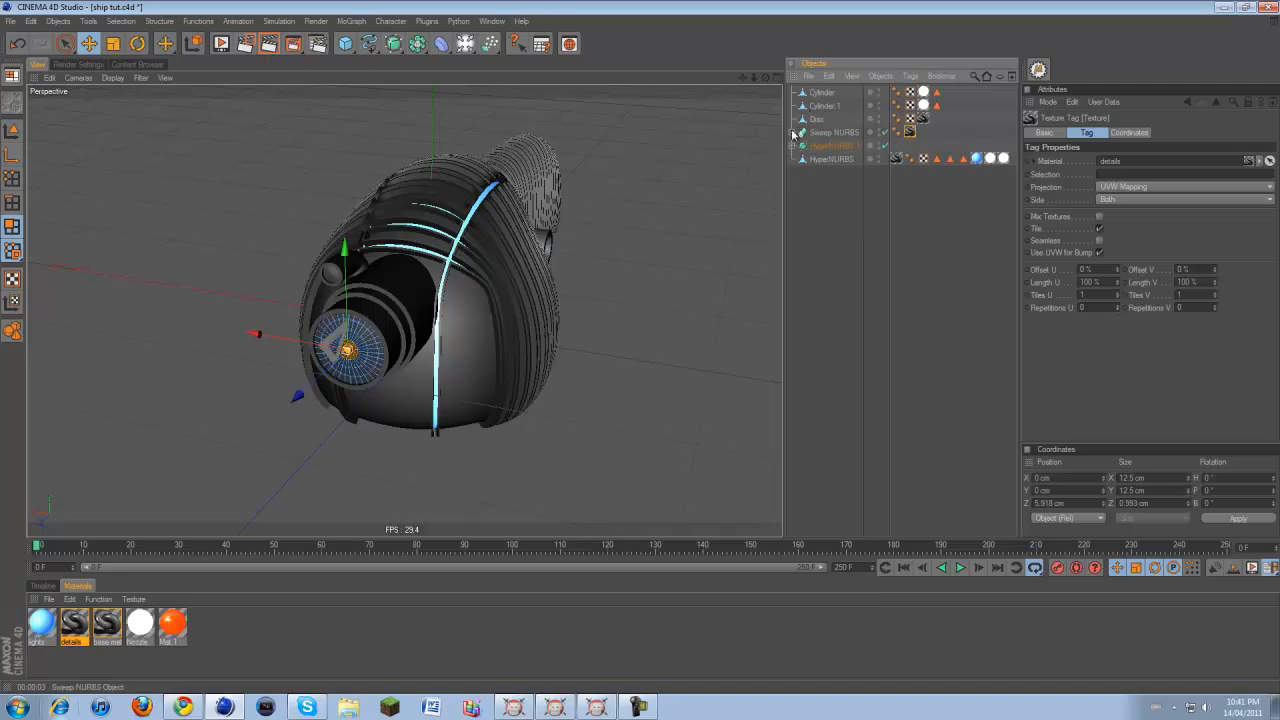
{"action": "left_click", "coordinate": [817, 232]}
Examine the ship's front from the other side and check the top-level Disc and the Sweep NURBS's texture tag
{"action": "left_click_drag", "start_coordinate": [766, 78], "coordinate": [640, 351]}
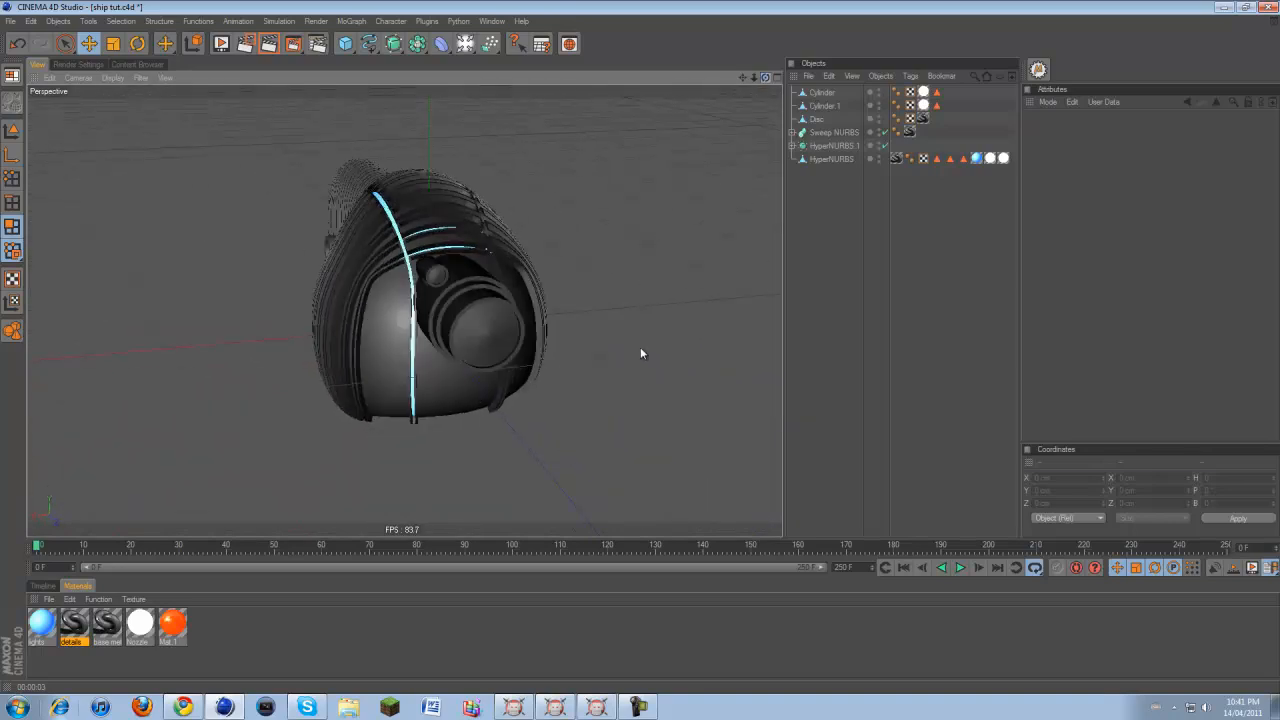
{"action": "left_click", "coordinate": [817, 120]}
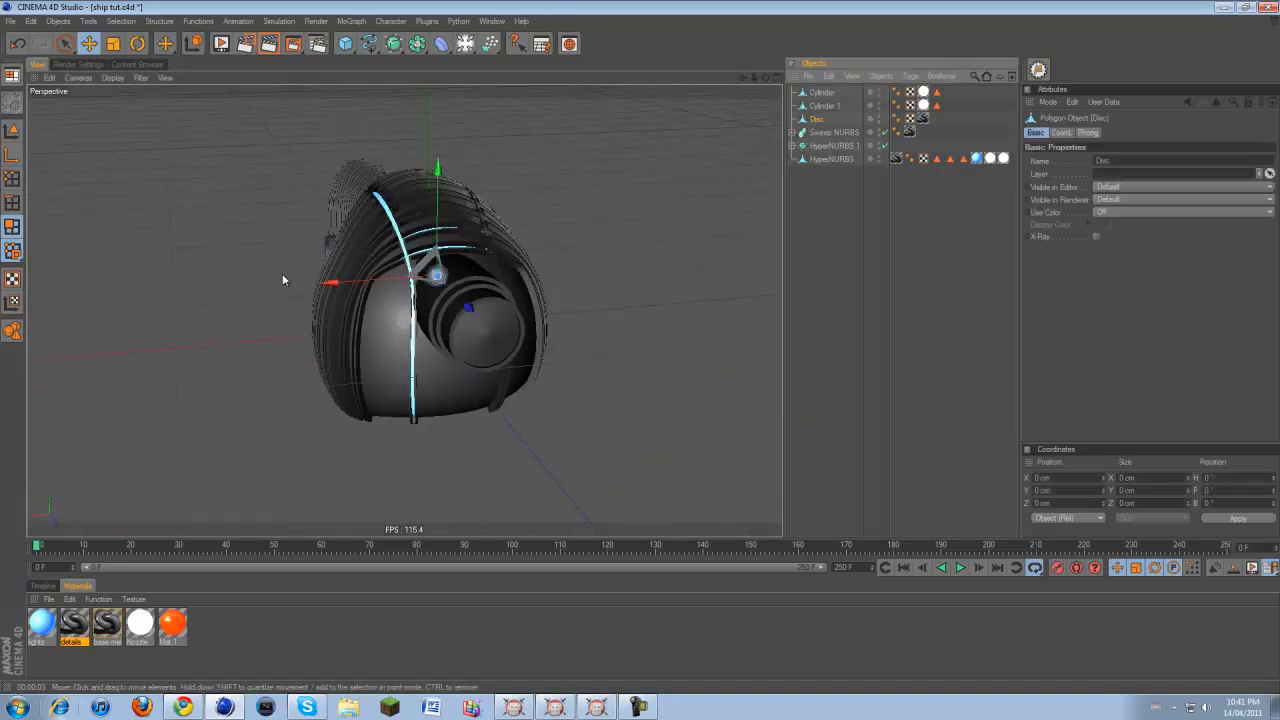
{"action": "left_click", "coordinate": [908, 131]}
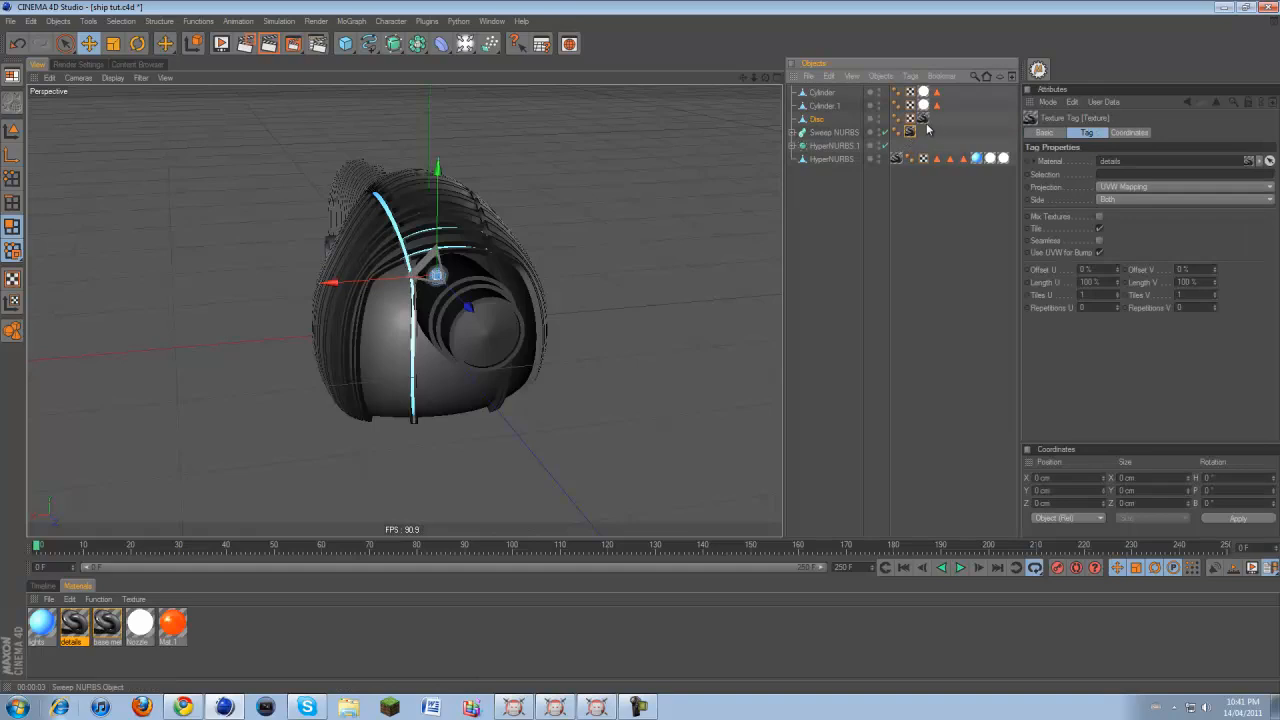
Delete the details texture tag from the Disc and open the Mat.1 material in the Material Editor
{"action": "left_click", "coordinate": [923, 118]}
{"action": "key", "text": "Delete"}
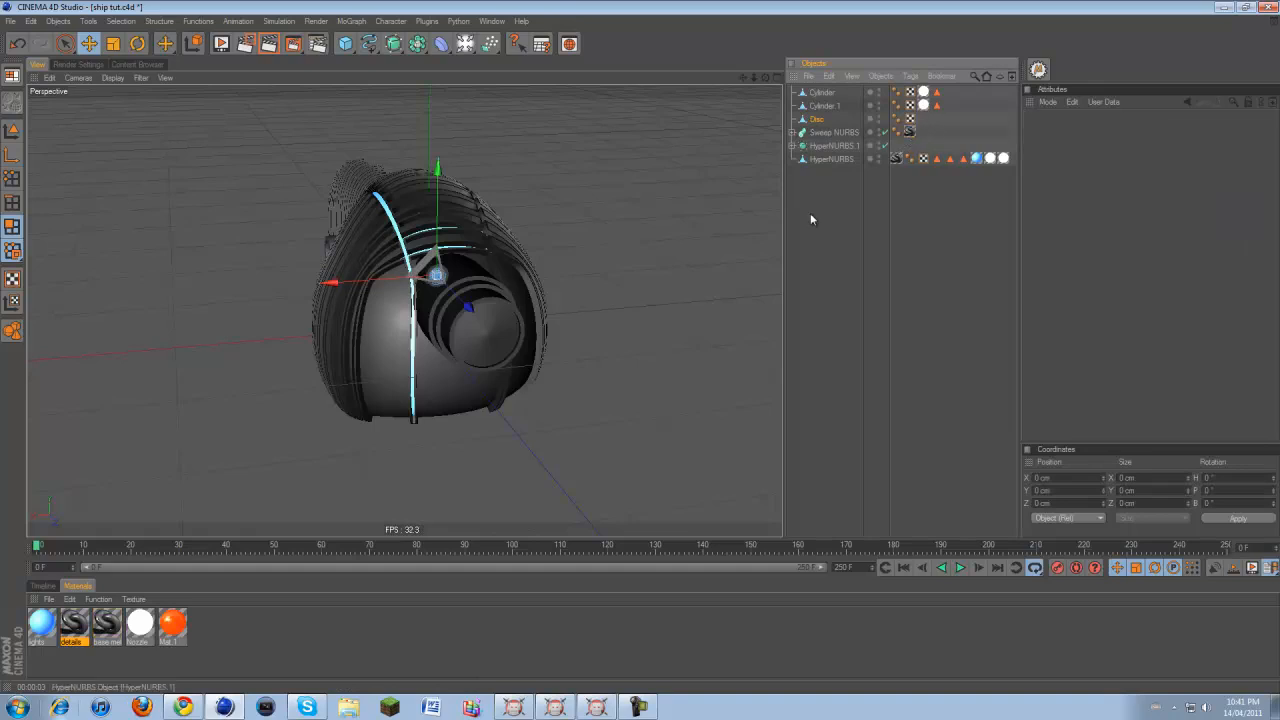
{"action": "double_click", "coordinate": [171, 625]}
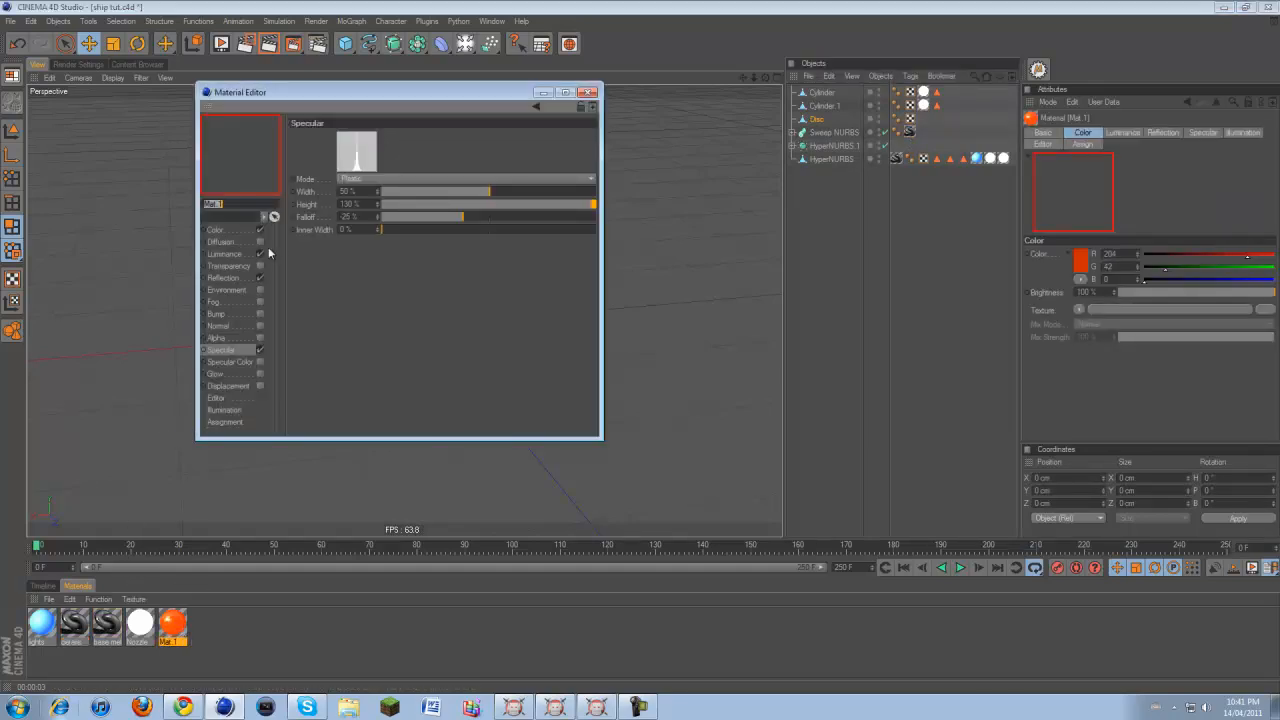
Review Mat.1's colour value, Luminance brightness and Reflection channel settings
{"action": "left_click_drag", "start_coordinate": [262, 92], "coordinate": [290, 162]}
{"action": "left_click", "coordinate": [245, 300]}
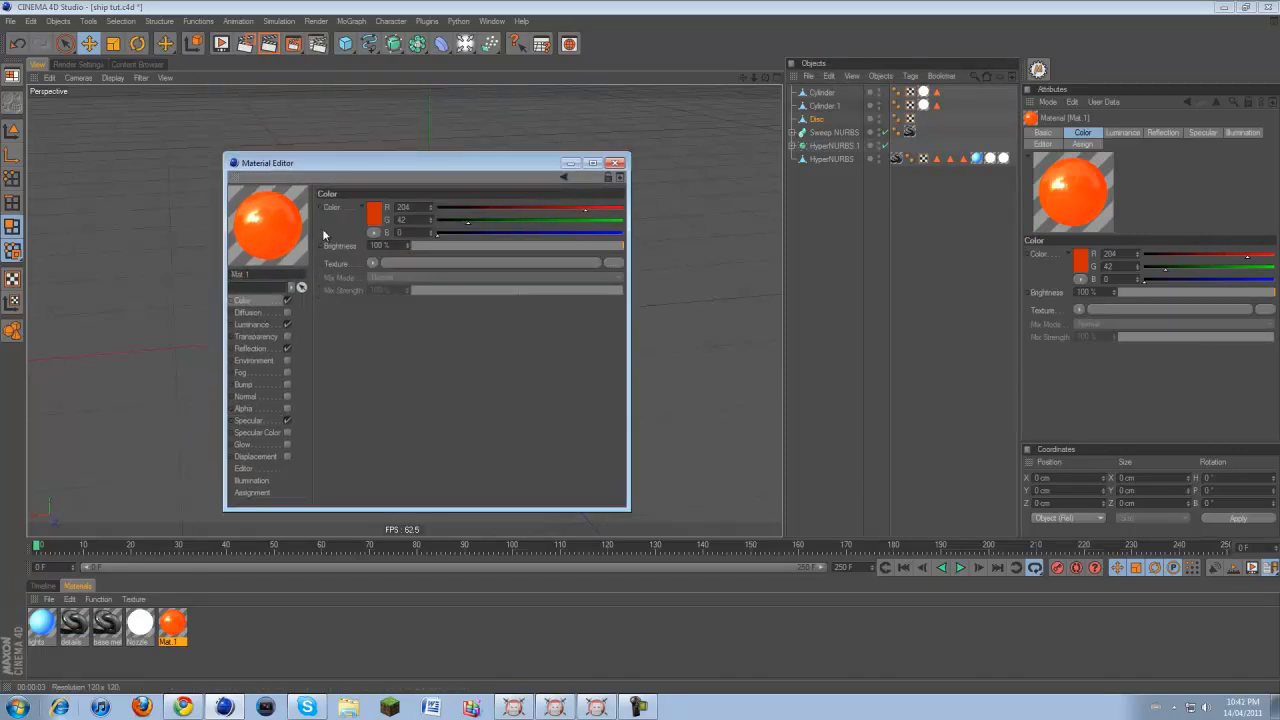
{"action": "left_click", "coordinate": [375, 213]}
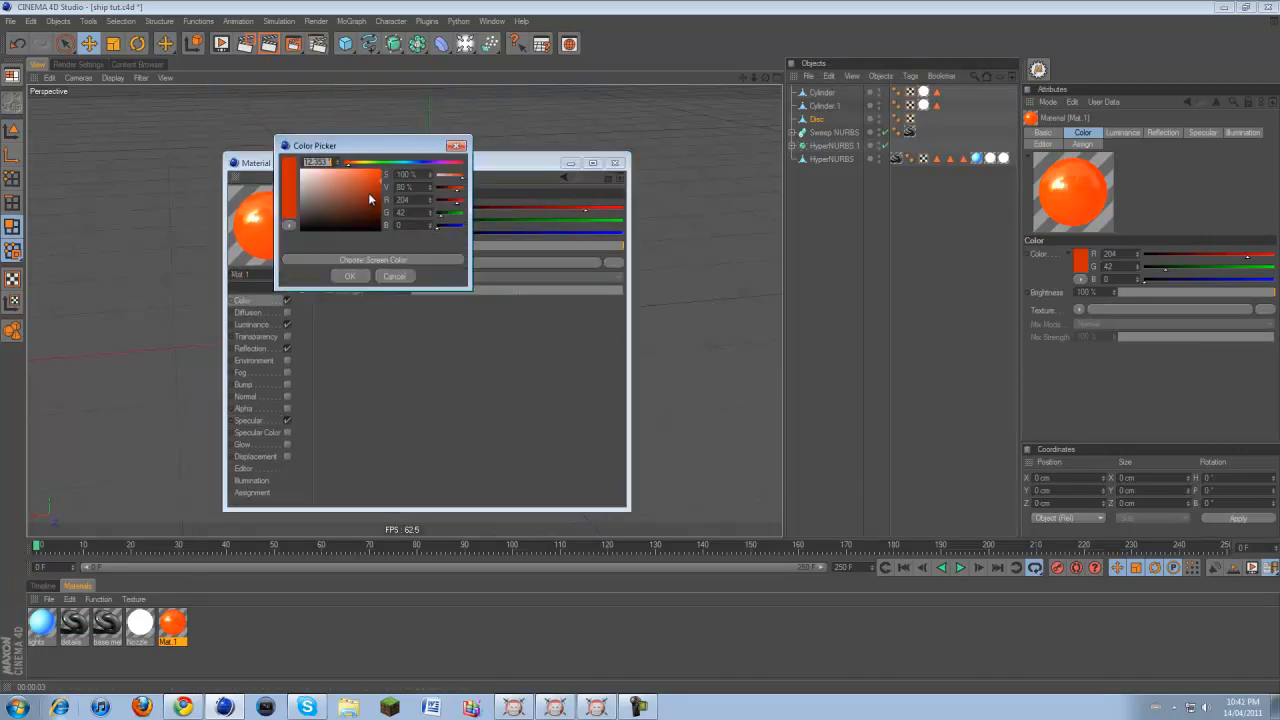
{"action": "left_click", "coordinate": [359, 276]}
{"action": "left_click", "coordinate": [258, 324]}
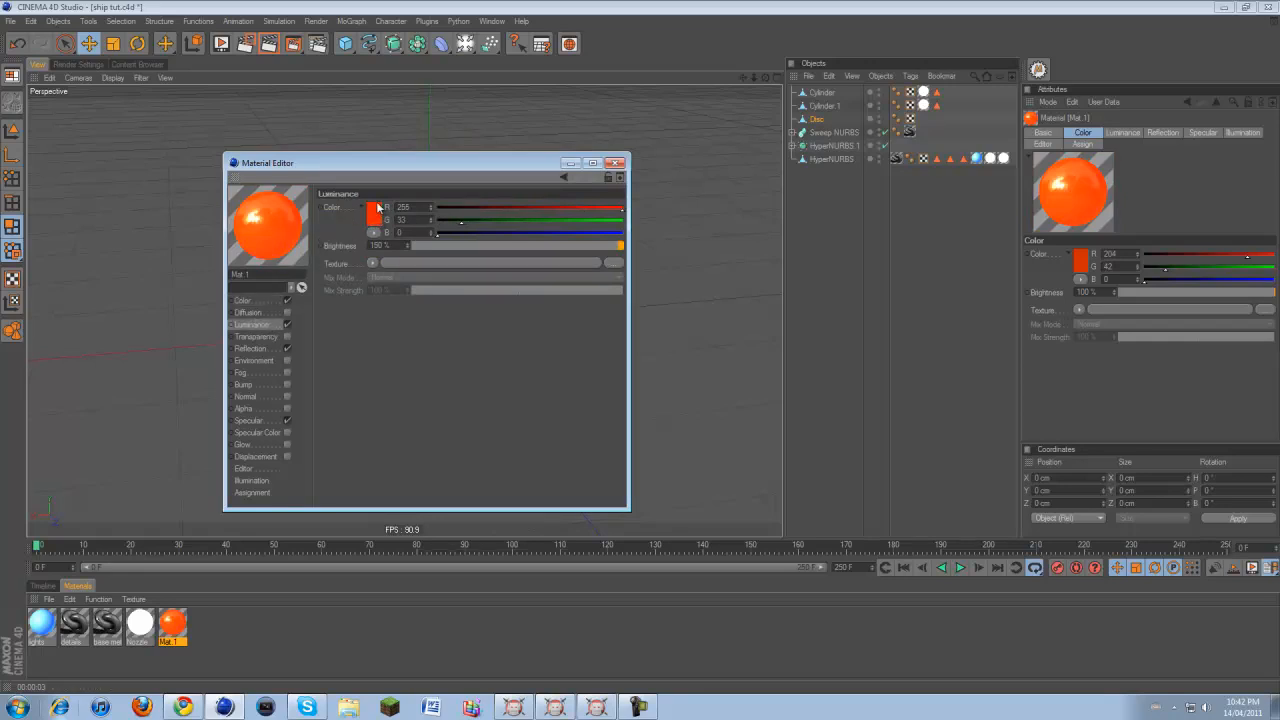
{"action": "double_click", "coordinate": [378, 245]}
{"action": "left_click", "coordinate": [262, 350]}
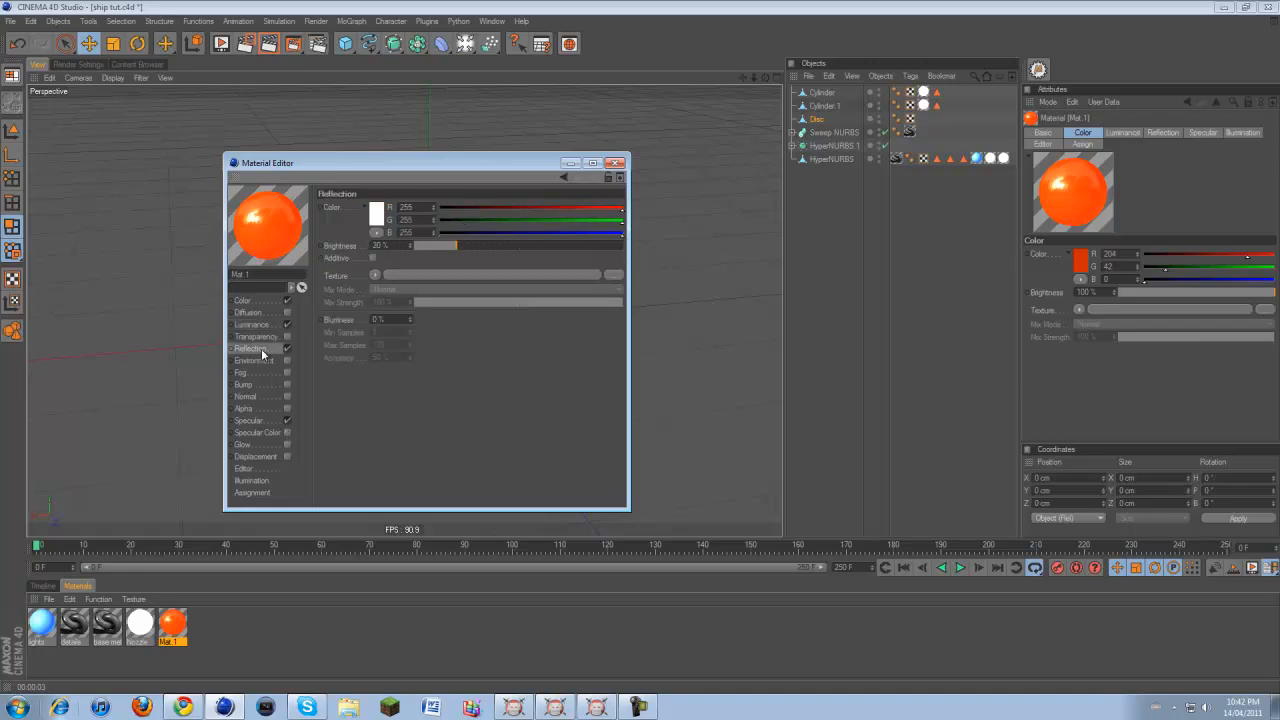
Review Mat.1's Specular width, height and falloff, and close the Material Editor
{"action": "left_click", "coordinate": [271, 421]}
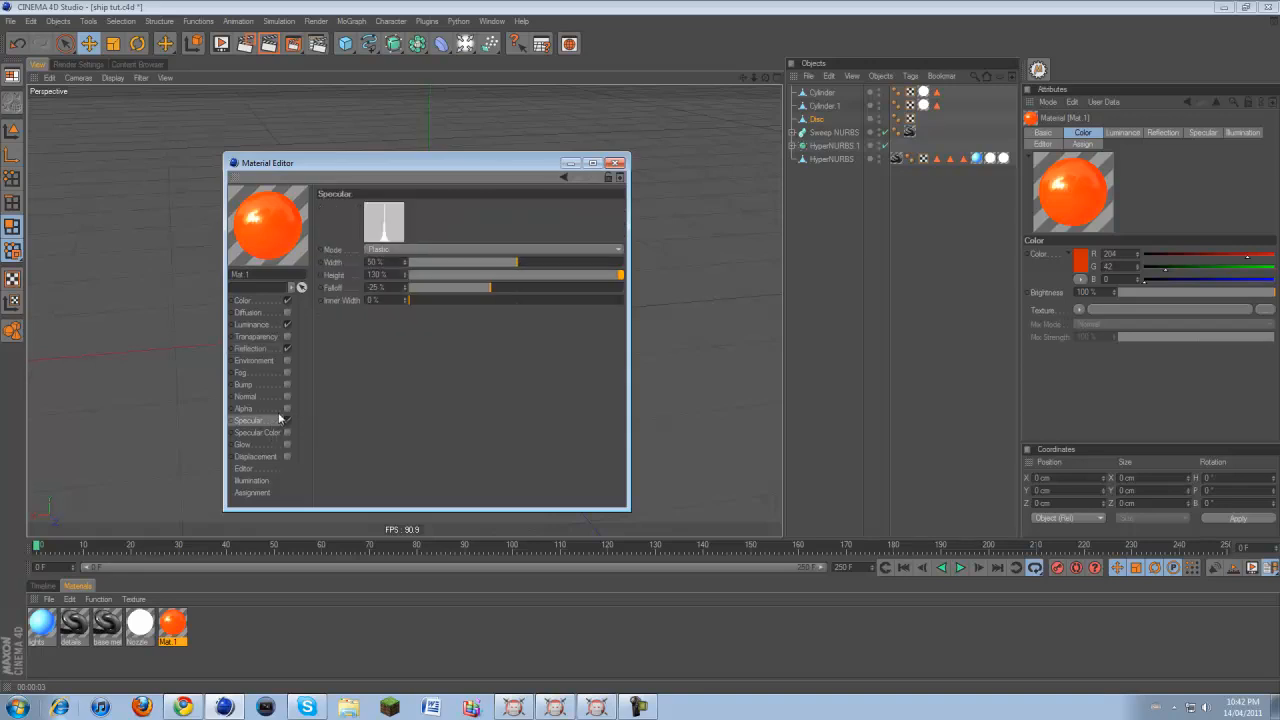
{"action": "double_click", "coordinate": [390, 262]}
{"action": "double_click", "coordinate": [395, 273]}
{"action": "double_click", "coordinate": [391, 287]}
{"action": "left_click", "coordinate": [615, 164]}
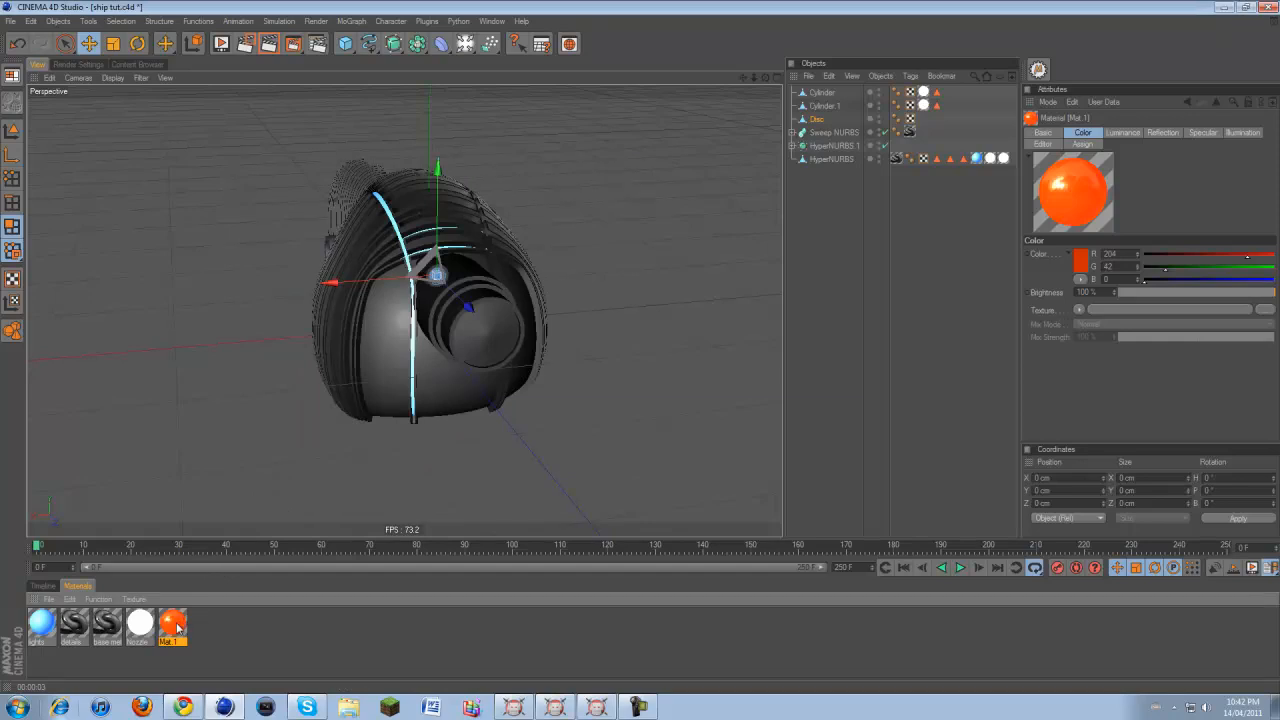
Apply the Mat.1 material to the top-level Disc
{"action": "left_click_drag", "start_coordinate": [826, 132], "coordinate": [820, 119]}
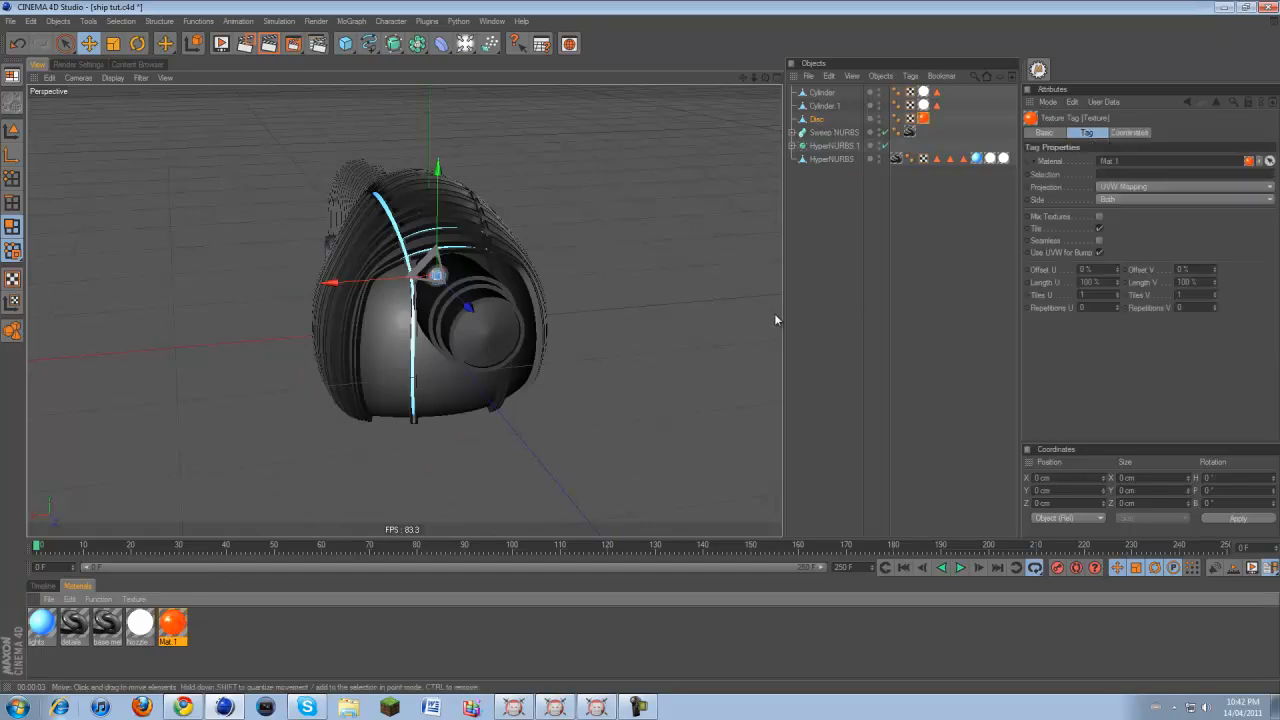
{"action": "left_click_drag", "start_coordinate": [766, 78], "coordinate": [641, 363]}
{"action": "scroll", "coordinate": [640, 355], "scroll_direction": "down", "scroll_amount": 3}
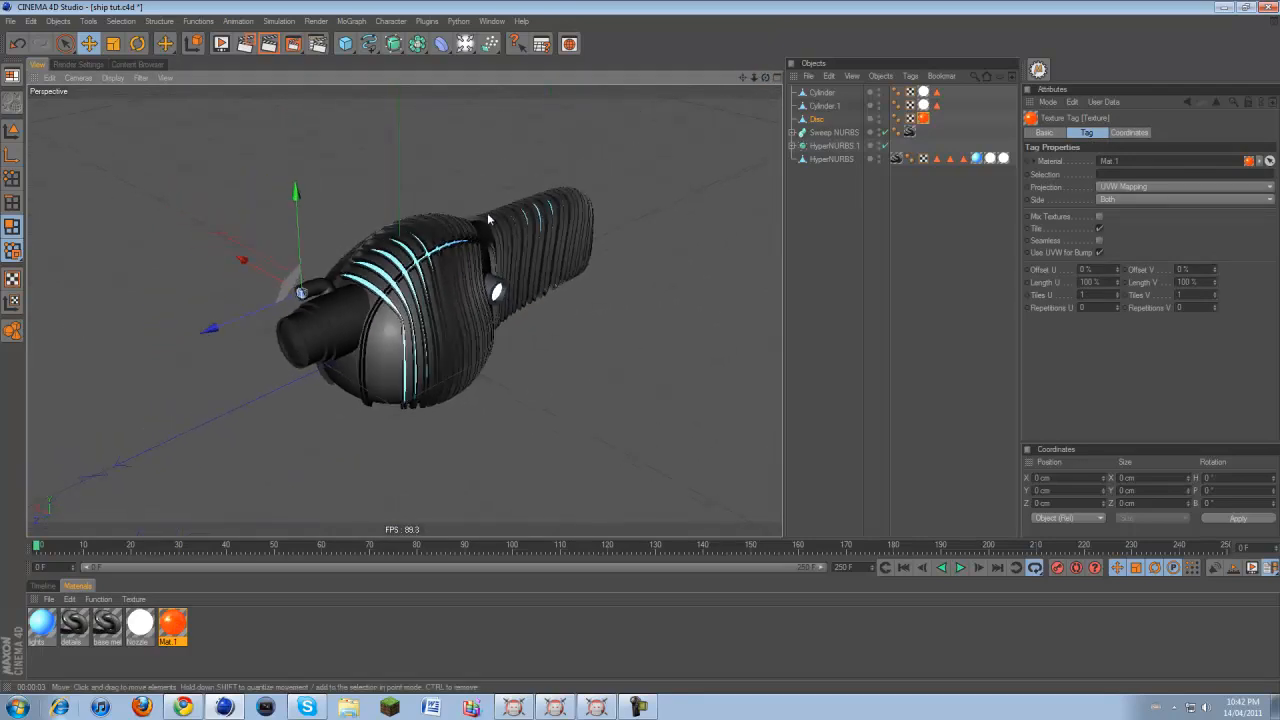
Review the Global Illumination general and Irradiance Cache render settings, and return to the viewport
{"action": "left_click", "coordinate": [80, 65]}
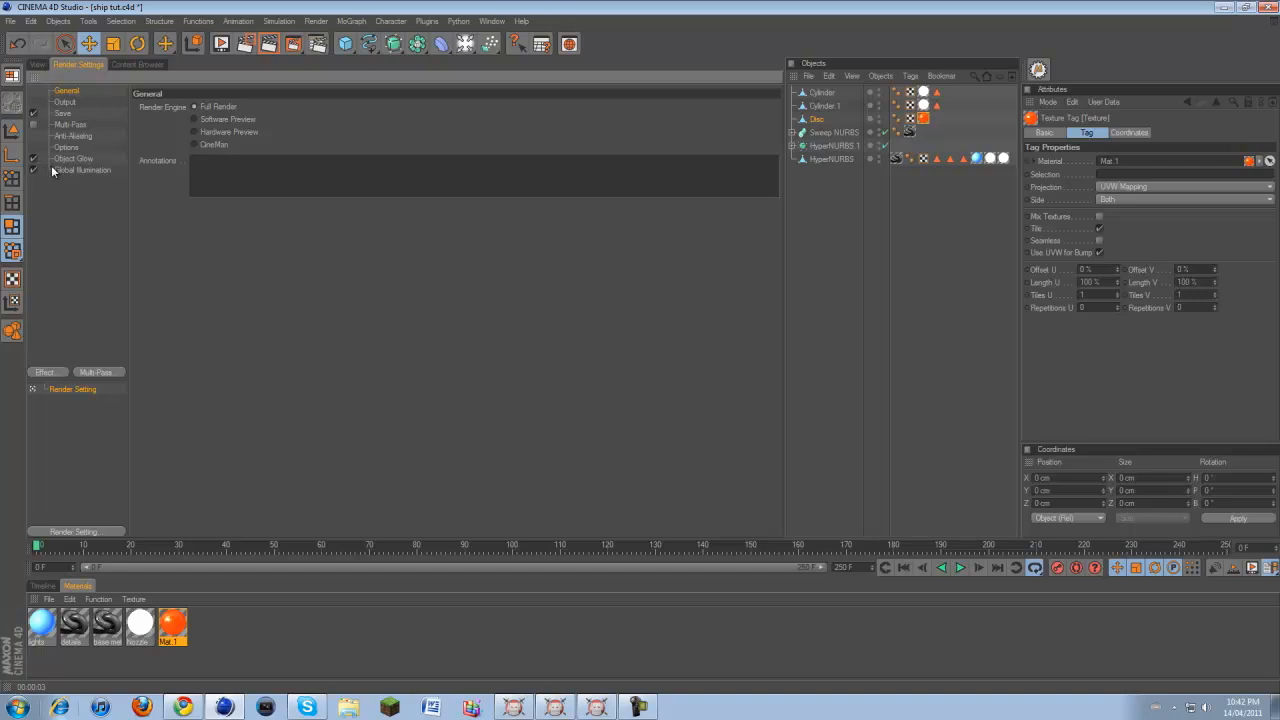
{"action": "left_click", "coordinate": [85, 169]}
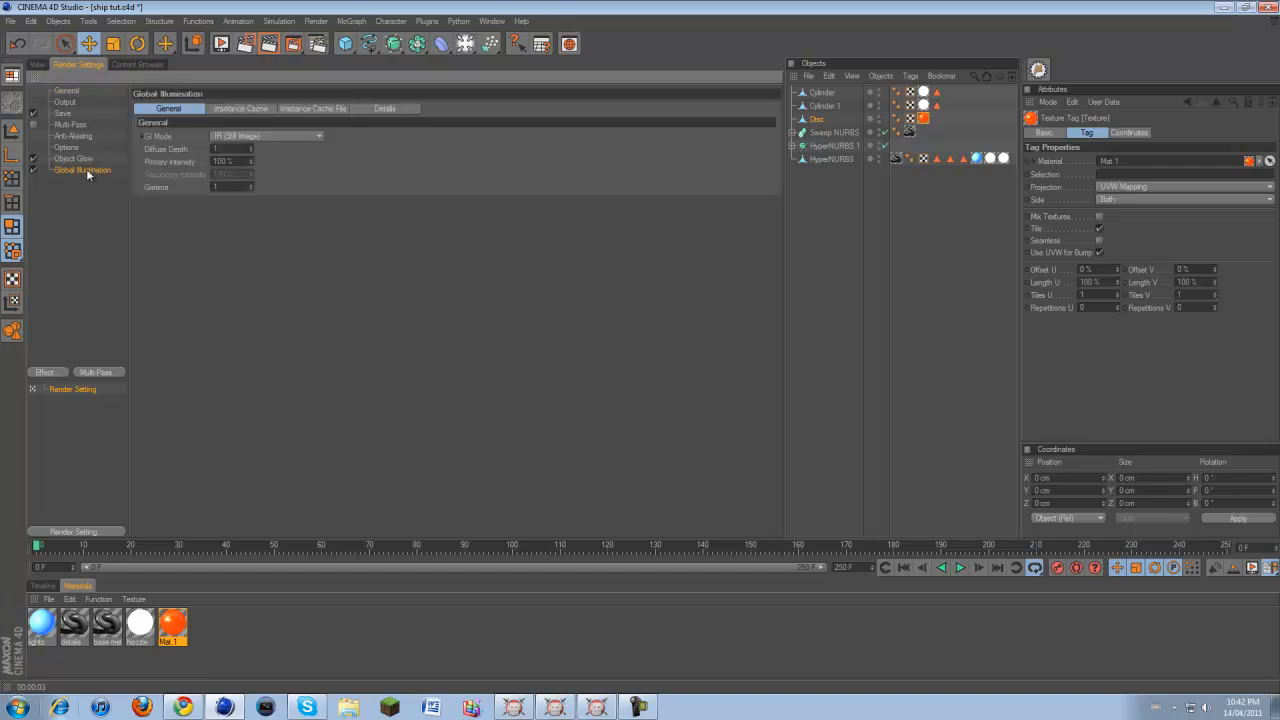
{"action": "left_click", "coordinate": [243, 113]}
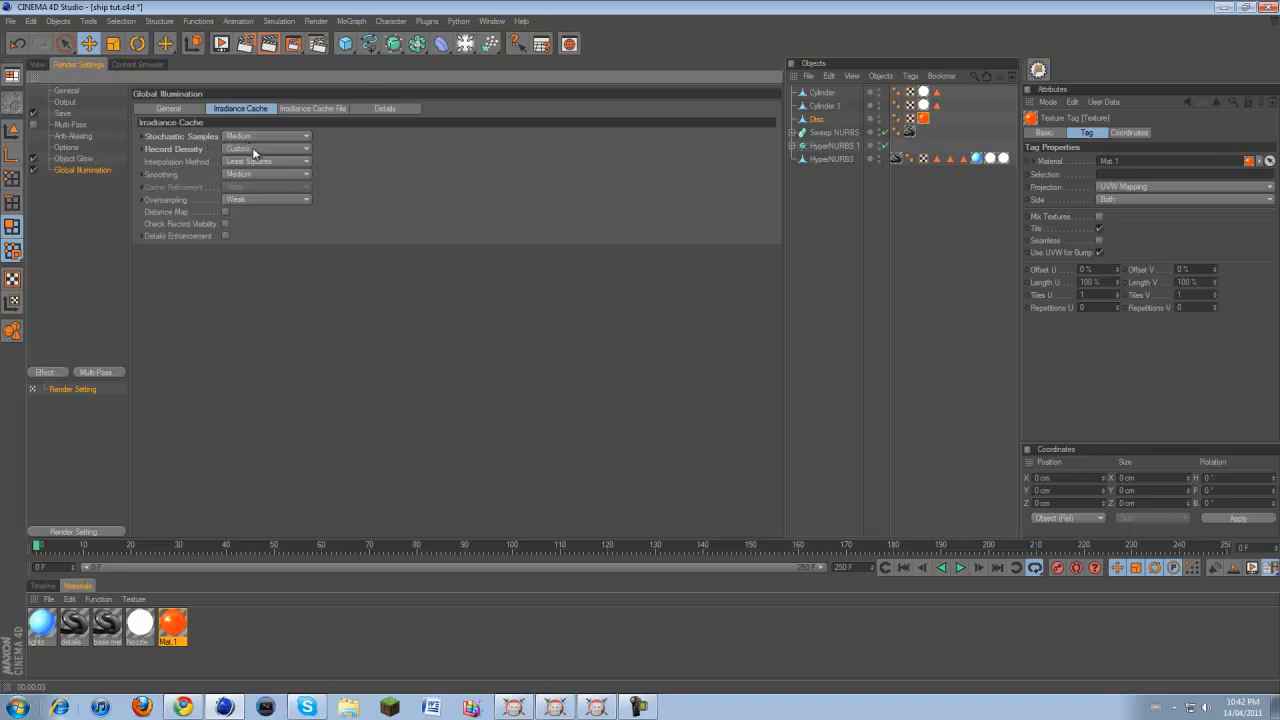
{"action": "left_click", "coordinate": [37, 64]}
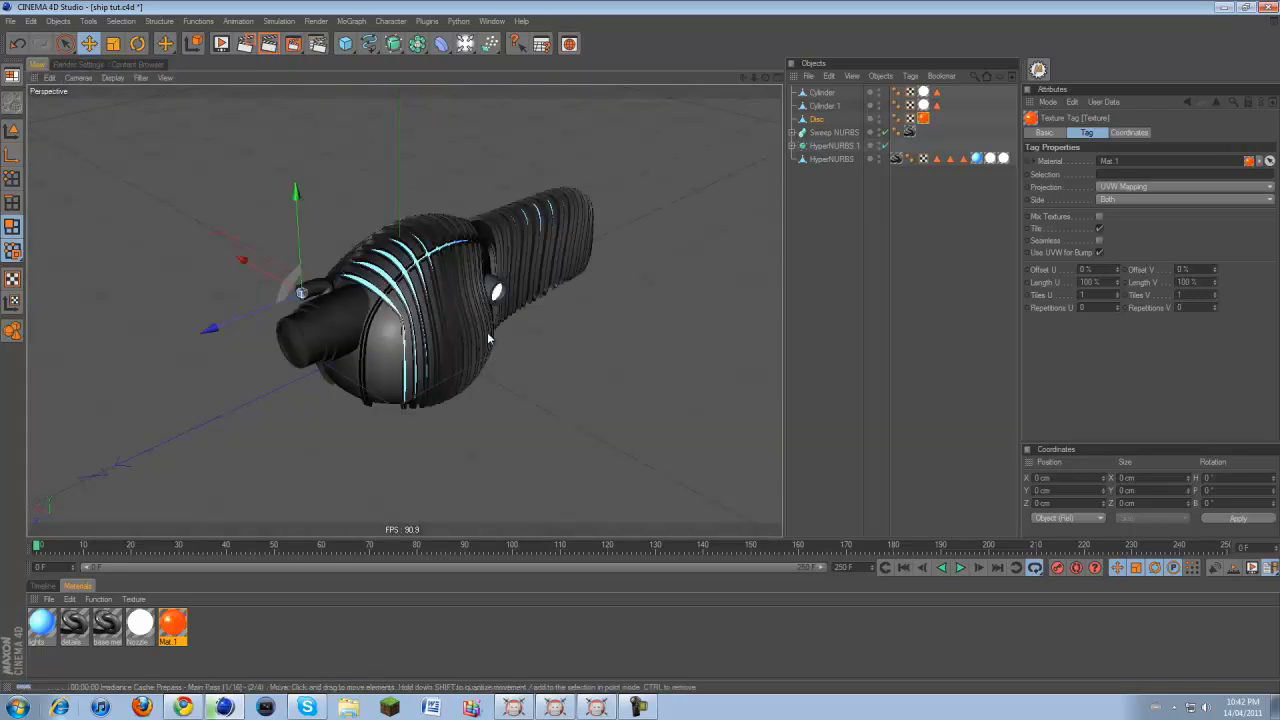
Render the view to check the ship's glowing materials, and dismiss the rendered image
{"action": "key", "text": "ctrl+r"}
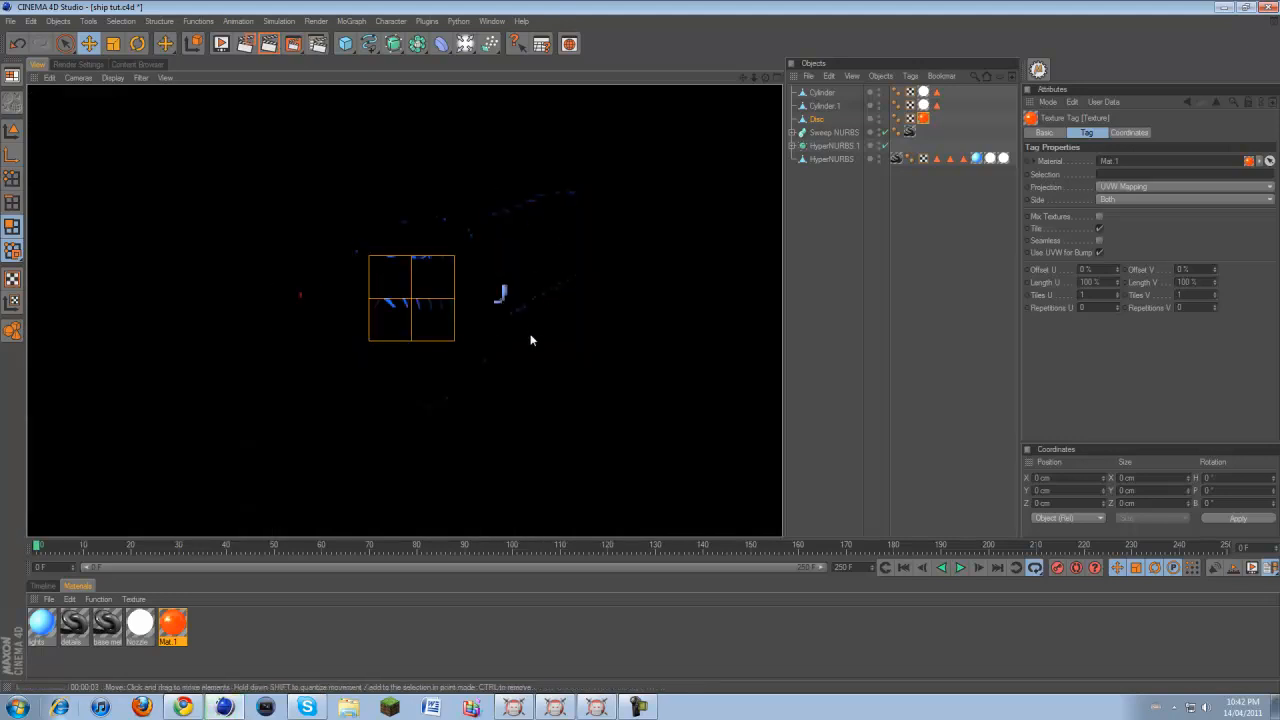
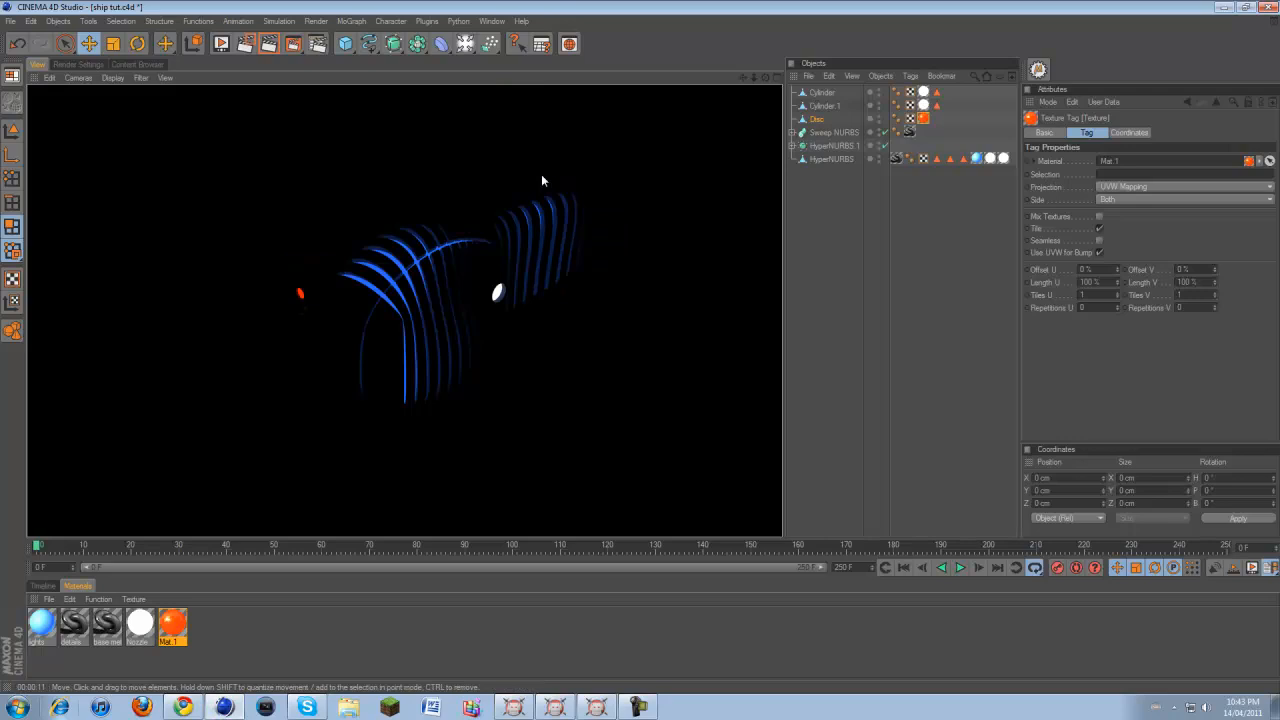
{"action": "left_click", "coordinate": [498, 238]}
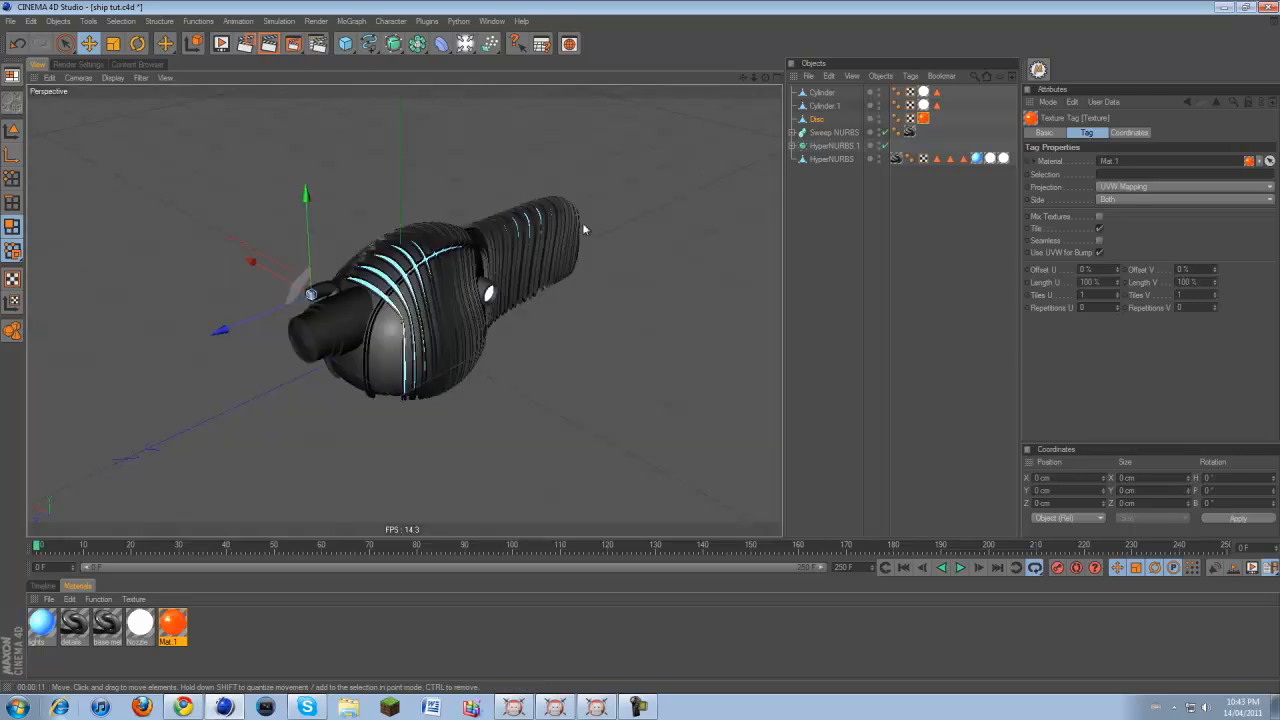
{"action": "left_click_drag", "start_coordinate": [765, 78], "coordinate": [452, 128]}
Set the Global Illumination gamma to 2 and render the view again
{"action": "left_click", "coordinate": [72, 64]}
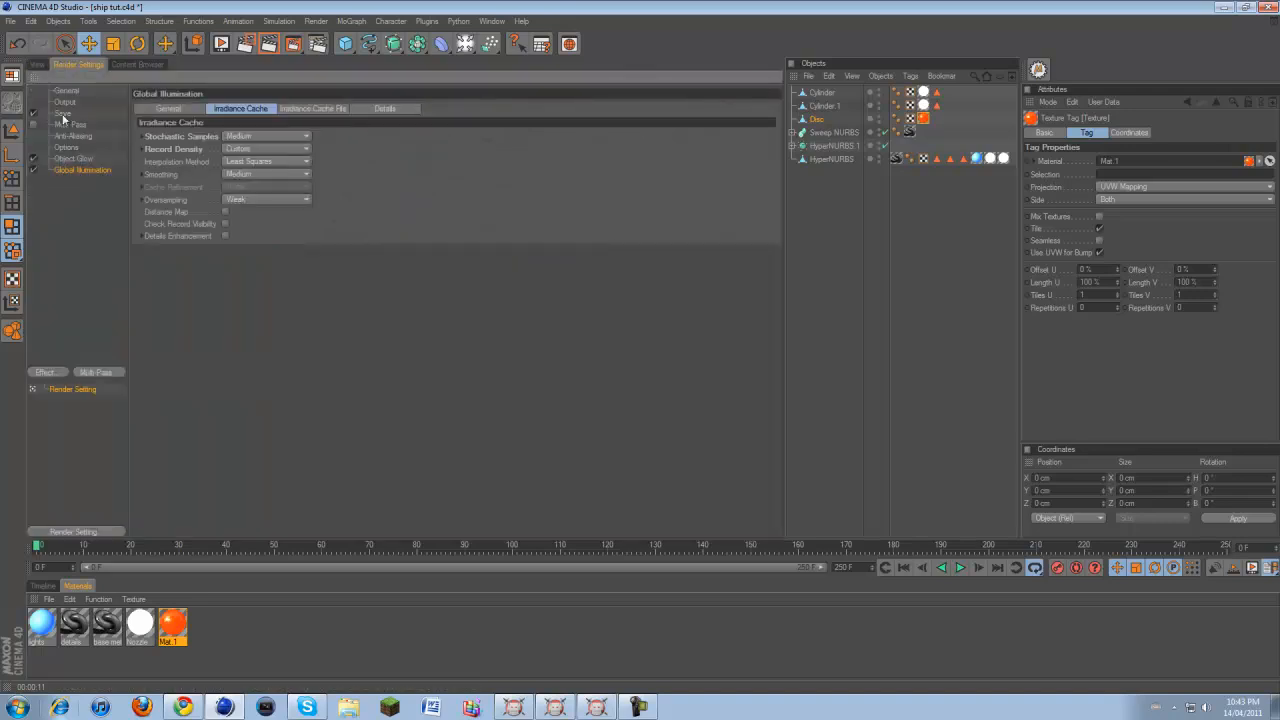
{"action": "left_click", "coordinate": [212, 135]}
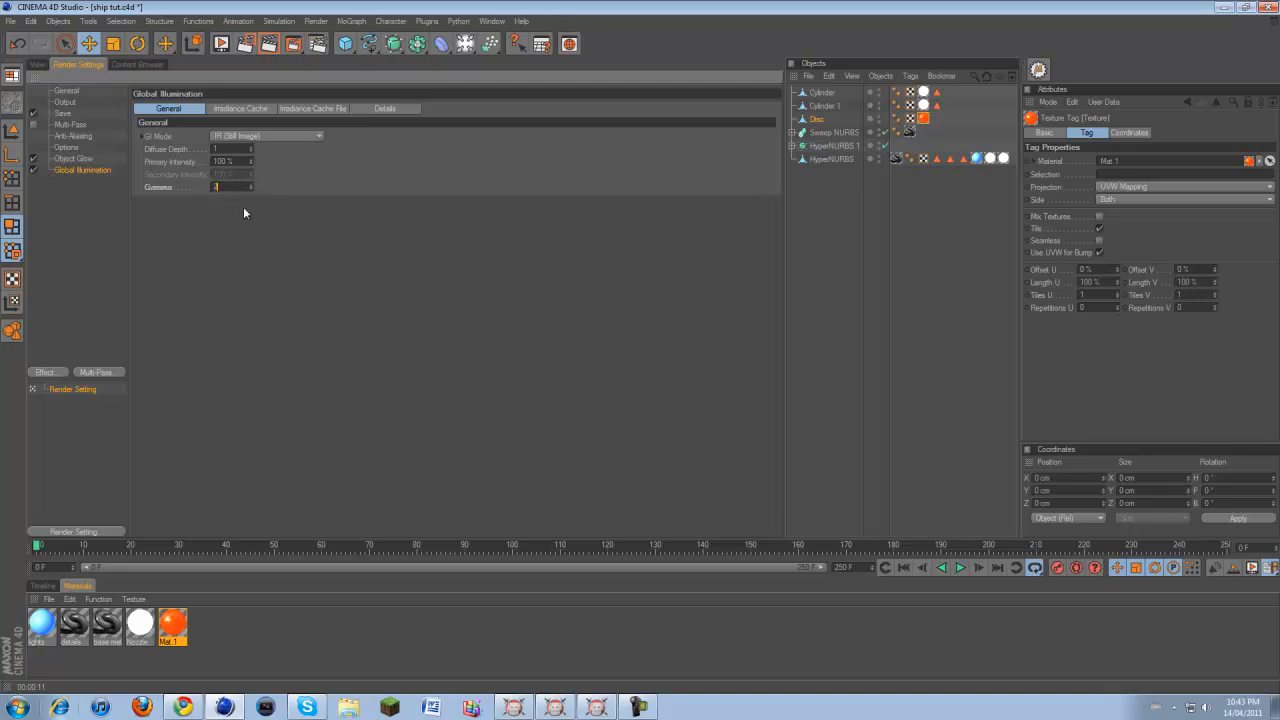
{"action": "type", "text": "2"}
{"action": "left_click", "coordinate": [37, 64]}
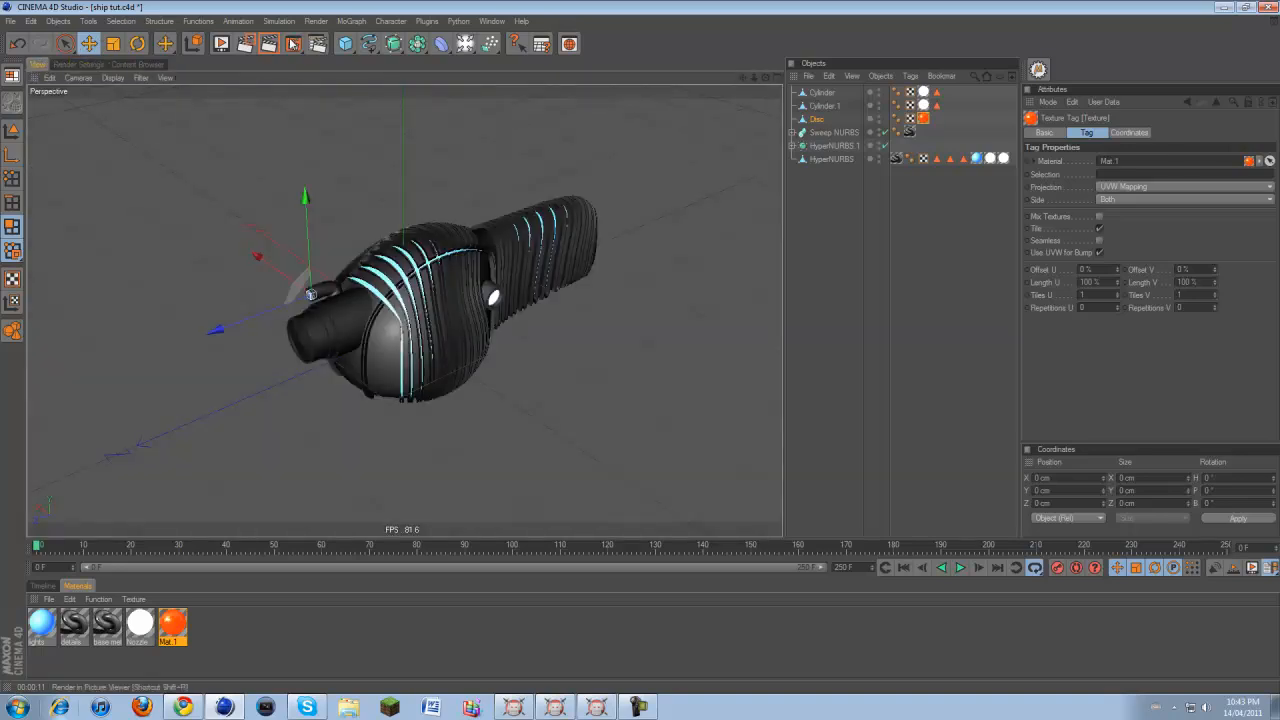
{"action": "left_click", "coordinate": [269, 44]}
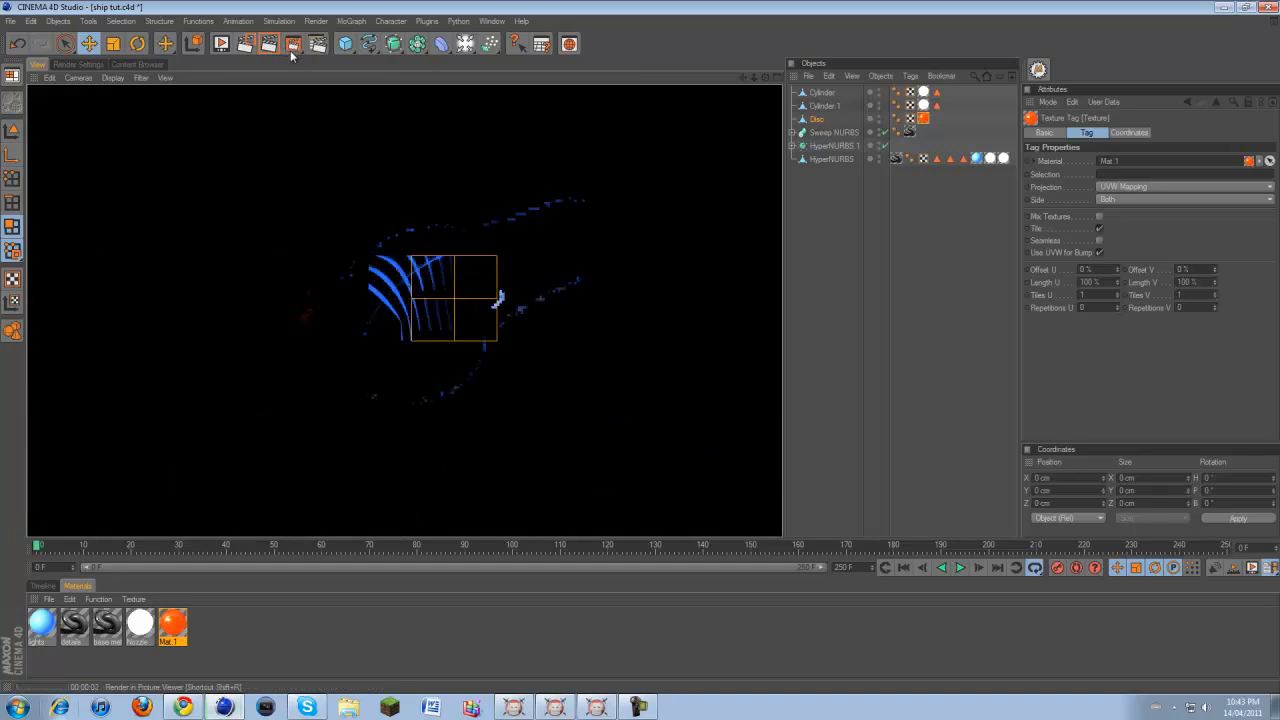
Add a Floor object, lower it beneath the ship and render the view
{"action": "left_click_drag", "start_coordinate": [465, 44], "coordinate": [609, 160]}
{"action": "left_click_drag", "start_coordinate": [405, 238], "coordinate": [405, 292]}
{"action": "left_click", "coordinate": [269, 44]}
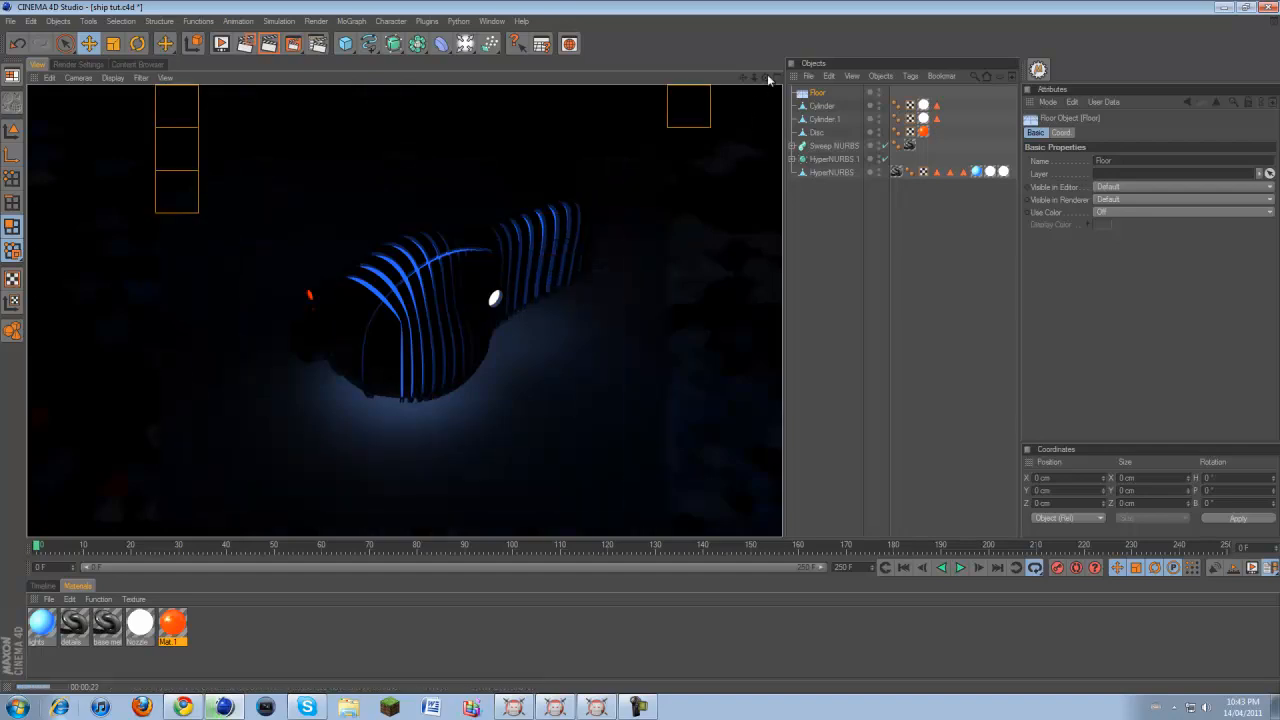
Add a Plane object and move it up and to the side of the ship
{"action": "left_click_drag", "start_coordinate": [767, 78], "coordinate": [640, 347]}
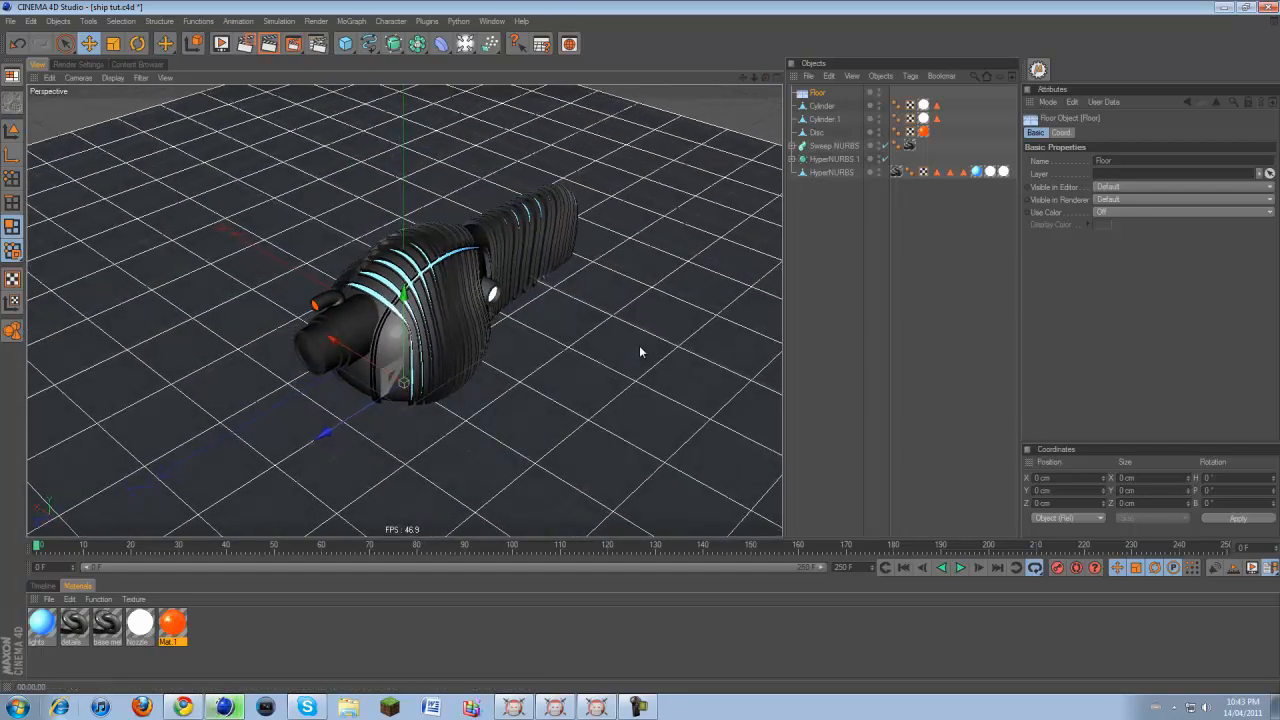
{"action": "left_click_drag", "start_coordinate": [743, 78], "coordinate": [640, 347]}
{"action": "left_click_drag", "start_coordinate": [345, 44], "coordinate": [388, 80]}
{"action": "left_click_drag", "start_coordinate": [336, 241], "coordinate": [643, 340]}
{"action": "left_click_drag", "start_coordinate": [296, 160], "coordinate": [660, 350]}
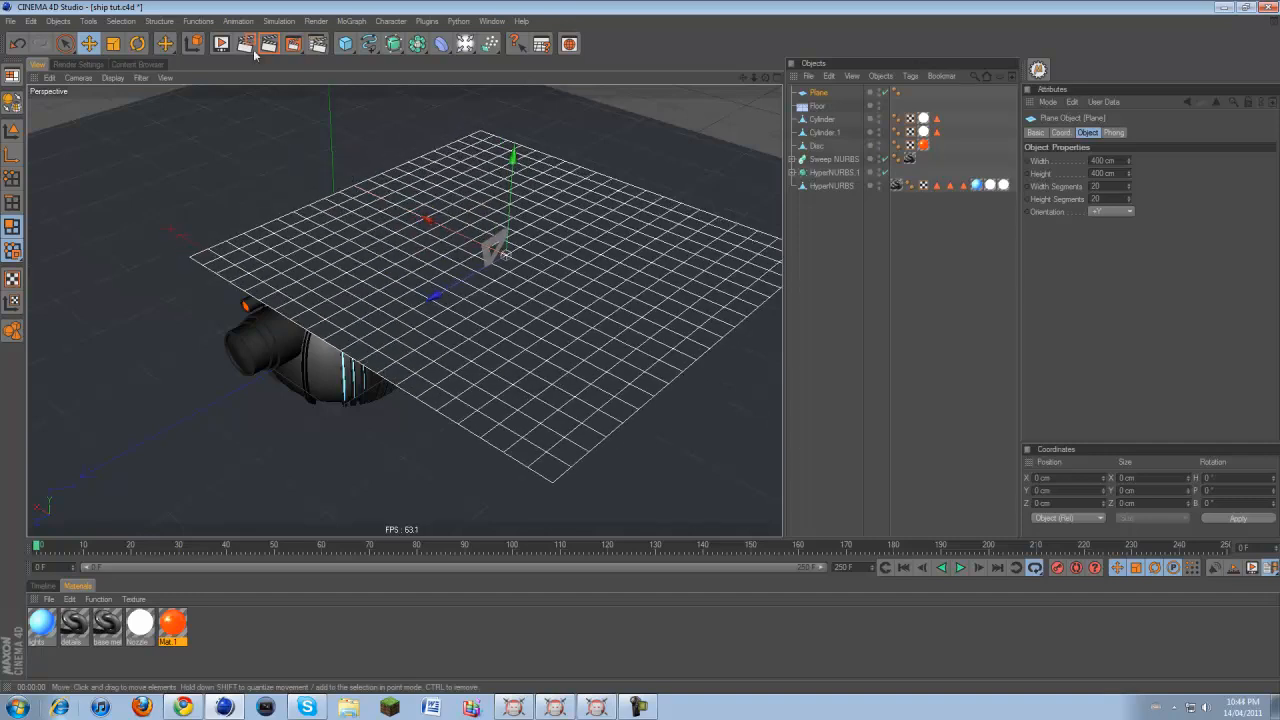
Rotate the Plane so that it tilts towards the ship, and return to the Move tool
{"action": "left_click", "coordinate": [137, 44]}
{"action": "left_click_drag", "start_coordinate": [545, 215], "coordinate": [664, 336]}
{"action": "key", "text": "e"}
Create a new material with Color and Specular disabled and only a white Luminance channel enabled
{"action": "double_click", "coordinate": [229, 628]}
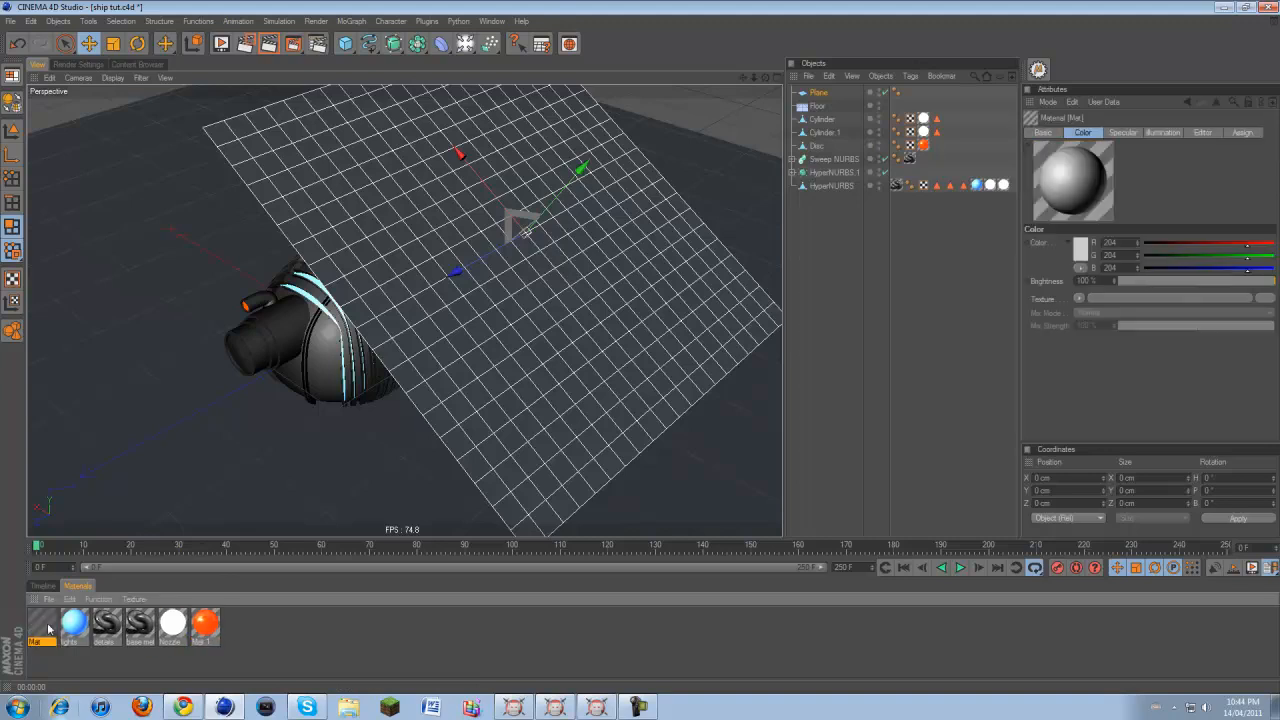
{"action": "double_click", "coordinate": [44, 627]}
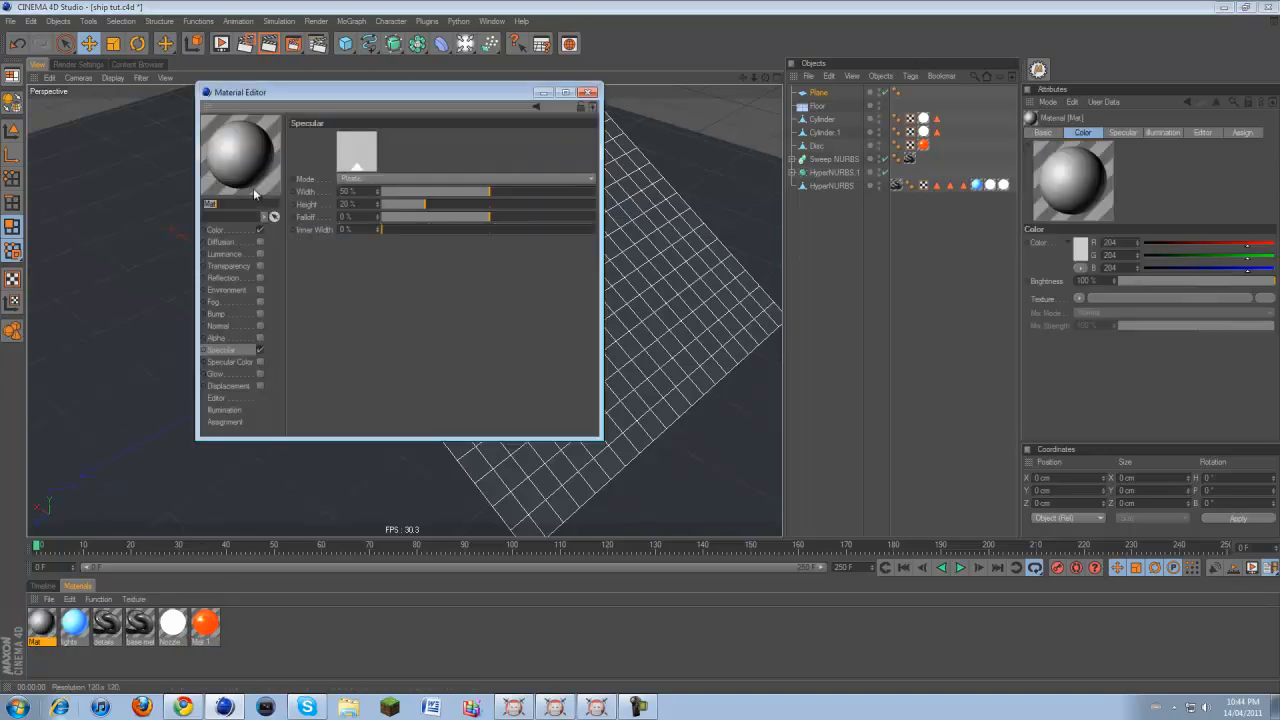
{"action": "left_click", "coordinate": [260, 229]}
{"action": "left_click", "coordinate": [260, 350]}
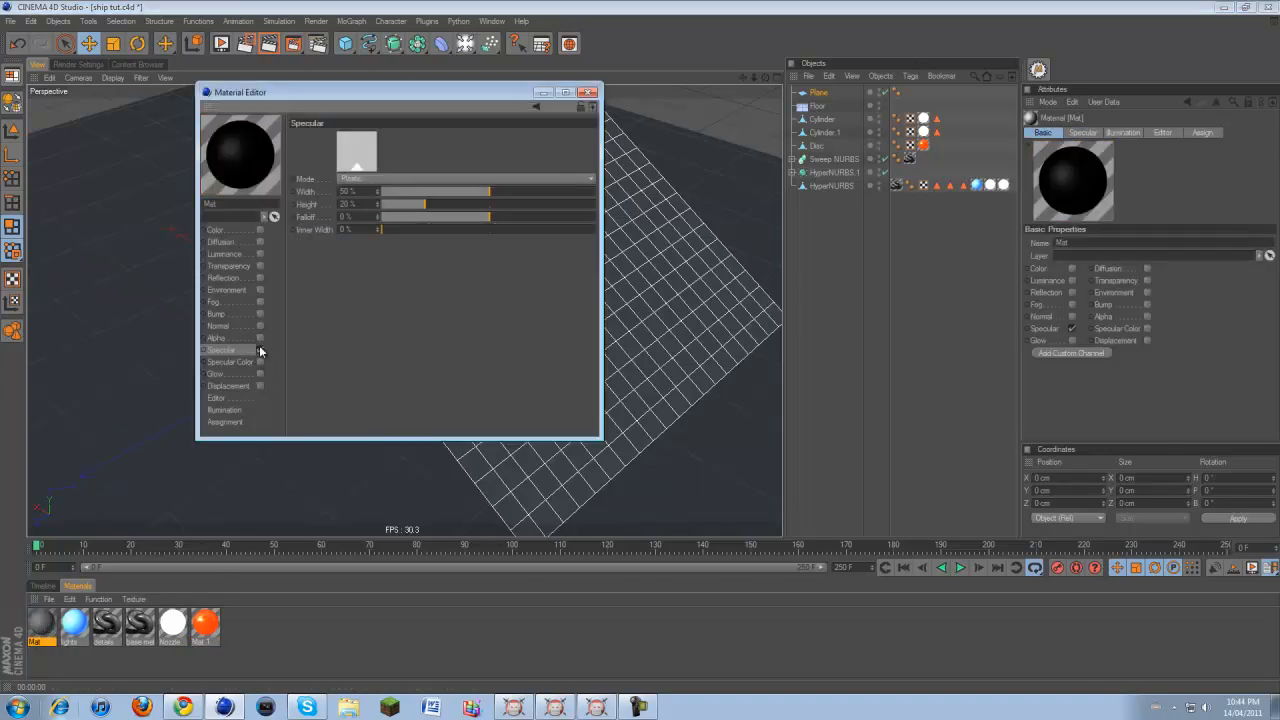
{"action": "left_click", "coordinate": [260, 253]}
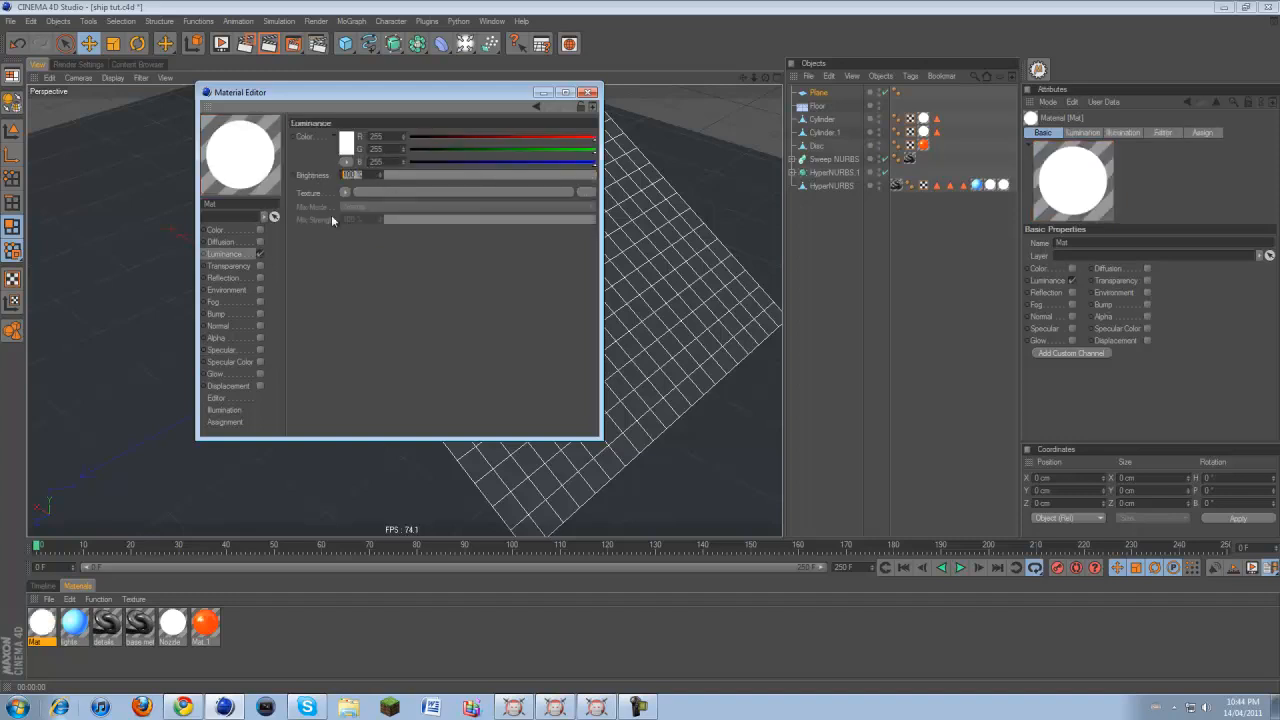
{"action": "left_click", "coordinate": [588, 92]}
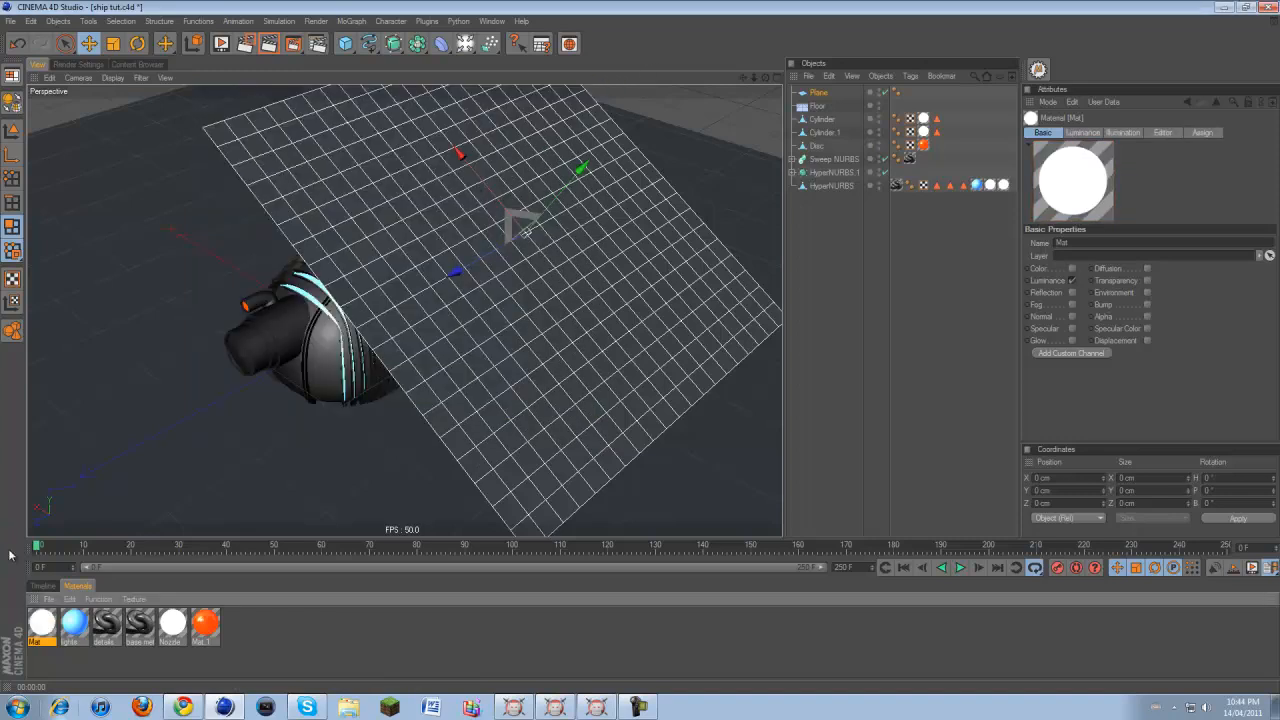
Apply the new white Mat material to the Plane and add a Compositing tag to it
{"action": "left_click_drag", "start_coordinate": [42, 620], "coordinate": [832, 94]}
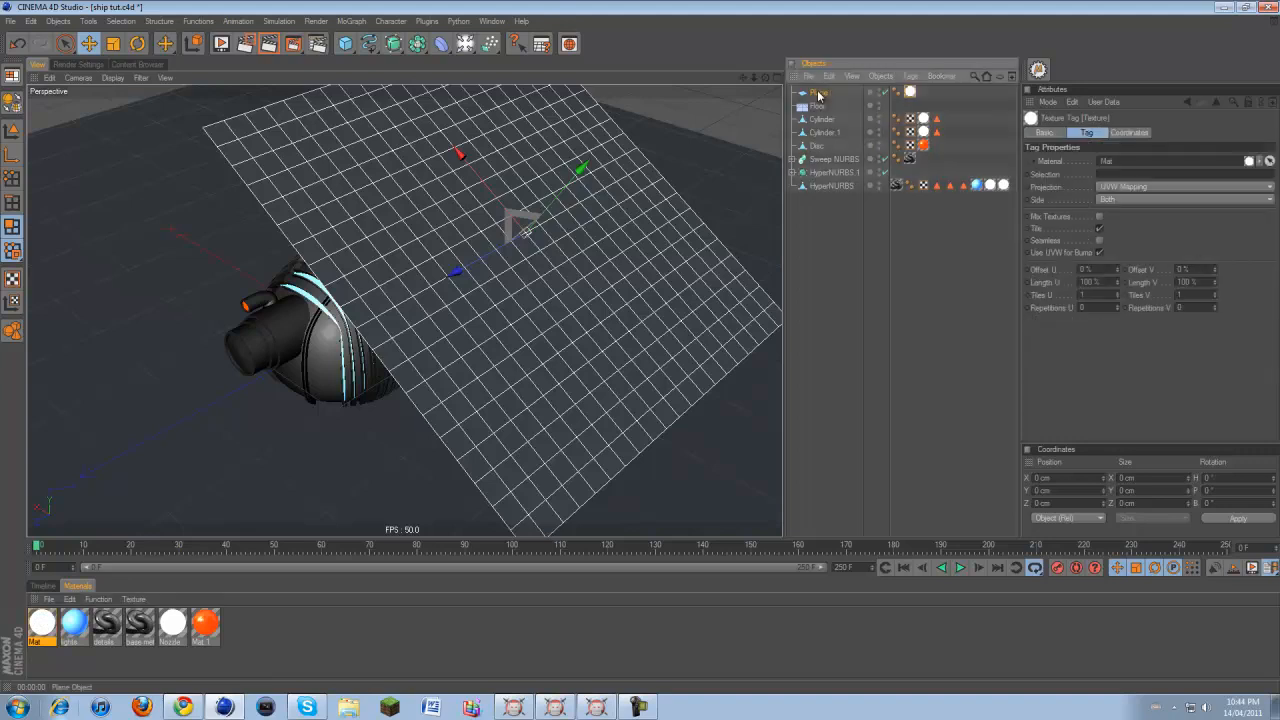
{"action": "right_click", "coordinate": [832, 94]}
{"action": "mouse_move", "coordinate": [876, 99]}
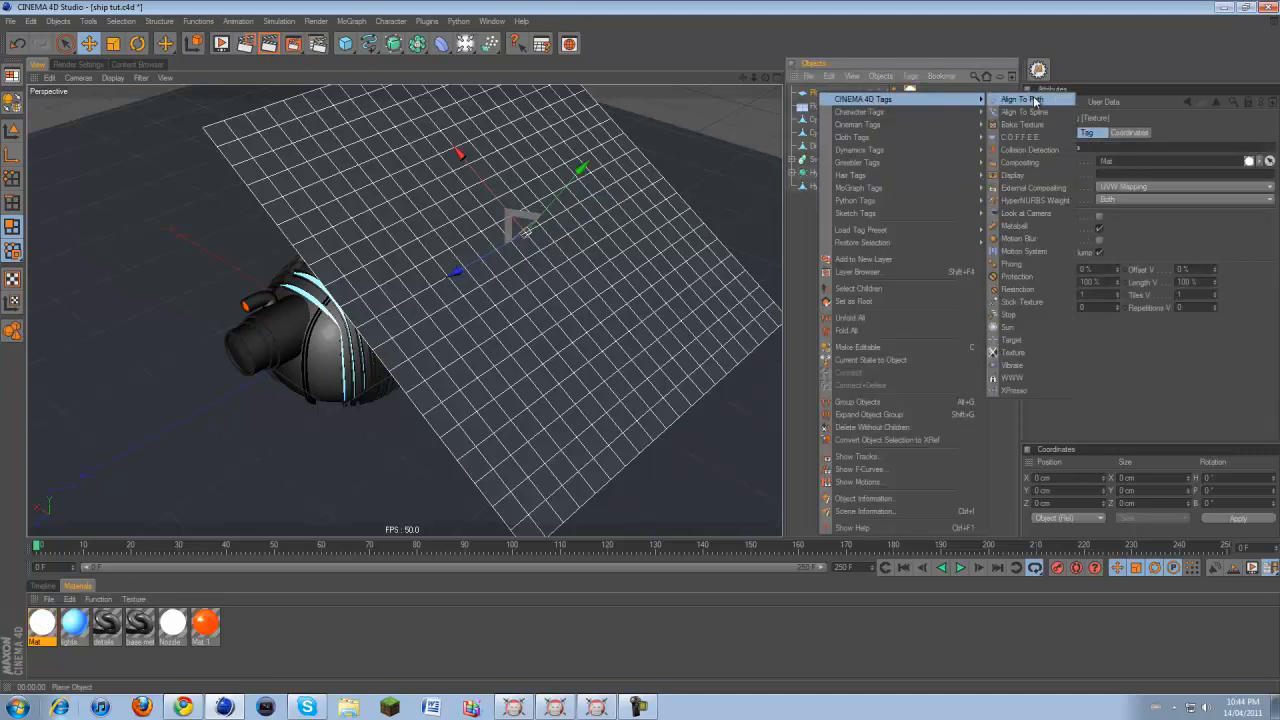
{"action": "left_click", "coordinate": [1036, 168]}
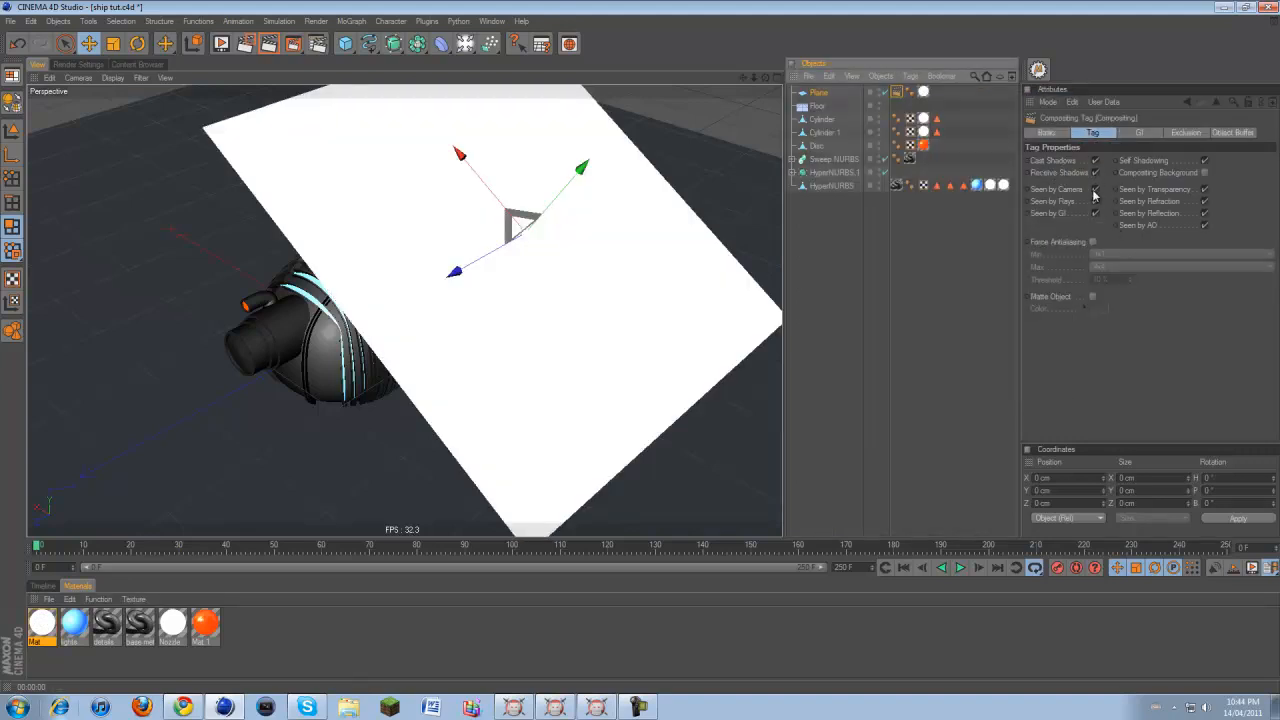
Disable Seen by Camera for the Plane, hide it in the editor, and render the view
{"action": "left_click", "coordinate": [879, 90]}
{"action": "left_click", "coordinate": [879, 90]}
{"action": "left_click", "coordinate": [268, 44]}
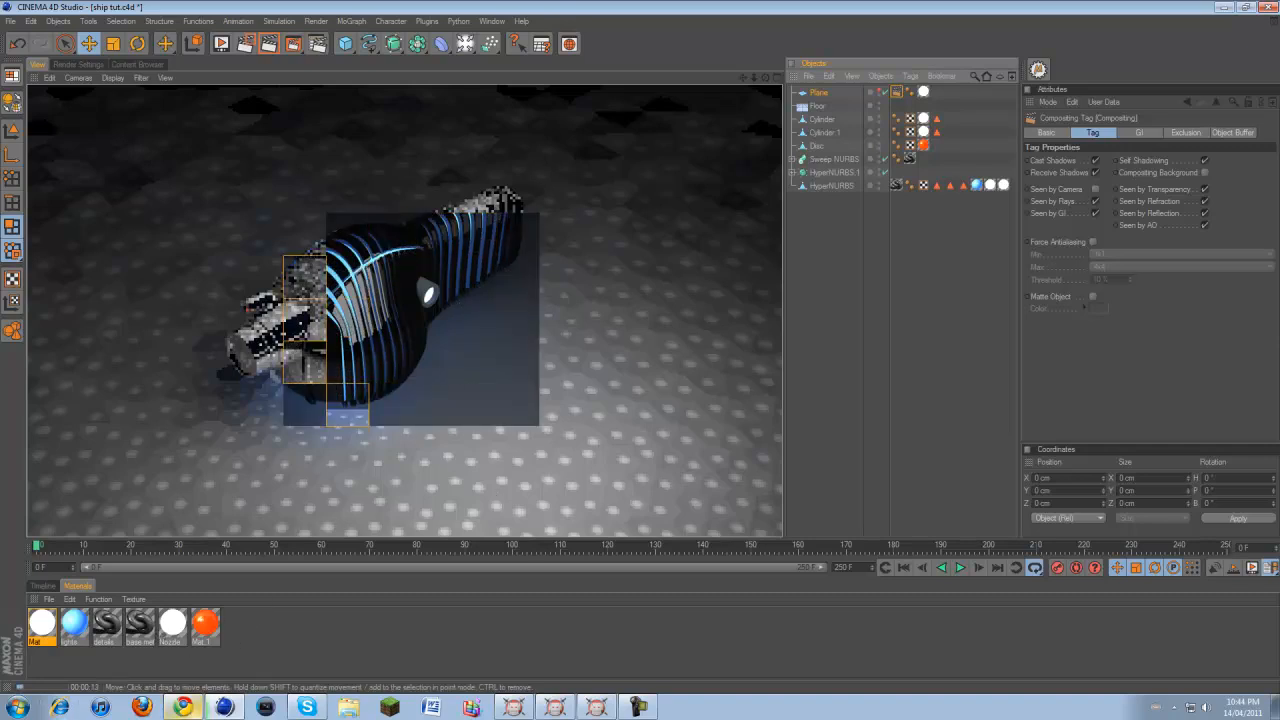
{"action": "left_click", "coordinate": [634, 708]}
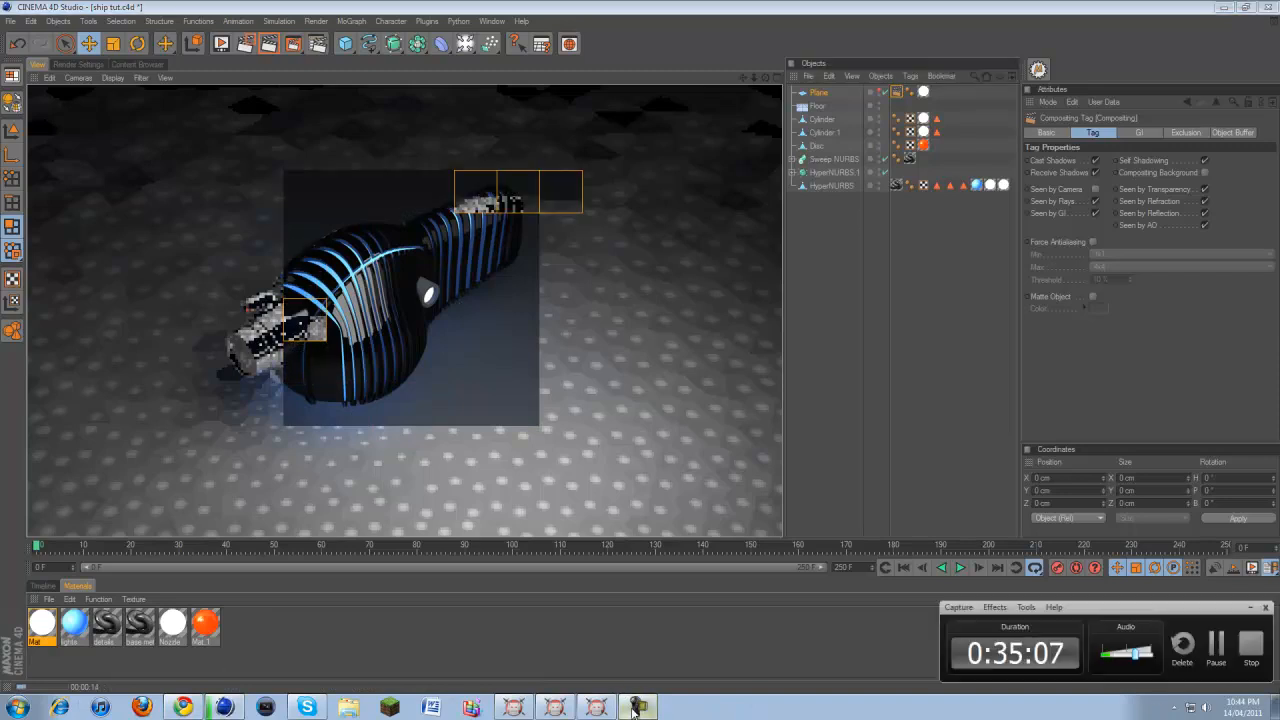
{"action": "left_click", "coordinate": [634, 708]}
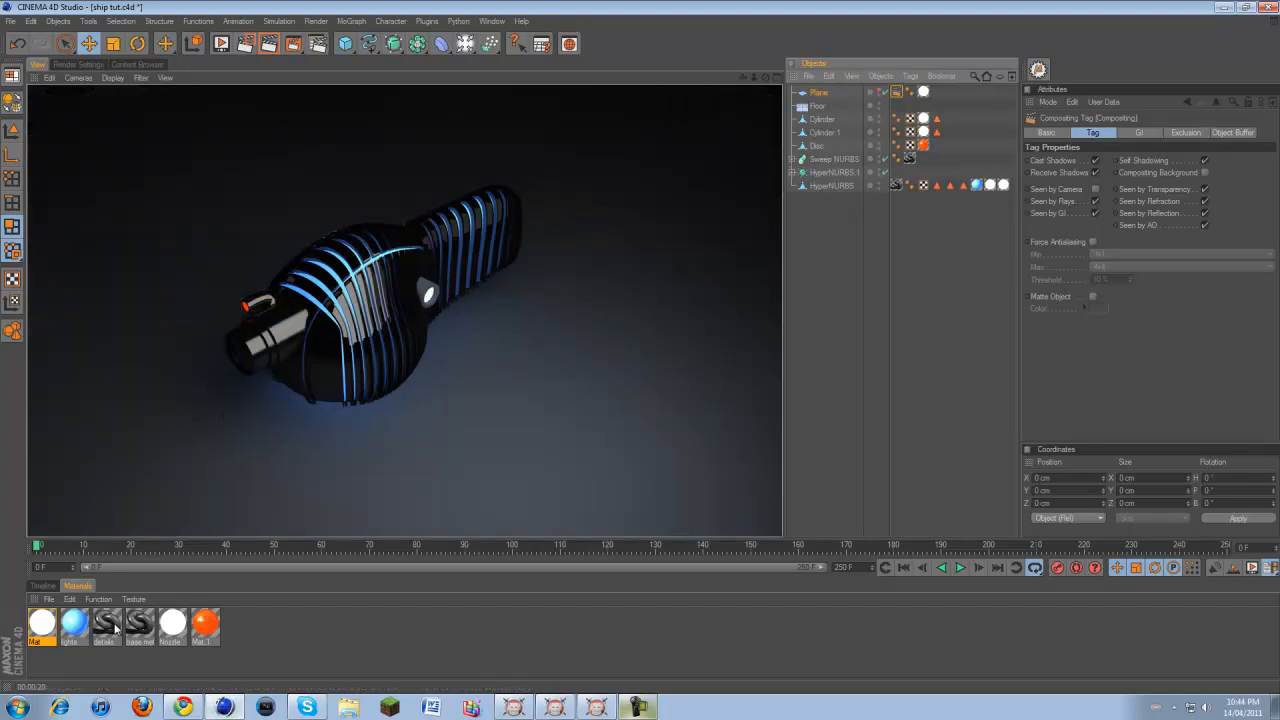
Apply the dark details material to Cylinder and copy it to Cylinder 1, placing it before their white material, then deselect everything
{"action": "left_click_drag", "start_coordinate": [919, 120], "coordinate": [834, 120]}
{"action": "left_click_drag", "start_coordinate": [949, 119], "coordinate": [921, 134]}
{"action": "left_click", "coordinate": [869, 204]}
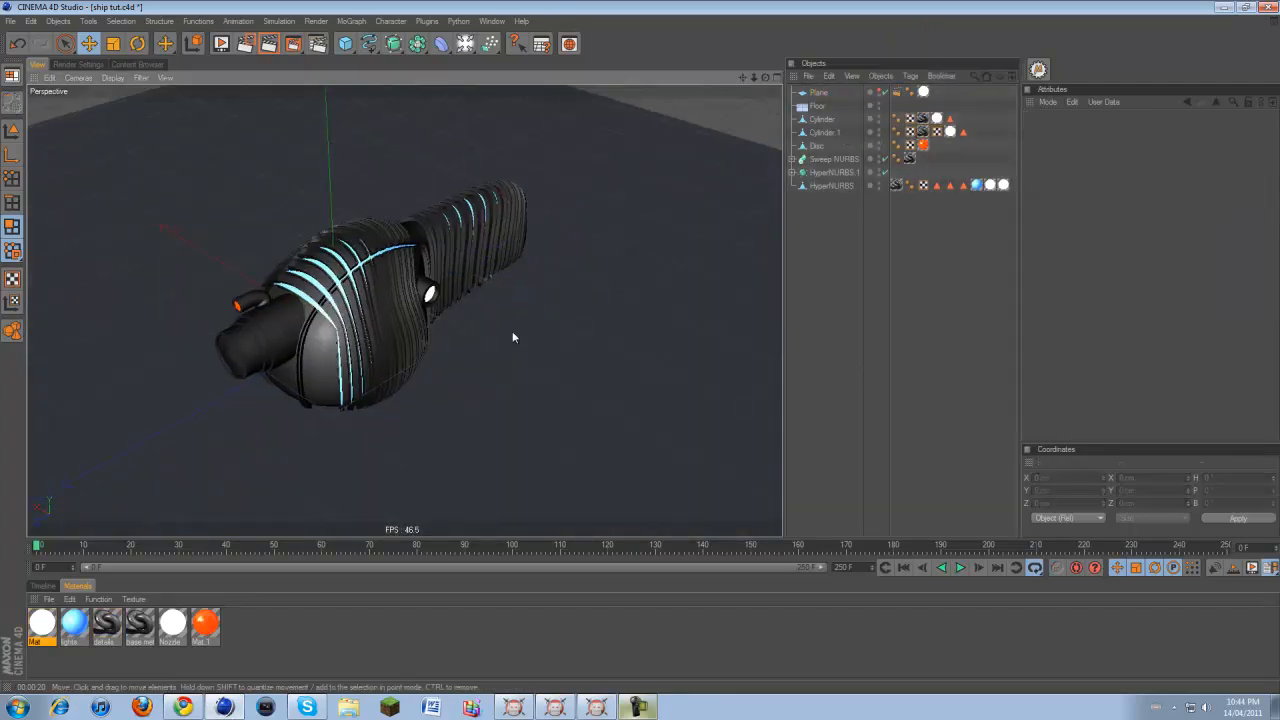
{"action": "left_click", "coordinate": [292, 43]}
{"action": "left_click", "coordinate": [761, 111]}
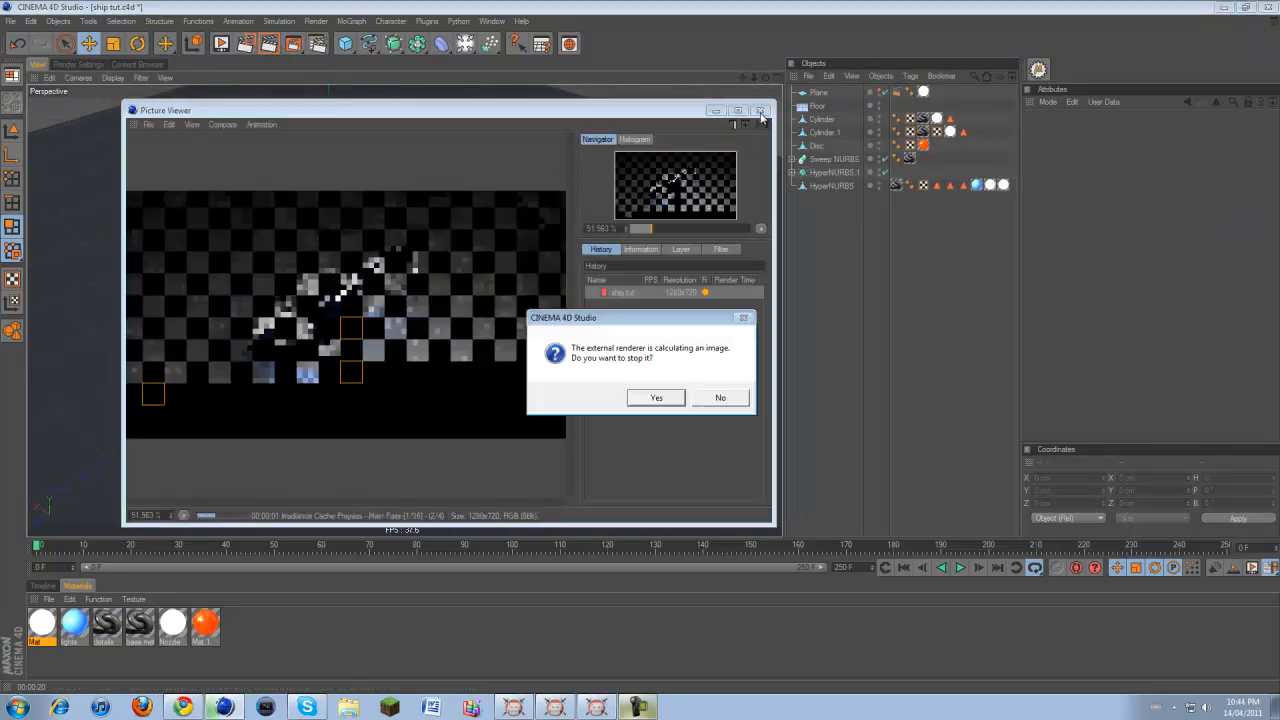
{"action": "left_click", "coordinate": [651, 397]}
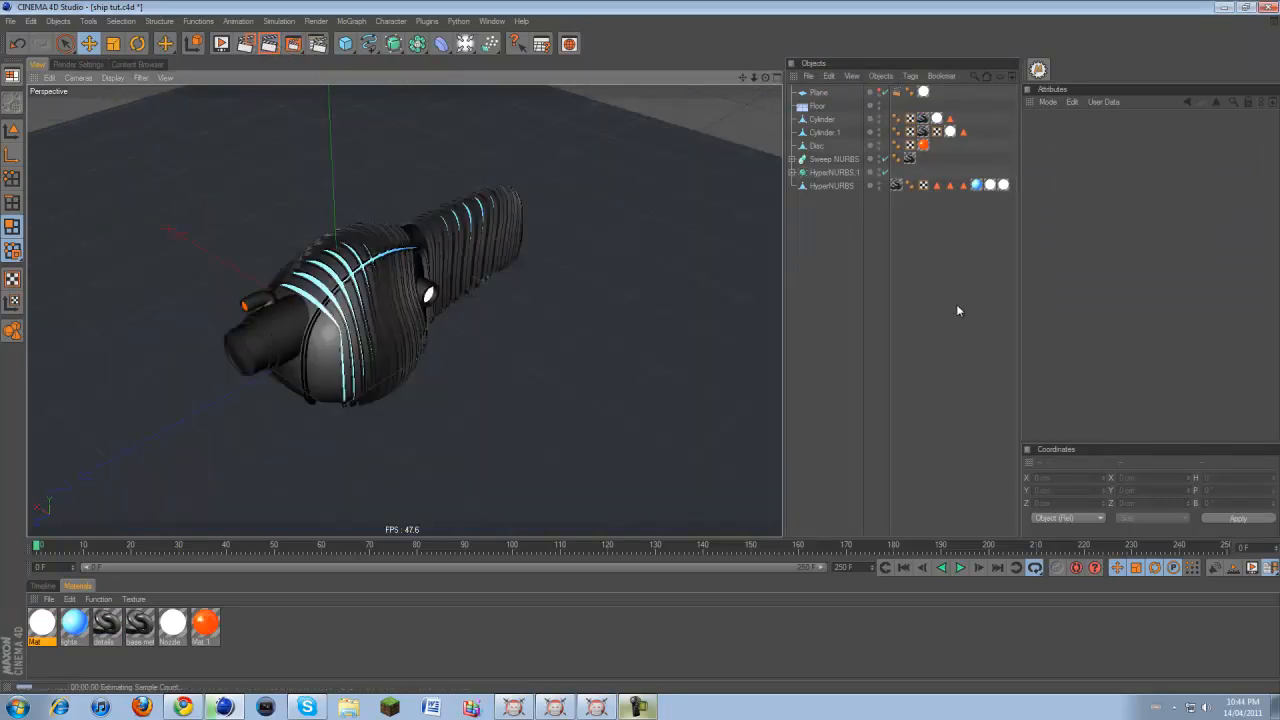
Render the perspective view to check the ship with its updated cylinder materials, and return to the editor display
{"action": "key", "text": "ctrl+r"}
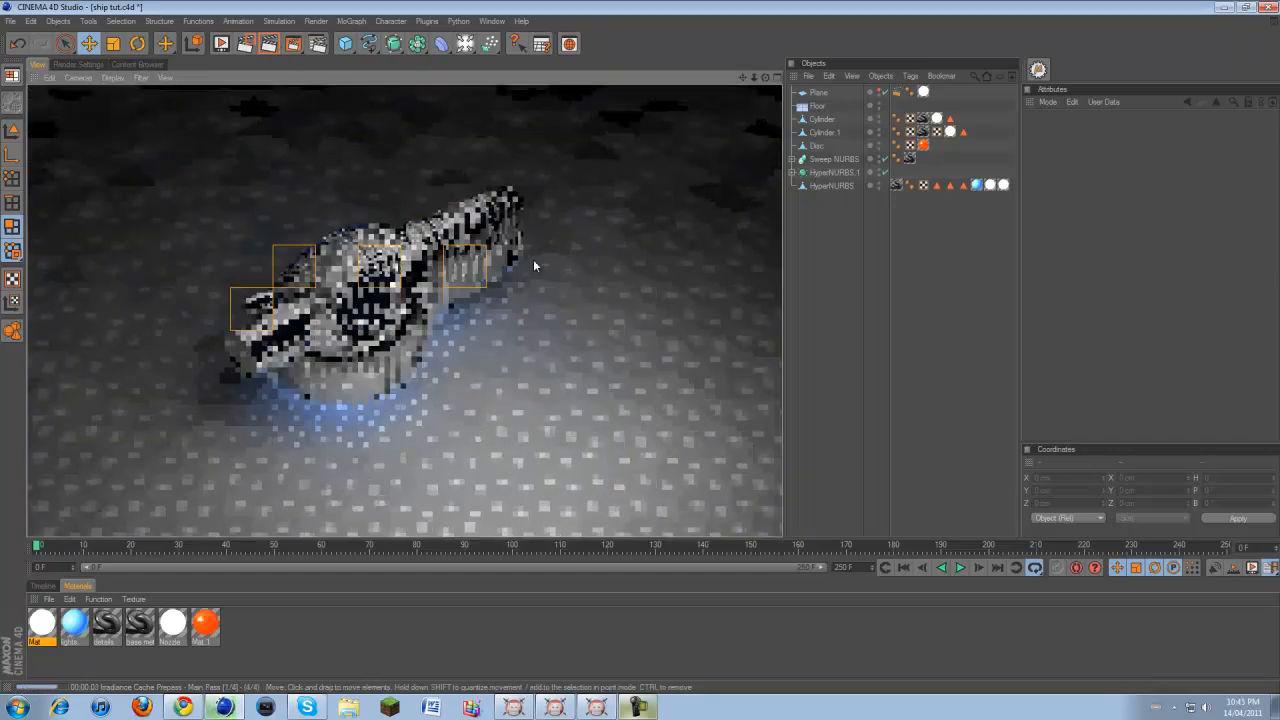
{"action": "mouse_move", "coordinate": [655, 705]}
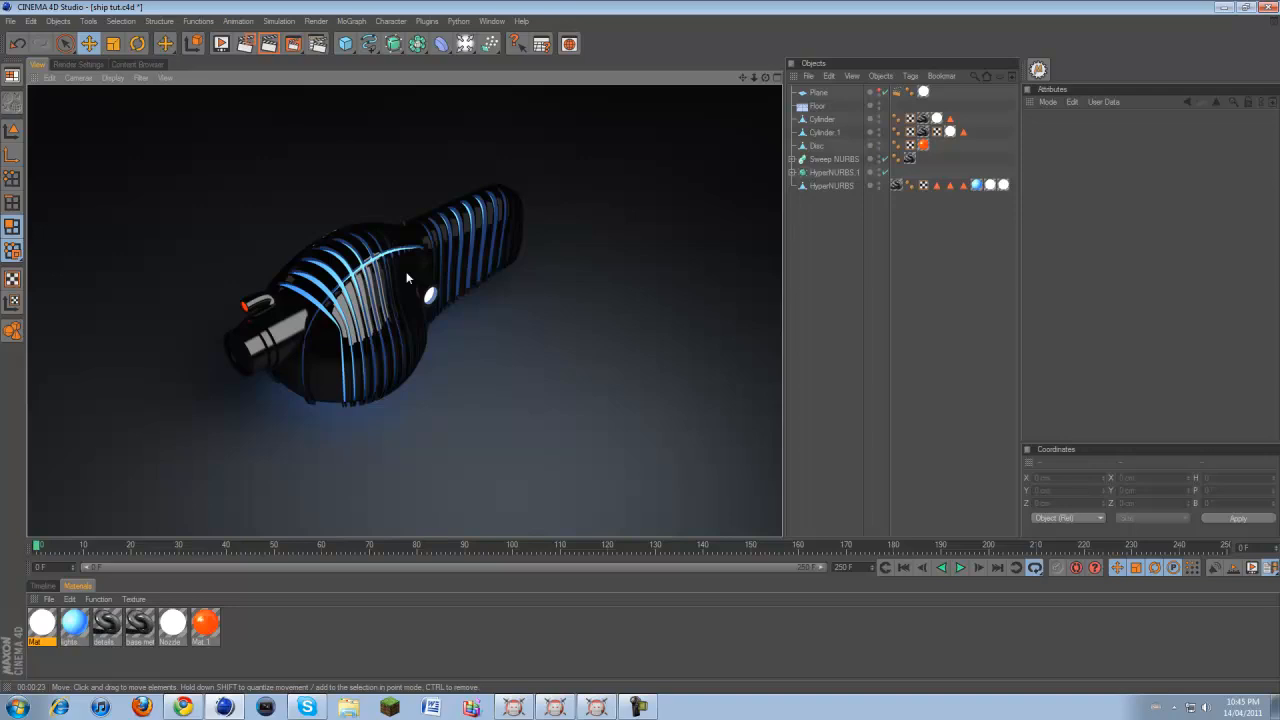
{"action": "left_click", "coordinate": [765, 78]}
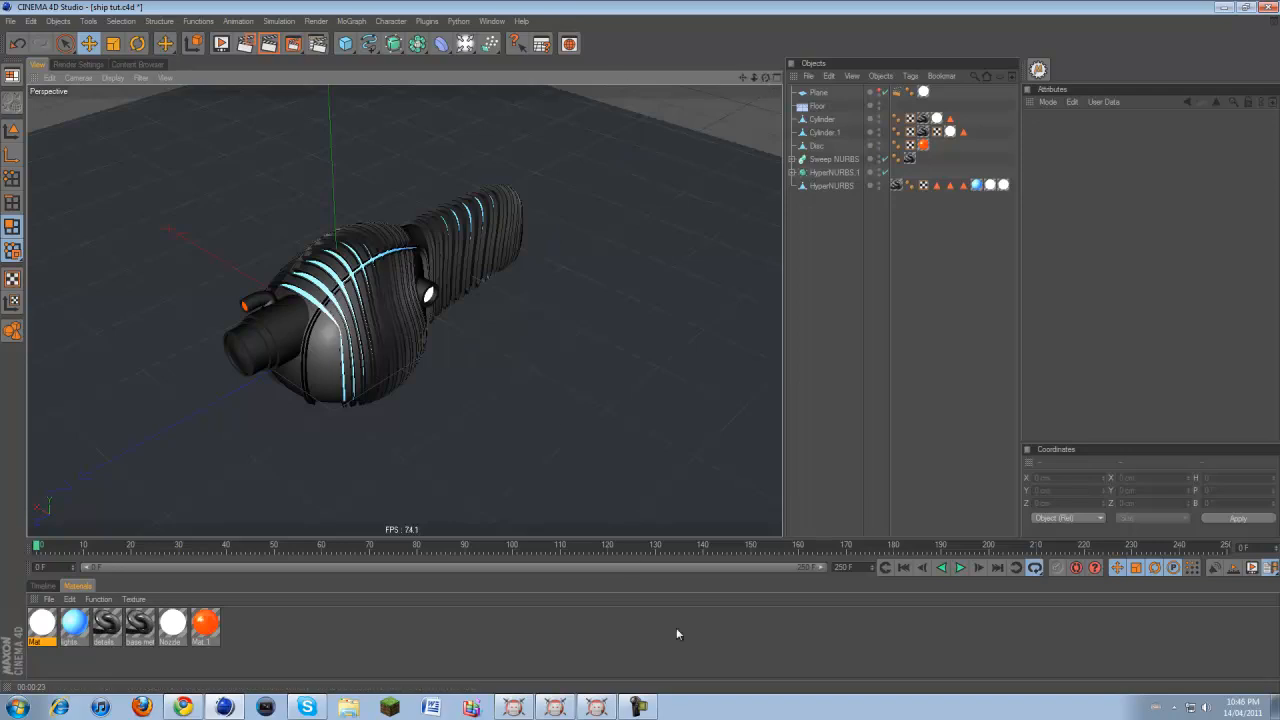
{"action": "left_click", "coordinate": [655, 701]}
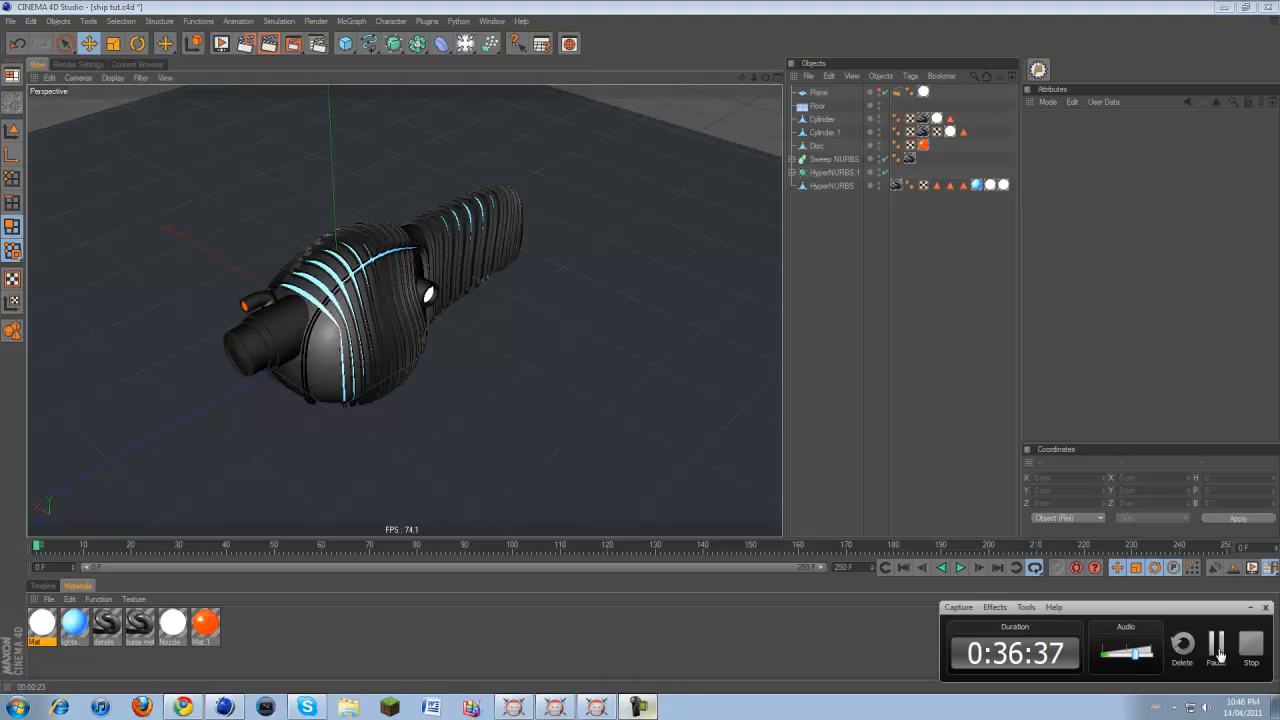